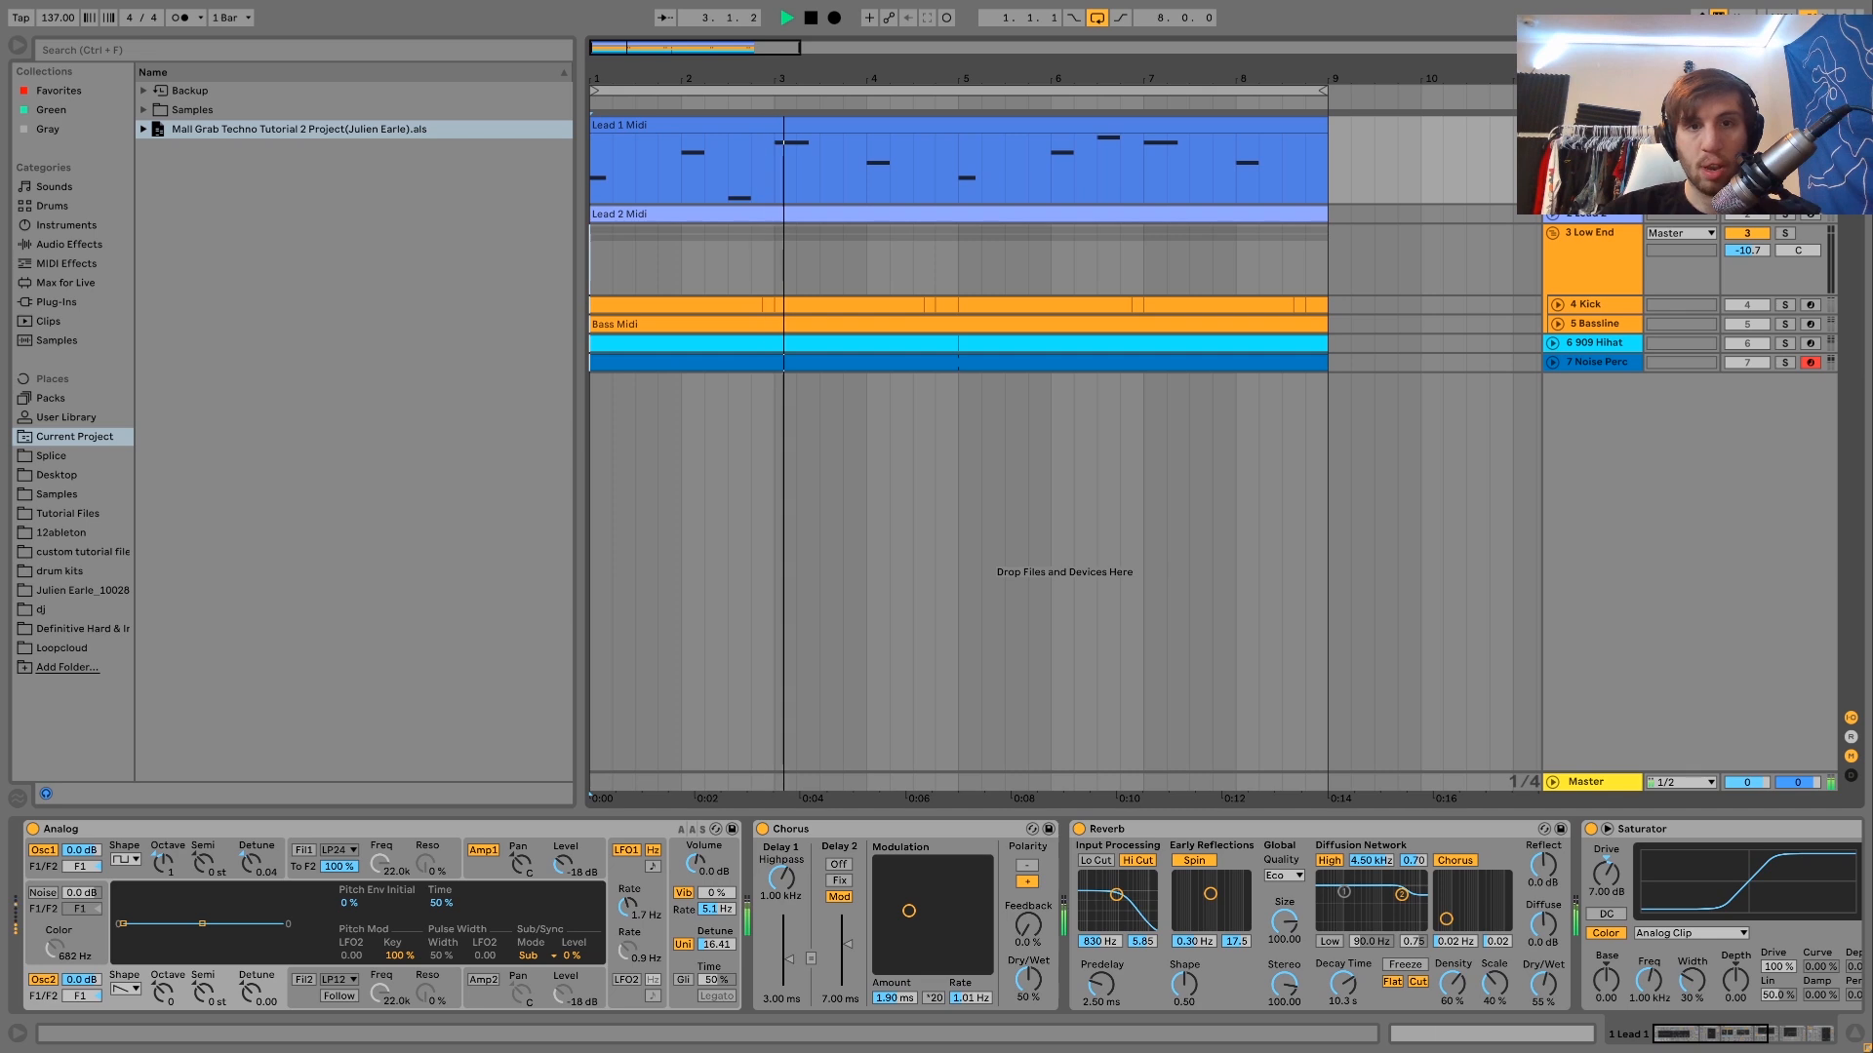
# - Open the Lead 1 Midi clip in the note editor and stop playback
pyautogui.doubleClick(1293, 131)
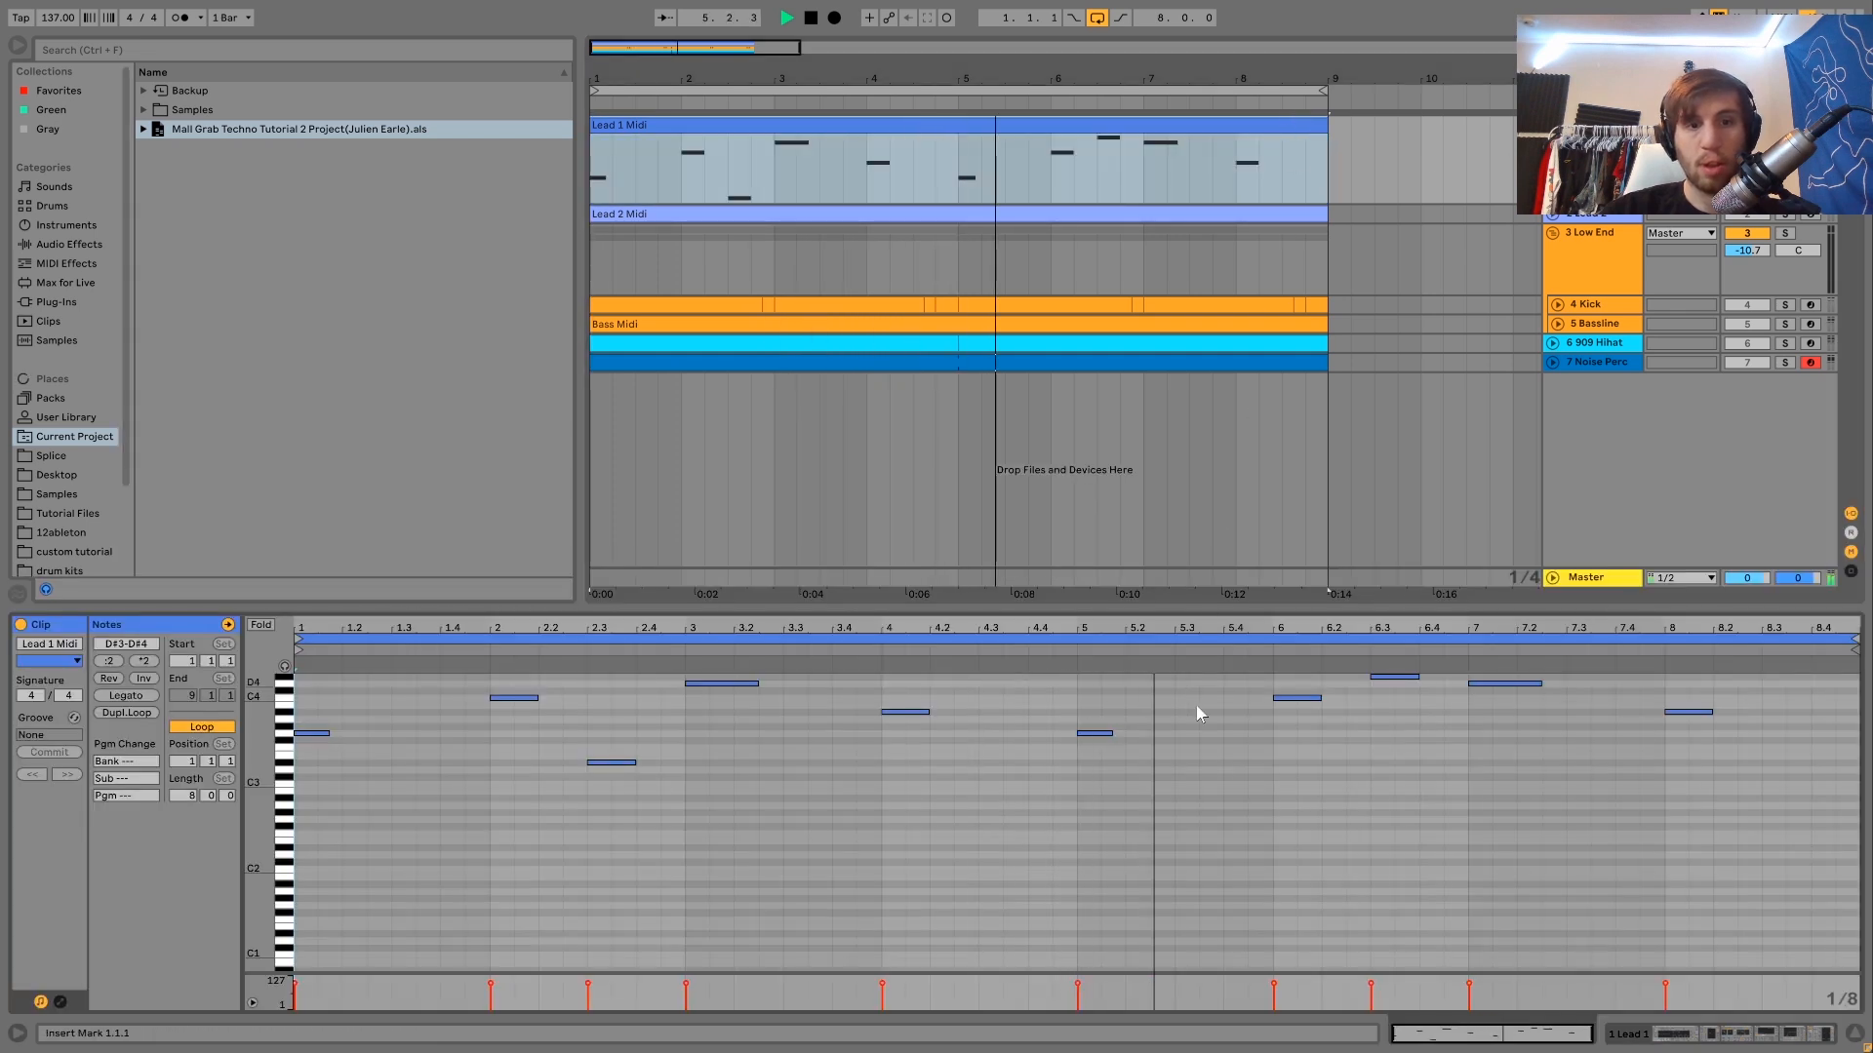
pyautogui.click(1213, 791)
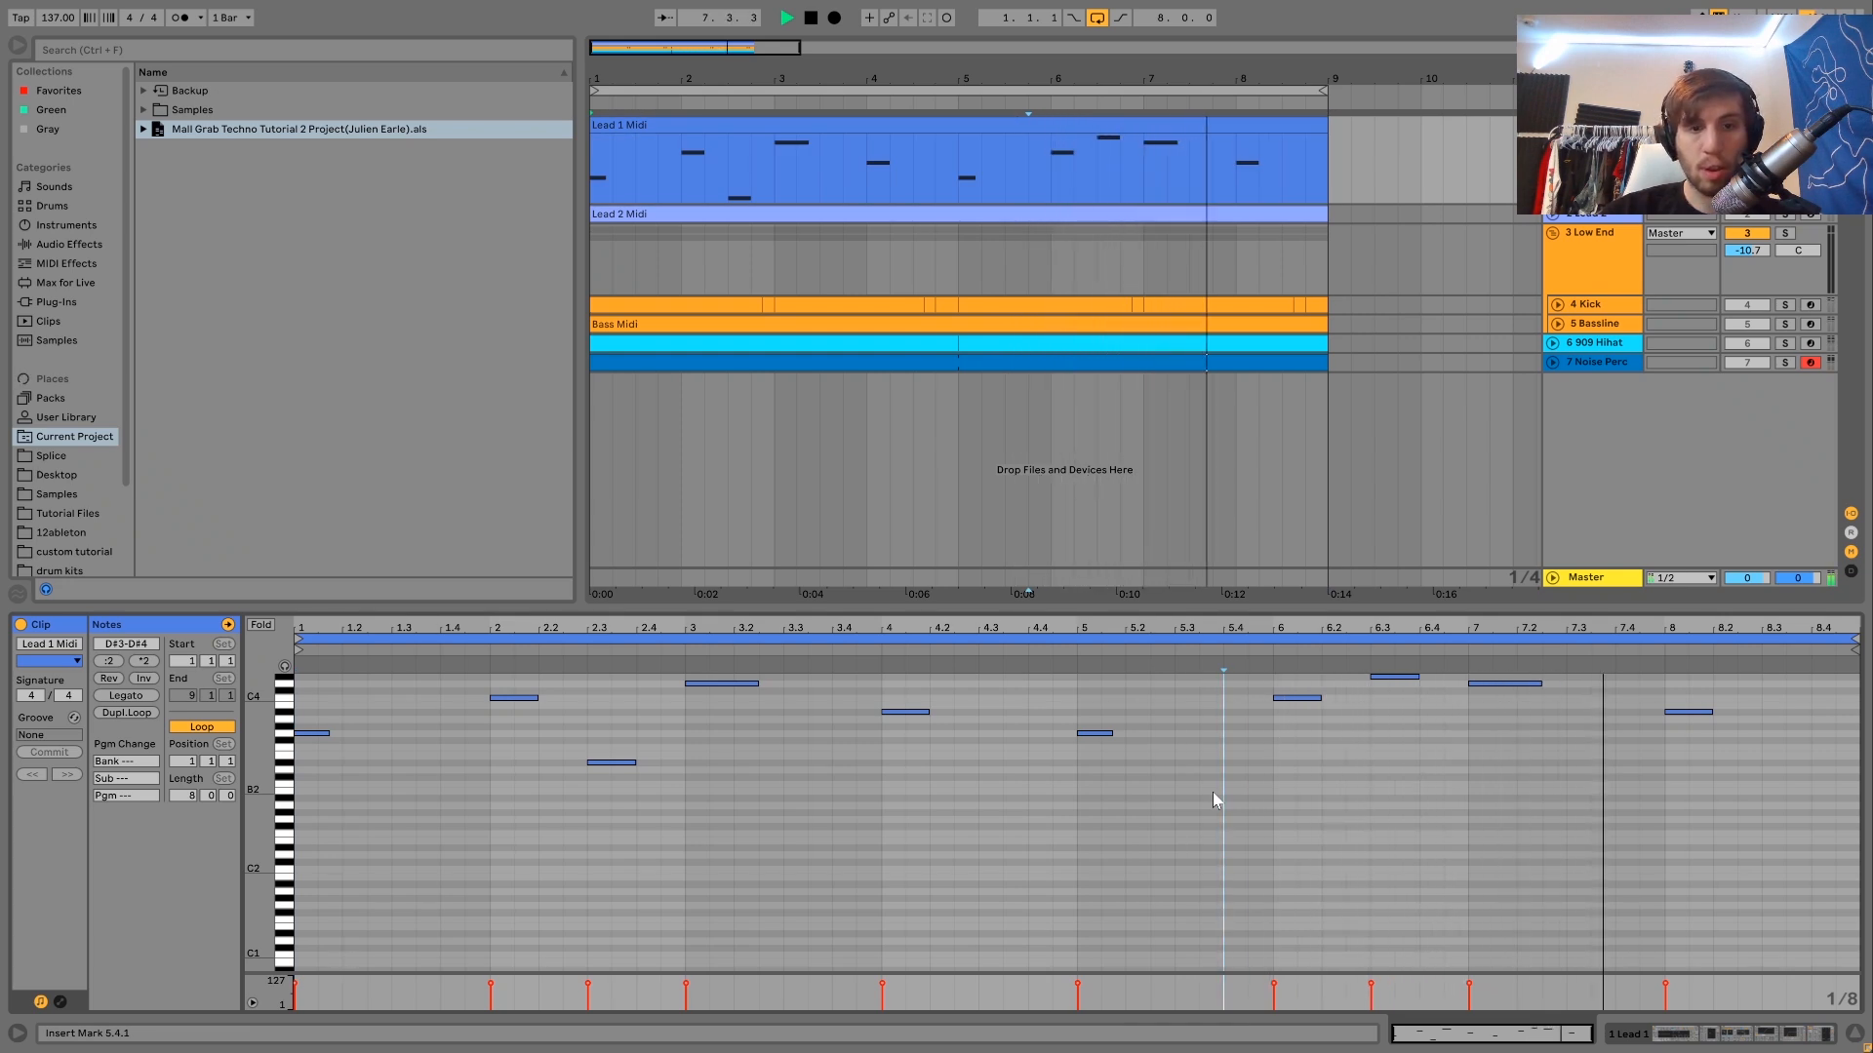
pyautogui.press('space')
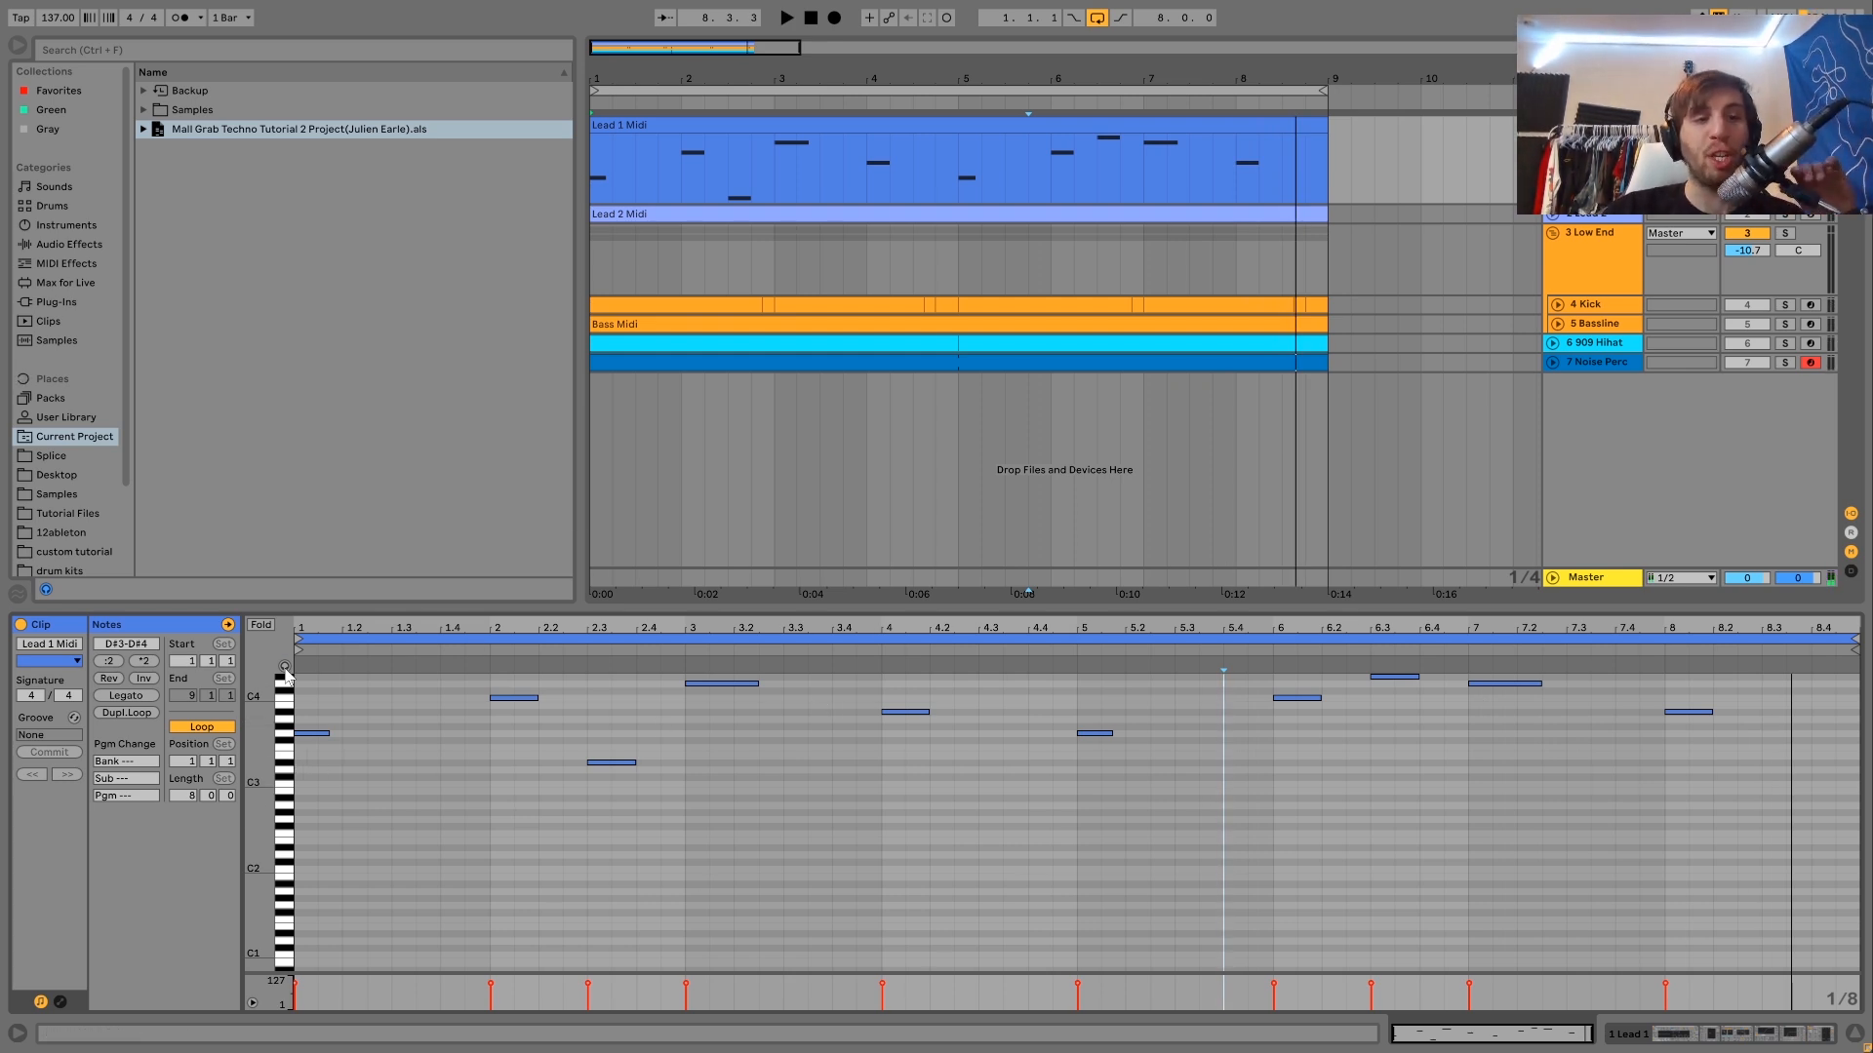
# - Fold the Lead 1 clip's piano roll to its used pitches, examine the G3, A#3, C4, D4 and D#4 notes, and unfold it
pyautogui.click(262, 629)
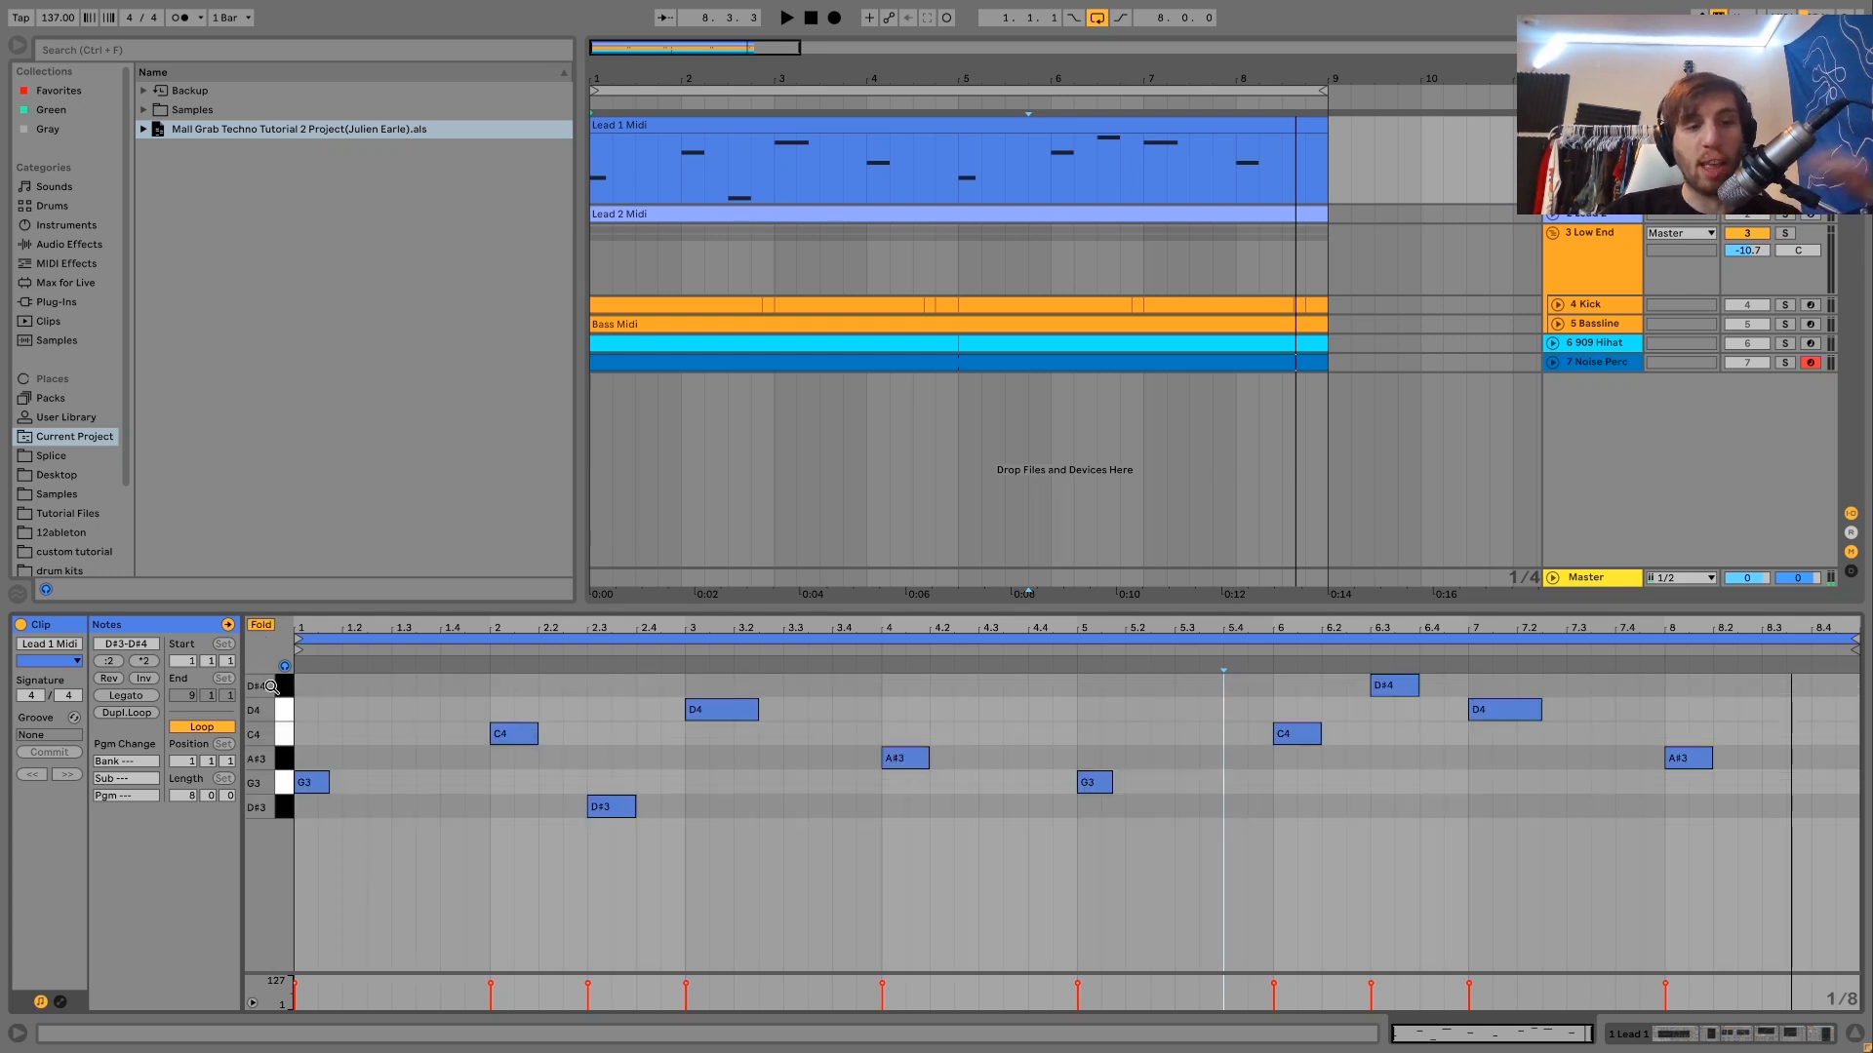
pyautogui.click(284, 786)
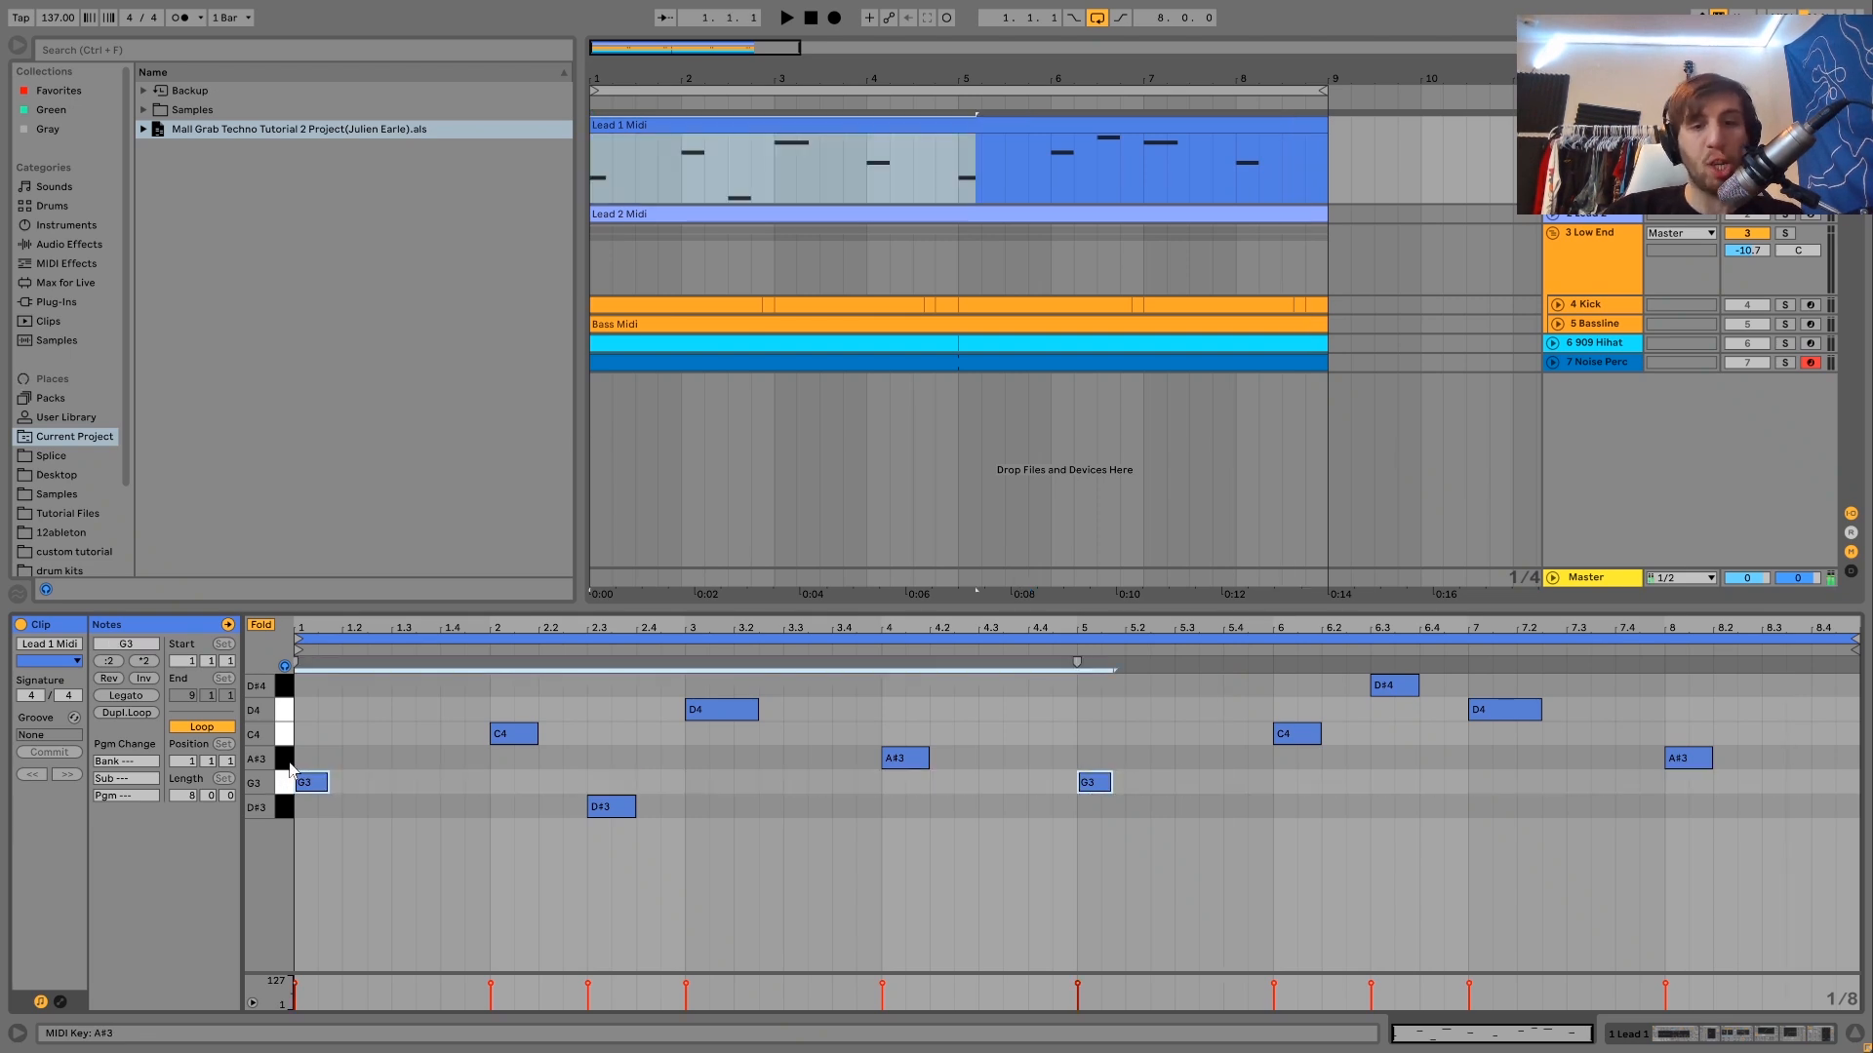
pyautogui.click(286, 764)
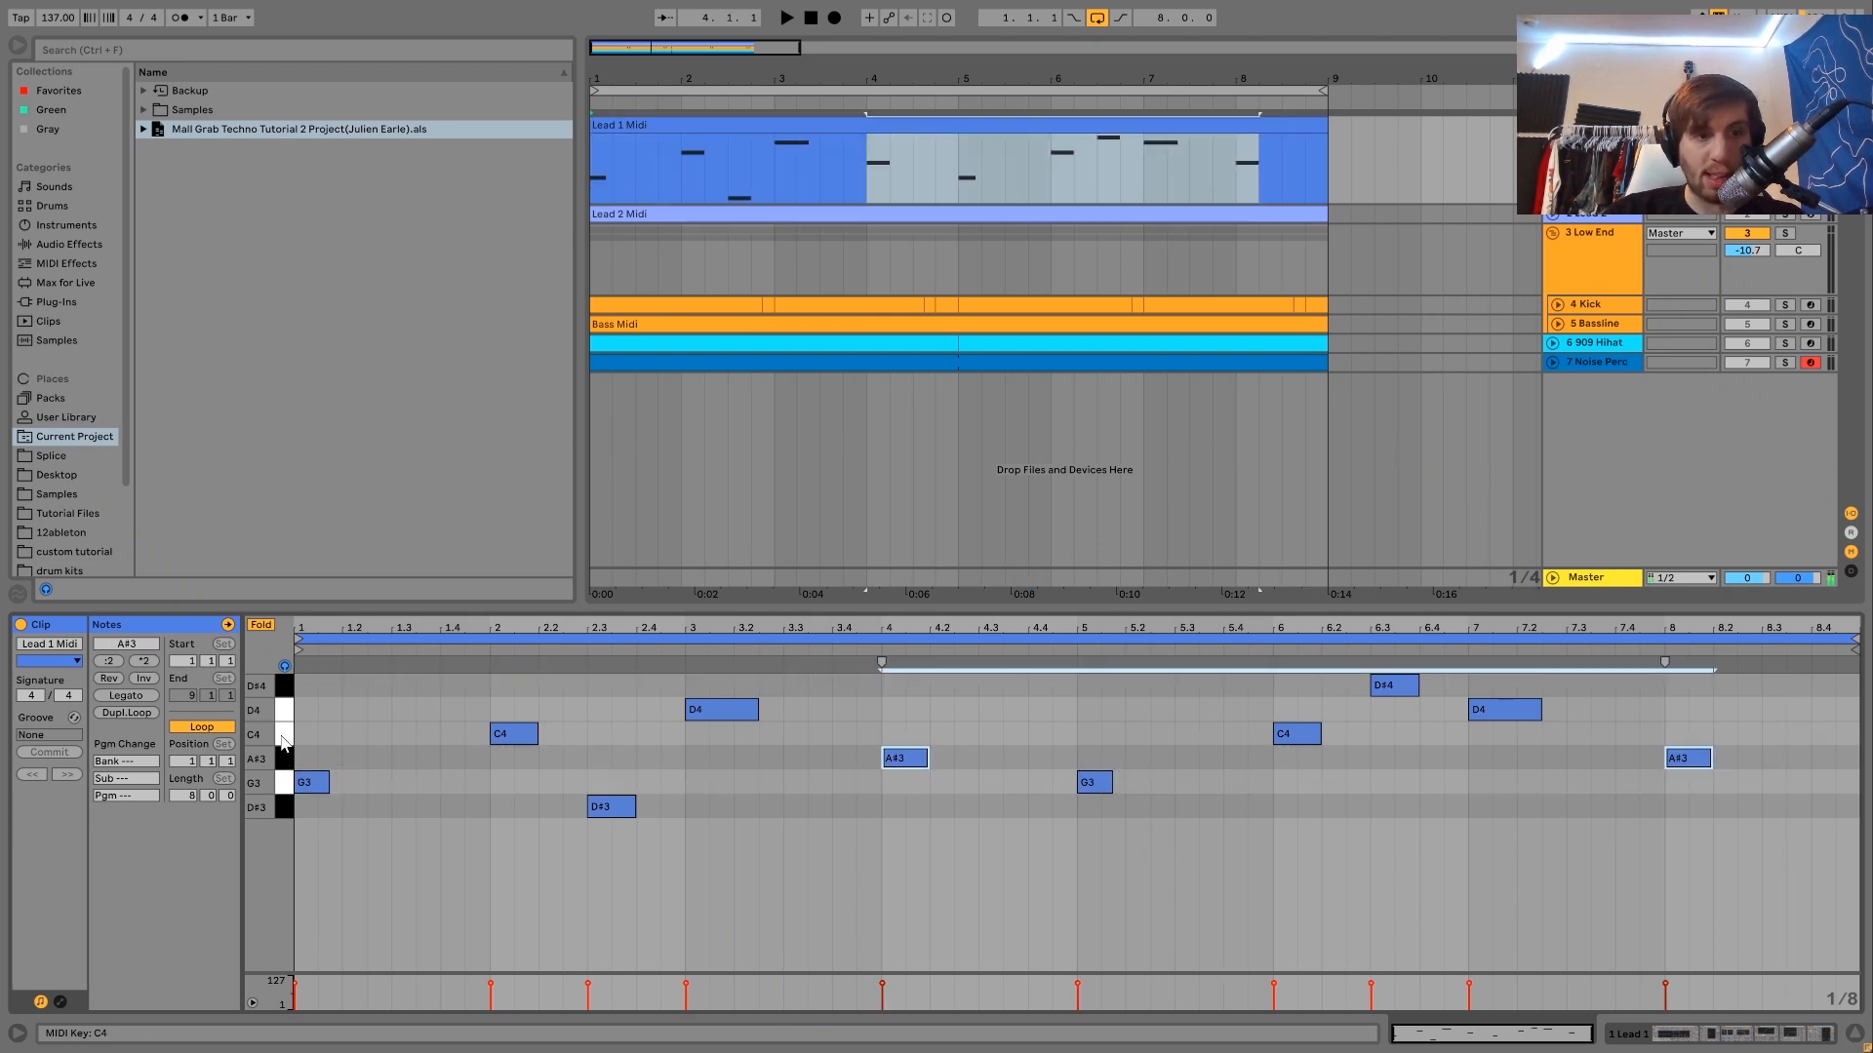
pyautogui.click(284, 739)
pyautogui.click(291, 715)
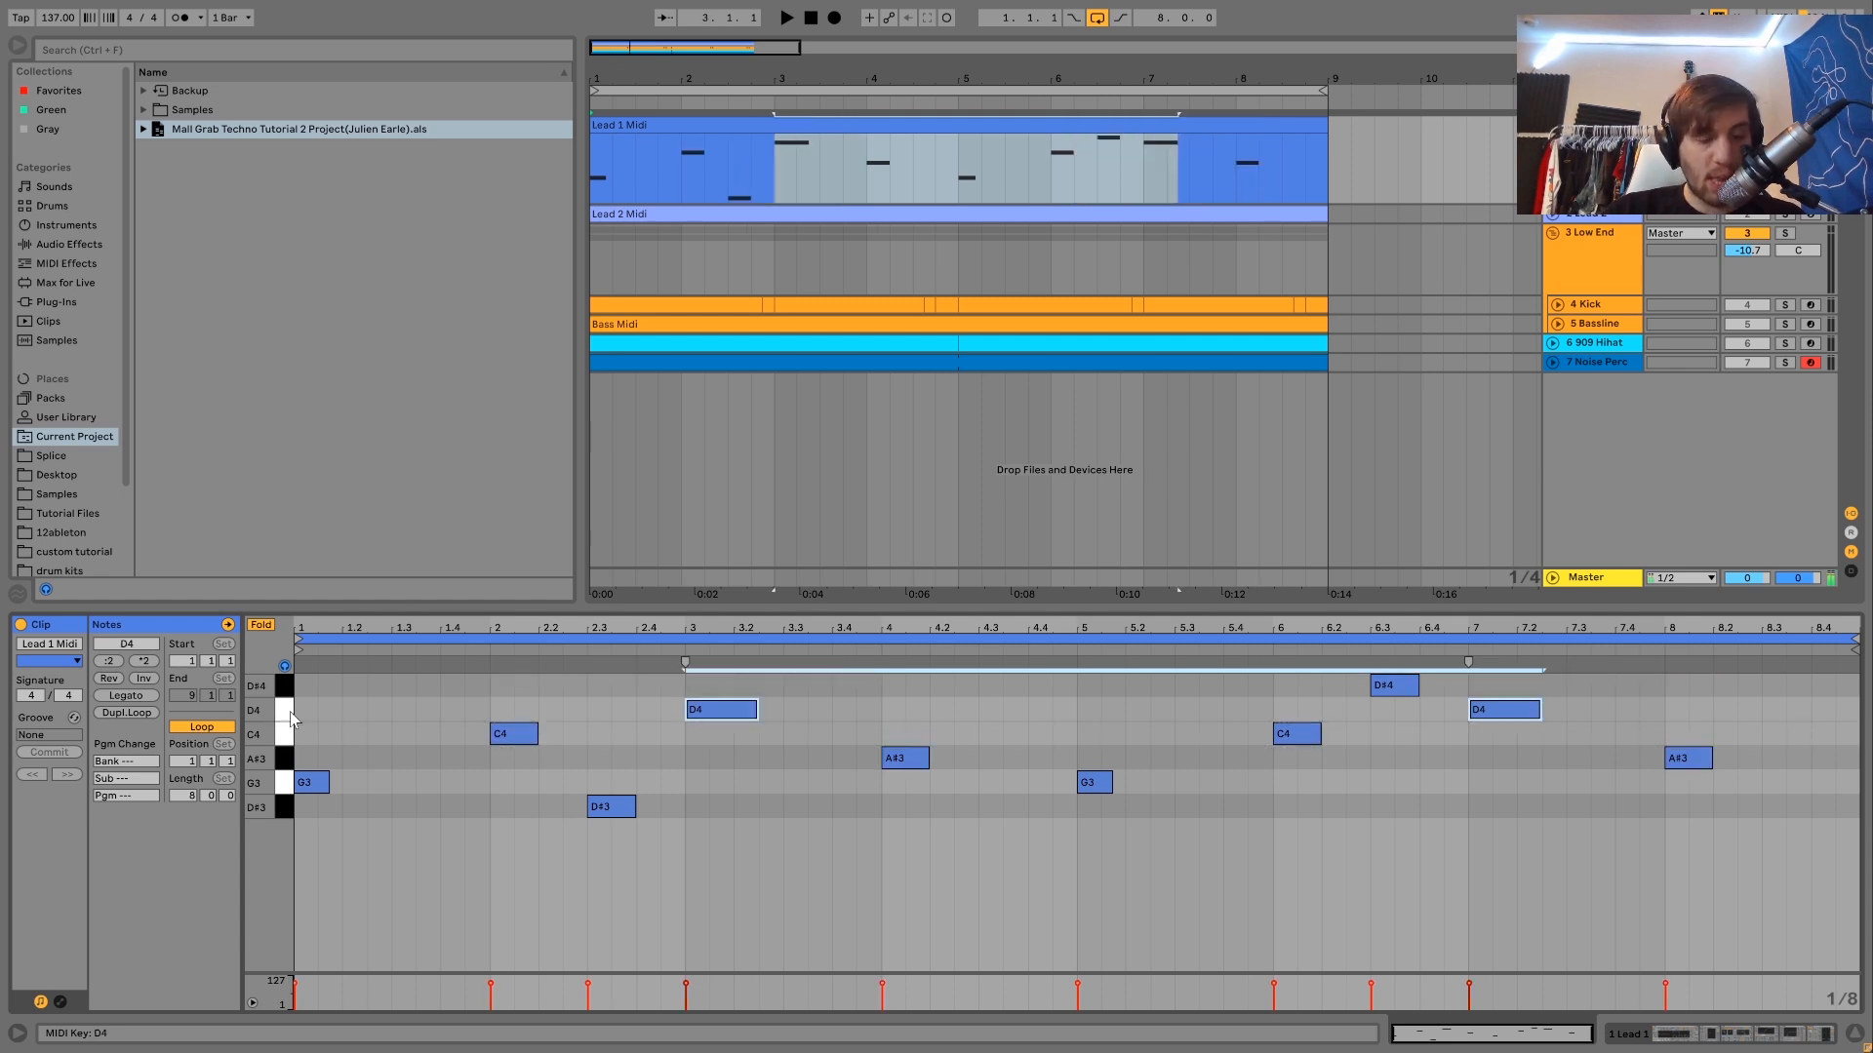
pyautogui.click(285, 689)
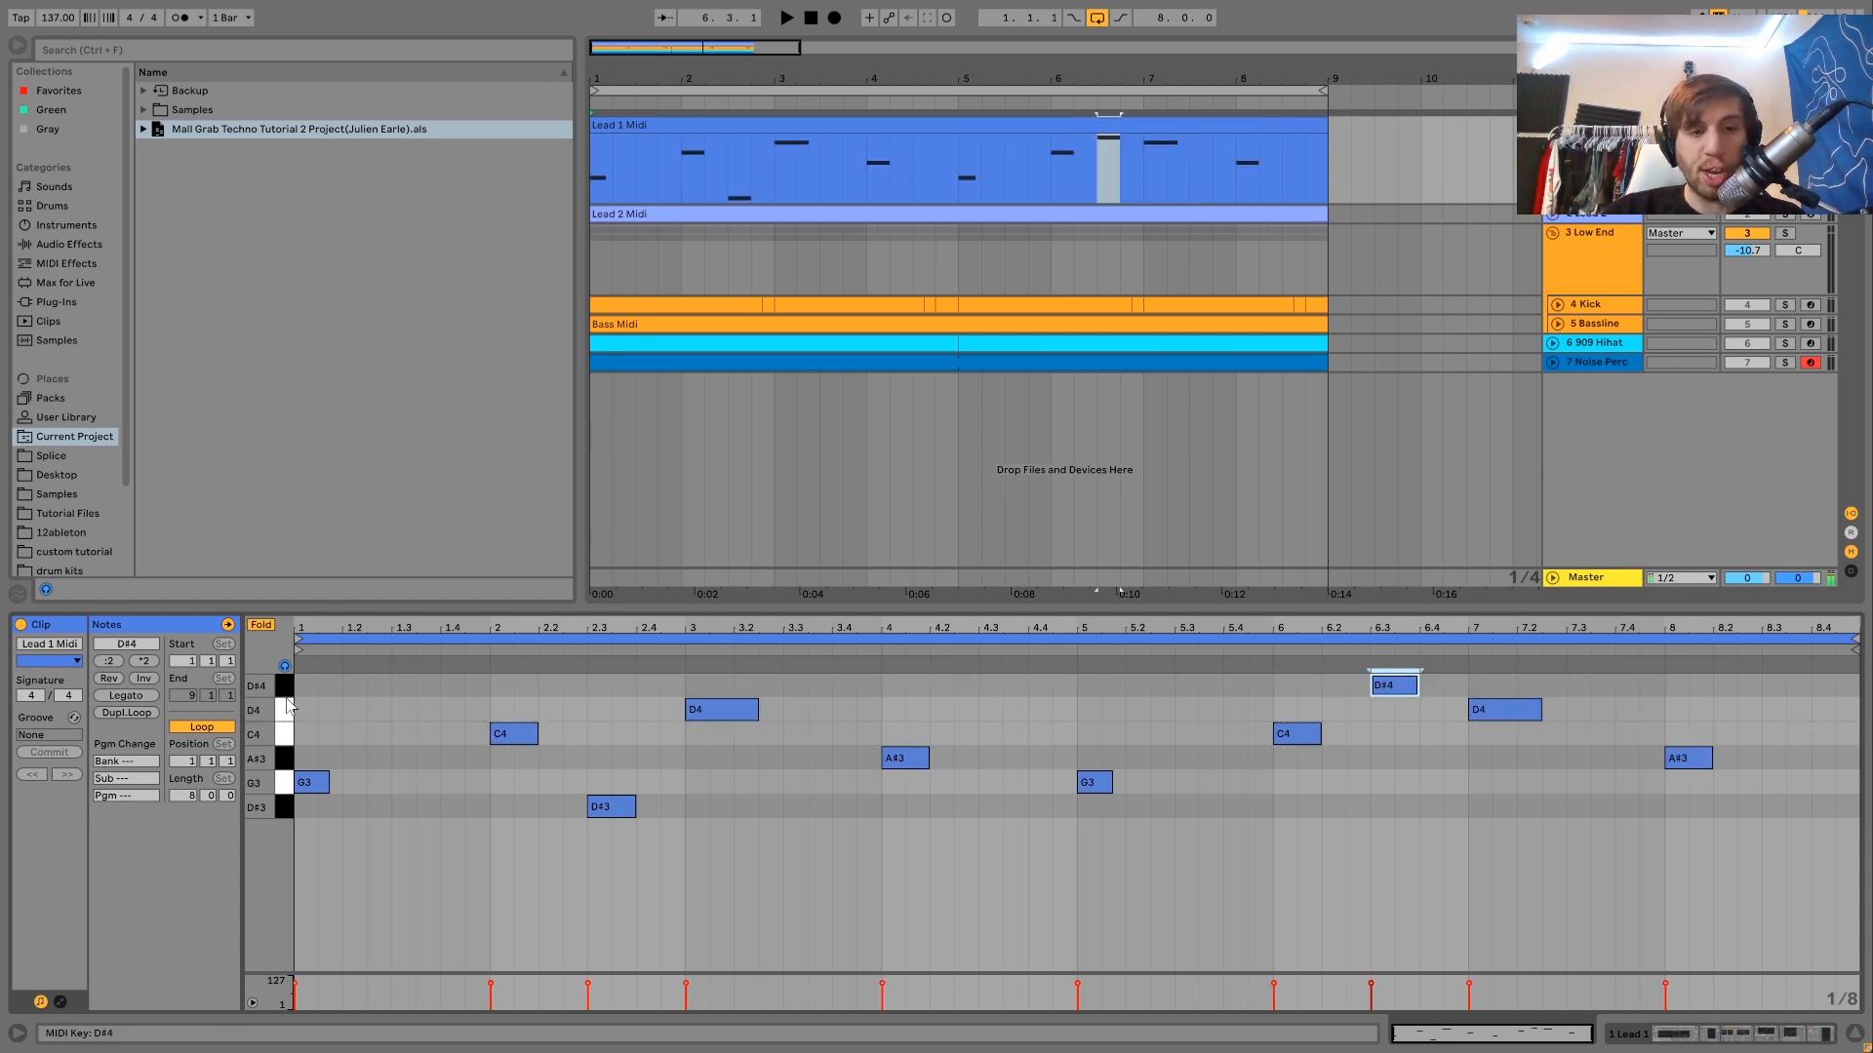
pyautogui.click(262, 625)
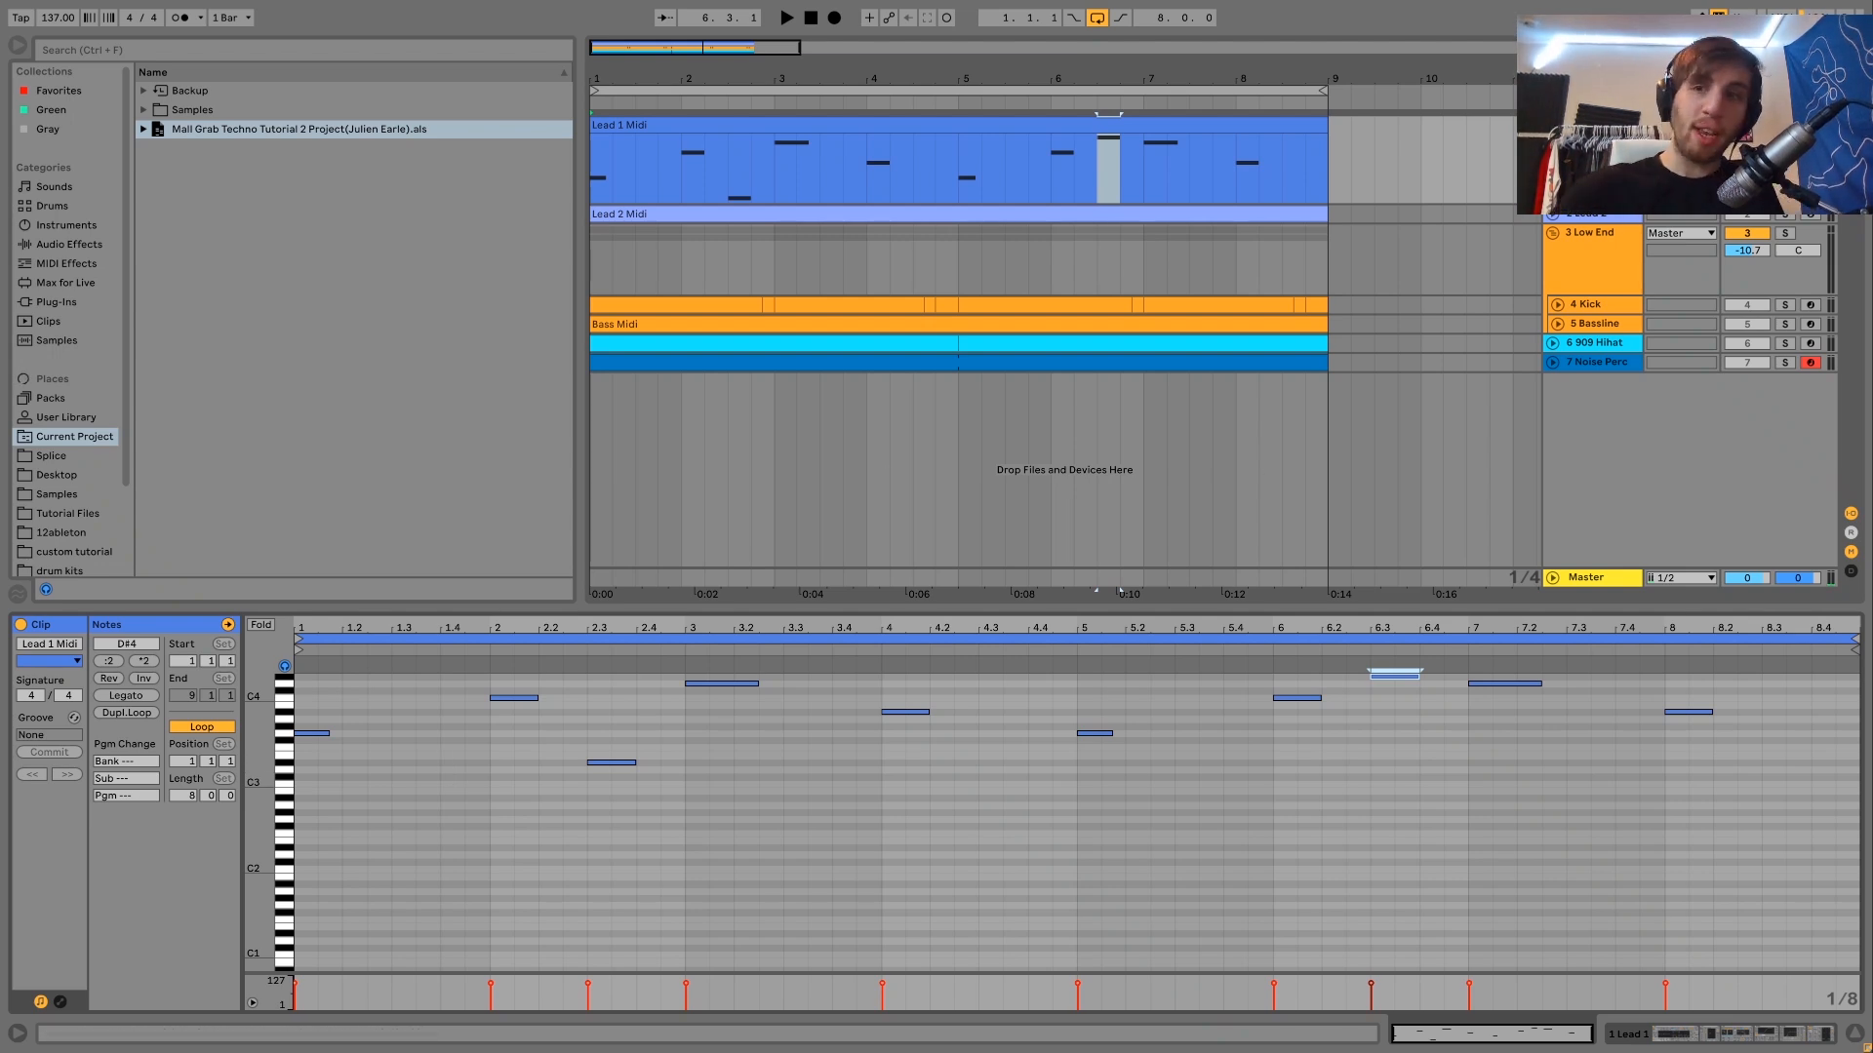
# - Turn off the Lead 1 track's solo and audition the melody together with the other tracks
pyautogui.click(1785, 124)
pyautogui.press('space')
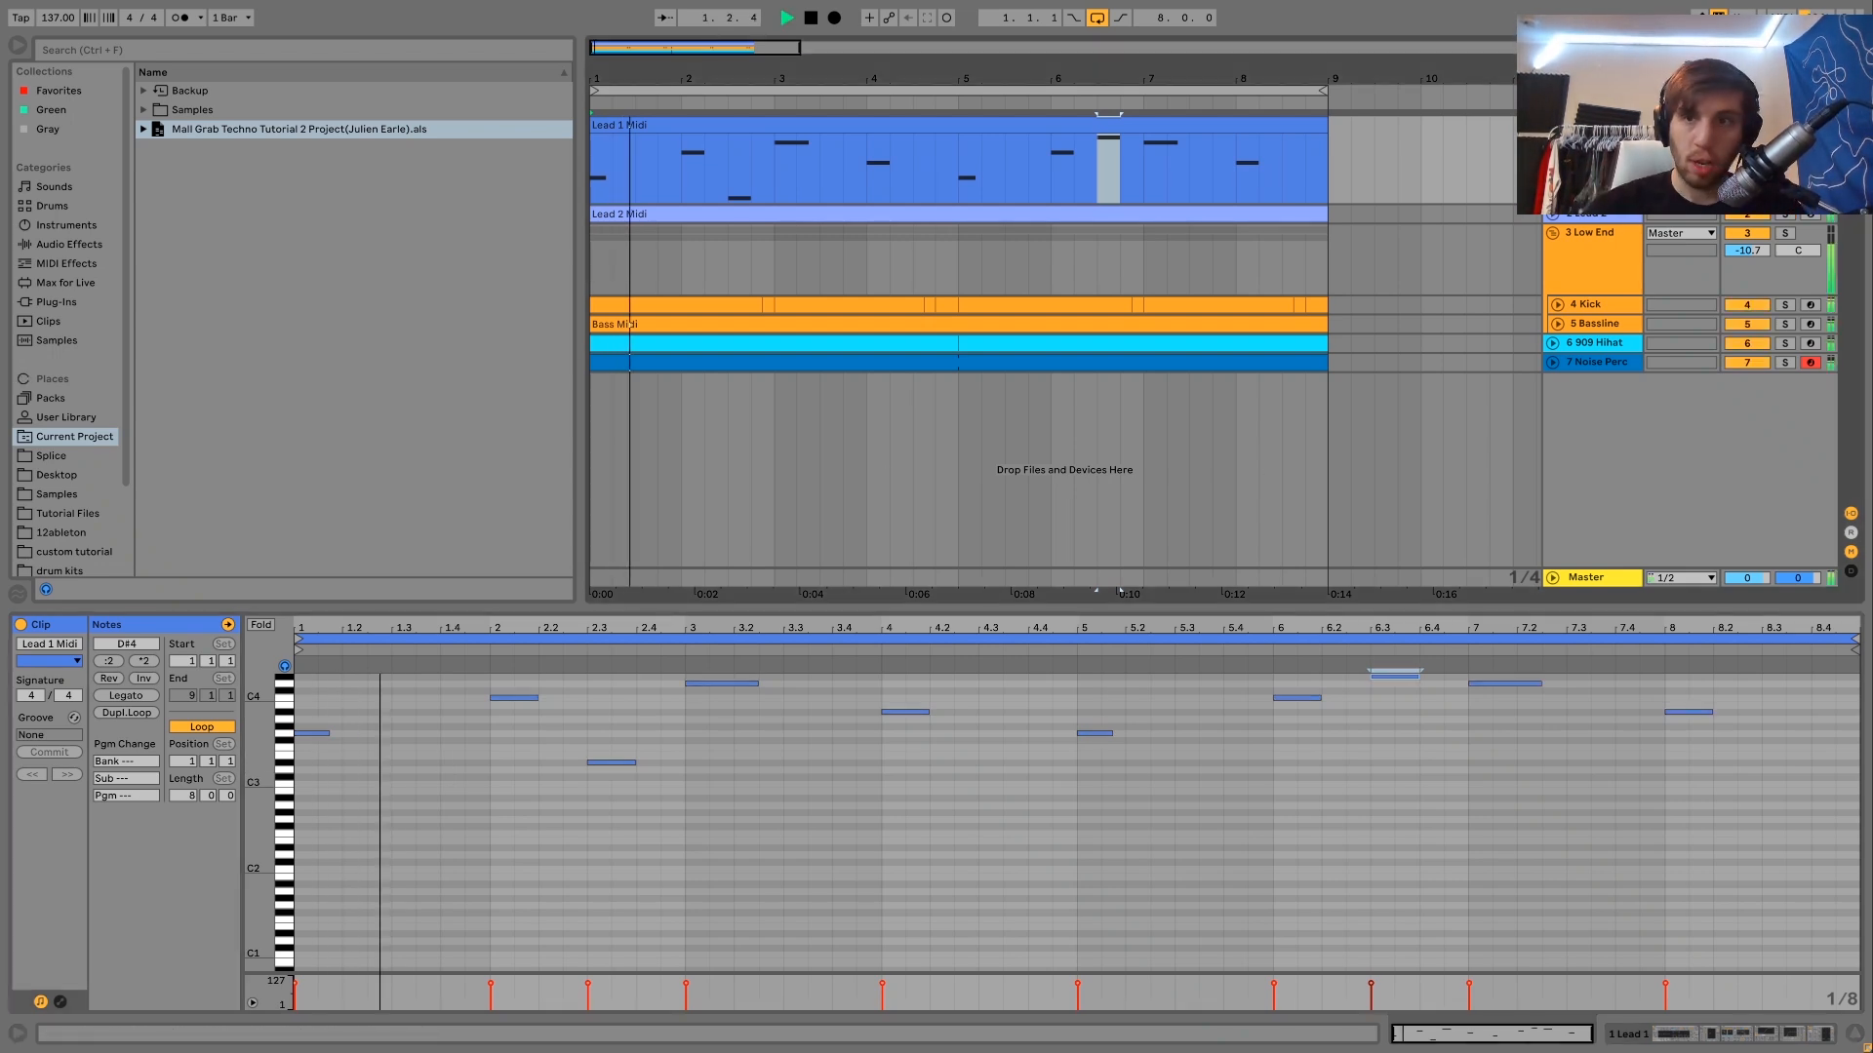
pyautogui.hotkey('shift', 'Tab')
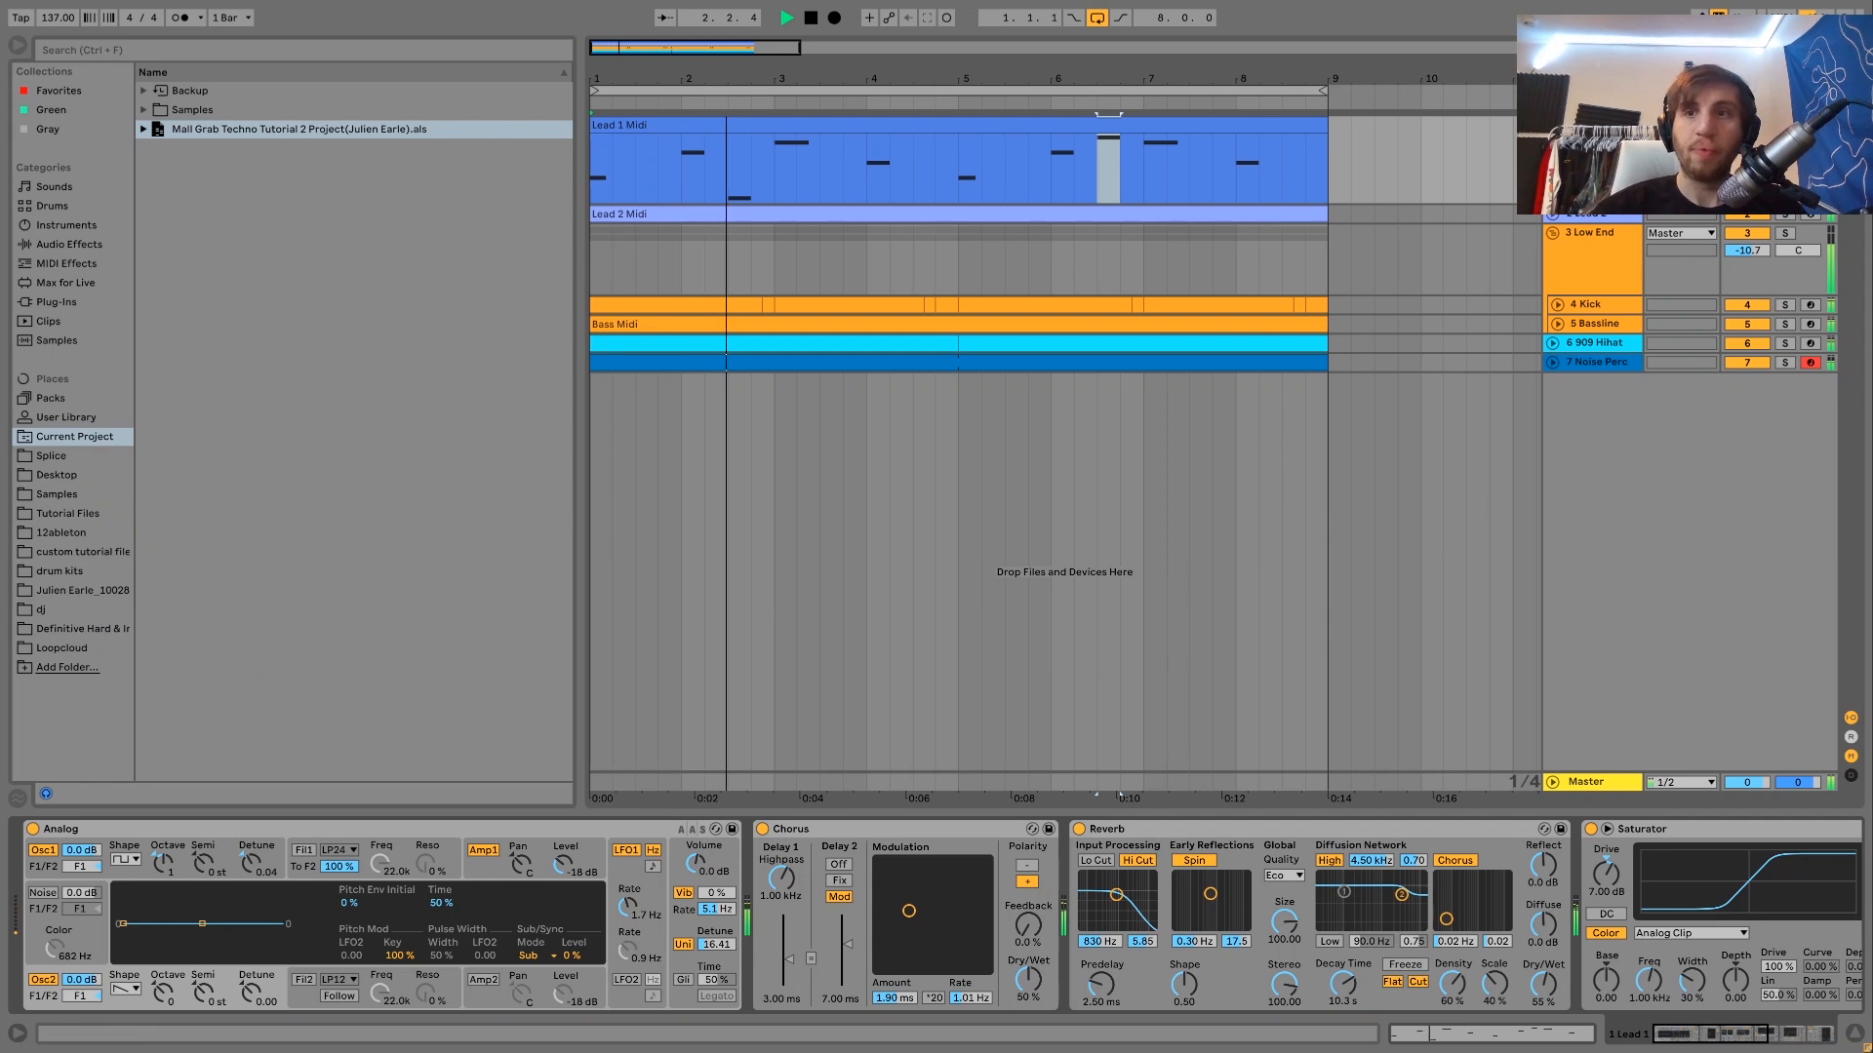
pyautogui.press('space')
# - Reopen the Lead 1 Midi clip and compare the D#3 note in bar 2 with the D#4 note in bar 6
pyautogui.doubleClick(1196, 123)
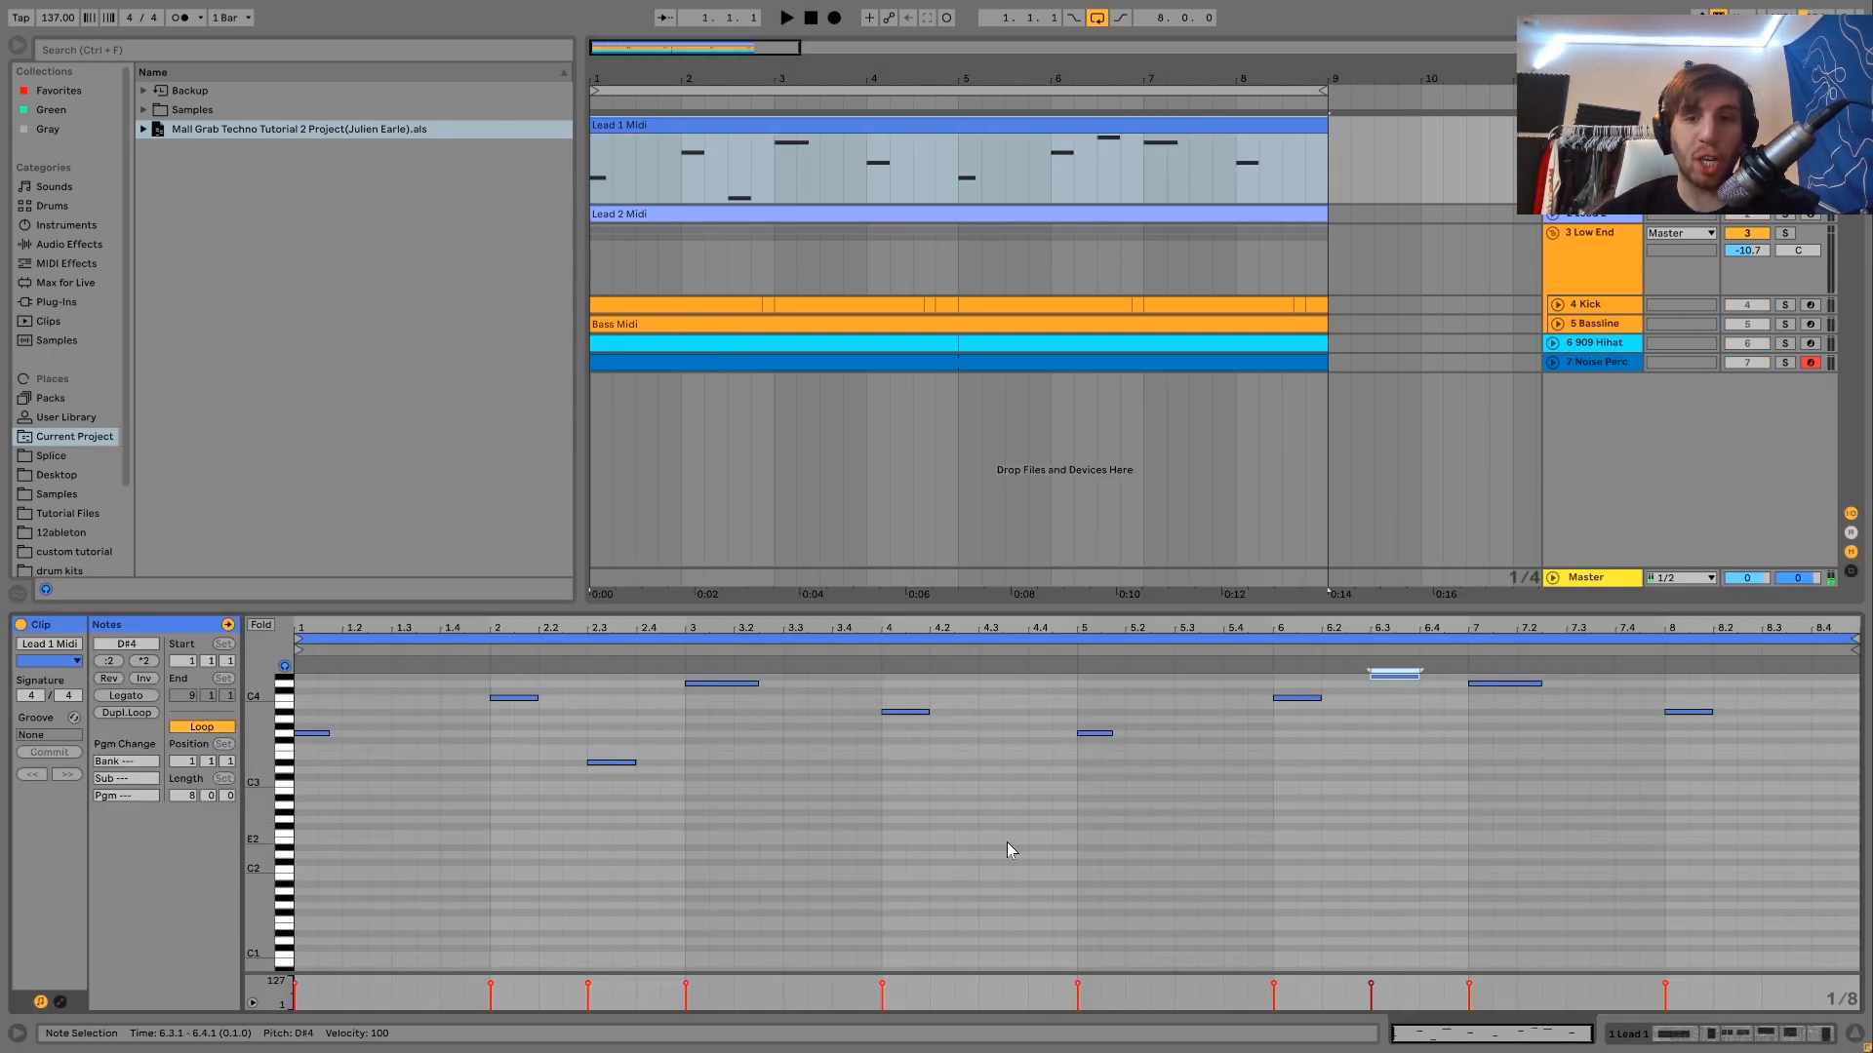
pyautogui.click(1384, 683)
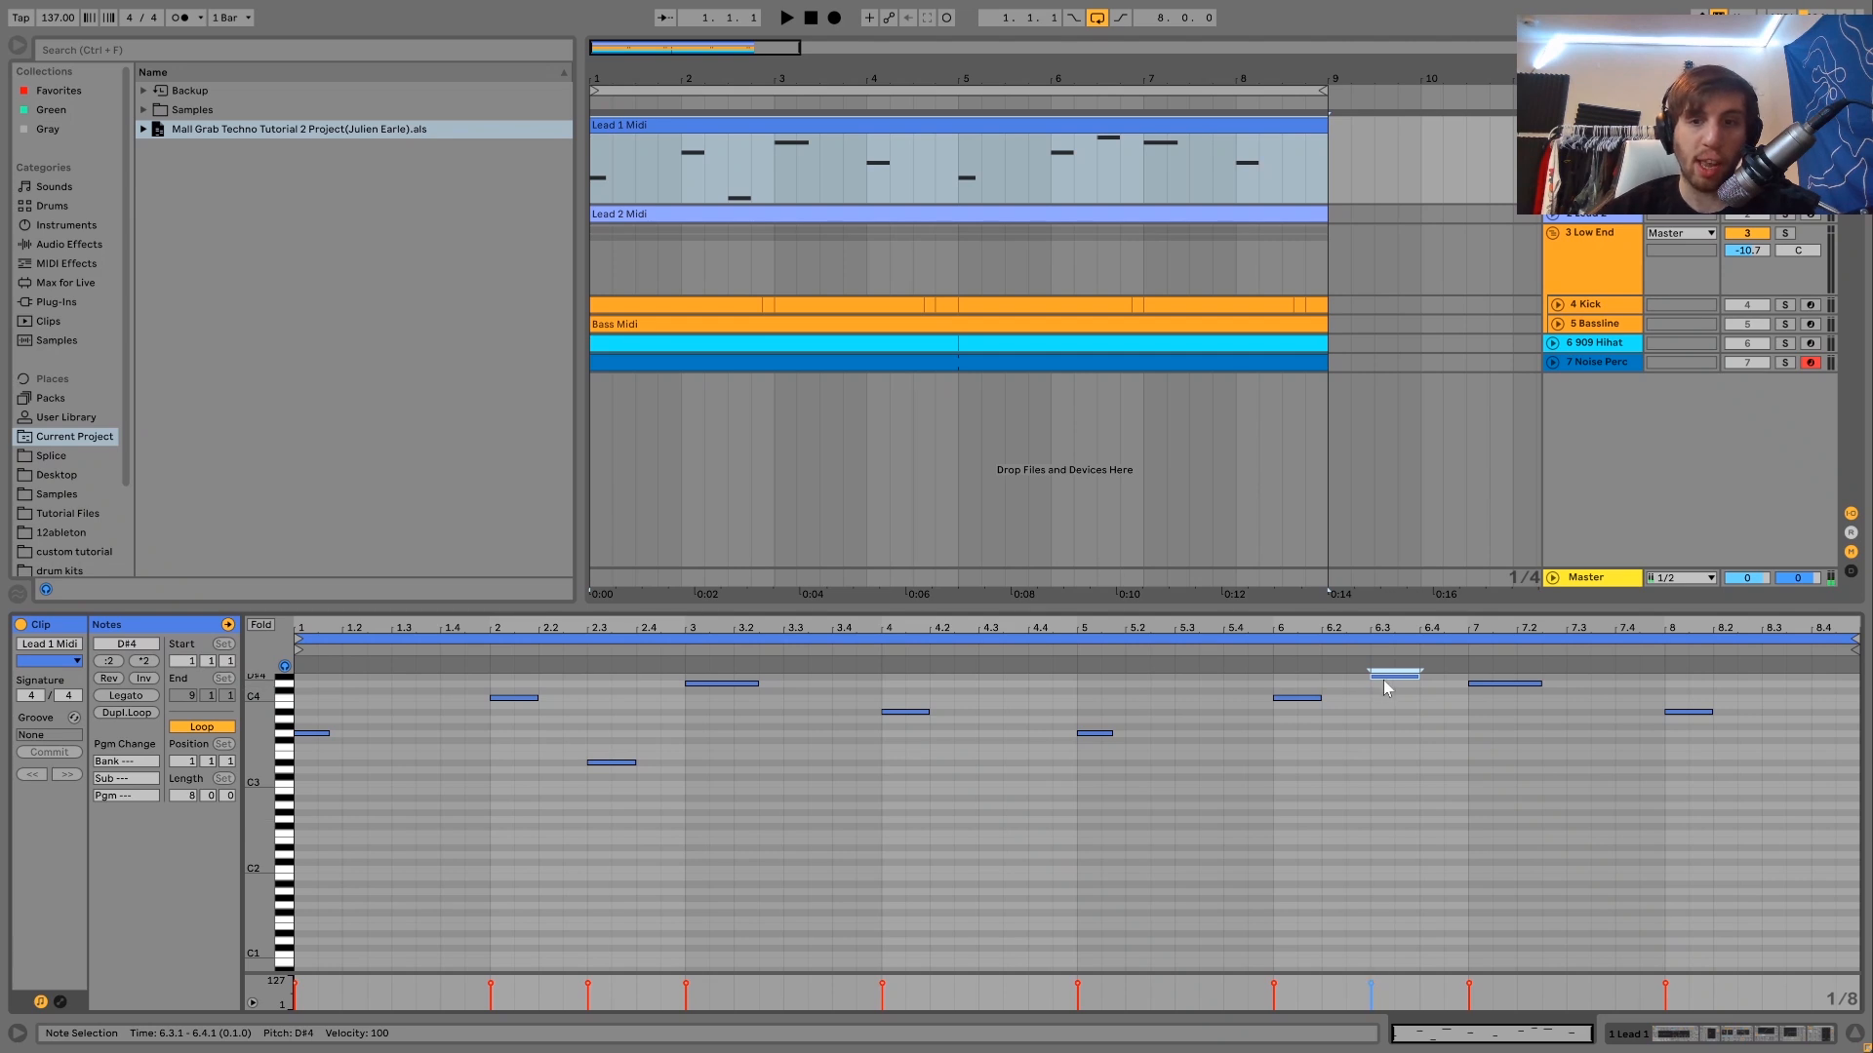
pyautogui.click(603, 764)
pyautogui.click(1417, 715)
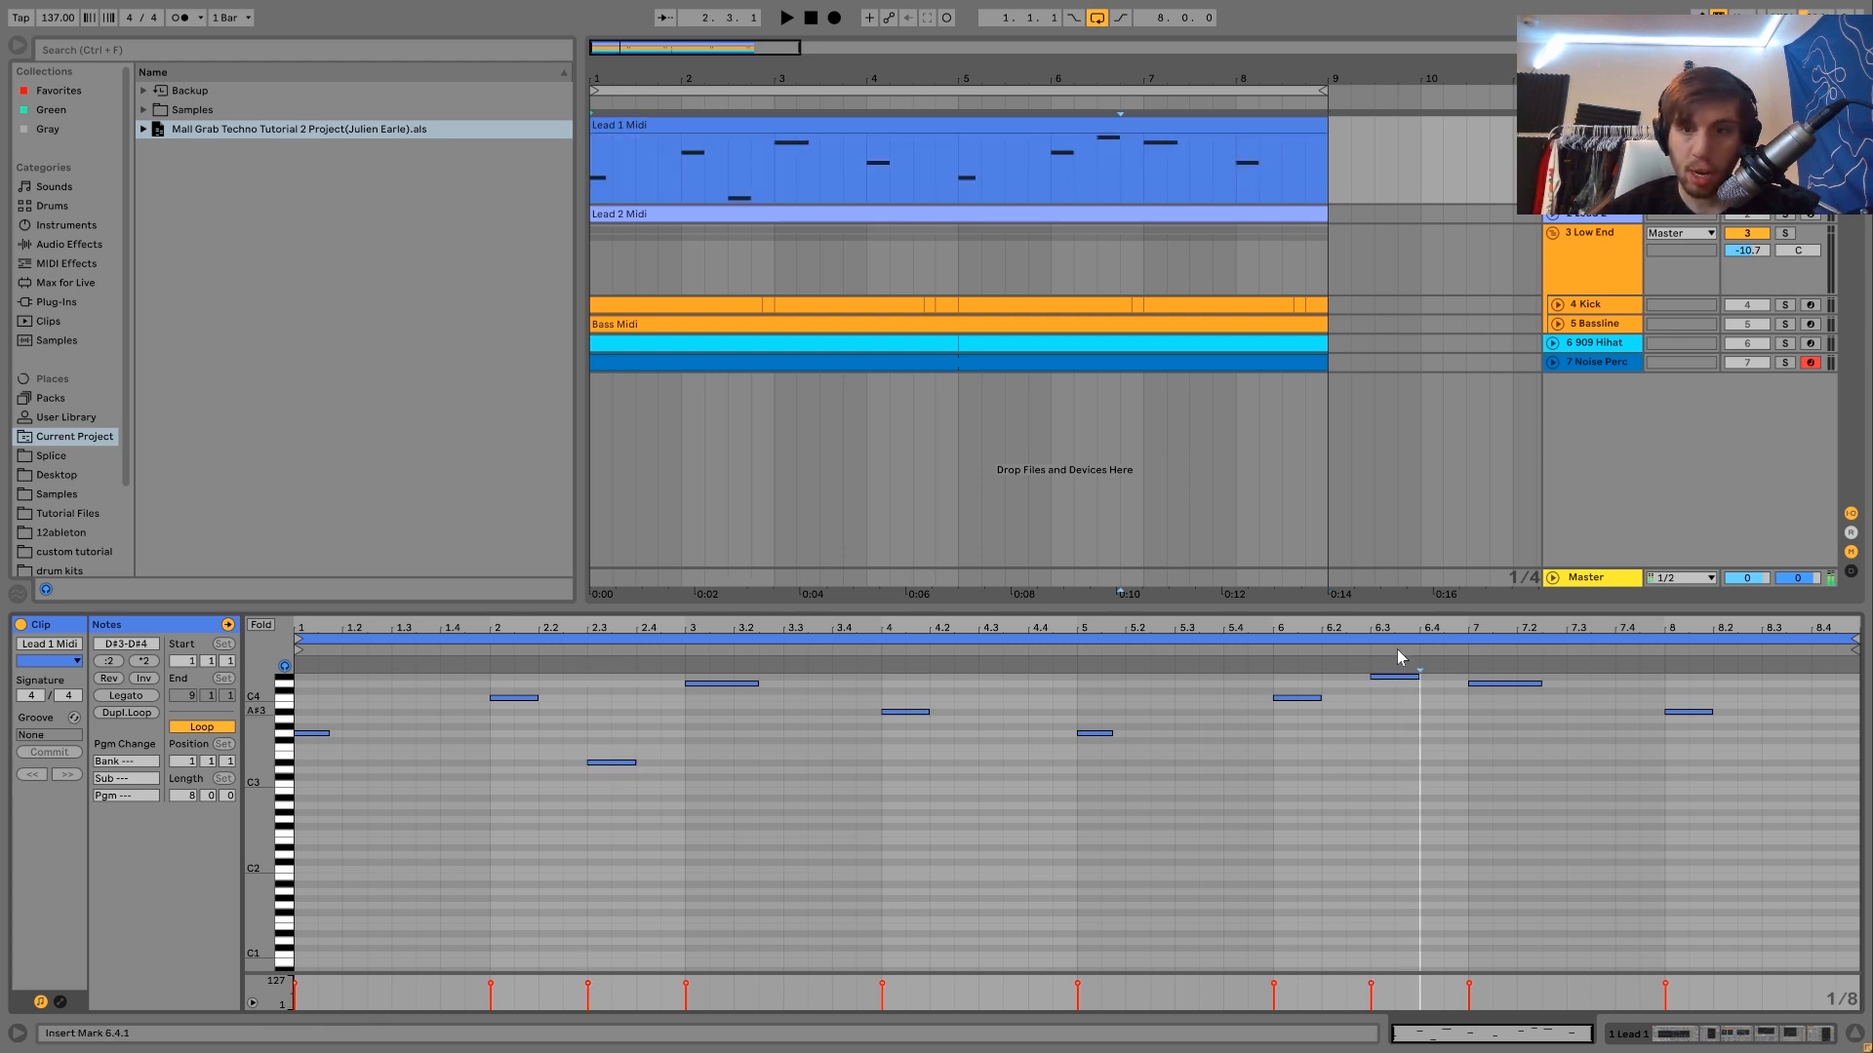
pyautogui.click(1395, 676)
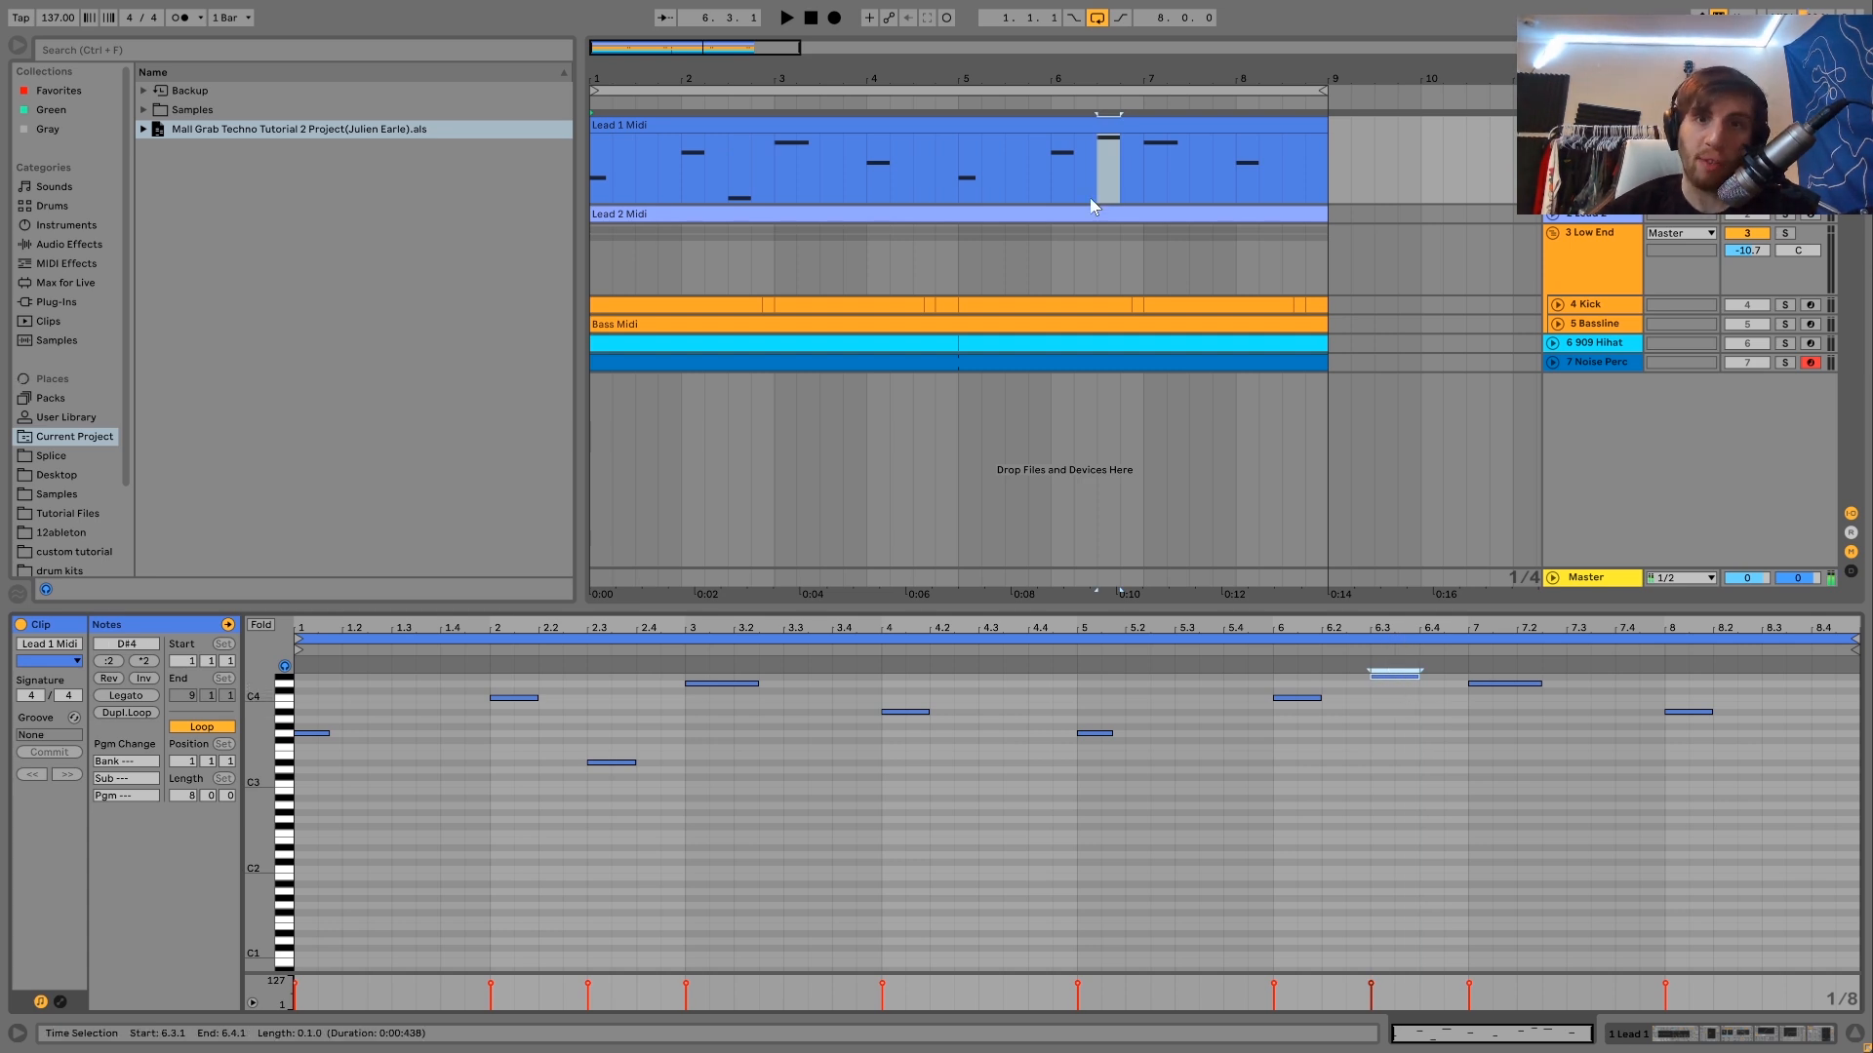
# - Play the melody from bar 2 and from bar 6 to compare its two phrases
pyautogui.click(682, 168)
pyautogui.press('space')
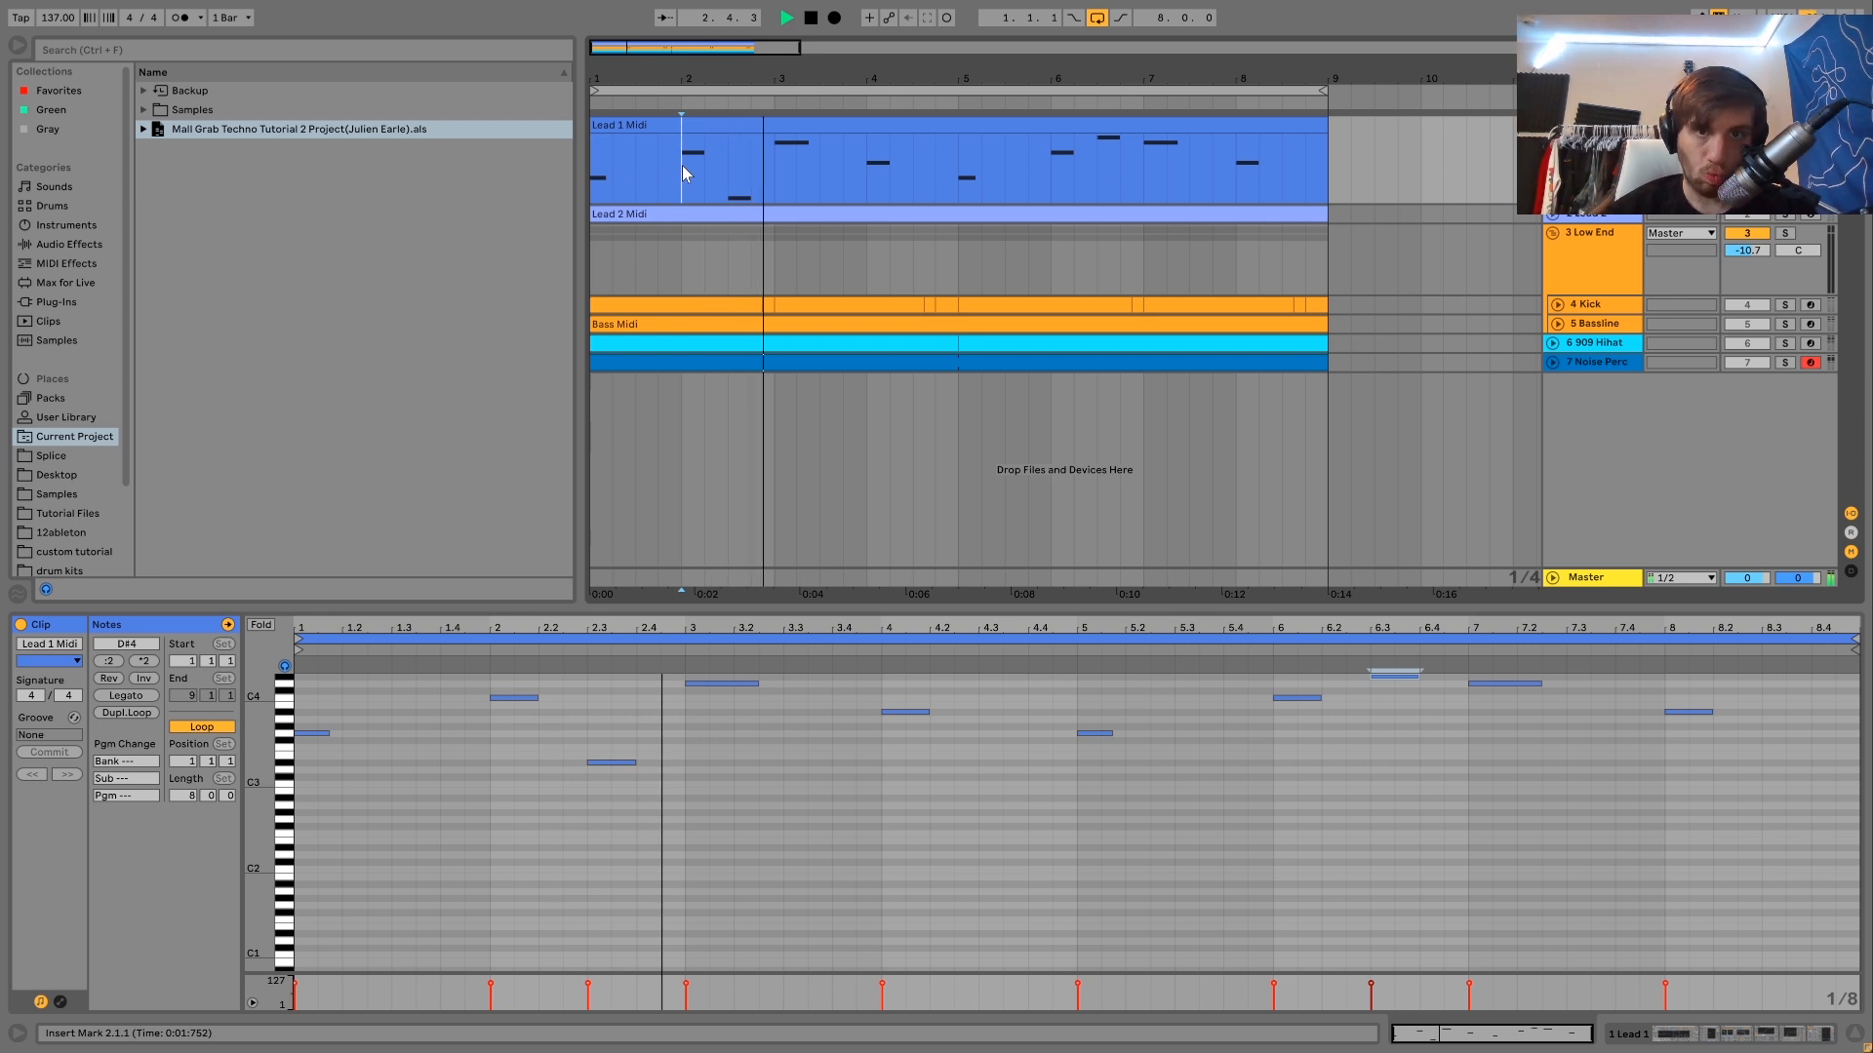
pyautogui.press('space')
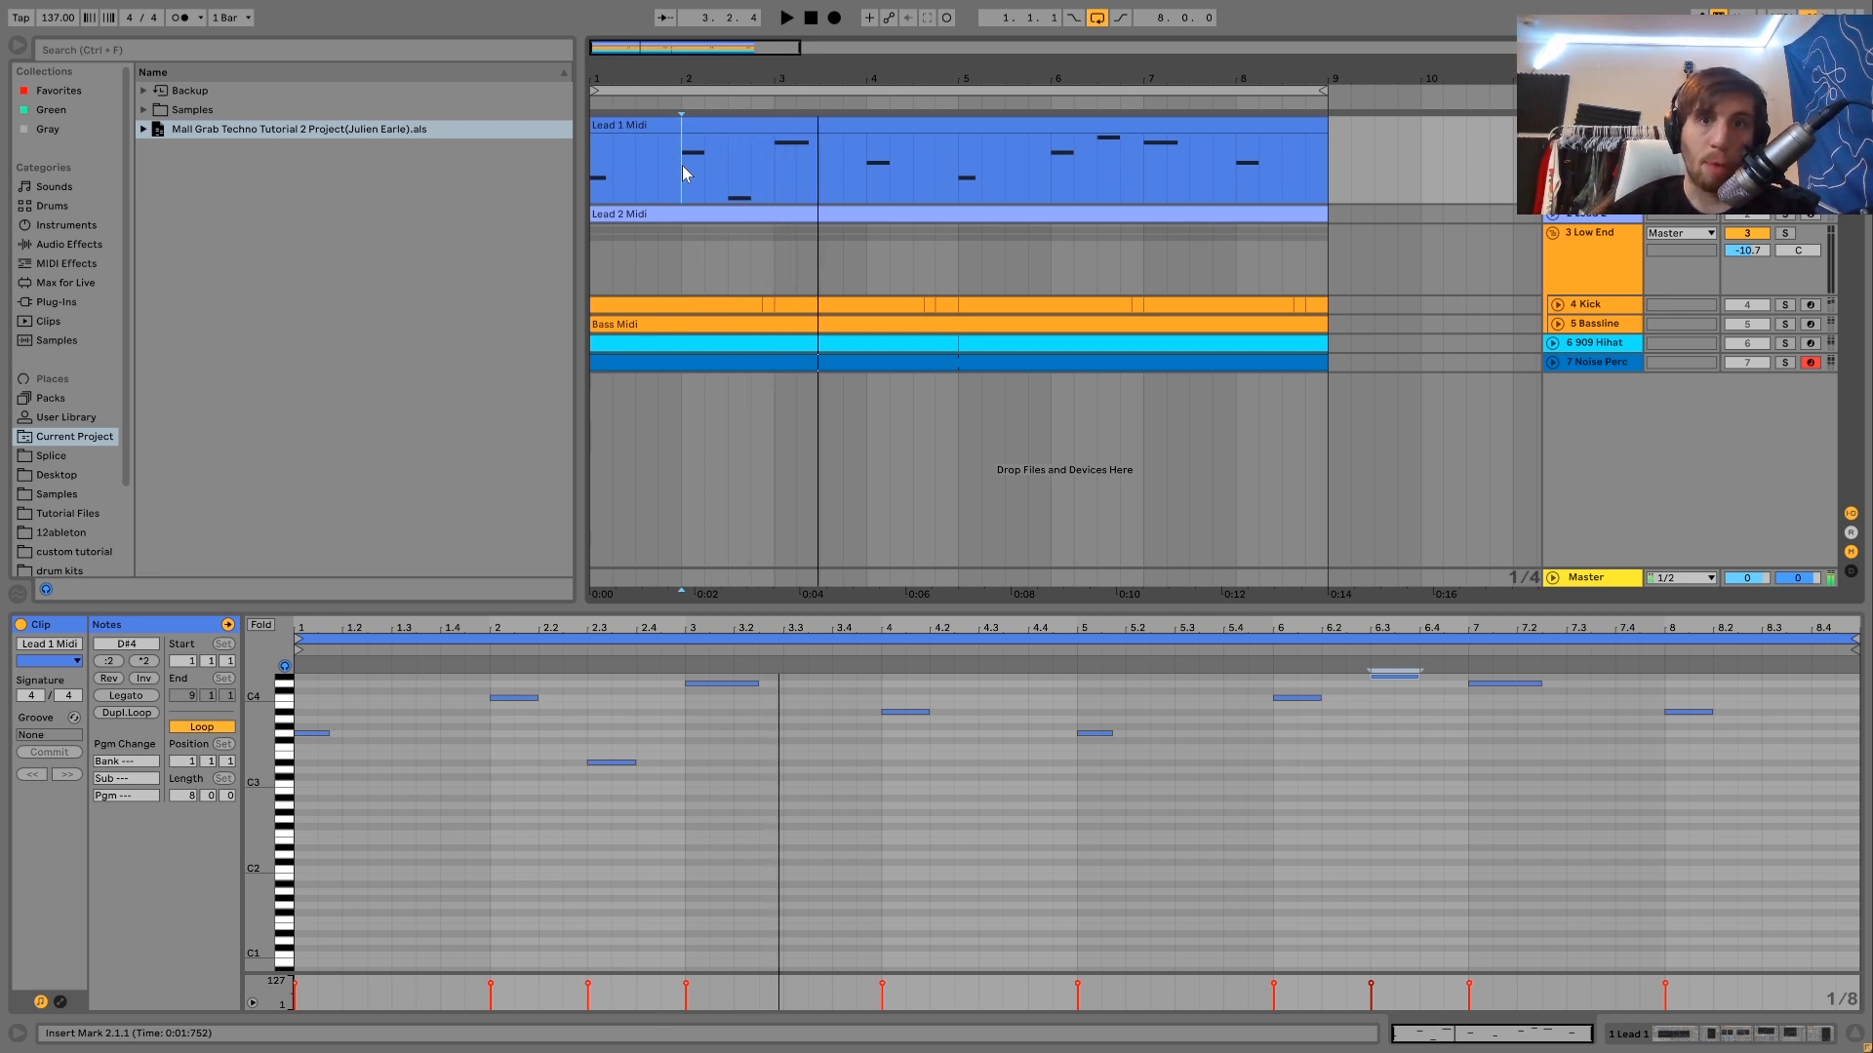
pyautogui.click(1046, 190)
pyautogui.press('space')
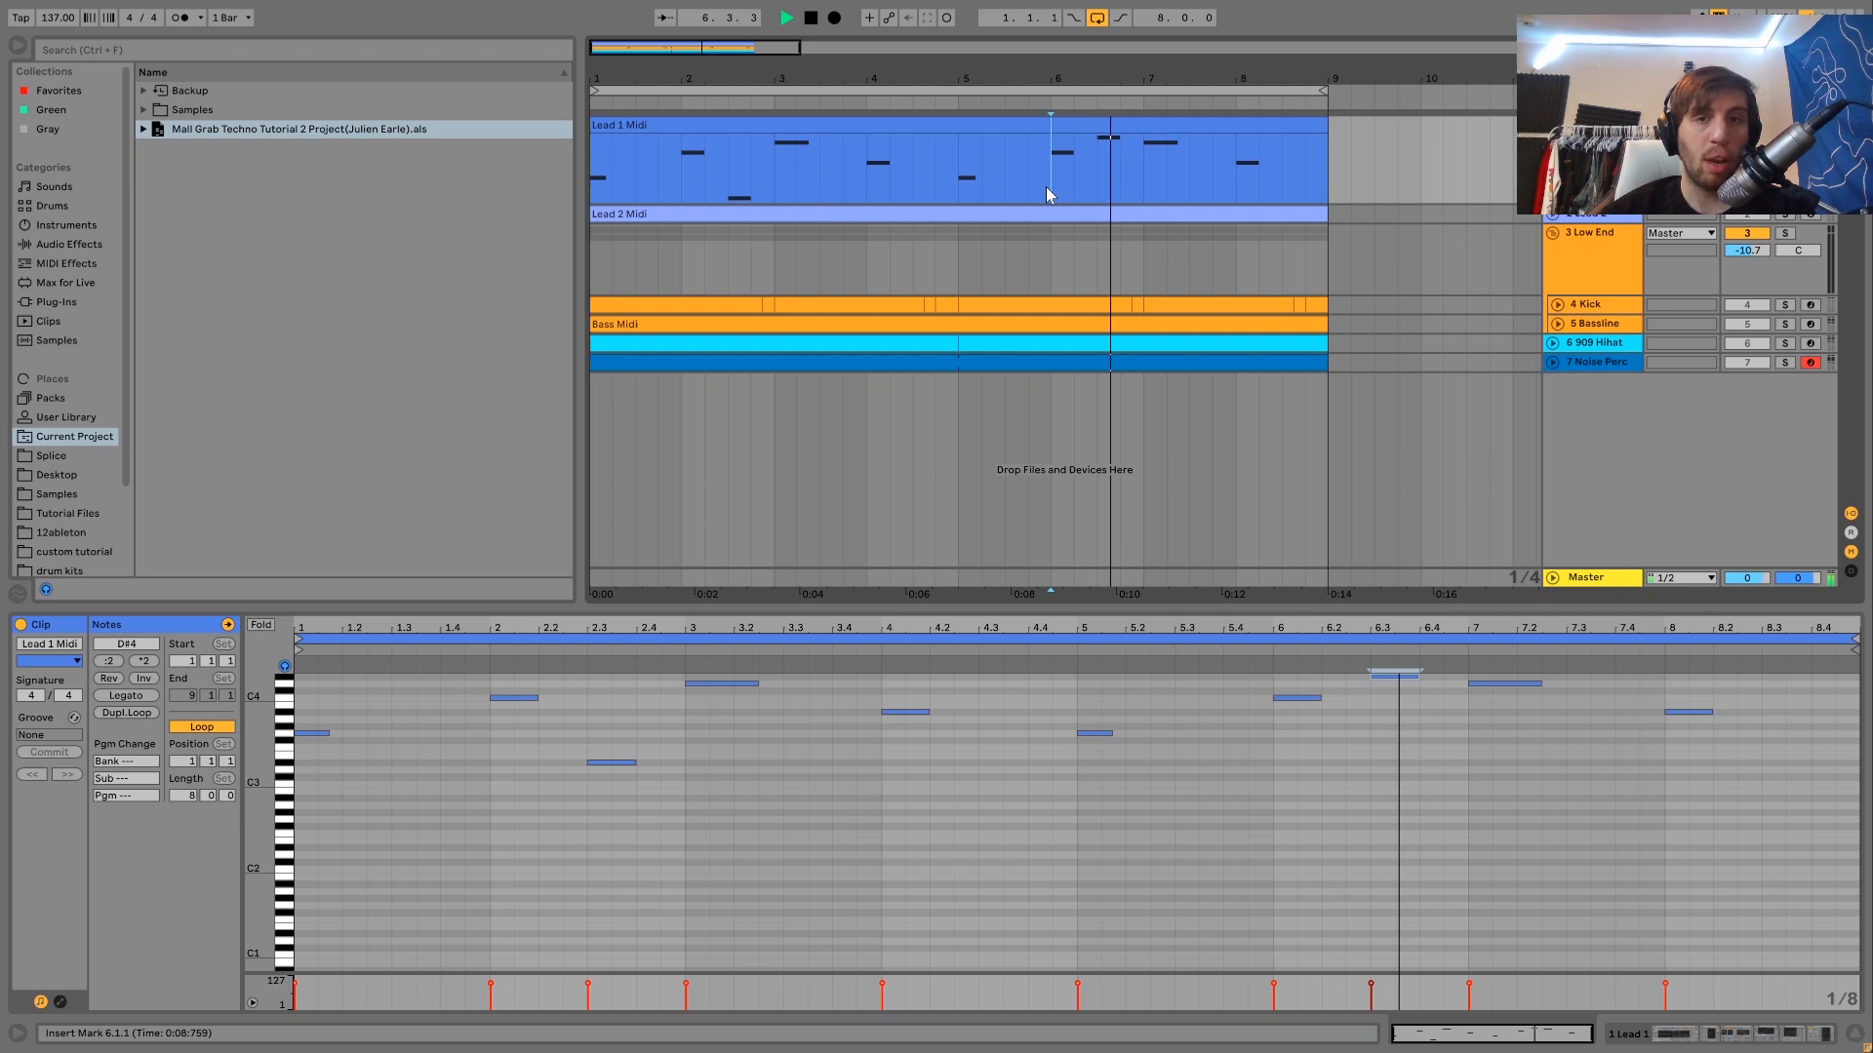
pyautogui.press('space')
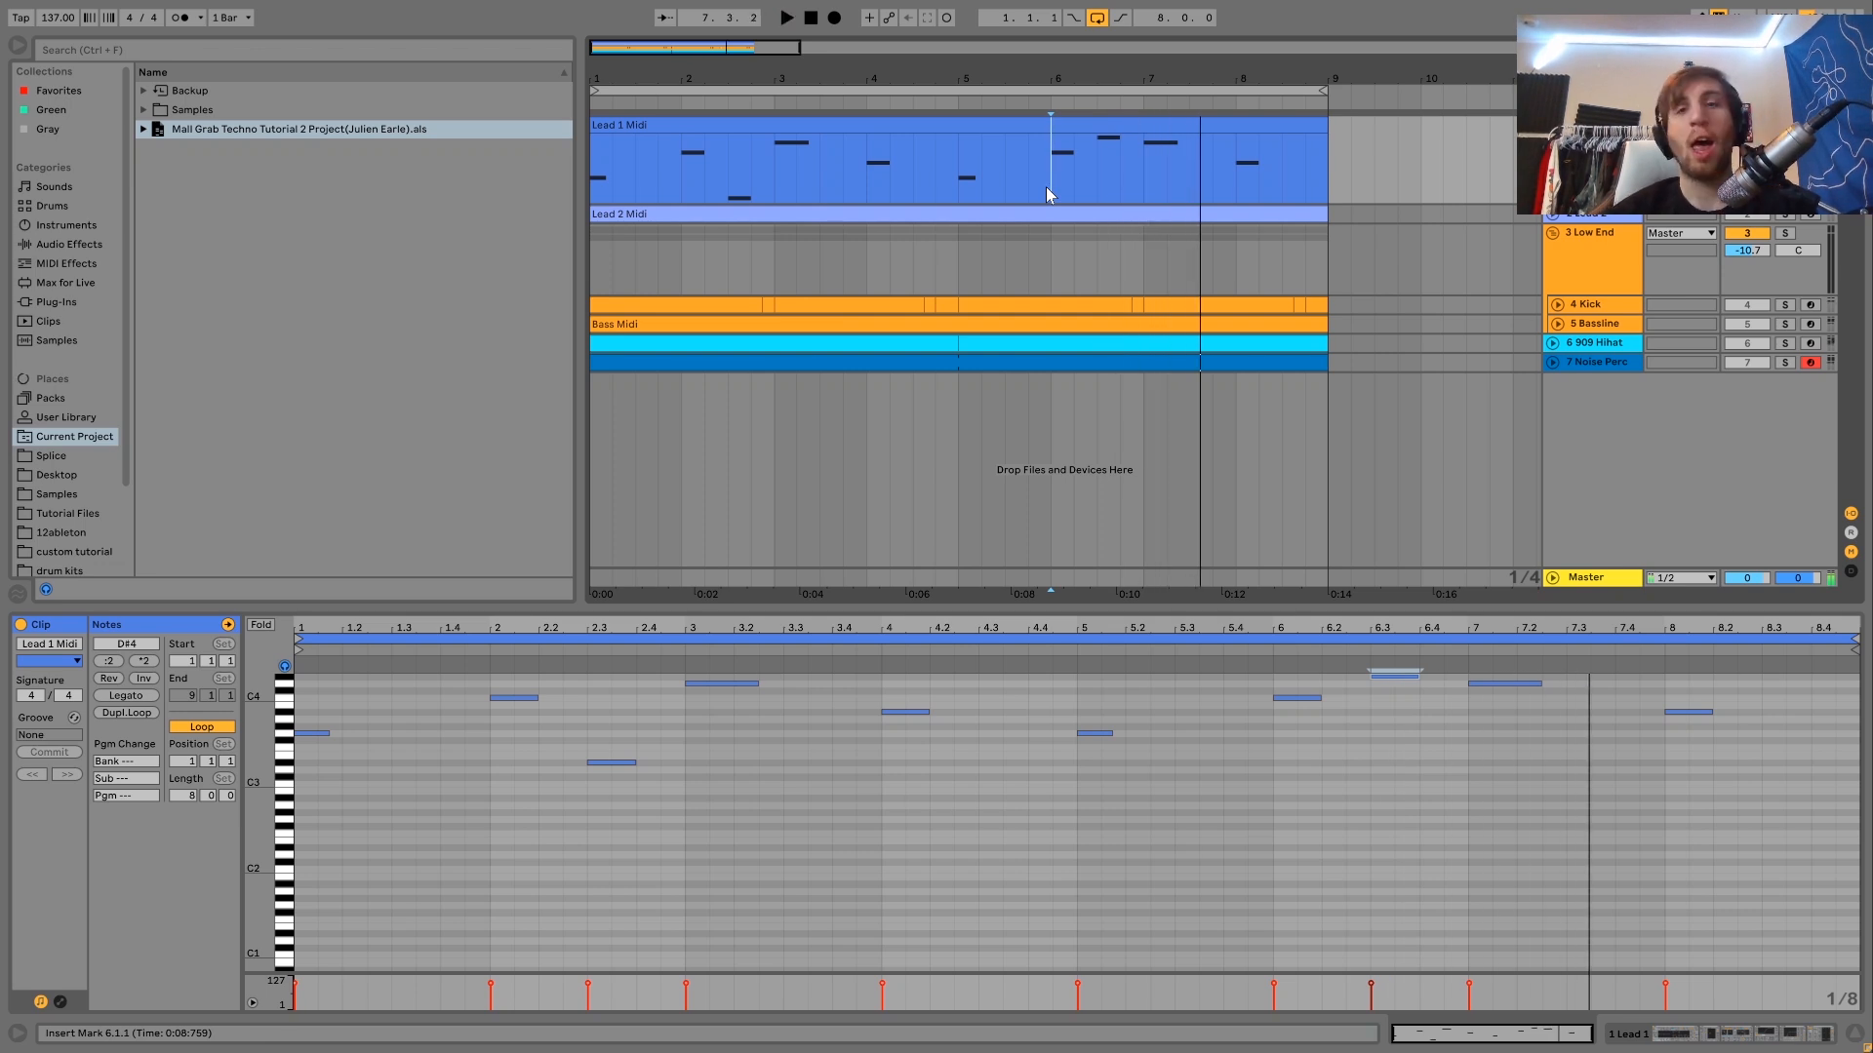
# - Play the whole Lead 1 Midi clip from its start, stop it, and show the track's device chain
pyautogui.click(988, 127)
pyautogui.press('space')
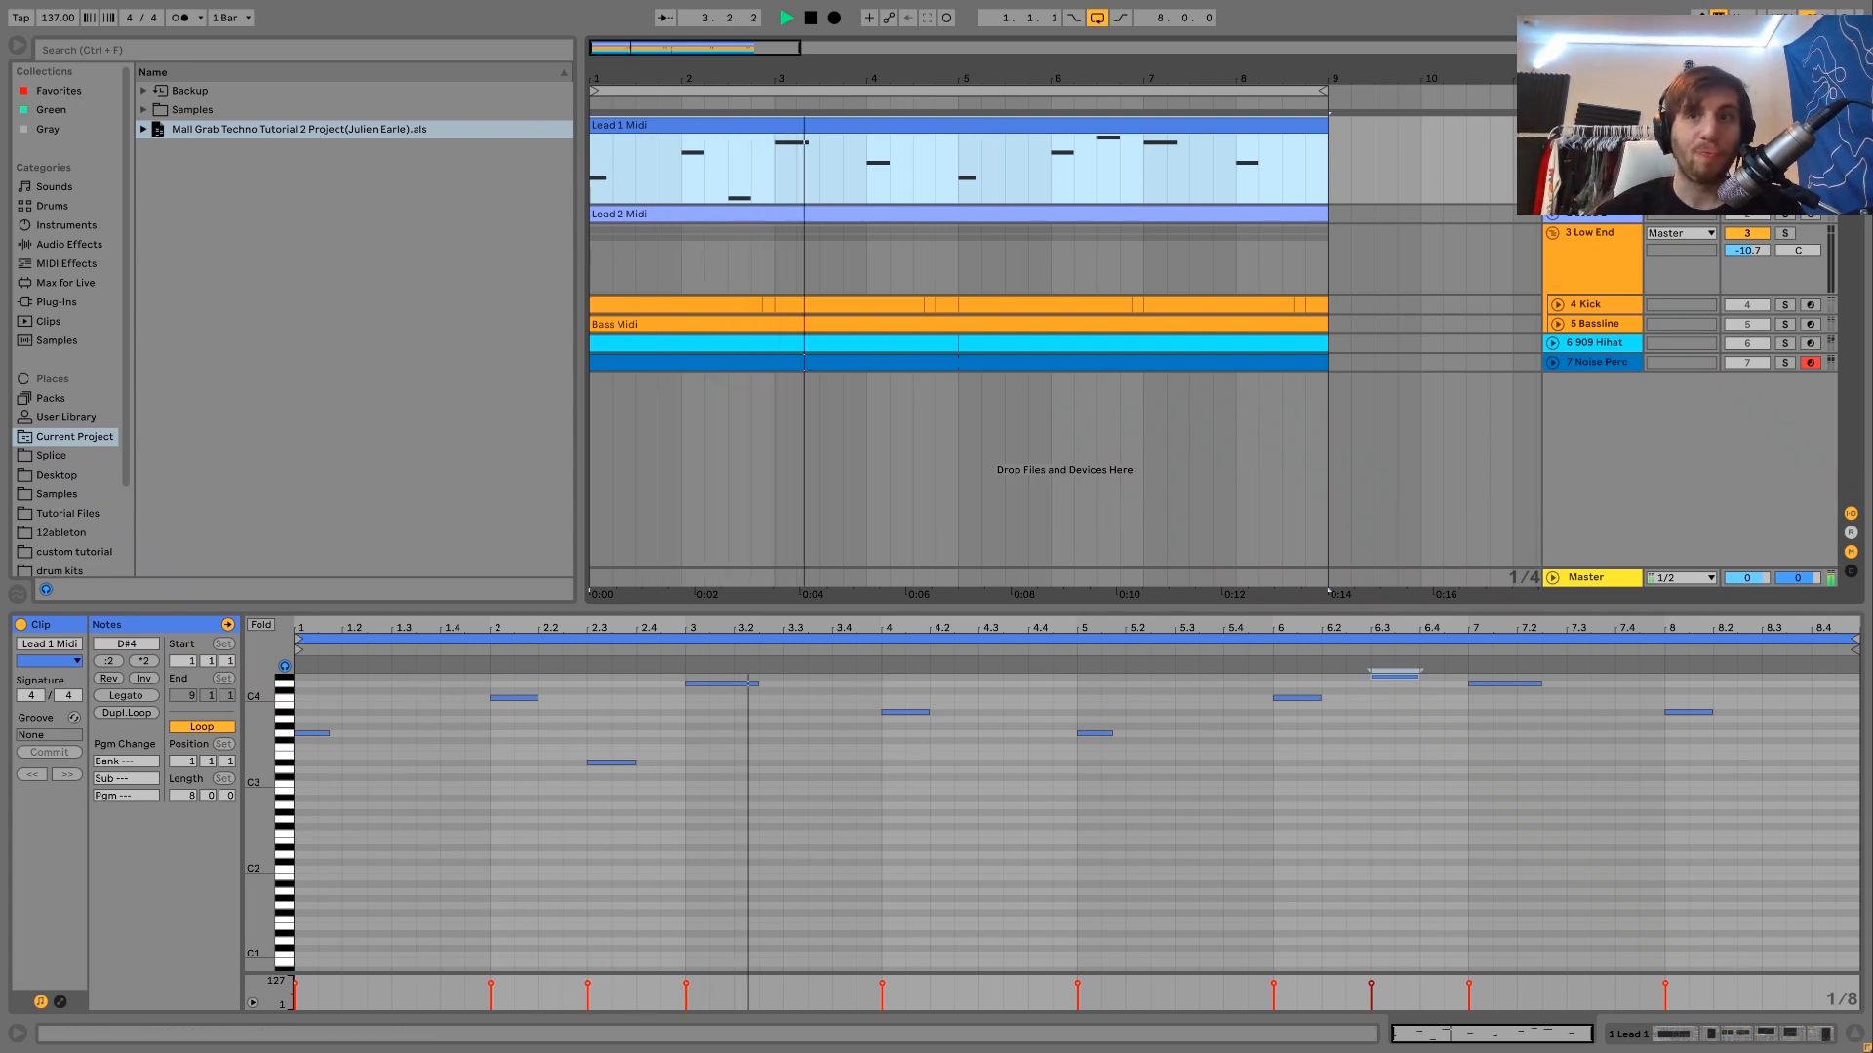
pyautogui.click(1592, 161)
pyautogui.press('space')
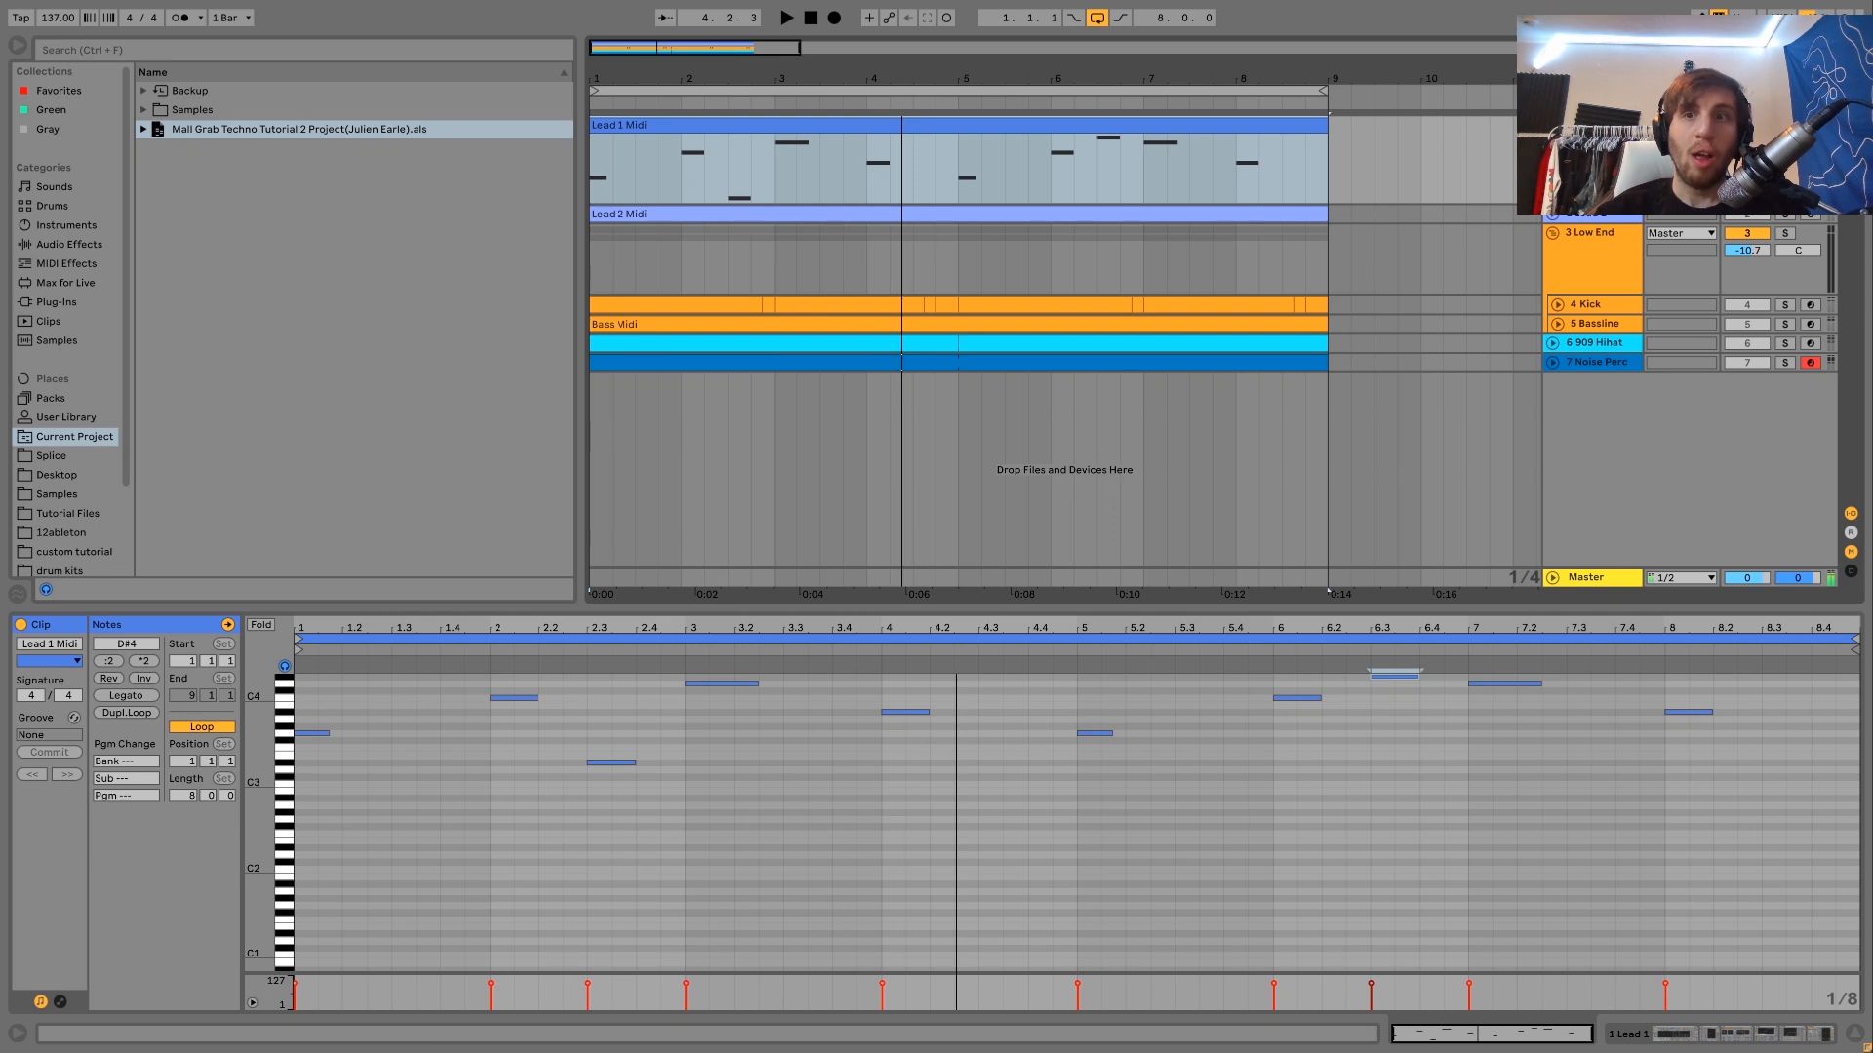
pyautogui.hotkey('shift', 'Tab')
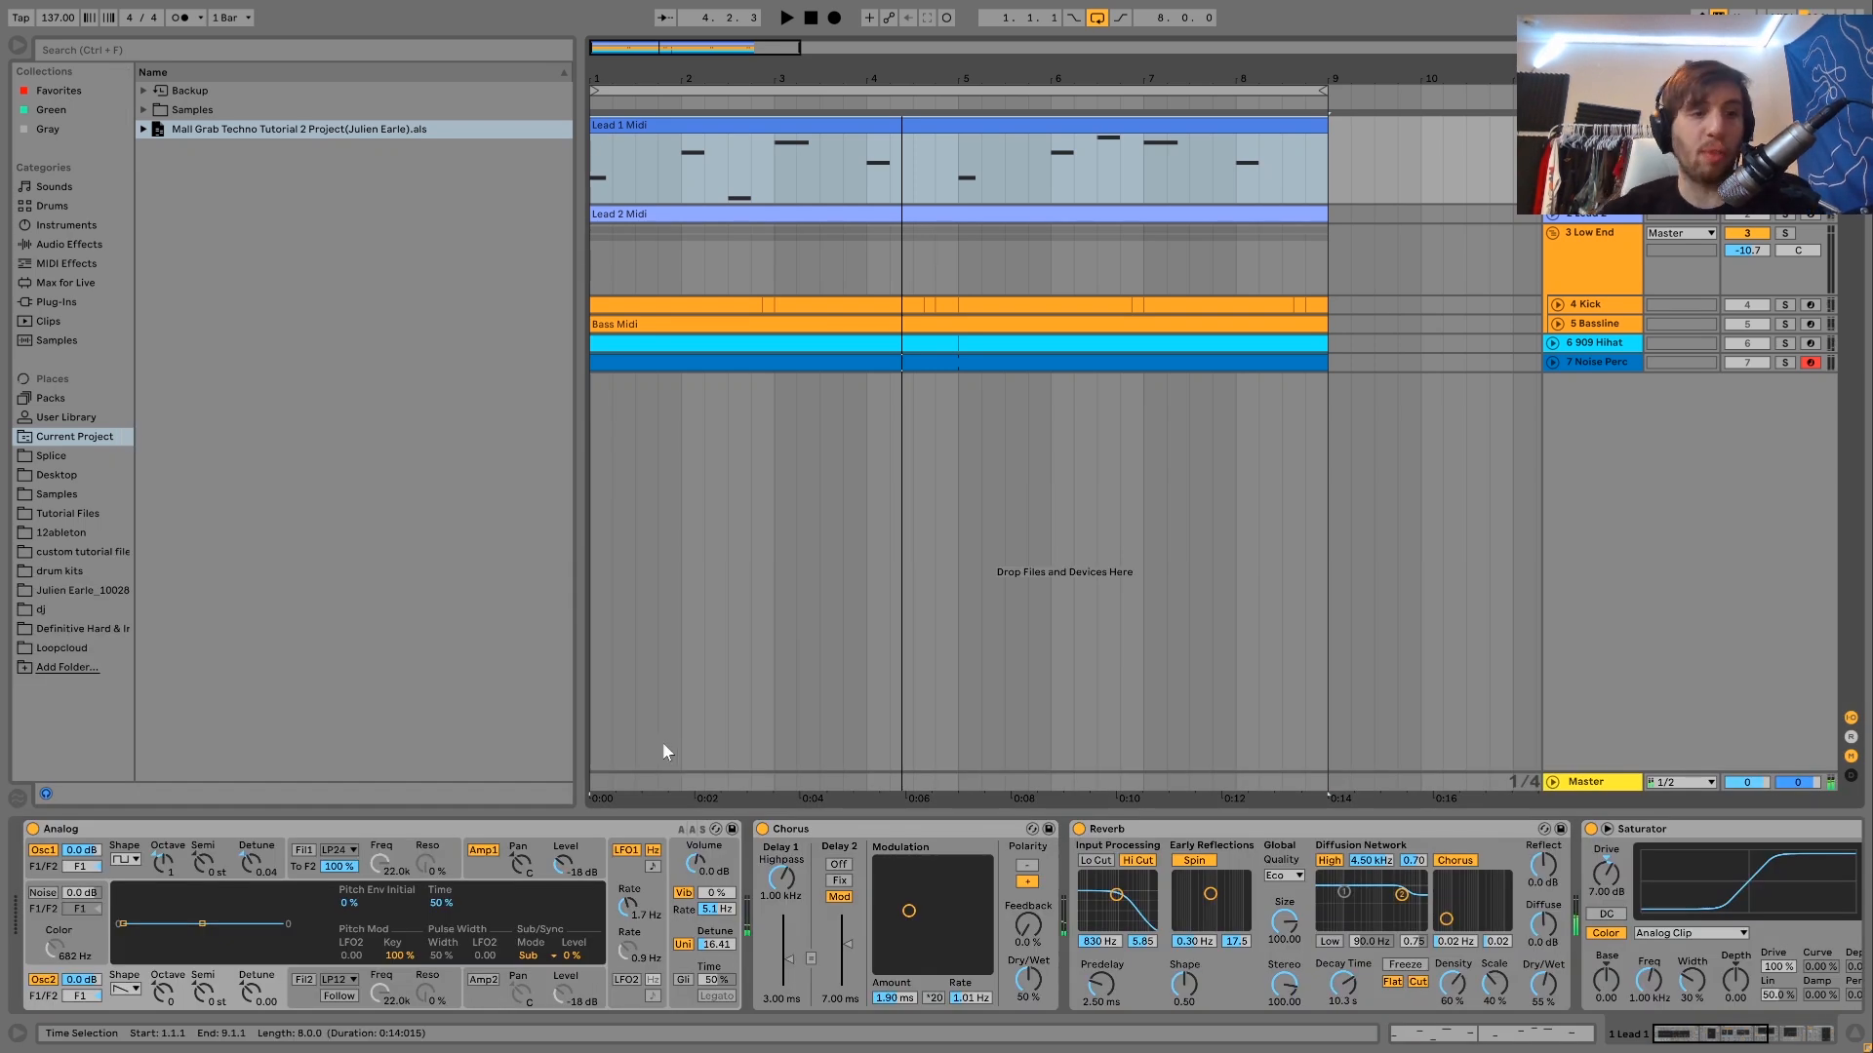
# - Examine the Osc1 and Osc2 settings in the Analog synth and audition the lead
pyautogui.click(123, 872)
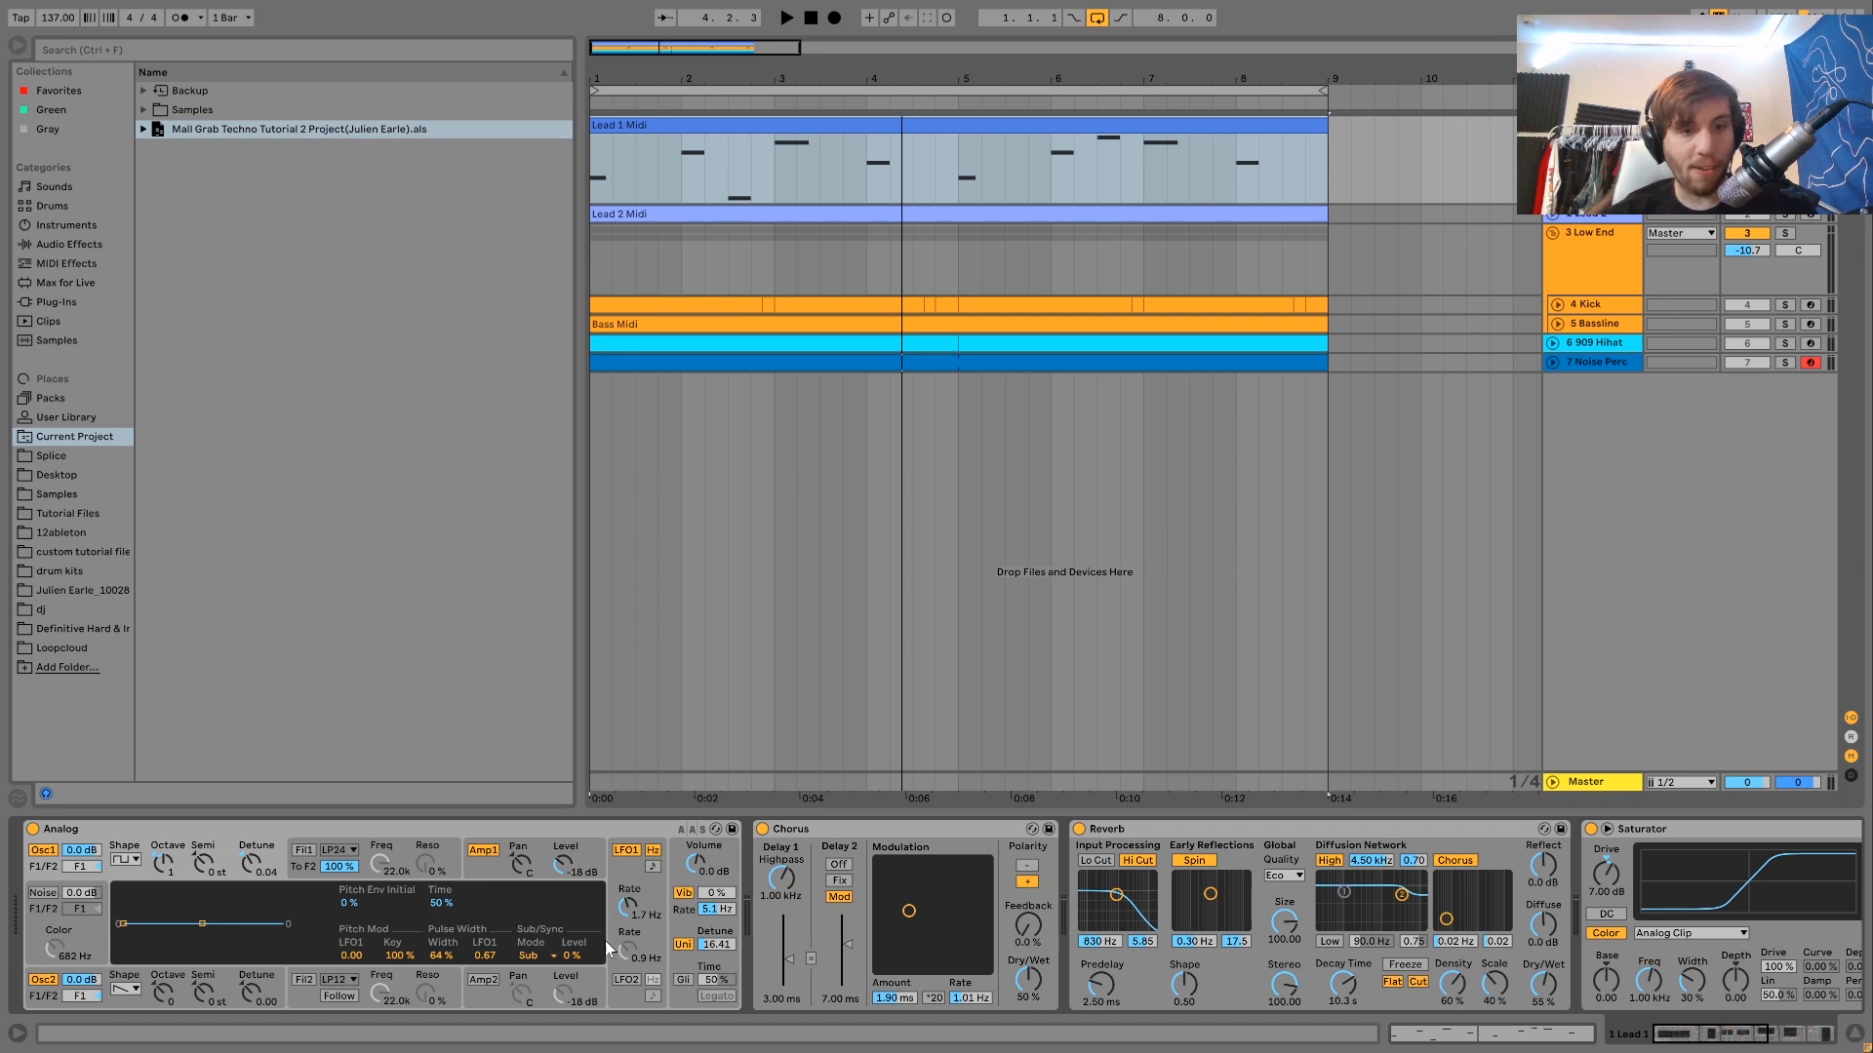
pyautogui.click(142, 1009)
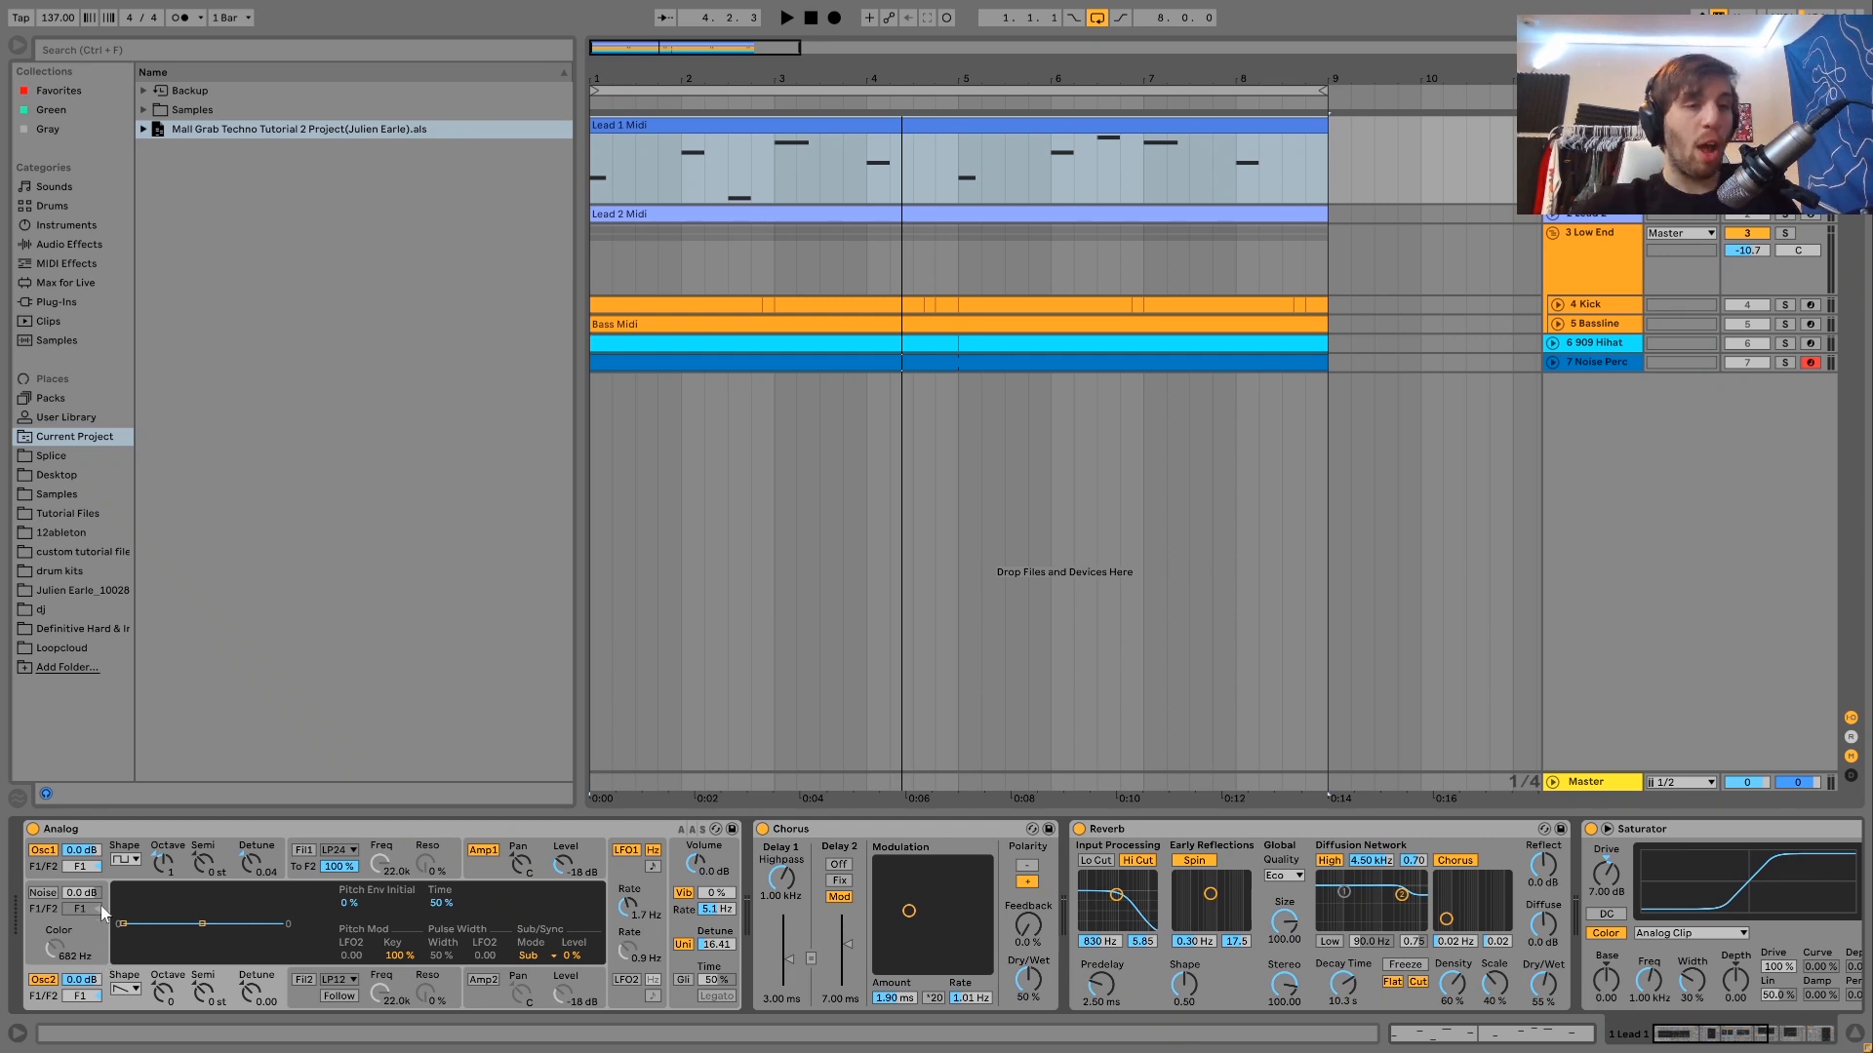
pyautogui.click(107, 878)
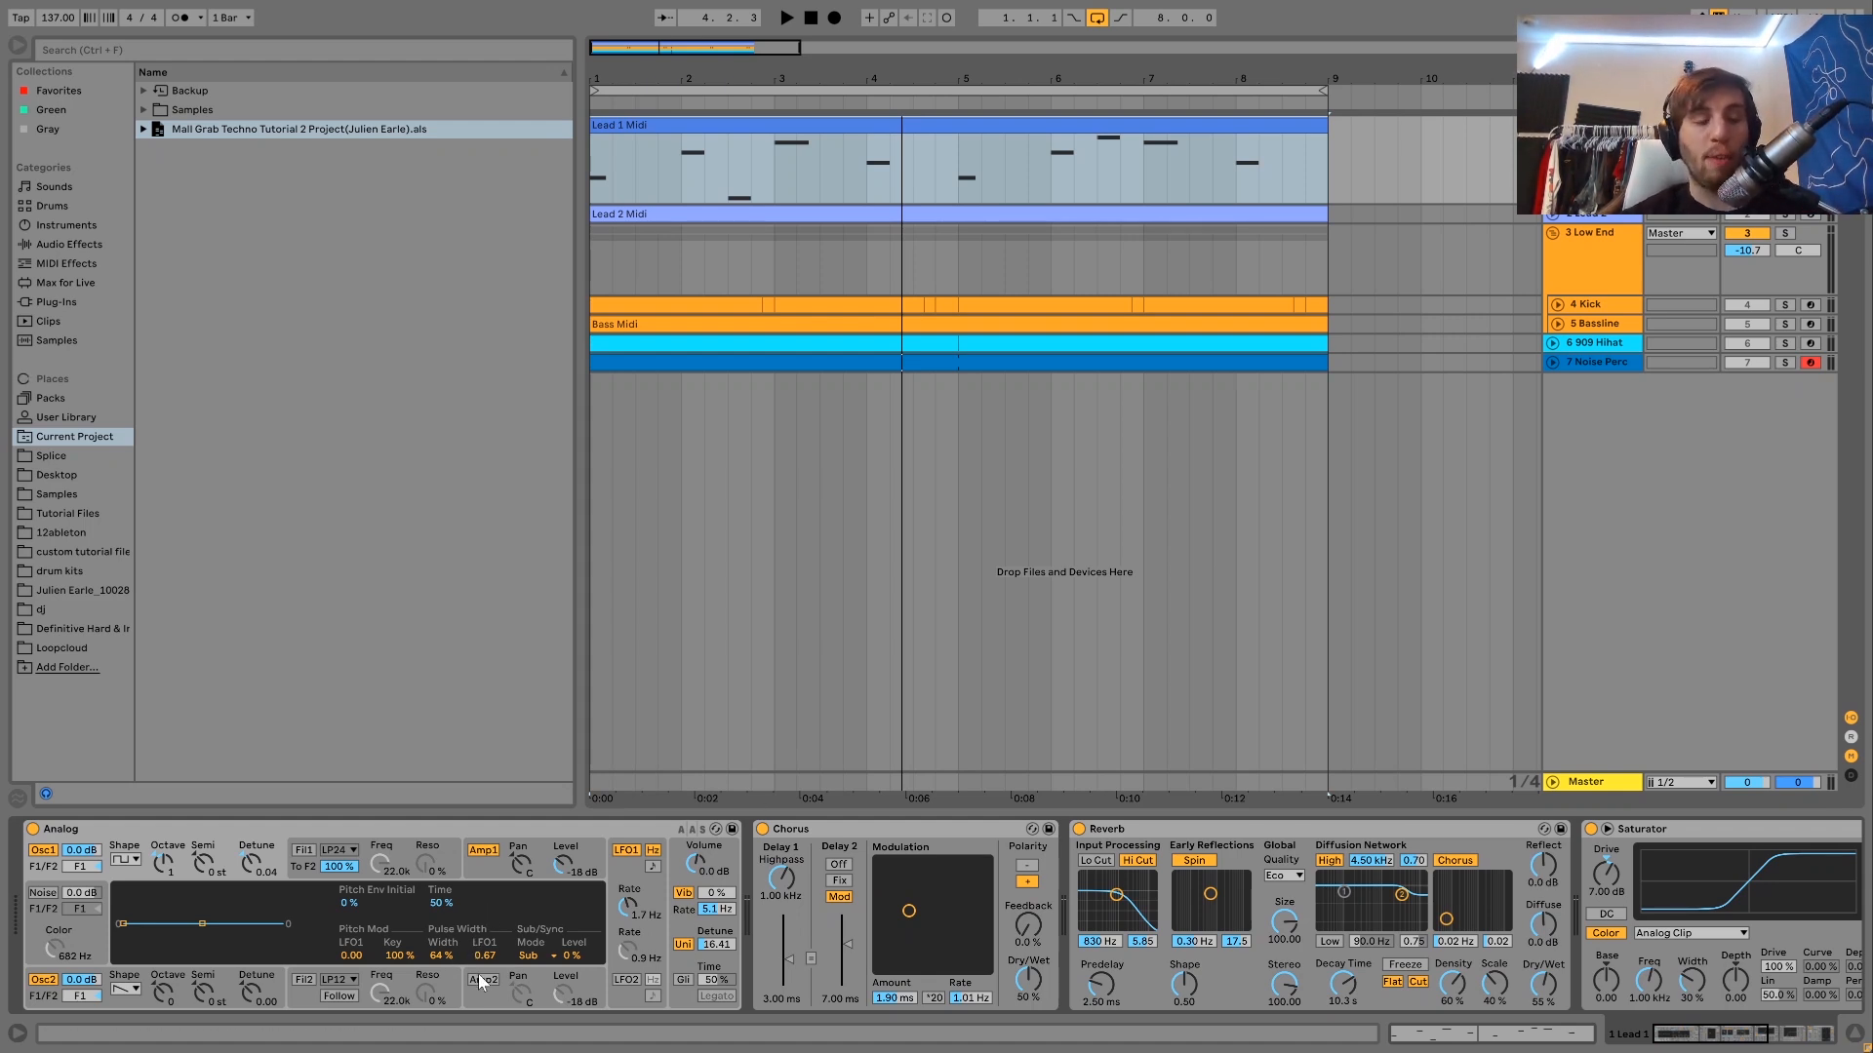
pyautogui.press('space')
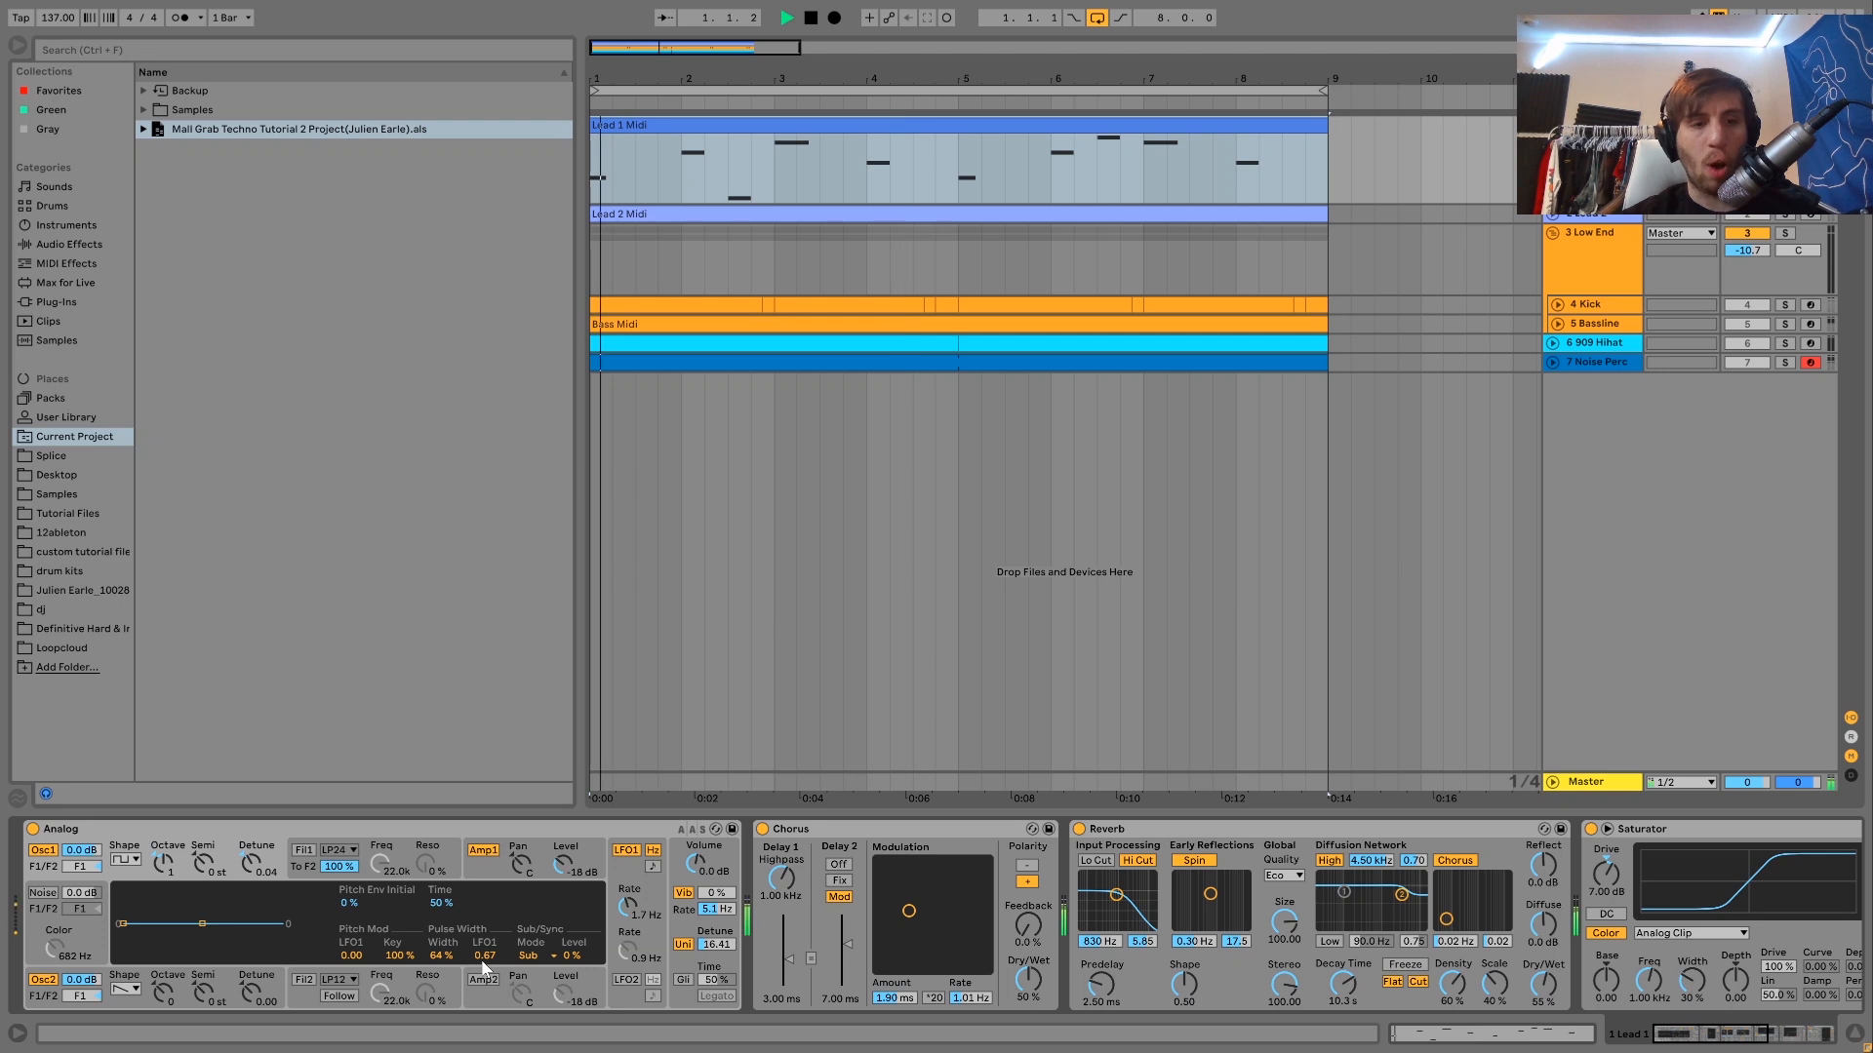
pyautogui.press('space')
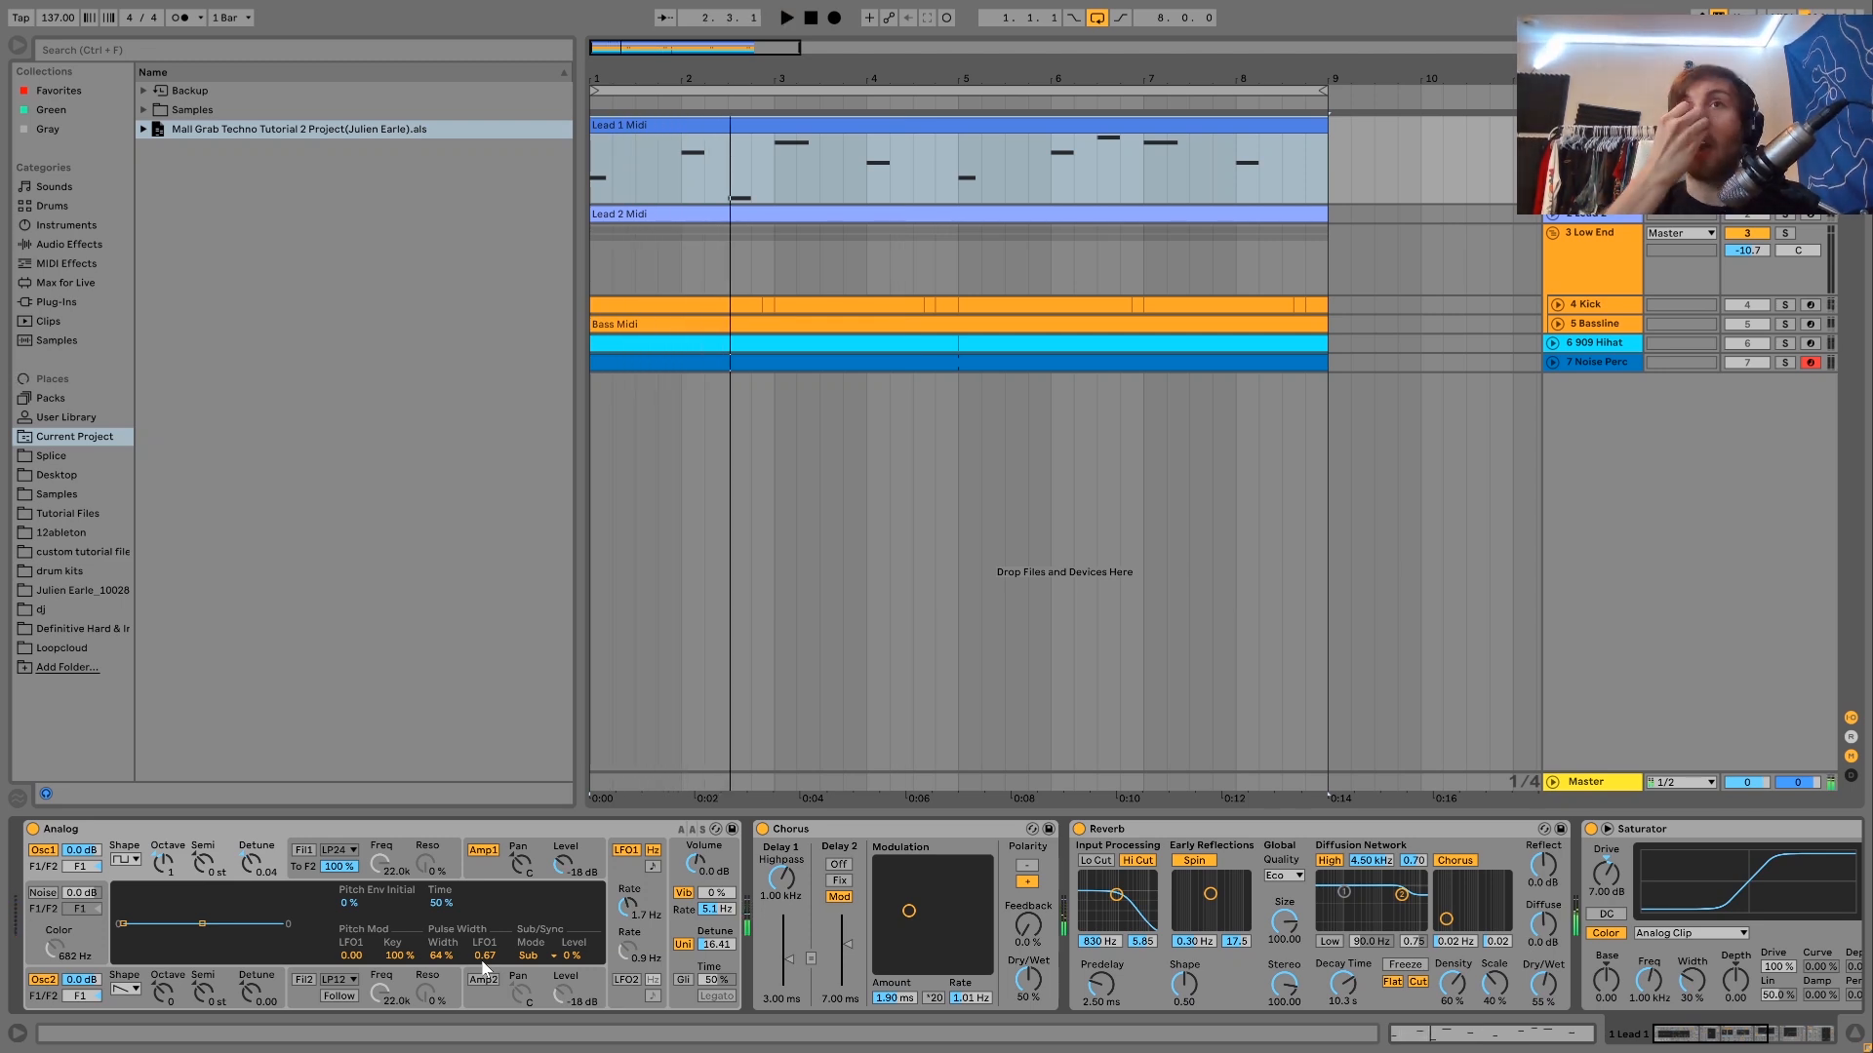
# - Audition the lead again and display Analog's Amp1 envelope and unison settings
pyautogui.press('space')
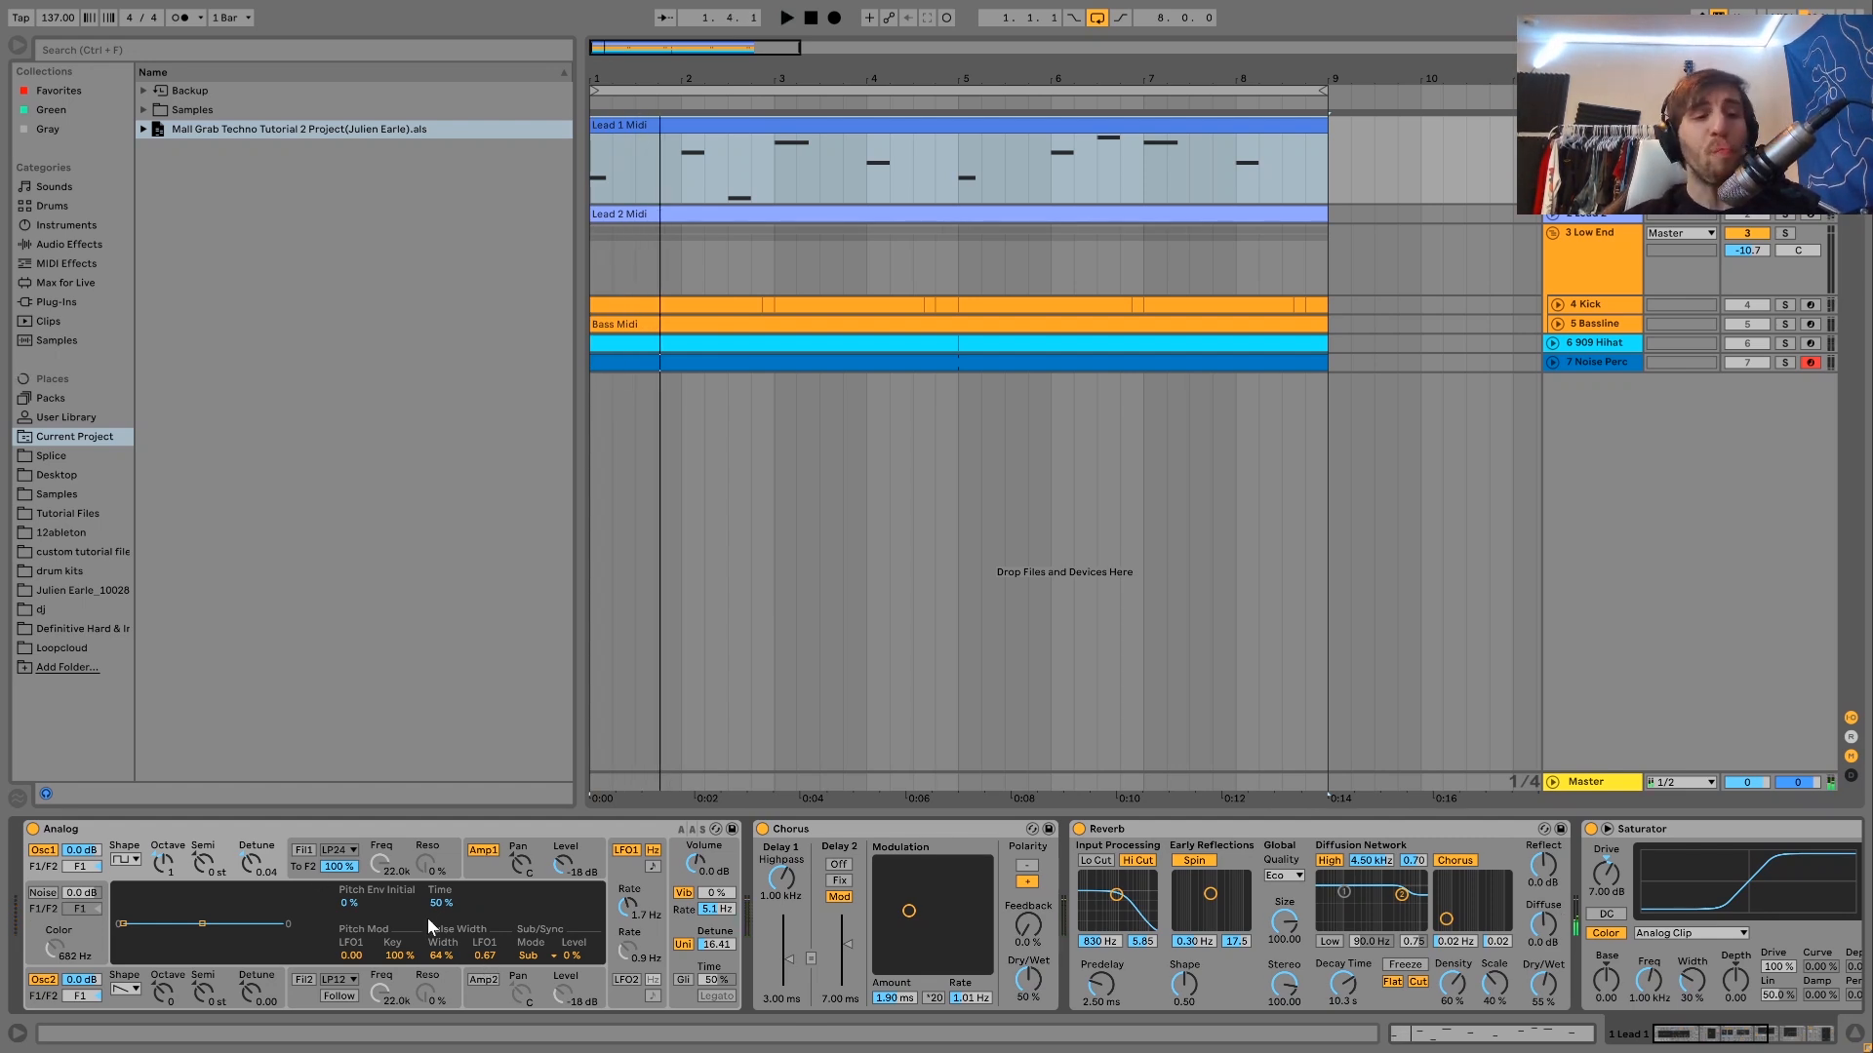
pyautogui.click(479, 864)
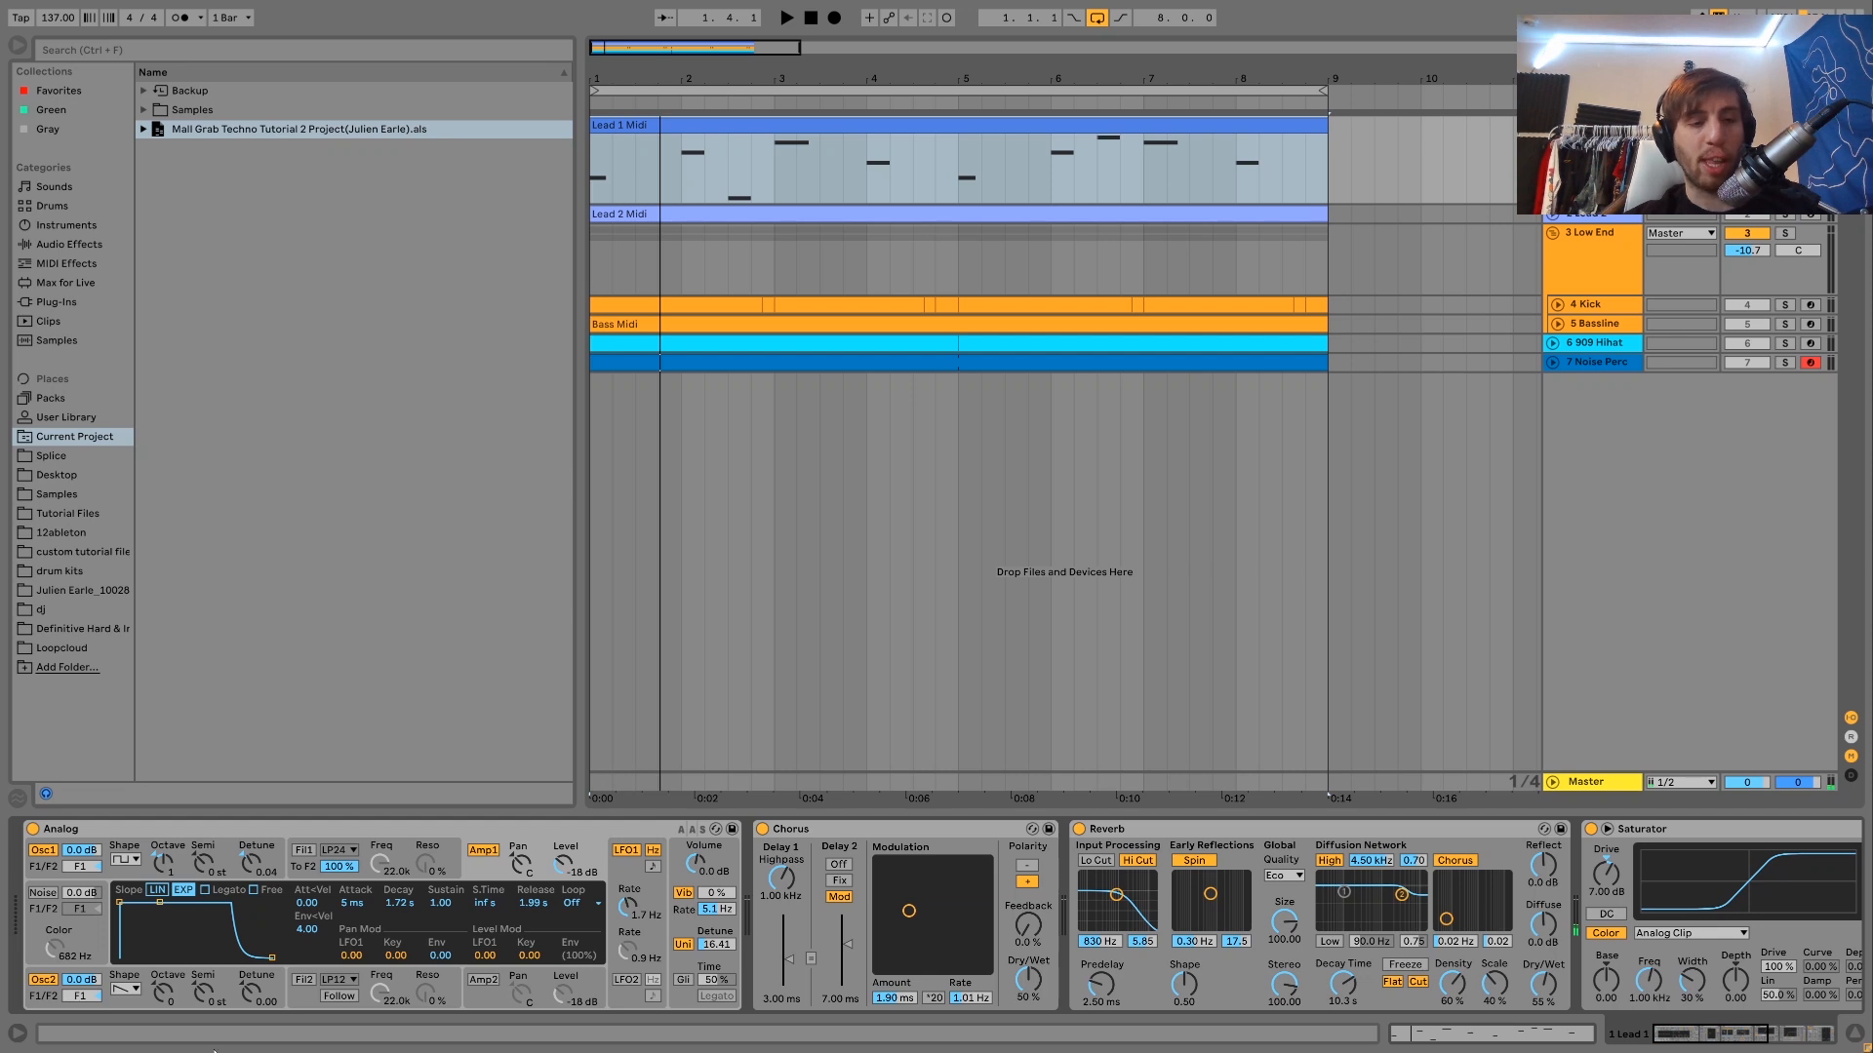
pyautogui.click(678, 926)
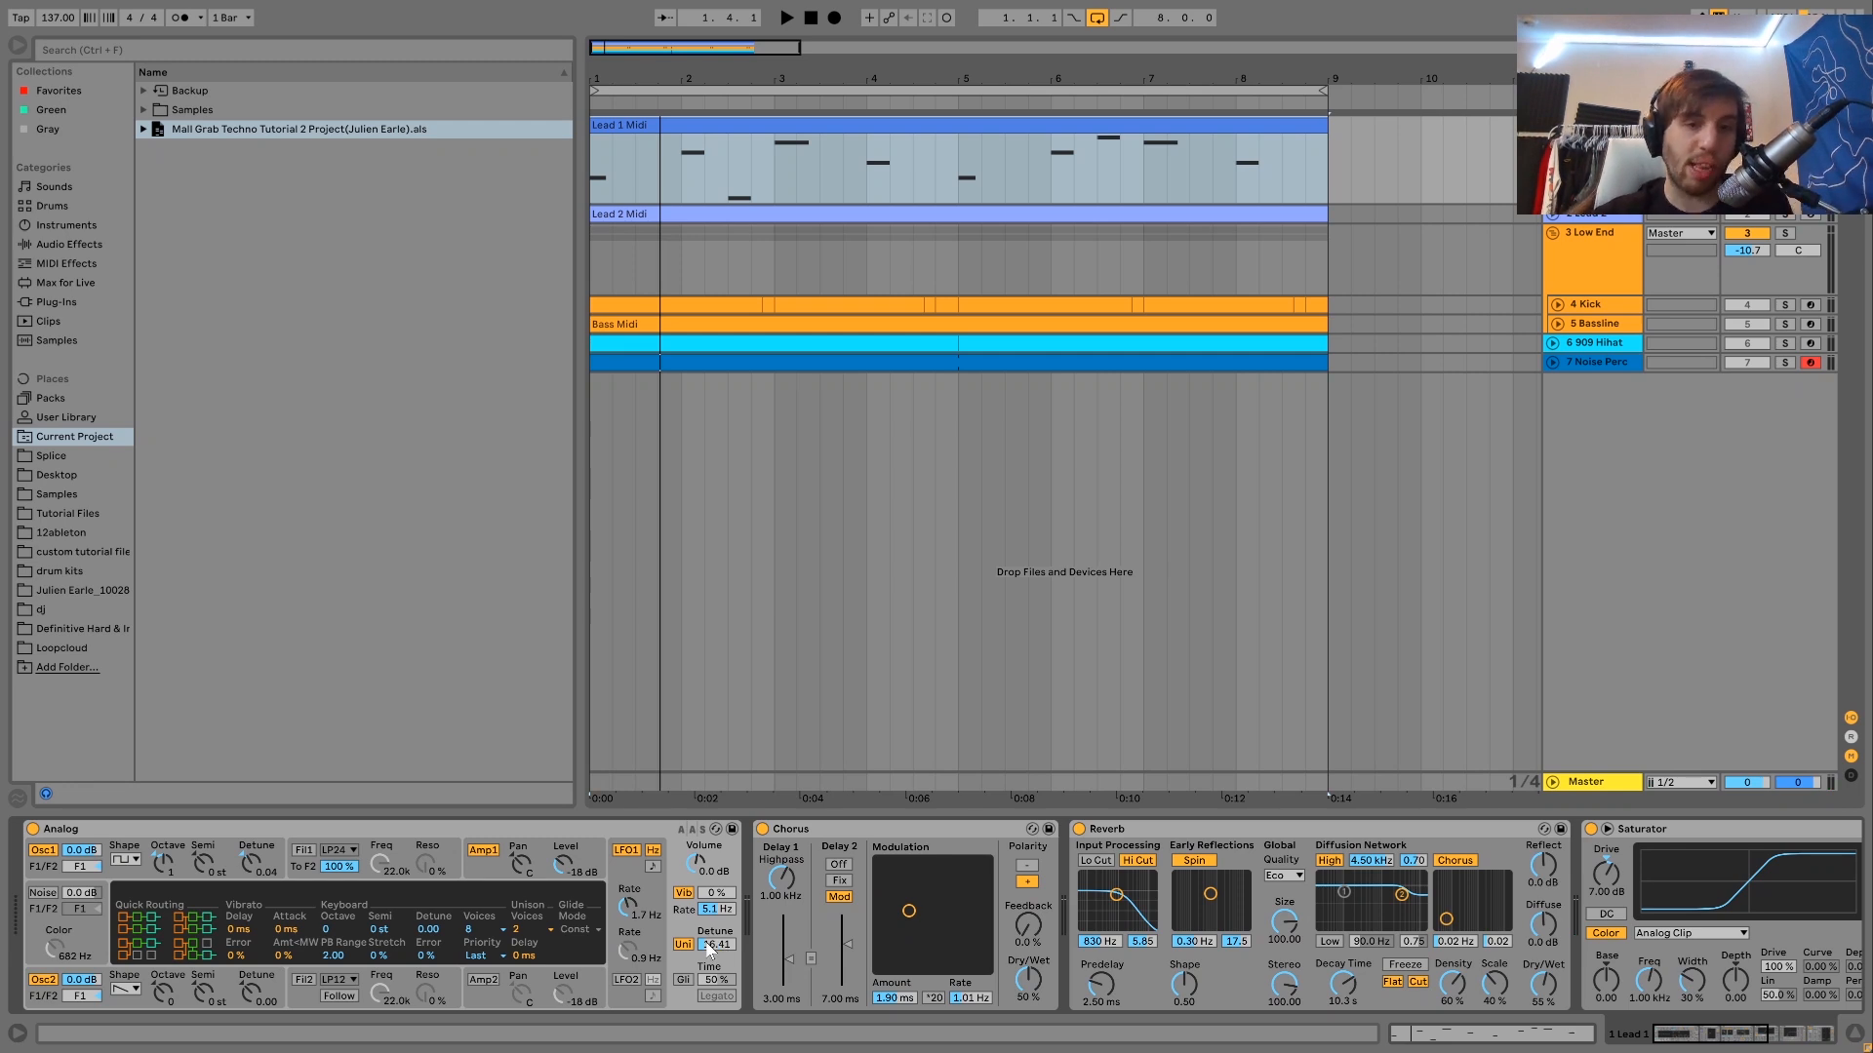
# - Play the lead and switch the Chorus off and back on to compare the sound
pyautogui.hscroll(5, 706, 941)
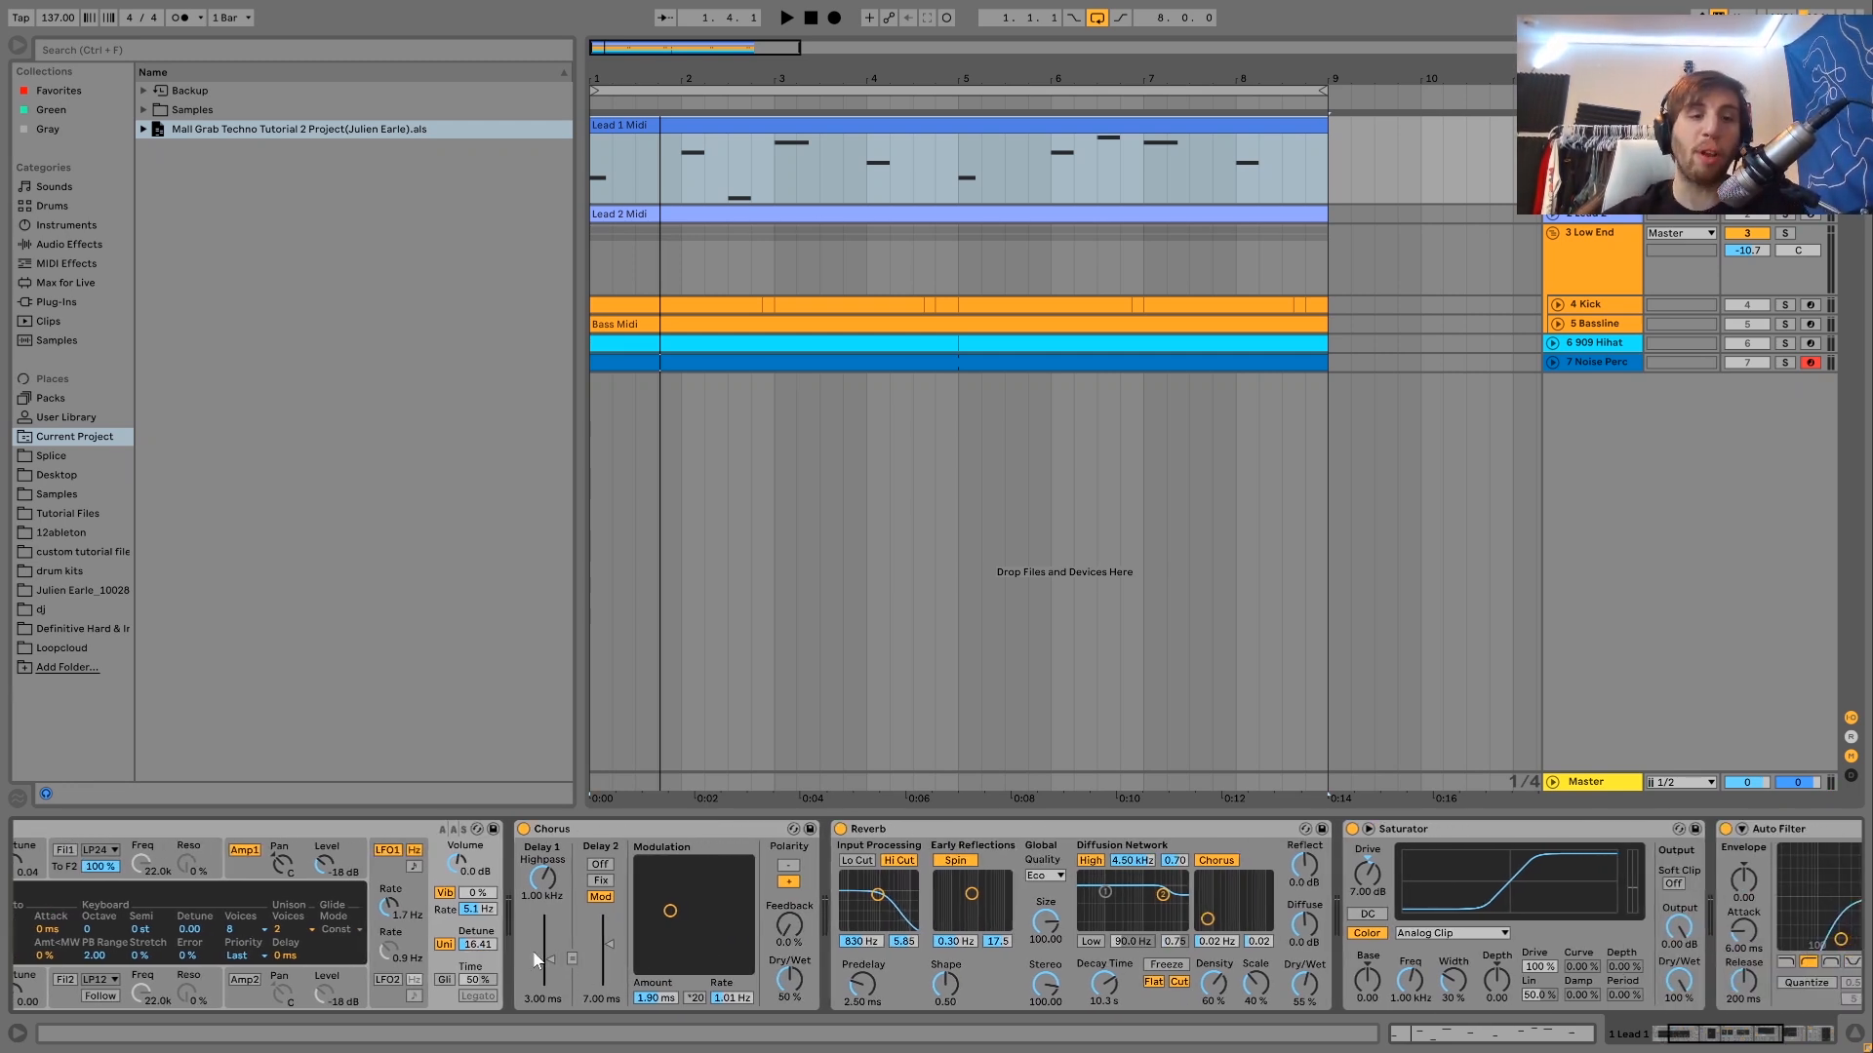
pyautogui.press('space')
pyautogui.click(524, 829)
pyautogui.click(523, 829)
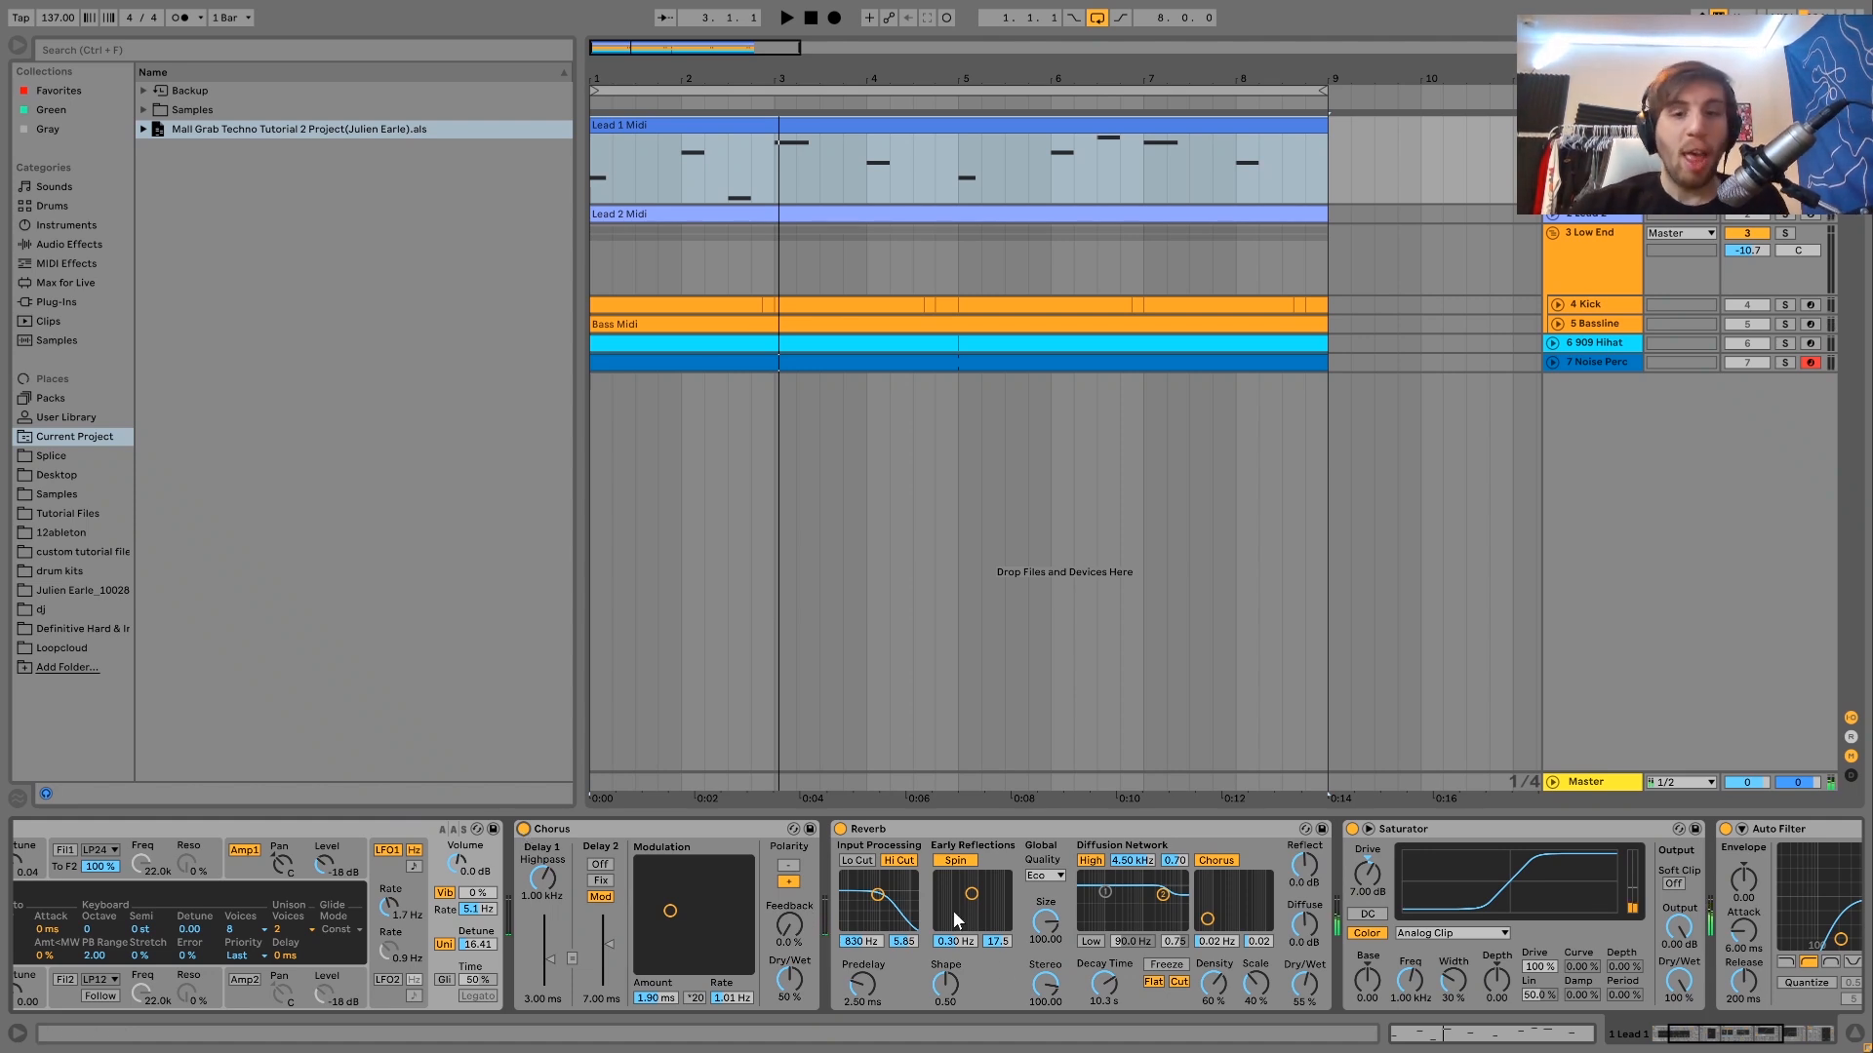
# - Examine the lead's Reverb, Saturator, Auto Filter and sidechained Compressor, and audition the complete effect chain
pyautogui.hscroll(9, 998, 963)
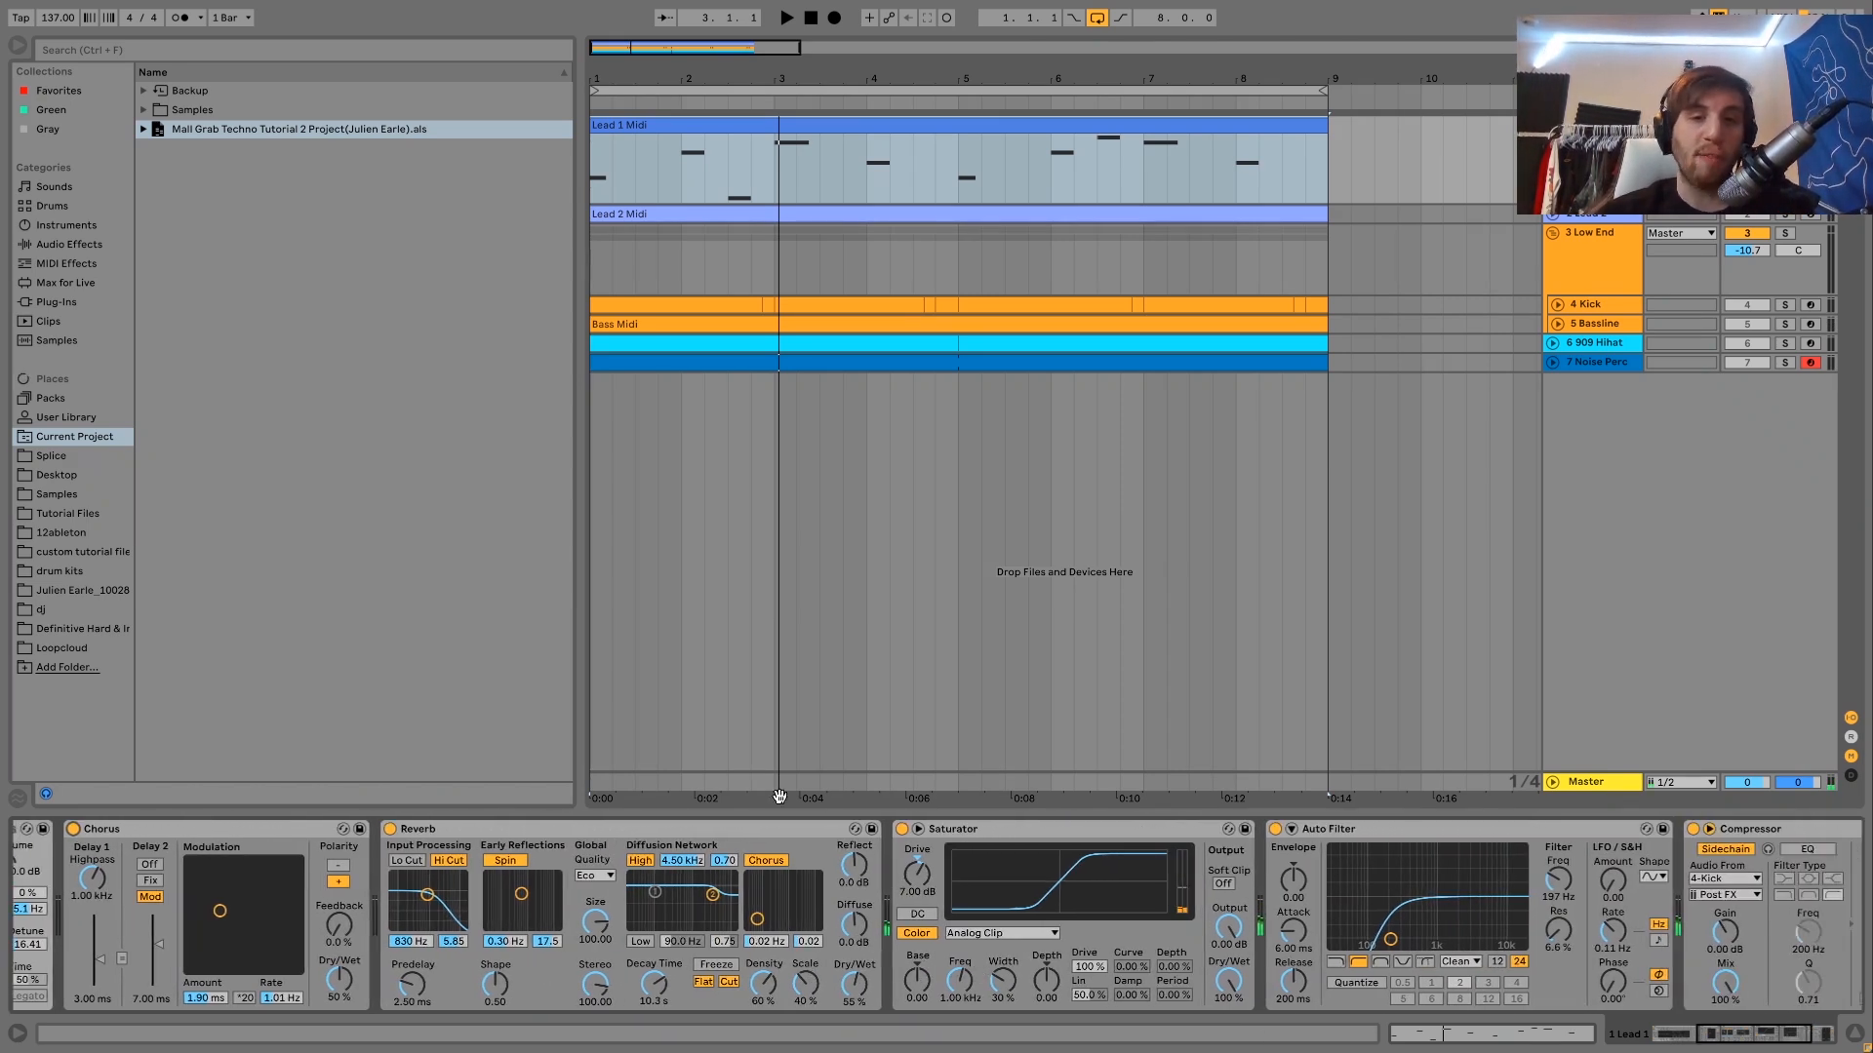
pyautogui.hscroll(7, 1005, 951)
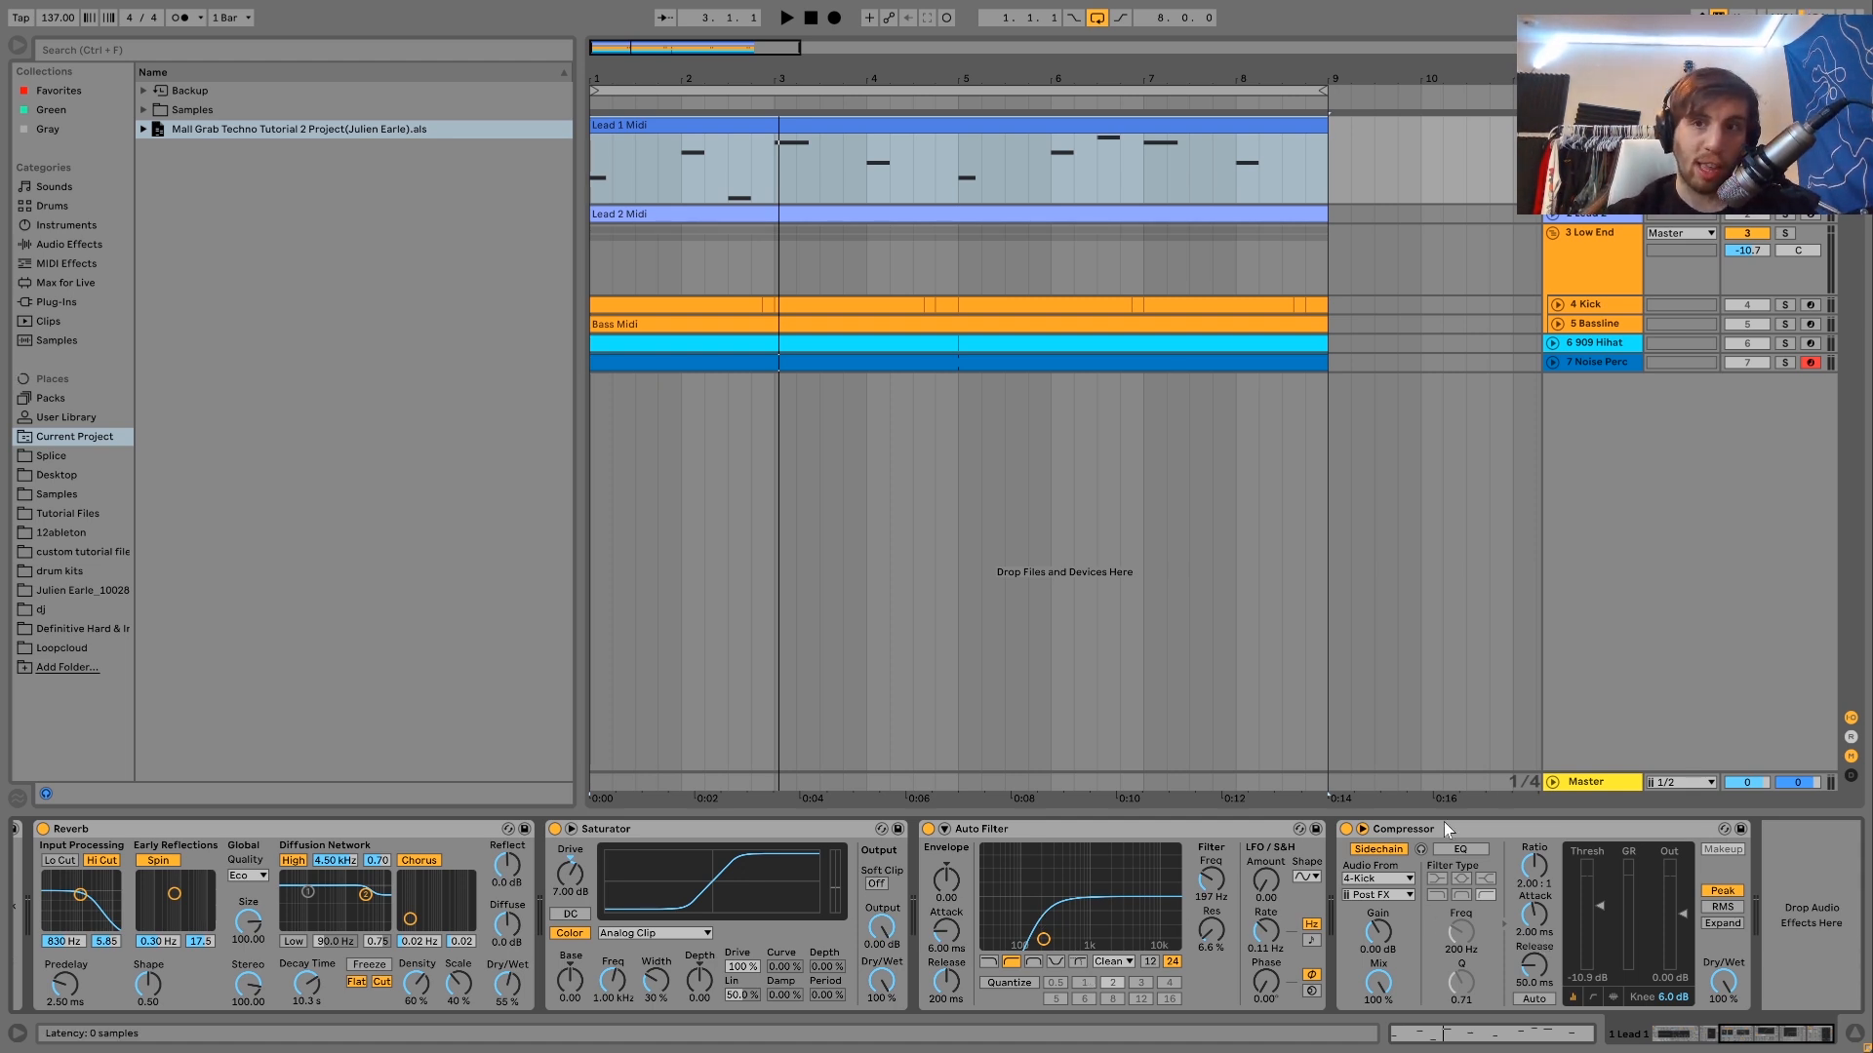
pyautogui.press('space')
pyautogui.press('space')
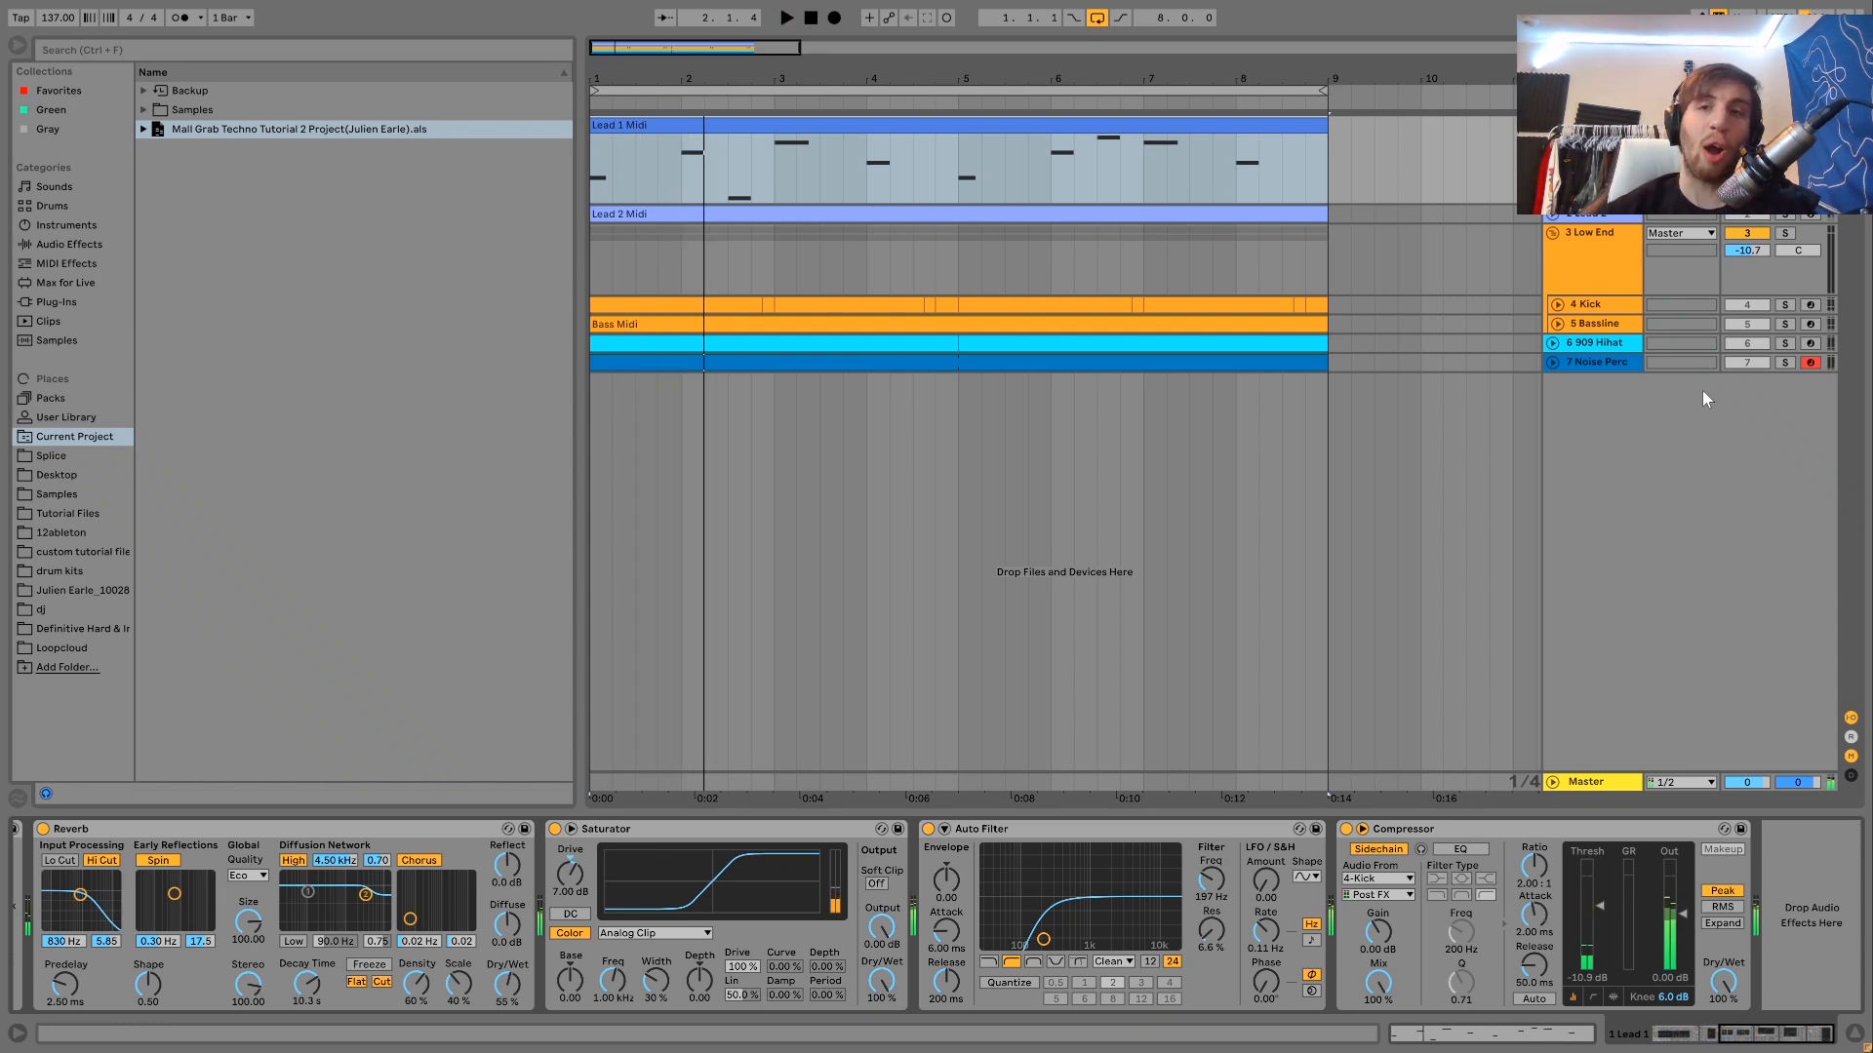
# - Turn off the Lead 1 solo and audition the opening of the loop with all tracks playing
pyautogui.click(1785, 125)
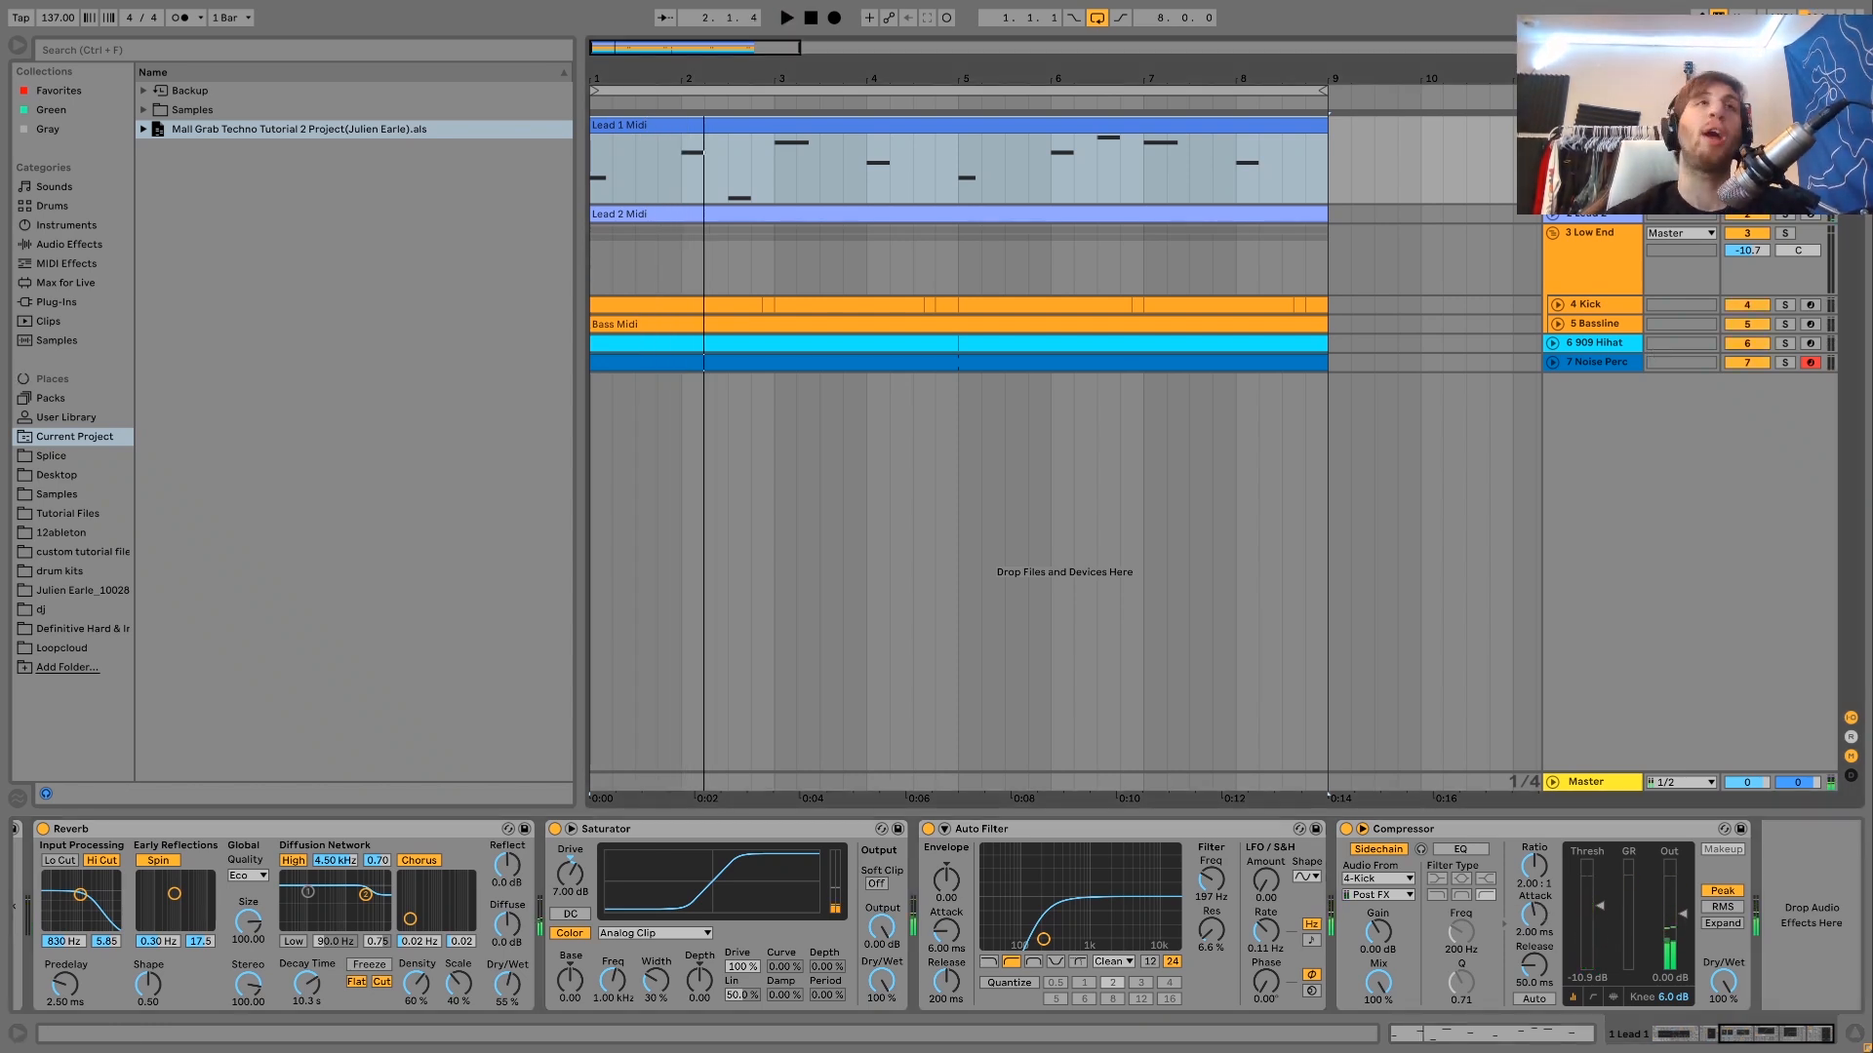
pyautogui.press('space')
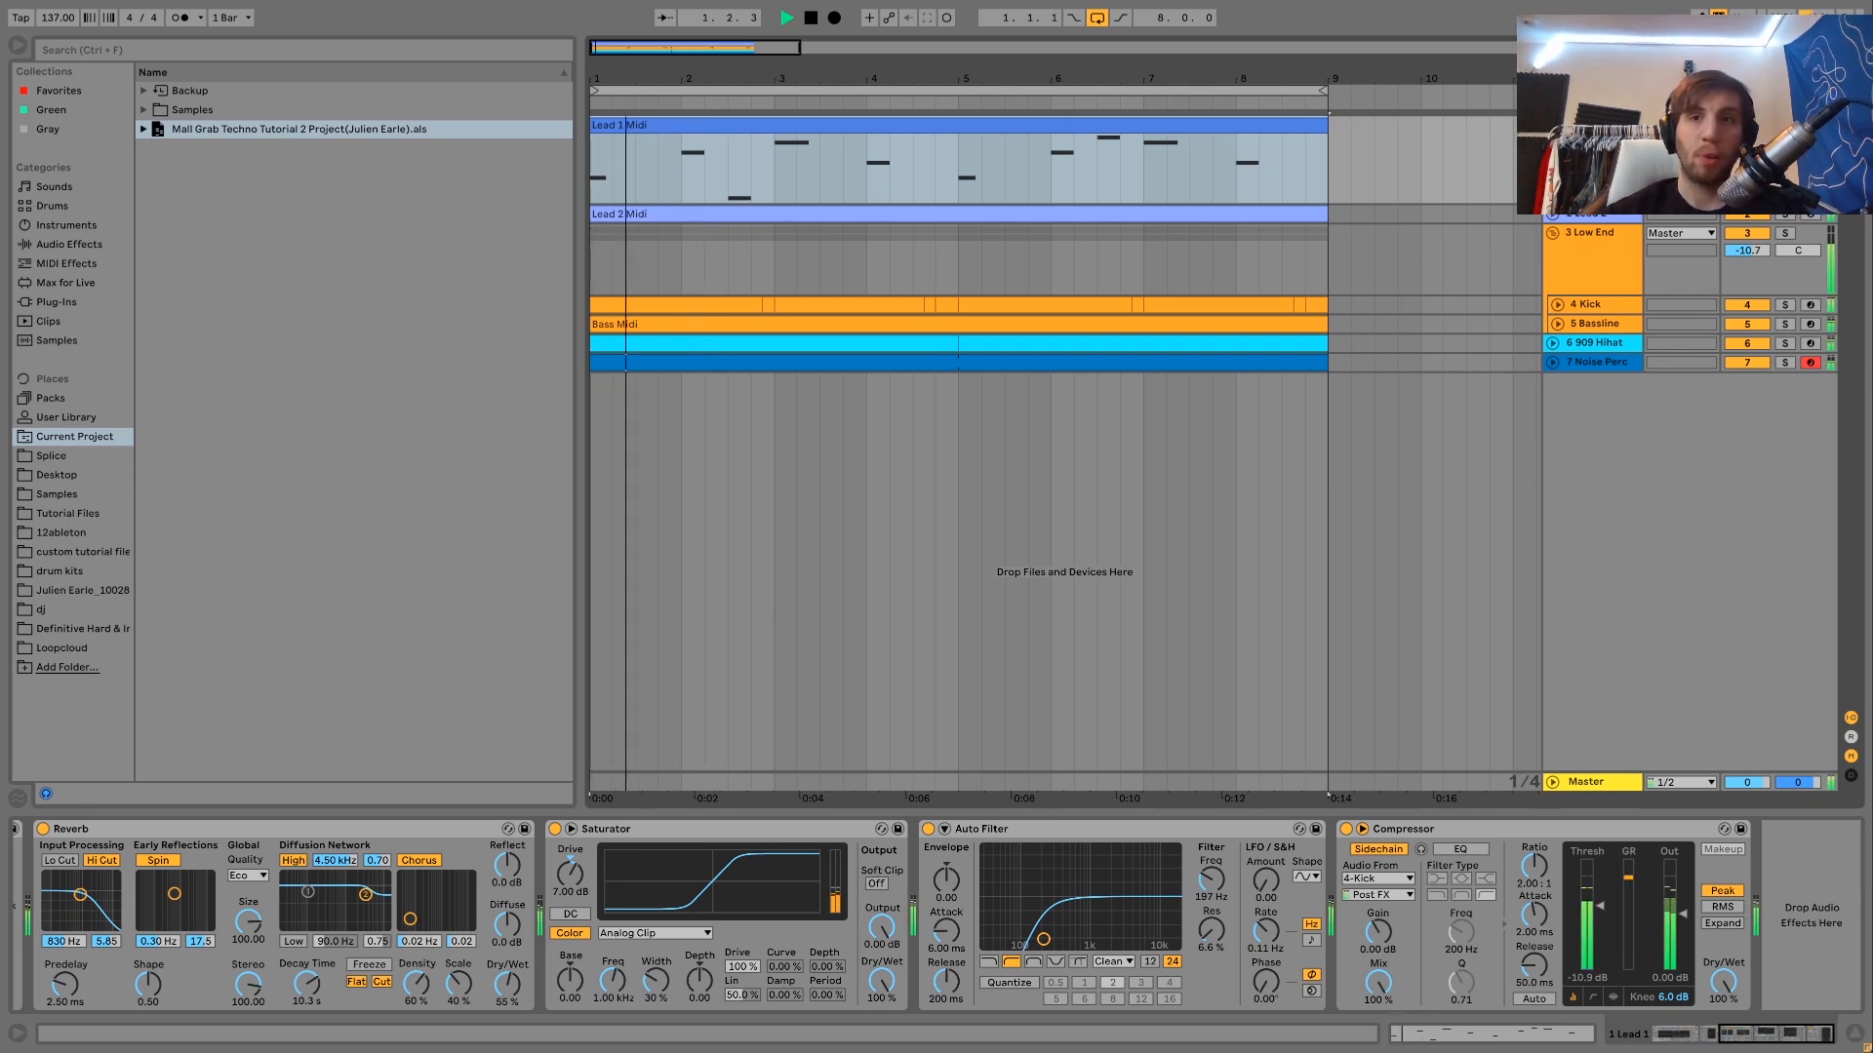
pyautogui.press('space')
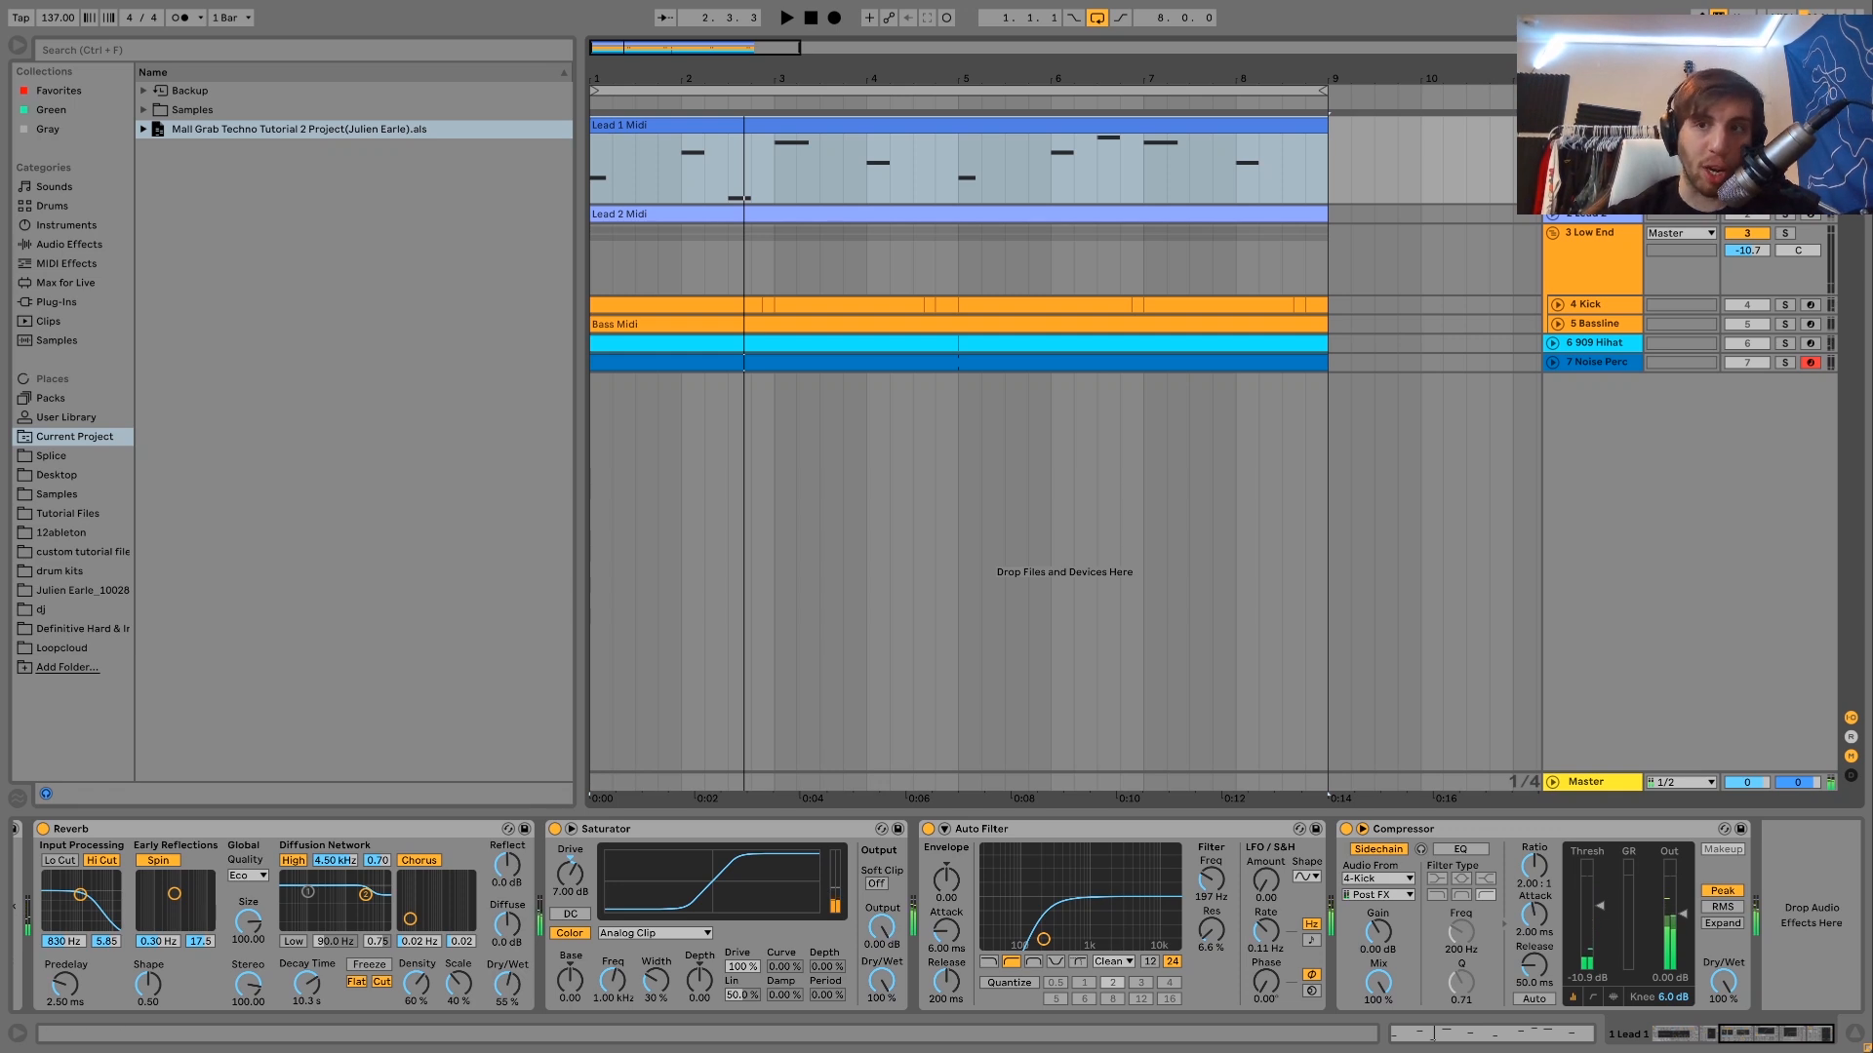
pyautogui.press('space')
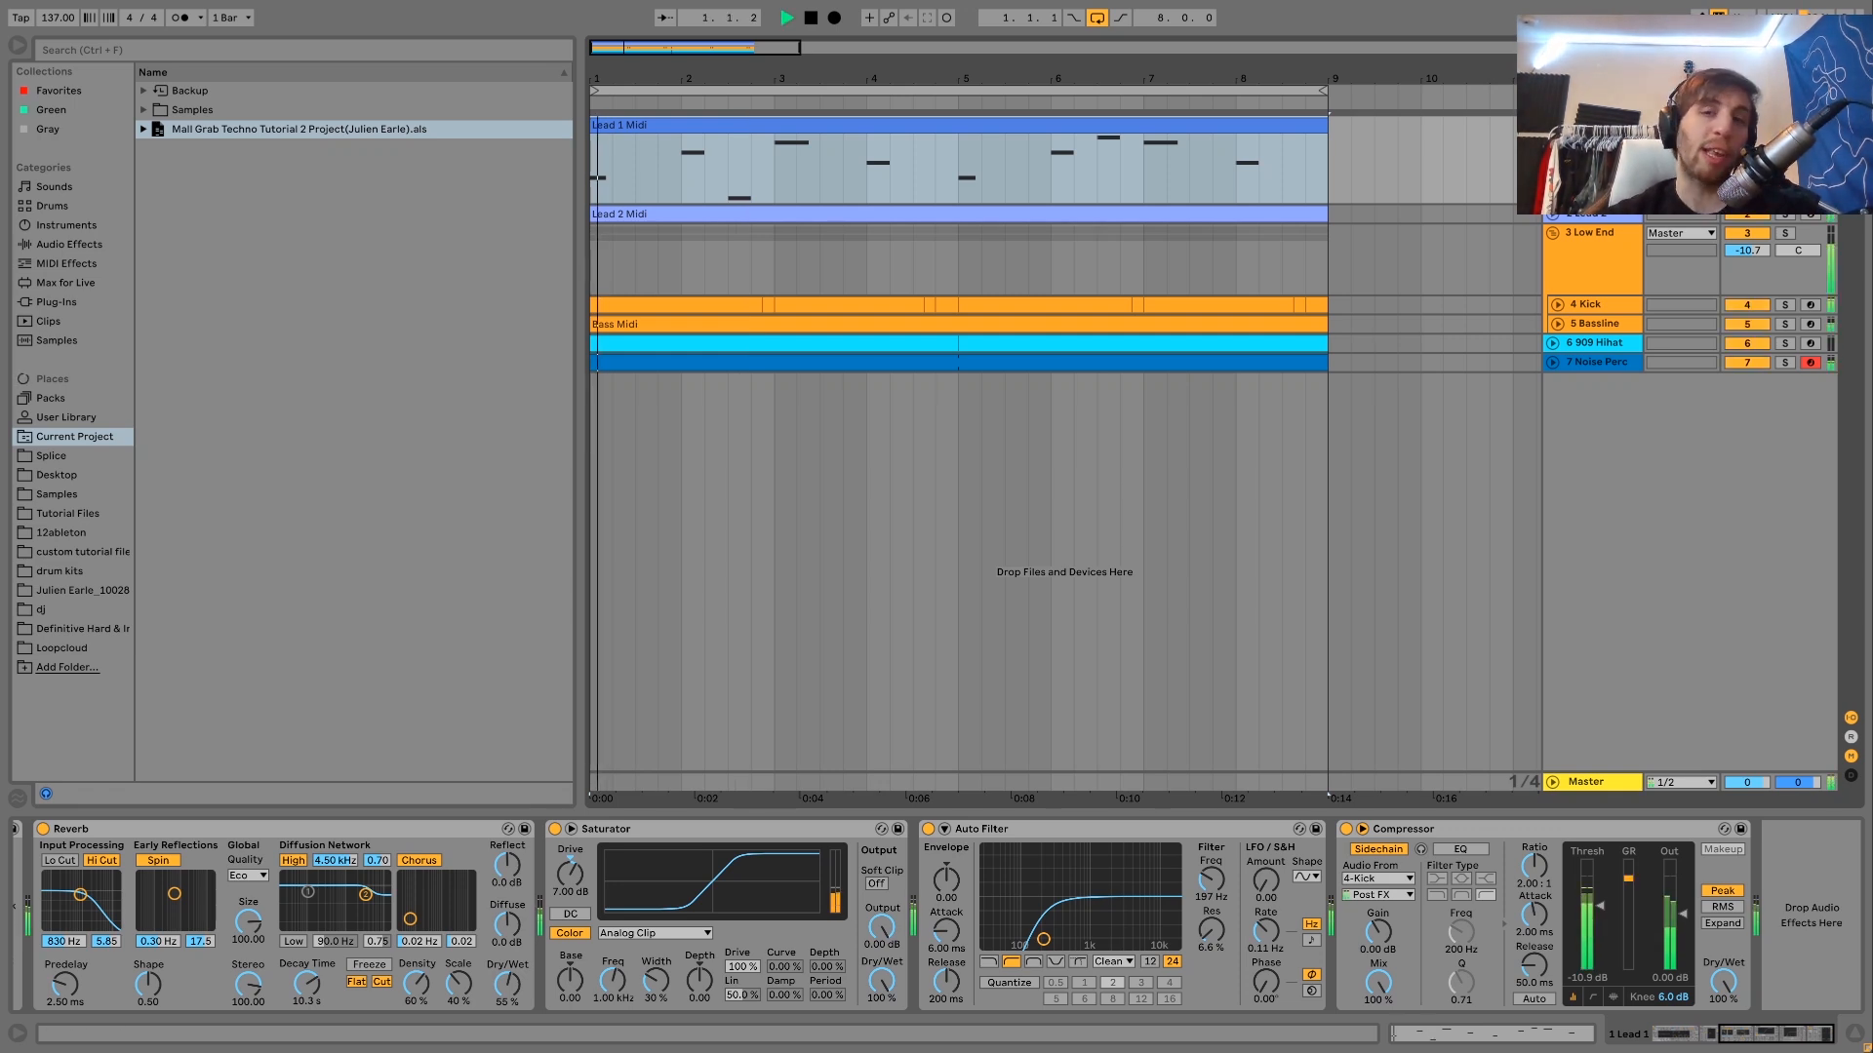
# - Solo the Lead 2 track and audition it on its own
pyautogui.click(1785, 234)
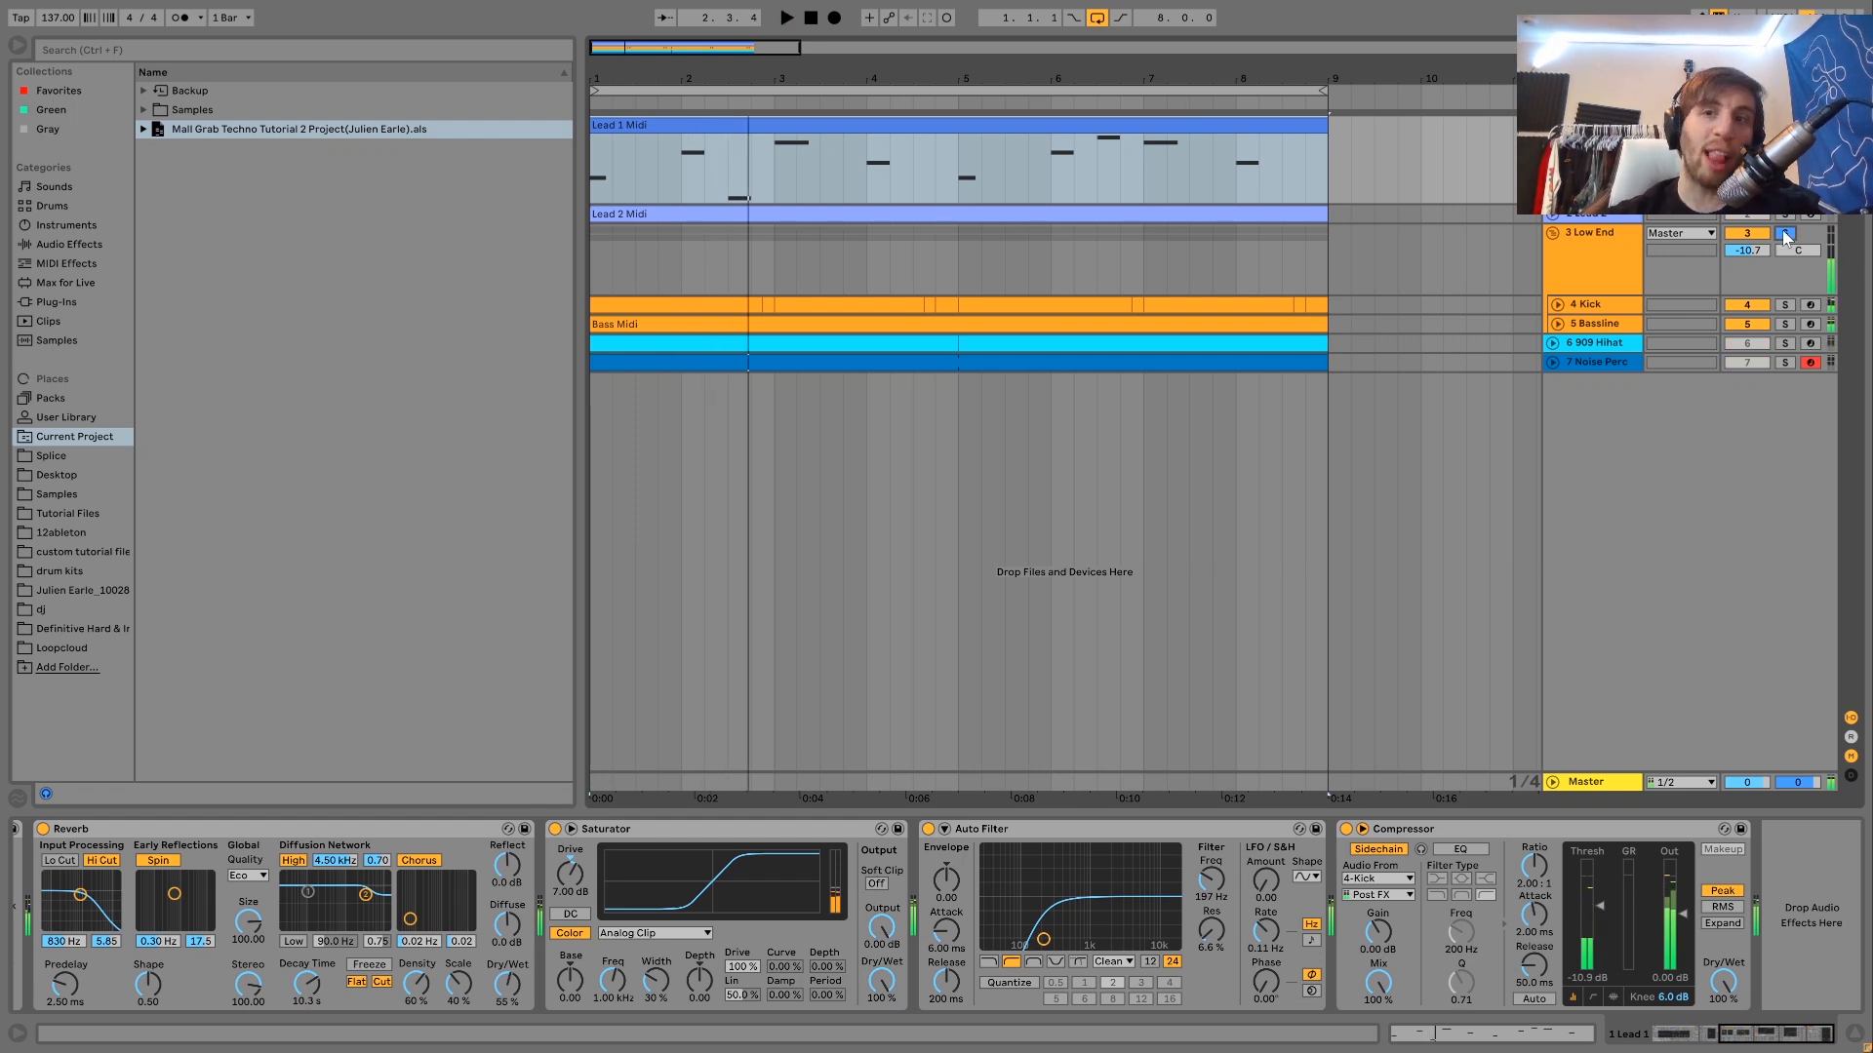
pyautogui.press('space')
pyautogui.click(1785, 215)
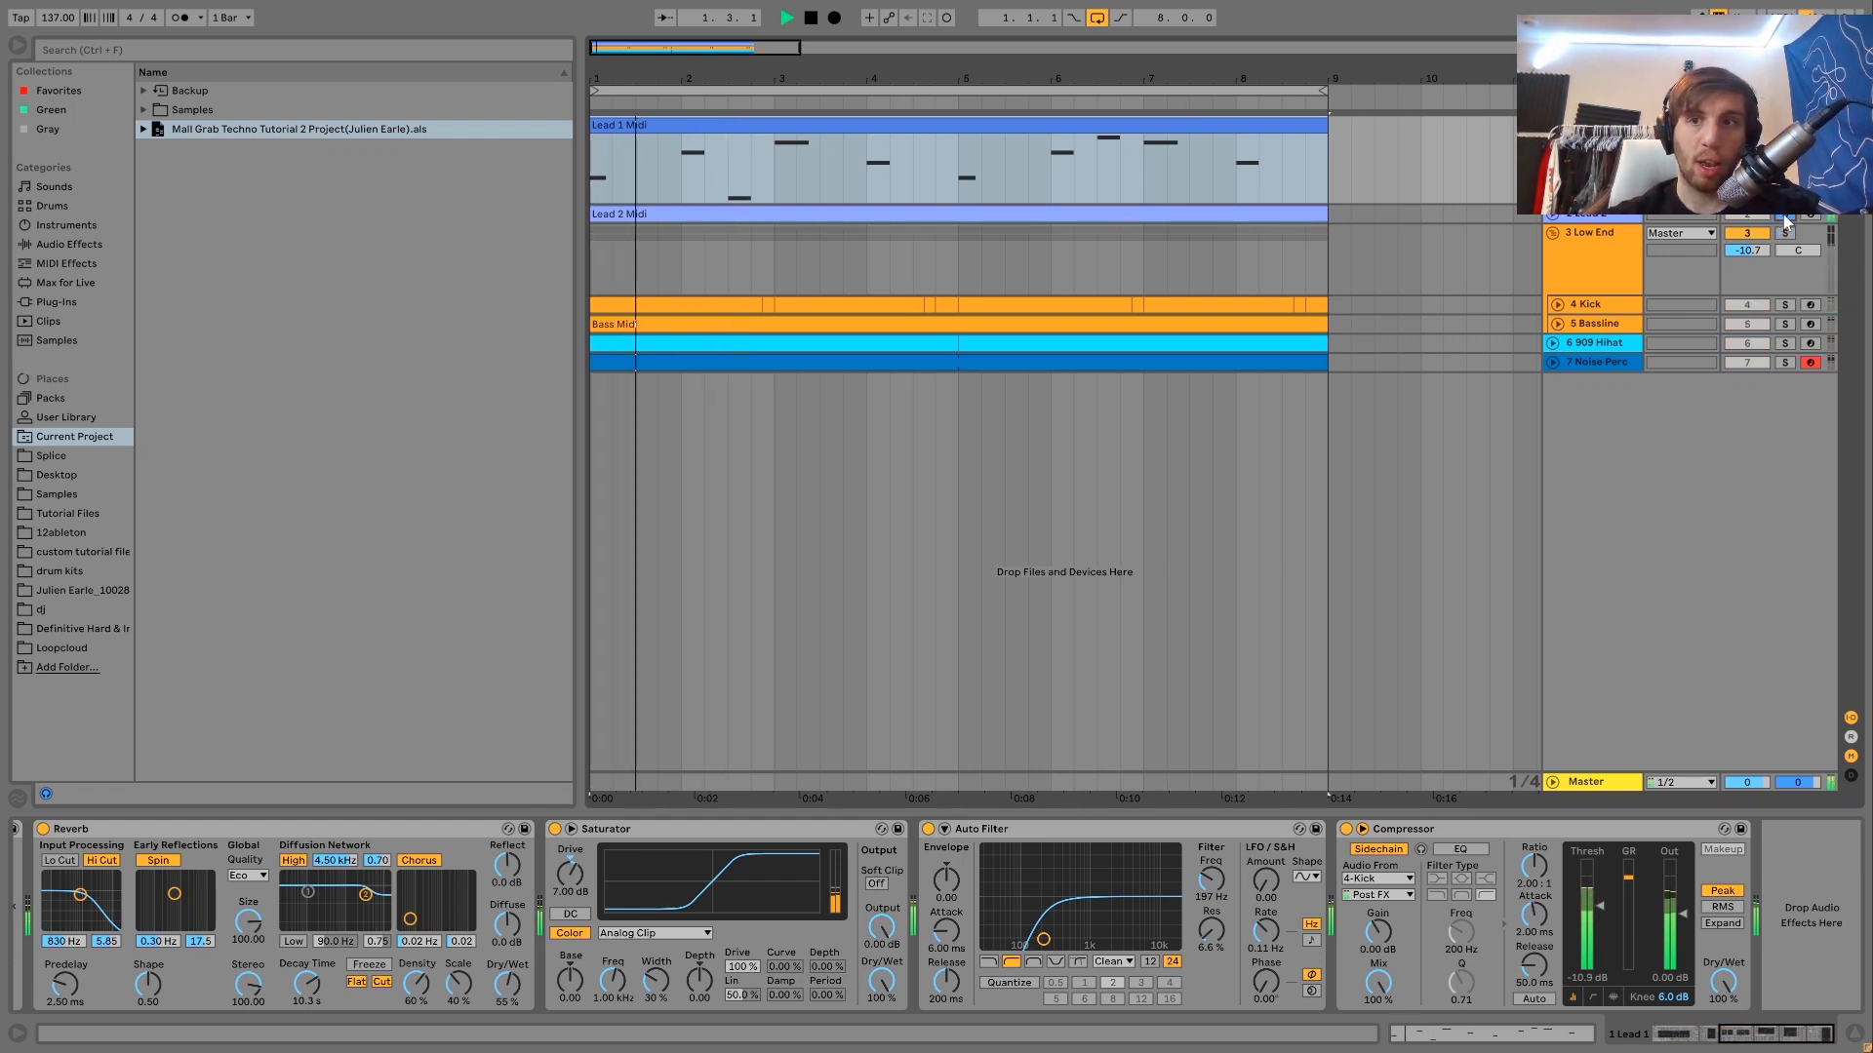
pyautogui.press('space')
# - Select and unfold the Lead 2 track to show its MIDI notes, and play the melody
pyautogui.click(1591, 219)
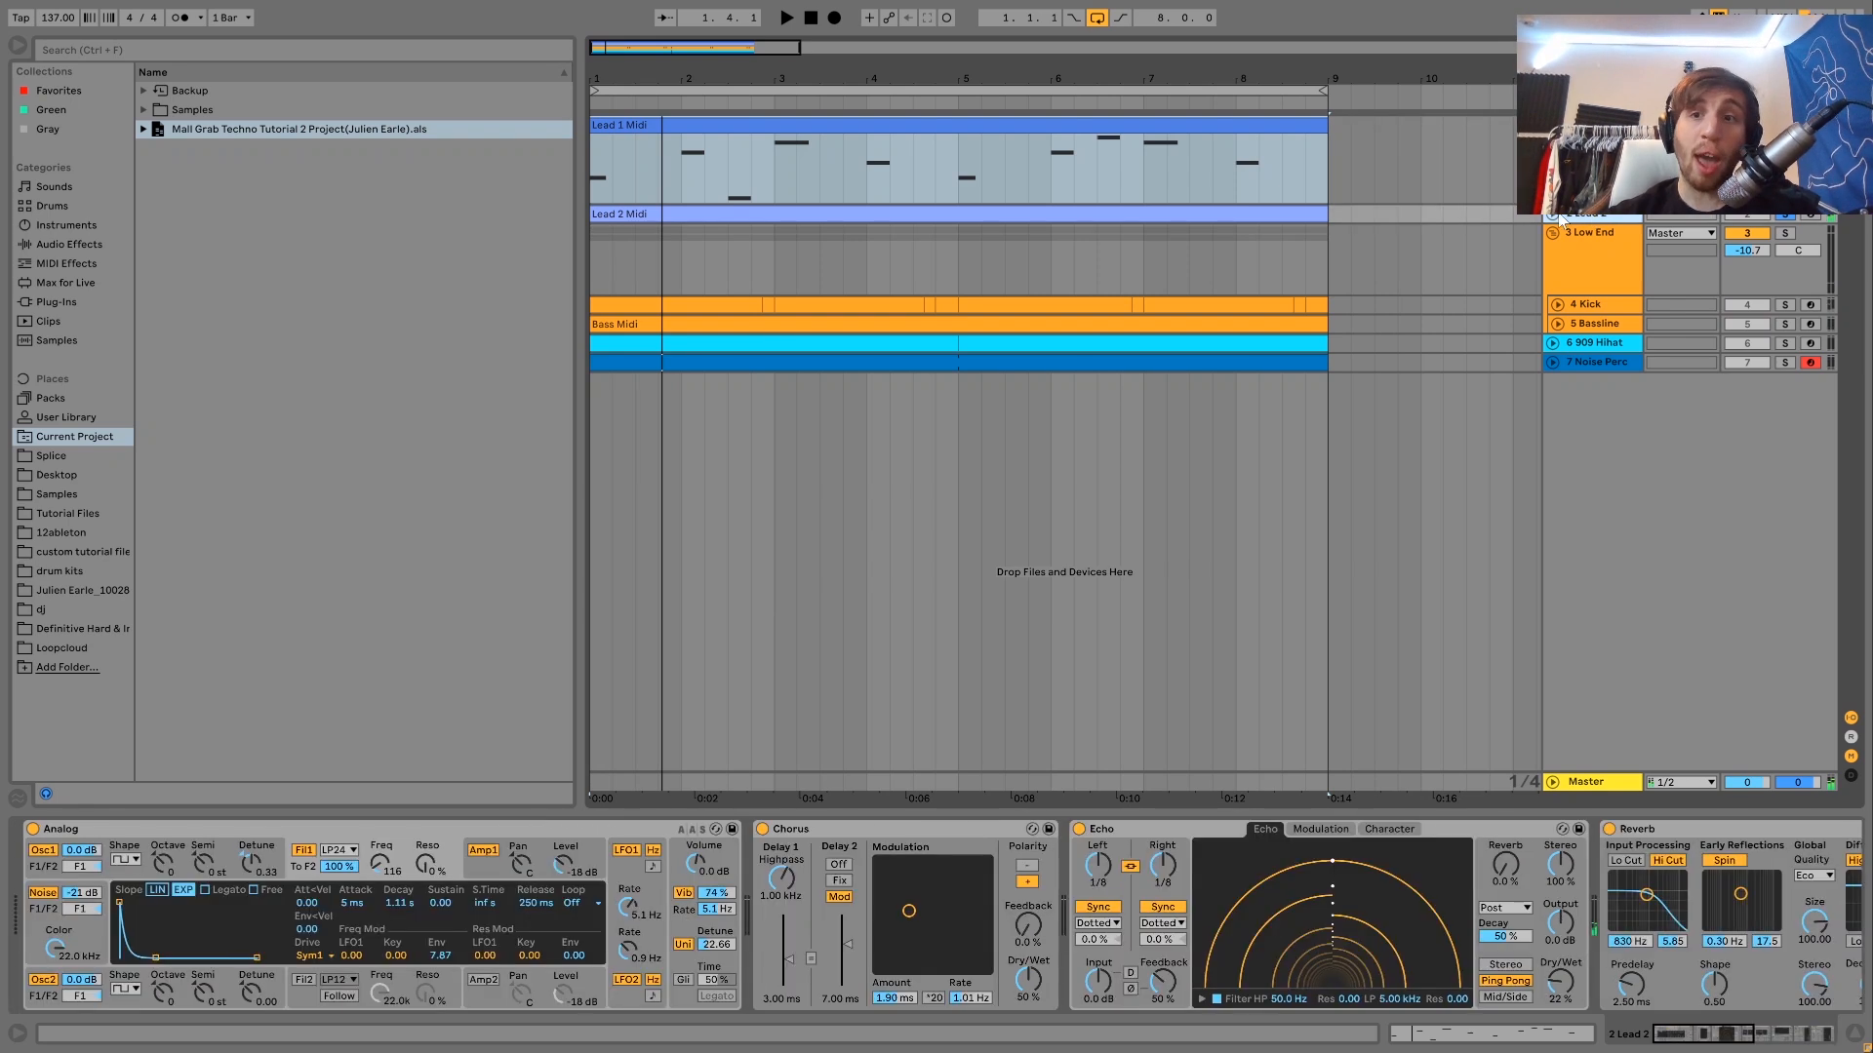
pyautogui.click(1555, 216)
pyautogui.press('space')
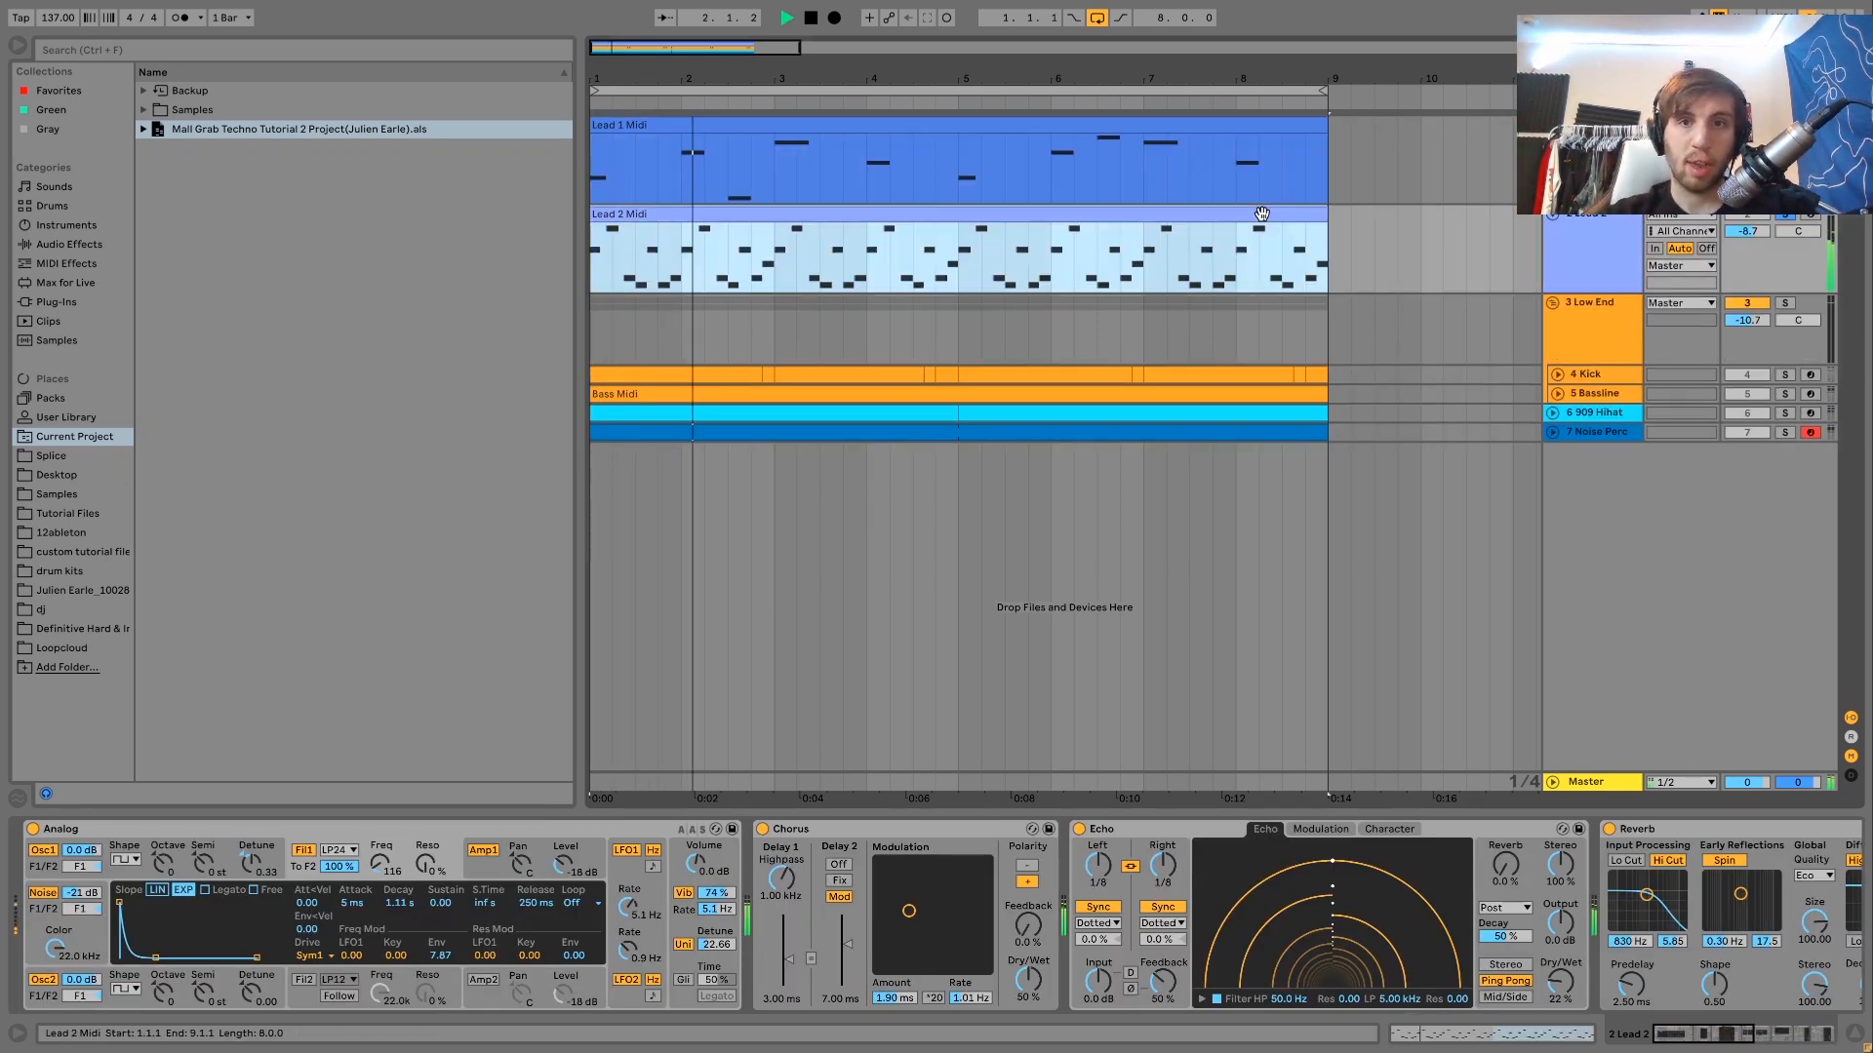
# - Open the Lead 2 MIDI clip and examine its pattern, temporarily folding the piano roll to the used notes
pyautogui.doubleClick(1263, 216)
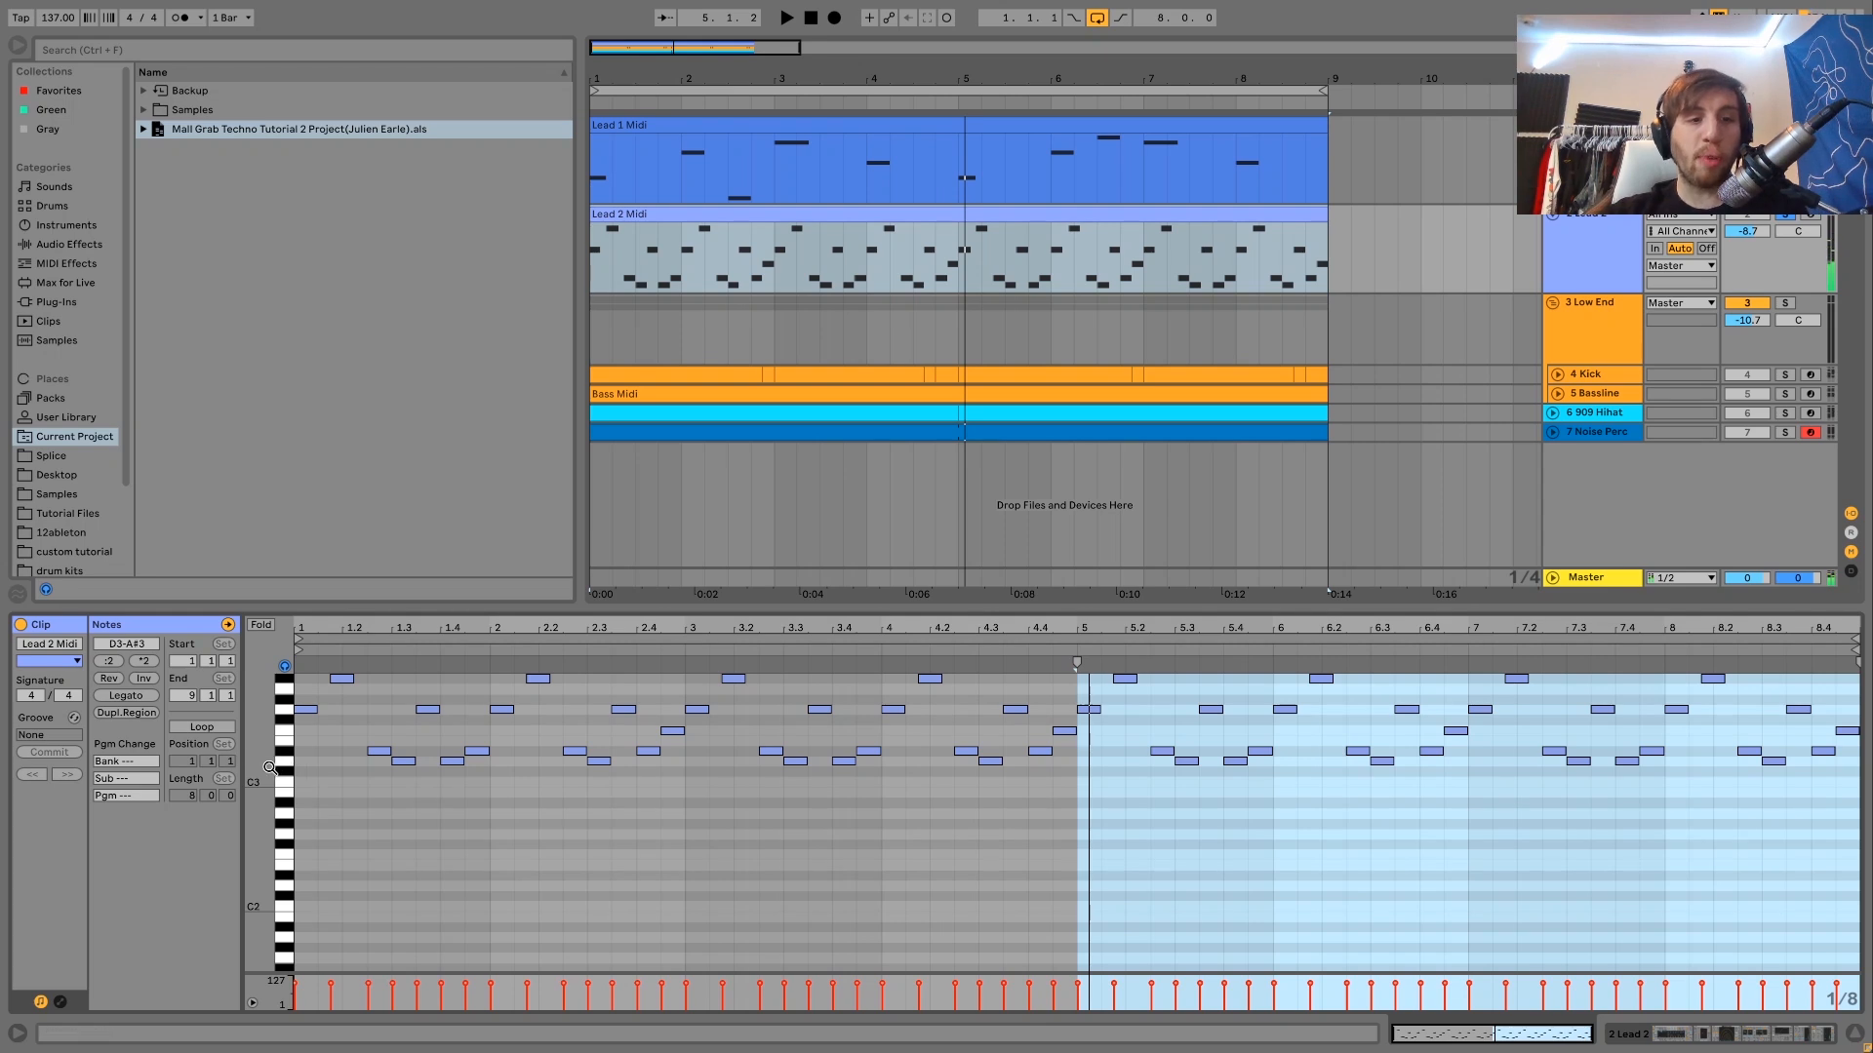
pyautogui.moveTo(264, 773); pyautogui.dragTo(252, 802)
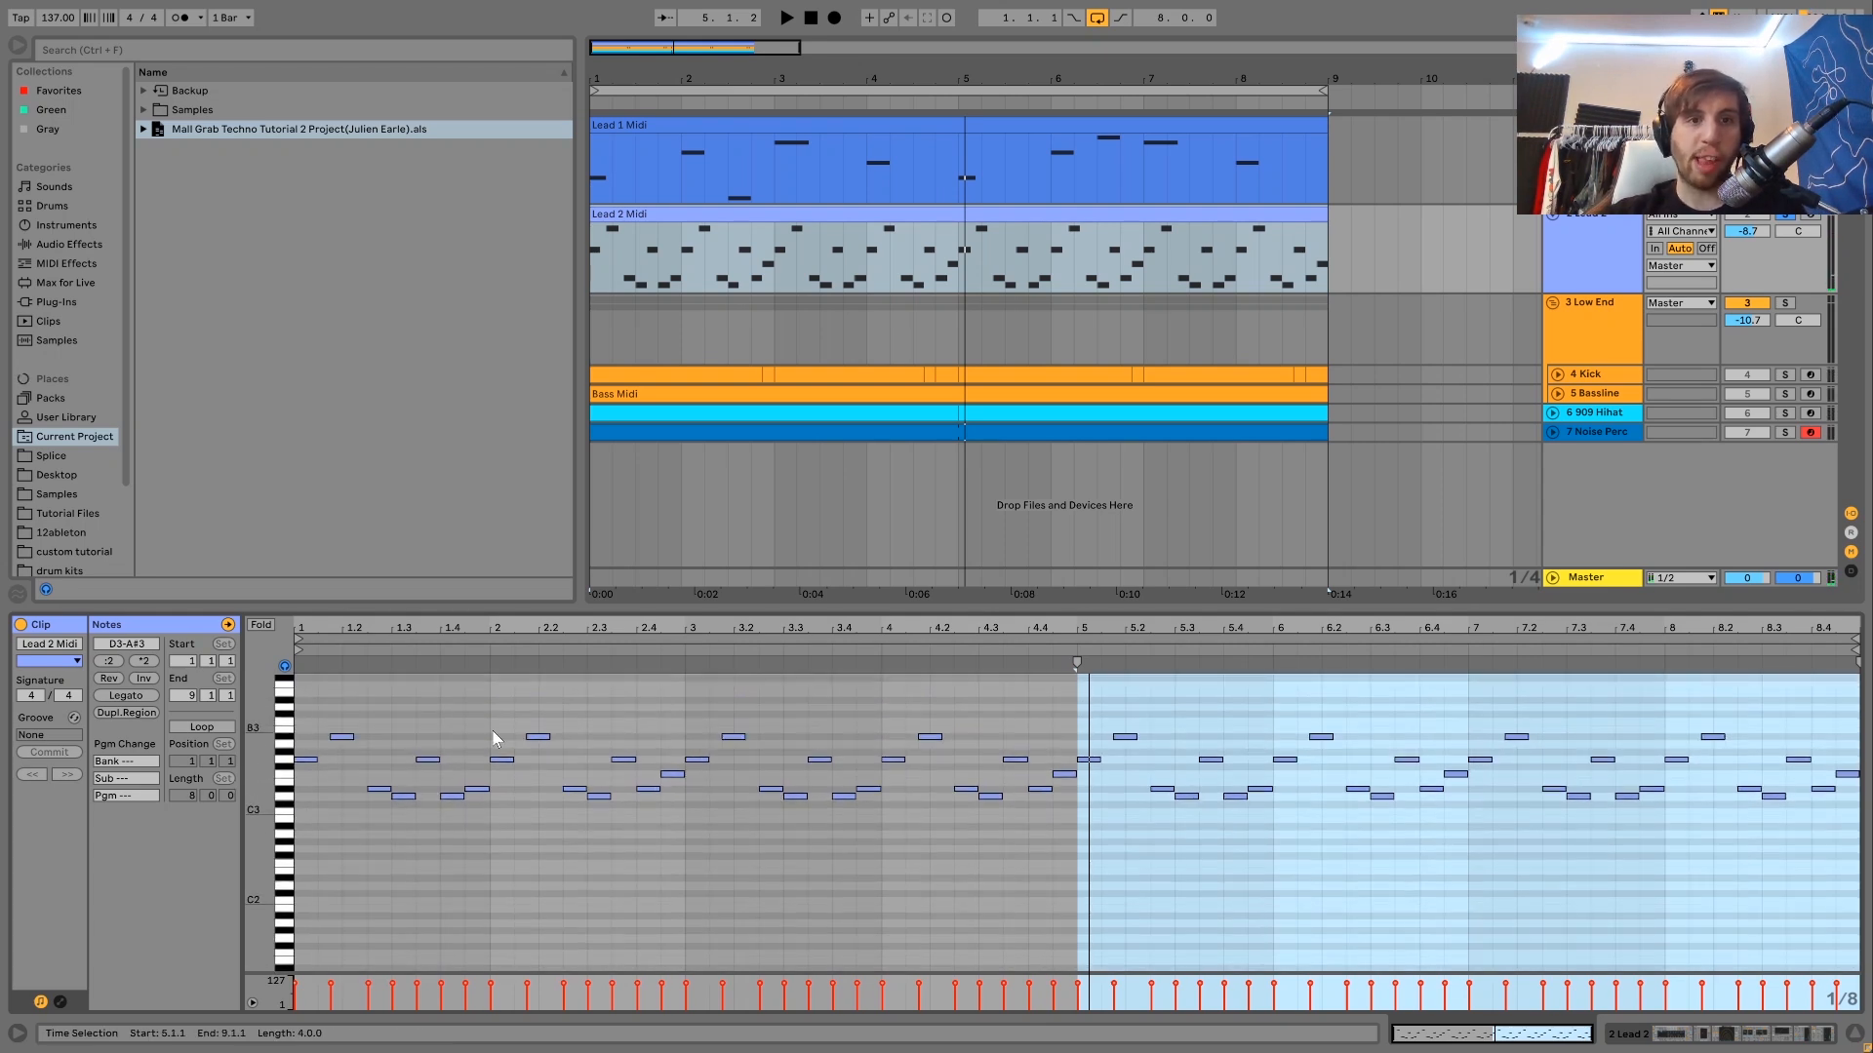
pyautogui.press('space')
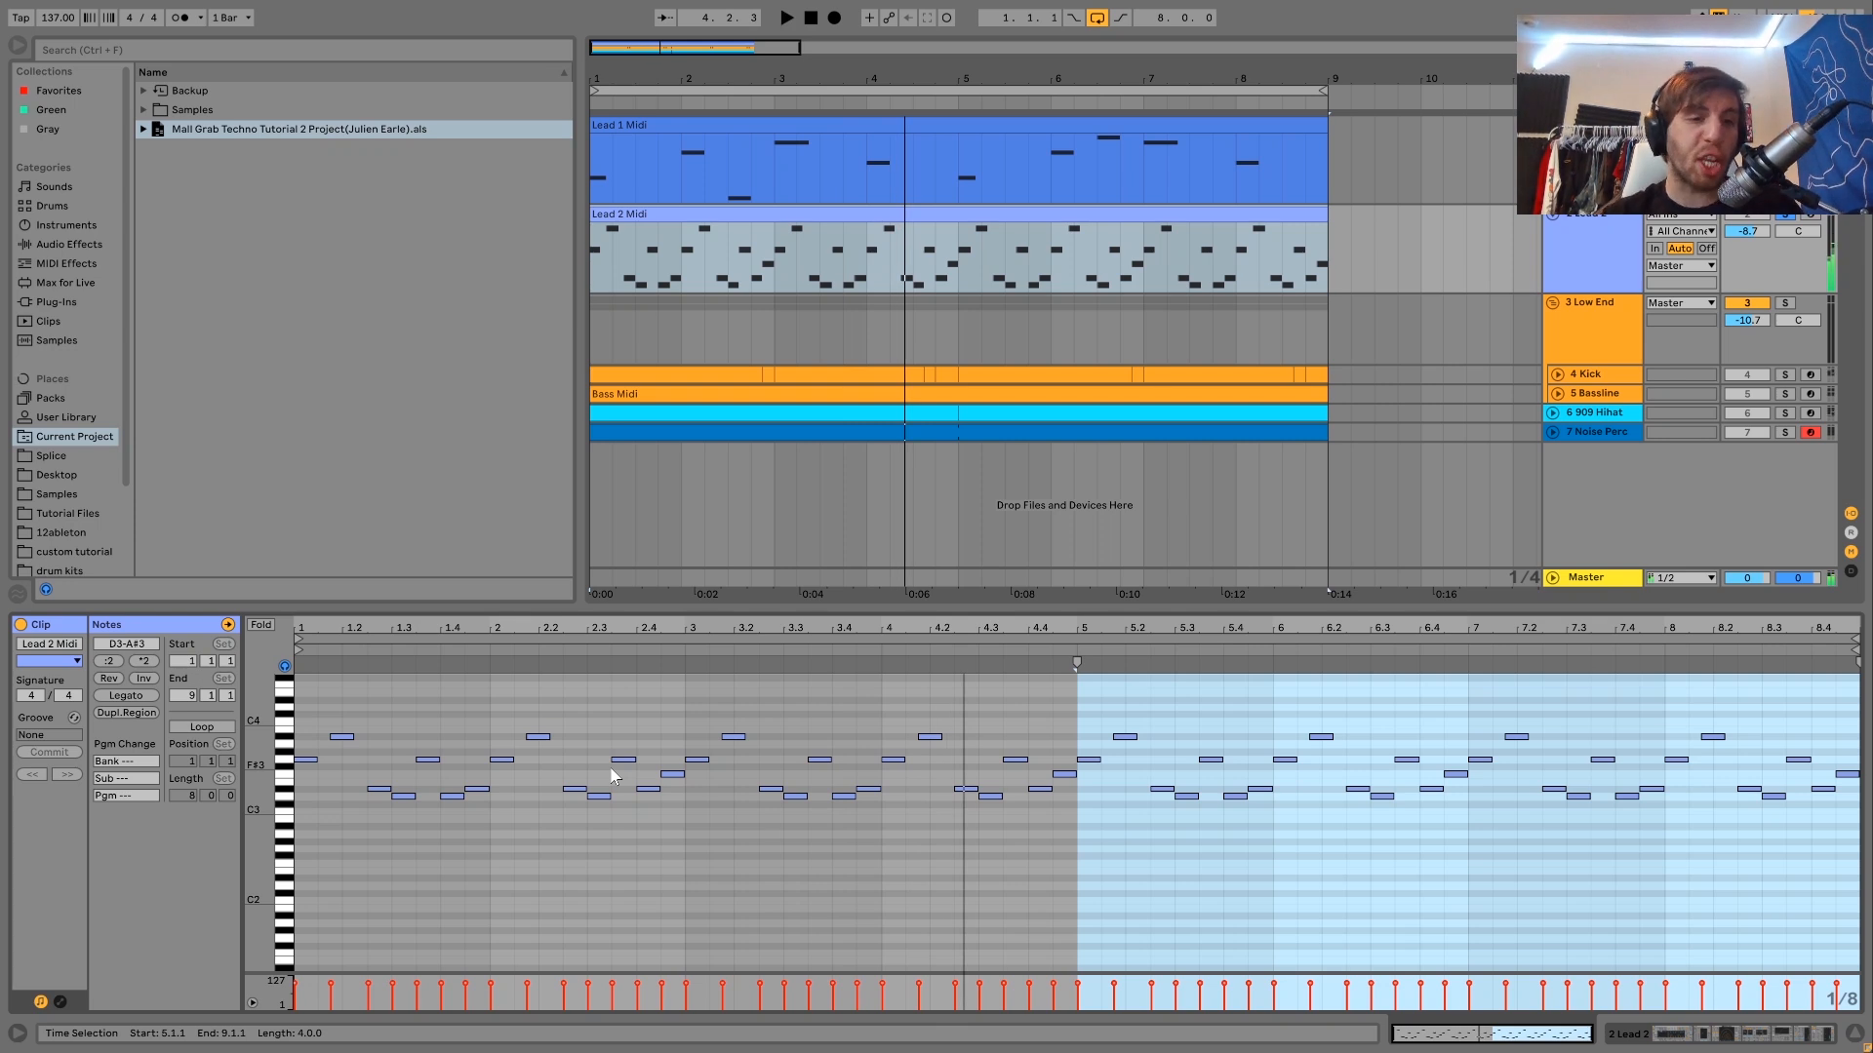
pyautogui.click(260, 625)
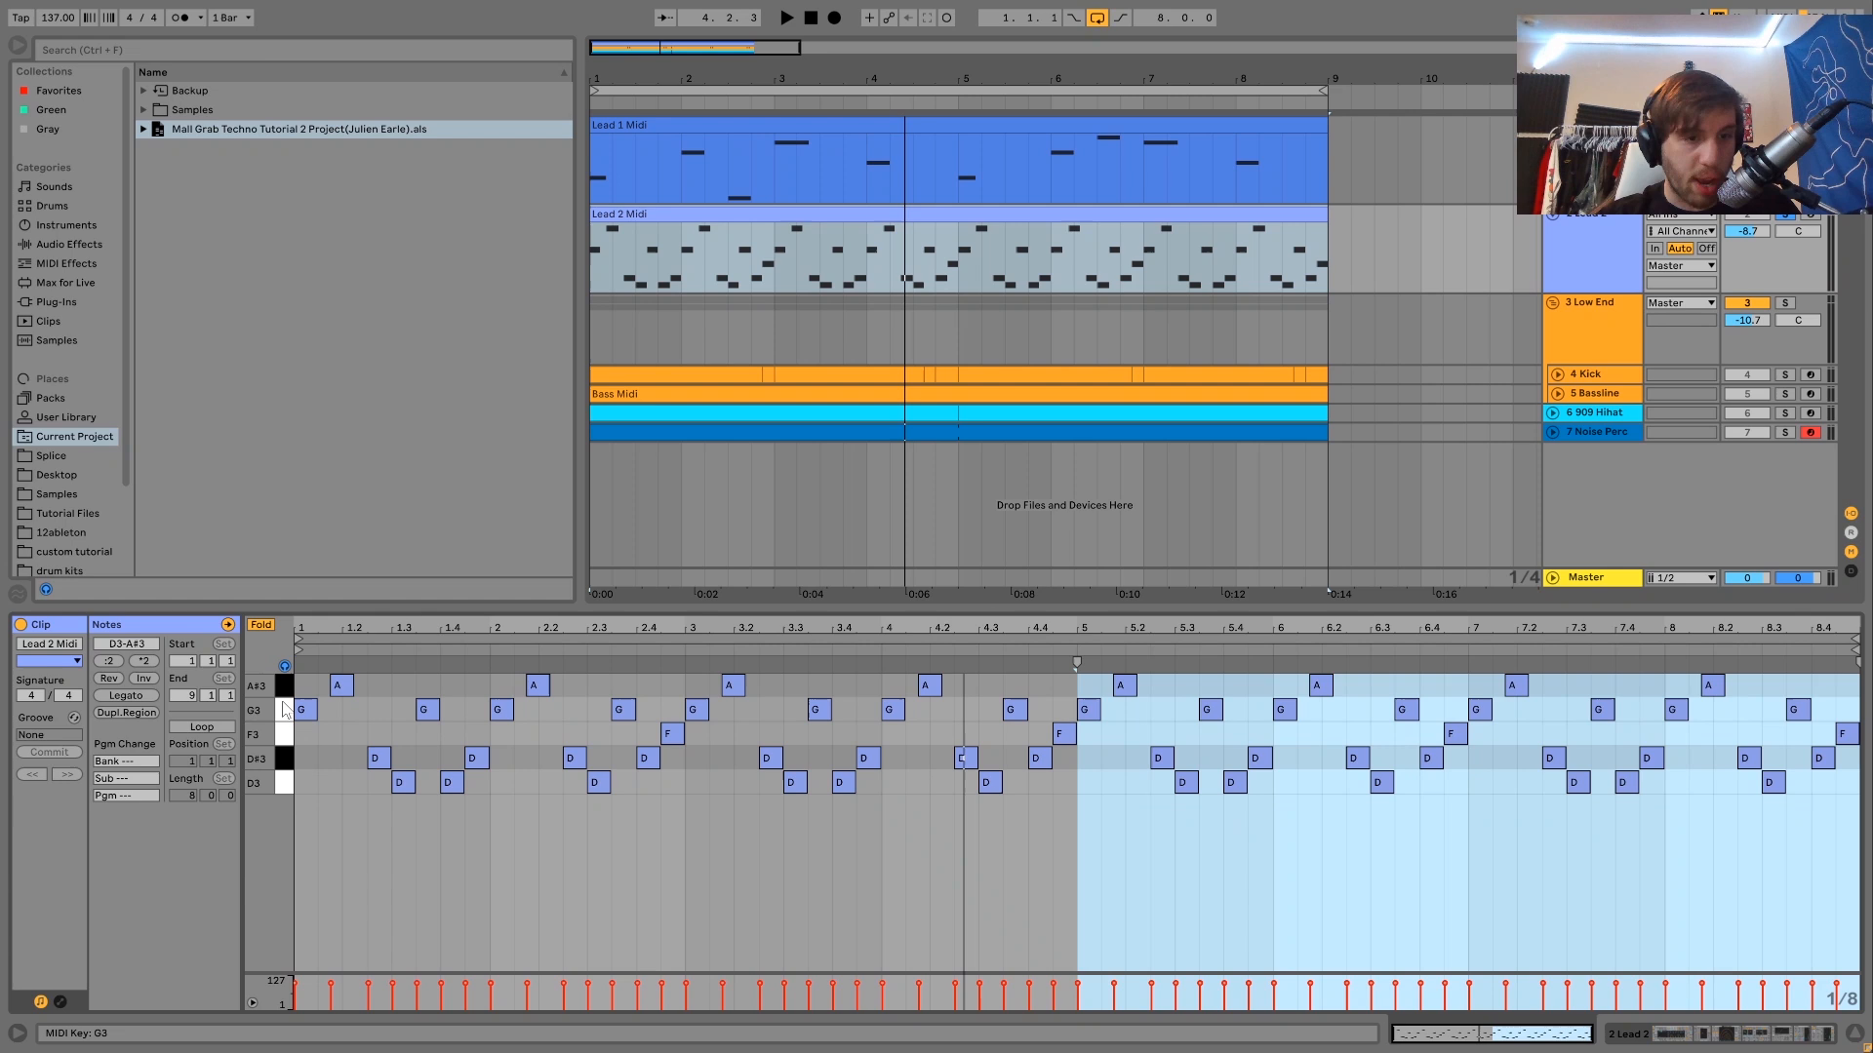
pyautogui.click(261, 627)
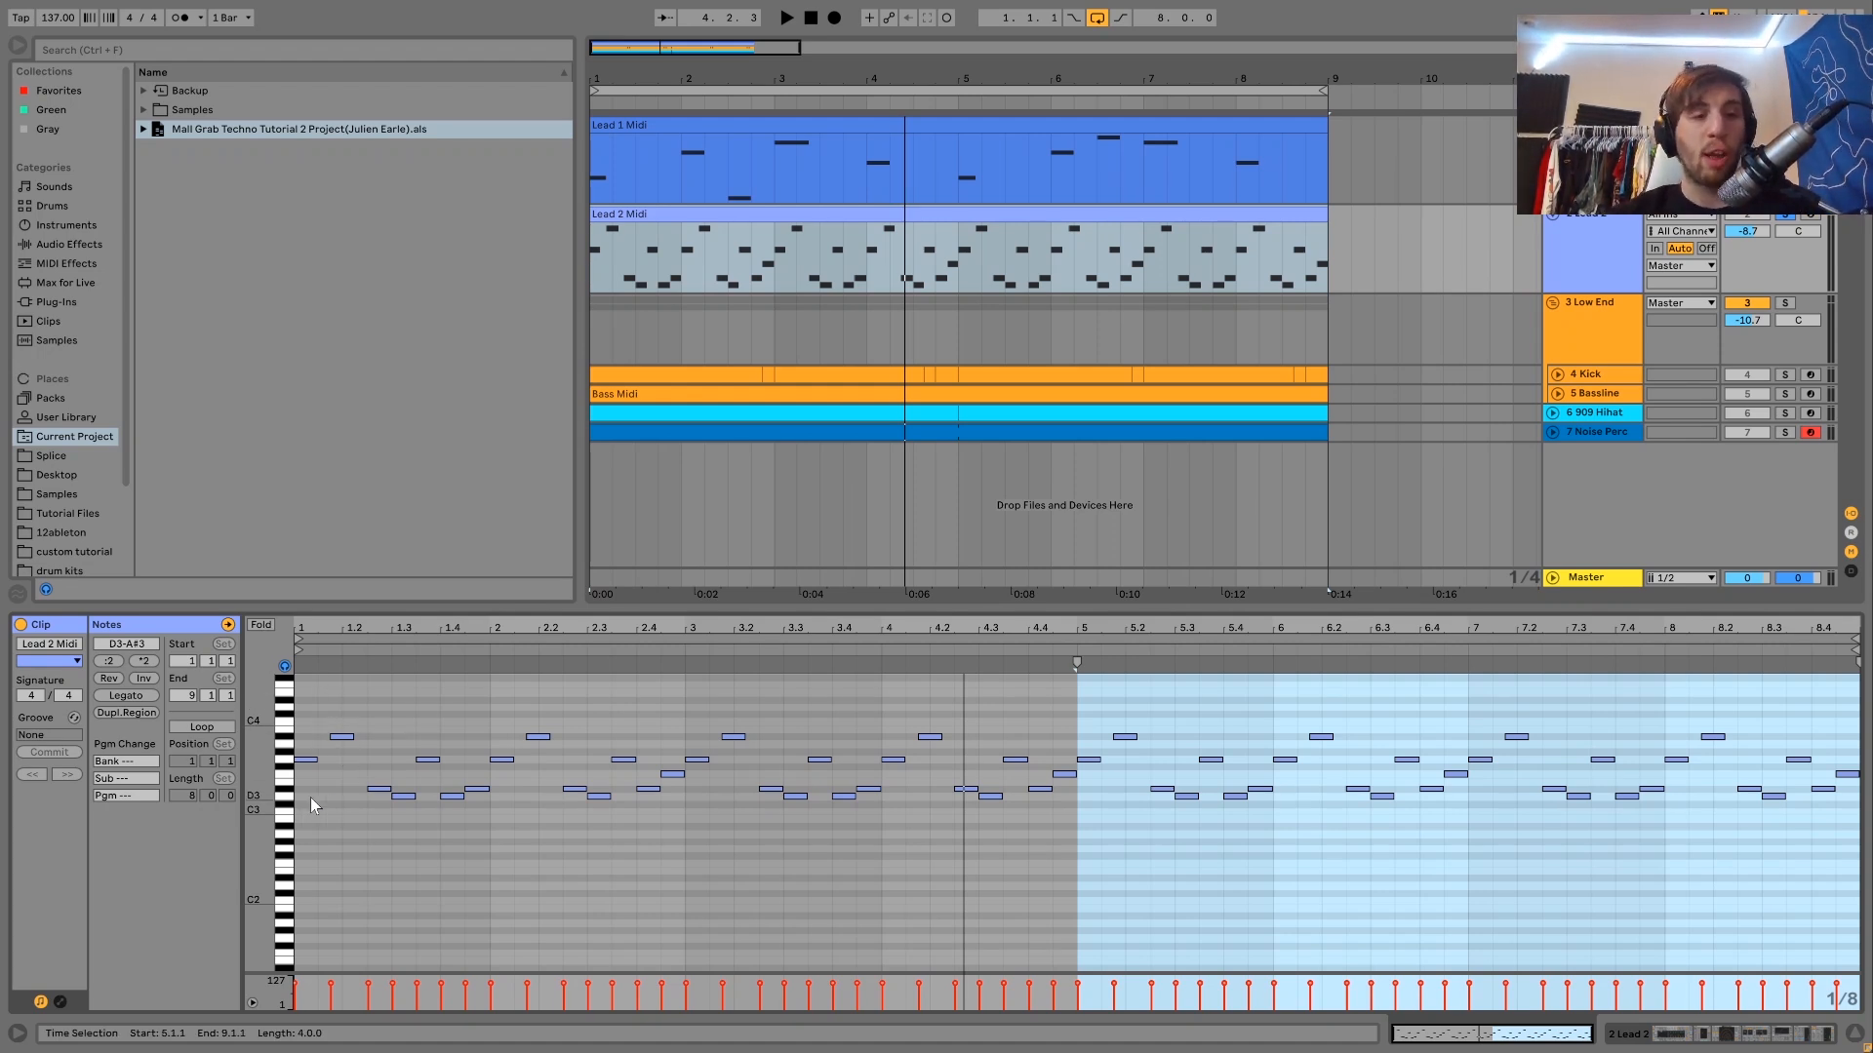
# - Highlight the two D#3 and D3 note pairs in bar 1 of Lead 2 and audition the phrase
pyautogui.moveTo(377, 782); pyautogui.dragTo(406, 809)
pyautogui.moveTo(450, 818); pyautogui.dragTo(481, 791)
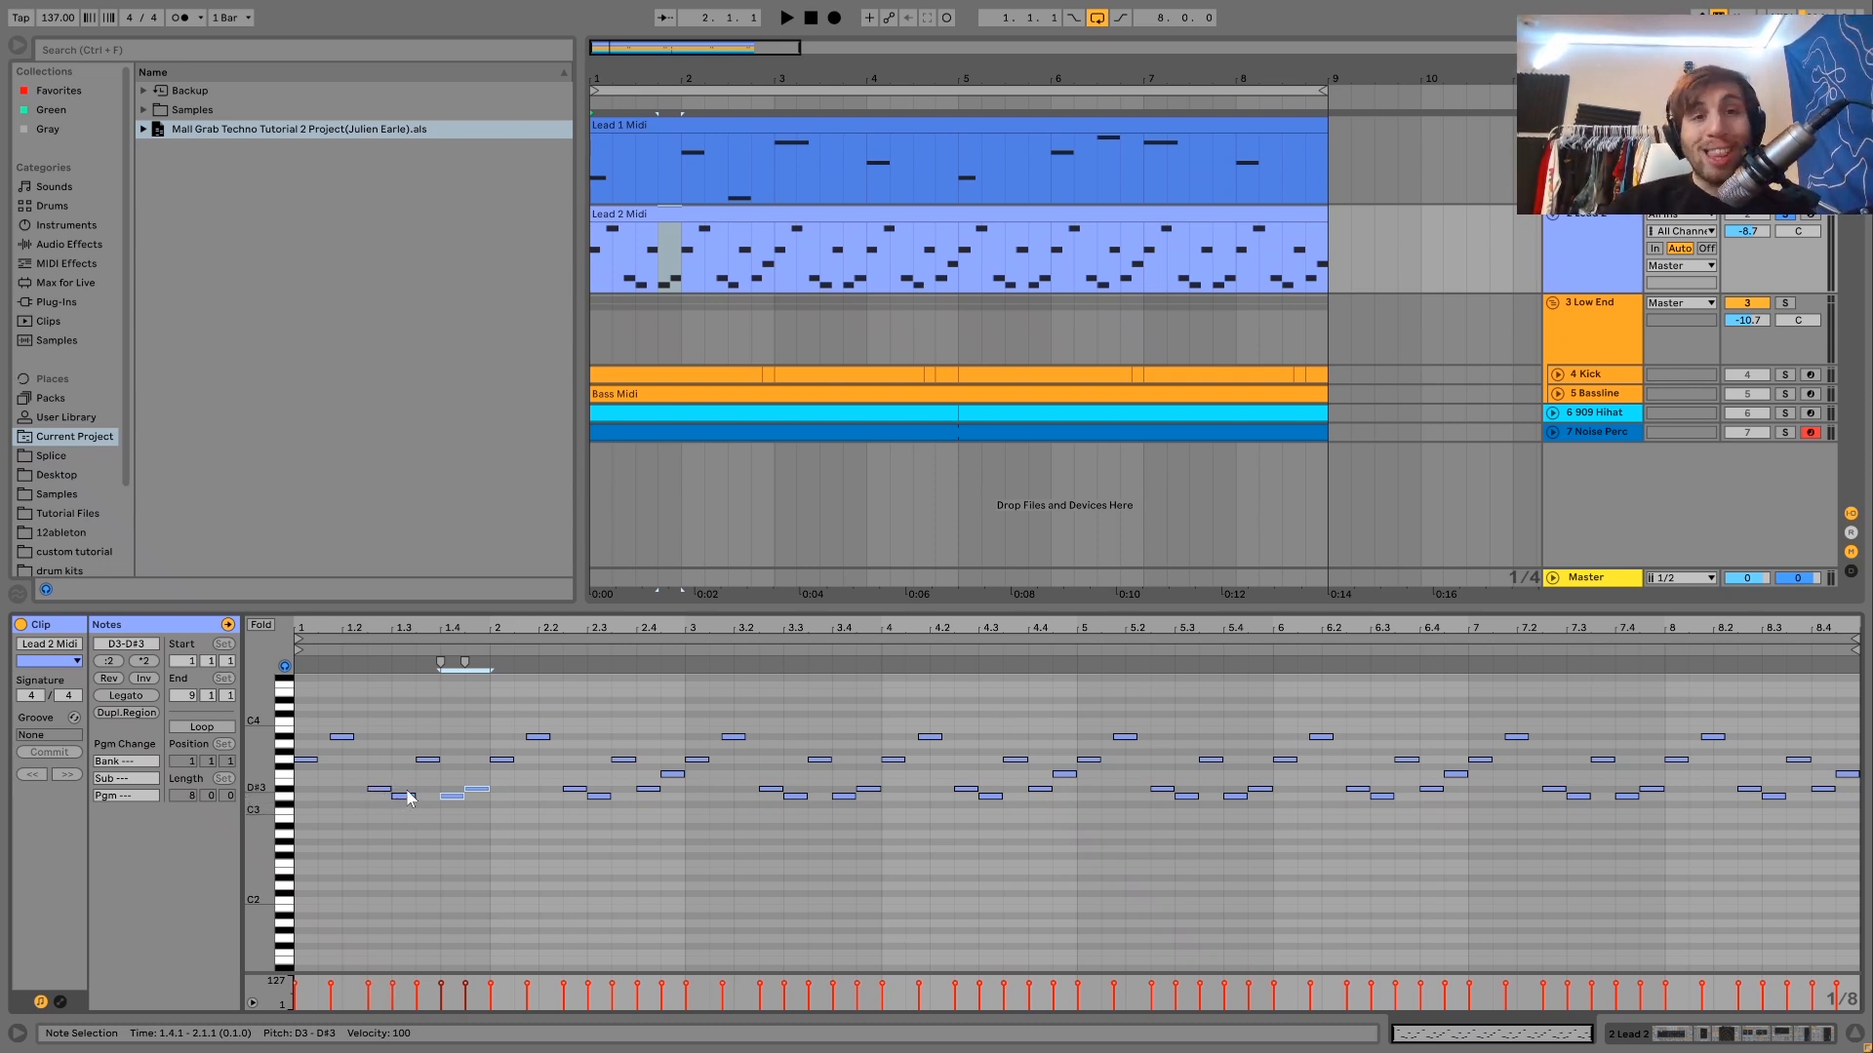
pyautogui.press('space')
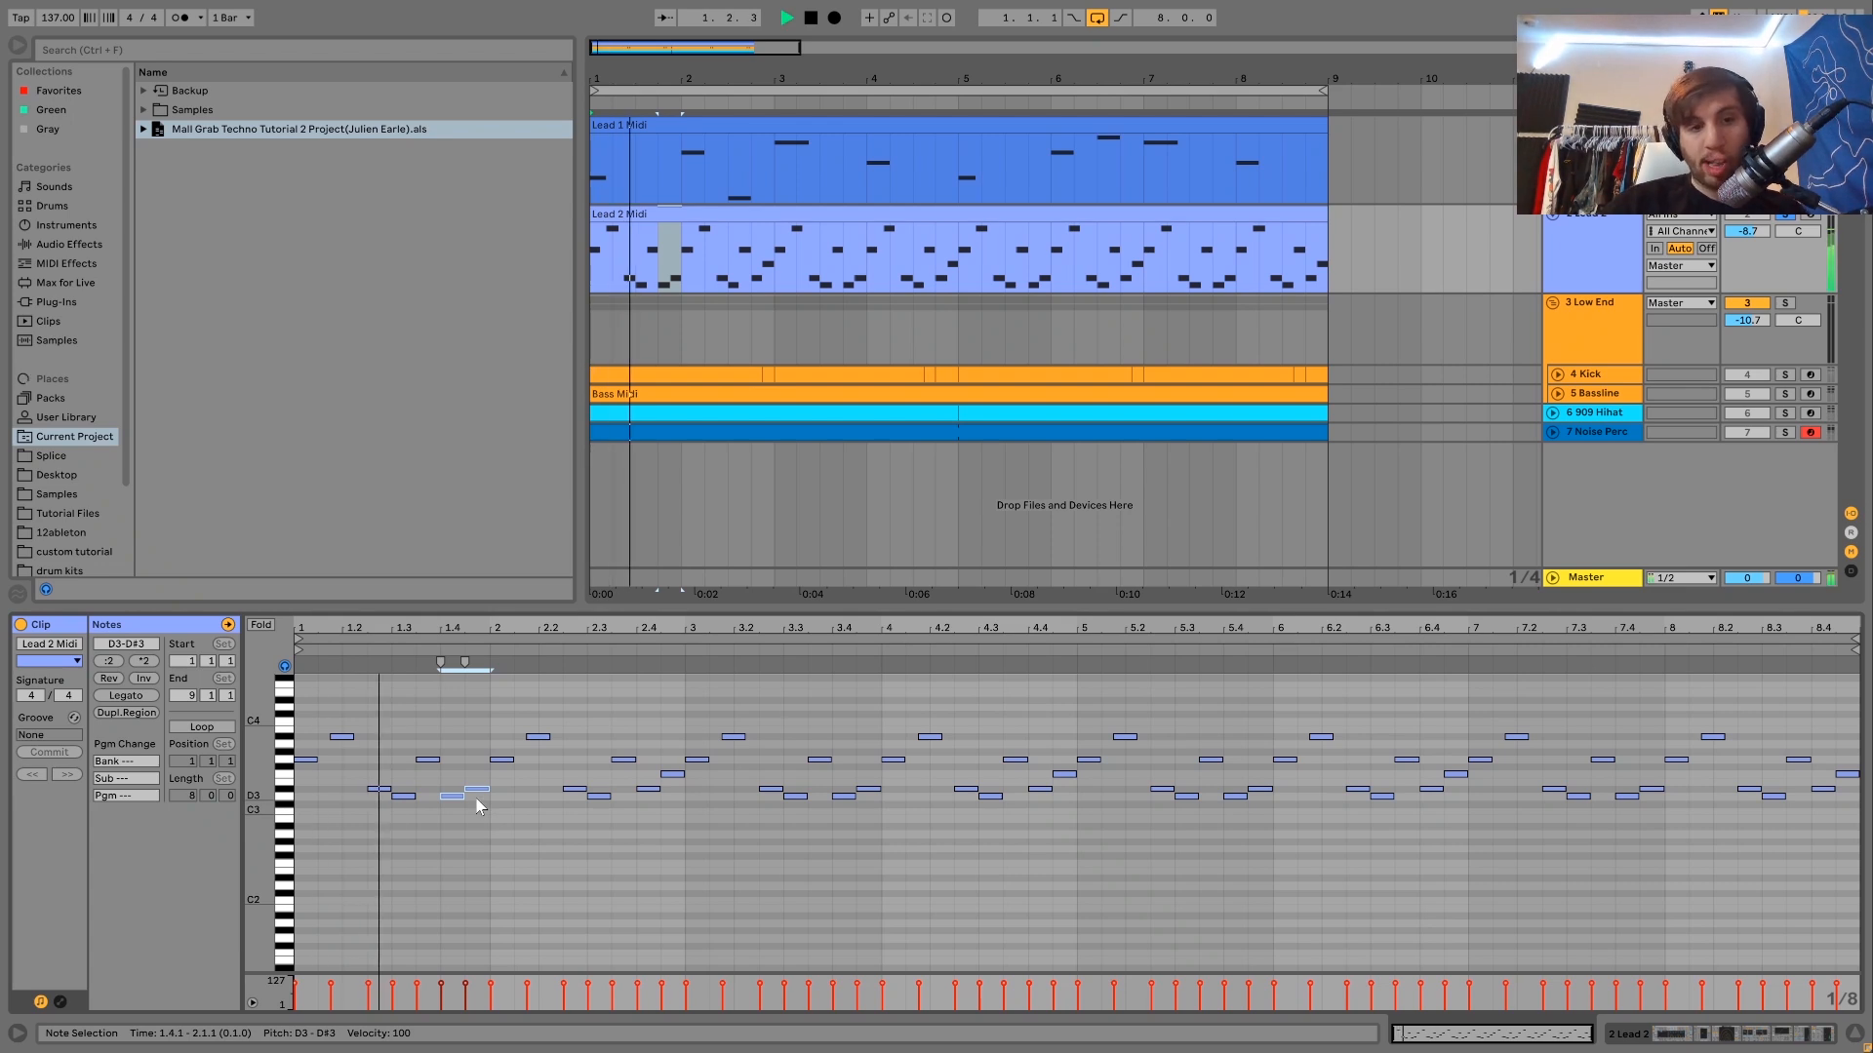
pyautogui.press('space')
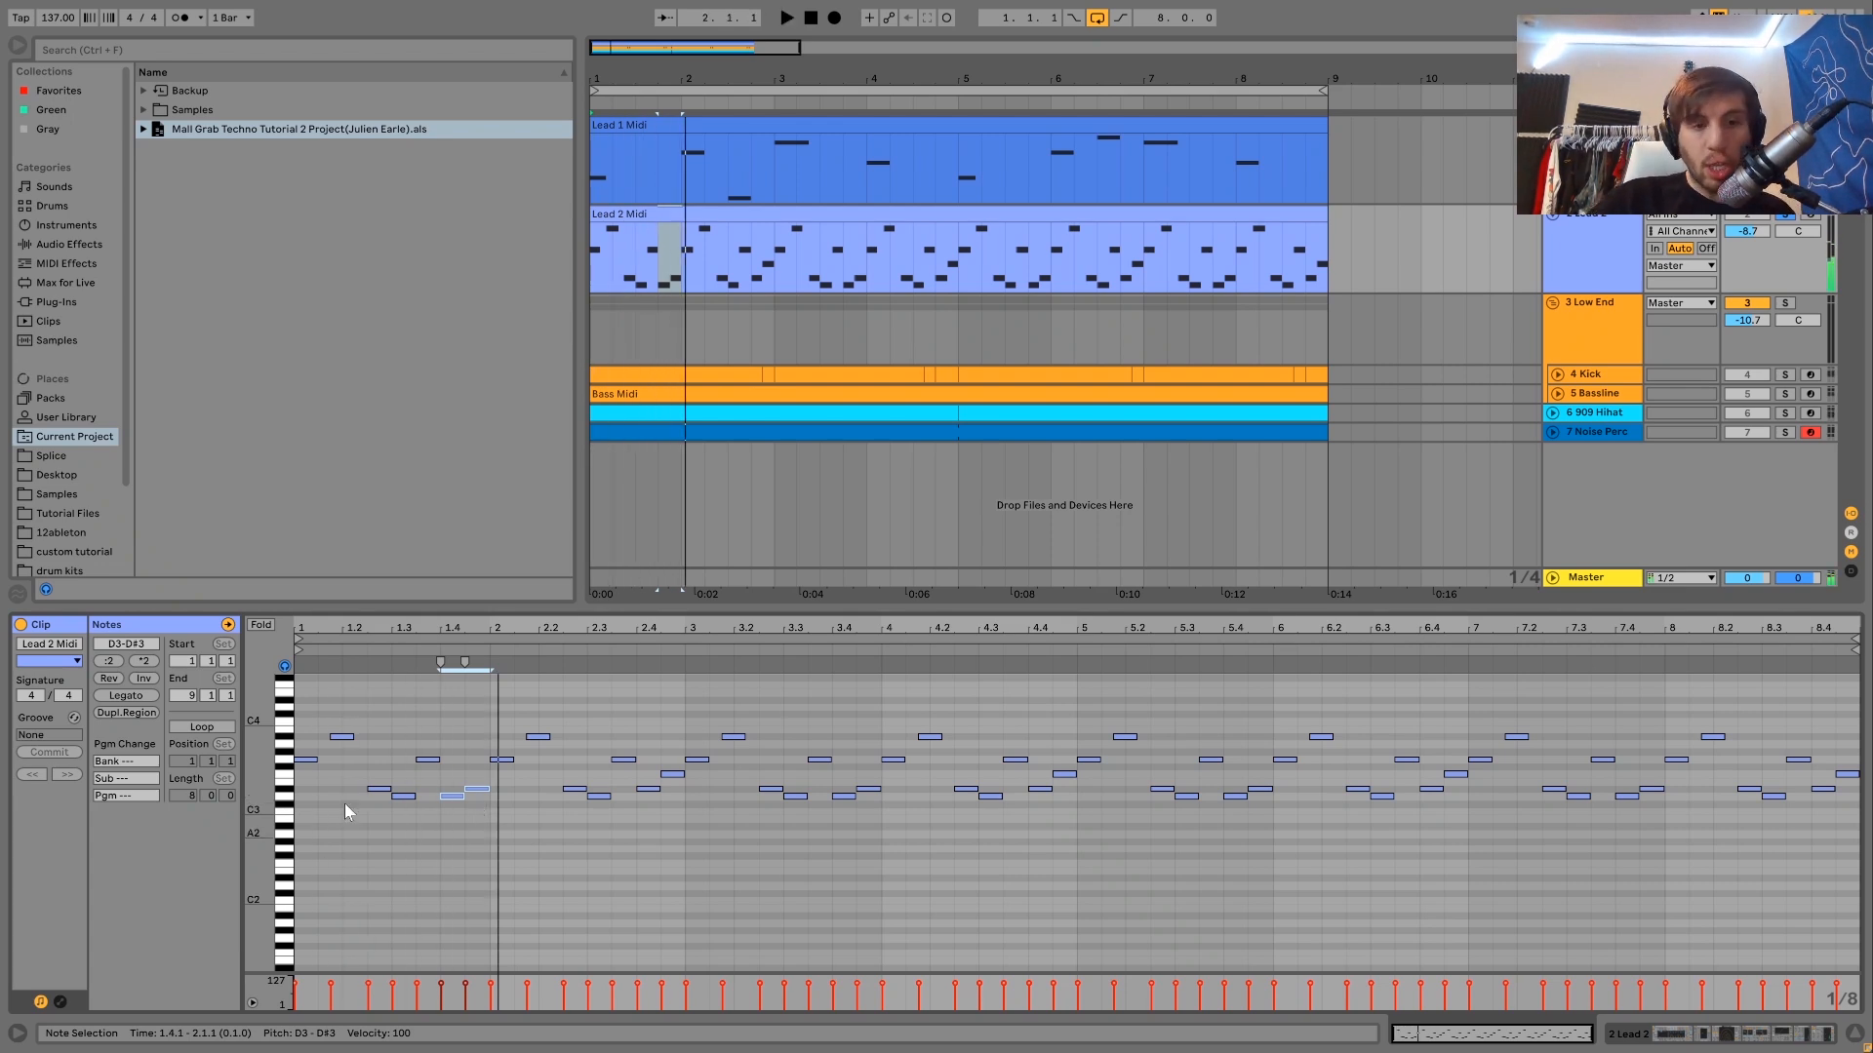
# - Try lowering the two notes from beat 1.4 to C3 and D3 and audition the variation
pyautogui.click(453, 797)
pyautogui.press('Down')
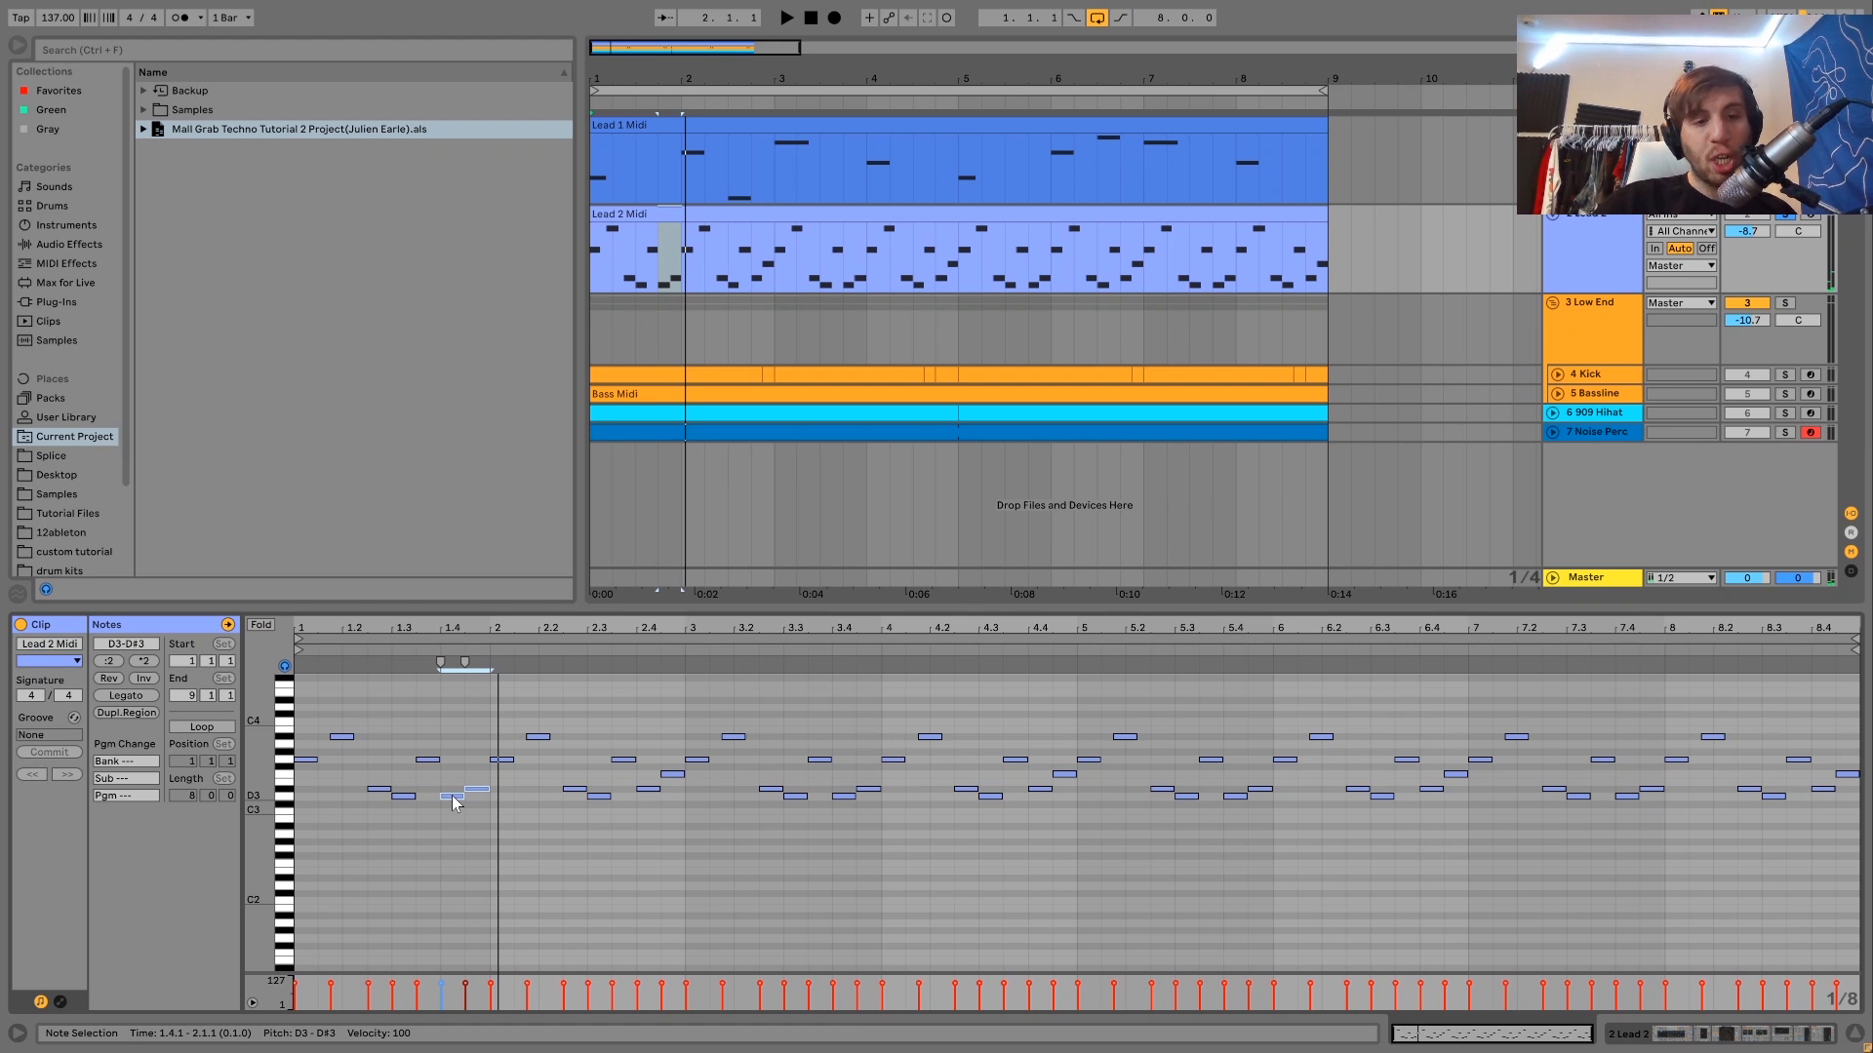
pyautogui.press('Down')
pyautogui.click(476, 788)
pyautogui.press('Down')
pyautogui.press('space')
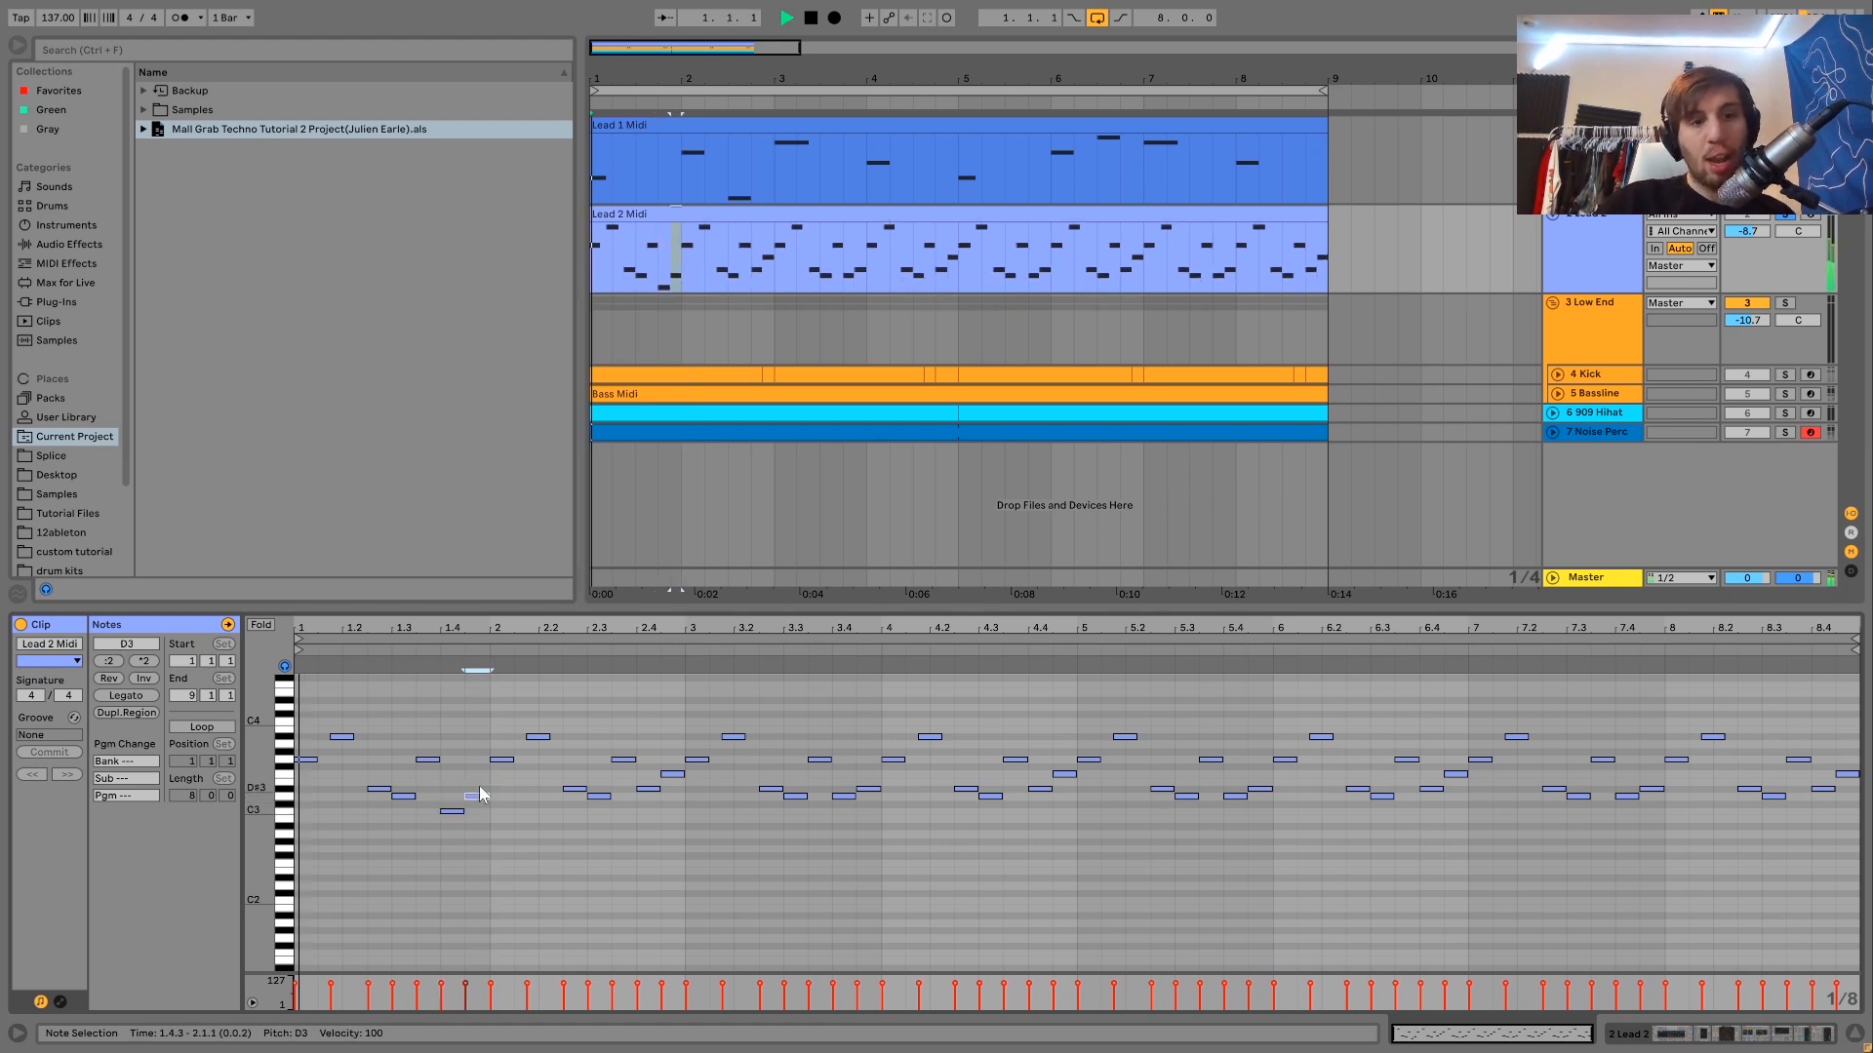
pyautogui.press('space')
# - Restore the two notes from beat 1.4 to D3 and D#3 and play the original phrase
pyautogui.press('Up')
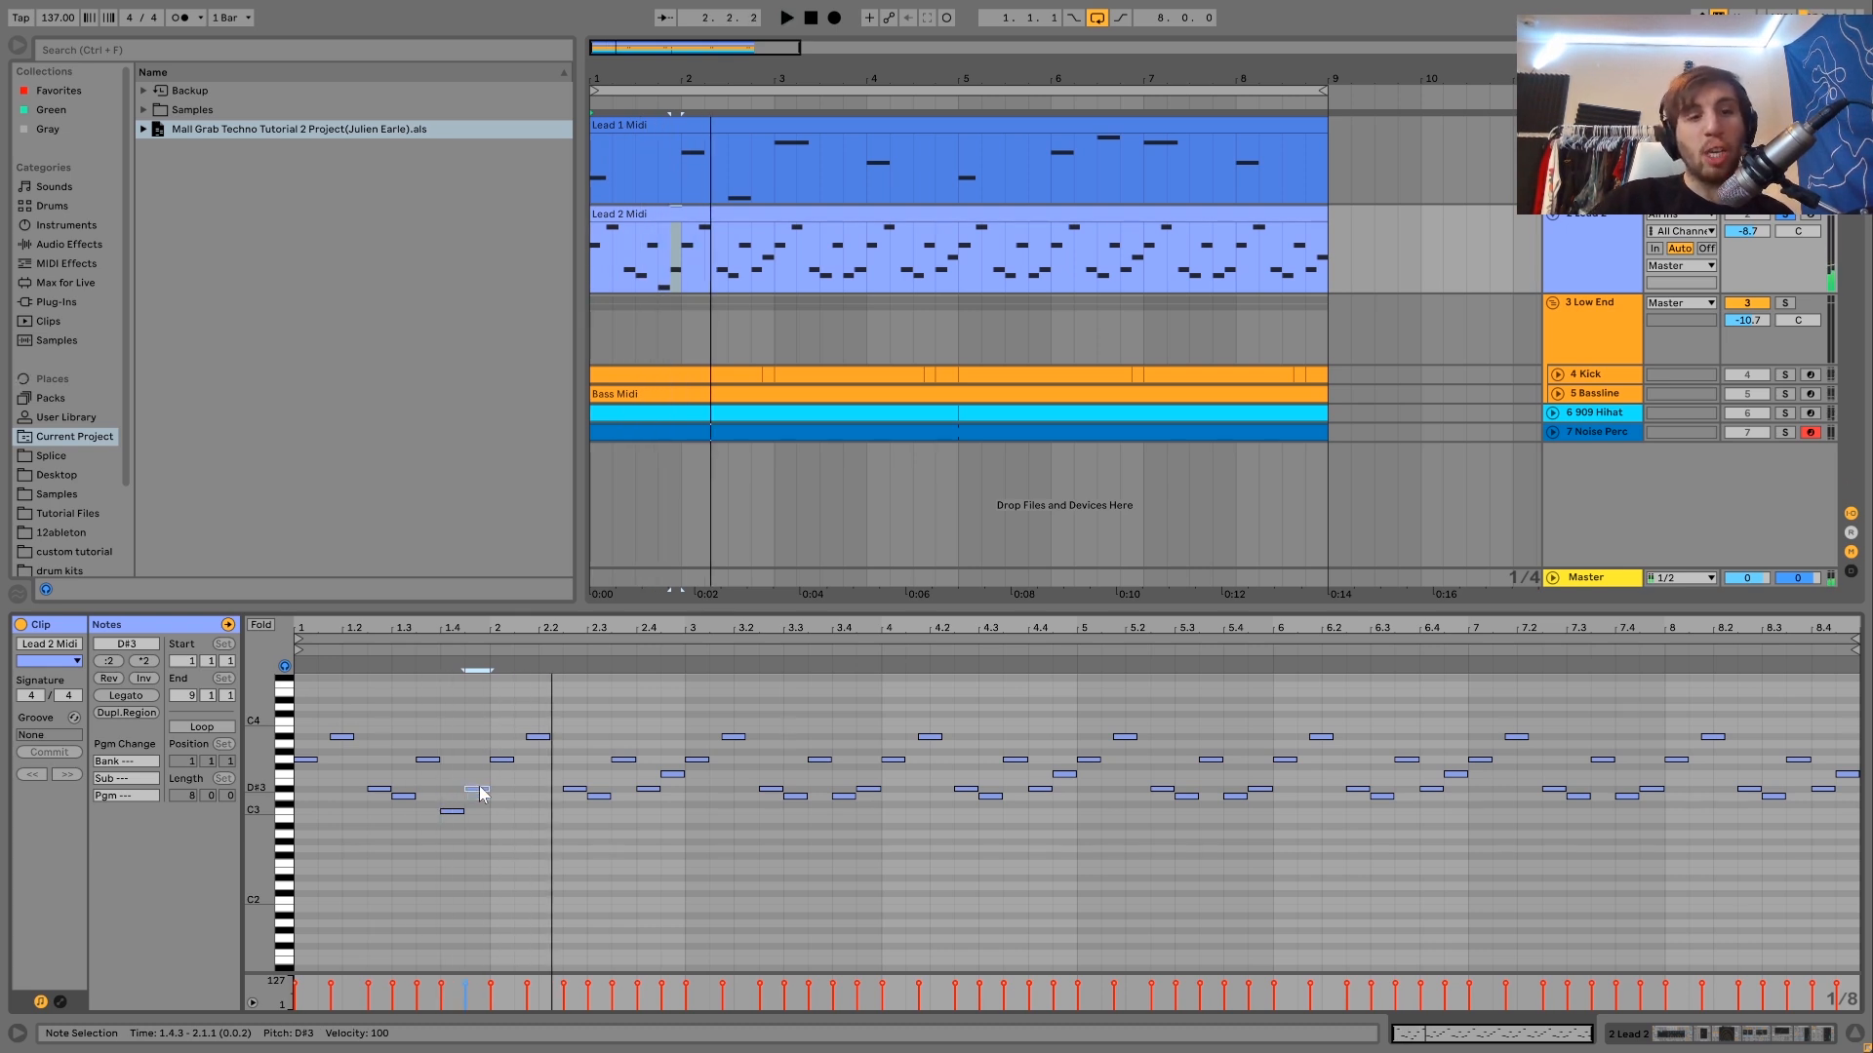
pyautogui.click(452, 811)
pyautogui.press('Up')
pyautogui.press('Up')
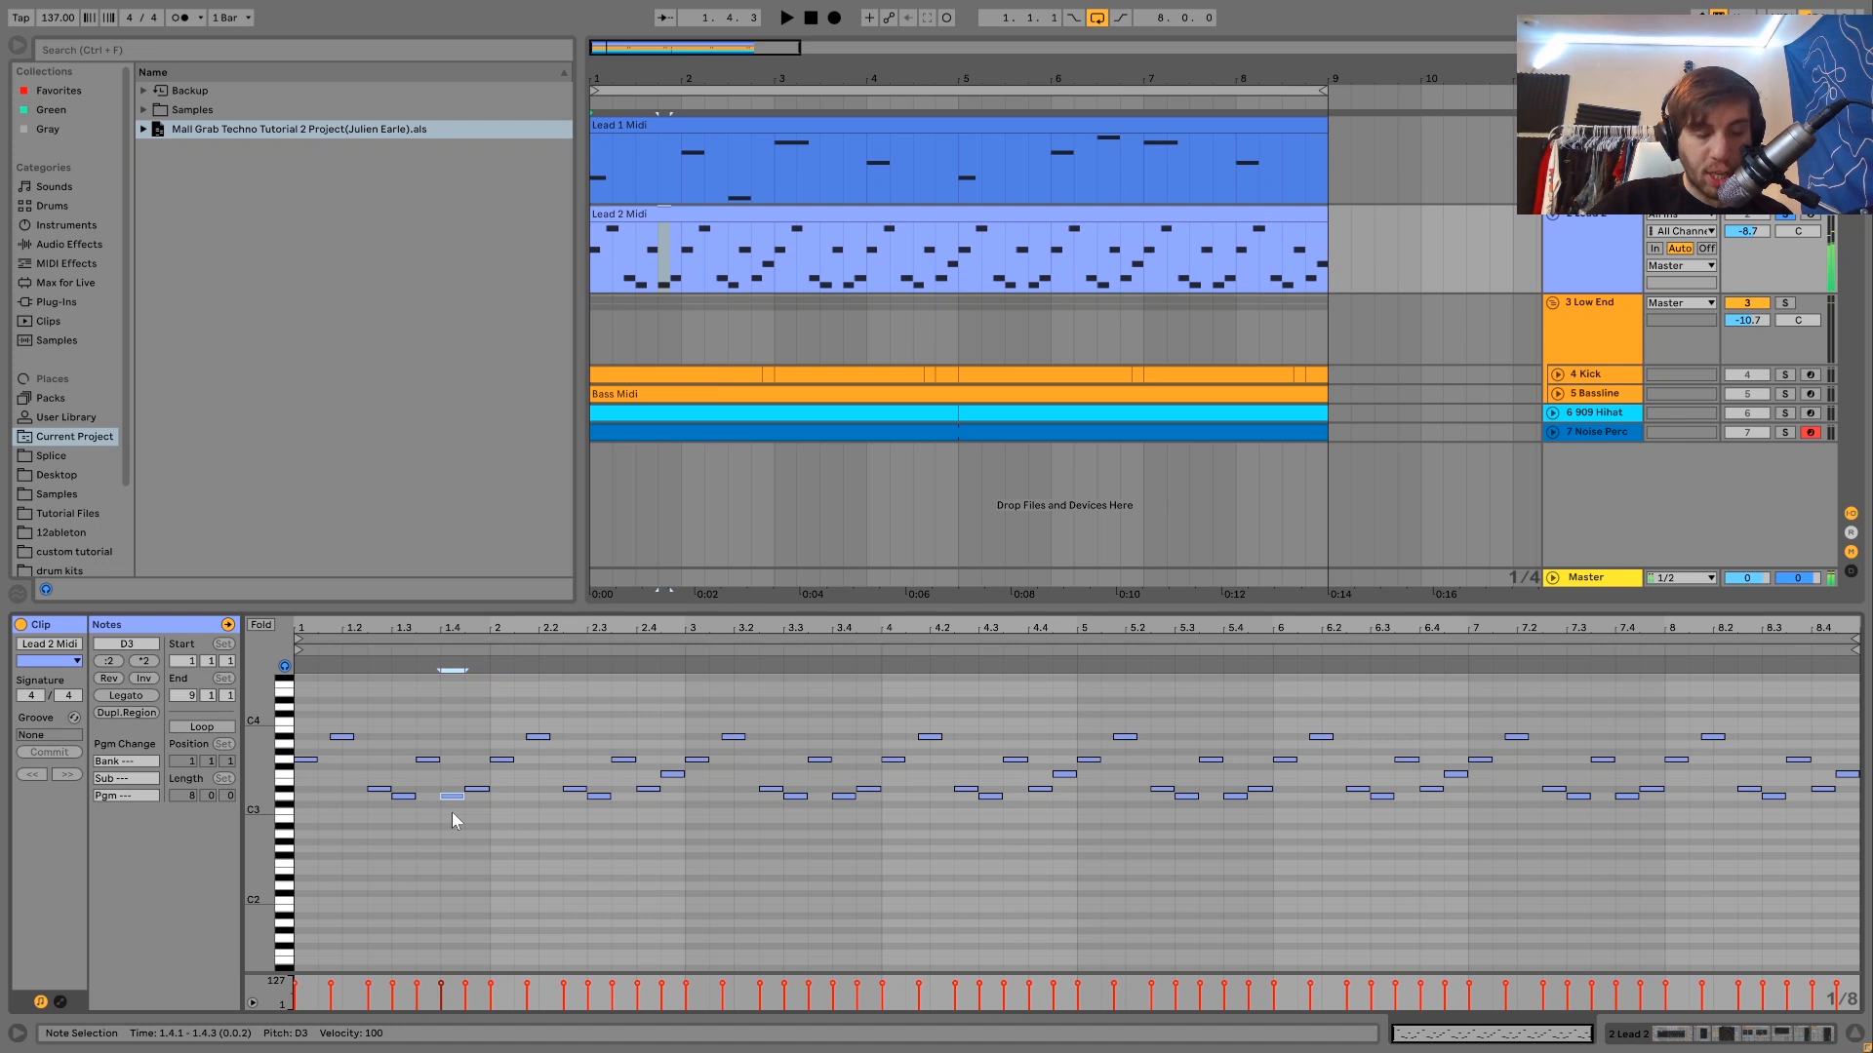
pyautogui.press('space')
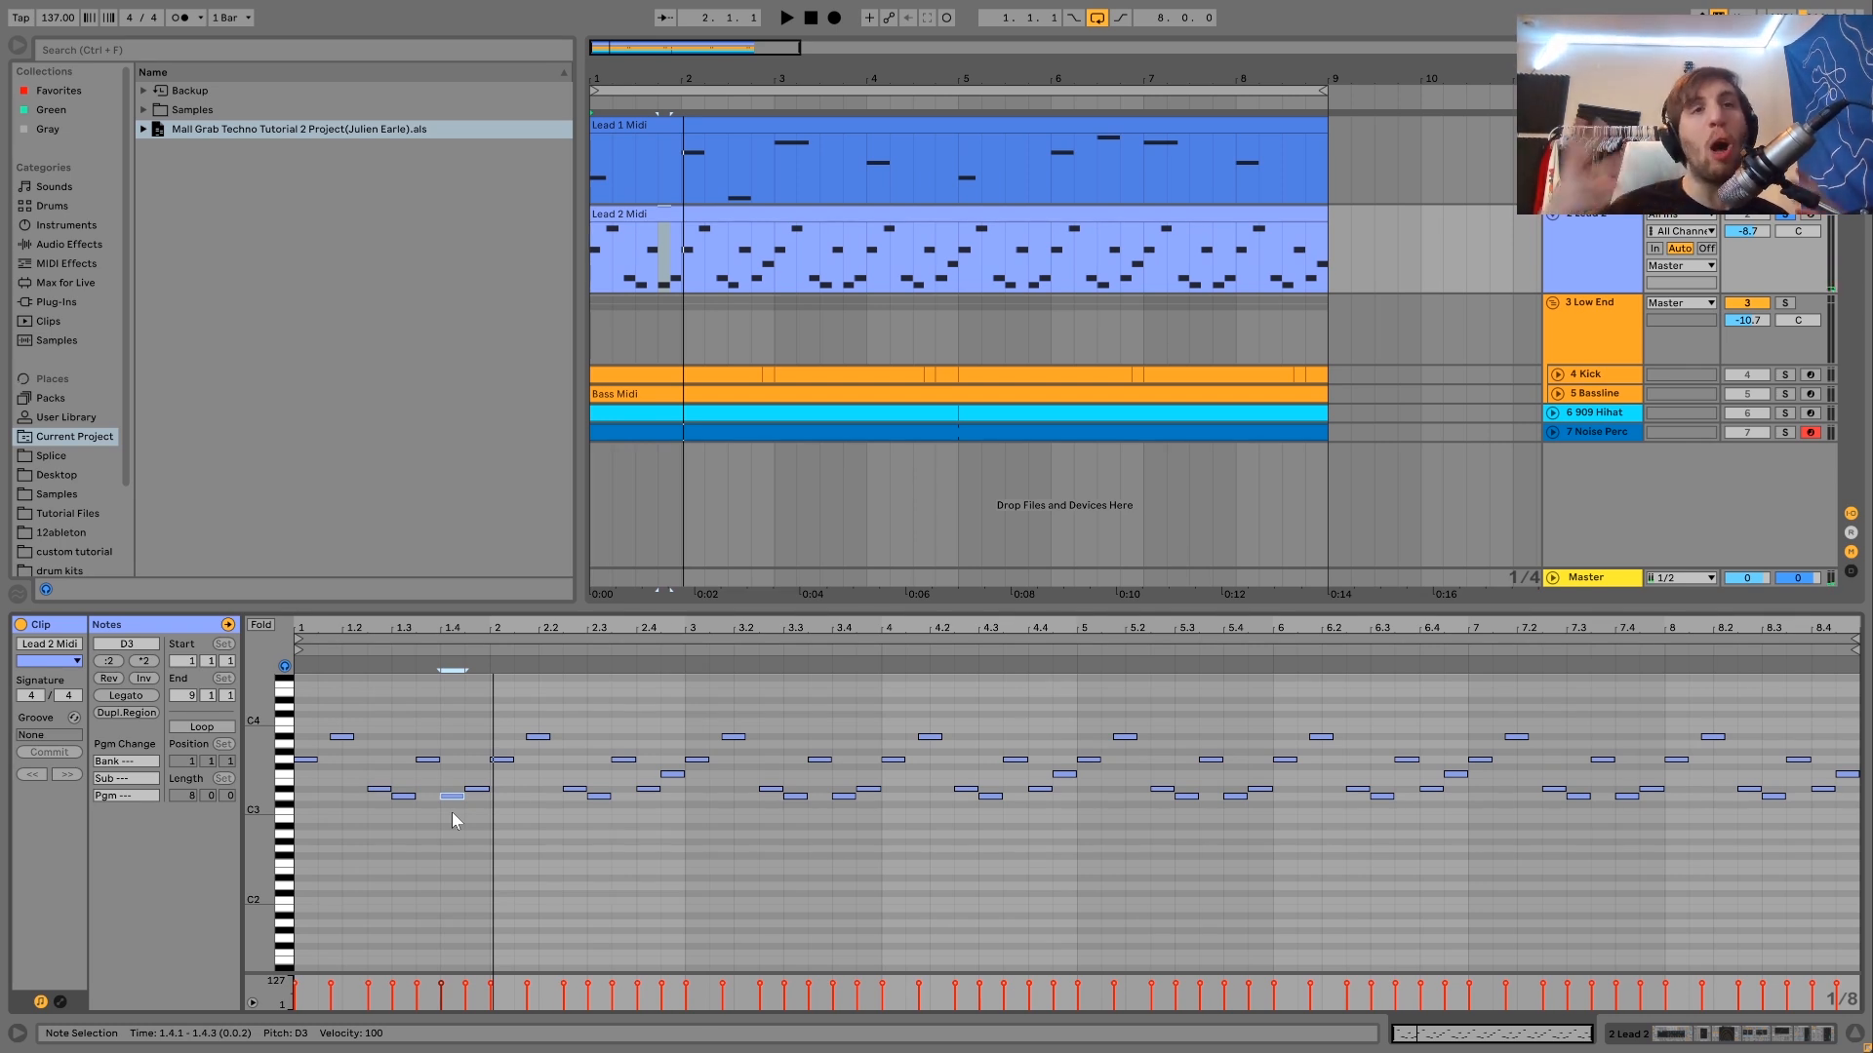
# - Play Lead 2 and pick out the D#3, F3 and G3 notes leading from bar 2 into bar 3
pyautogui.press('space')
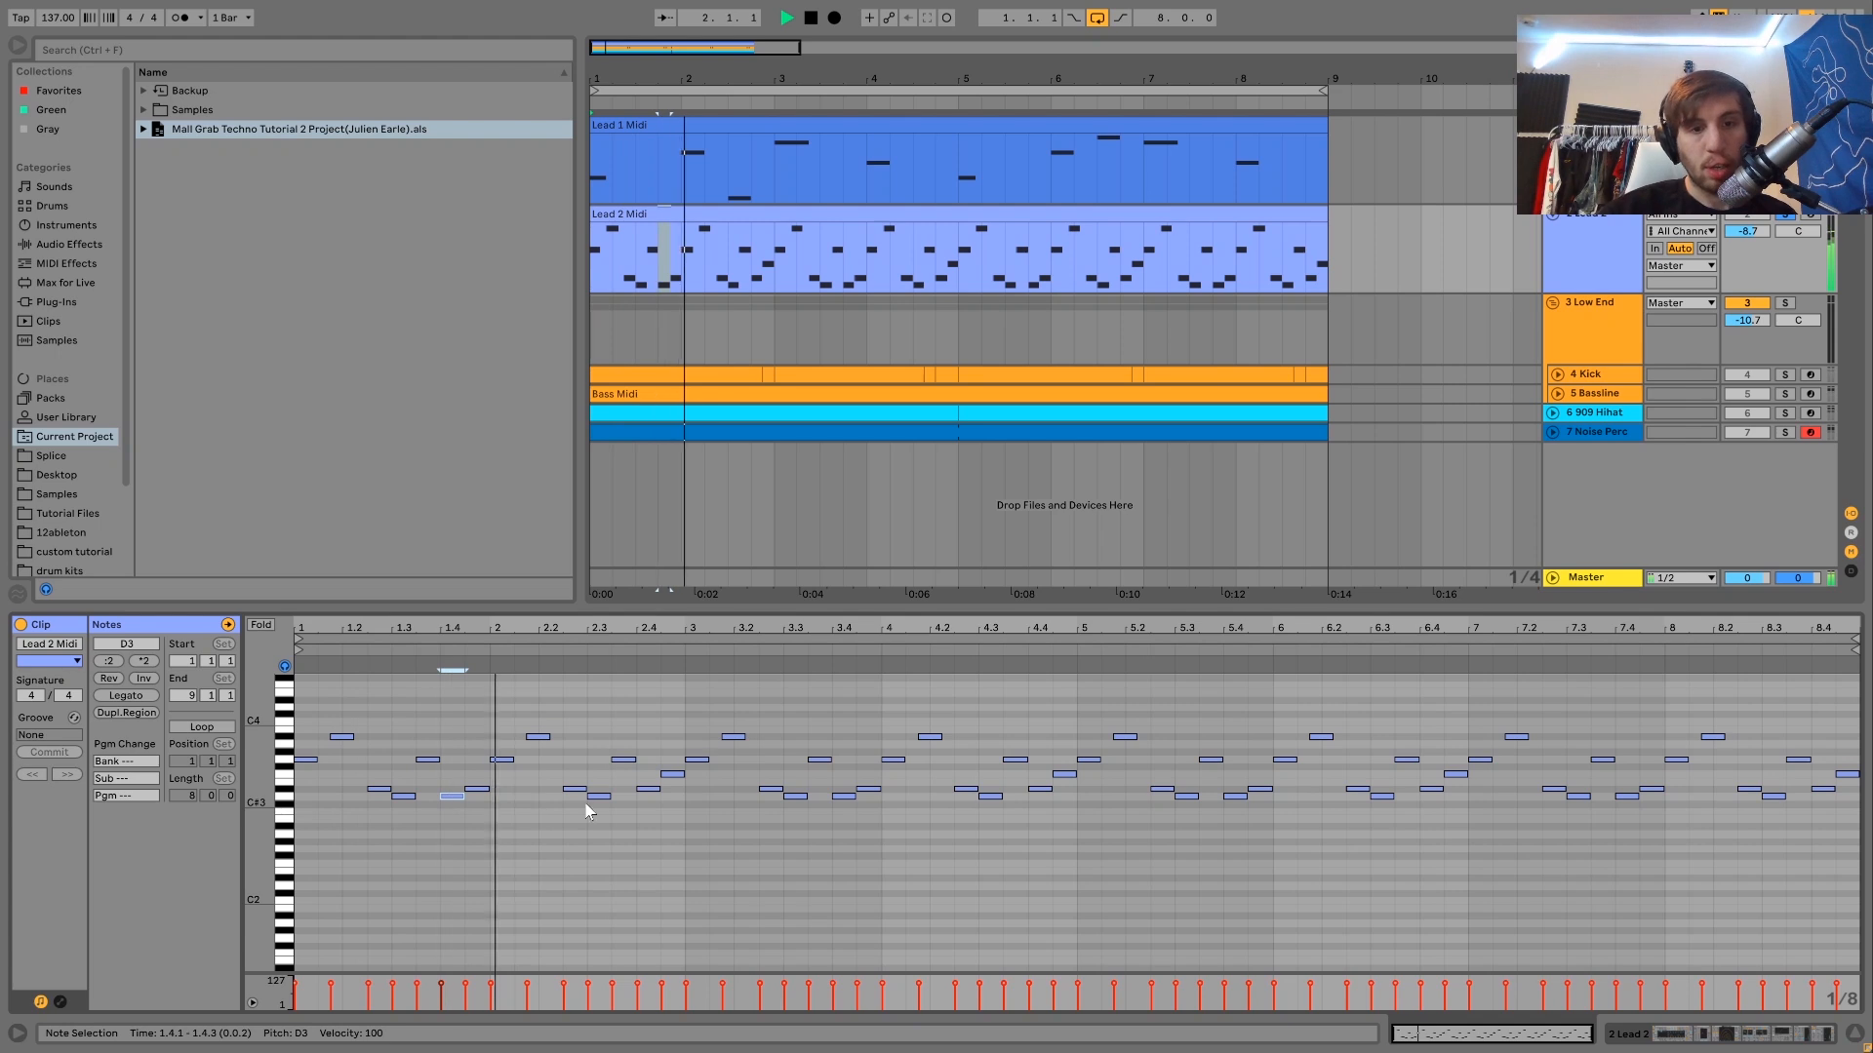
pyautogui.click(648, 788)
pyautogui.click(673, 773)
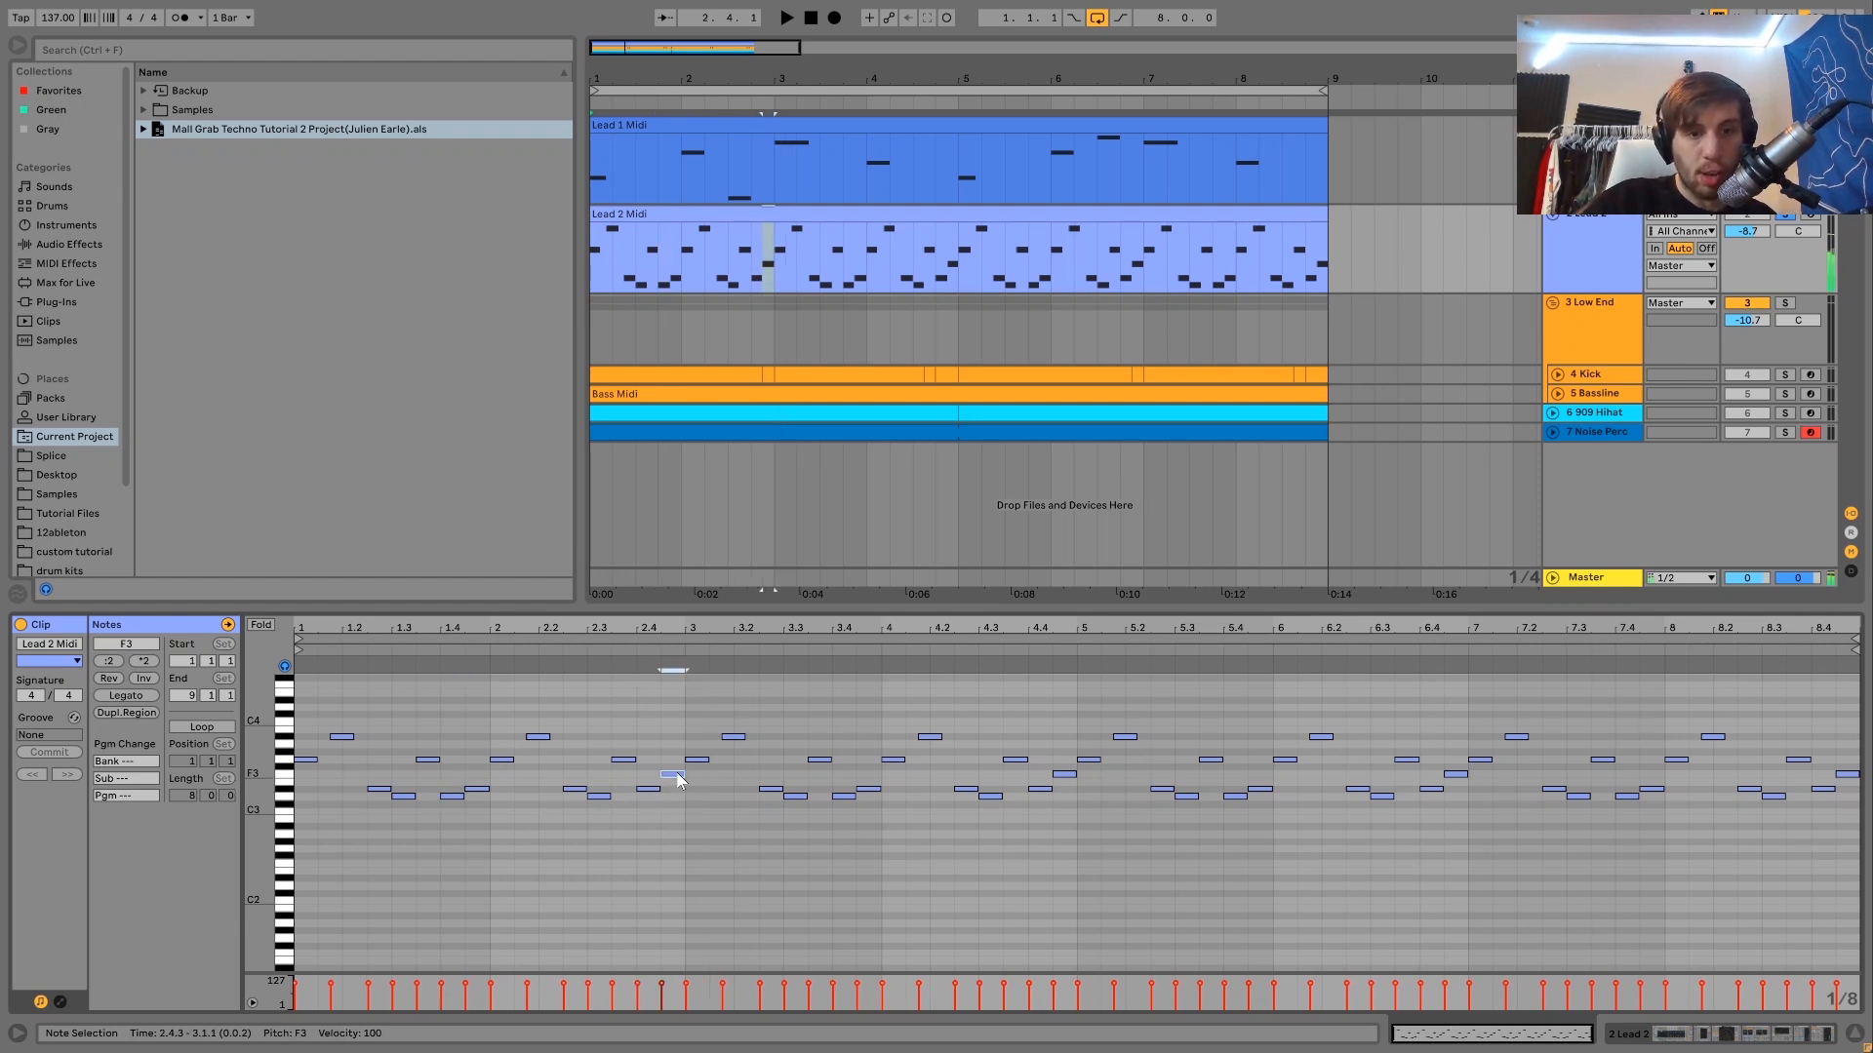
pyautogui.click(700, 761)
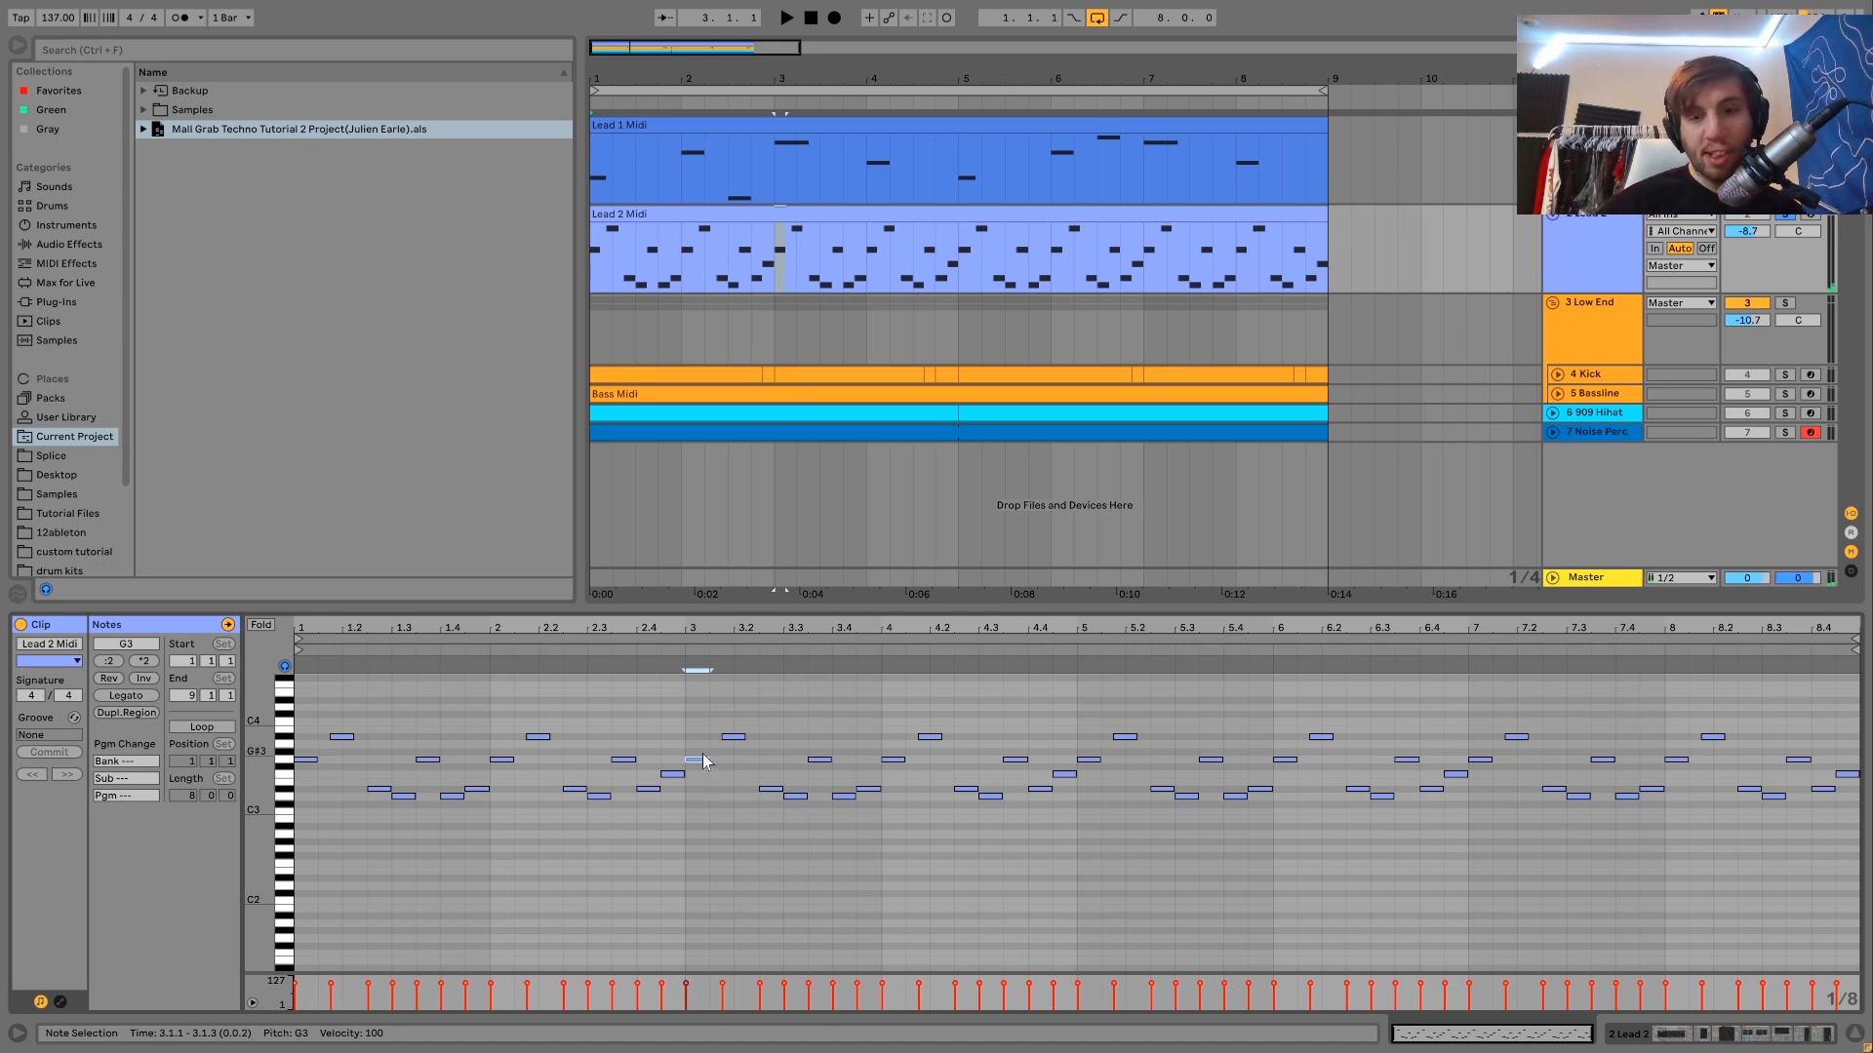
pyautogui.press('space')
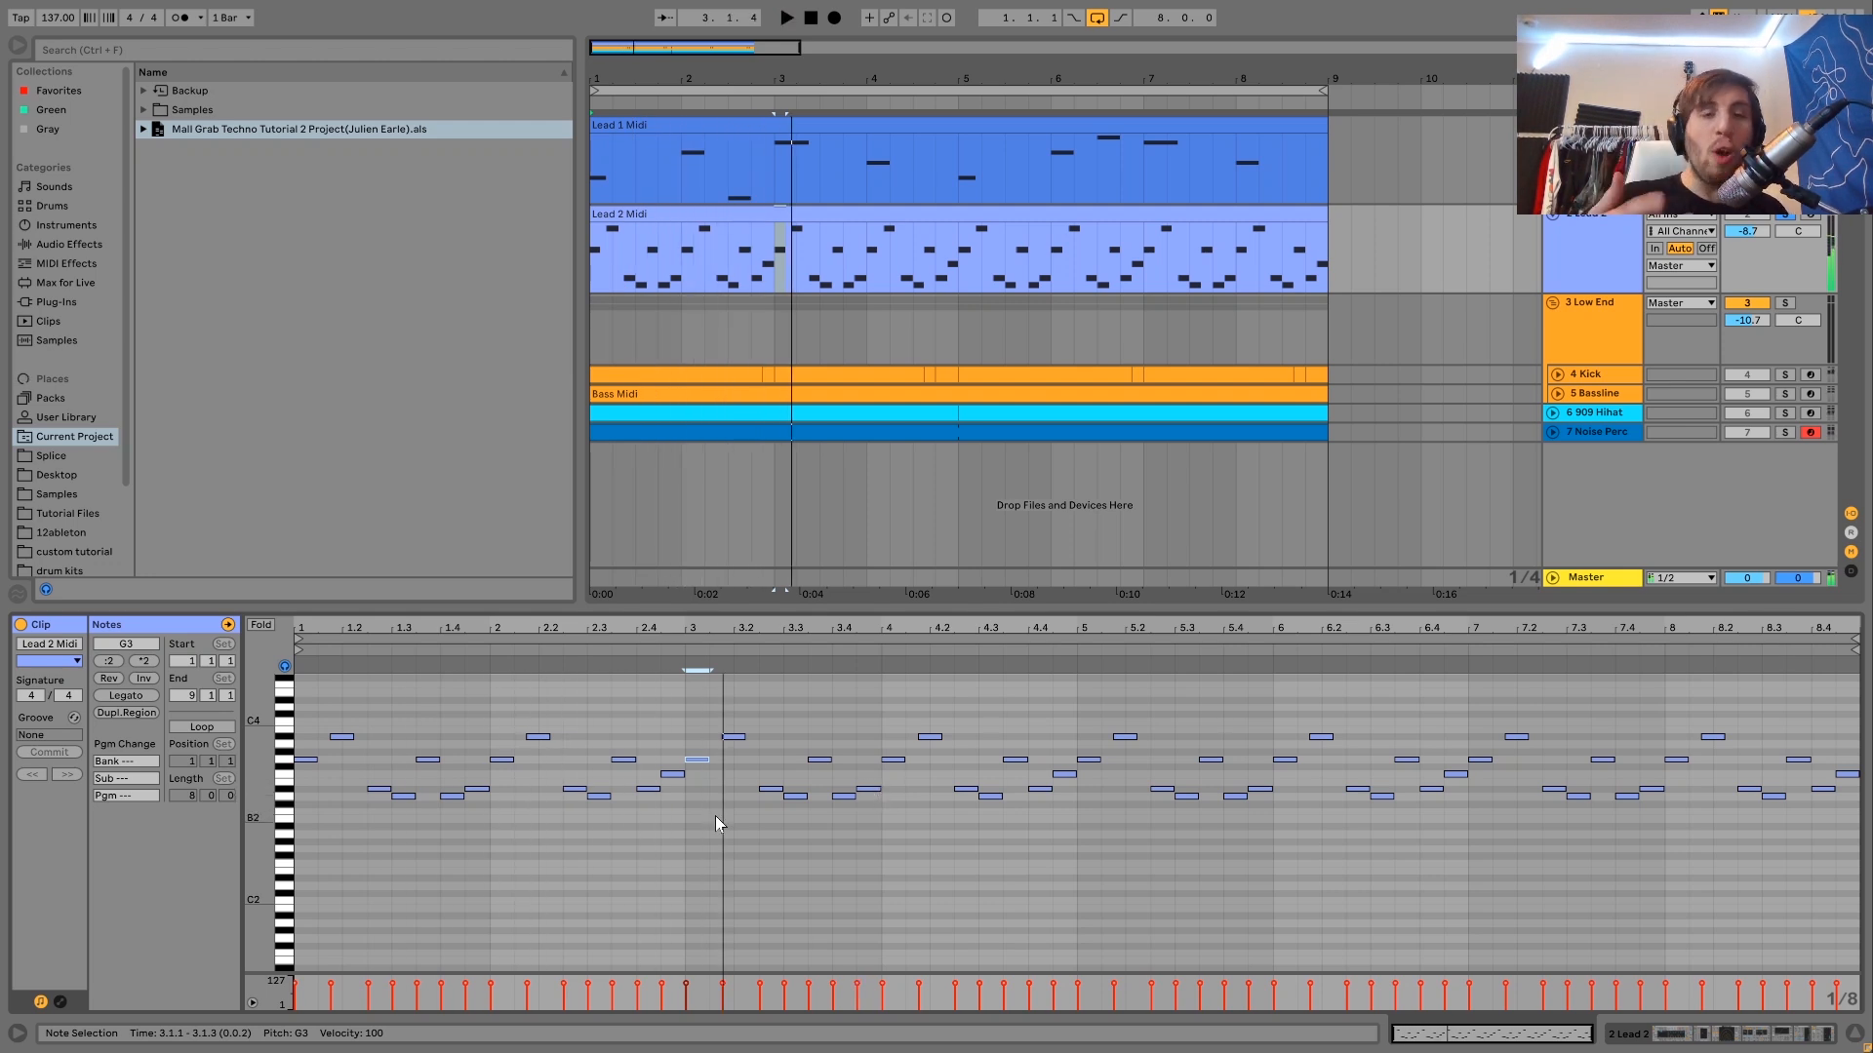
# - Display Lead 2's device chain, examine Analog's Osc1 and Osc2 pulse width settings, and audition the synth
pyautogui.click(1656, 1041)
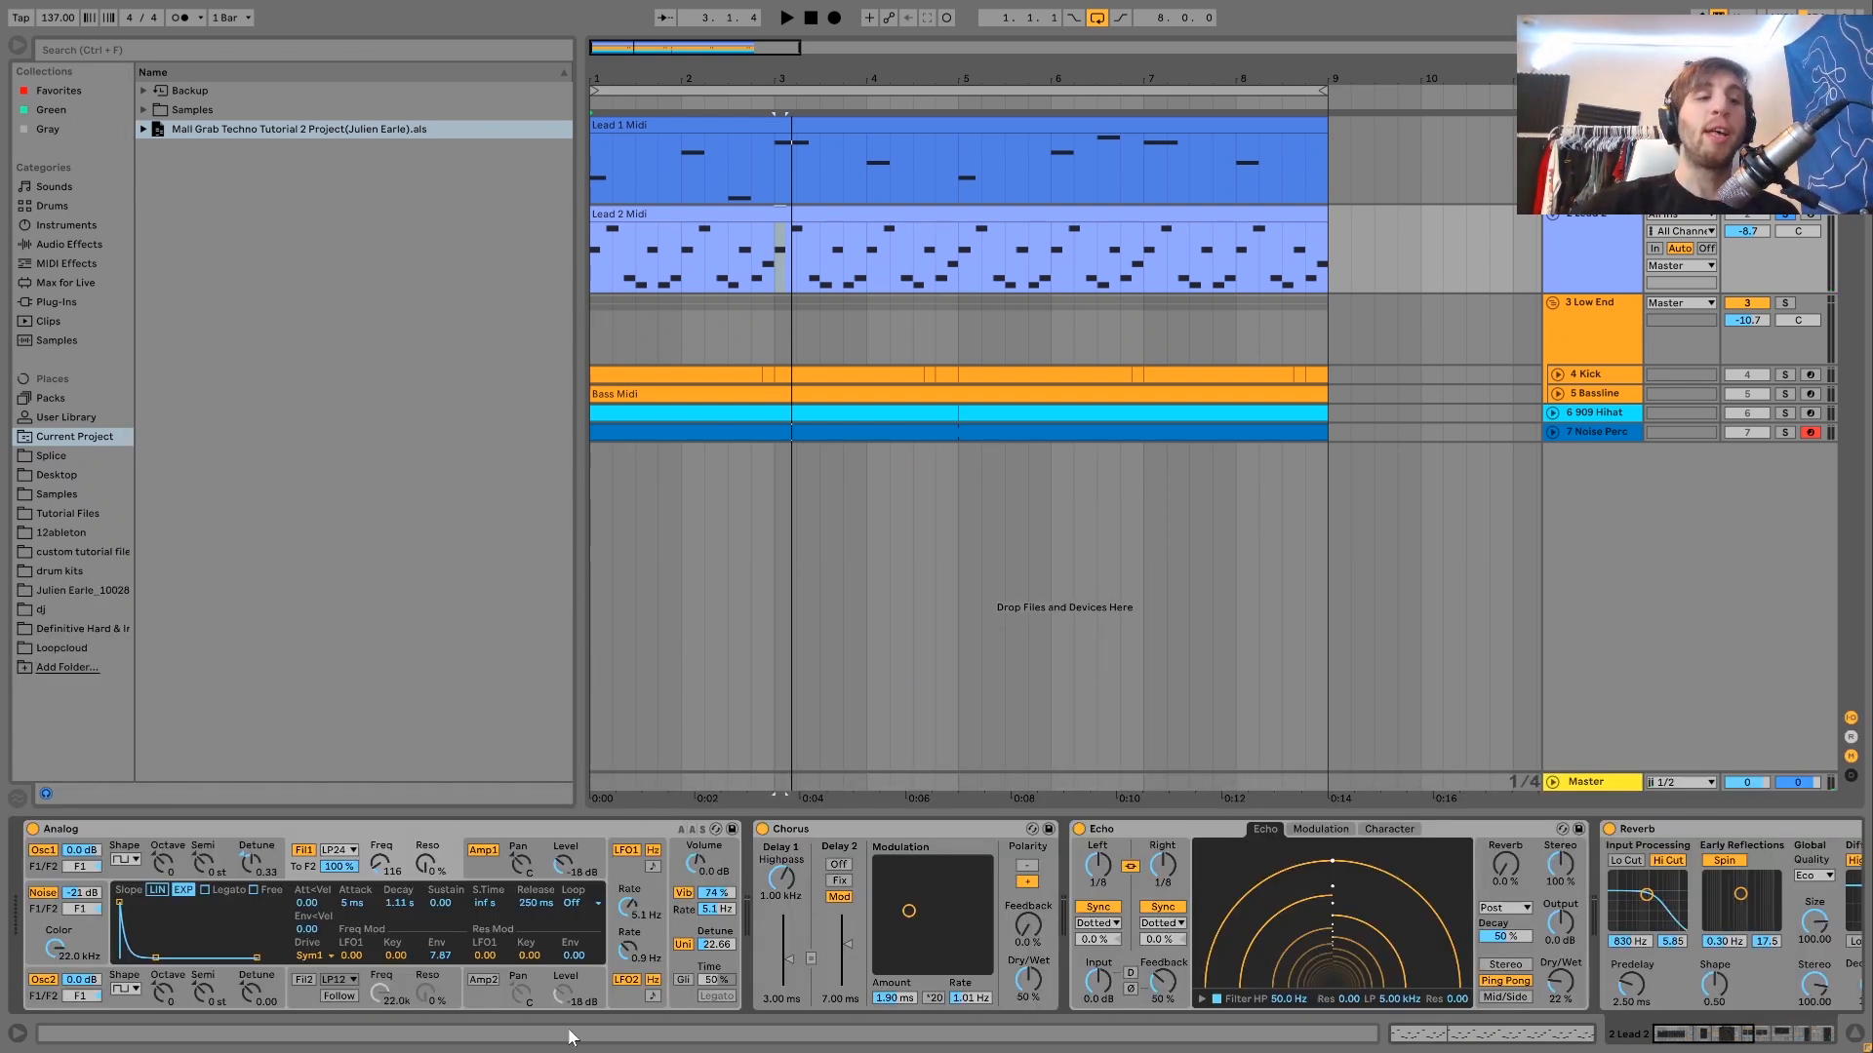
pyautogui.click(179, 848)
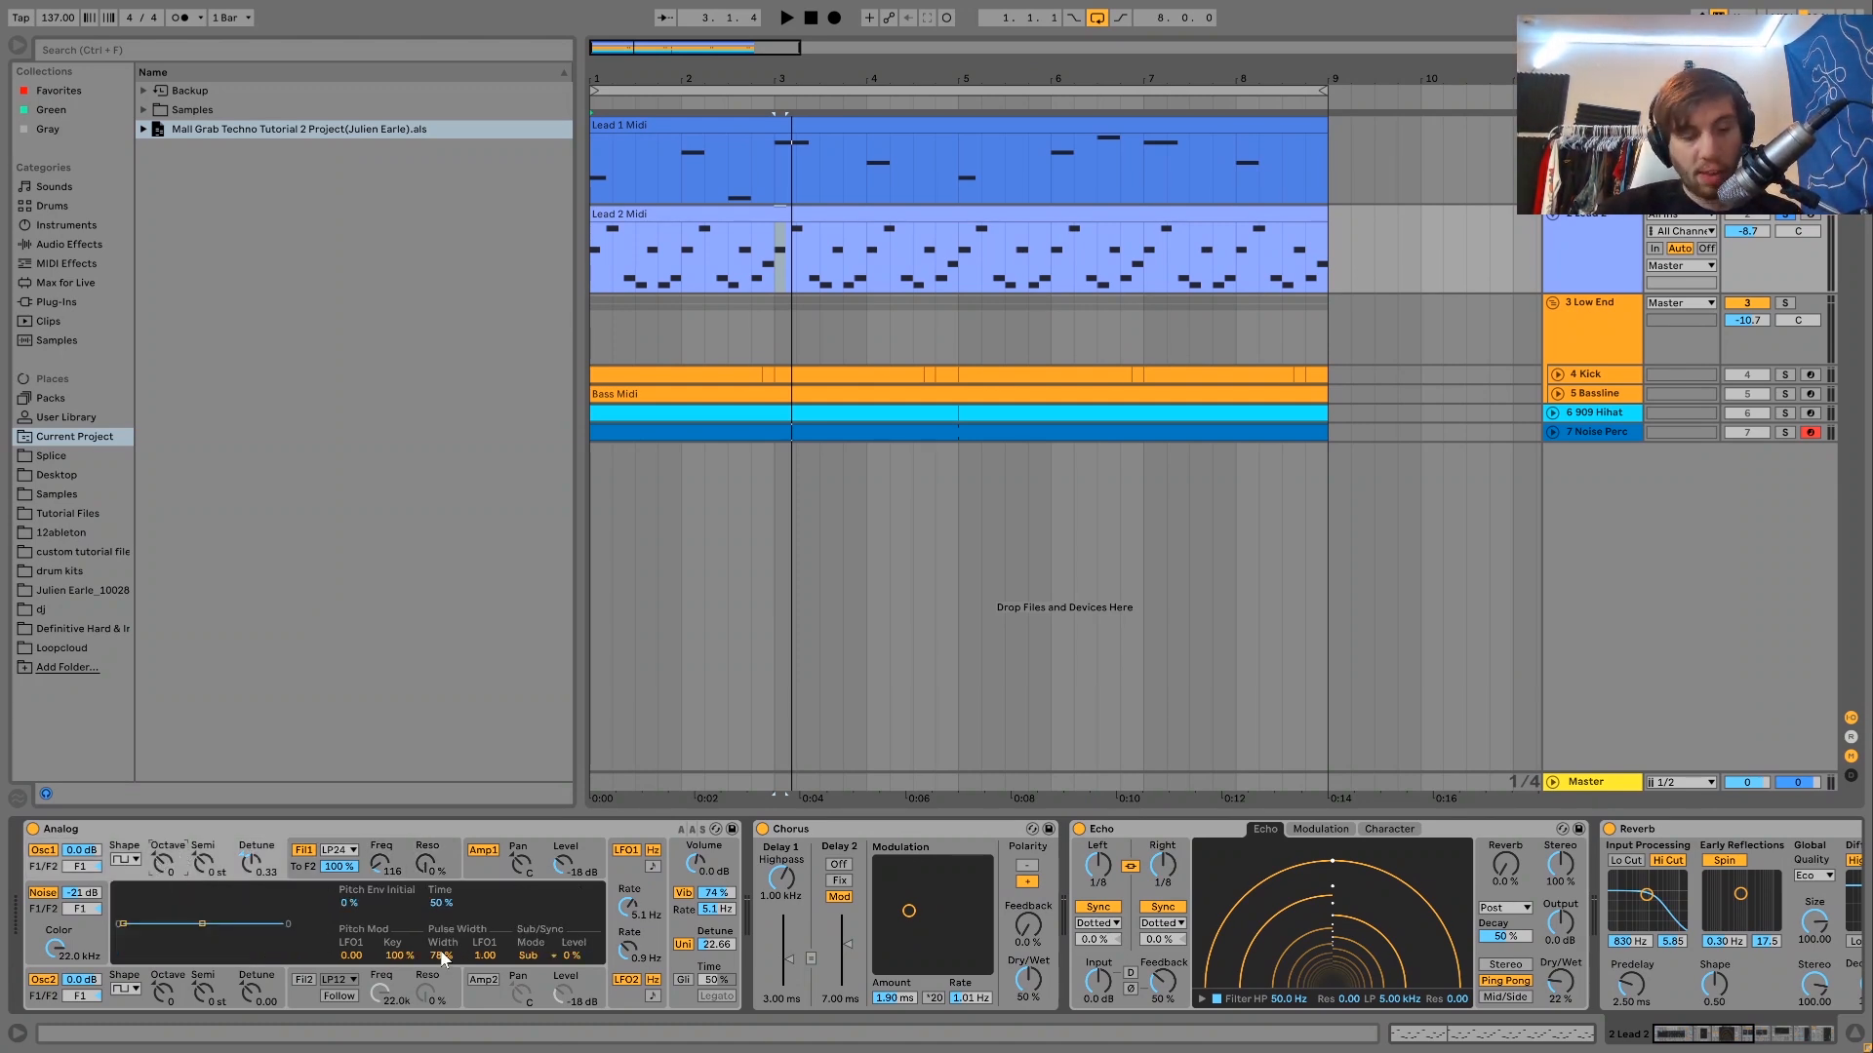
pyautogui.click(259, 981)
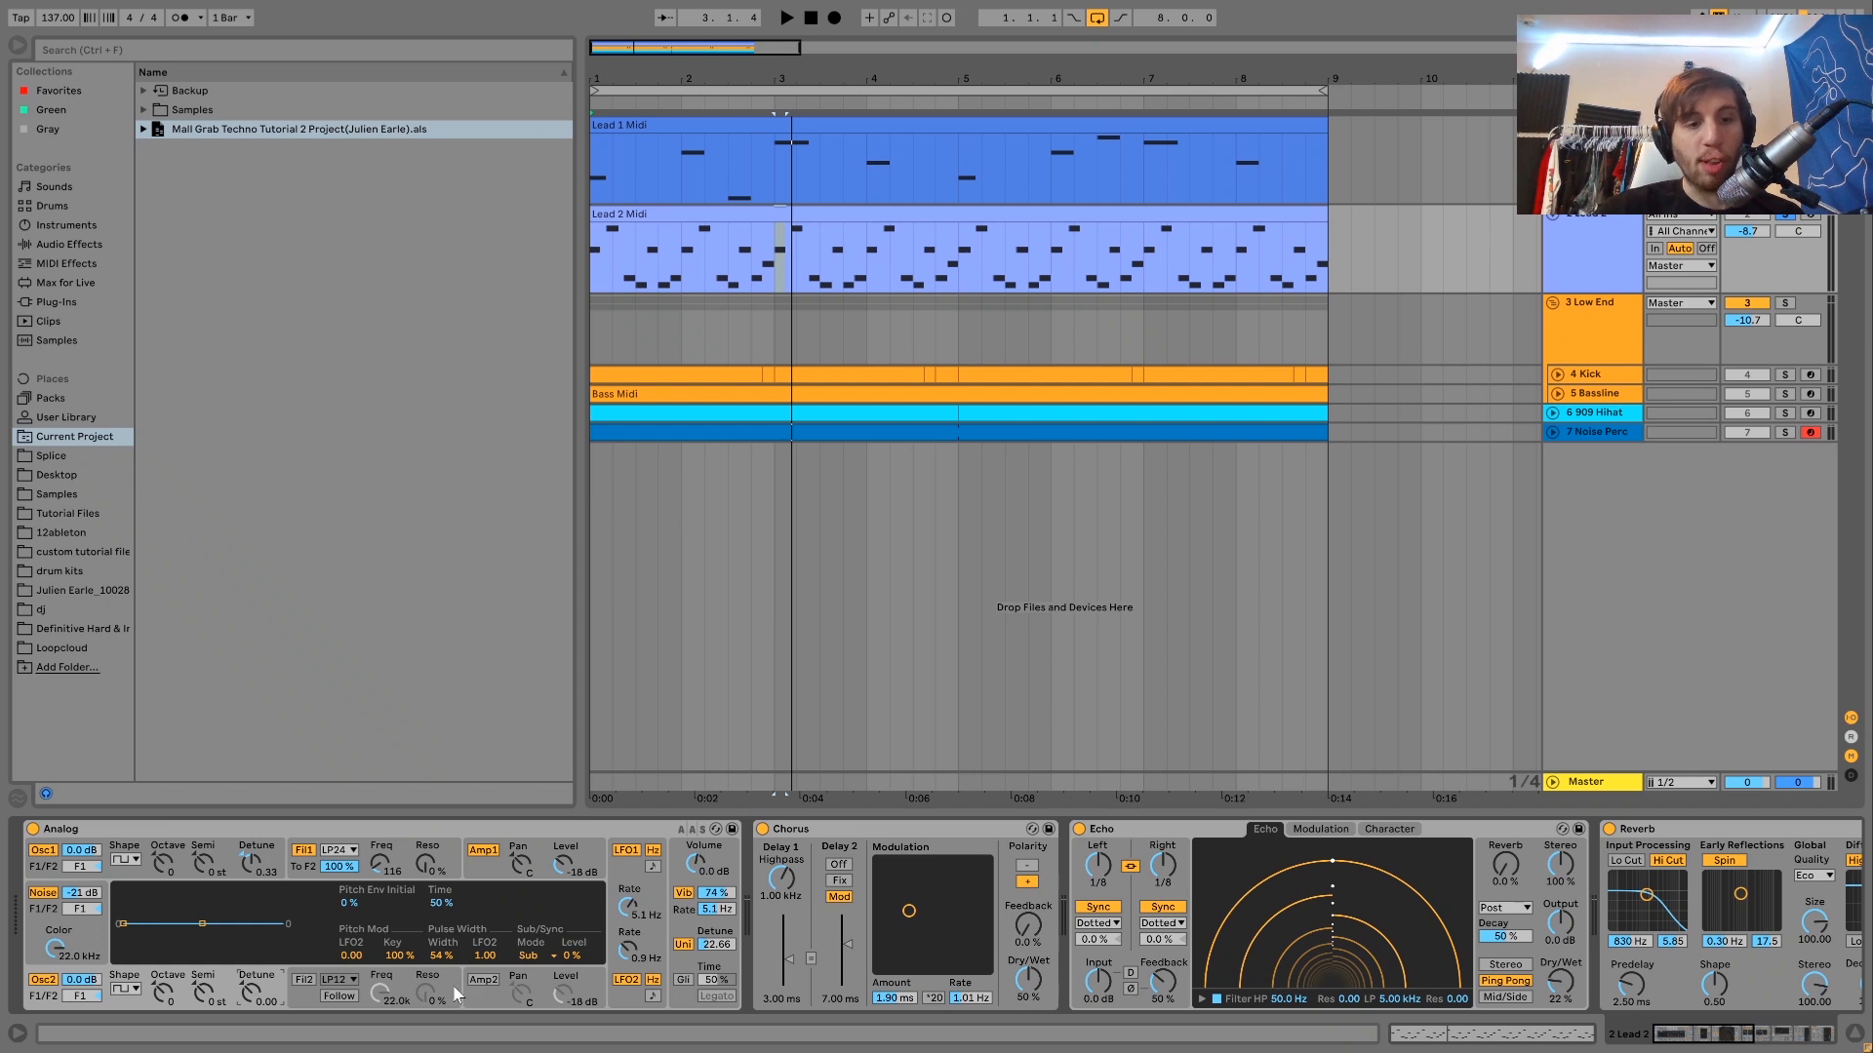
pyautogui.click(231, 841)
pyautogui.press('space')
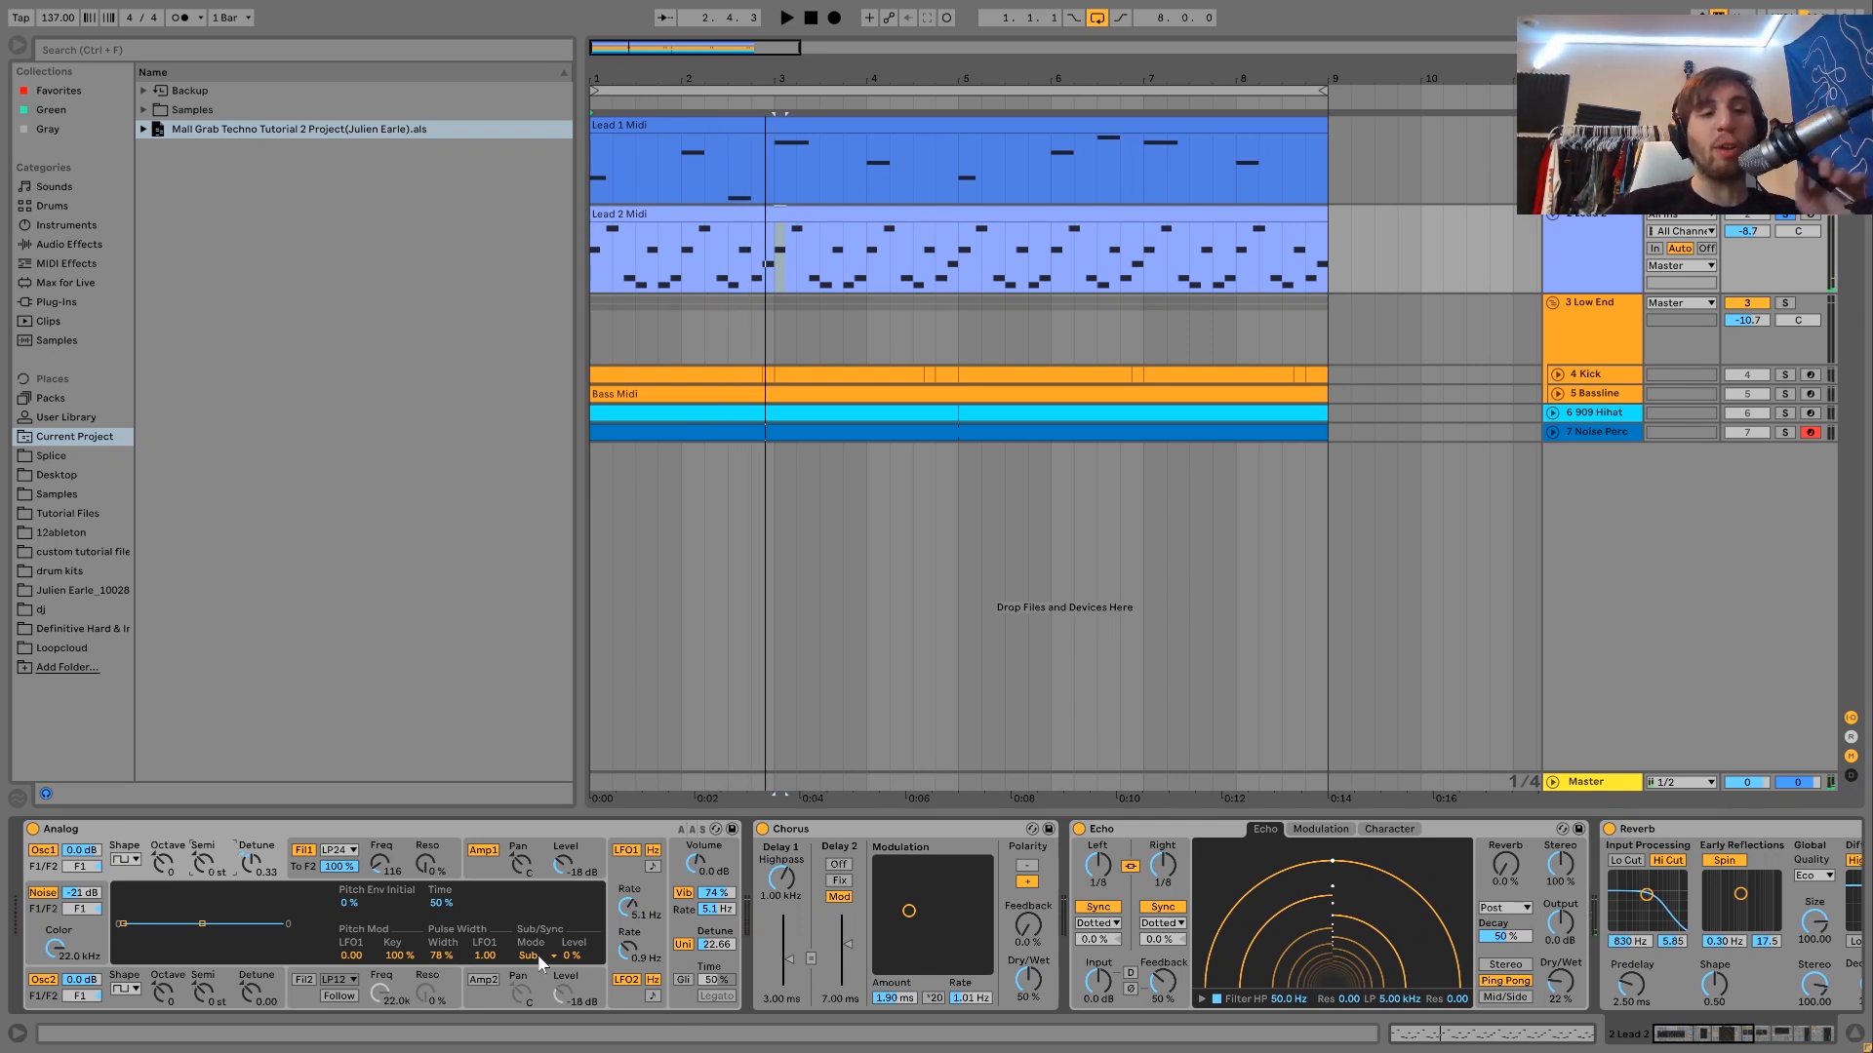
# - Audition Lead 2 in several short passes while examining the oscillator settings in Analog
pyautogui.press('space')
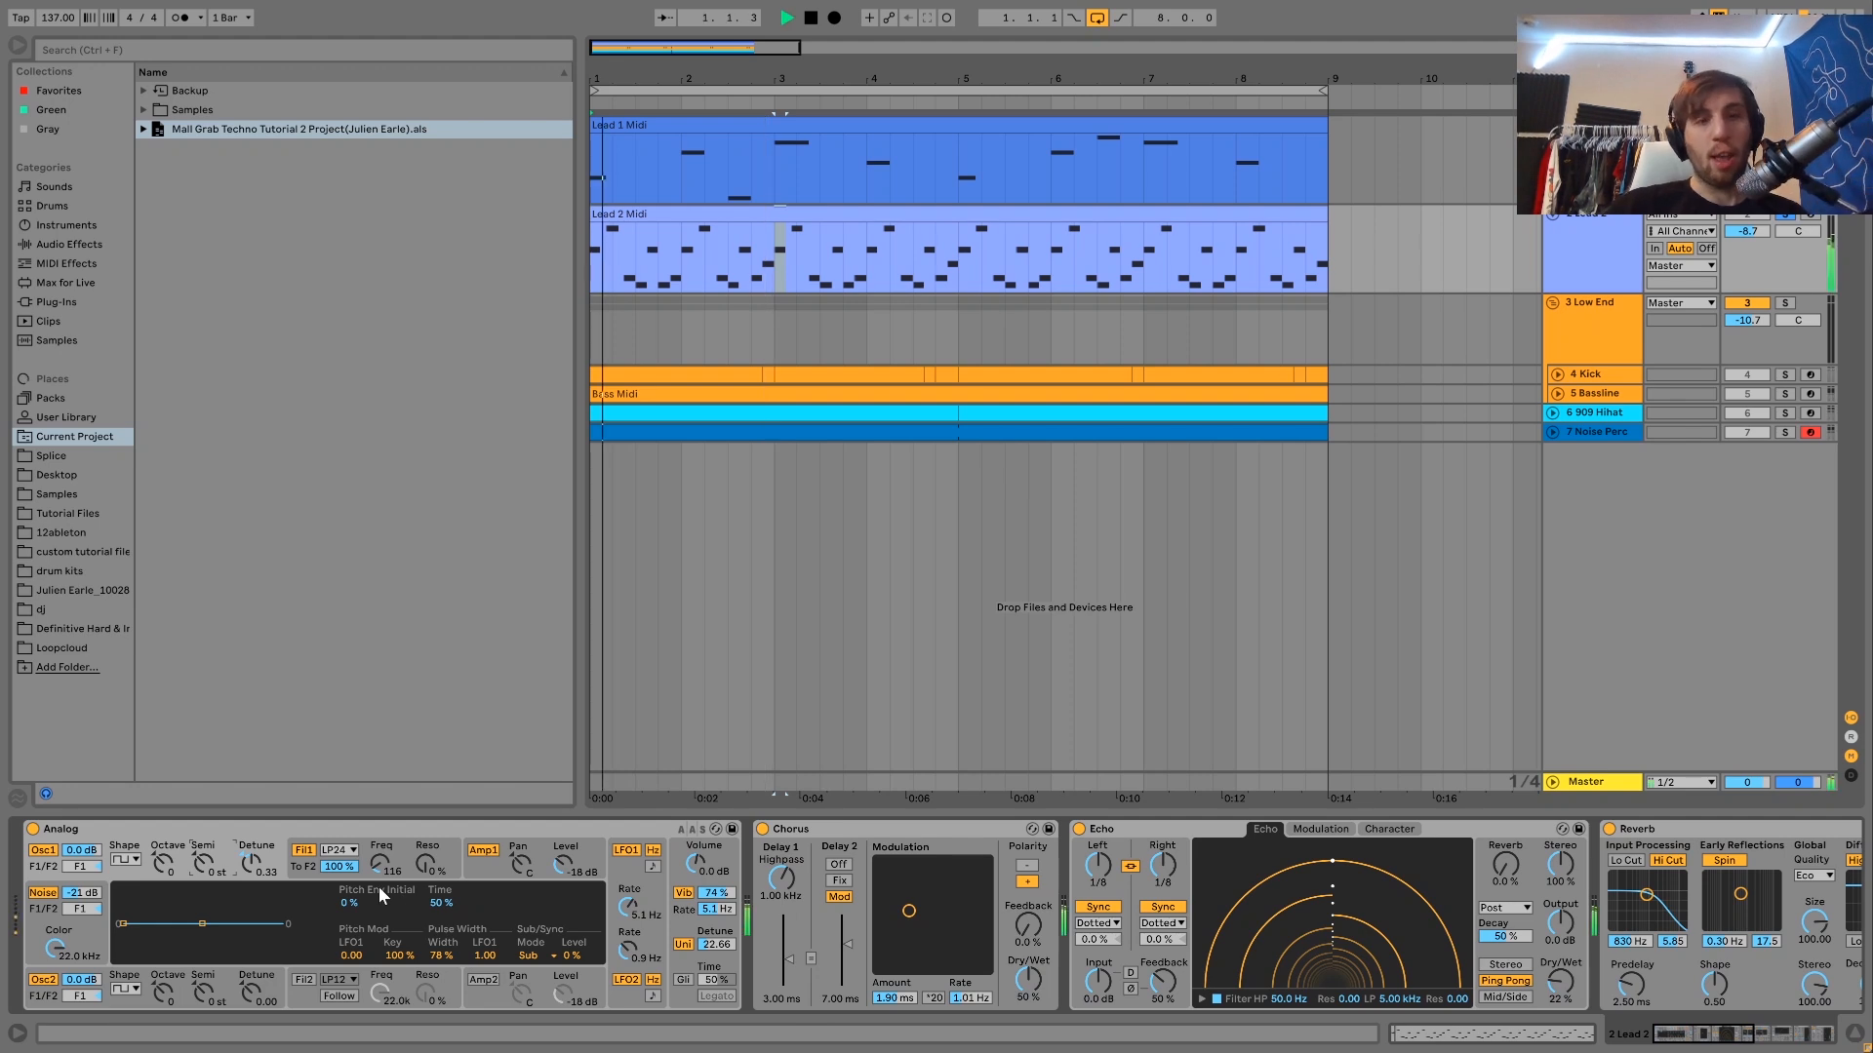
pyautogui.press('space')
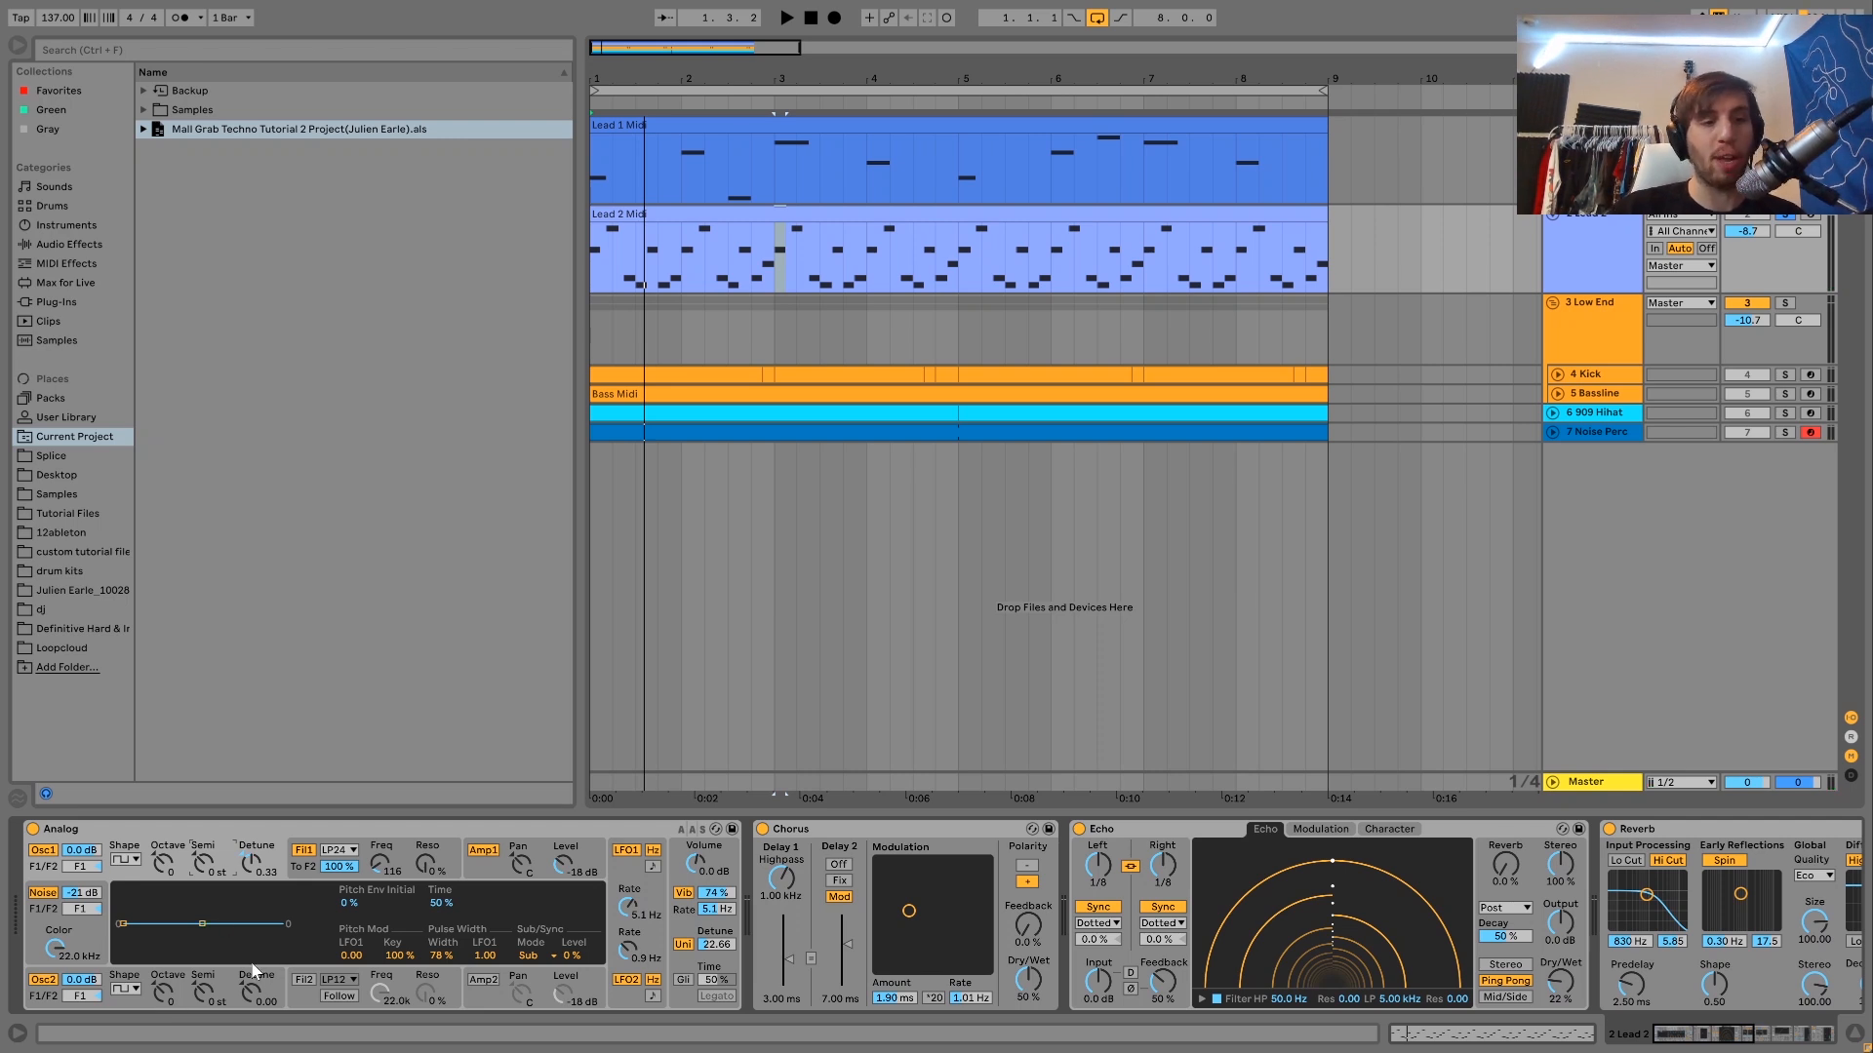
pyautogui.press('space')
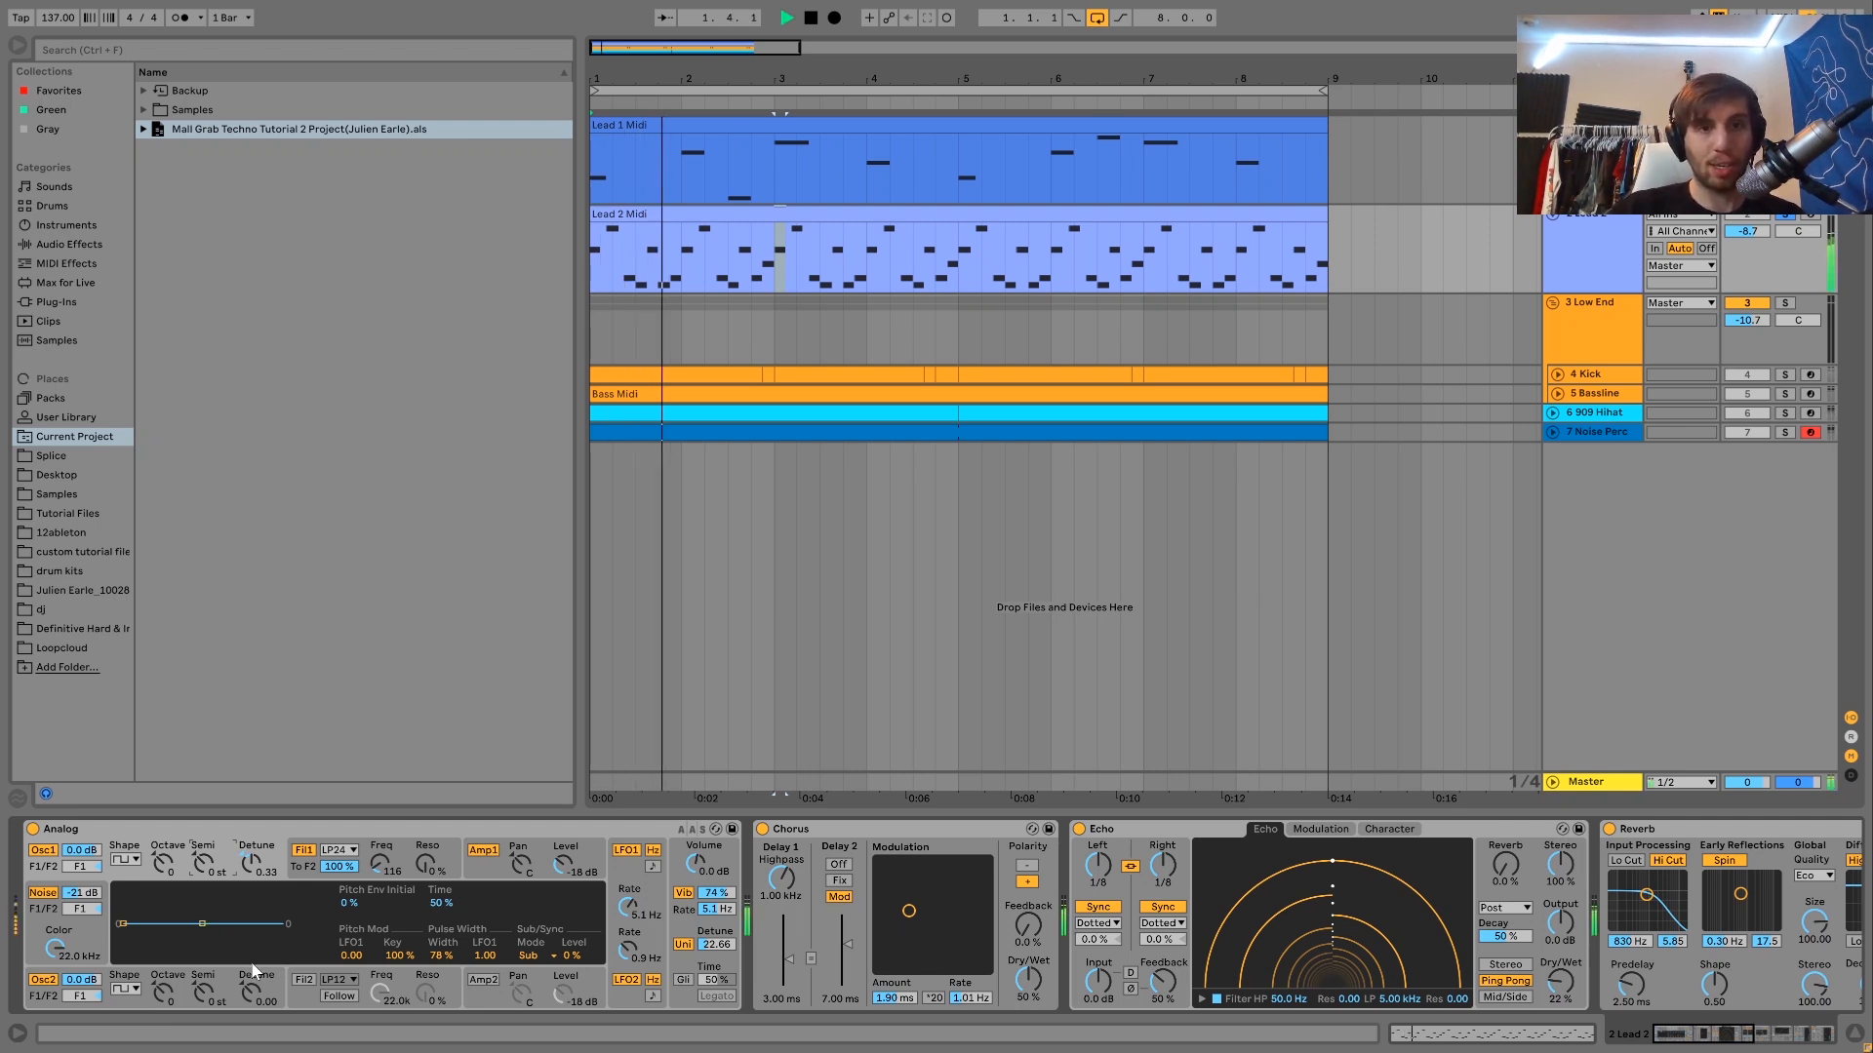
pyautogui.press('space')
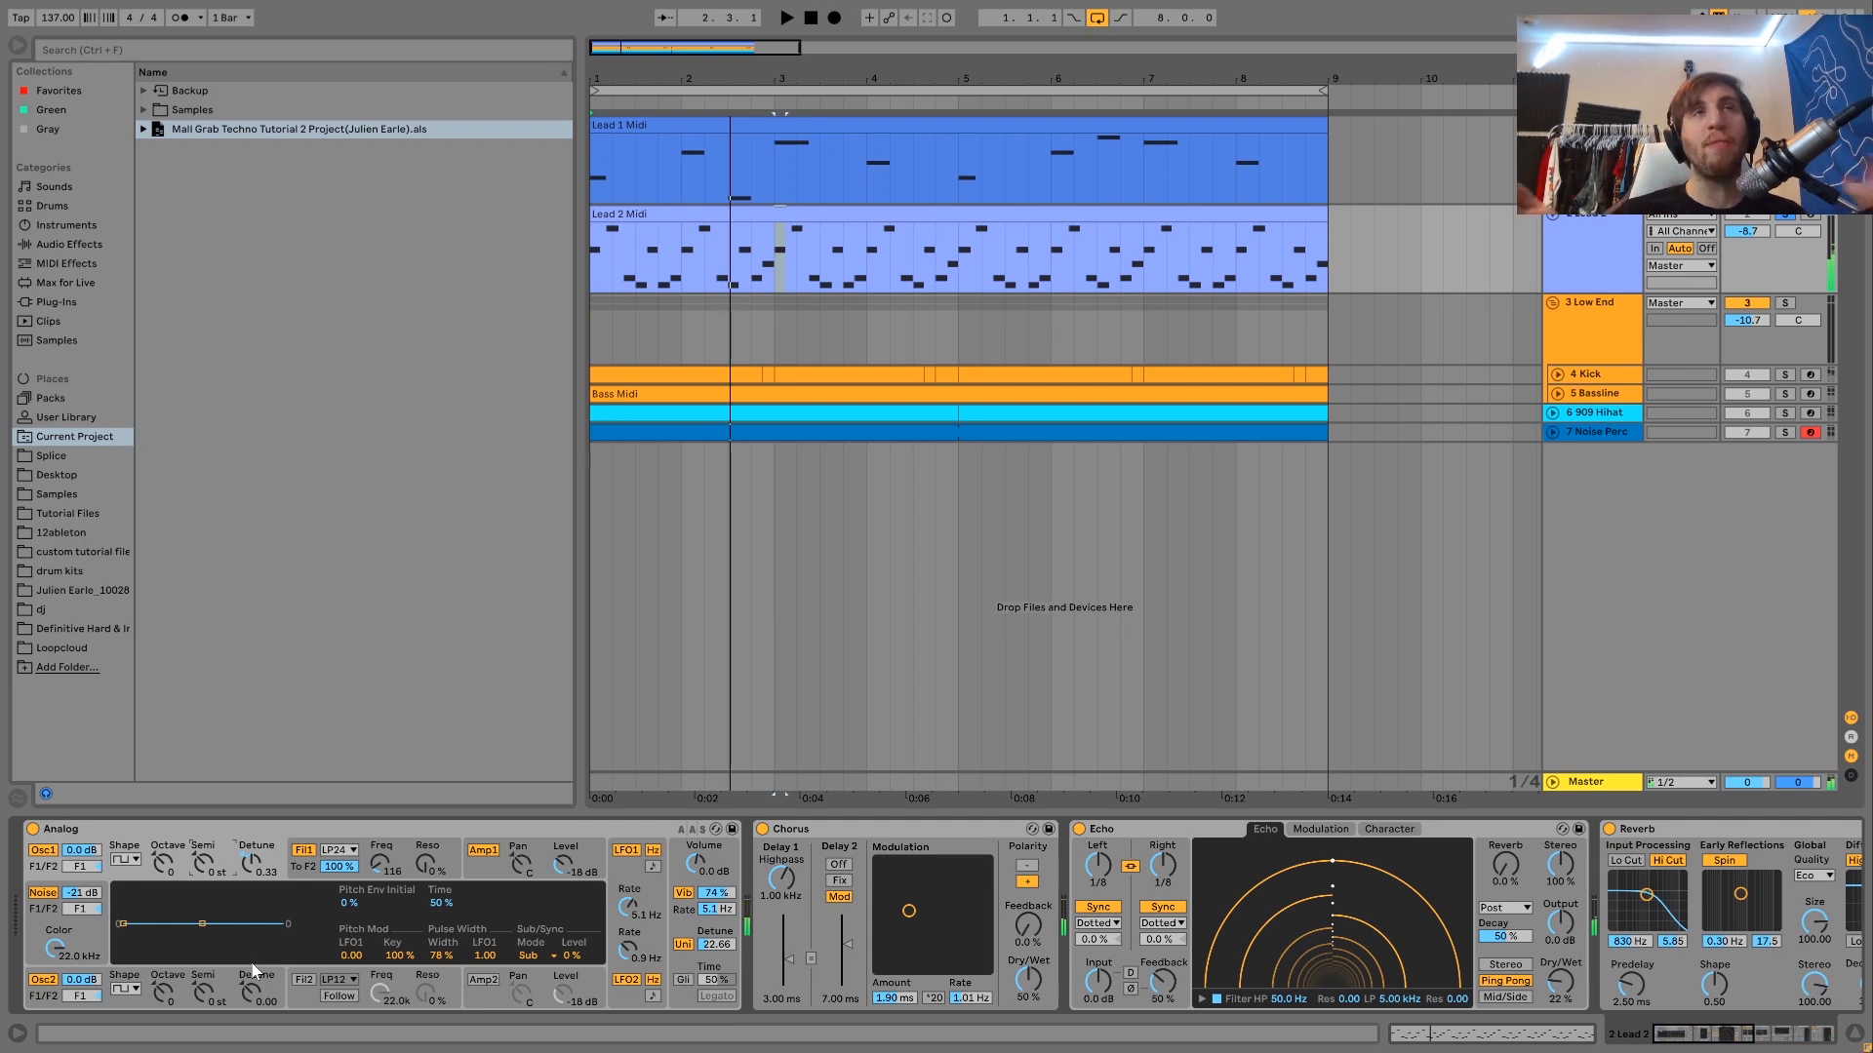
pyautogui.press('space')
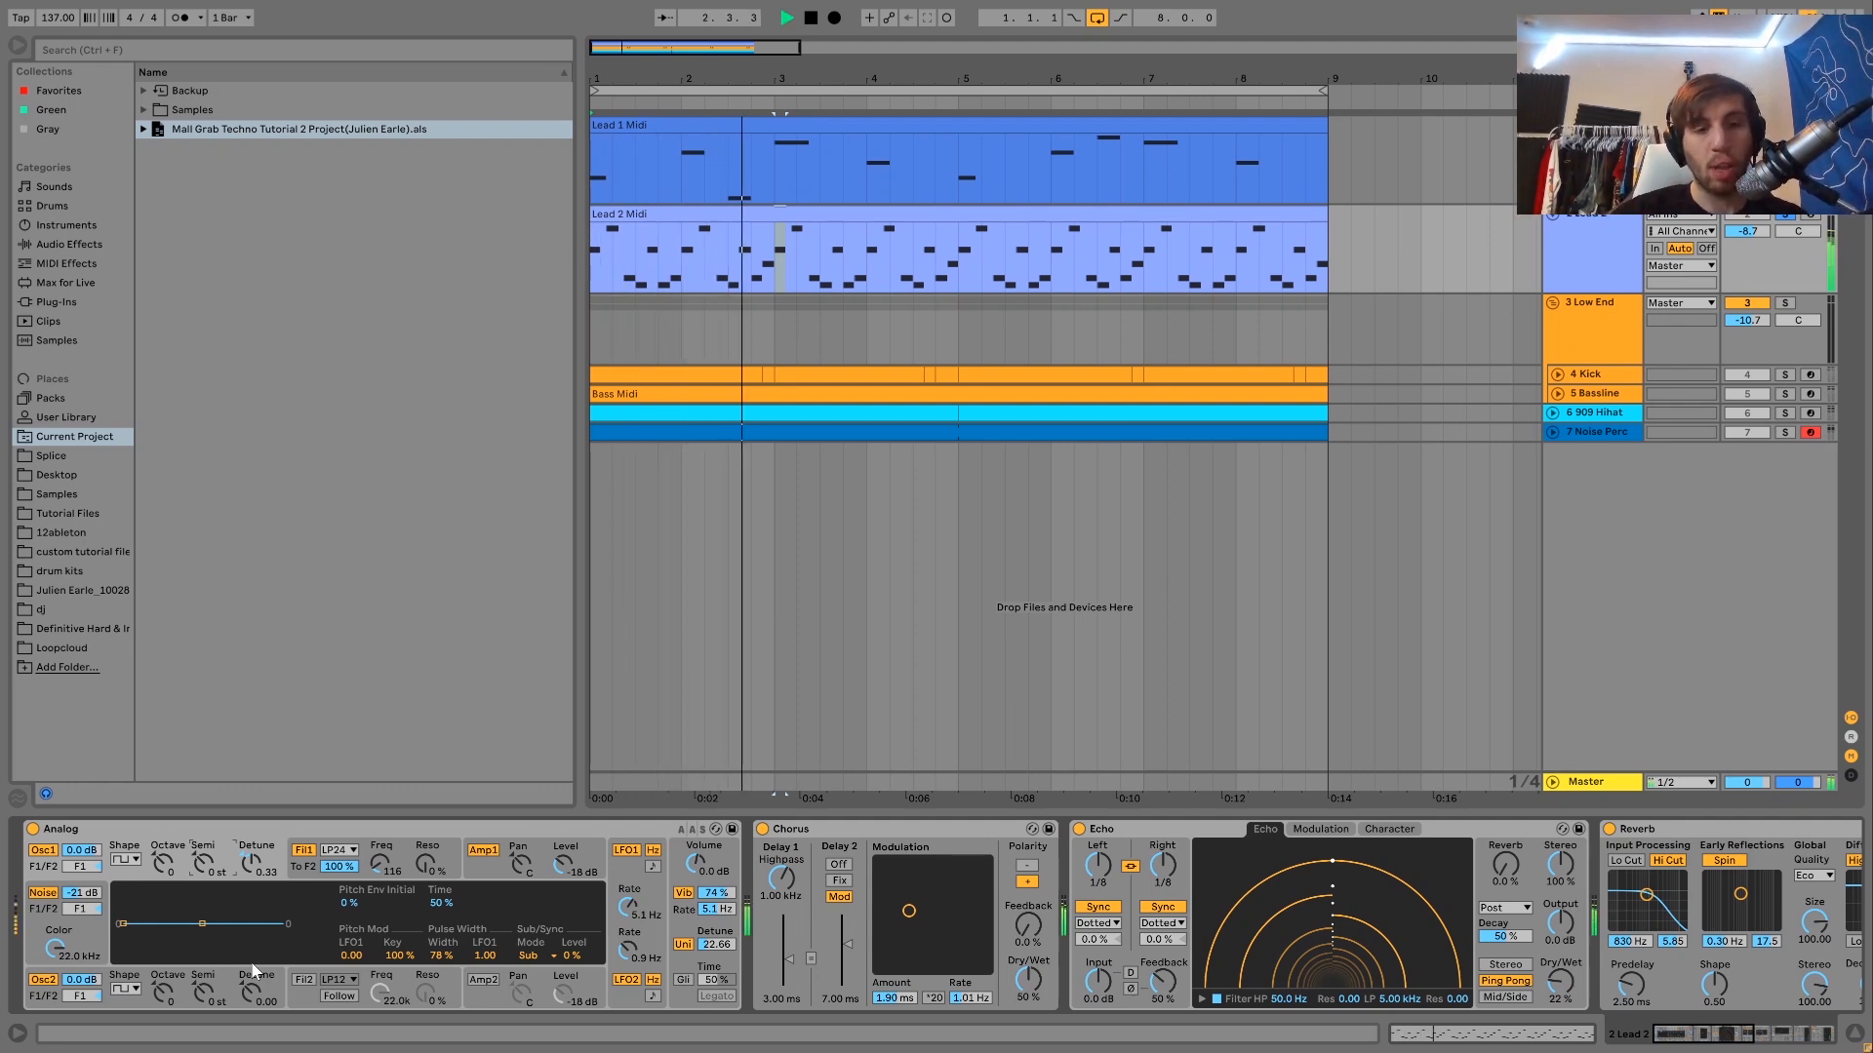
pyautogui.press('space')
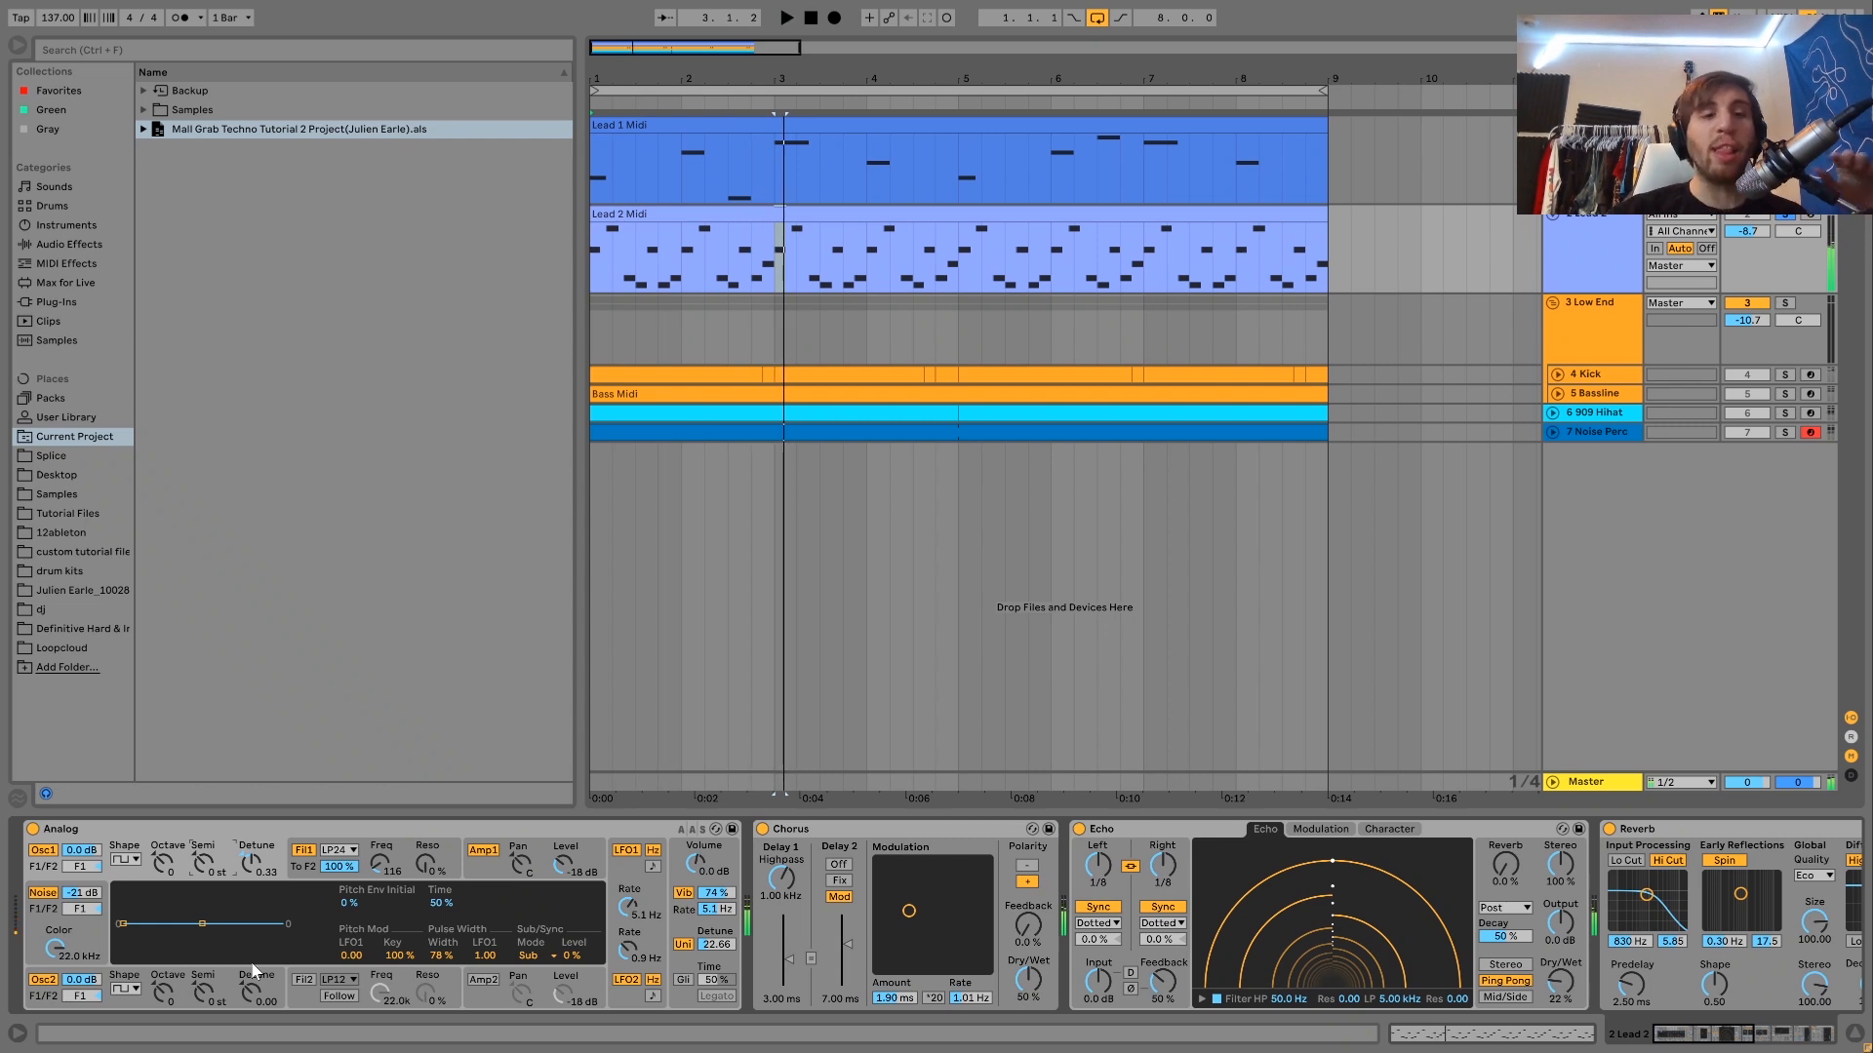
# - Compare the LFO waveforms in Analog with the Osc1 and Osc2 pulse width settings
pyautogui.click(614, 883)
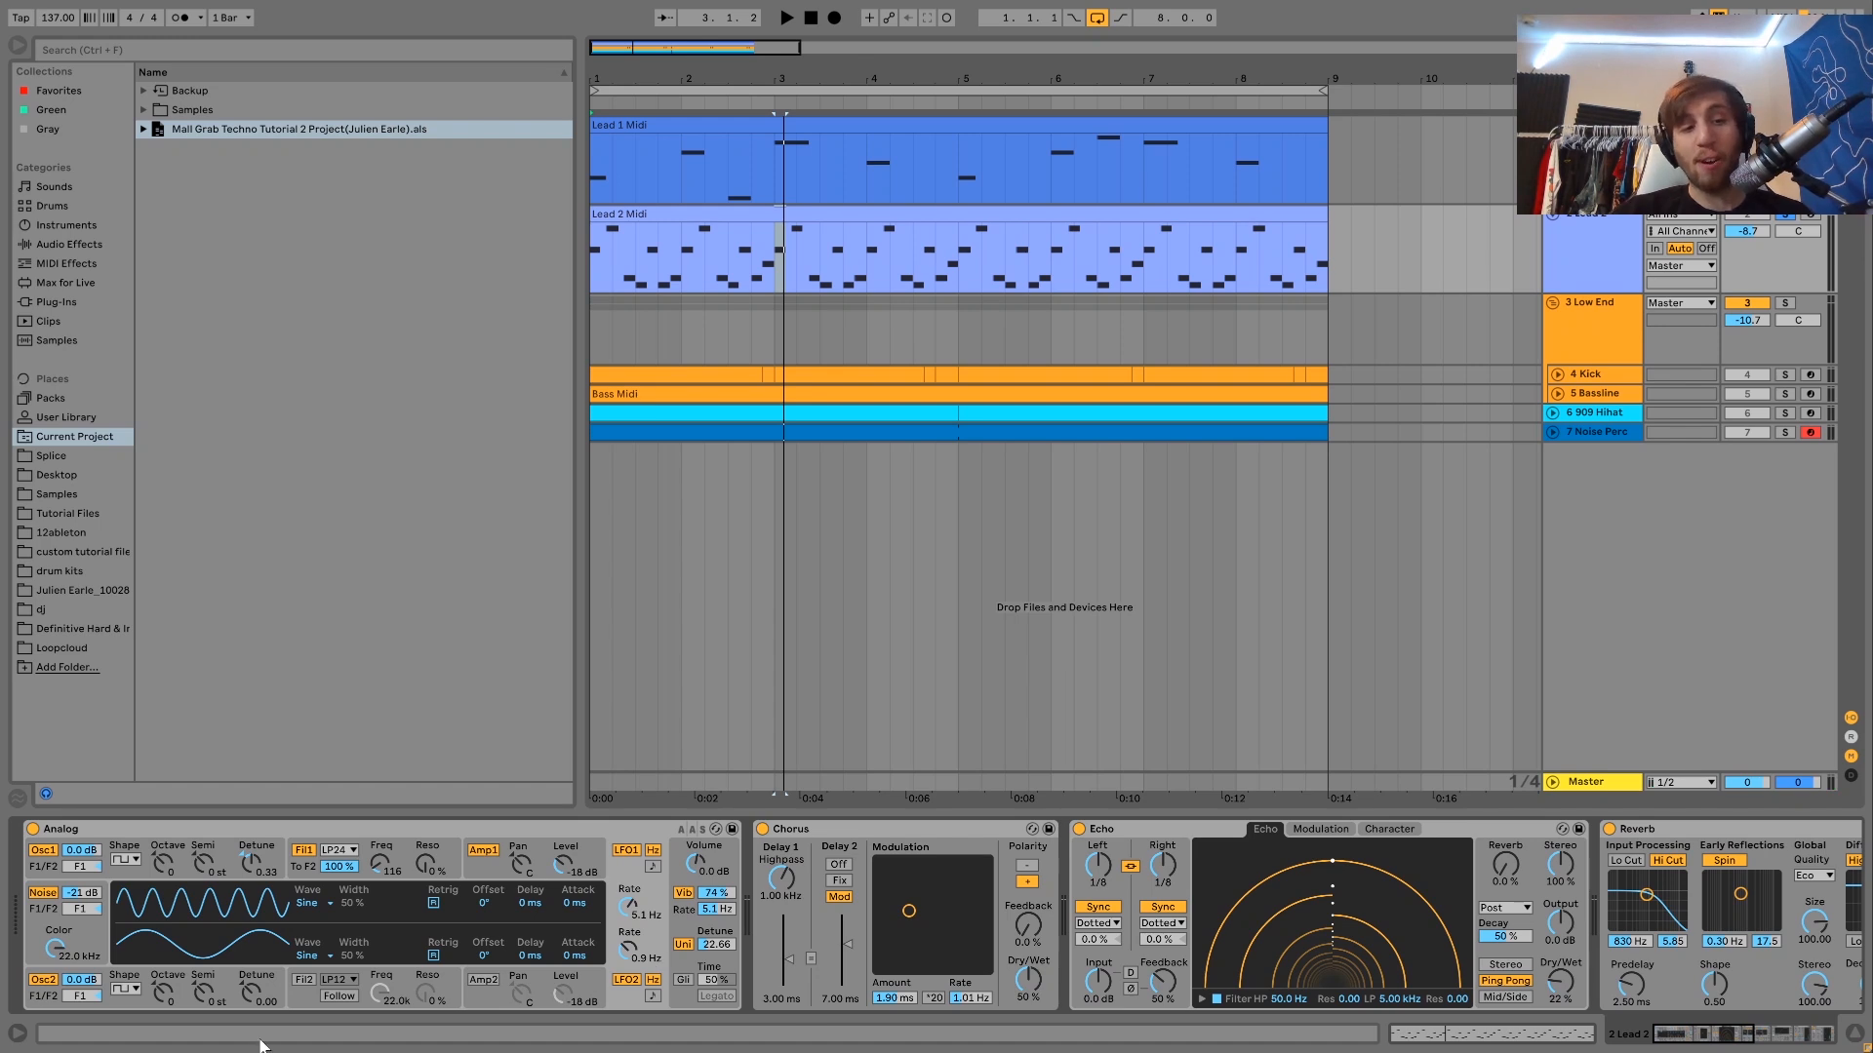
pyautogui.click(227, 985)
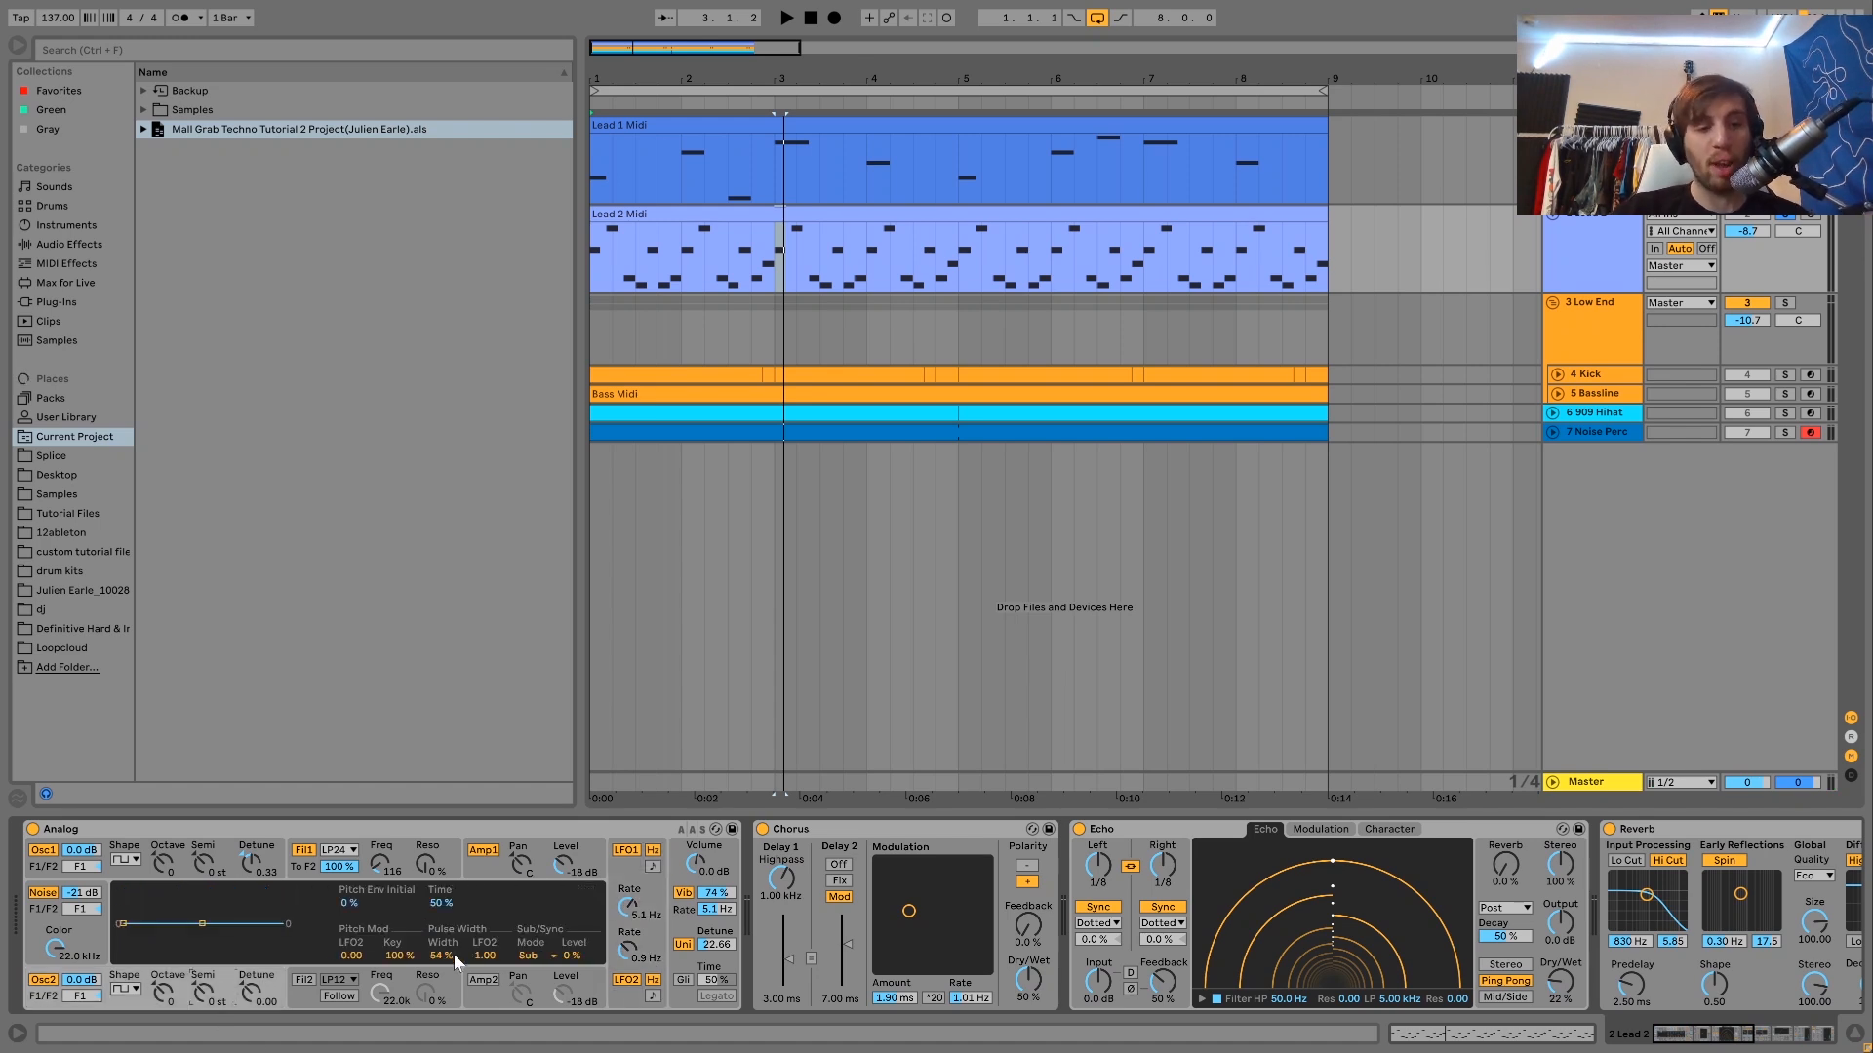
pyautogui.click(642, 933)
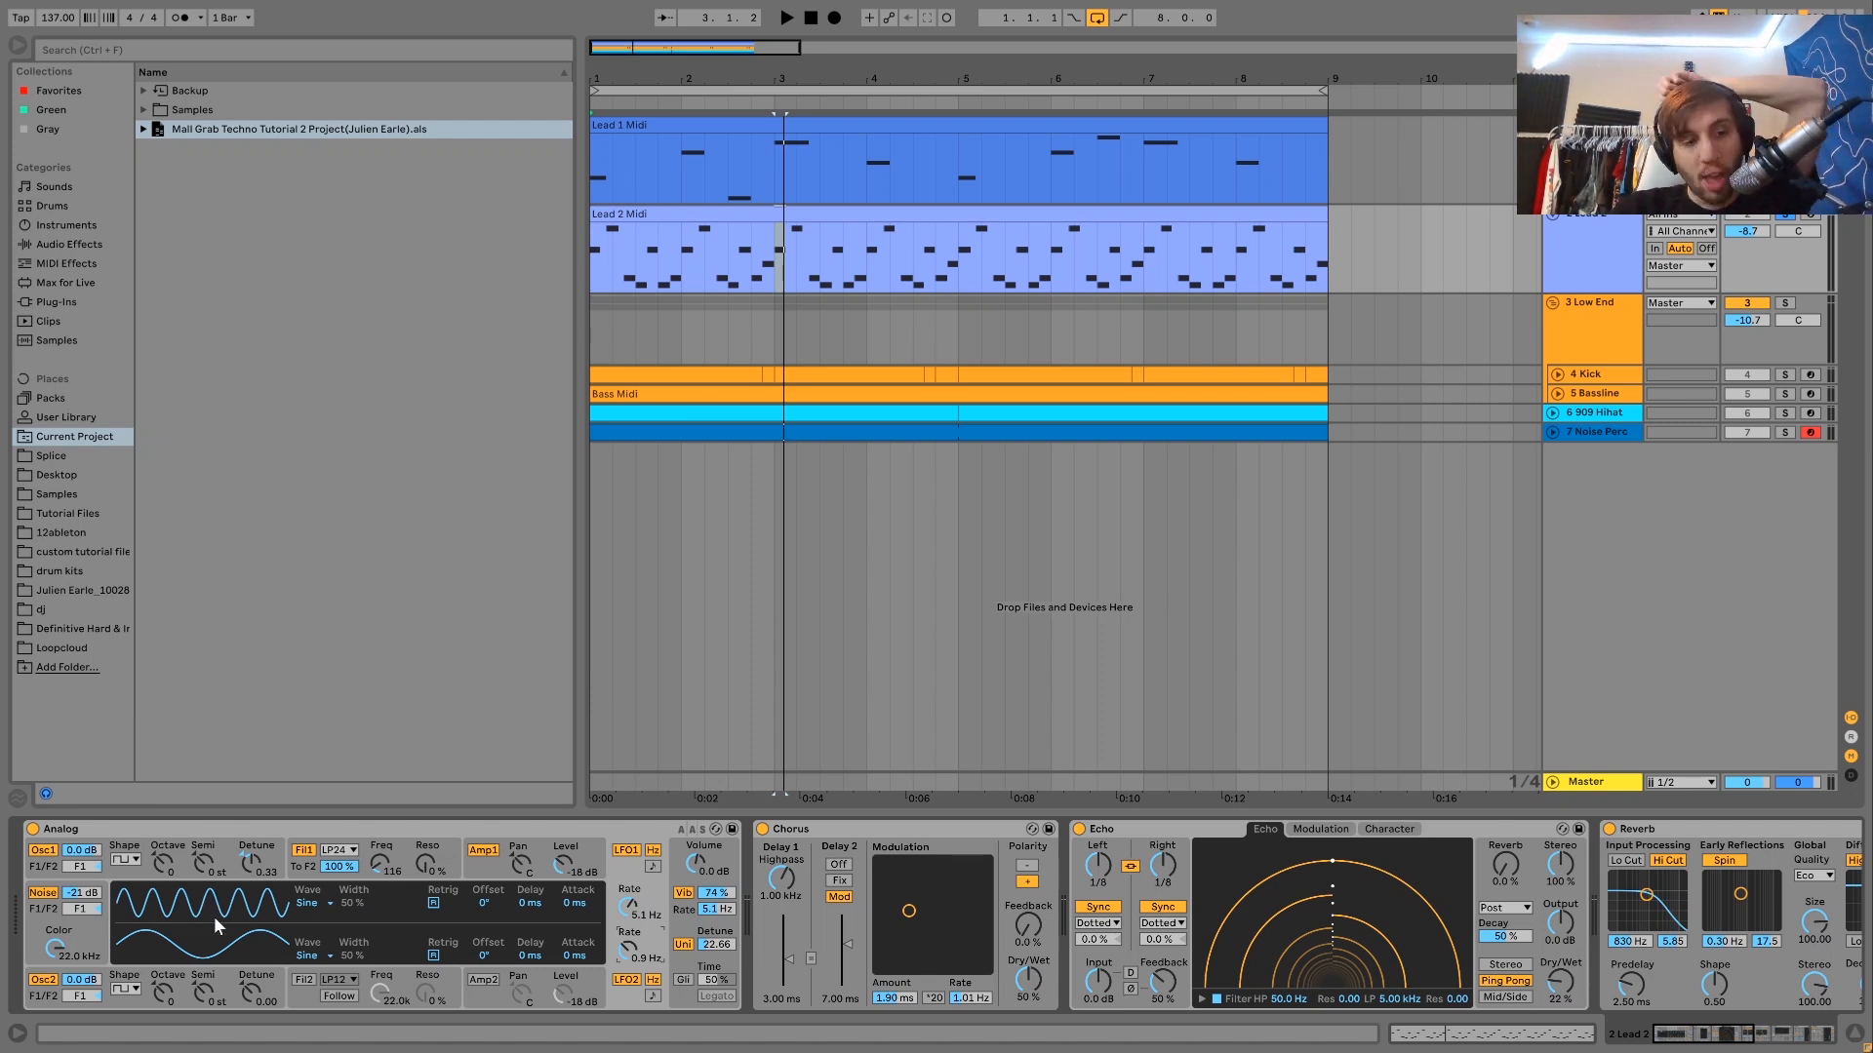
pyautogui.click(230, 981)
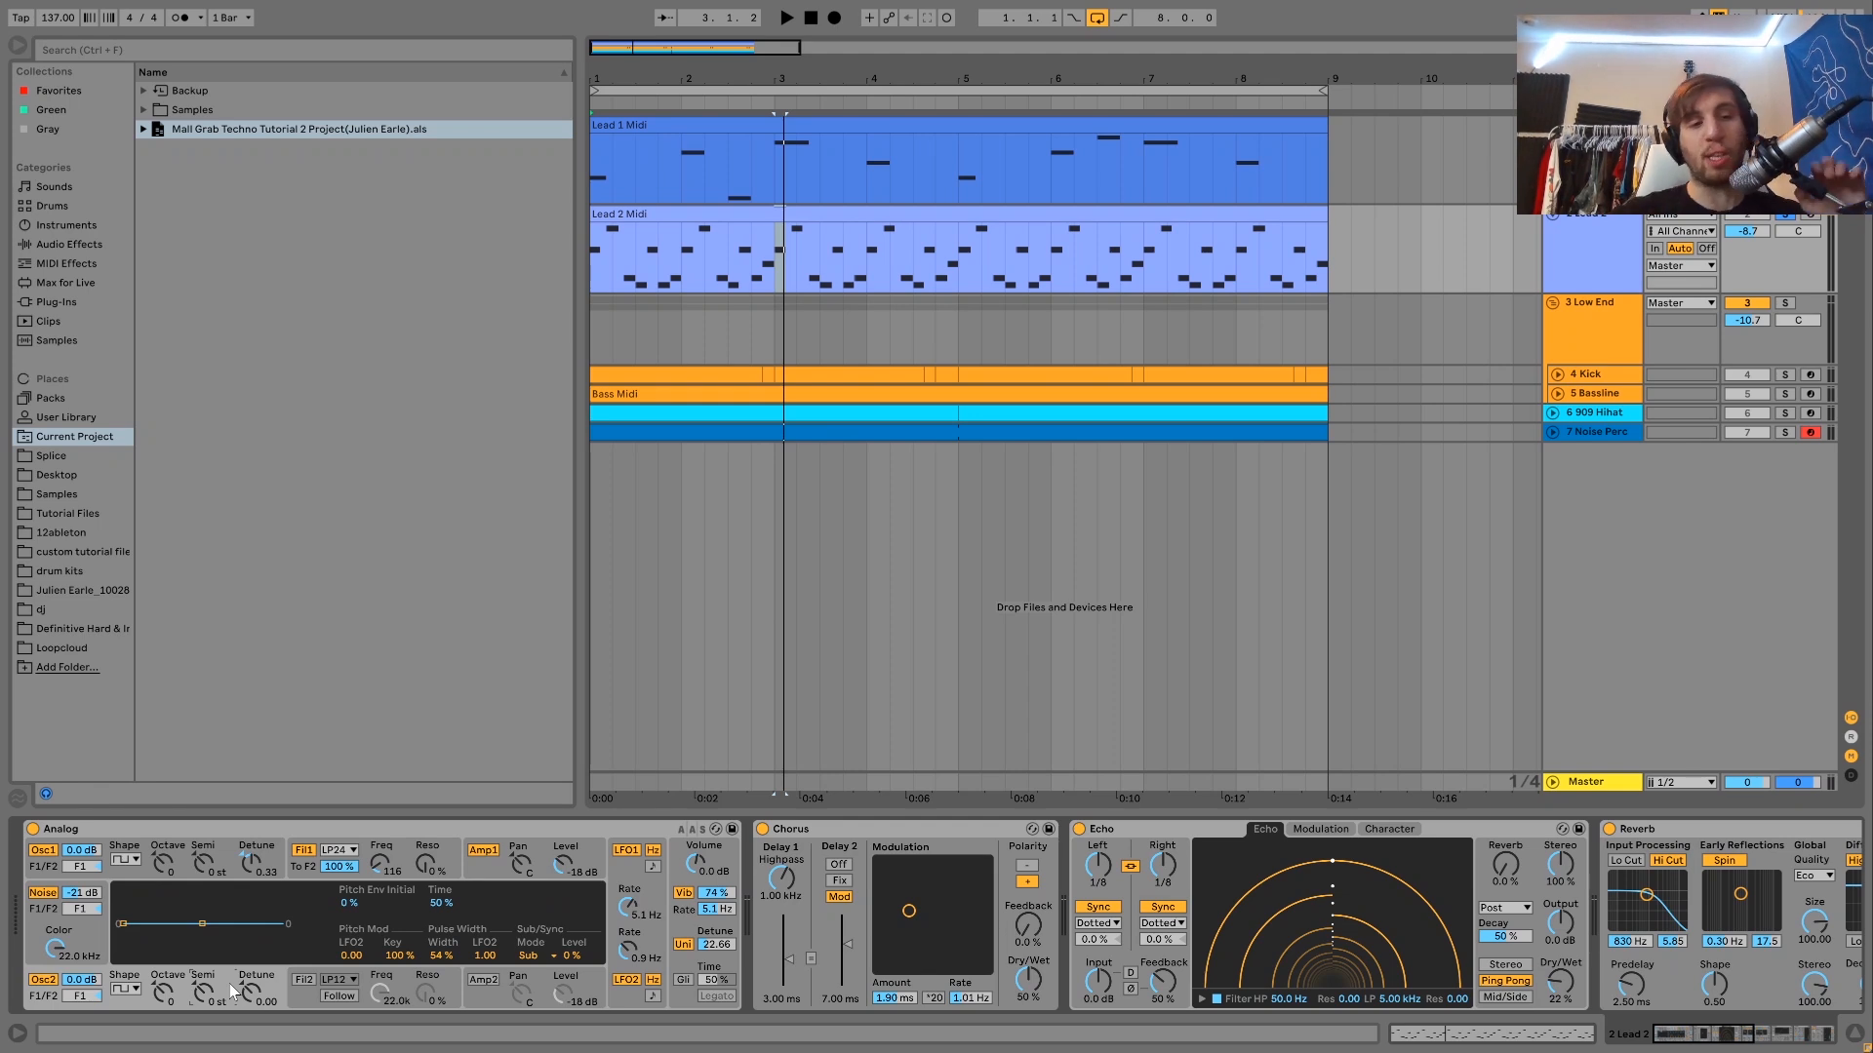
pyautogui.click(194, 866)
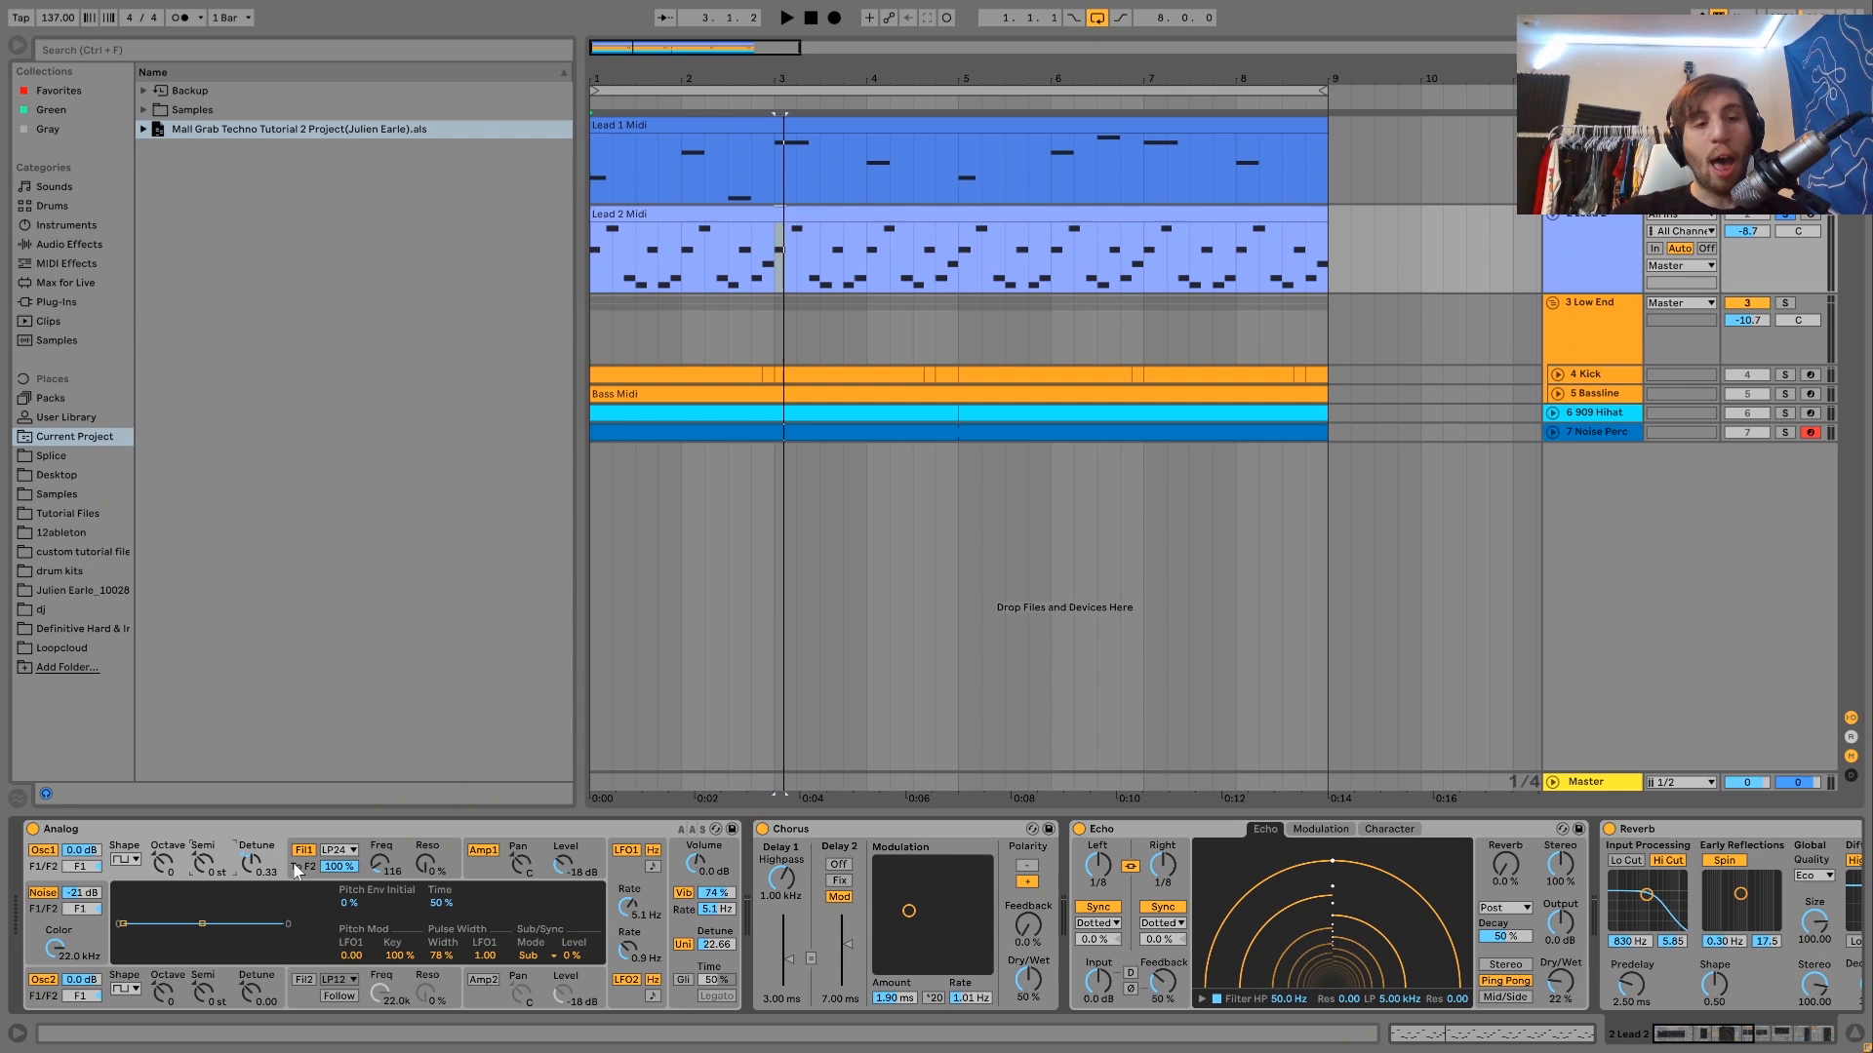
# - Display Analog's Filter 1 envelope settings and audition Lead 2 with them in view
pyautogui.click(383, 870)
pyautogui.press('space')
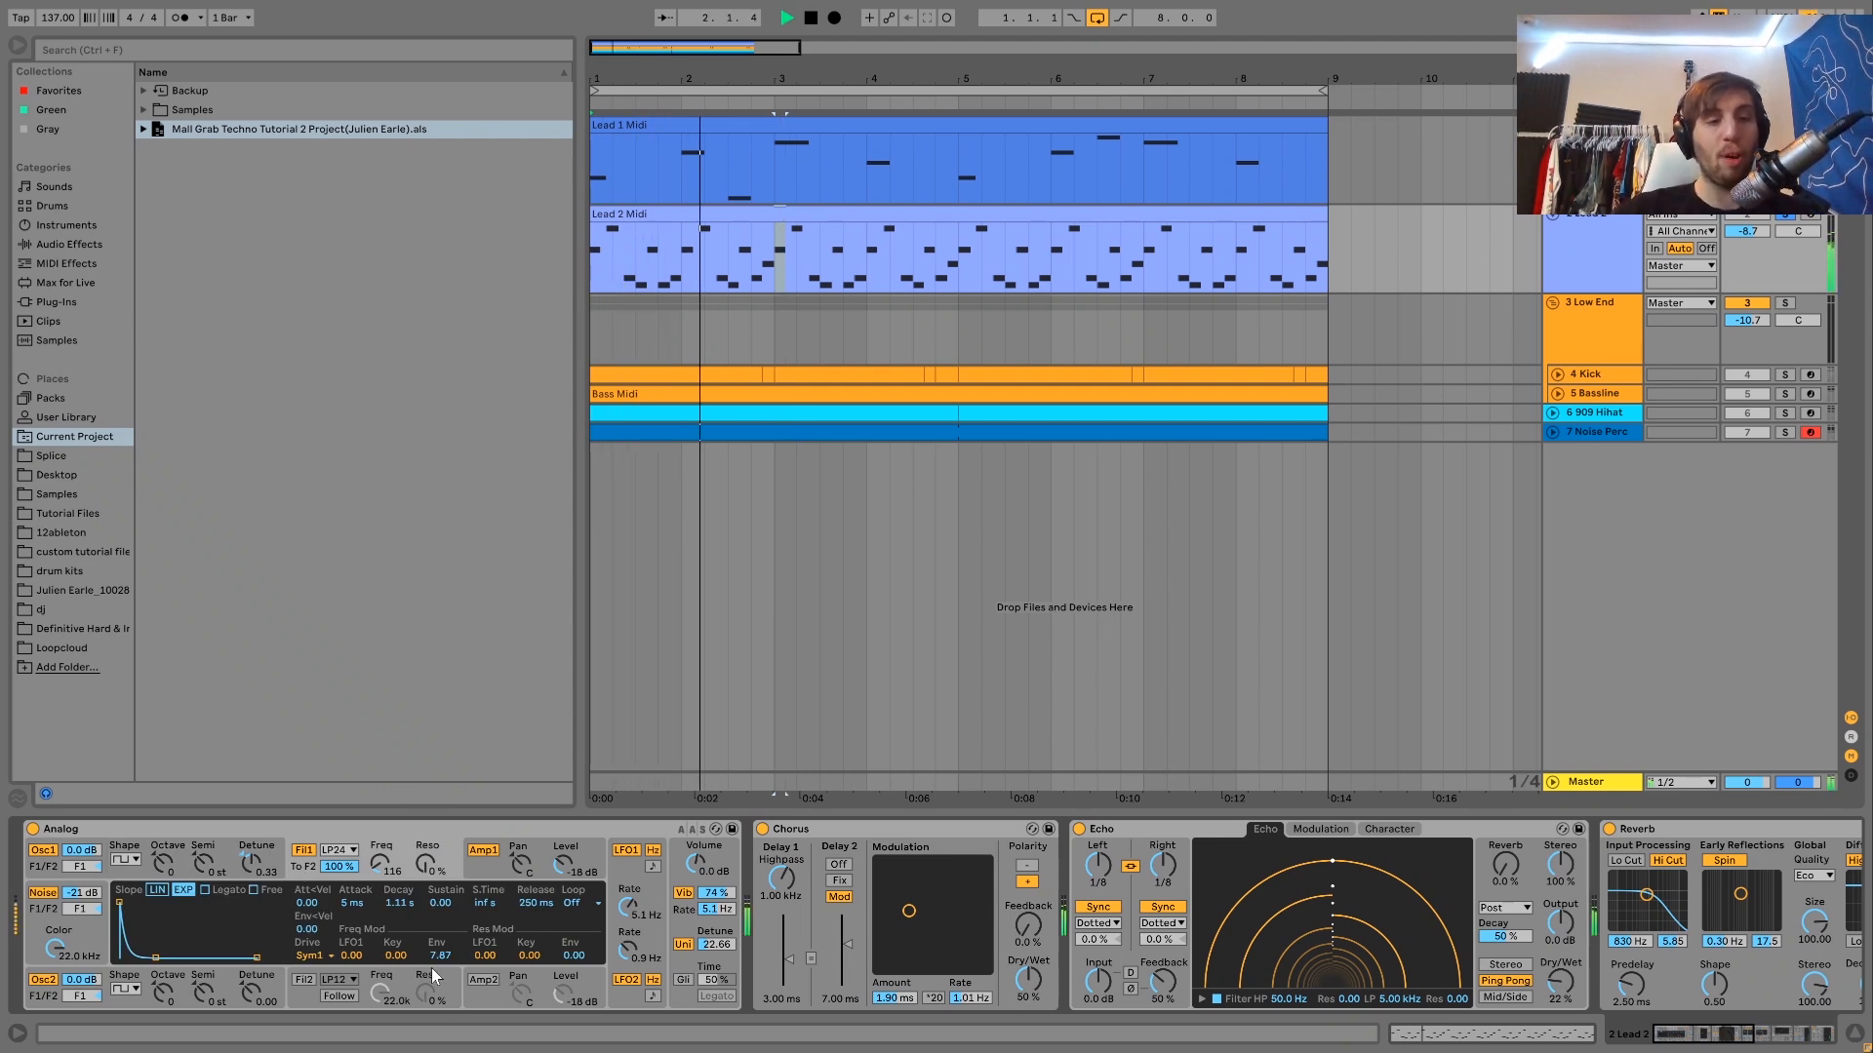
pyautogui.press('space')
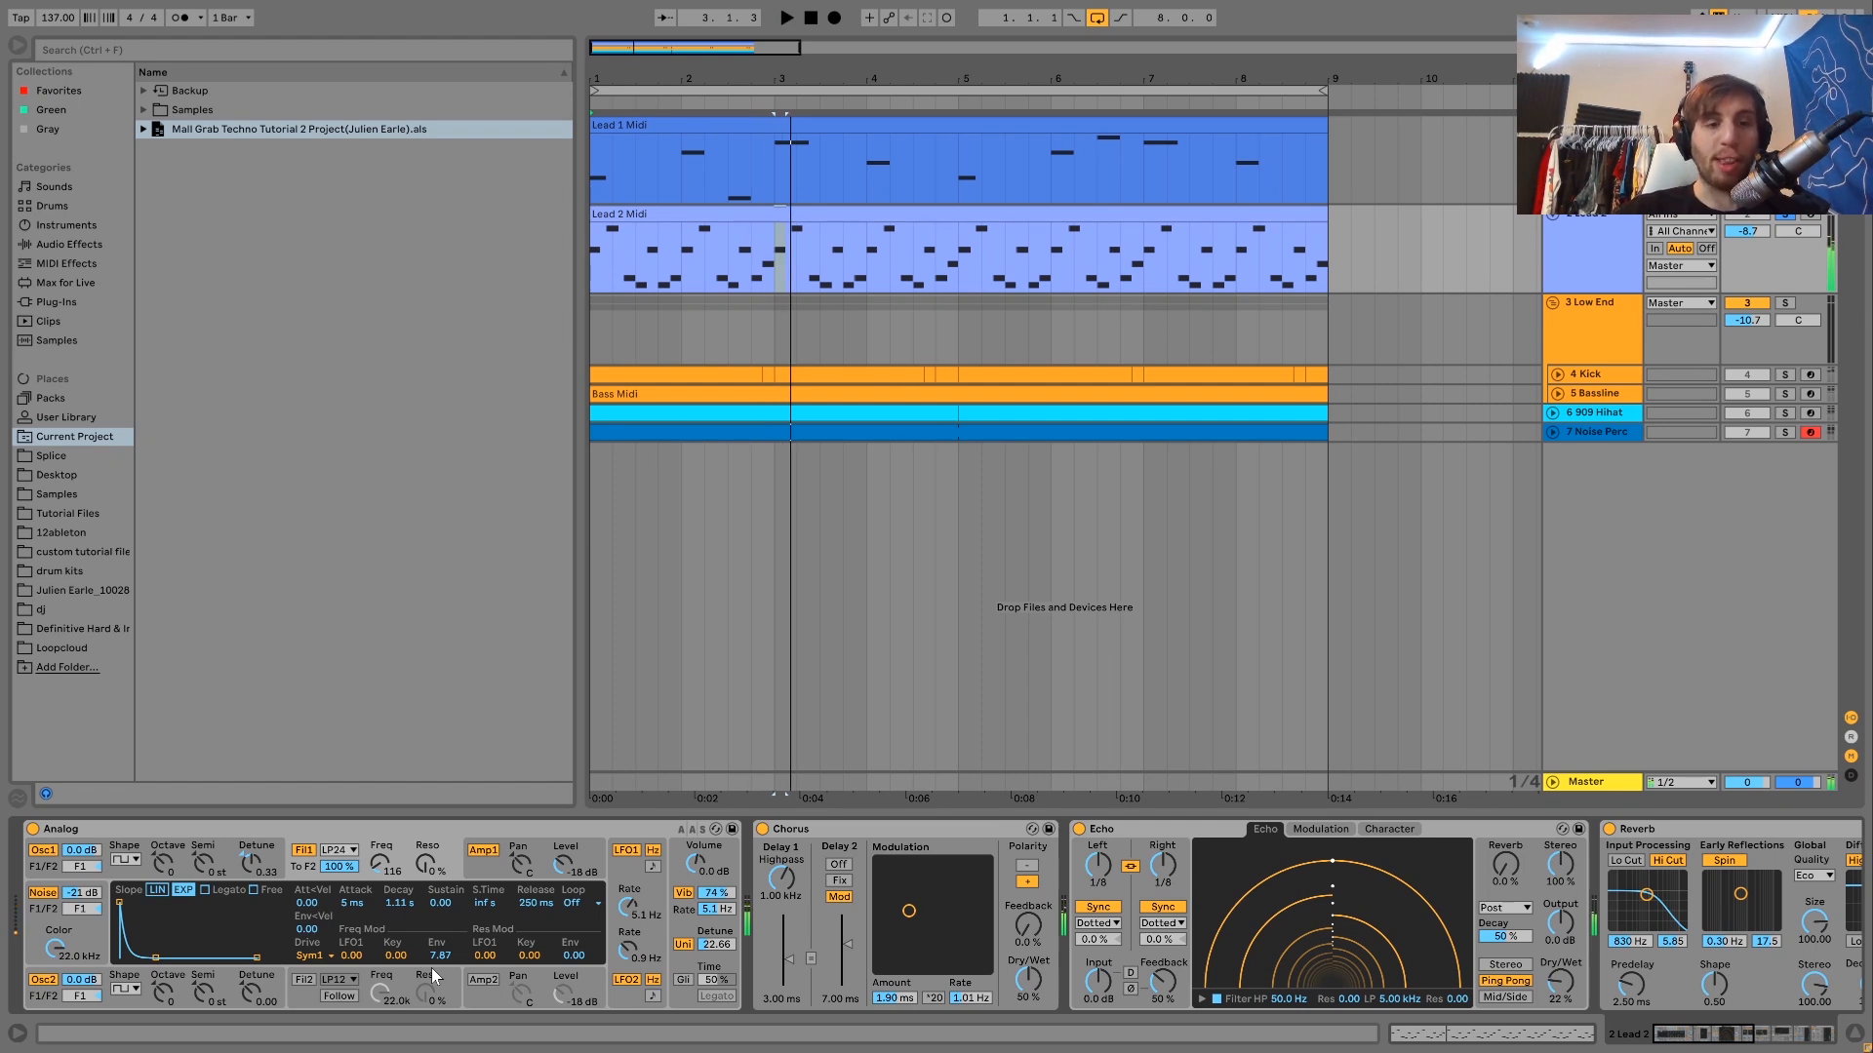
# - Display Analog's Amp 1 envelope settings and play Lead 2 to hear its attack and decay
pyautogui.click(507, 845)
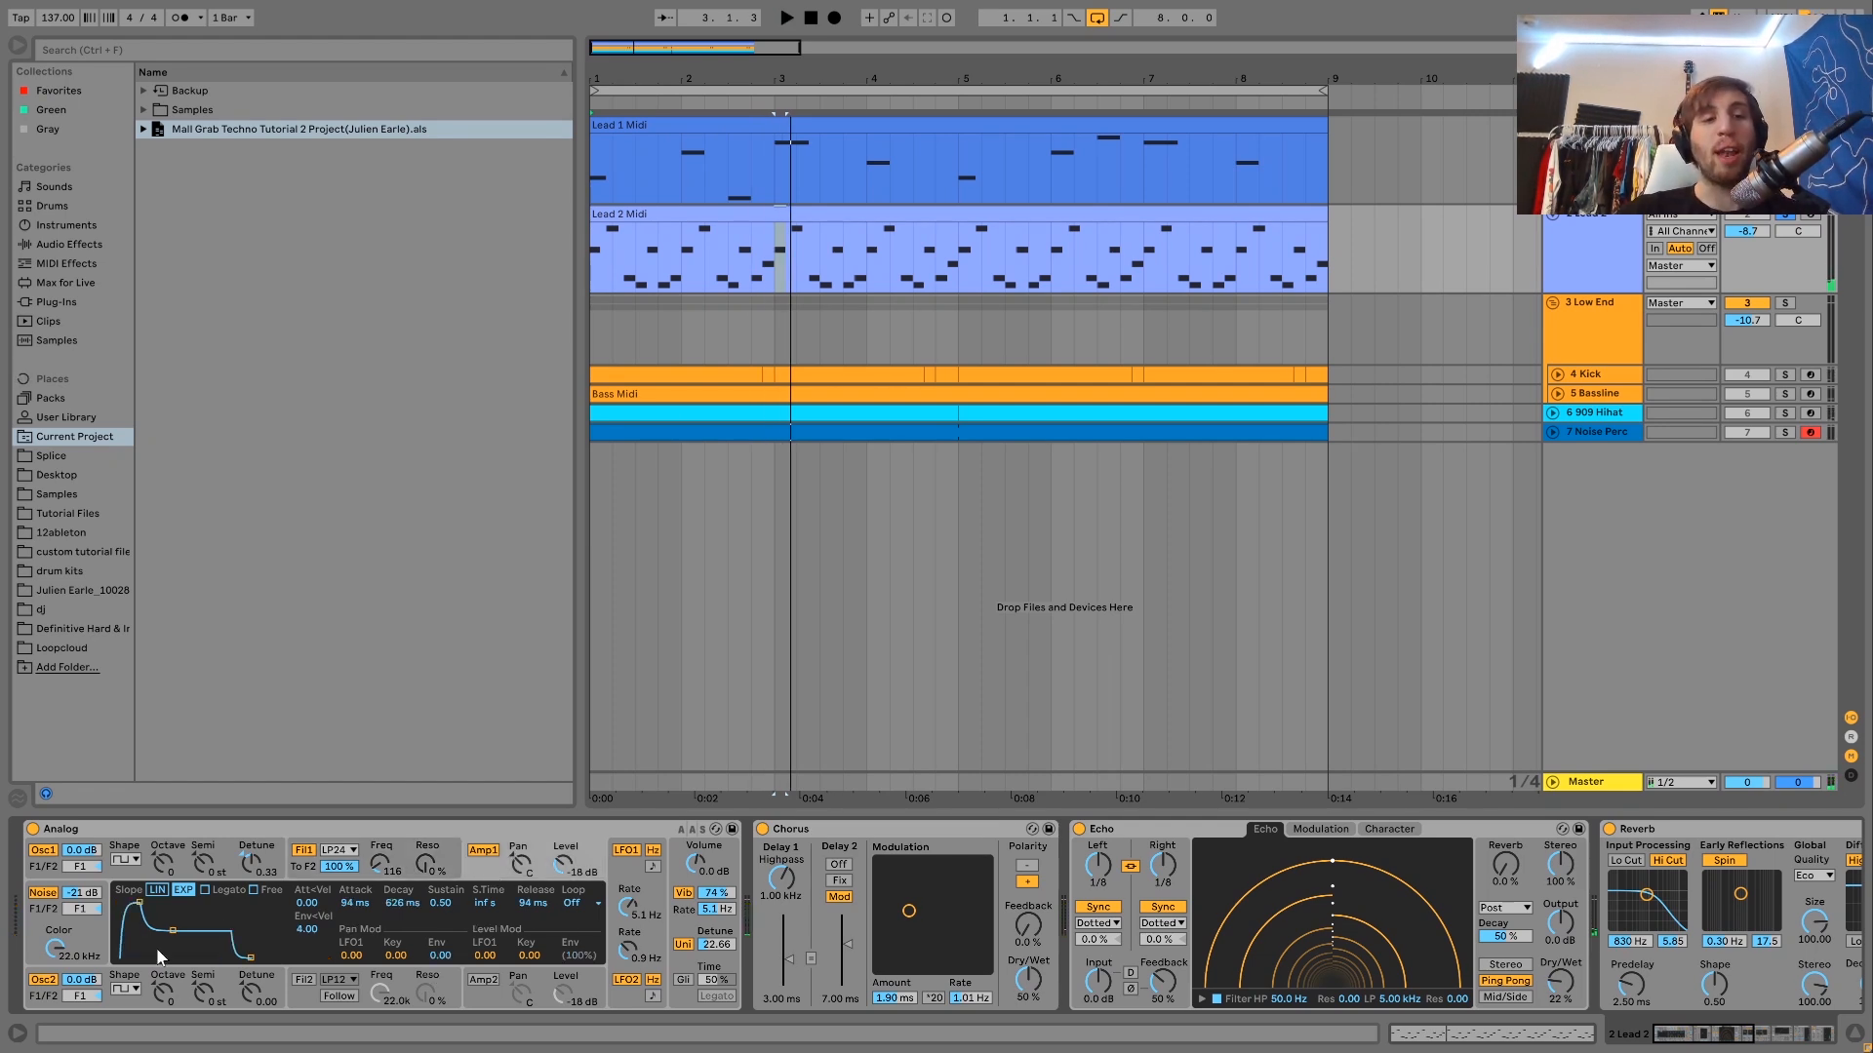
pyautogui.press('space')
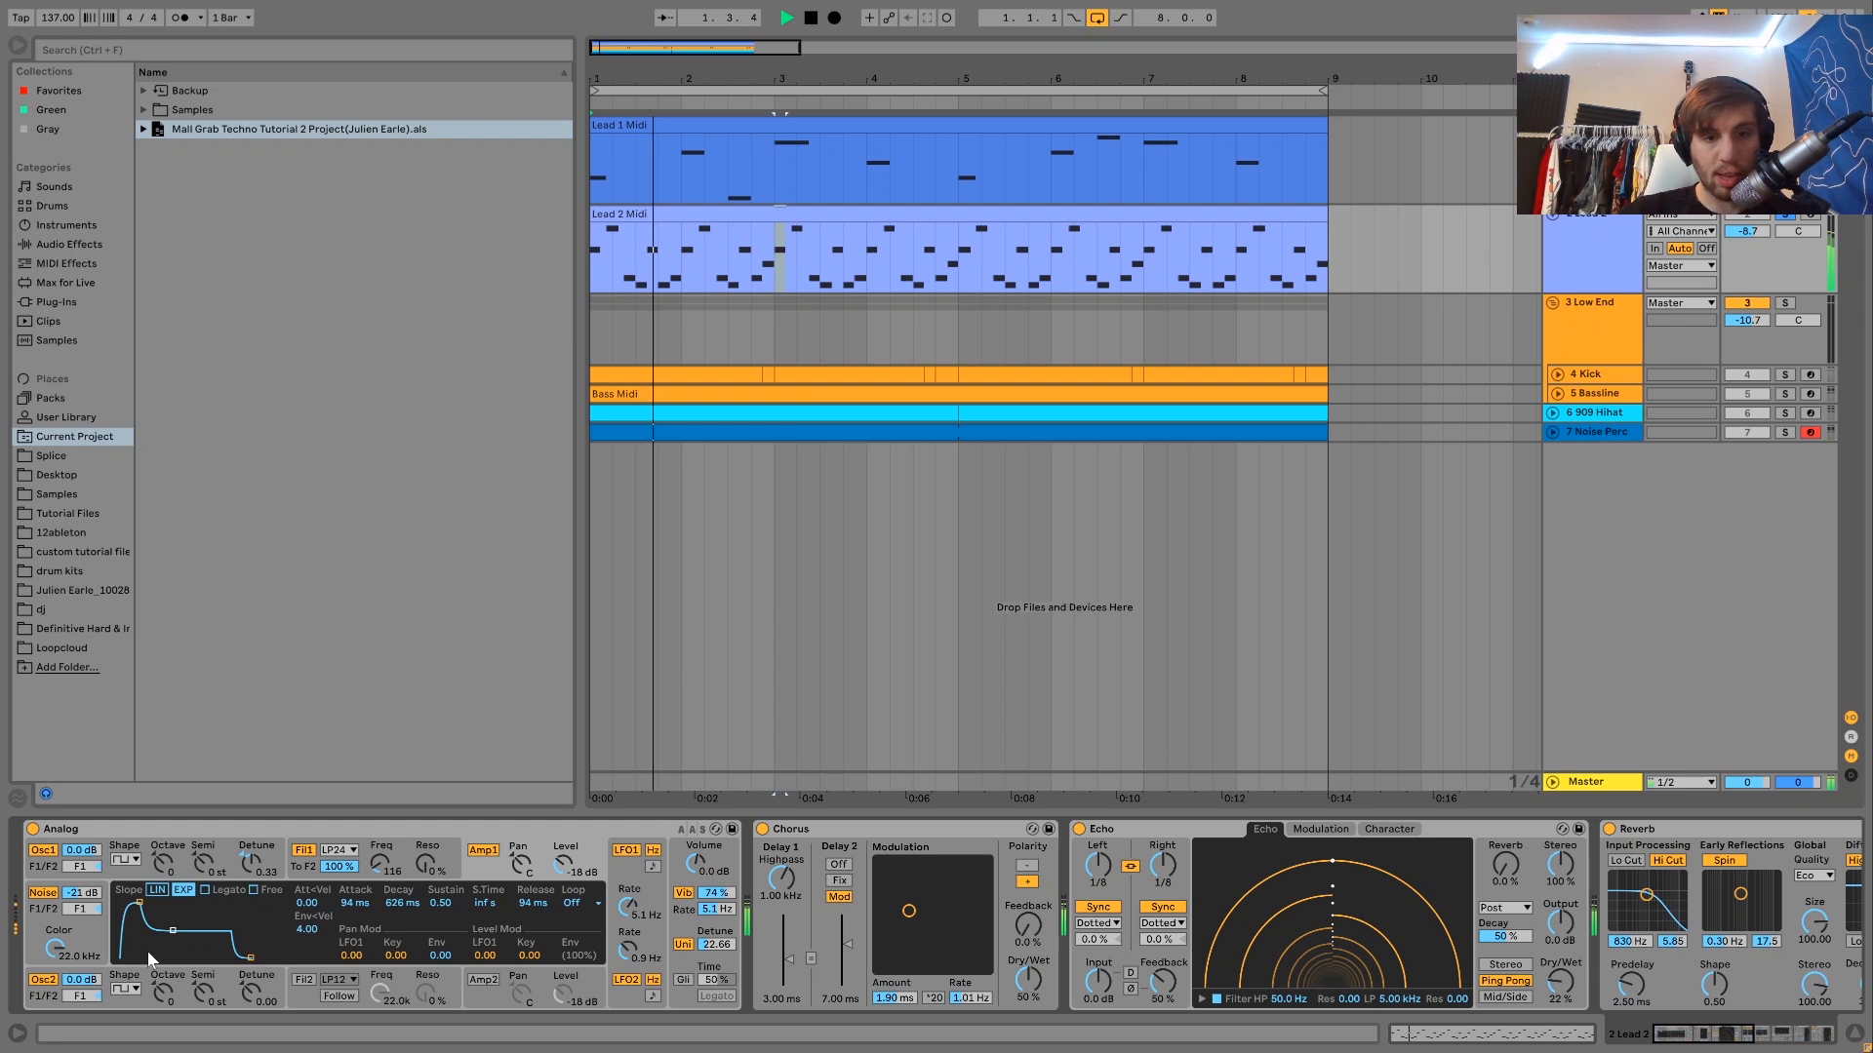
pyautogui.press('space')
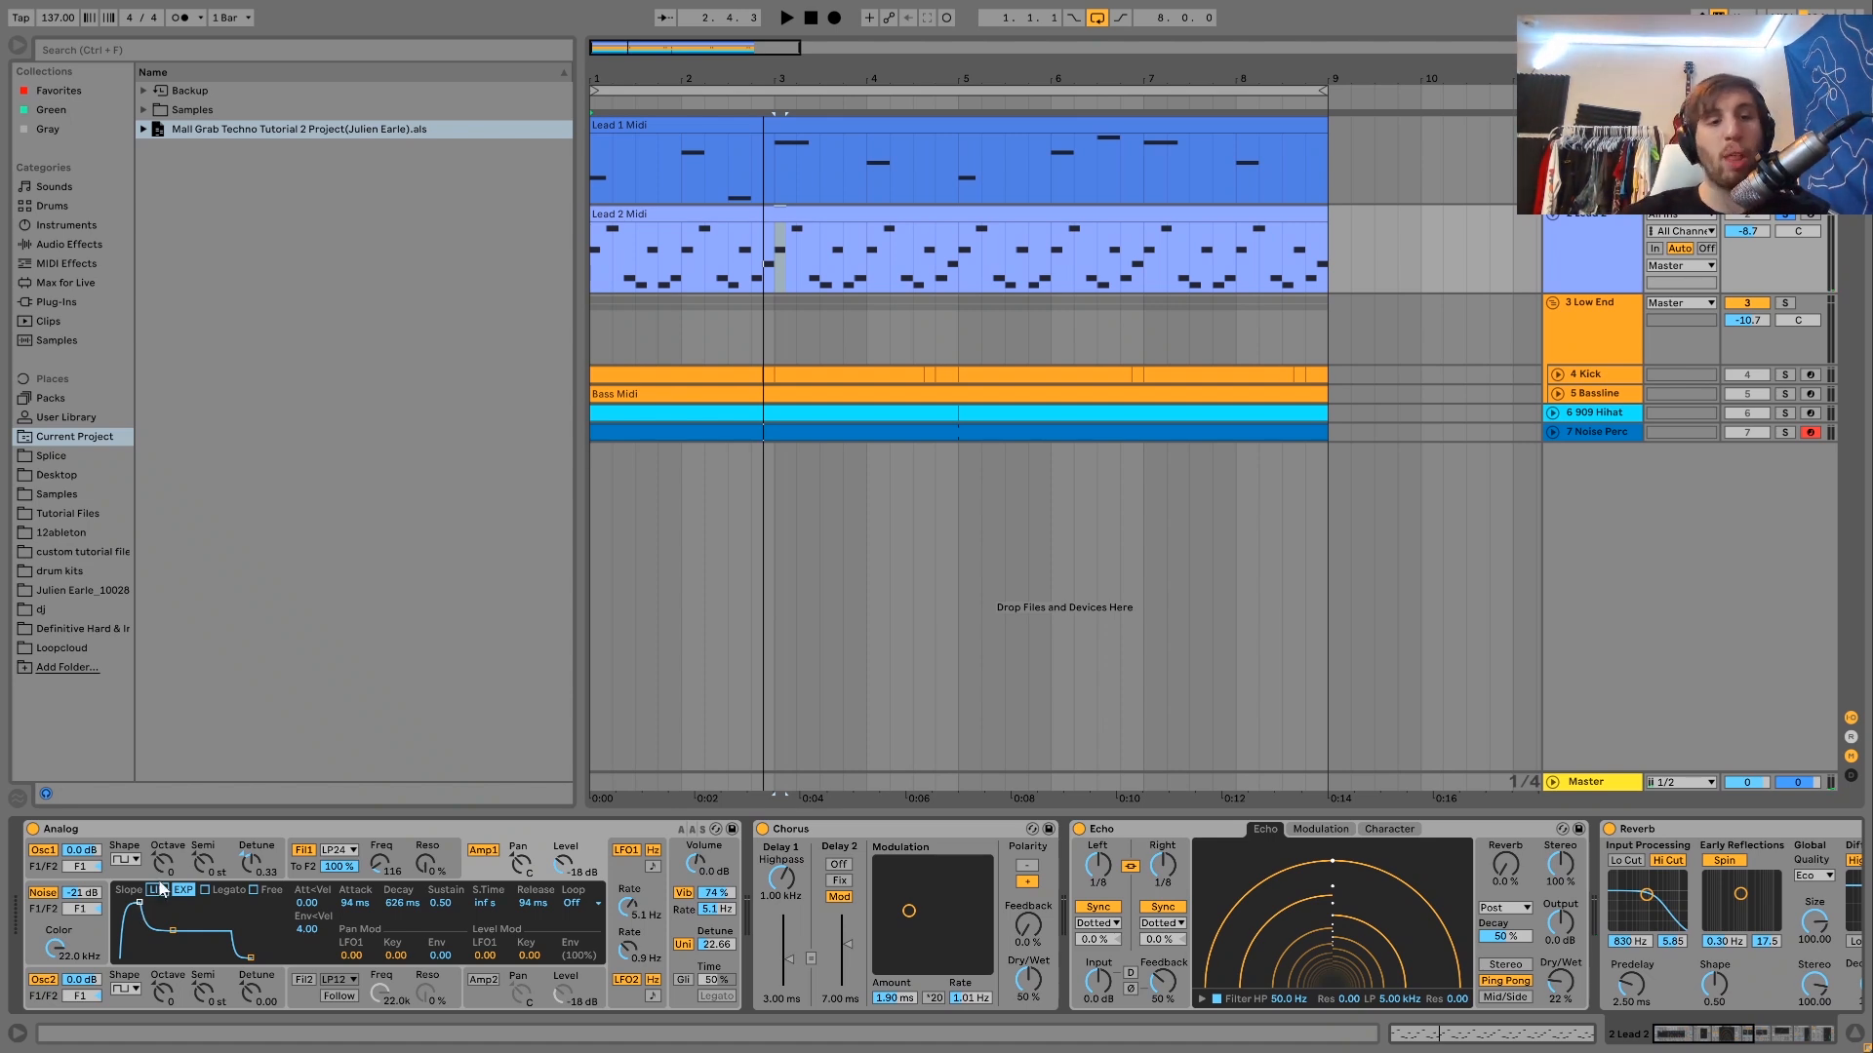
# - Audition Lead 2 with Analog's Filter 1 bypassed, re-enable the filter and bring back the Amp 1 envelope display
pyautogui.click(301, 852)
pyautogui.press('space')
pyautogui.click(302, 852)
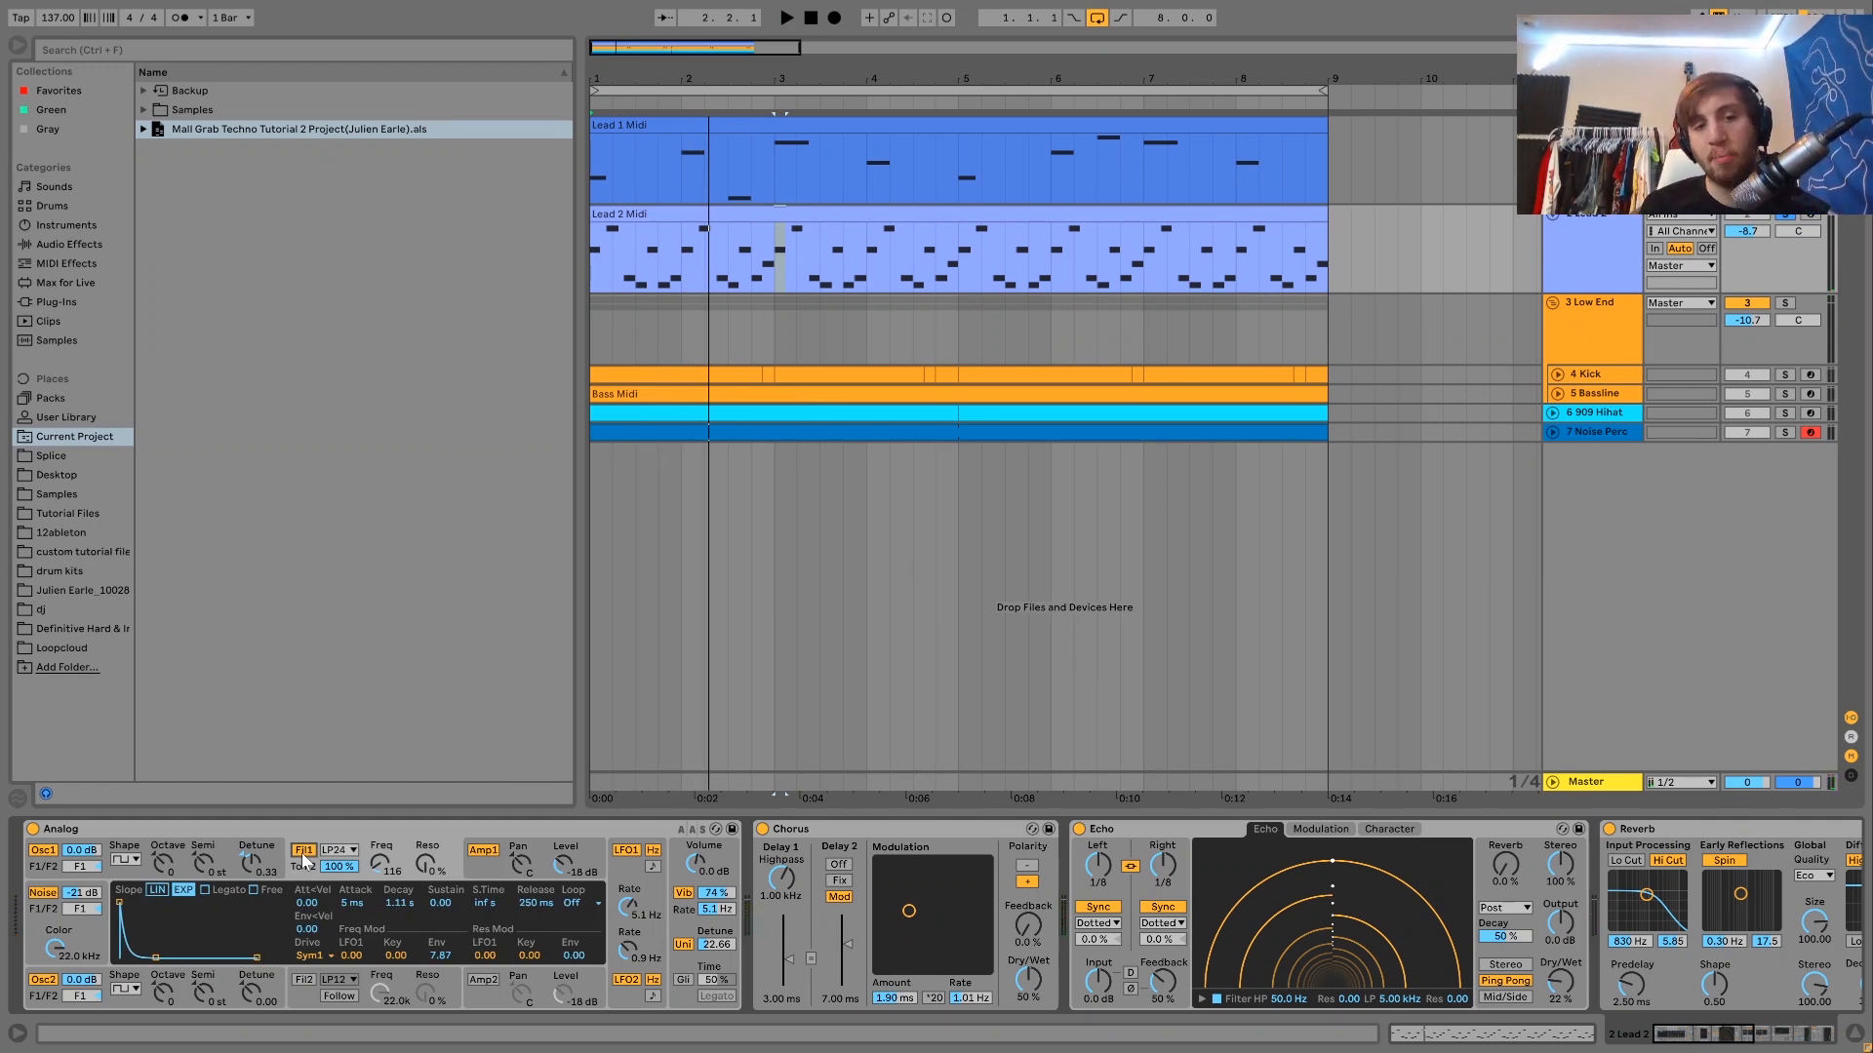
pyautogui.click(472, 858)
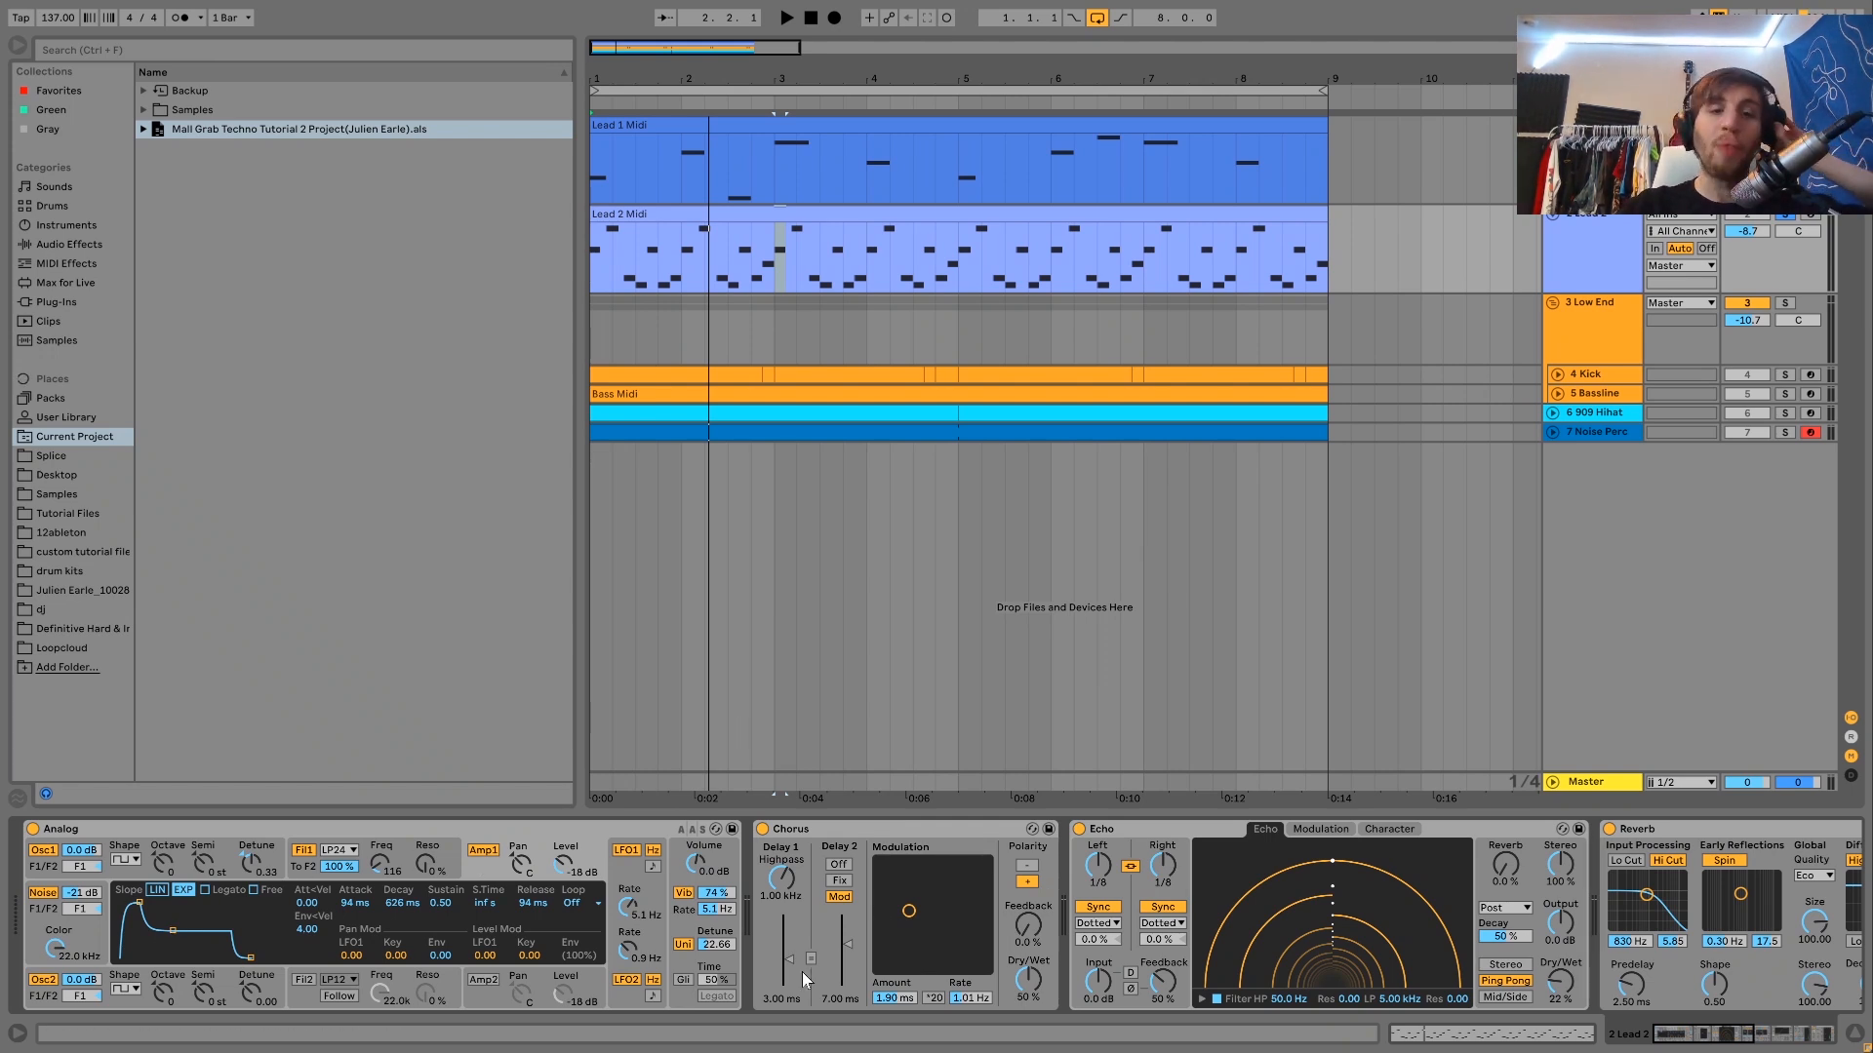
# - Display Analog's global voice settings and play Lead 2 while switching the vibrato off and back on
pyautogui.click(680, 916)
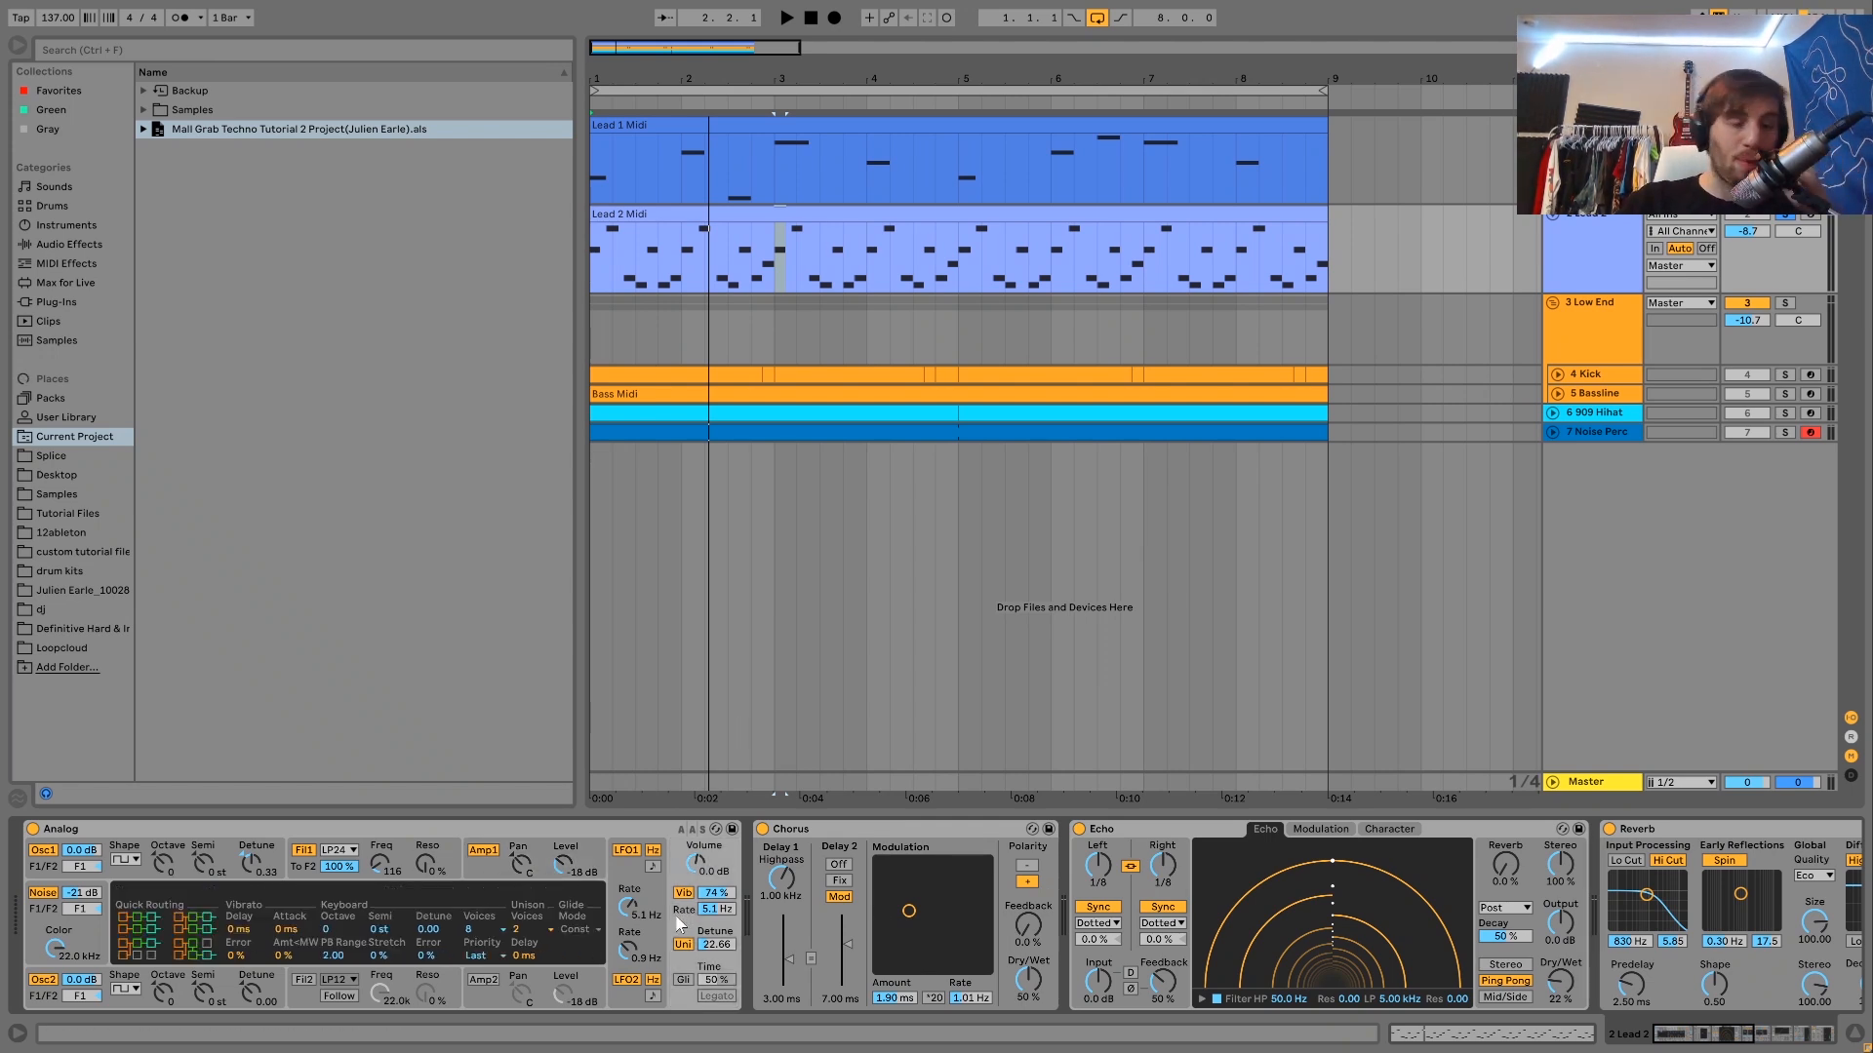
pyautogui.press('space')
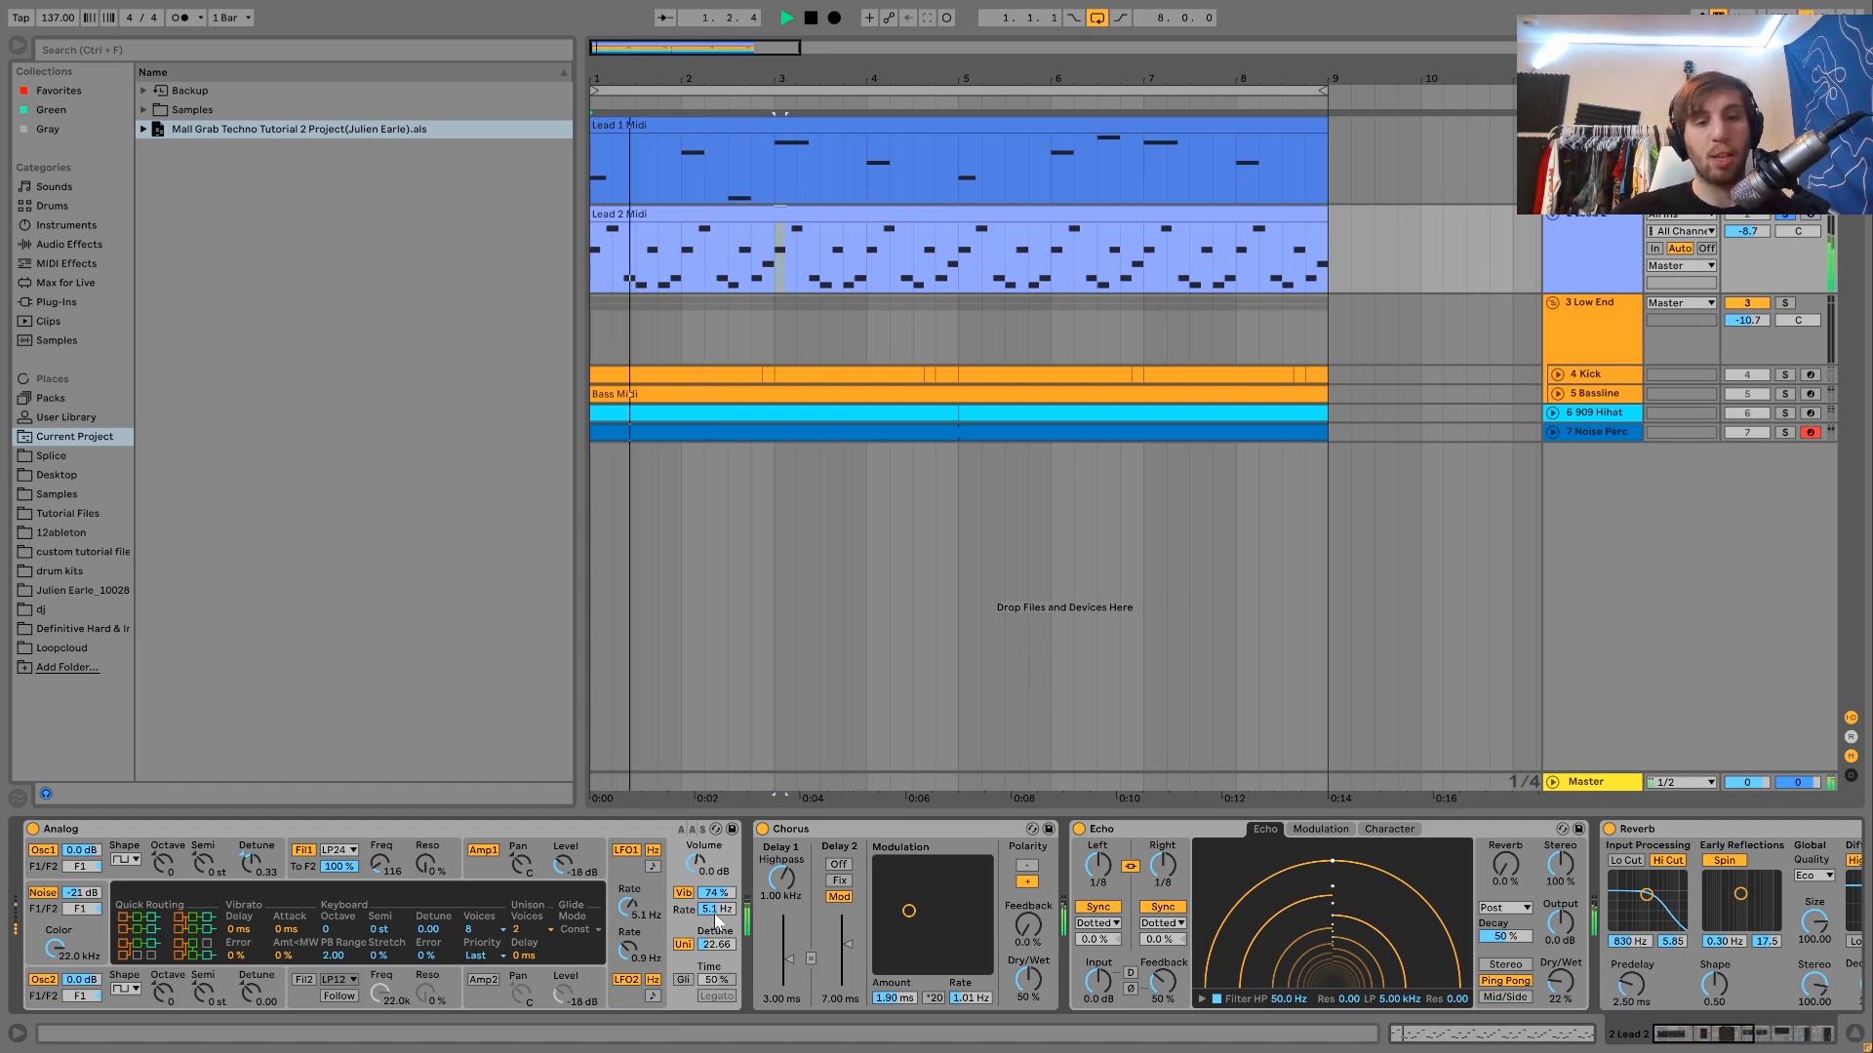
pyautogui.click(684, 893)
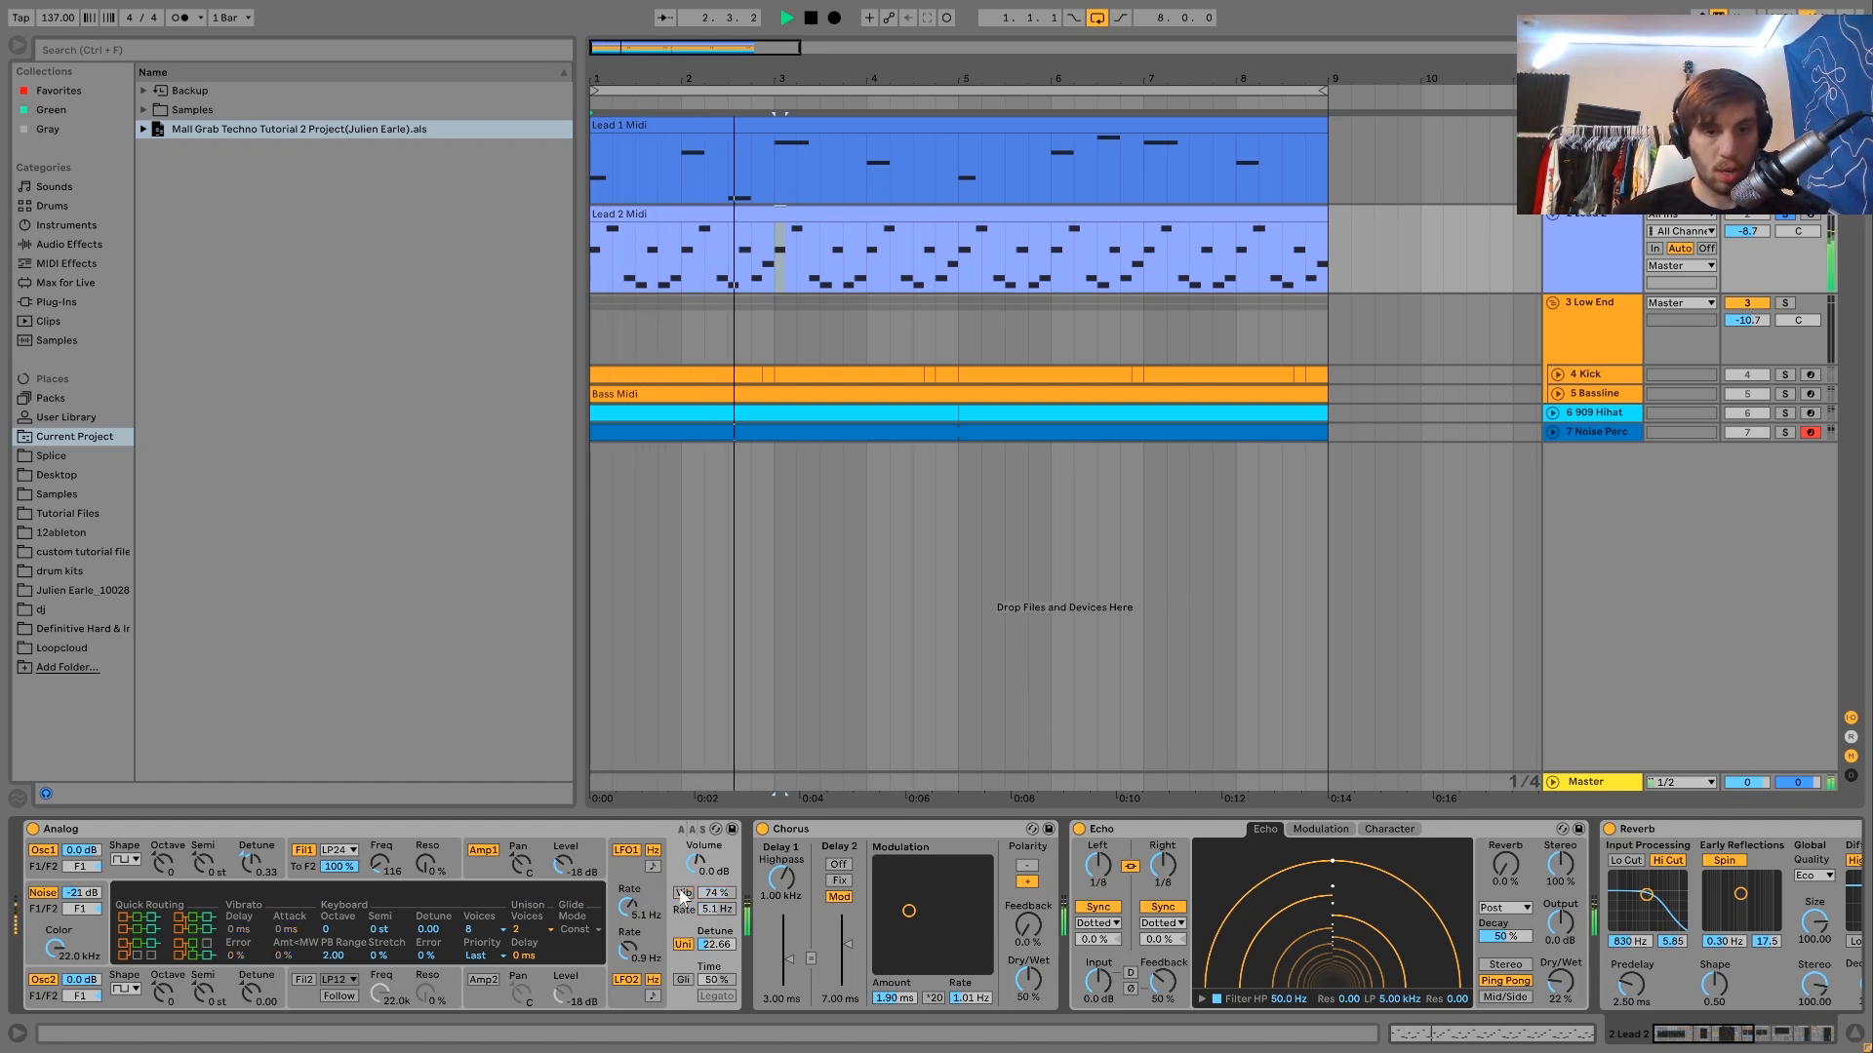
pyautogui.click(684, 893)
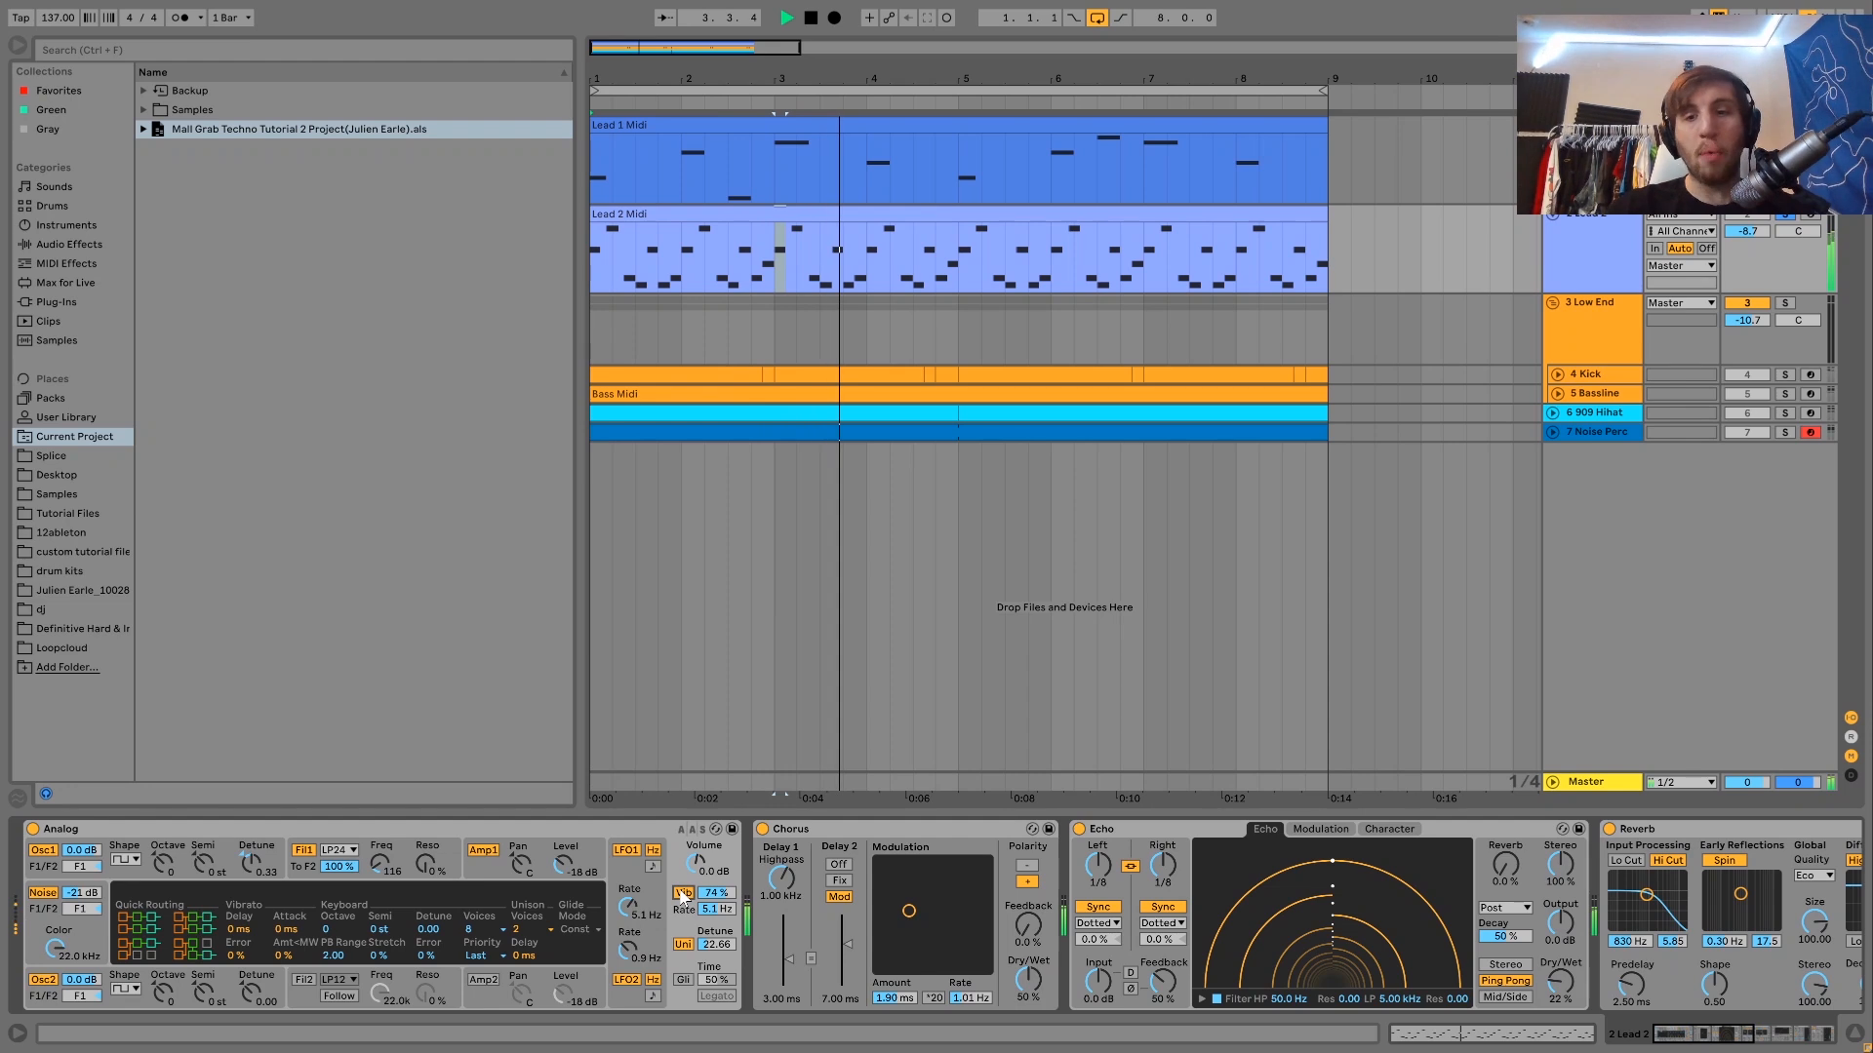
pyautogui.press('space')
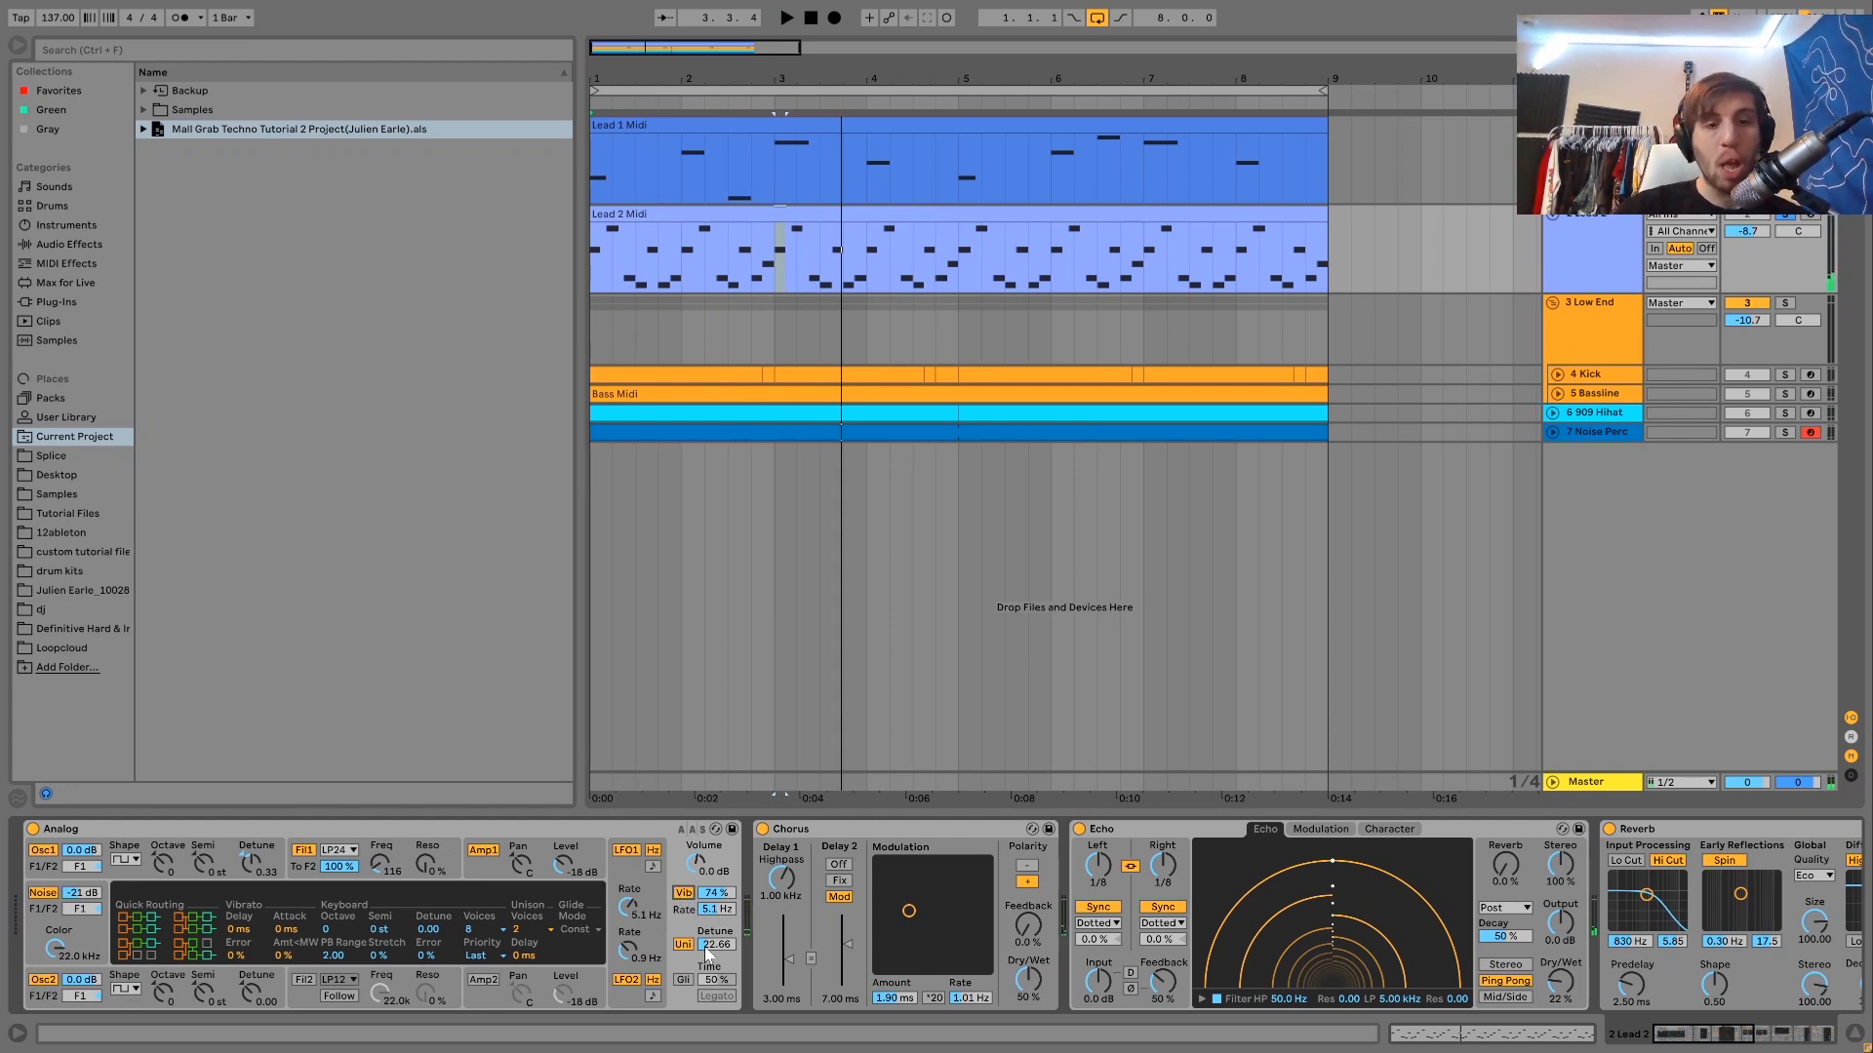
# - Audition Lead 2 with its effects, play it with the Chorus bypassed, and re-enable the Chorus
pyautogui.press('space')
pyautogui.hscroll(5, 697, 951)
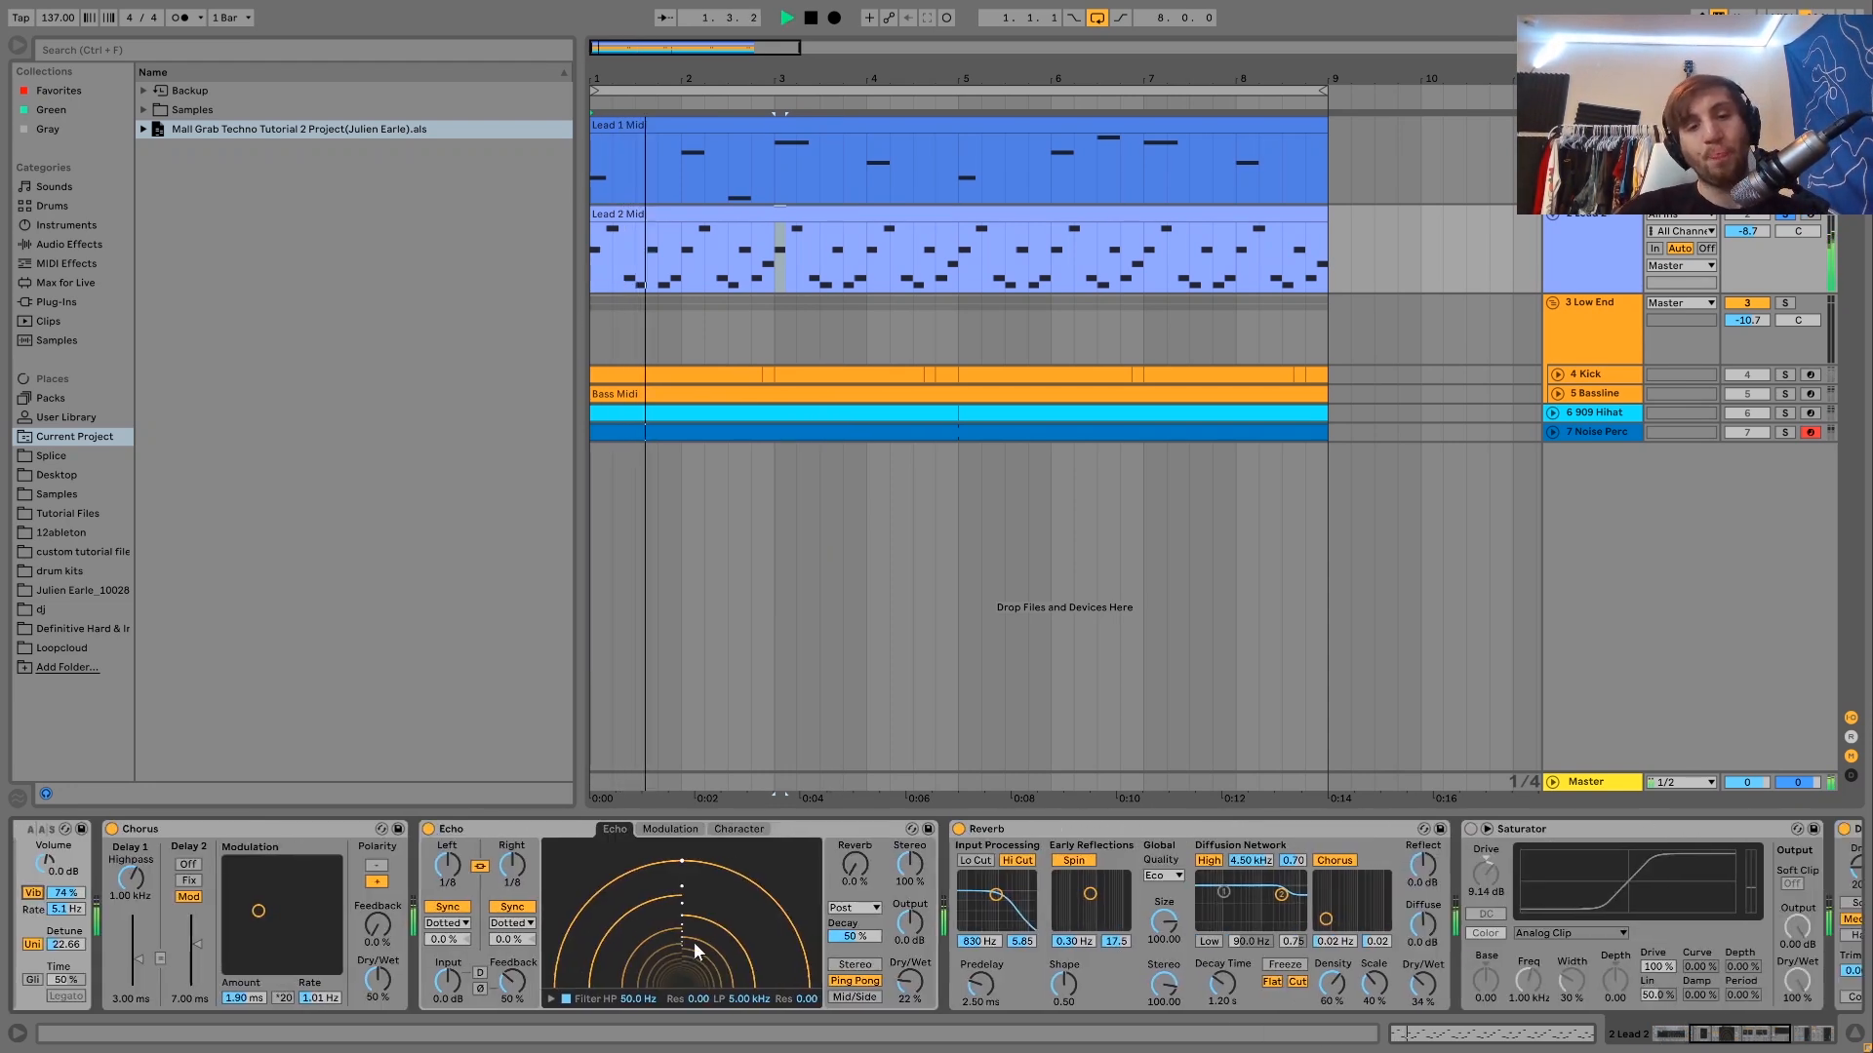
pyautogui.hscroll(1, 693, 942)
pyautogui.press('space')
pyautogui.hscroll(-3, 195, 931)
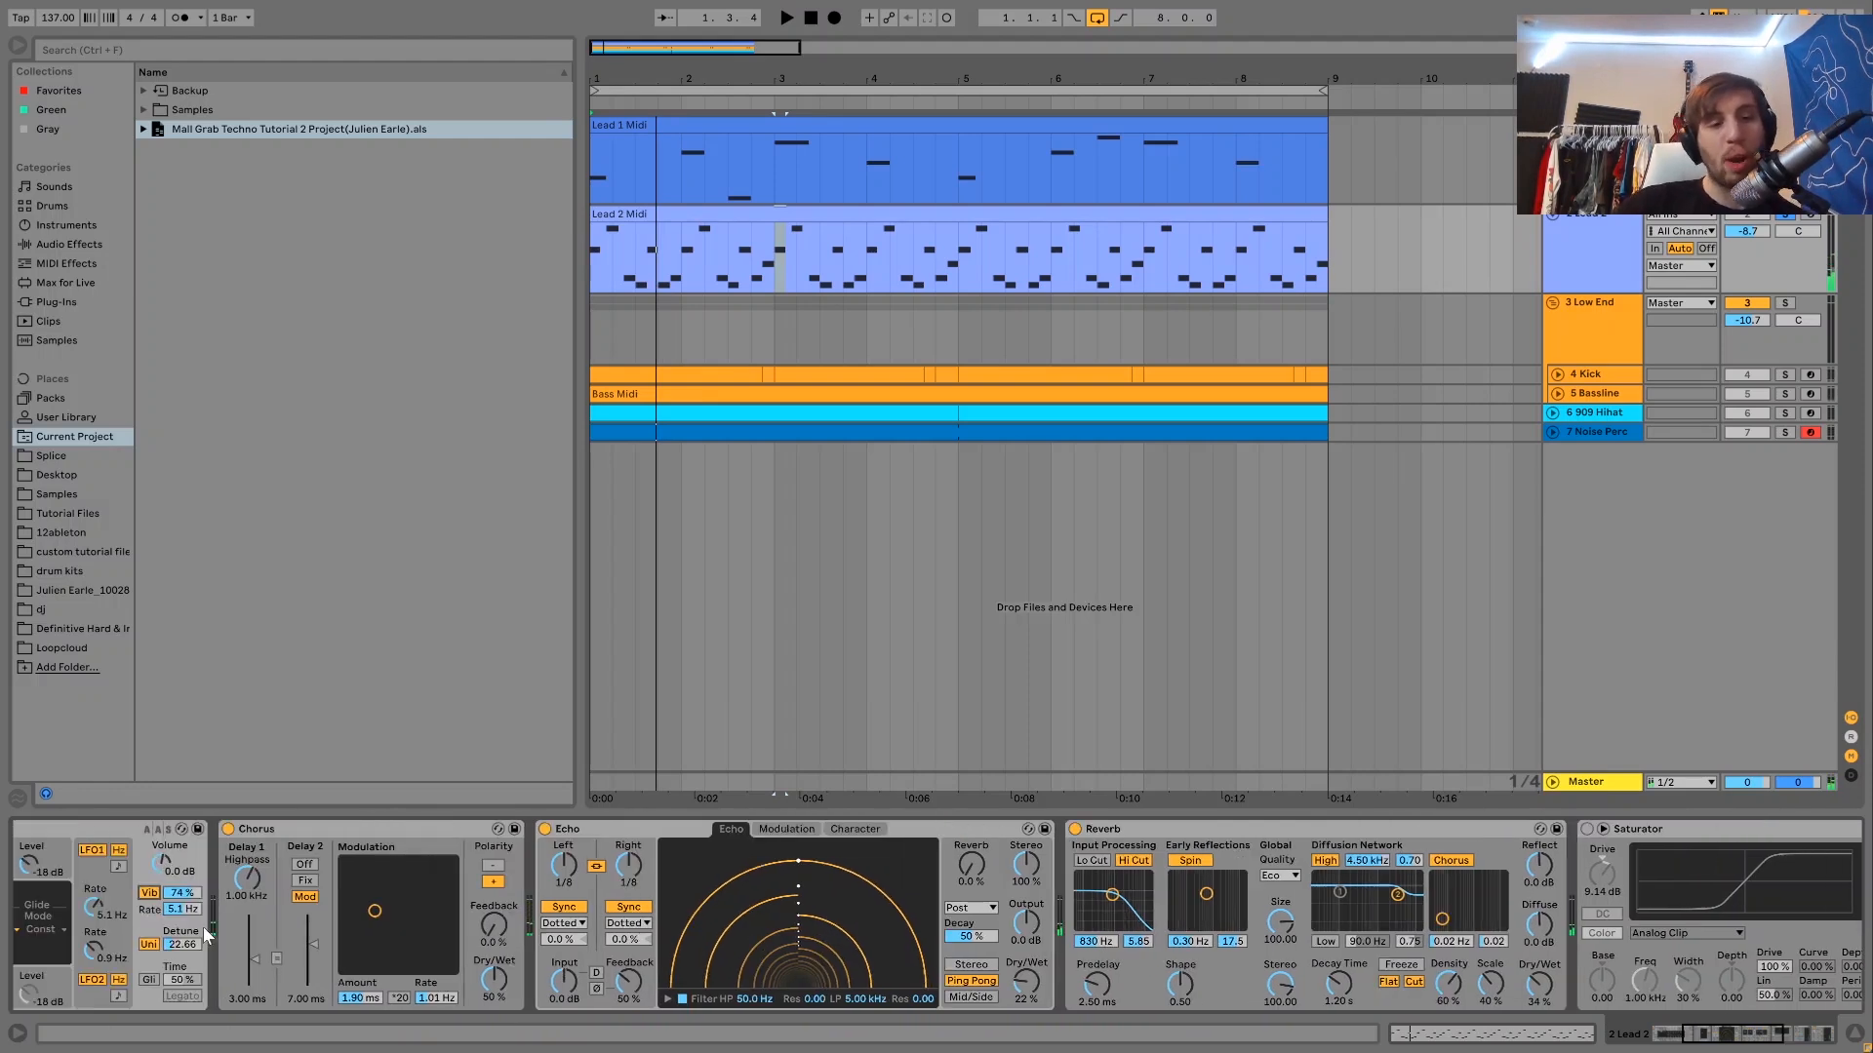
pyautogui.click(228, 829)
pyautogui.press('space')
pyautogui.click(228, 829)
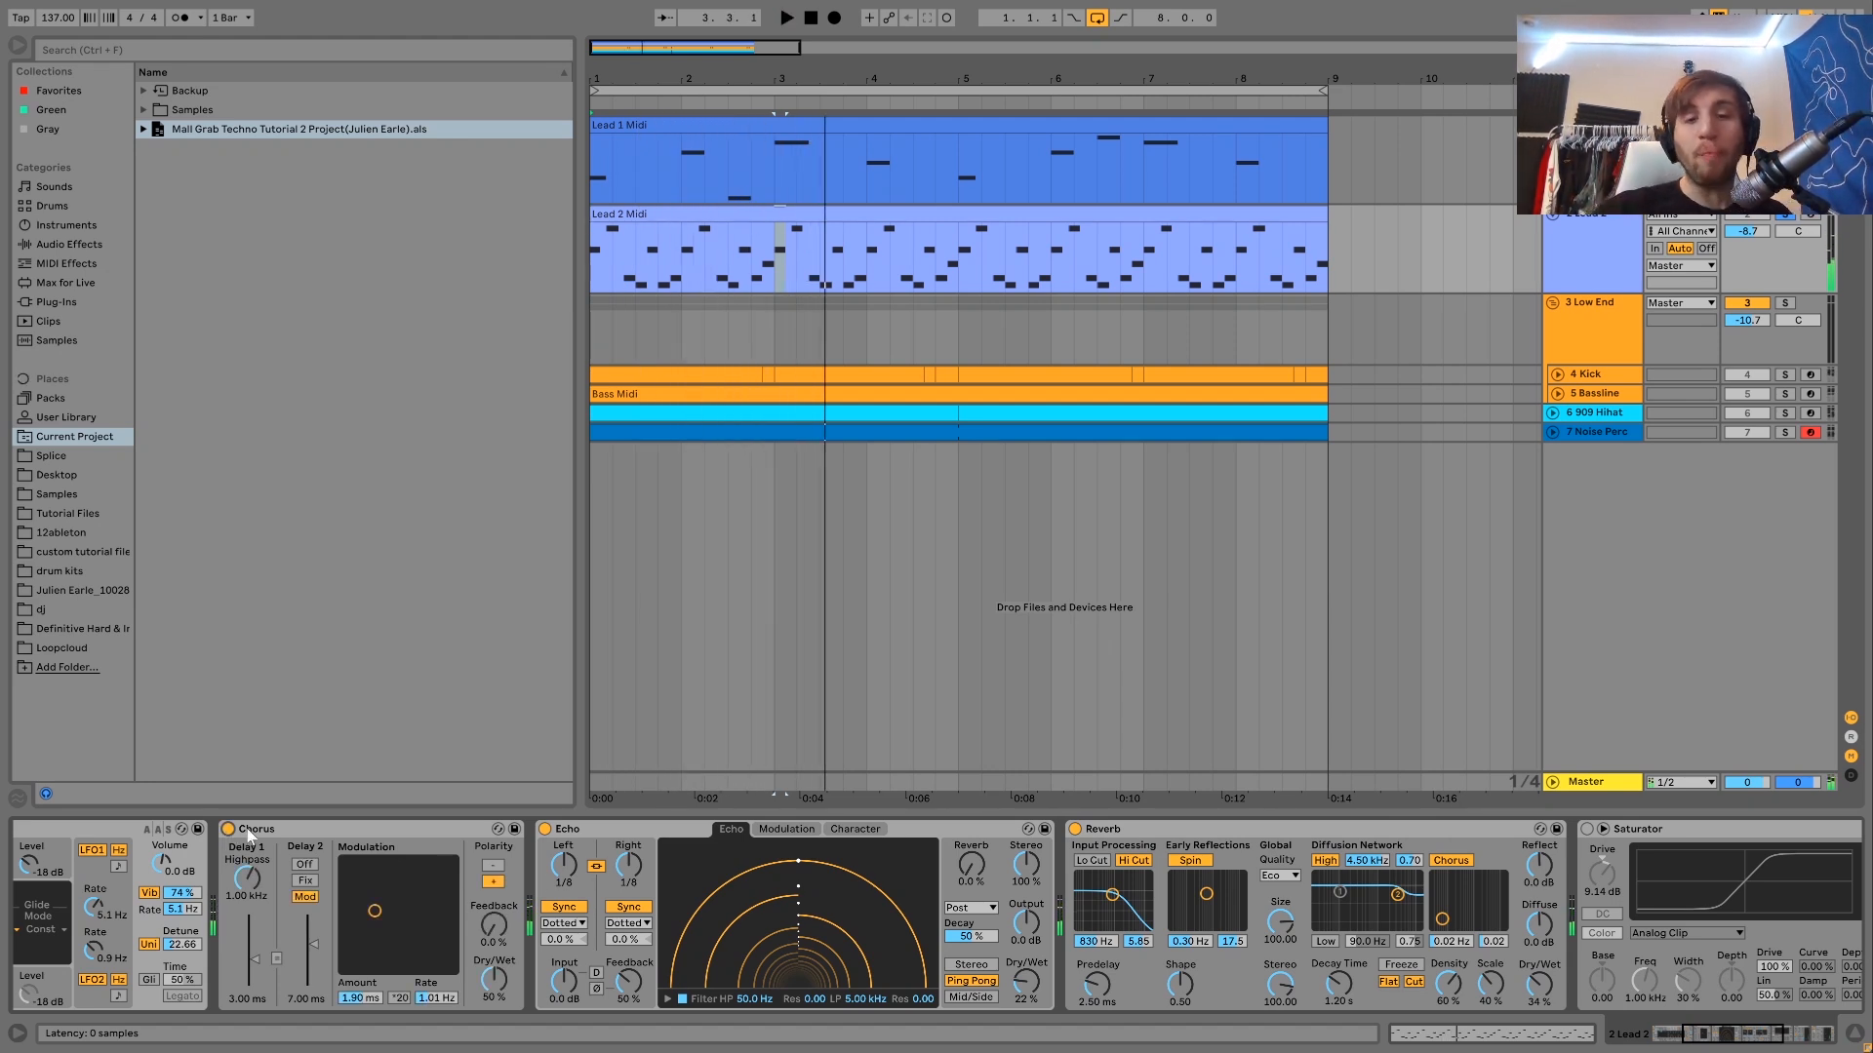
# - Remove the inactive Saturator from Lead 2's effect chain and play the track with the Echo settings in view
pyautogui.scroll(-3, 934, 864)
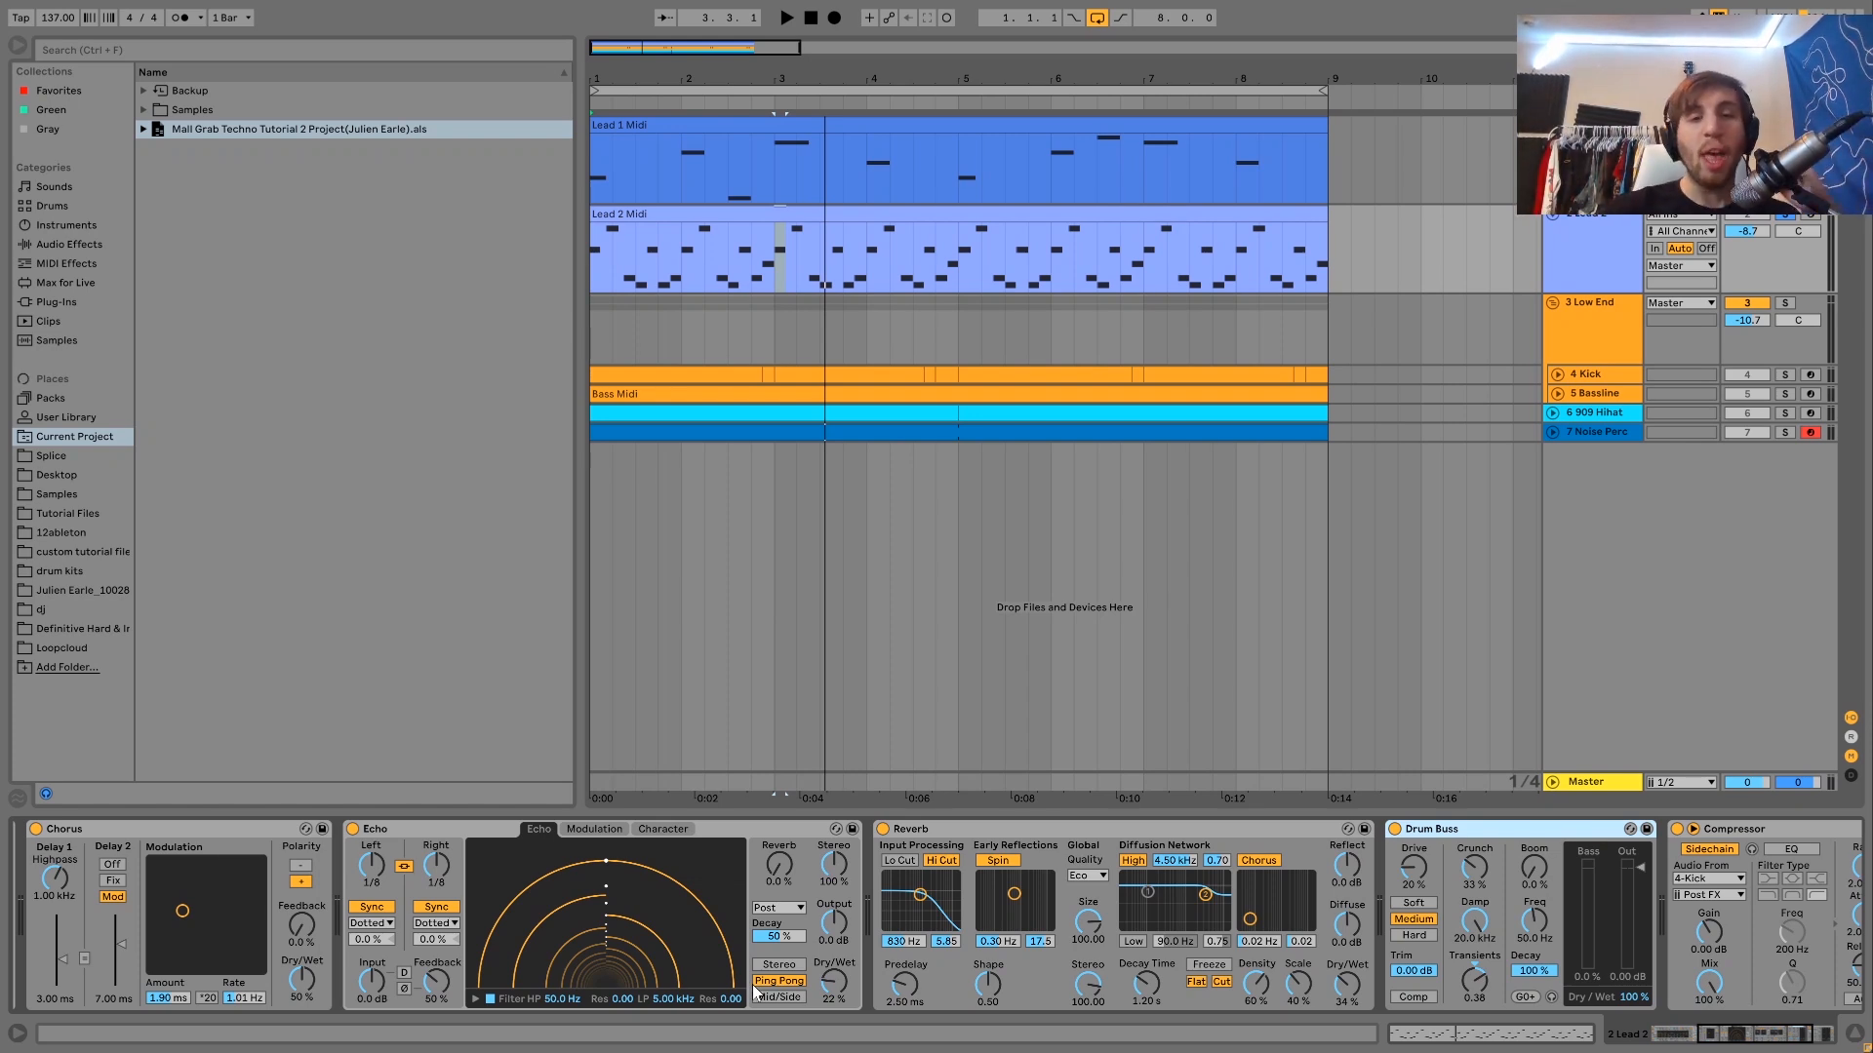
pyautogui.press('space')
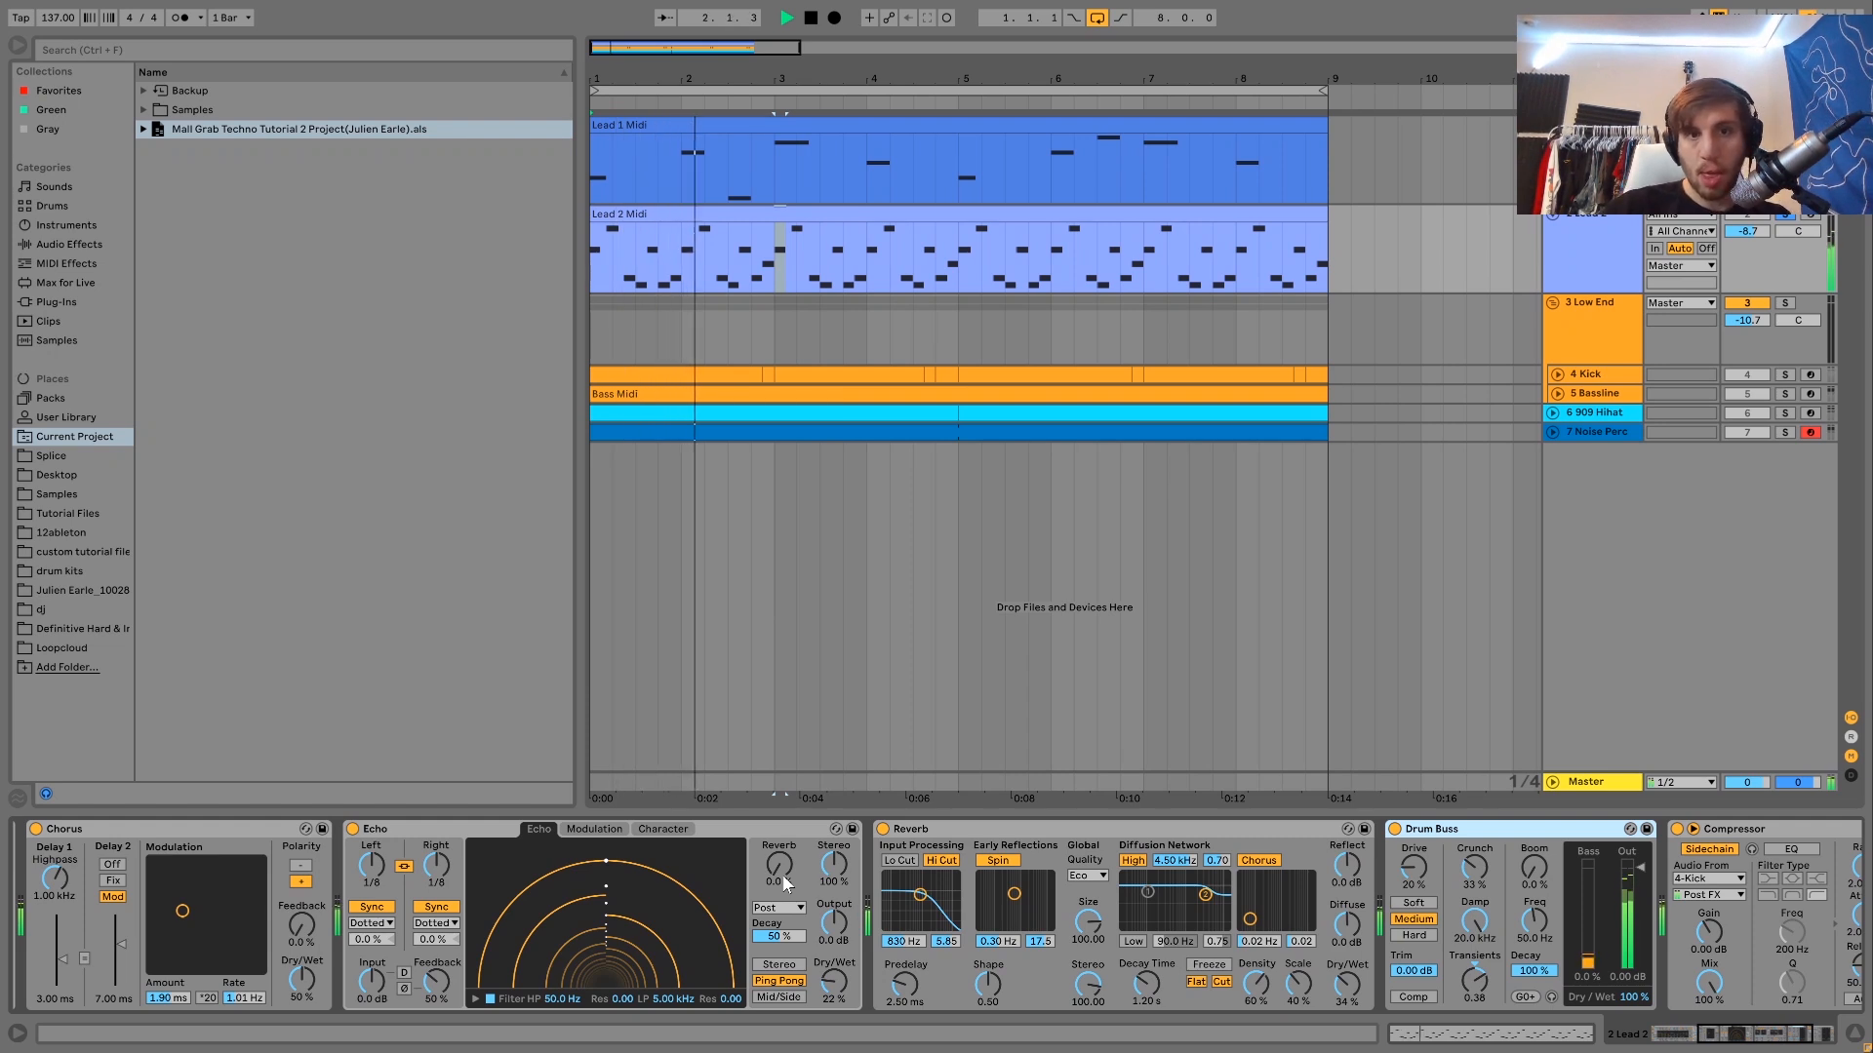
pyautogui.press('space')
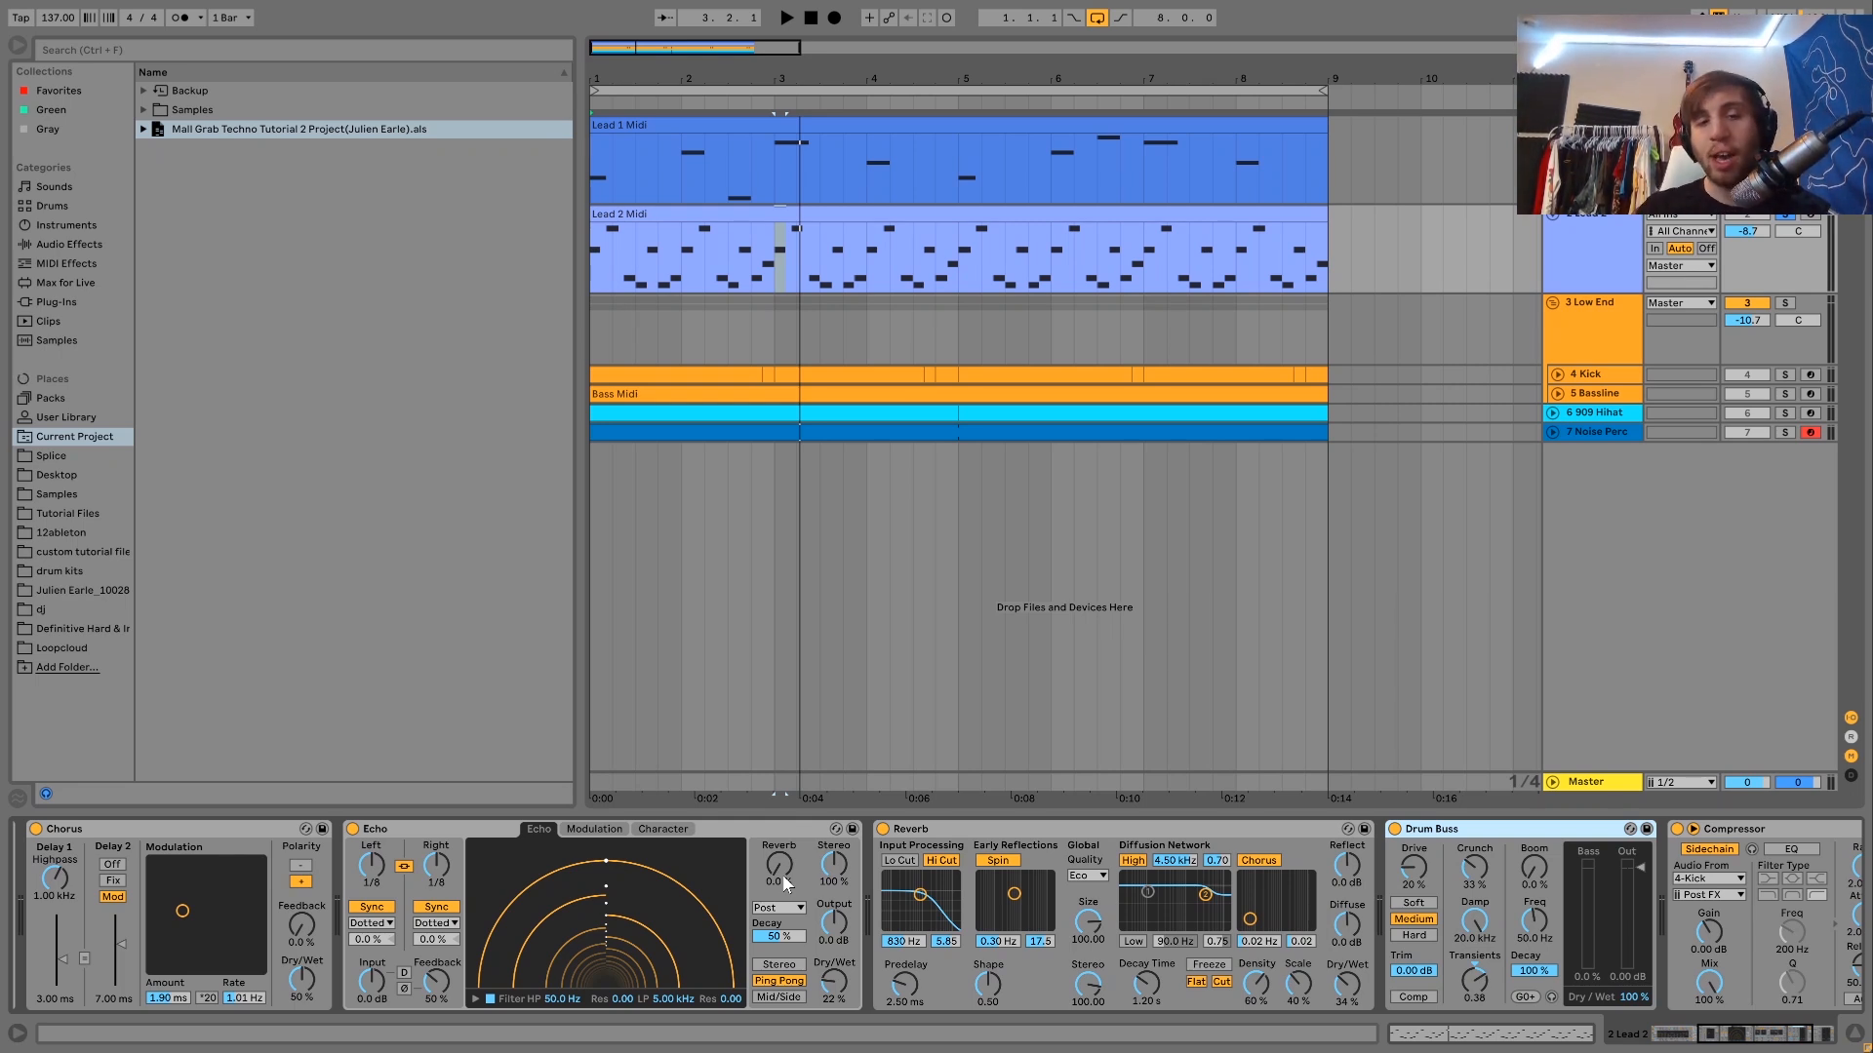
# - Play Lead 2 again to judge what the ping-pong Echo contributes to the sound
pyautogui.press('space')
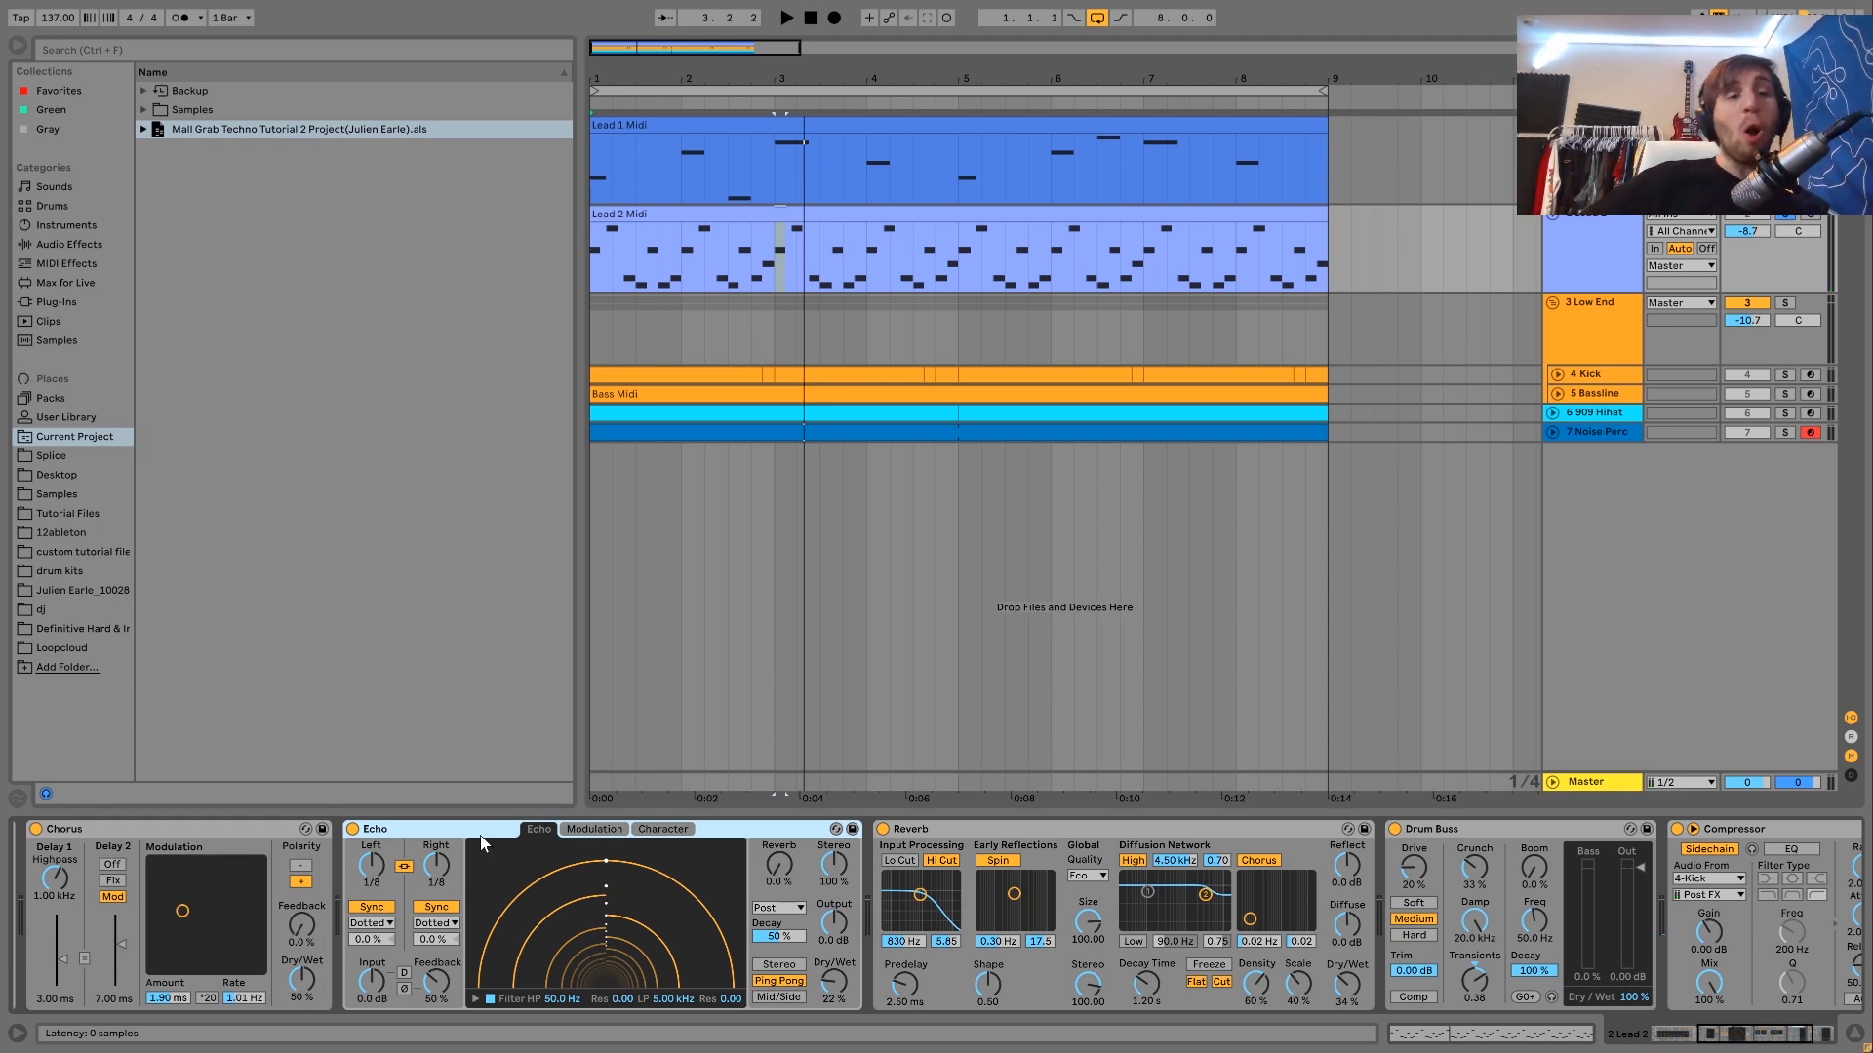
pyautogui.press('space')
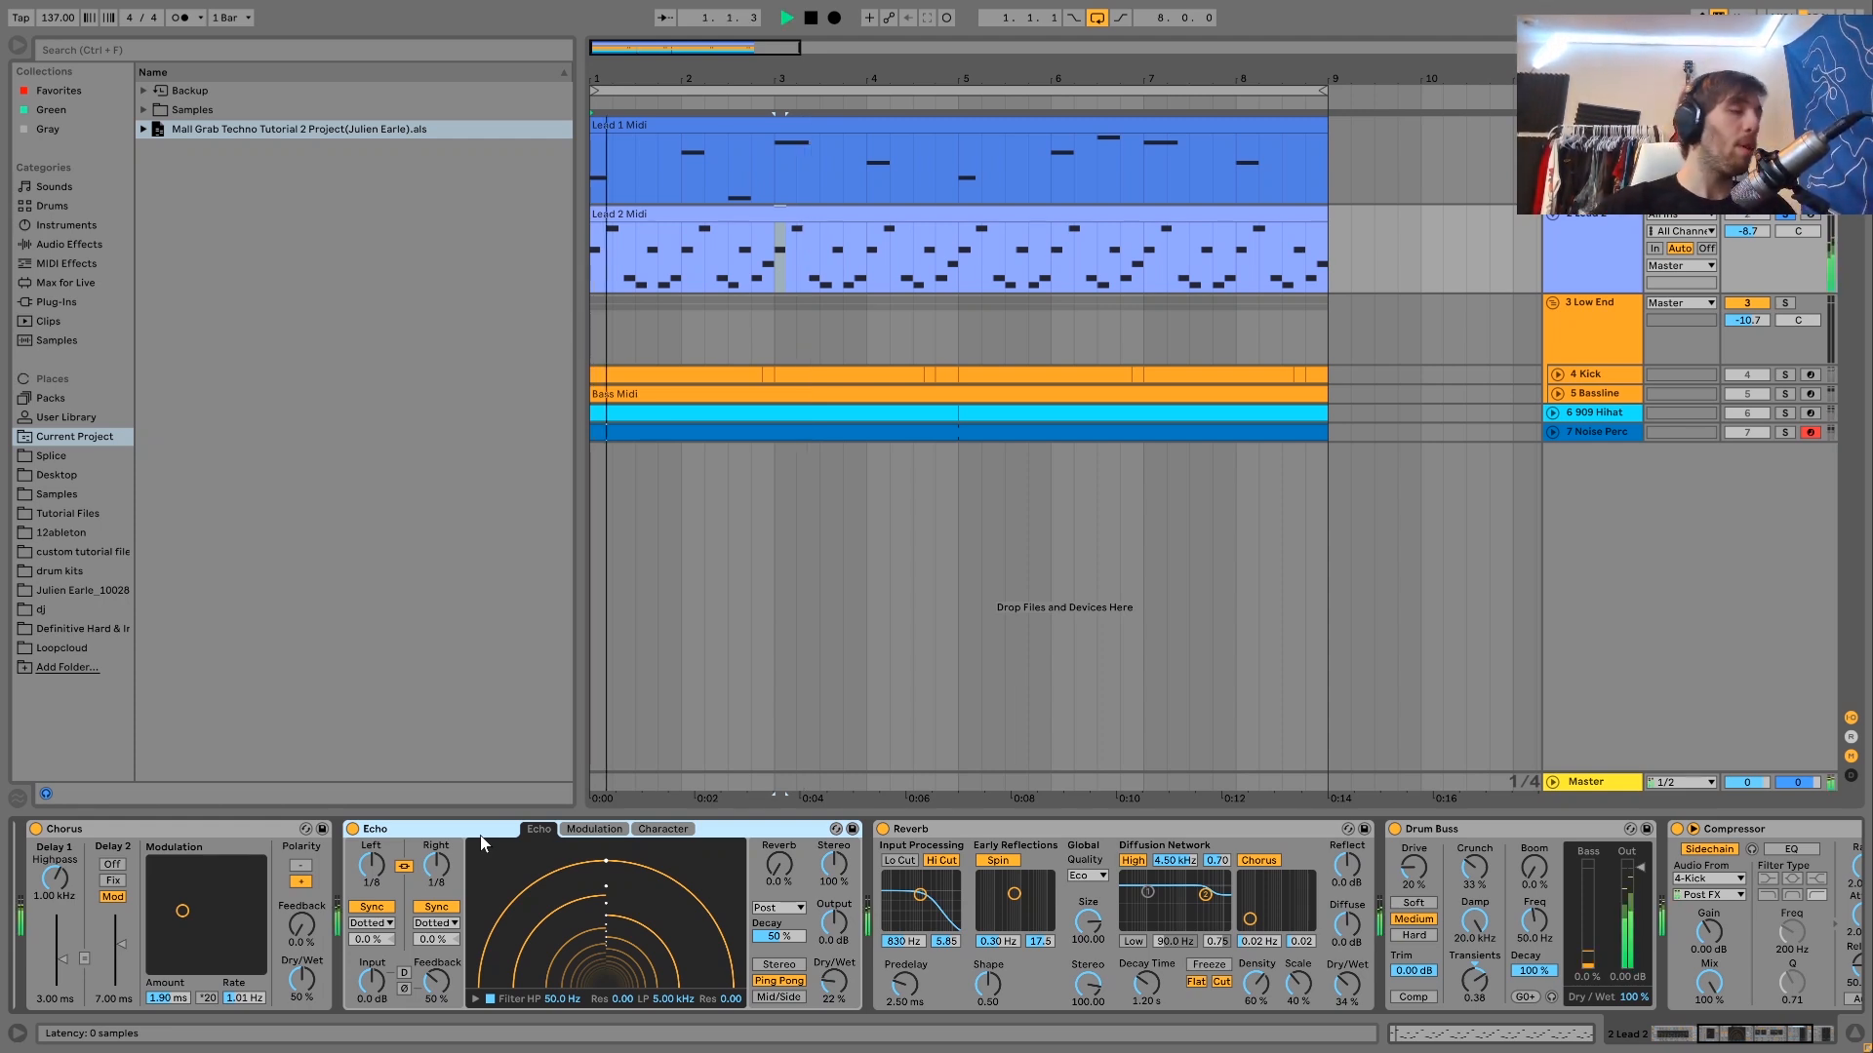
pyautogui.press('space')
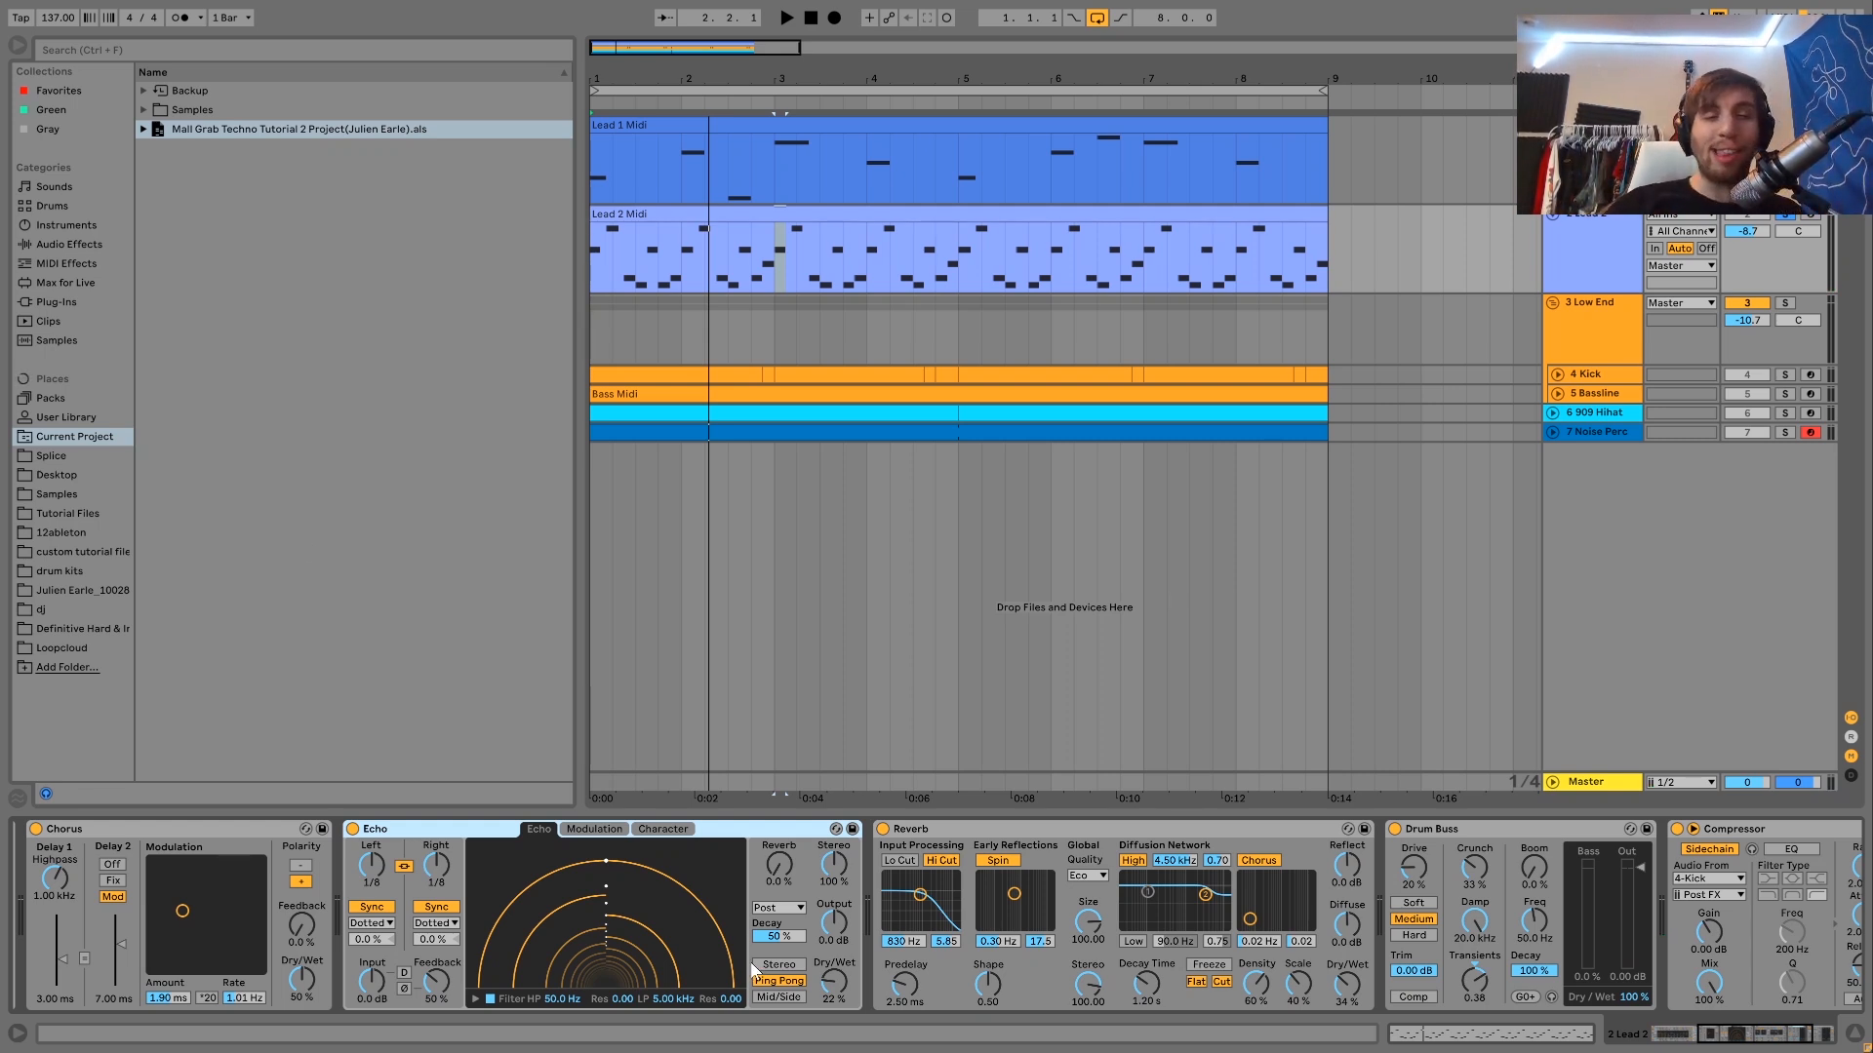
# - Audition Lead 2 in short passes while reviewing its effect chain from the Echo to the Reverb, Drum Buss and Compressor
pyautogui.scroll(5, 752, 969)
pyautogui.press('space')
pyautogui.scroll(-4, 671, 936)
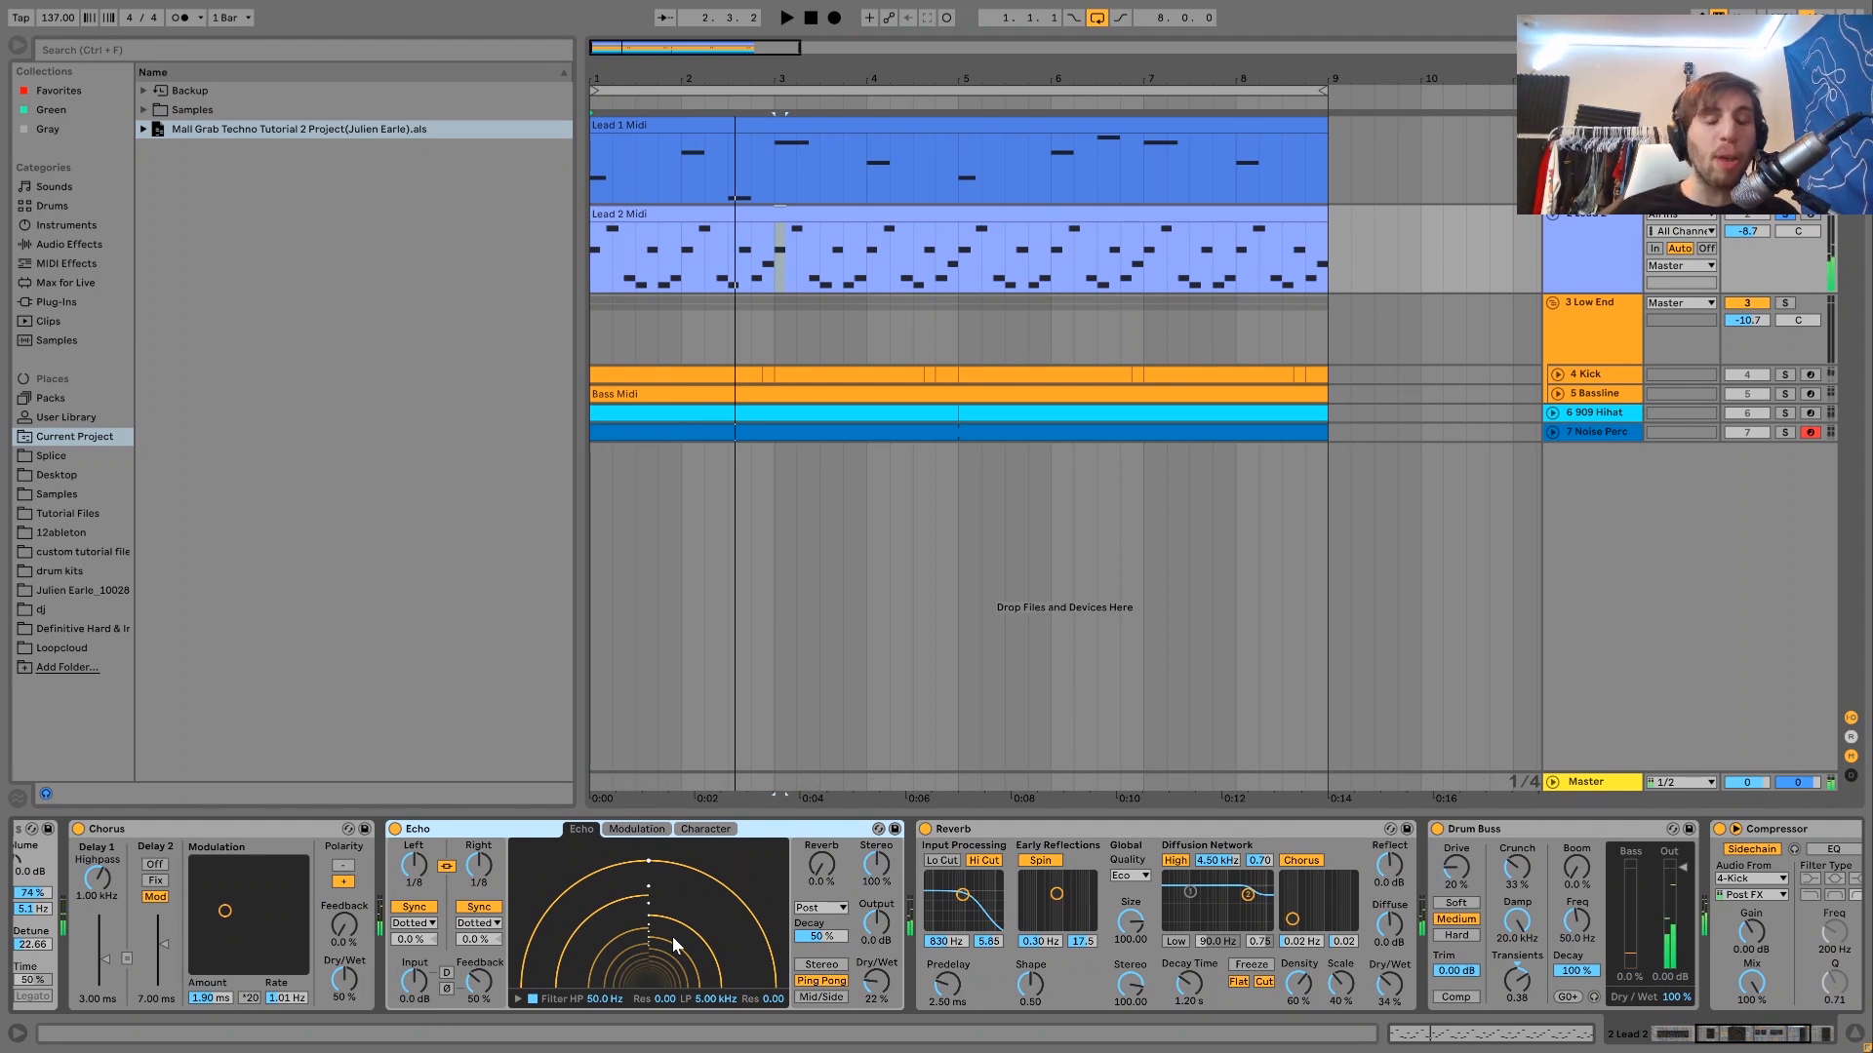
pyautogui.scroll(-8, 671, 936)
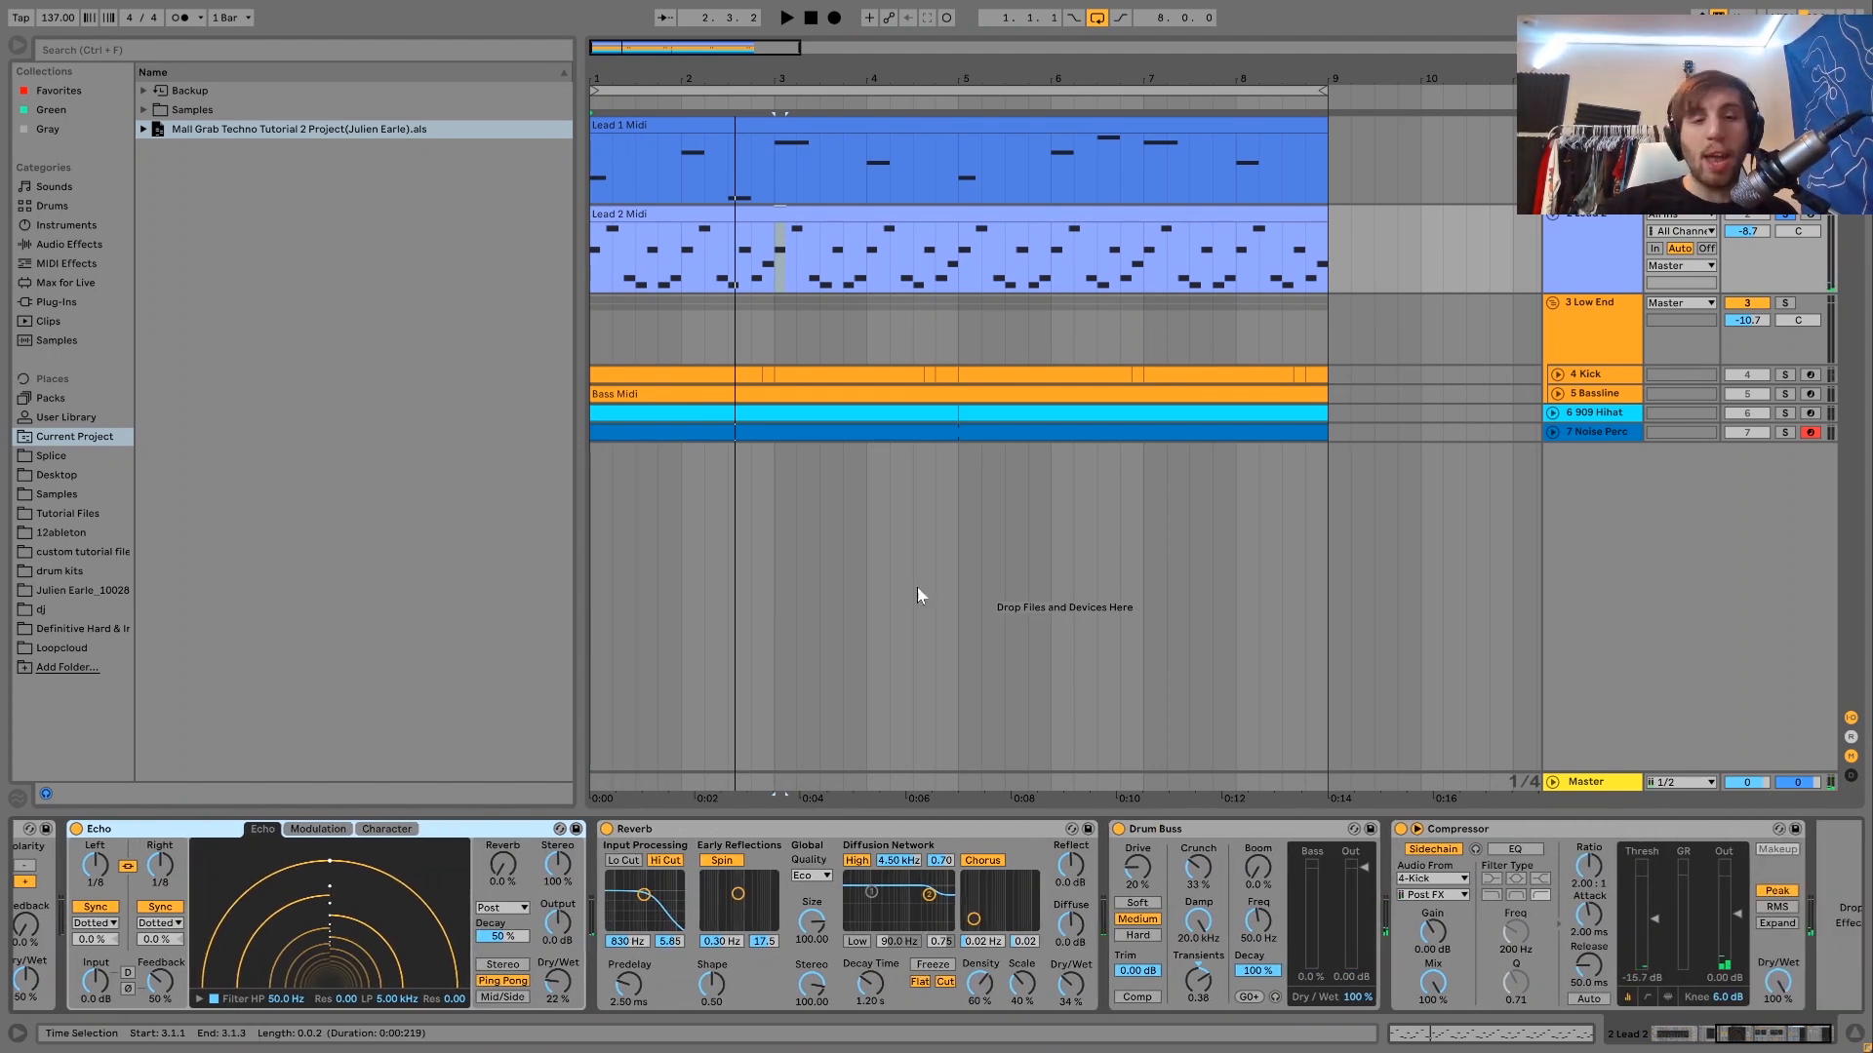
pyautogui.scroll(-2, 682, 917)
pyautogui.press('space')
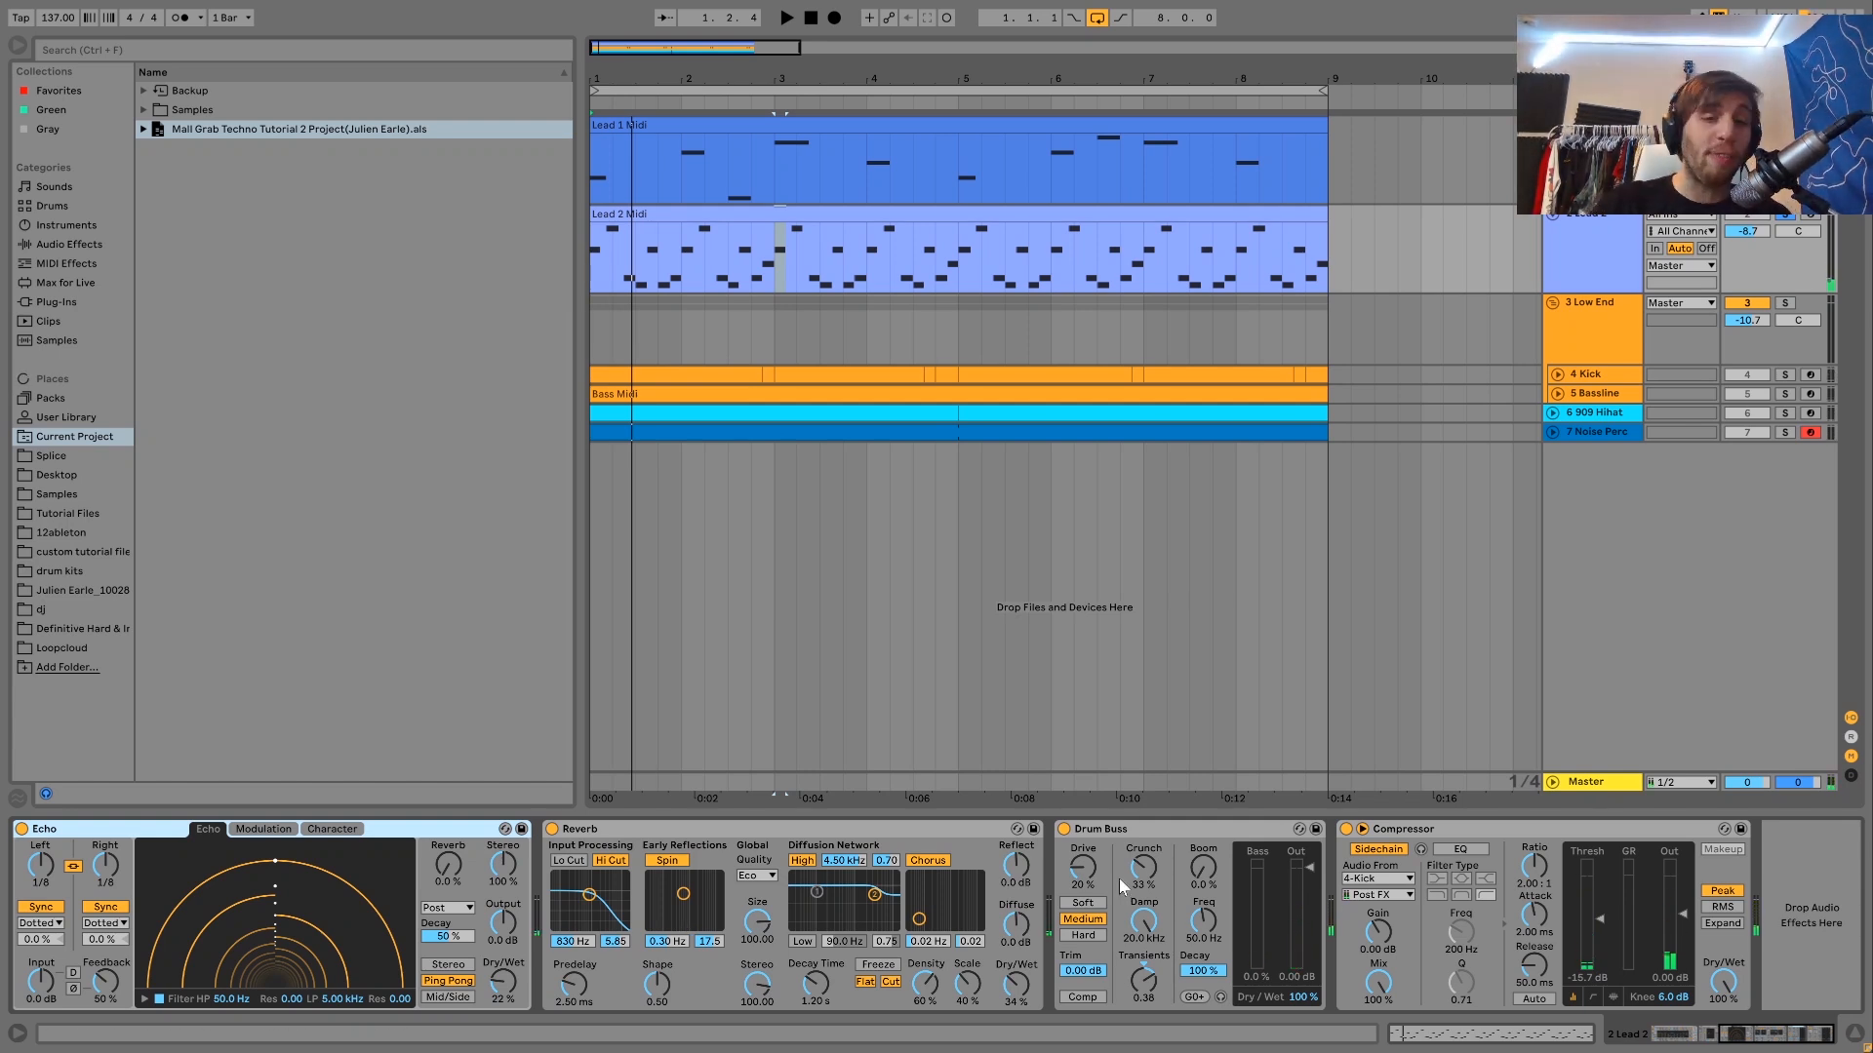
# - Play Lead 2 with the Drum Buss bypassed, and re-enable the Drum Buss for comparison
pyautogui.click(1063, 829)
pyautogui.press('space')
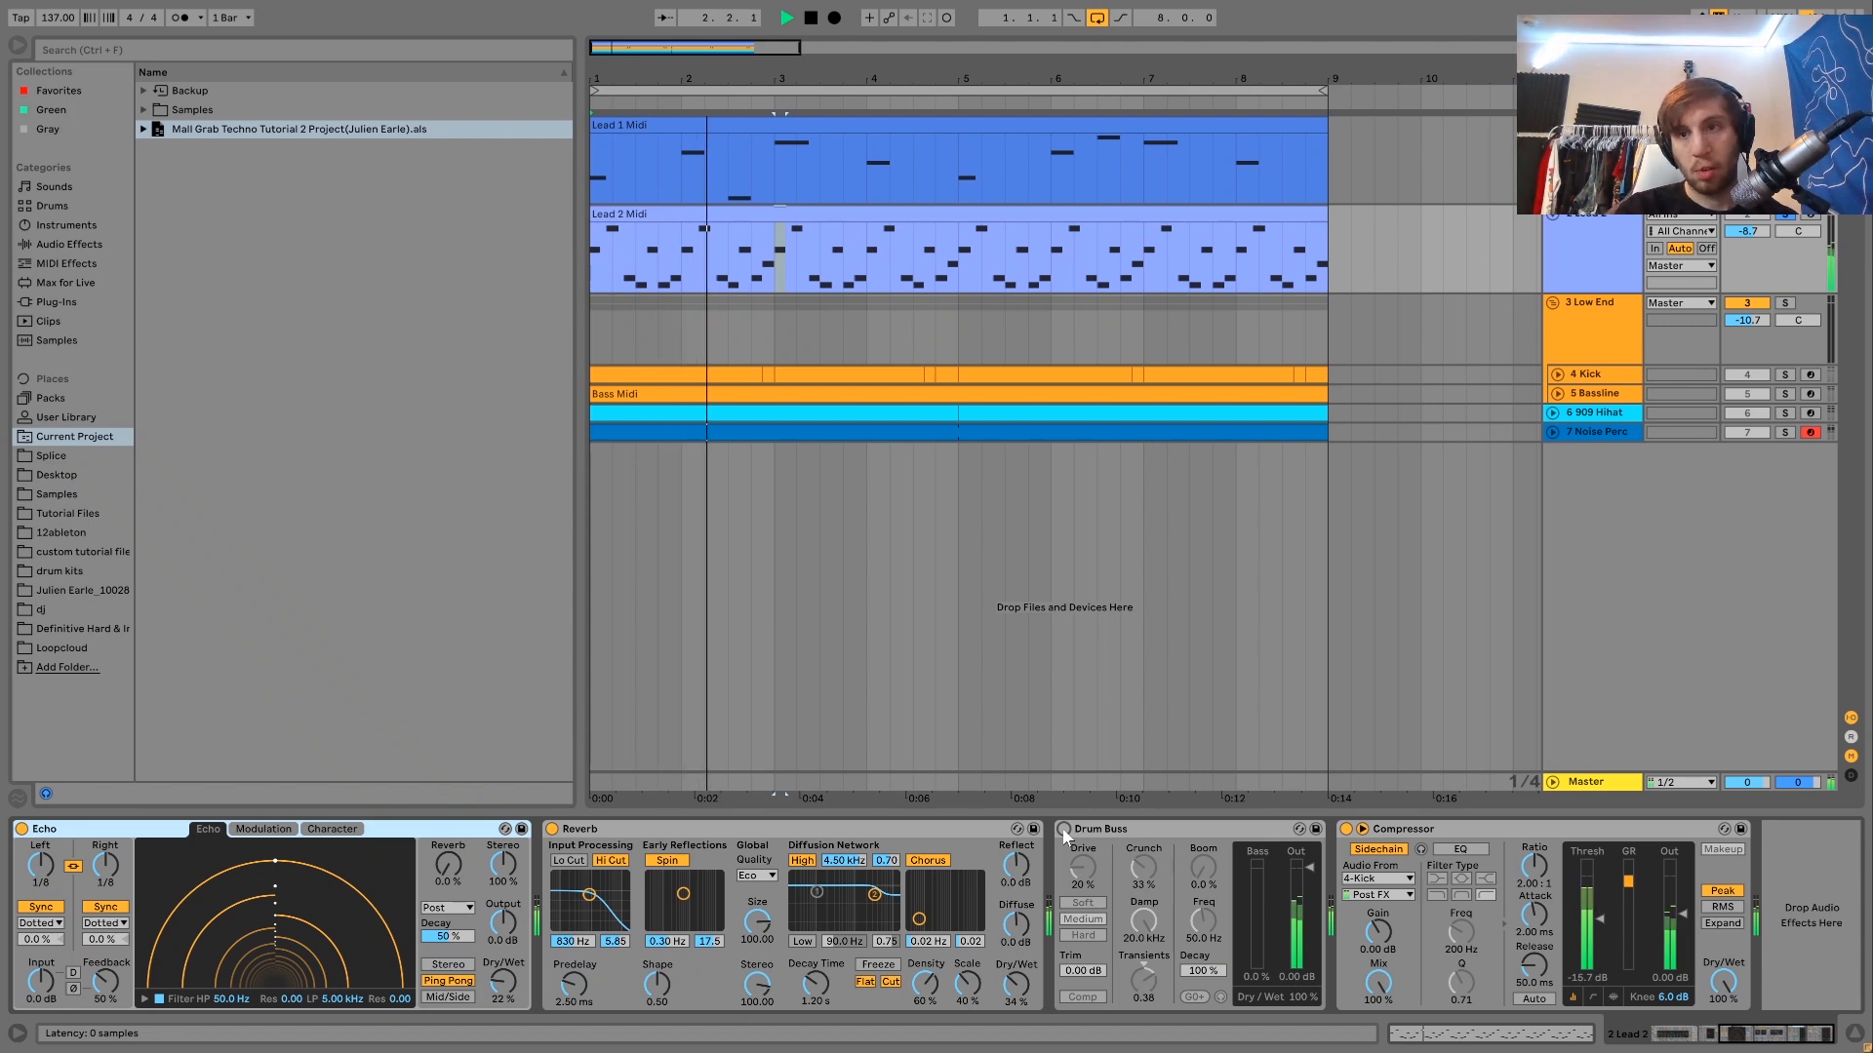
pyautogui.click(1063, 829)
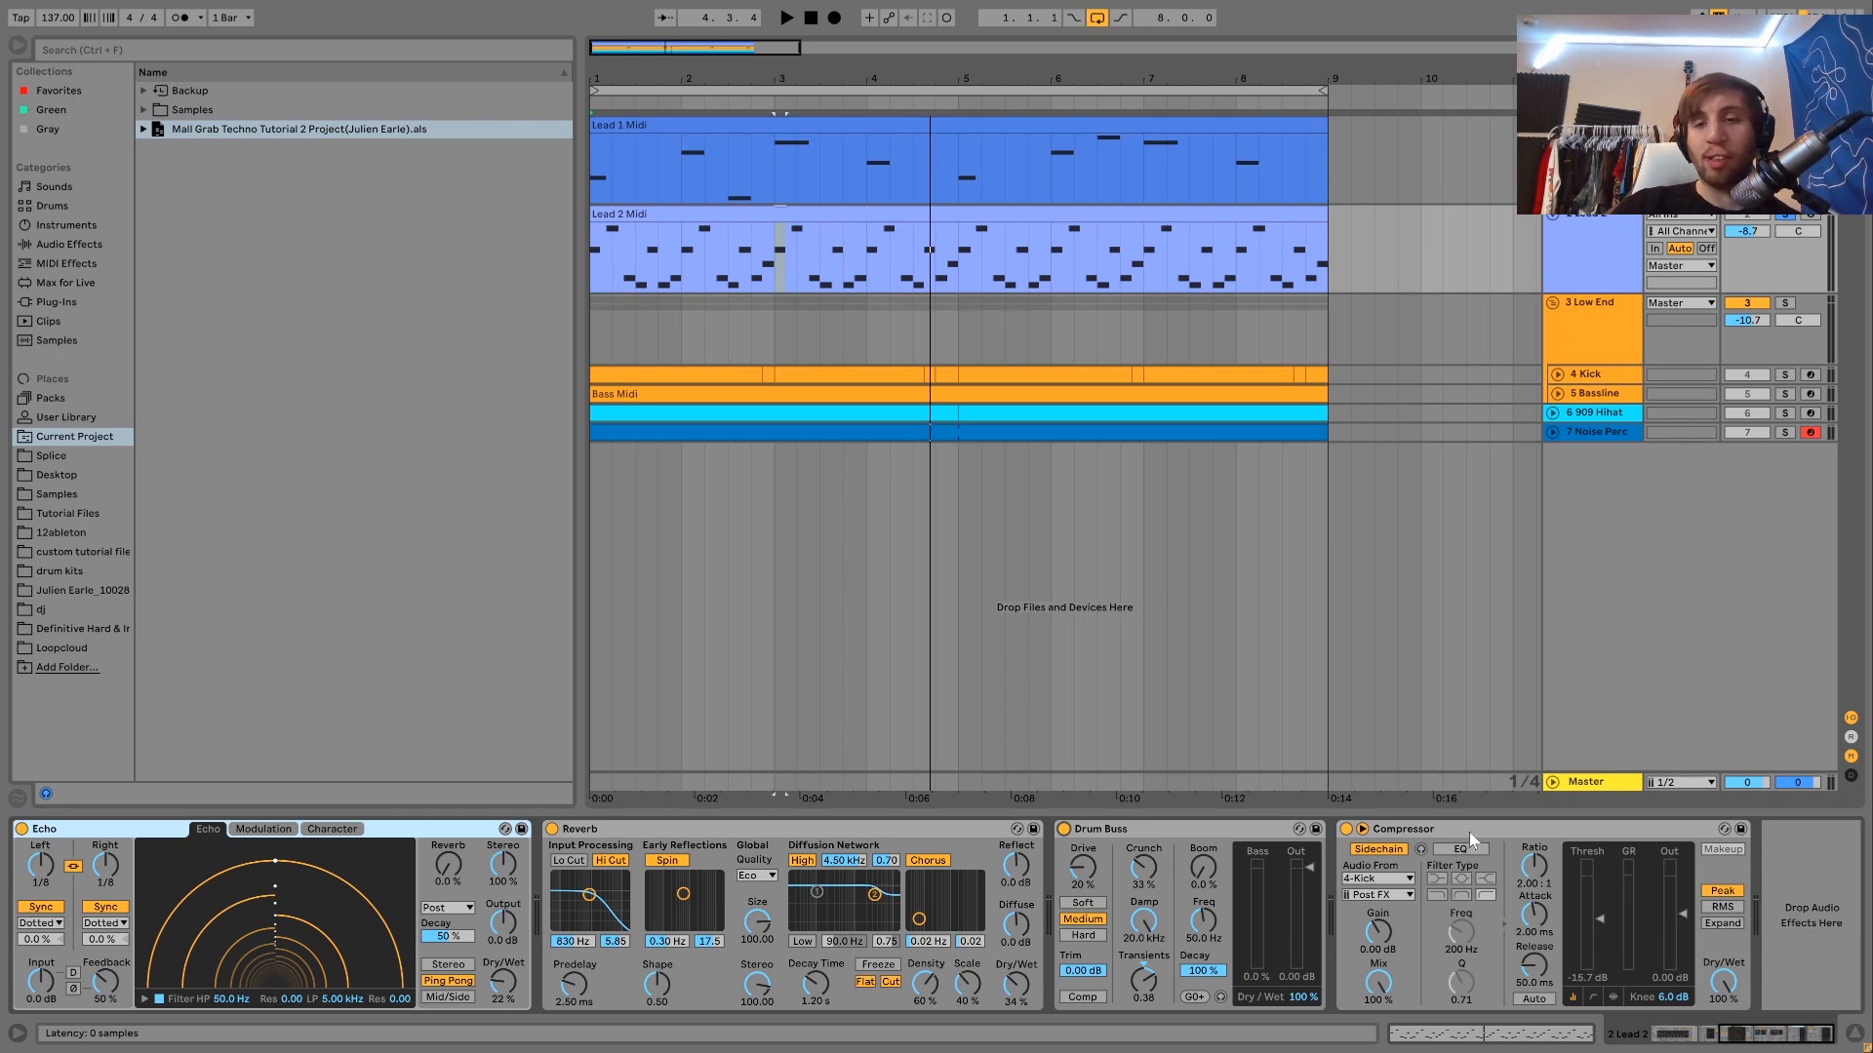
# - Play Lead 2 together with the kick, bassline and percussion tracks to hear the Compressor's sidechain from 4-Kick
pyautogui.press('space')
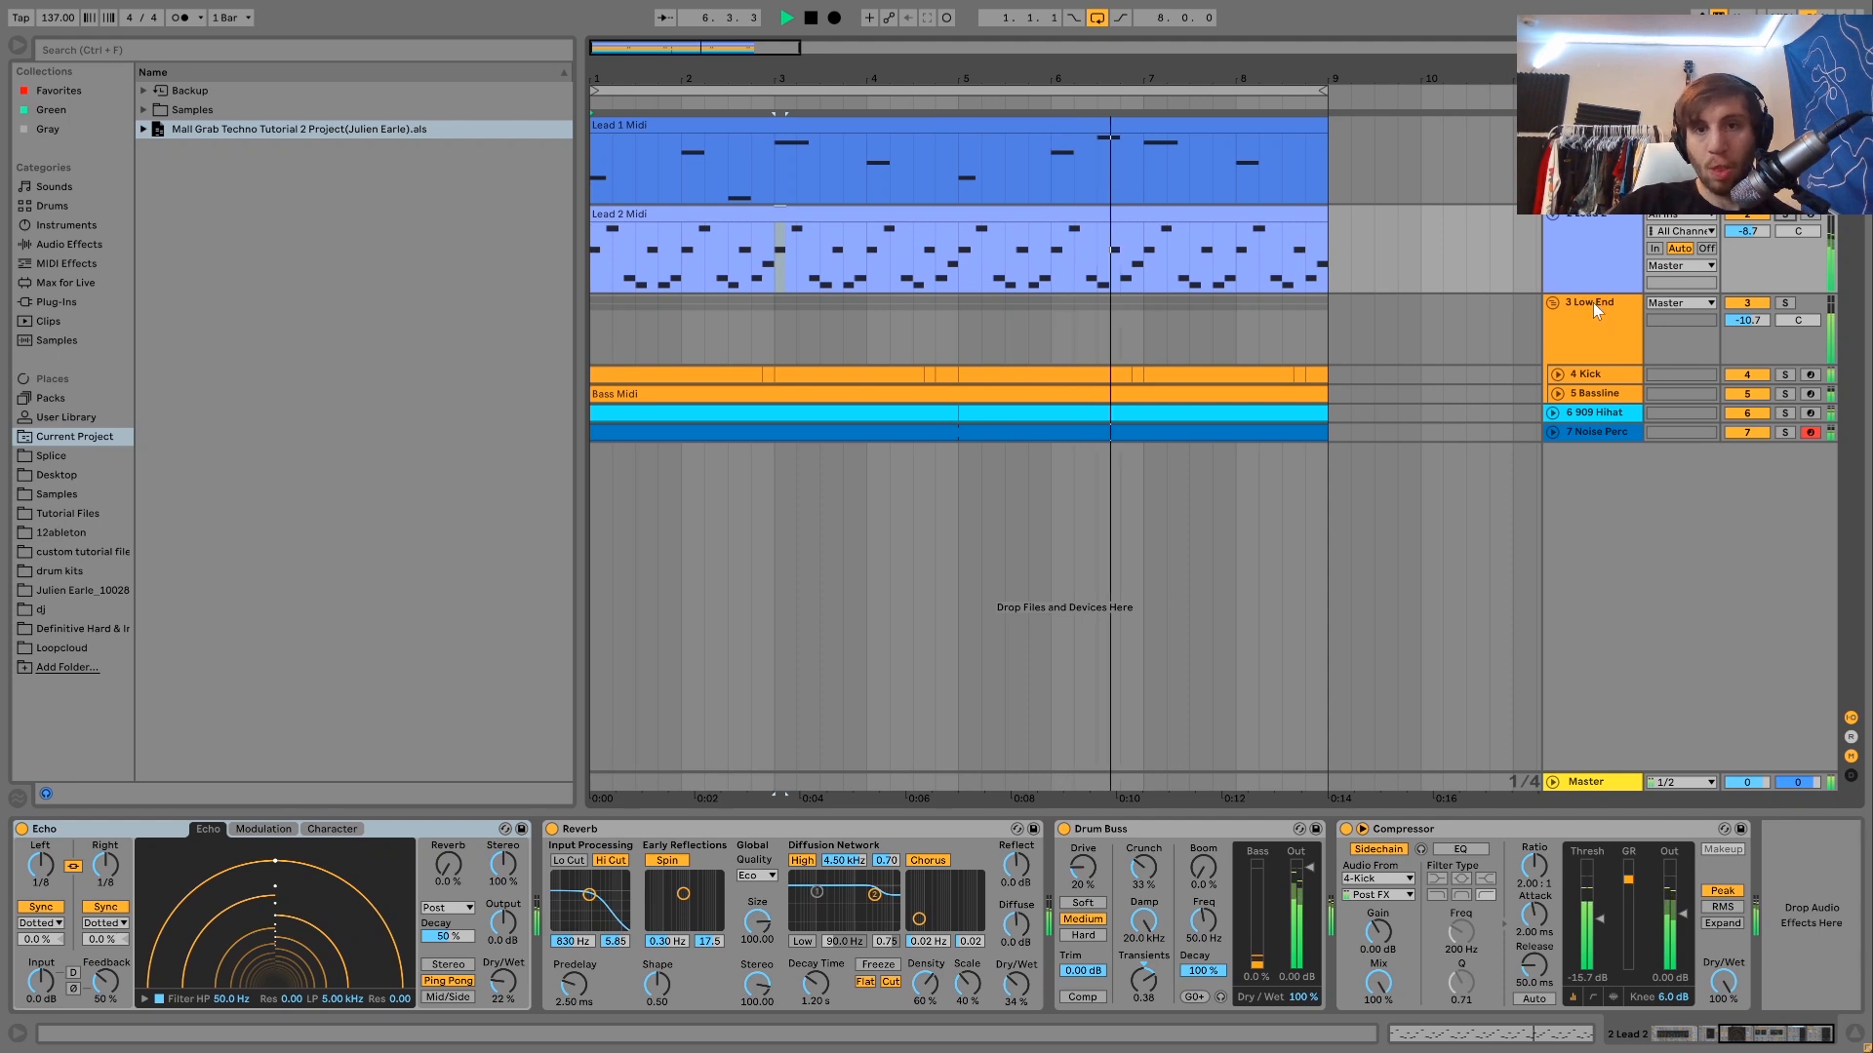
pyautogui.press('space')
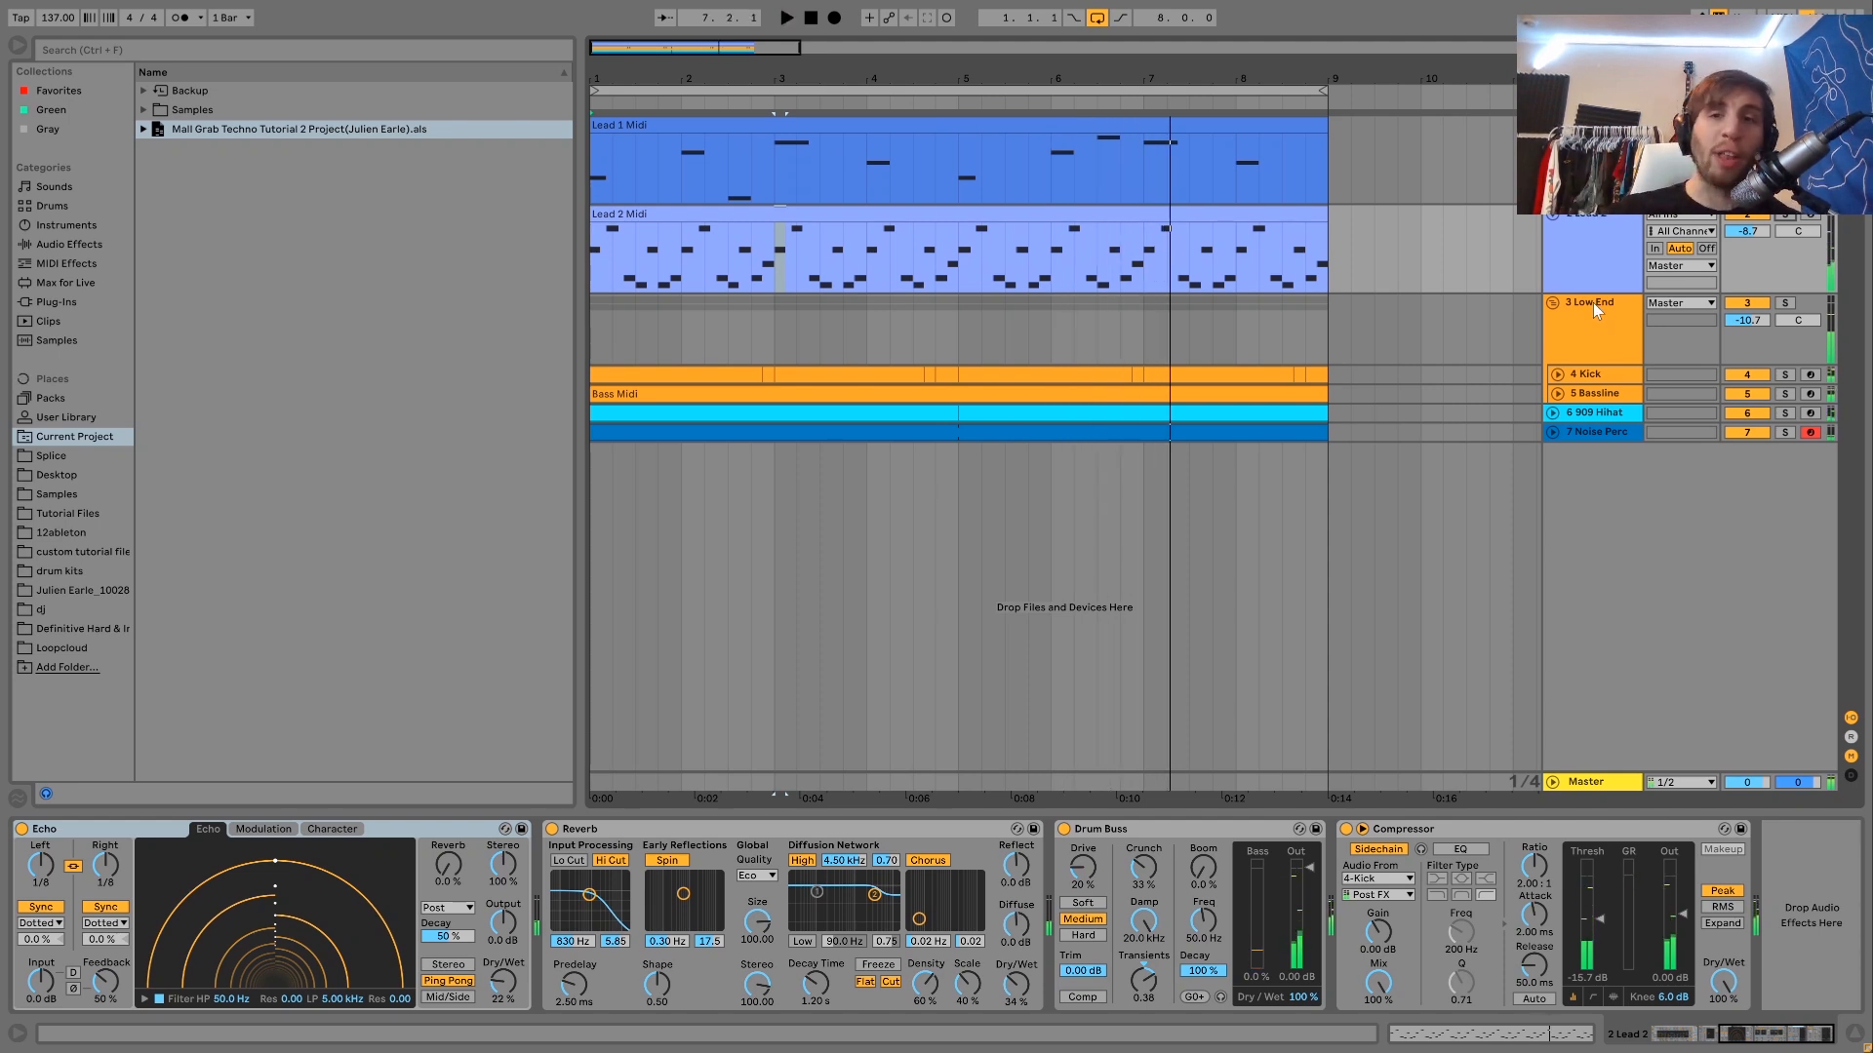
# - Solo the Kick track, unfold it in the arrangement, and play it with its device chain displayed
pyautogui.click(1785, 375)
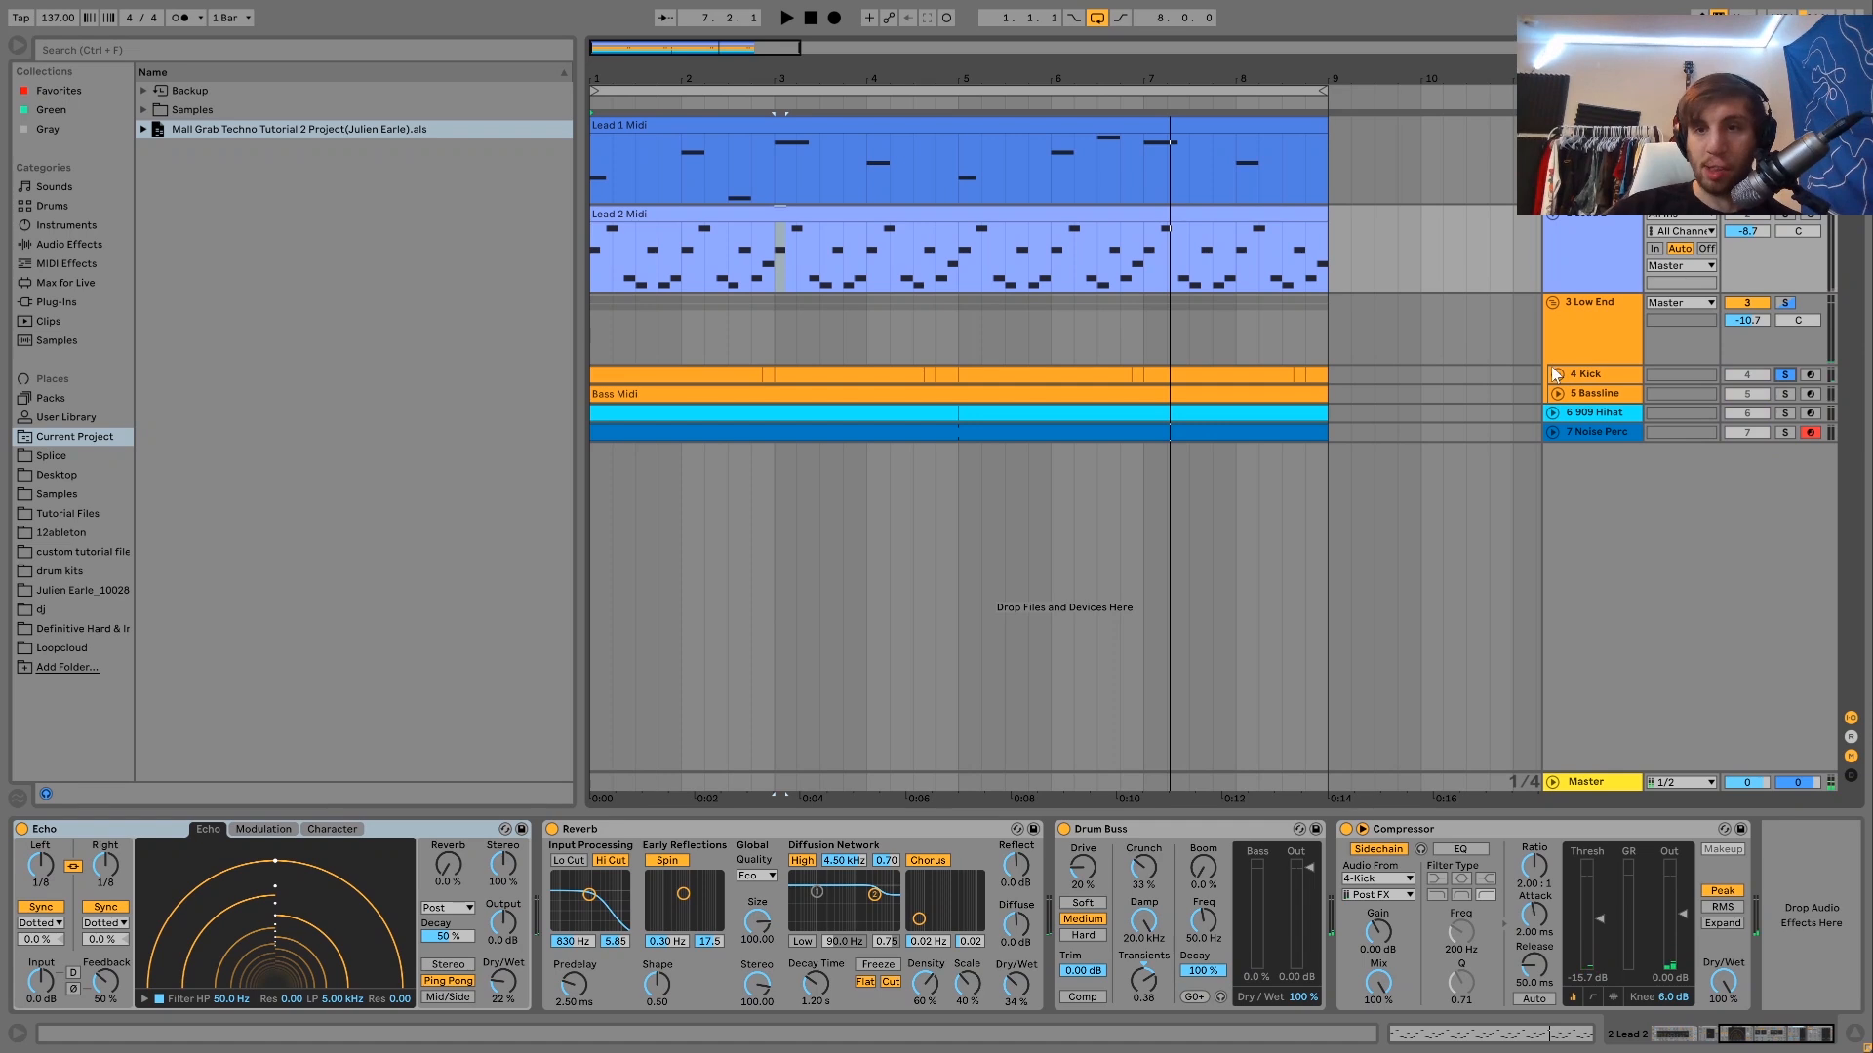
pyautogui.click(1556, 374)
pyautogui.press('space')
pyautogui.click(1599, 403)
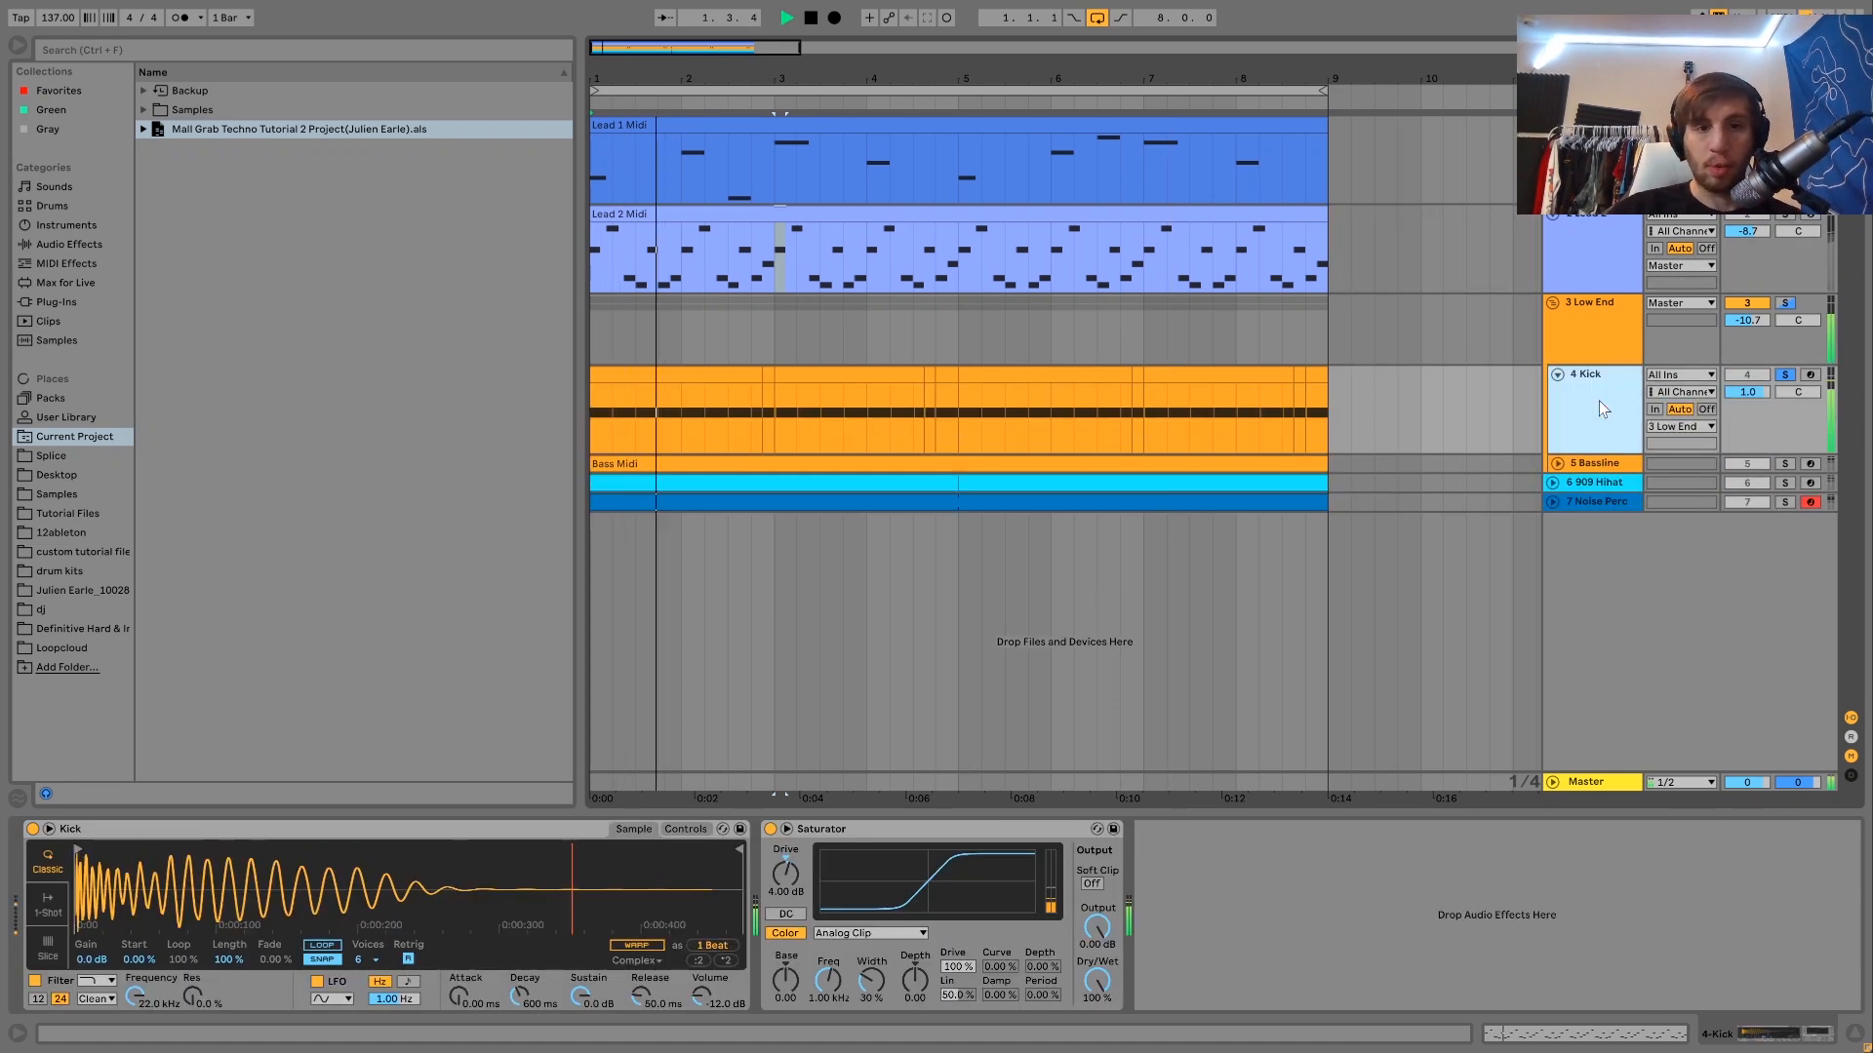
# - Play the soloed kick in short passes while reviewing its sample waveform
pyautogui.press('space')
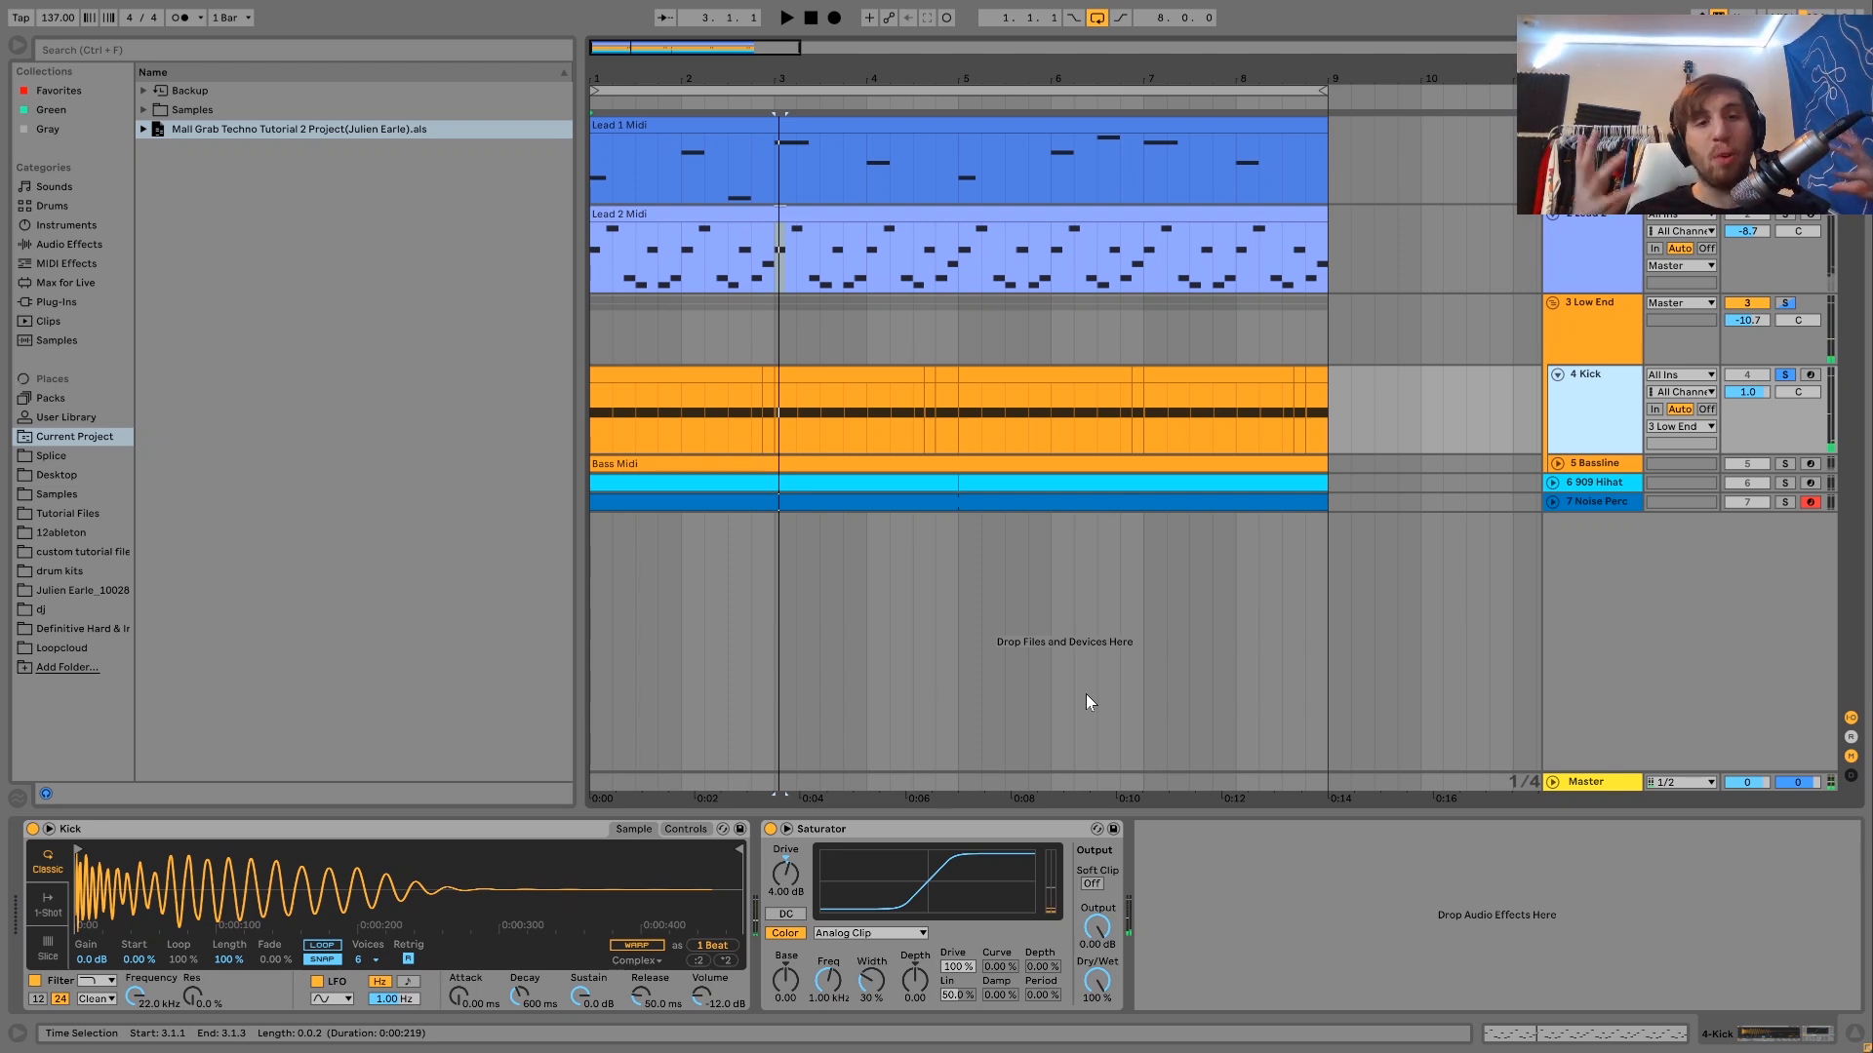
pyautogui.press('space')
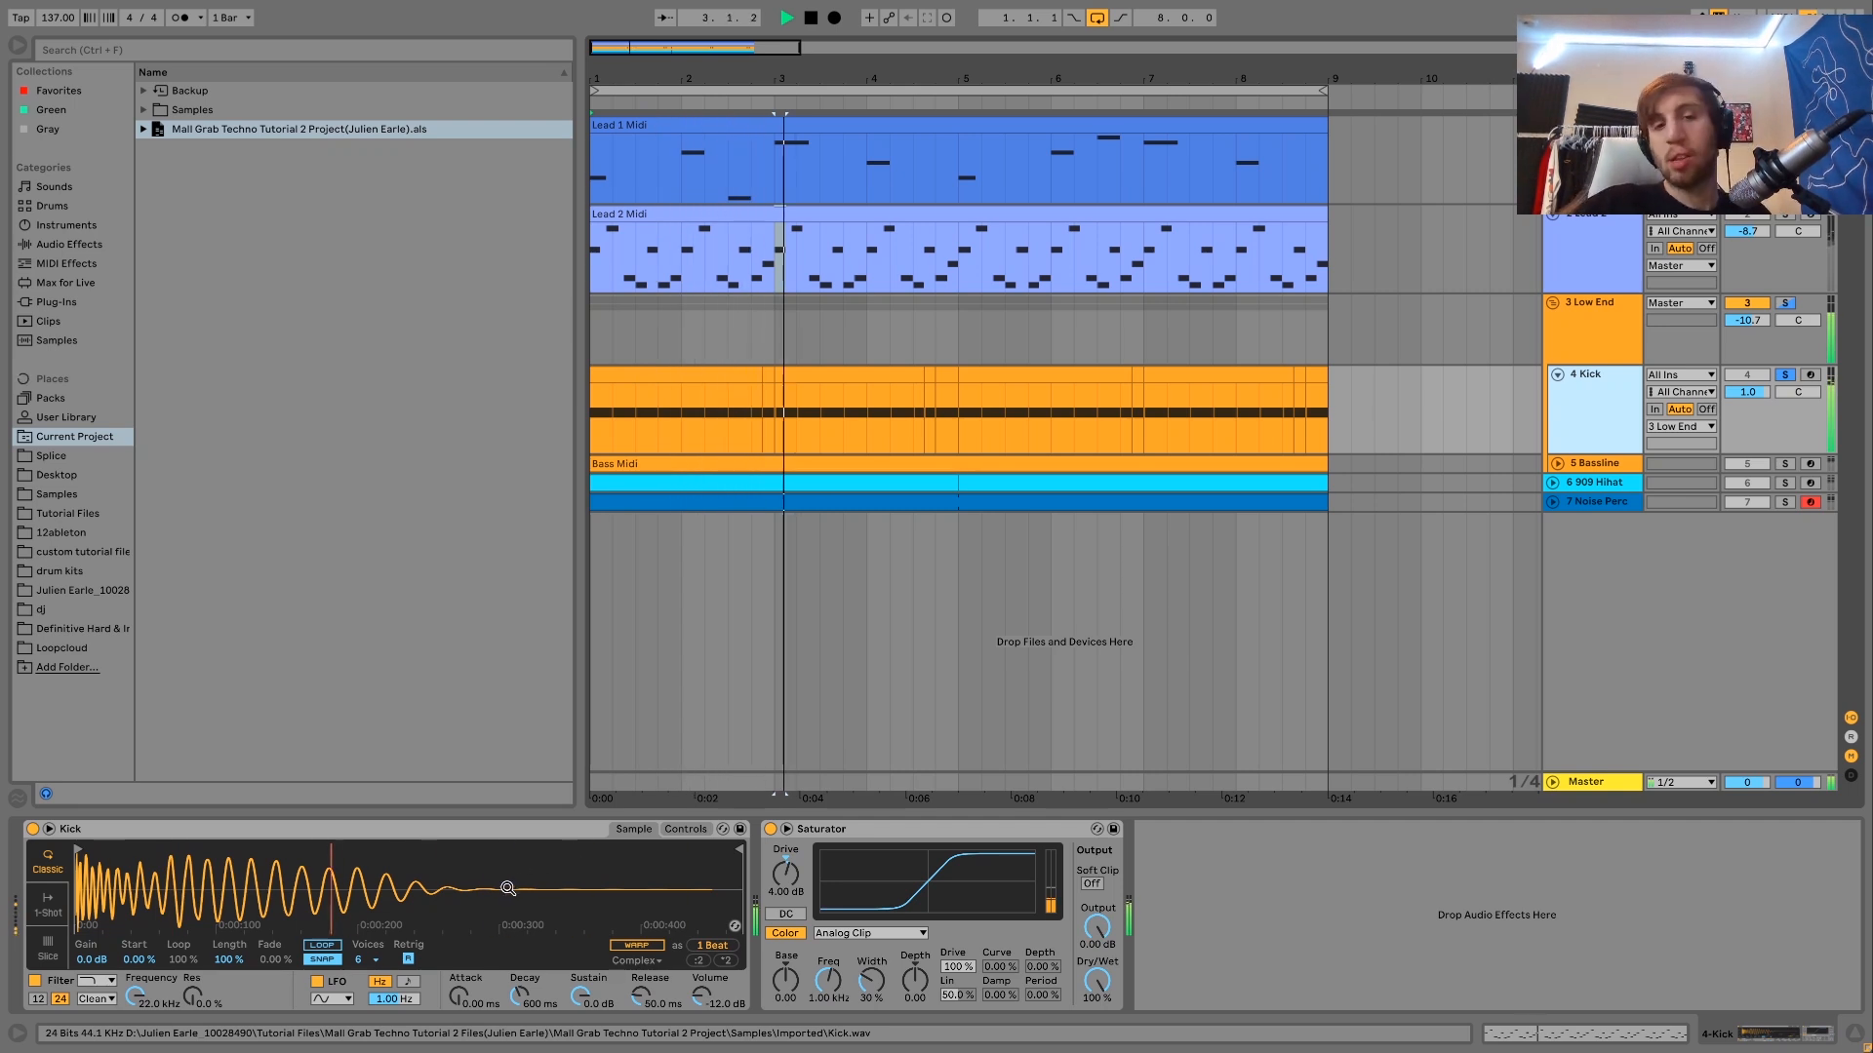
pyautogui.press('space')
pyautogui.press('space')
# - Show the Kick sampler's controls, set the pitch envelope's sustain to -1.9 %, and display the amplitude envelope during playback
pyautogui.click(691, 829)
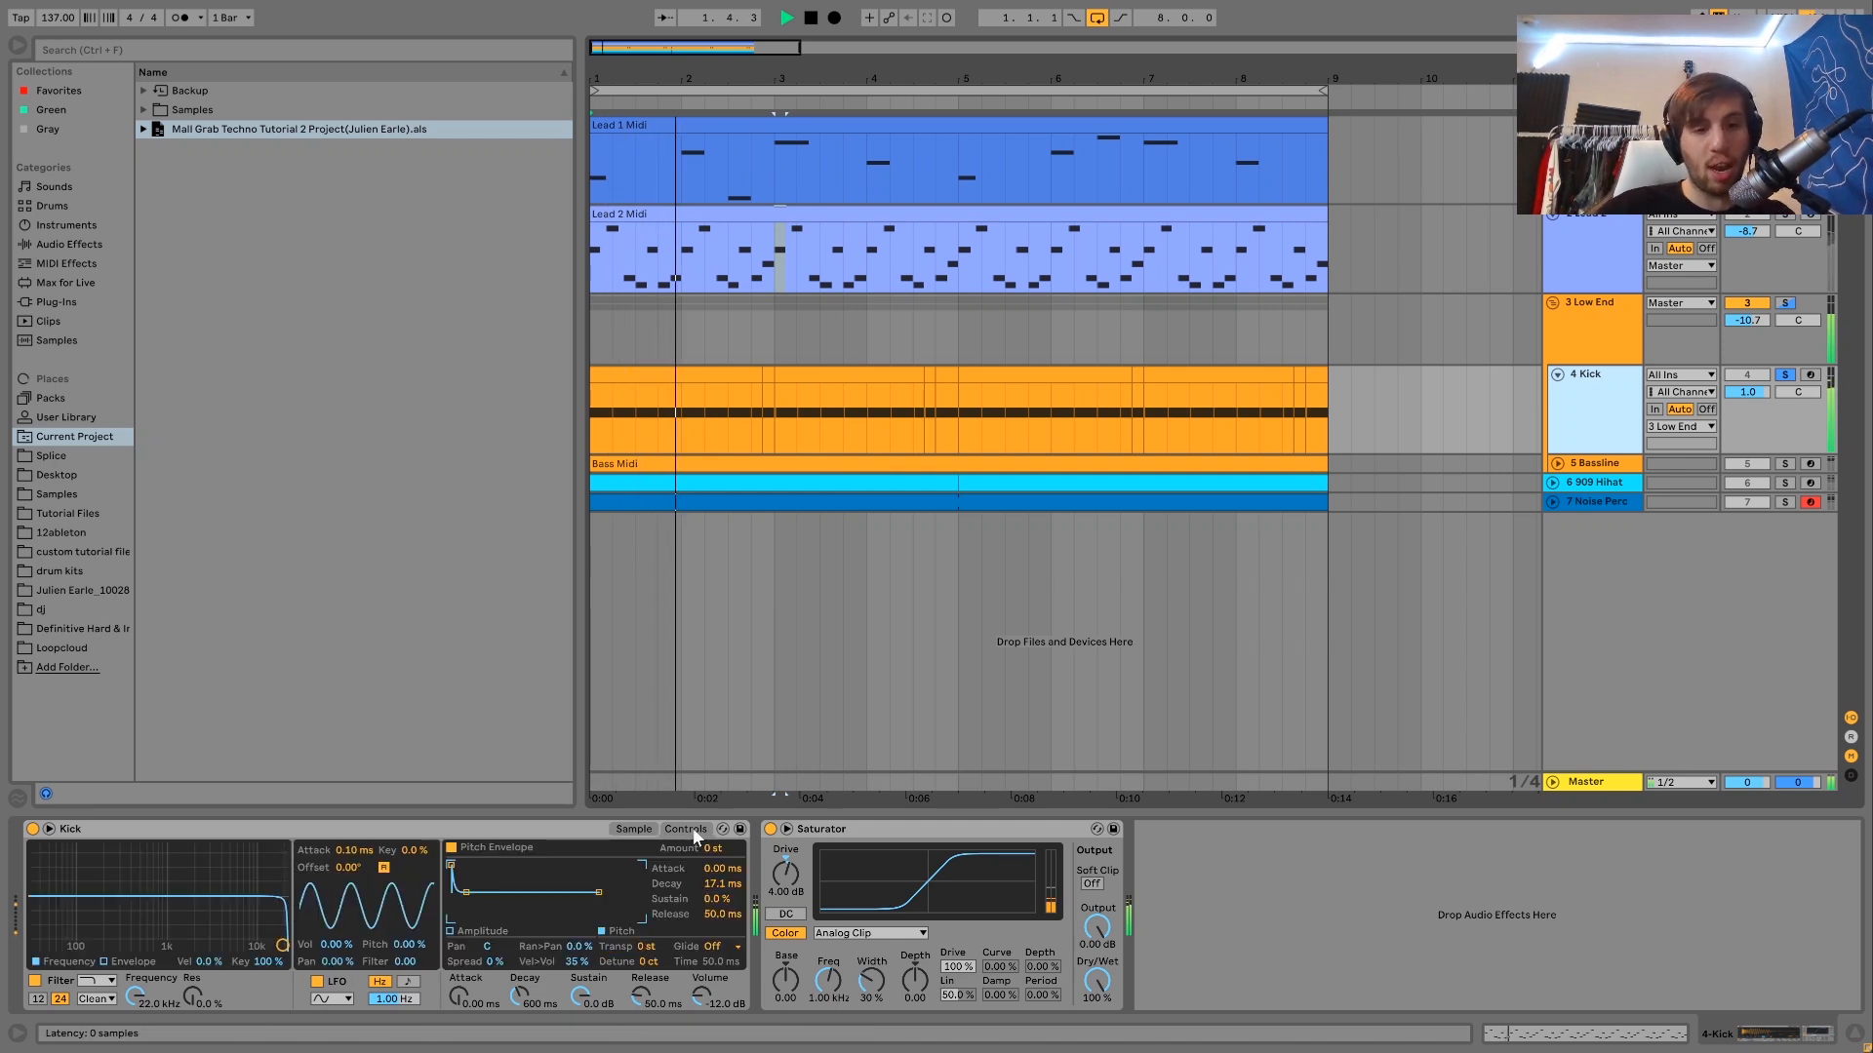
pyautogui.moveTo(466, 893); pyautogui.dragTo(467, 895)
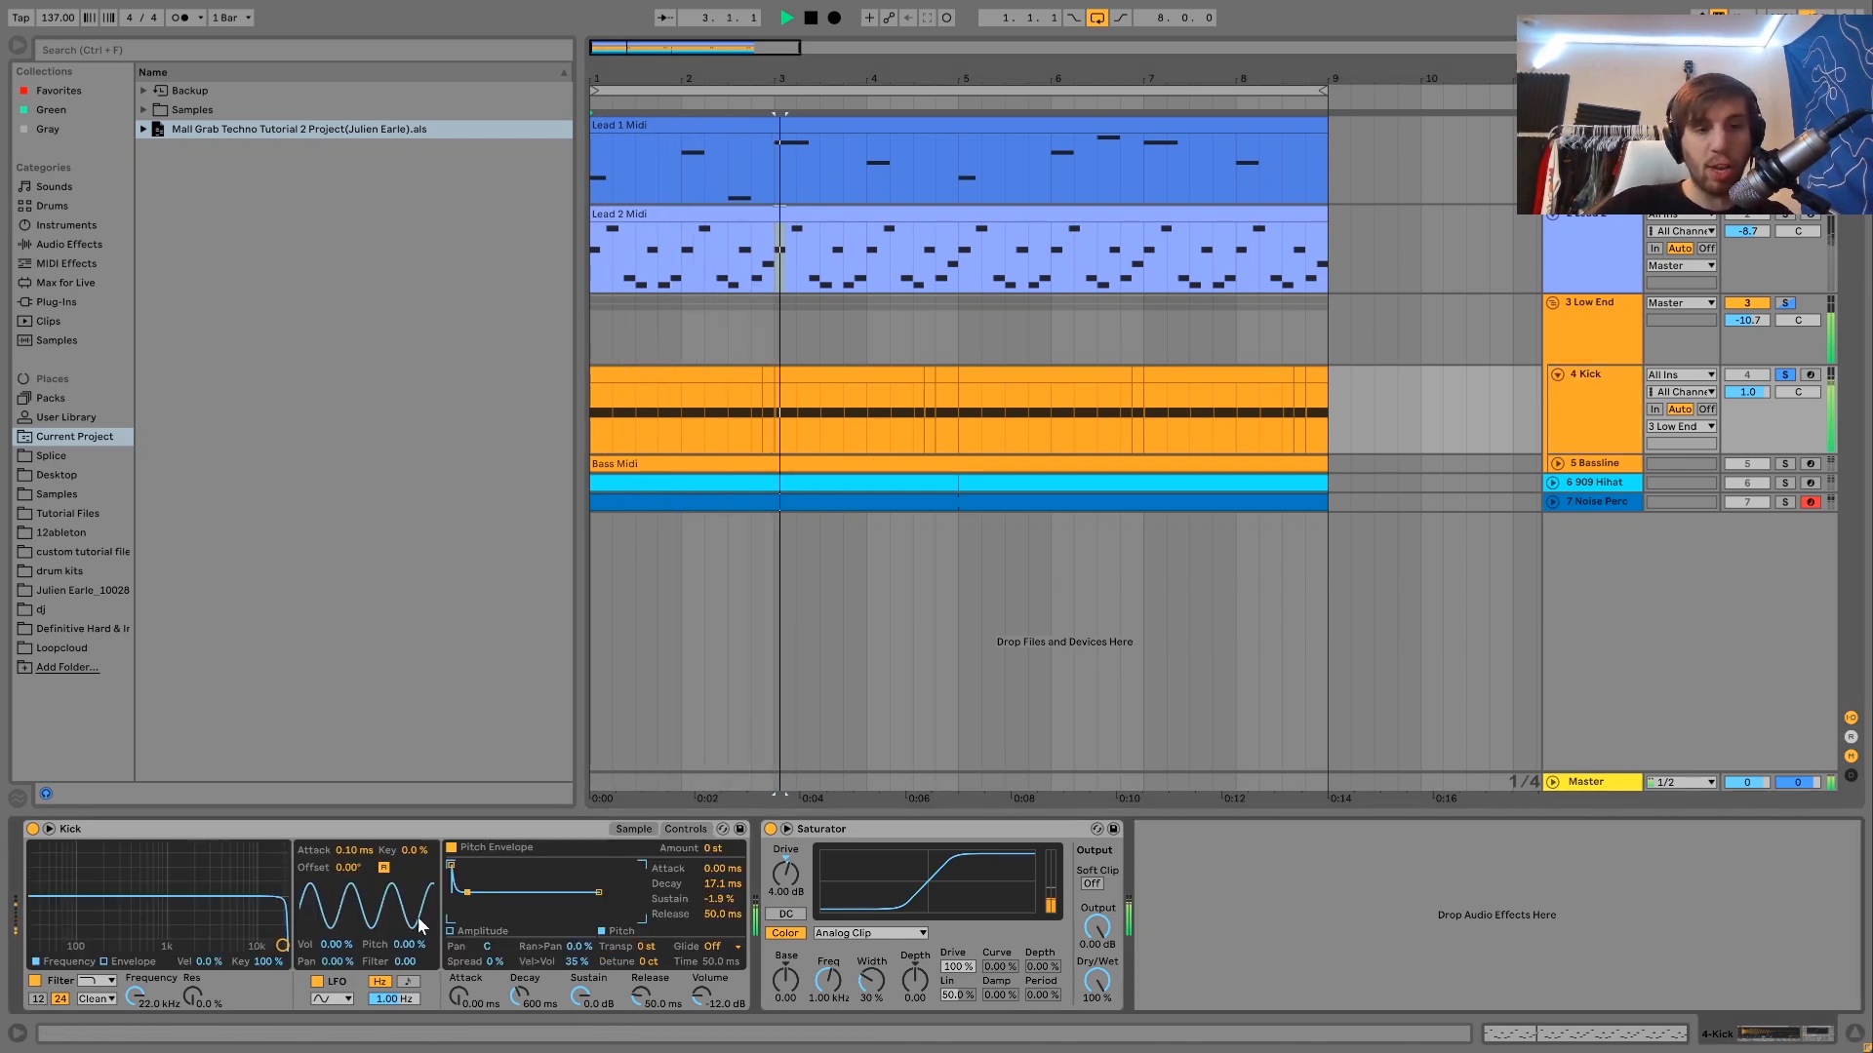
pyautogui.click(480, 928)
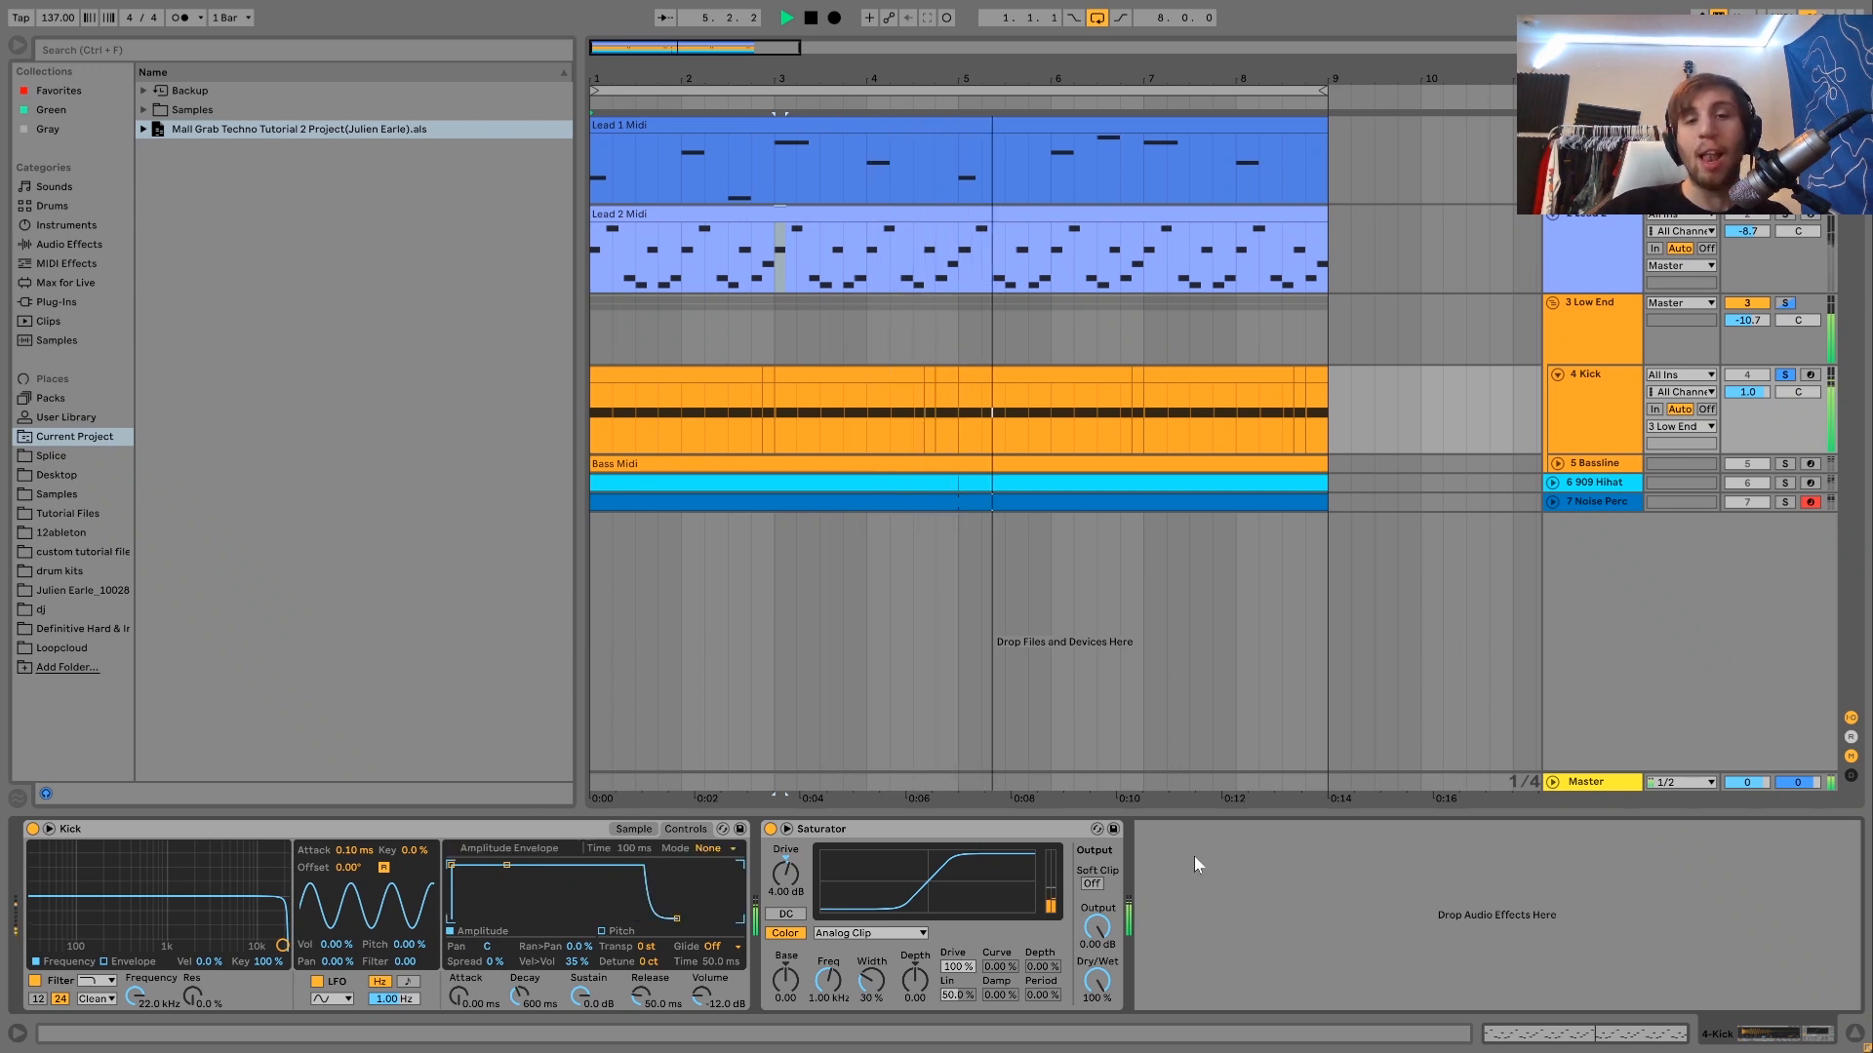
pyautogui.press('space')
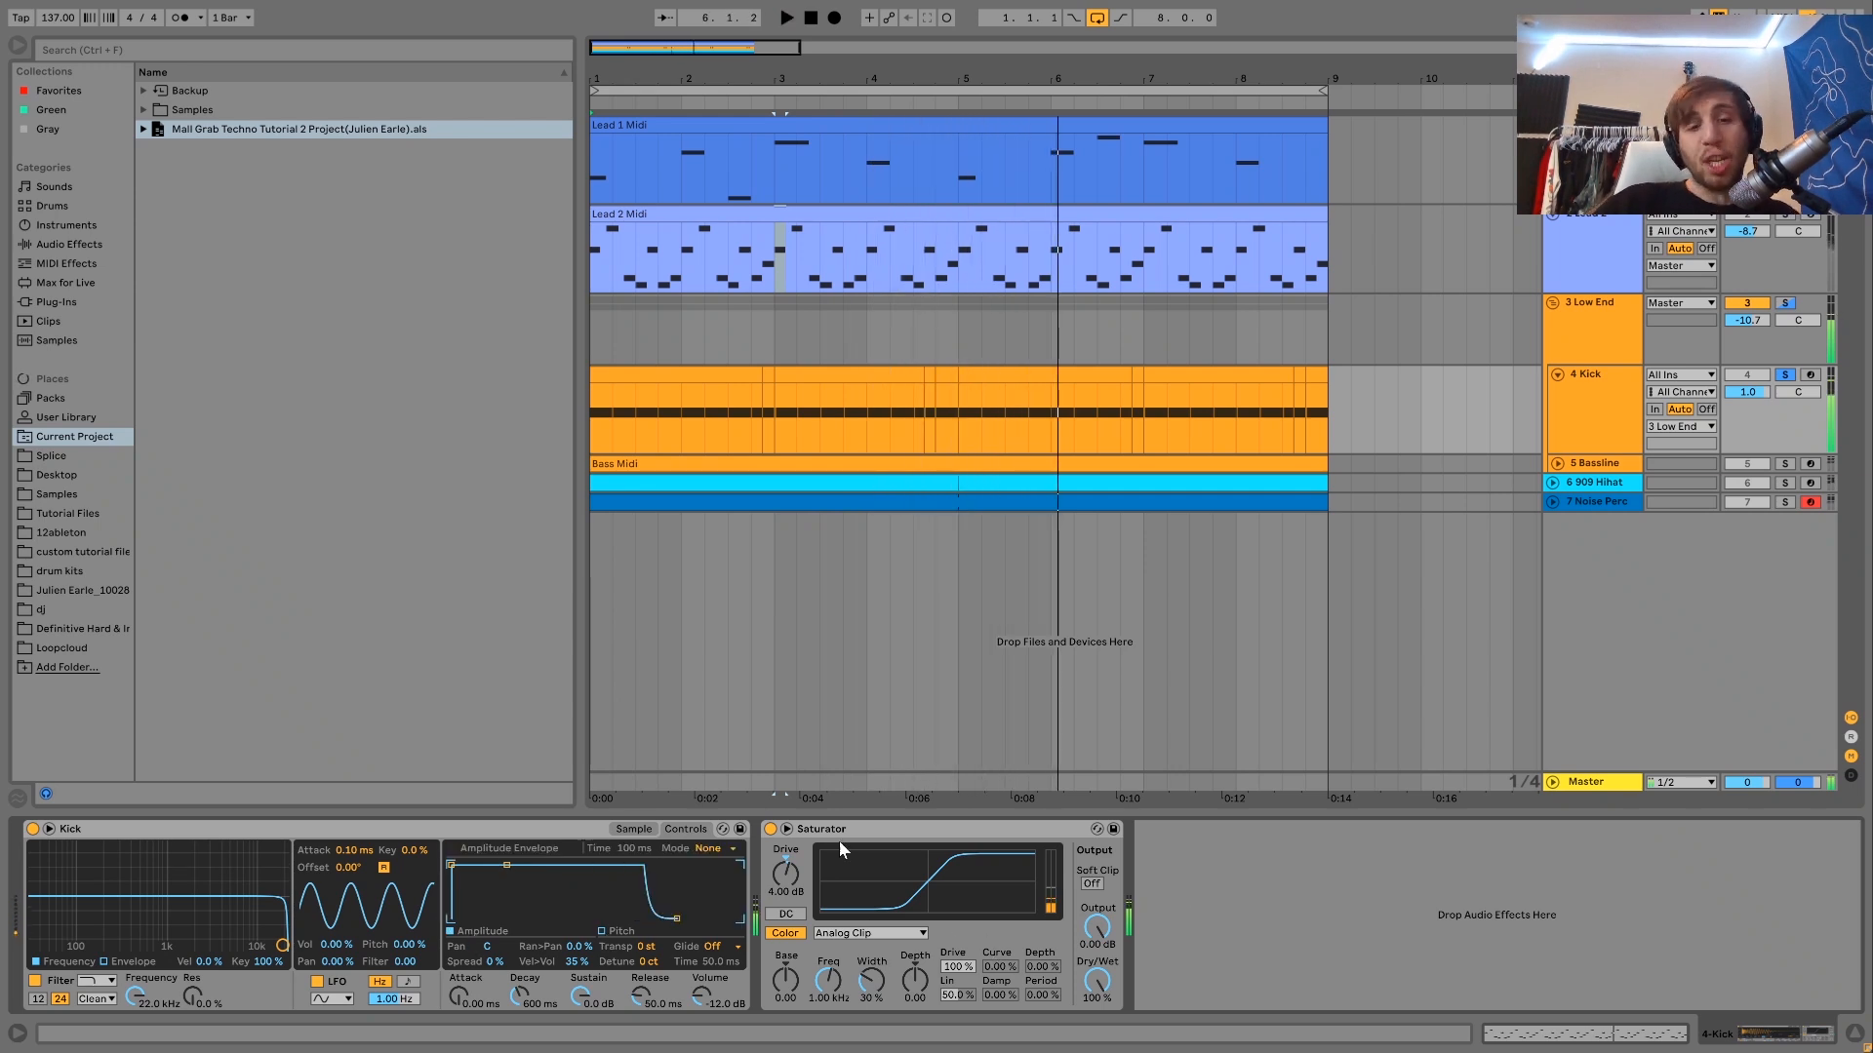
# - Play the kick with the Saturator bypassed, and re-enable the Saturator and replay short passes for comparison
pyautogui.click(771, 829)
pyautogui.press('space')
pyautogui.click(770, 829)
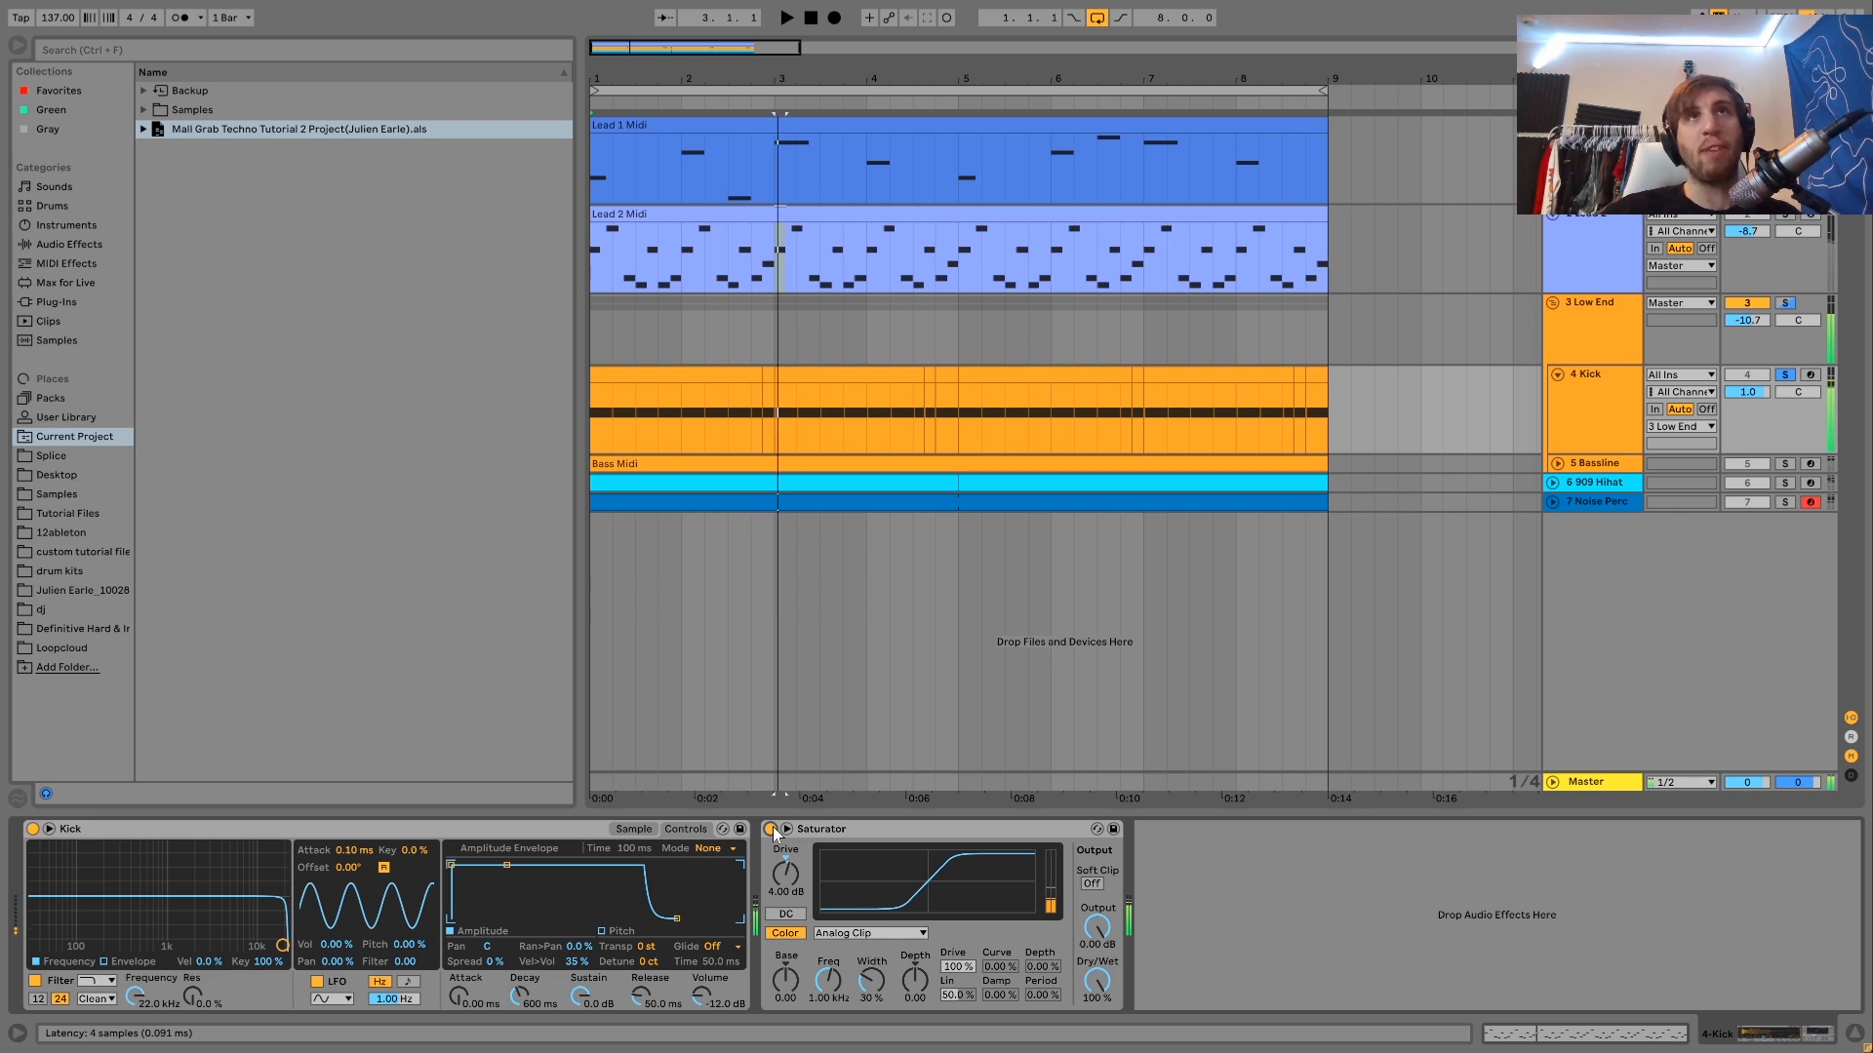
pyautogui.press('space')
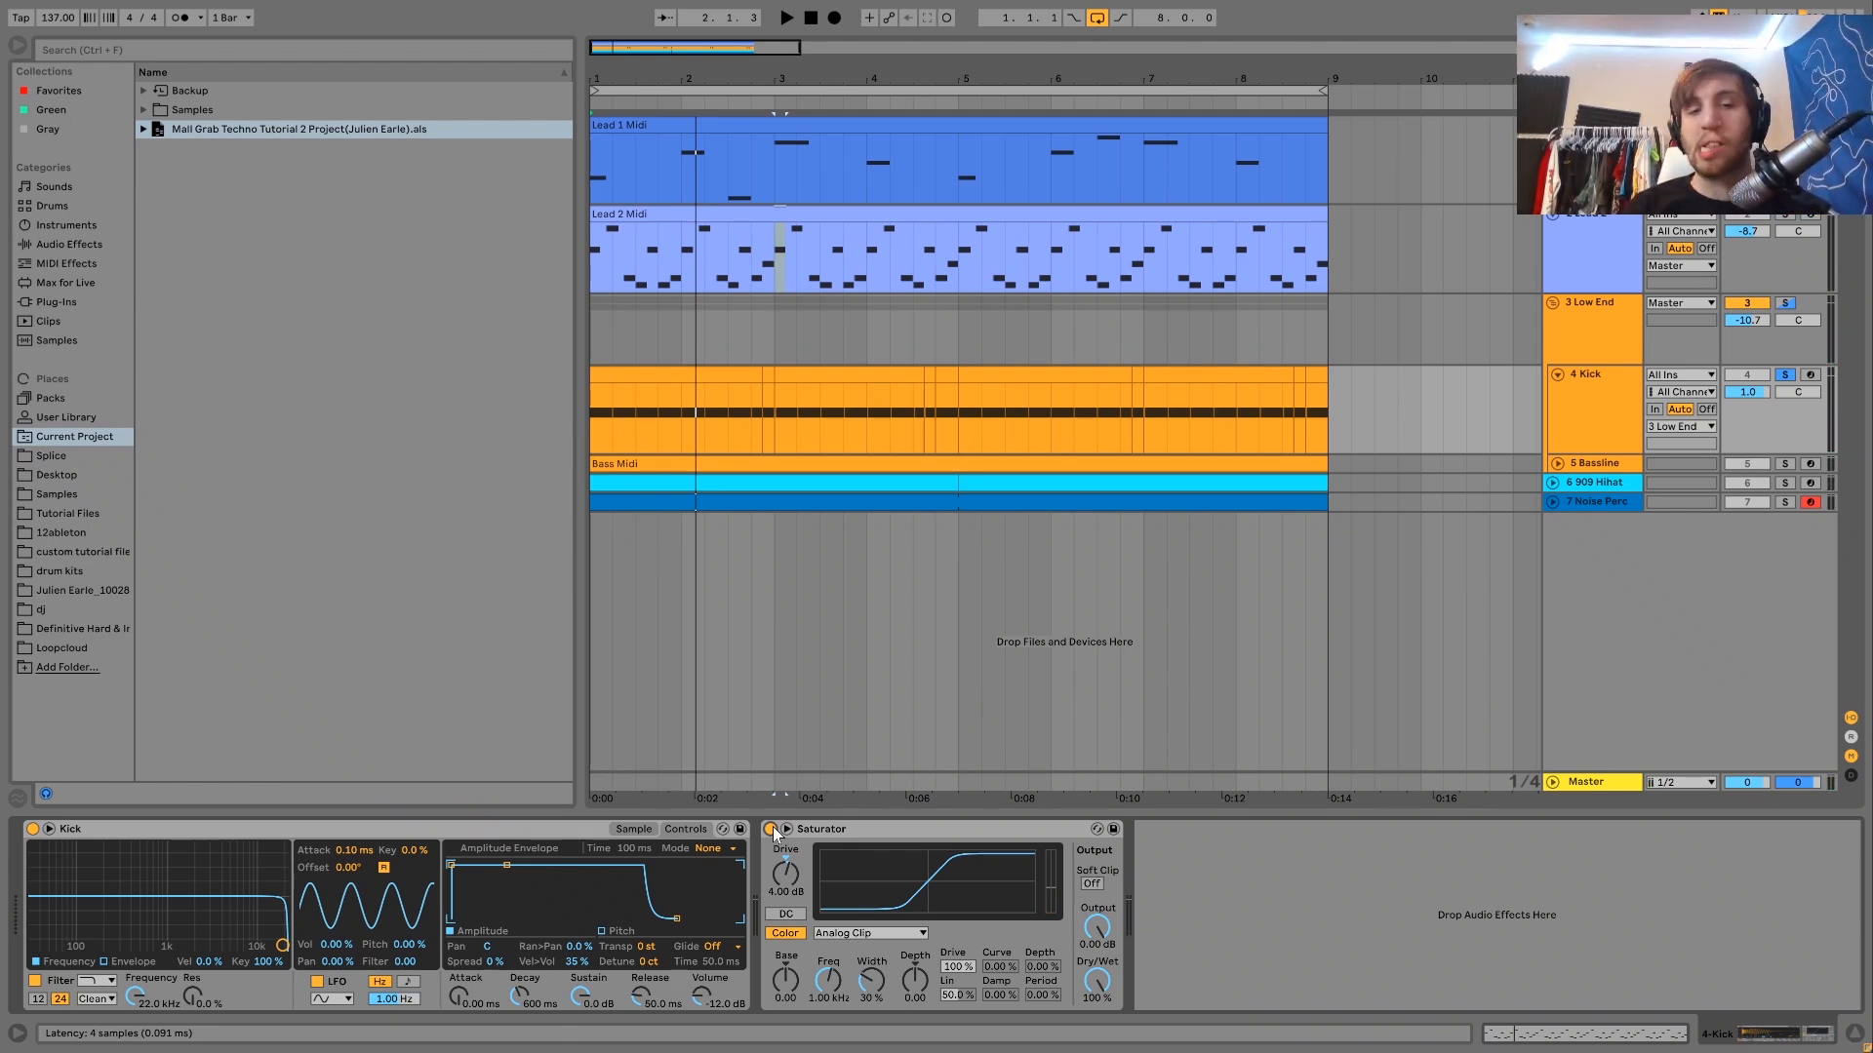
pyautogui.press('space')
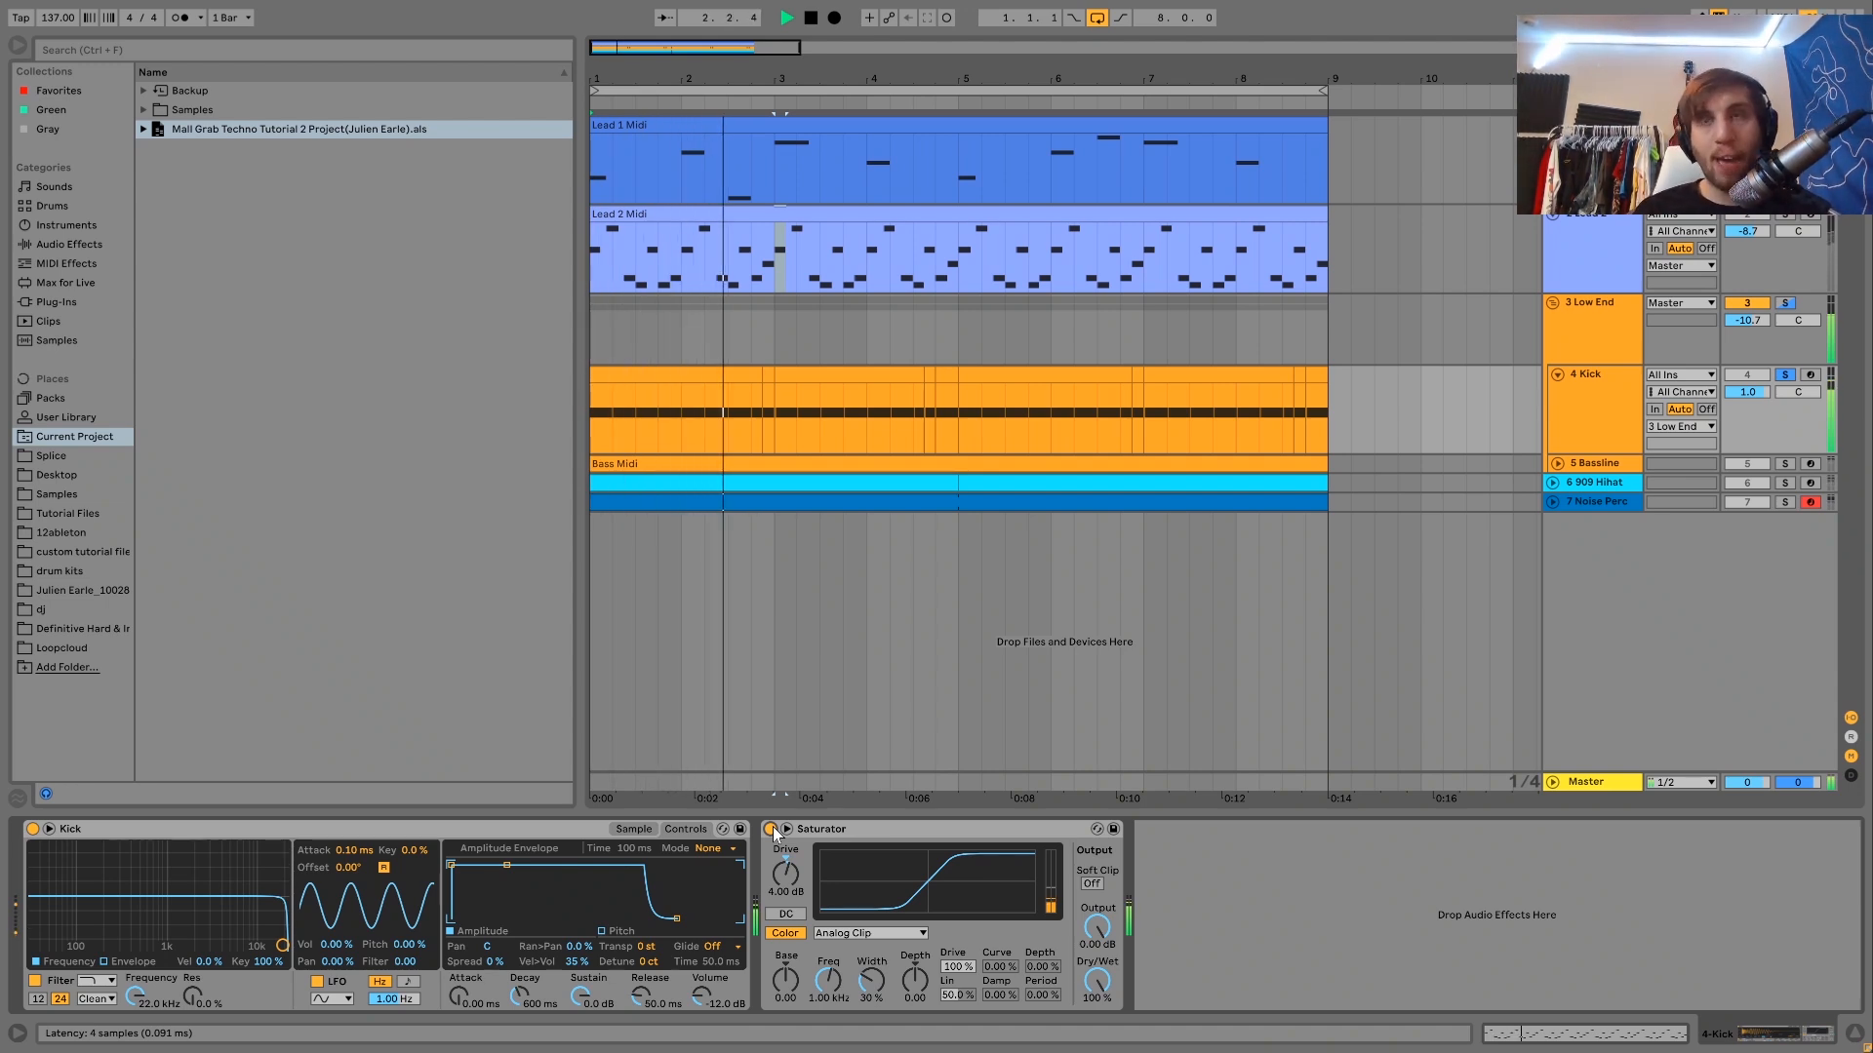
pyautogui.press('space')
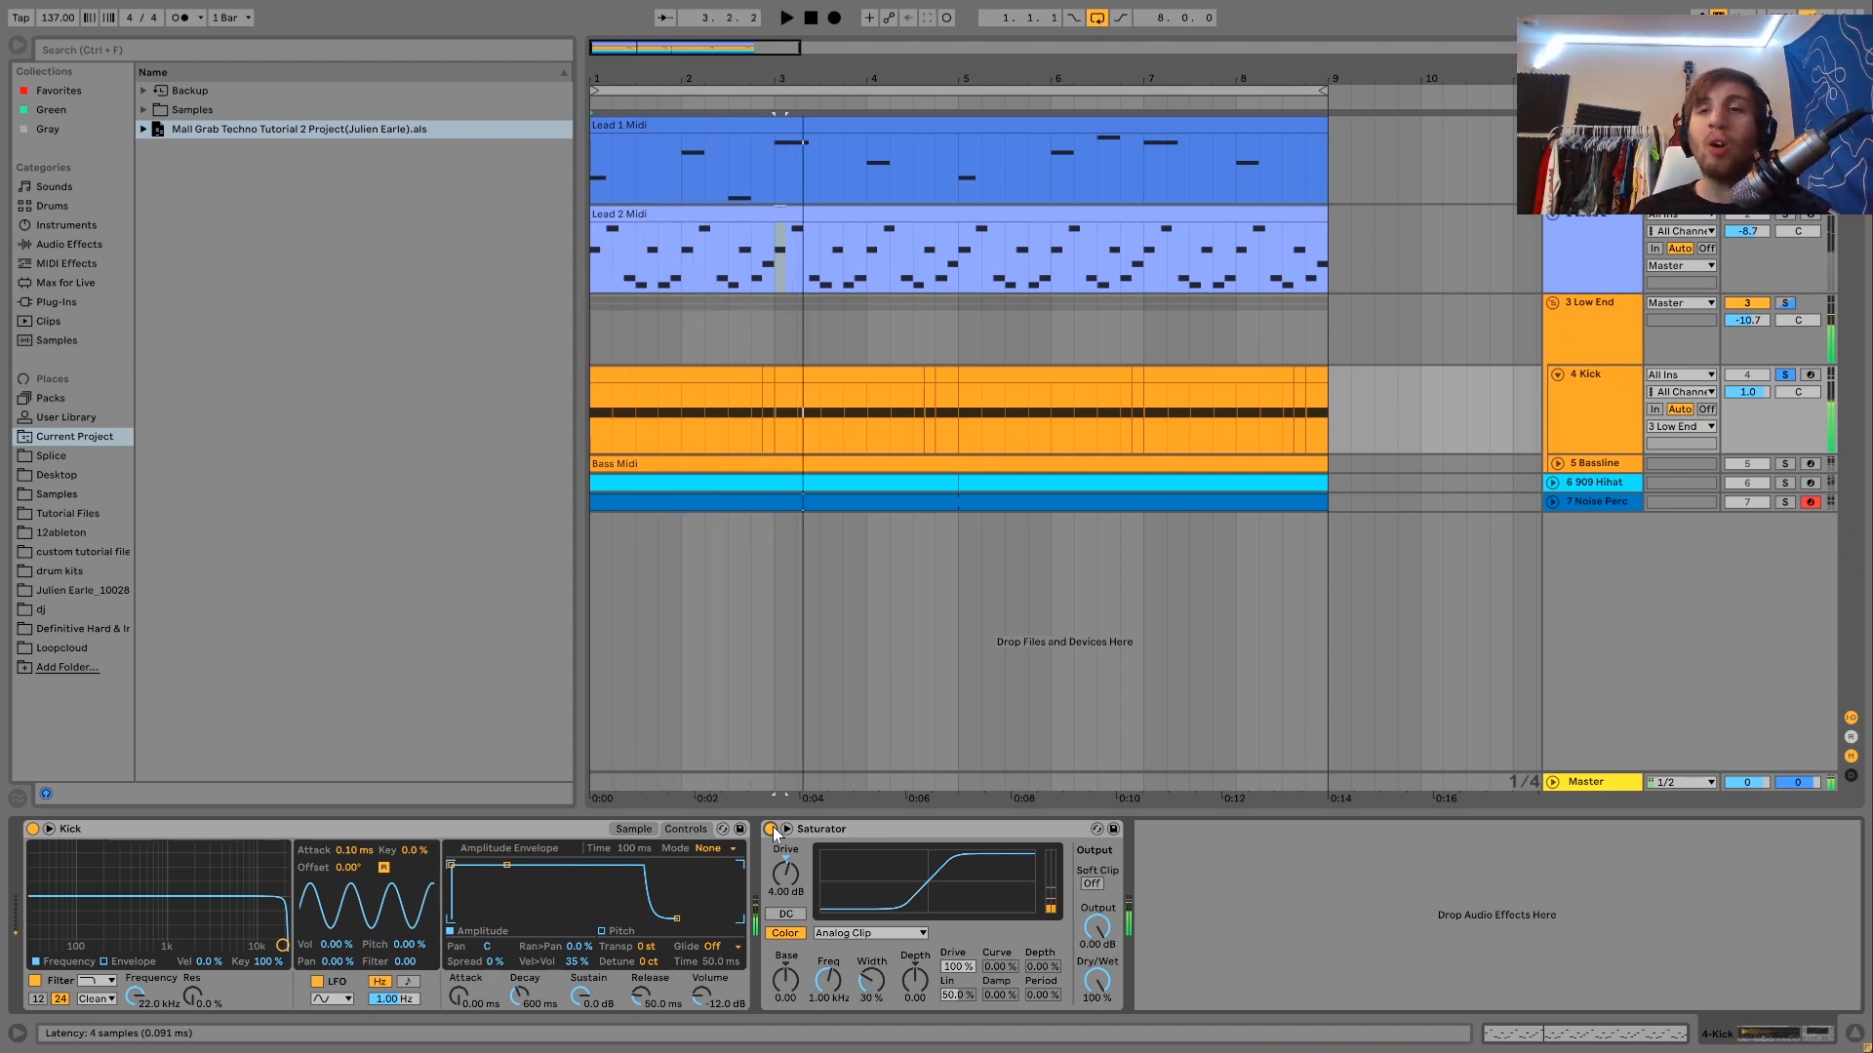
pyautogui.press('space')
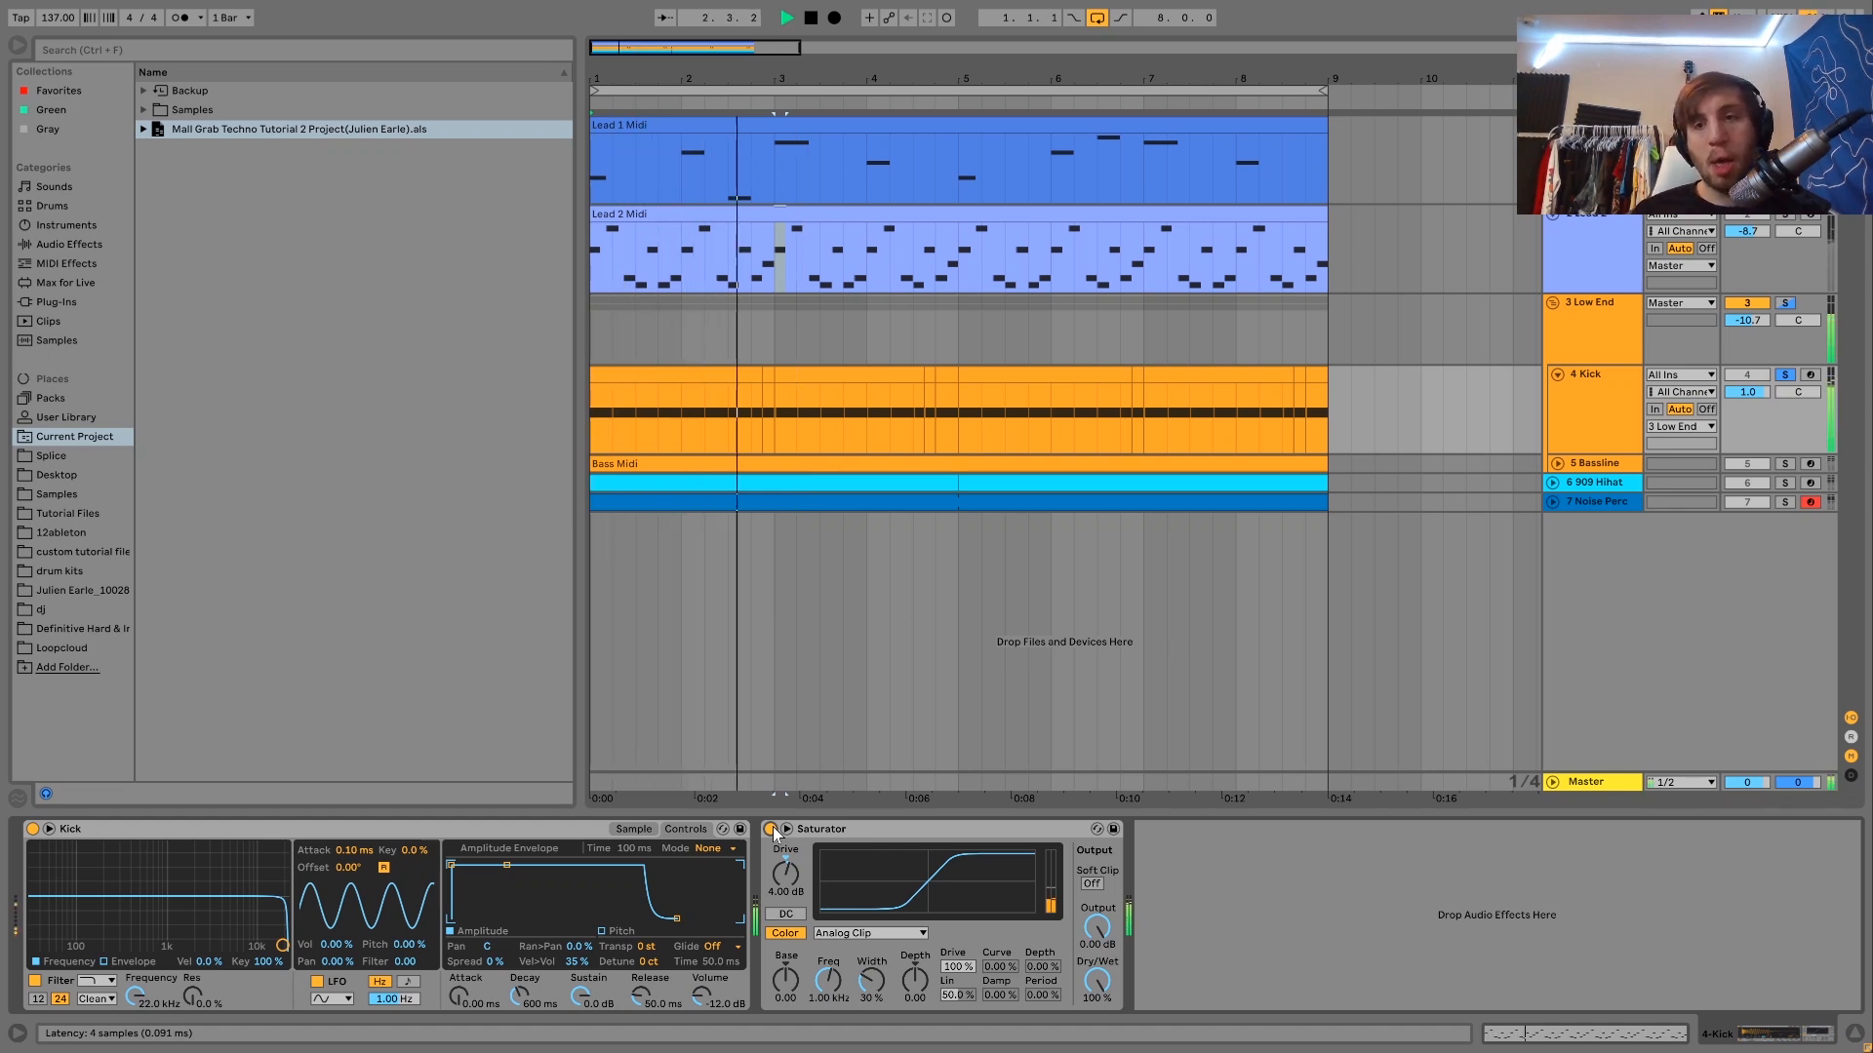
pyautogui.press('space')
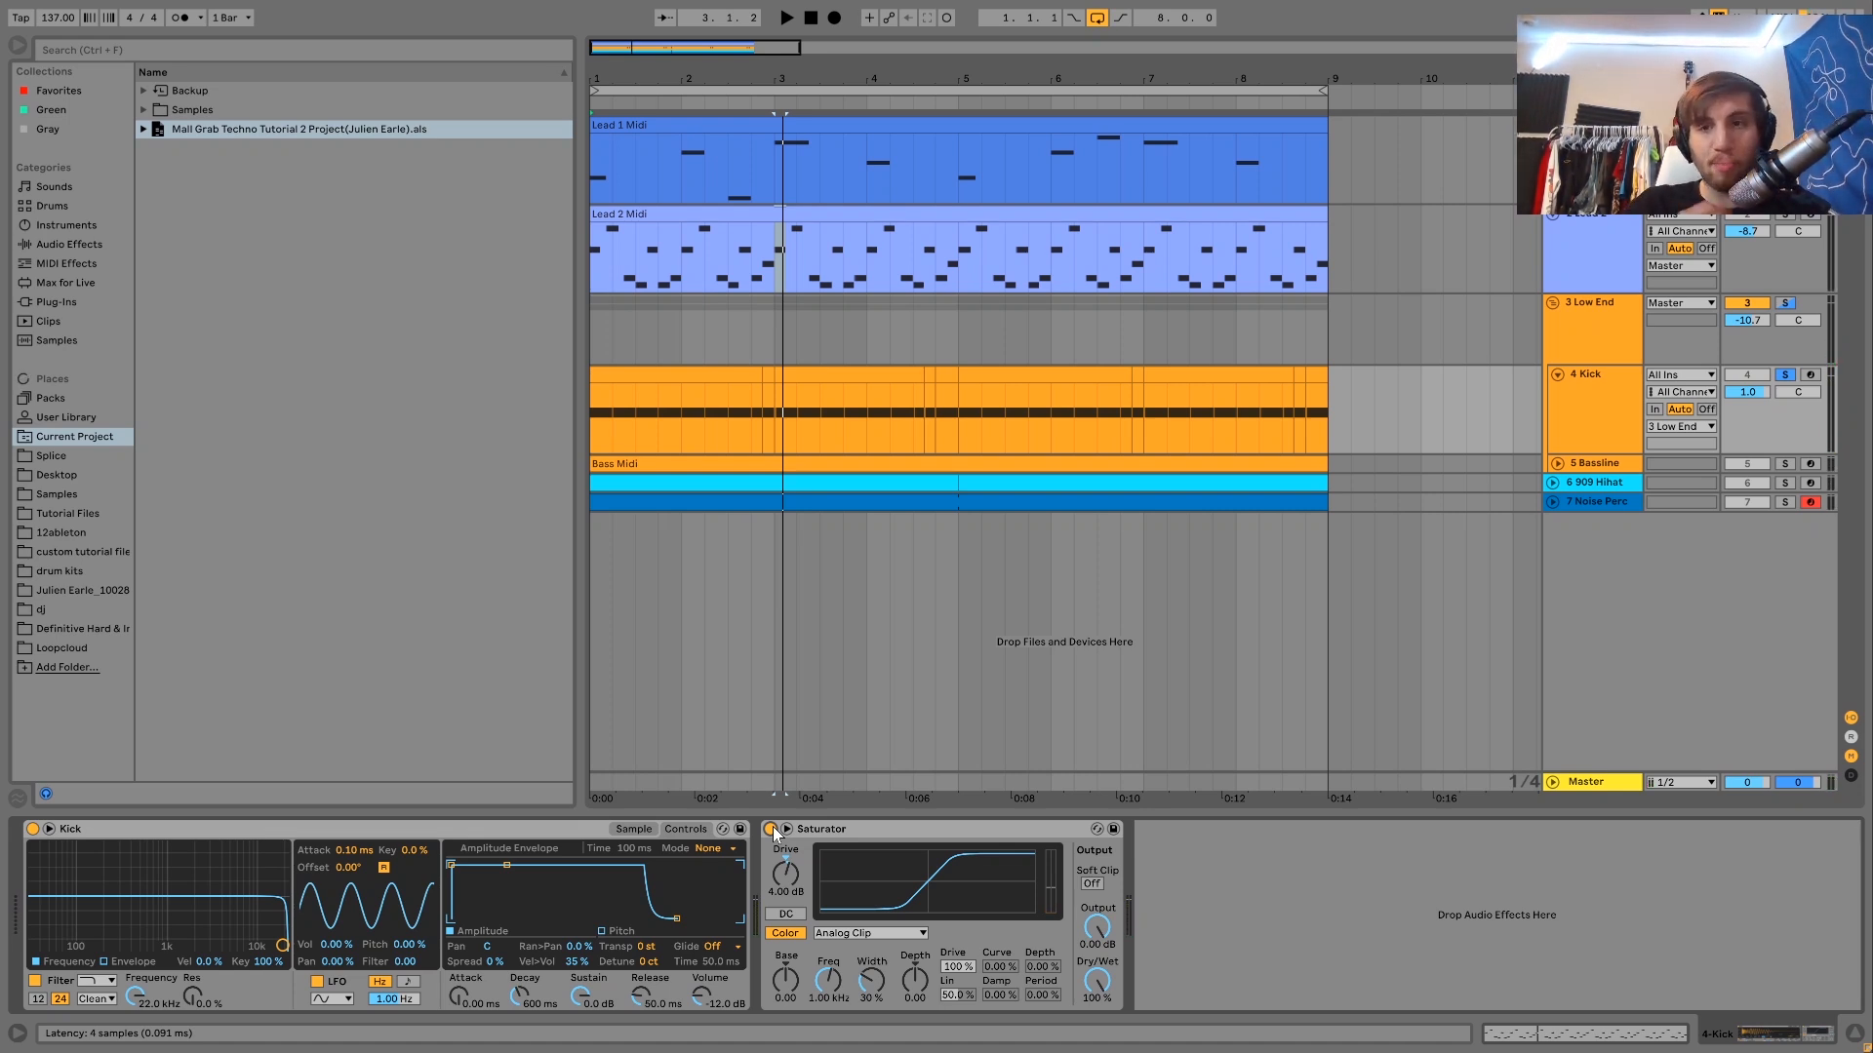
# - Play the kick pattern from position 2.3.1 and from 4.3.1 to hear its variations
pyautogui.click(728, 417)
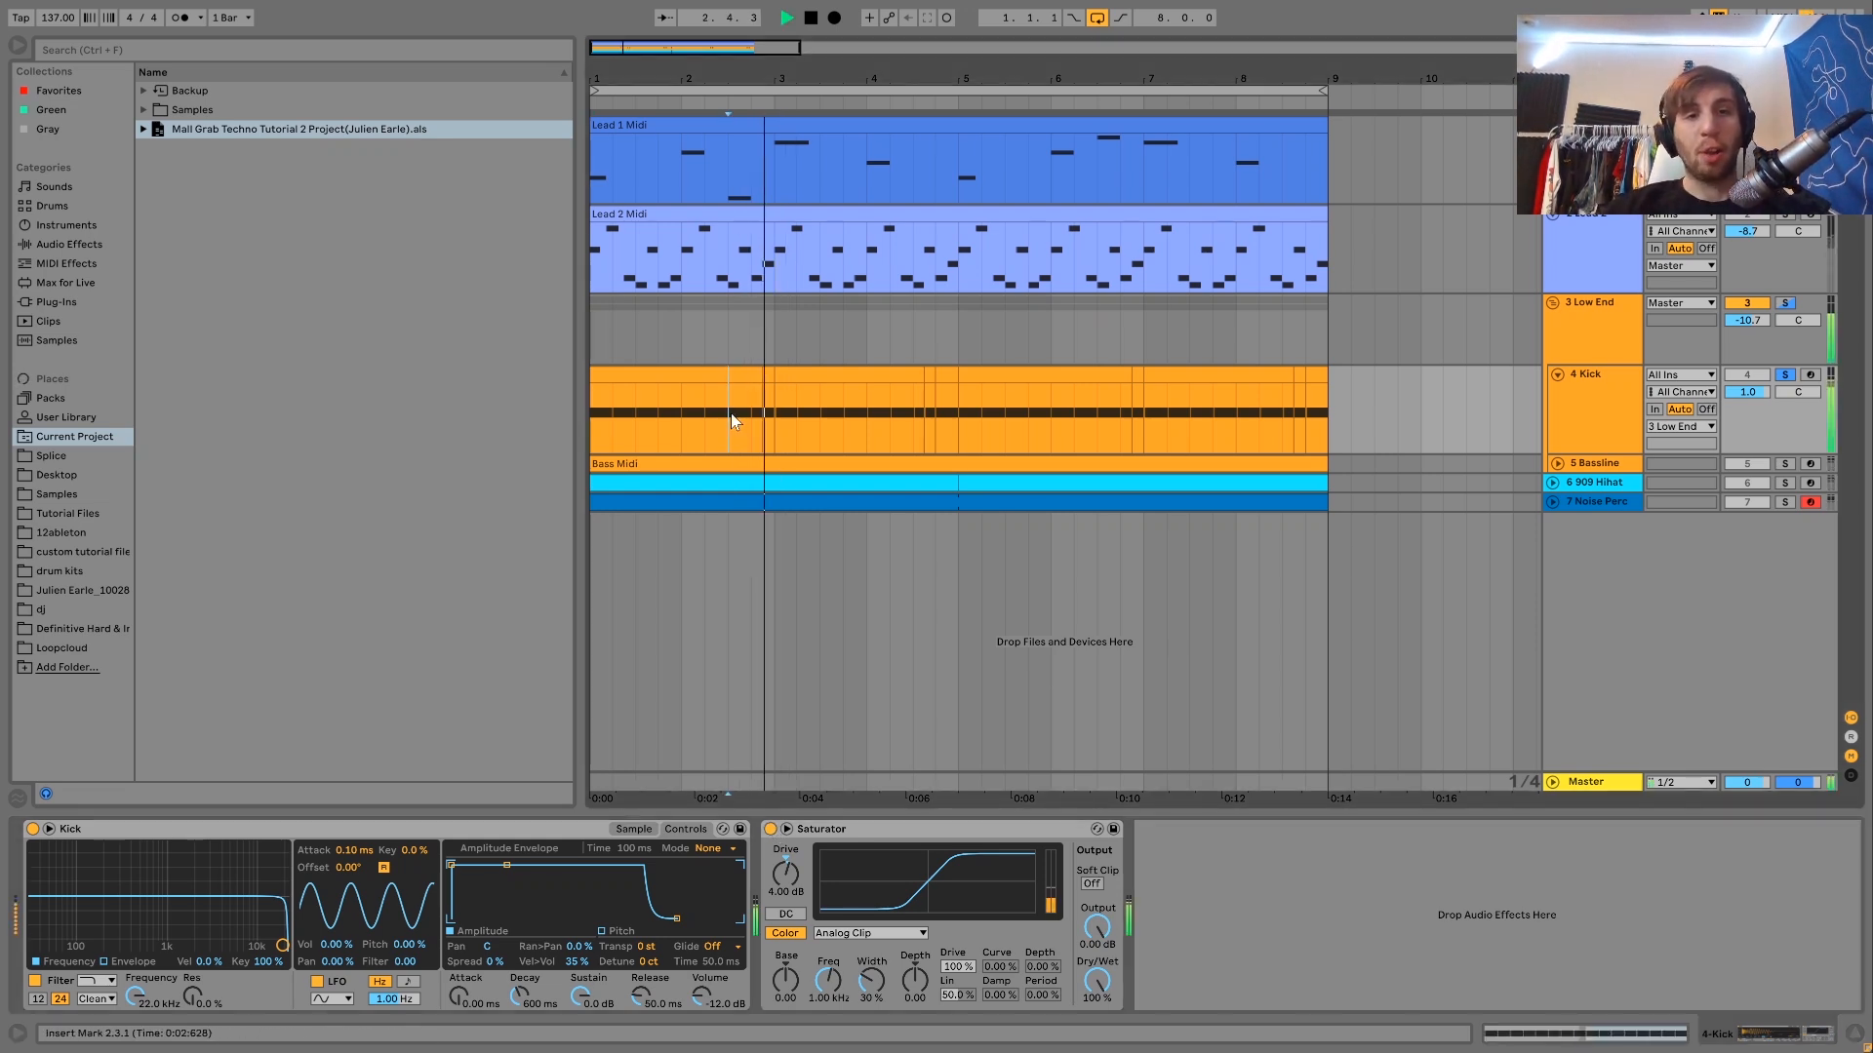
pyautogui.click(917, 420)
pyautogui.press('space')
pyautogui.press('space')
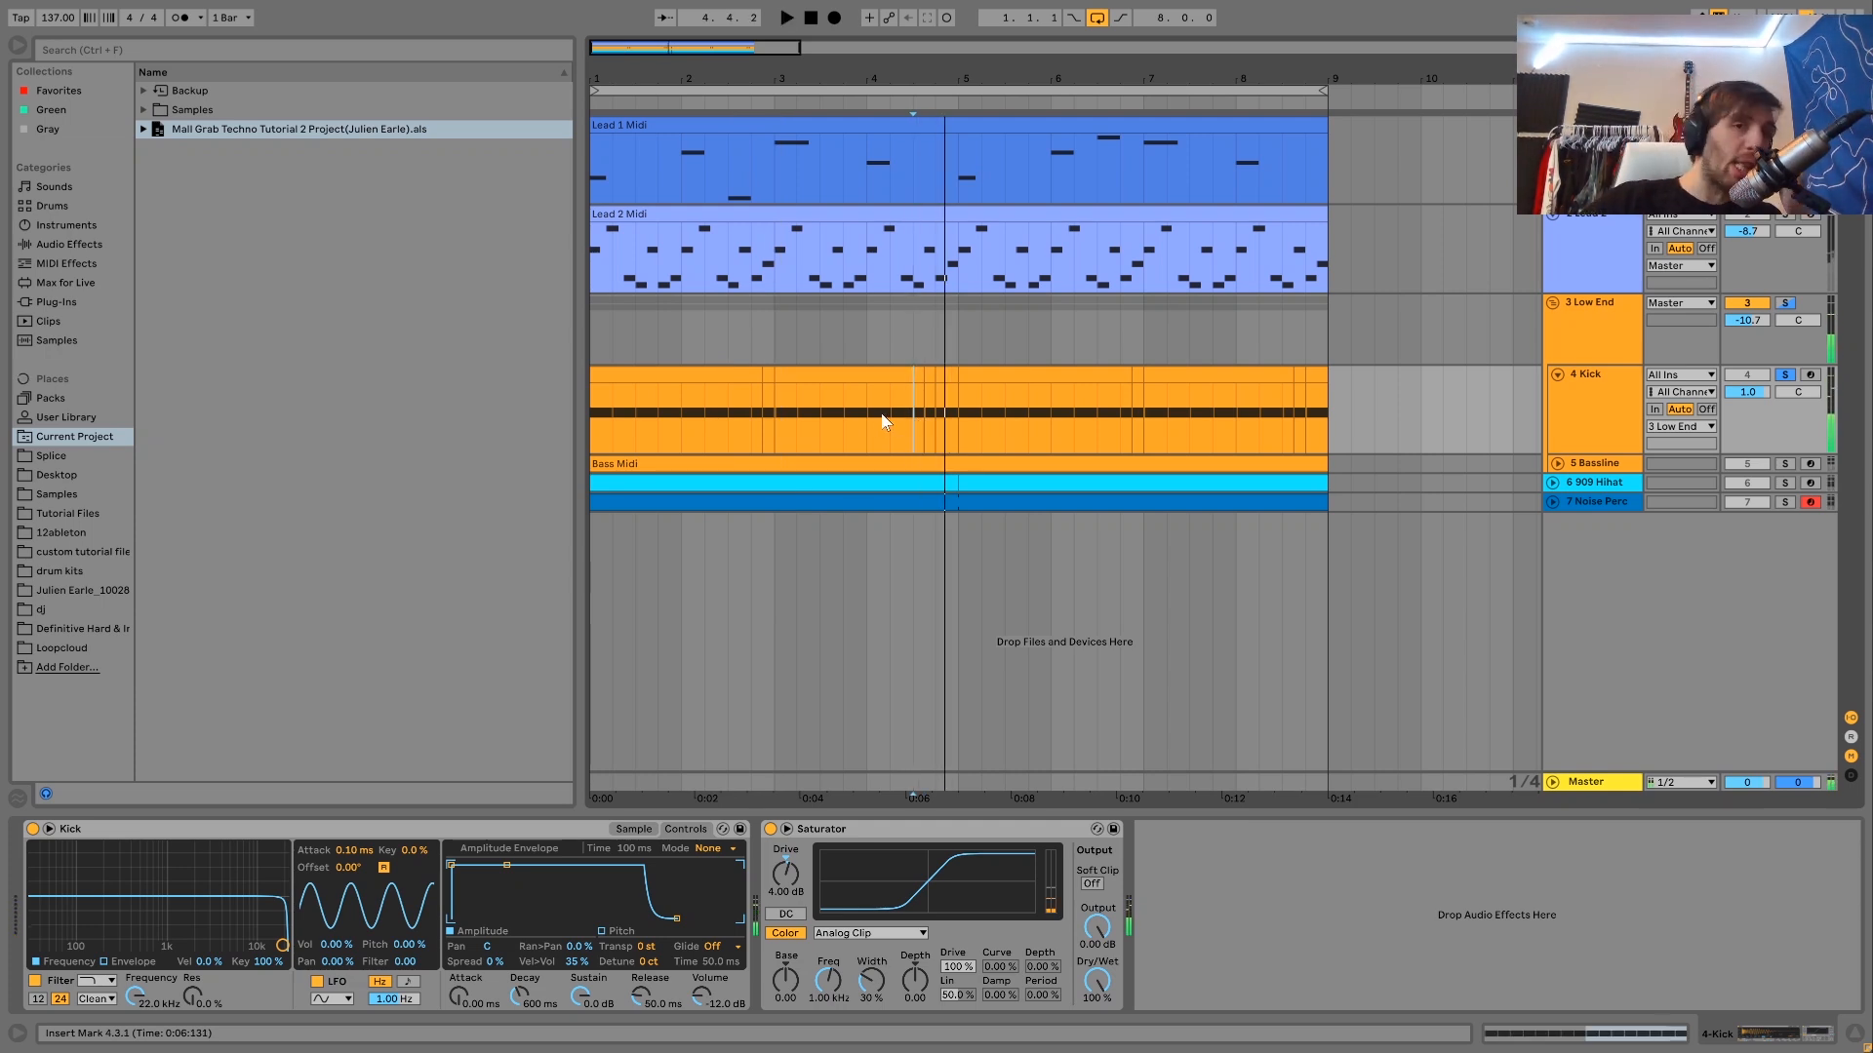
# - Select the first kick clip, unsolo the Kick track, and play it together with all the other tracks
pyautogui.click(707, 372)
pyautogui.click(1786, 380)
pyautogui.press('space')
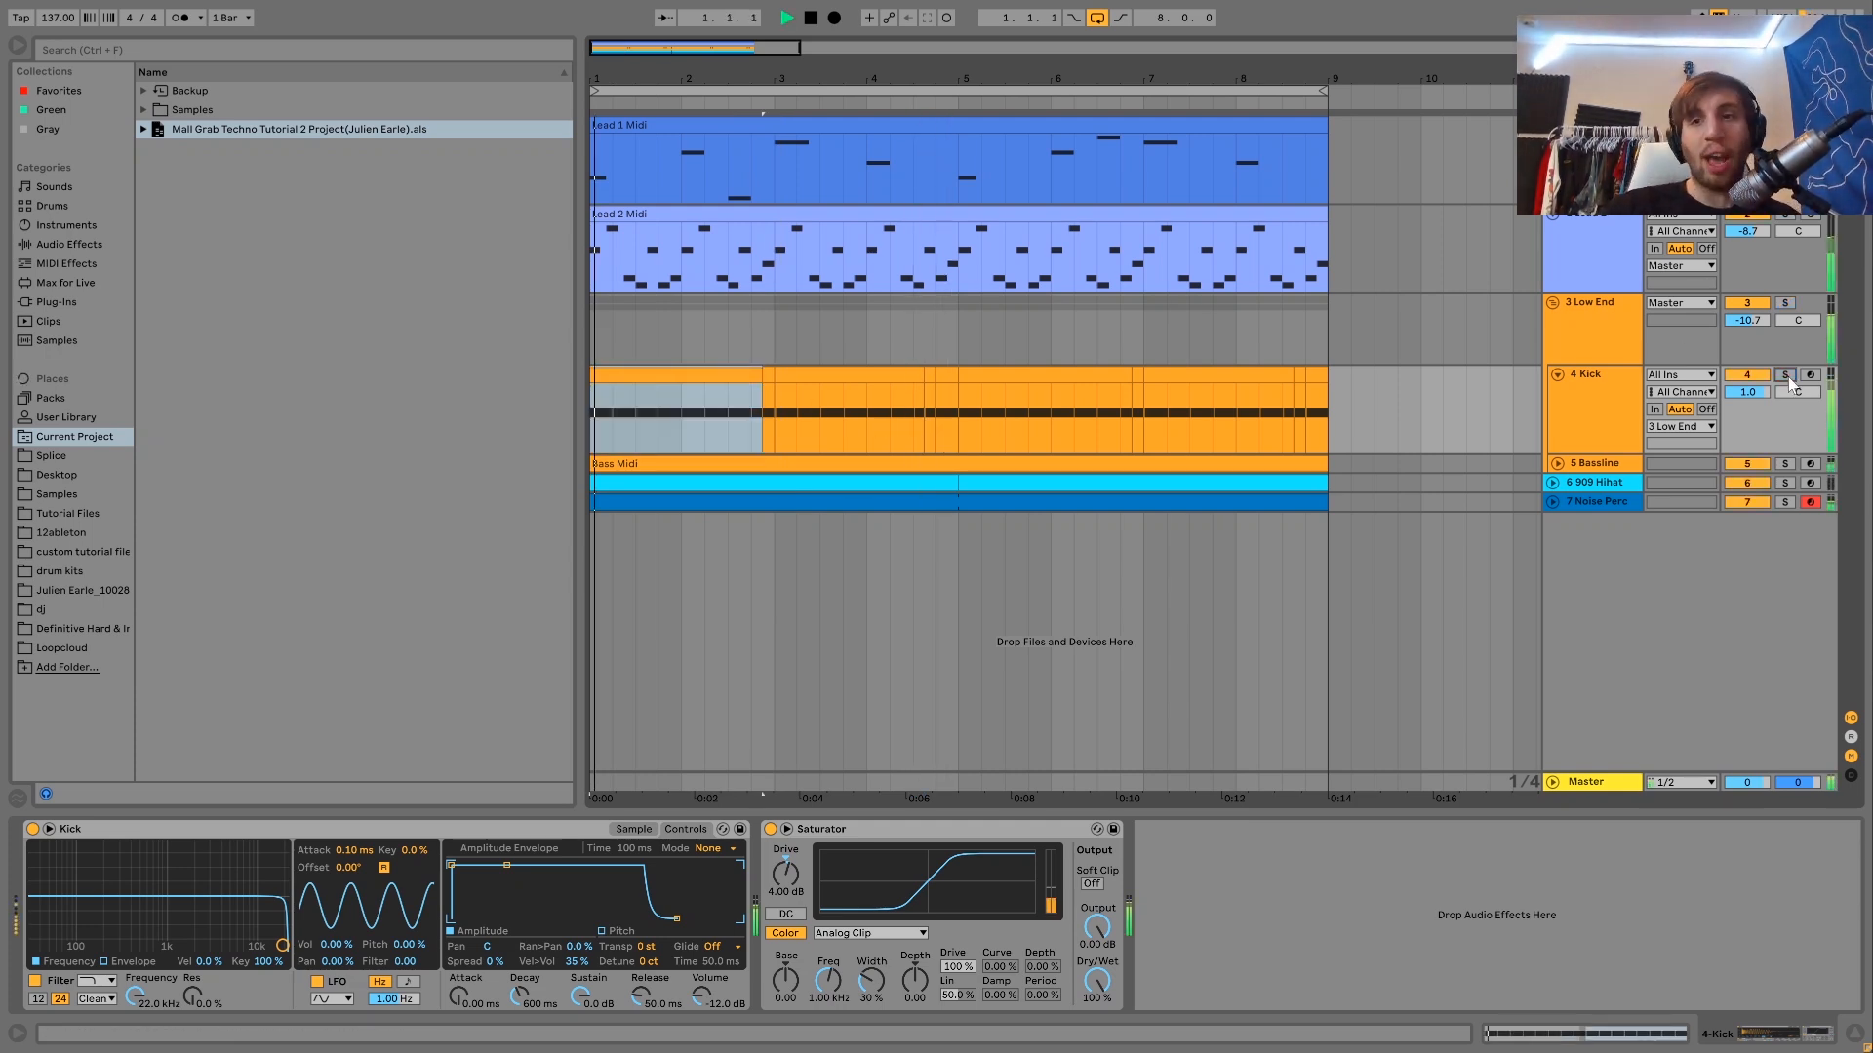
pyautogui.click(1601, 392)
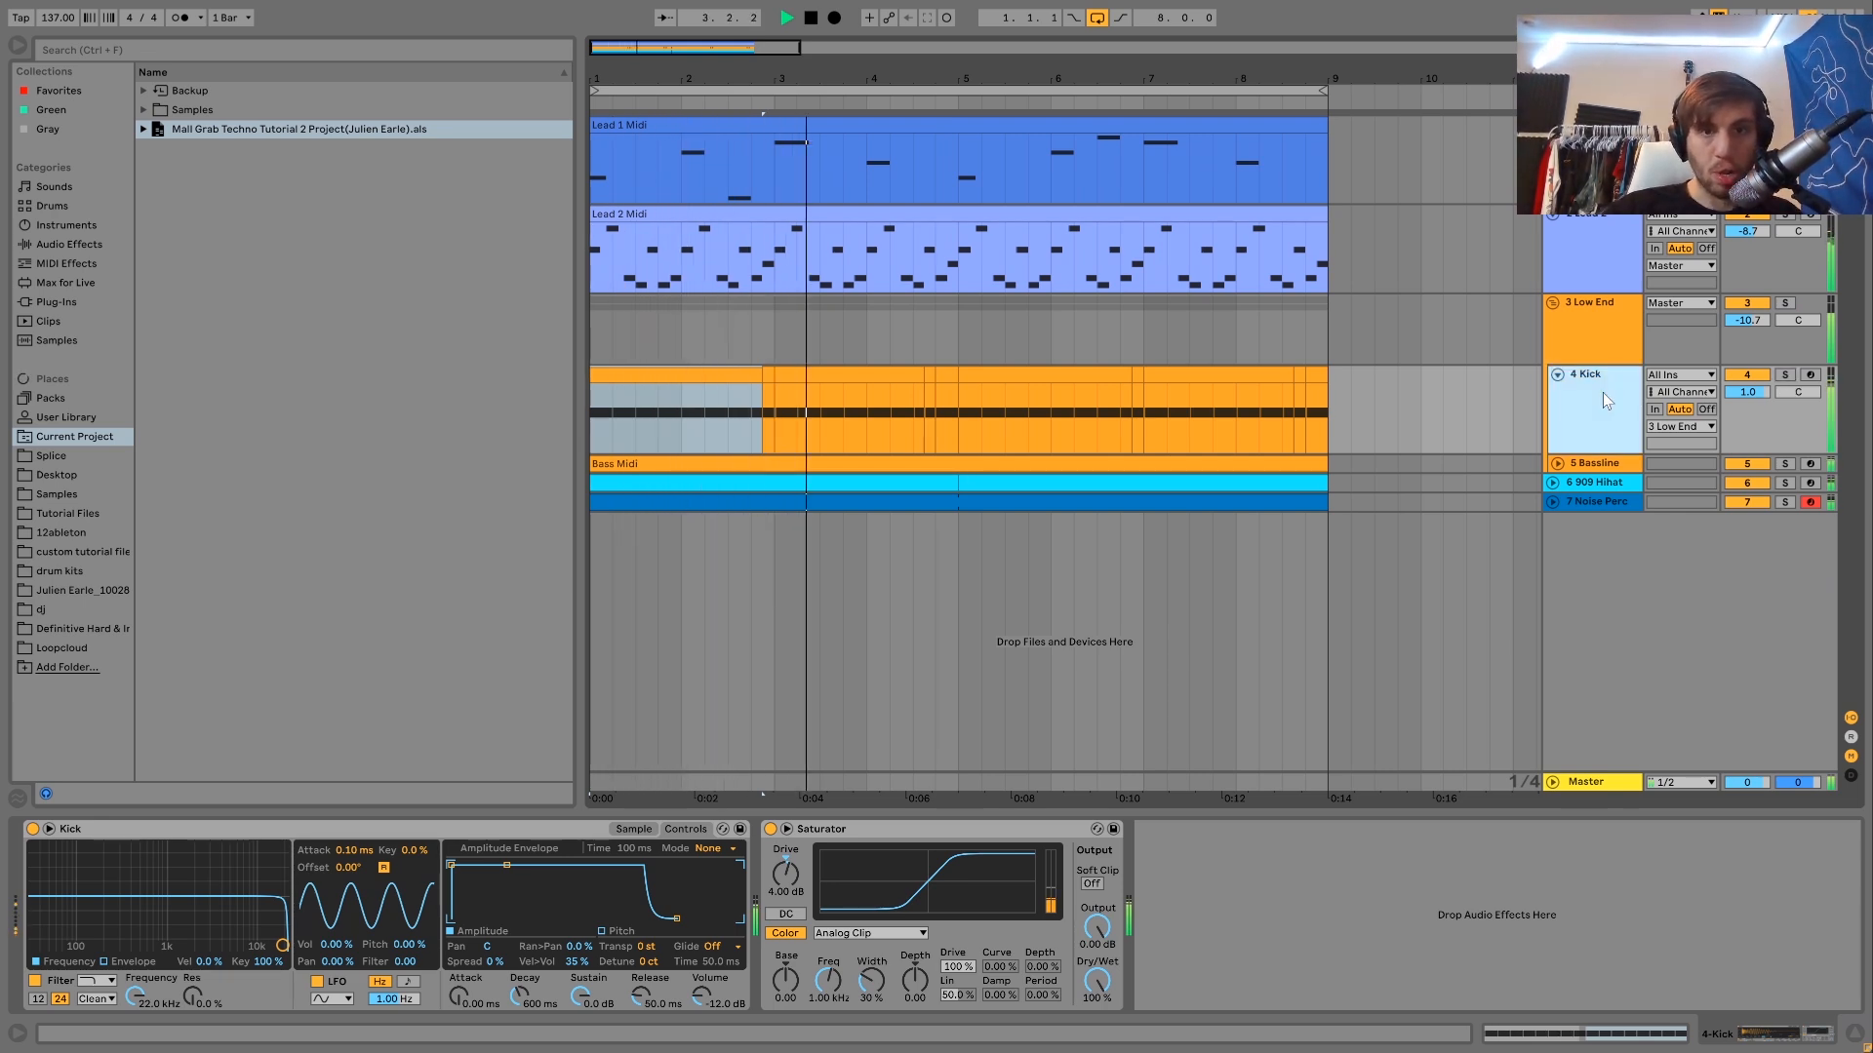
pyautogui.press('space')
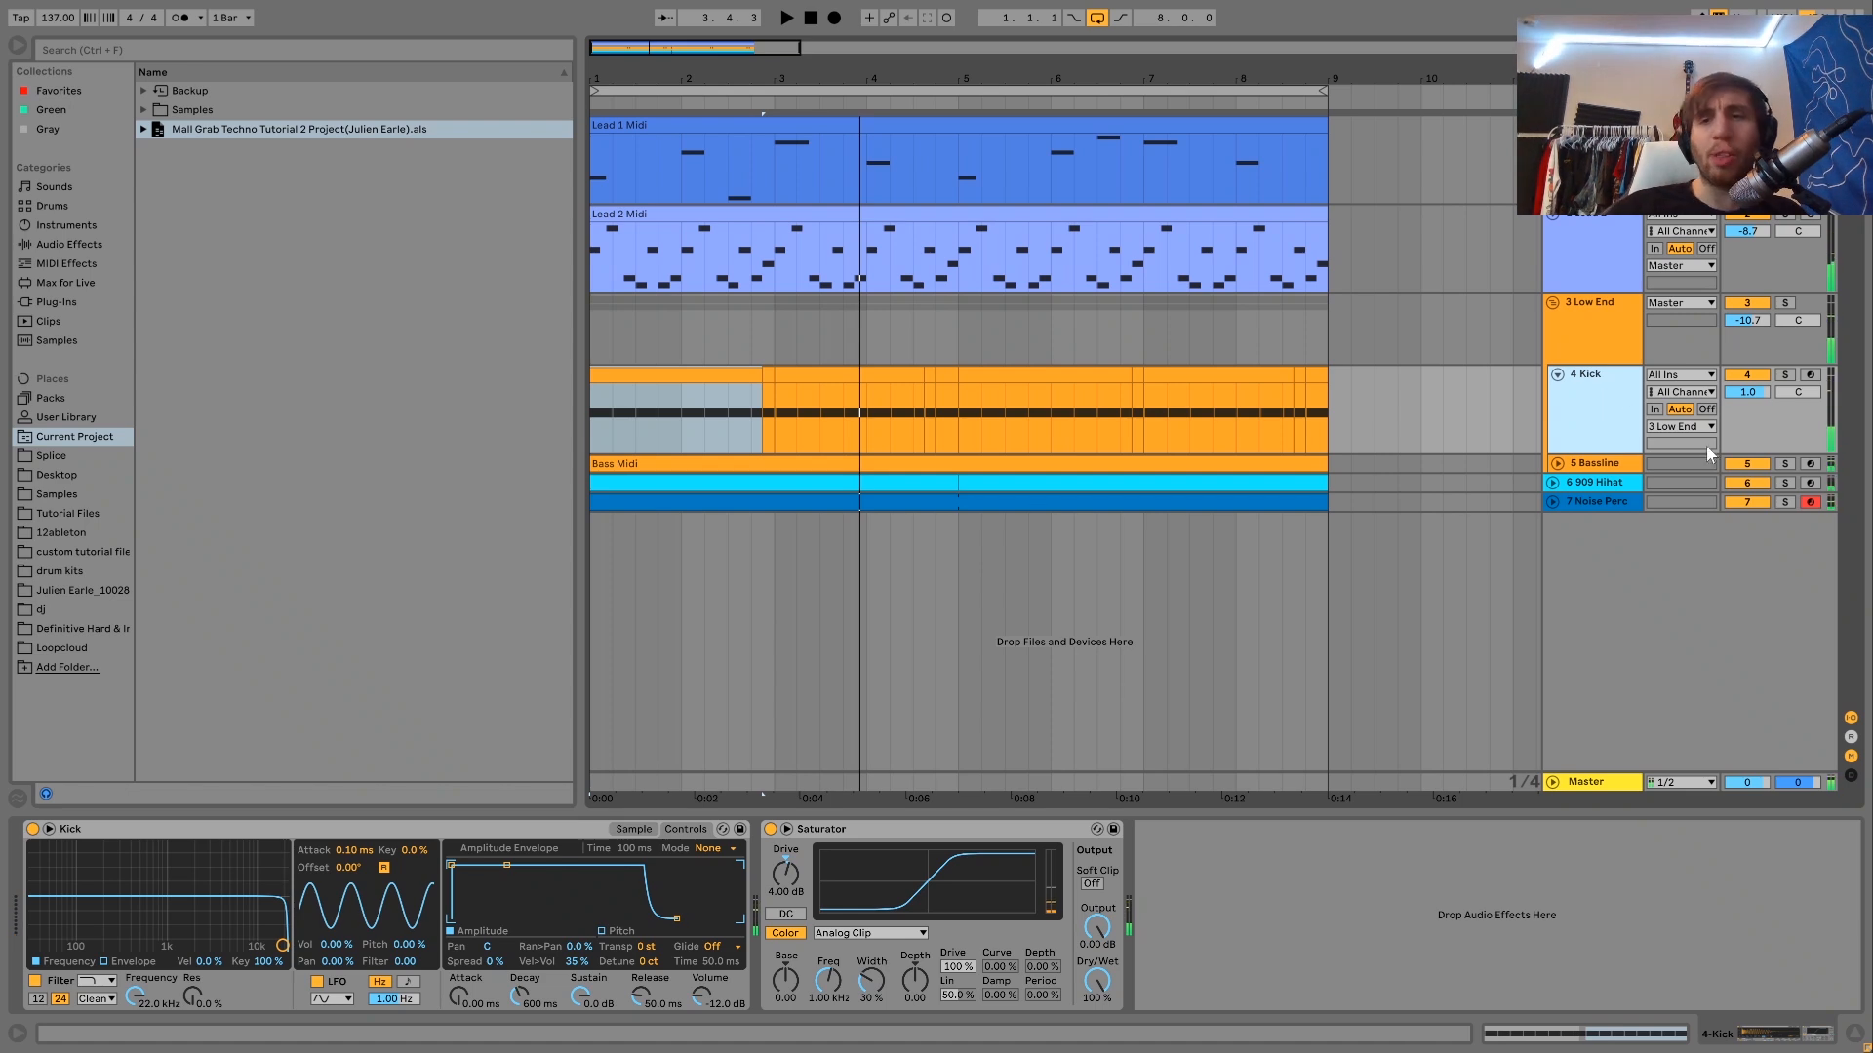
# - Solo and unfold the Bassline track, play it, and open the Bass Midi clip's notes
pyautogui.click(1785, 465)
pyautogui.click(1590, 473)
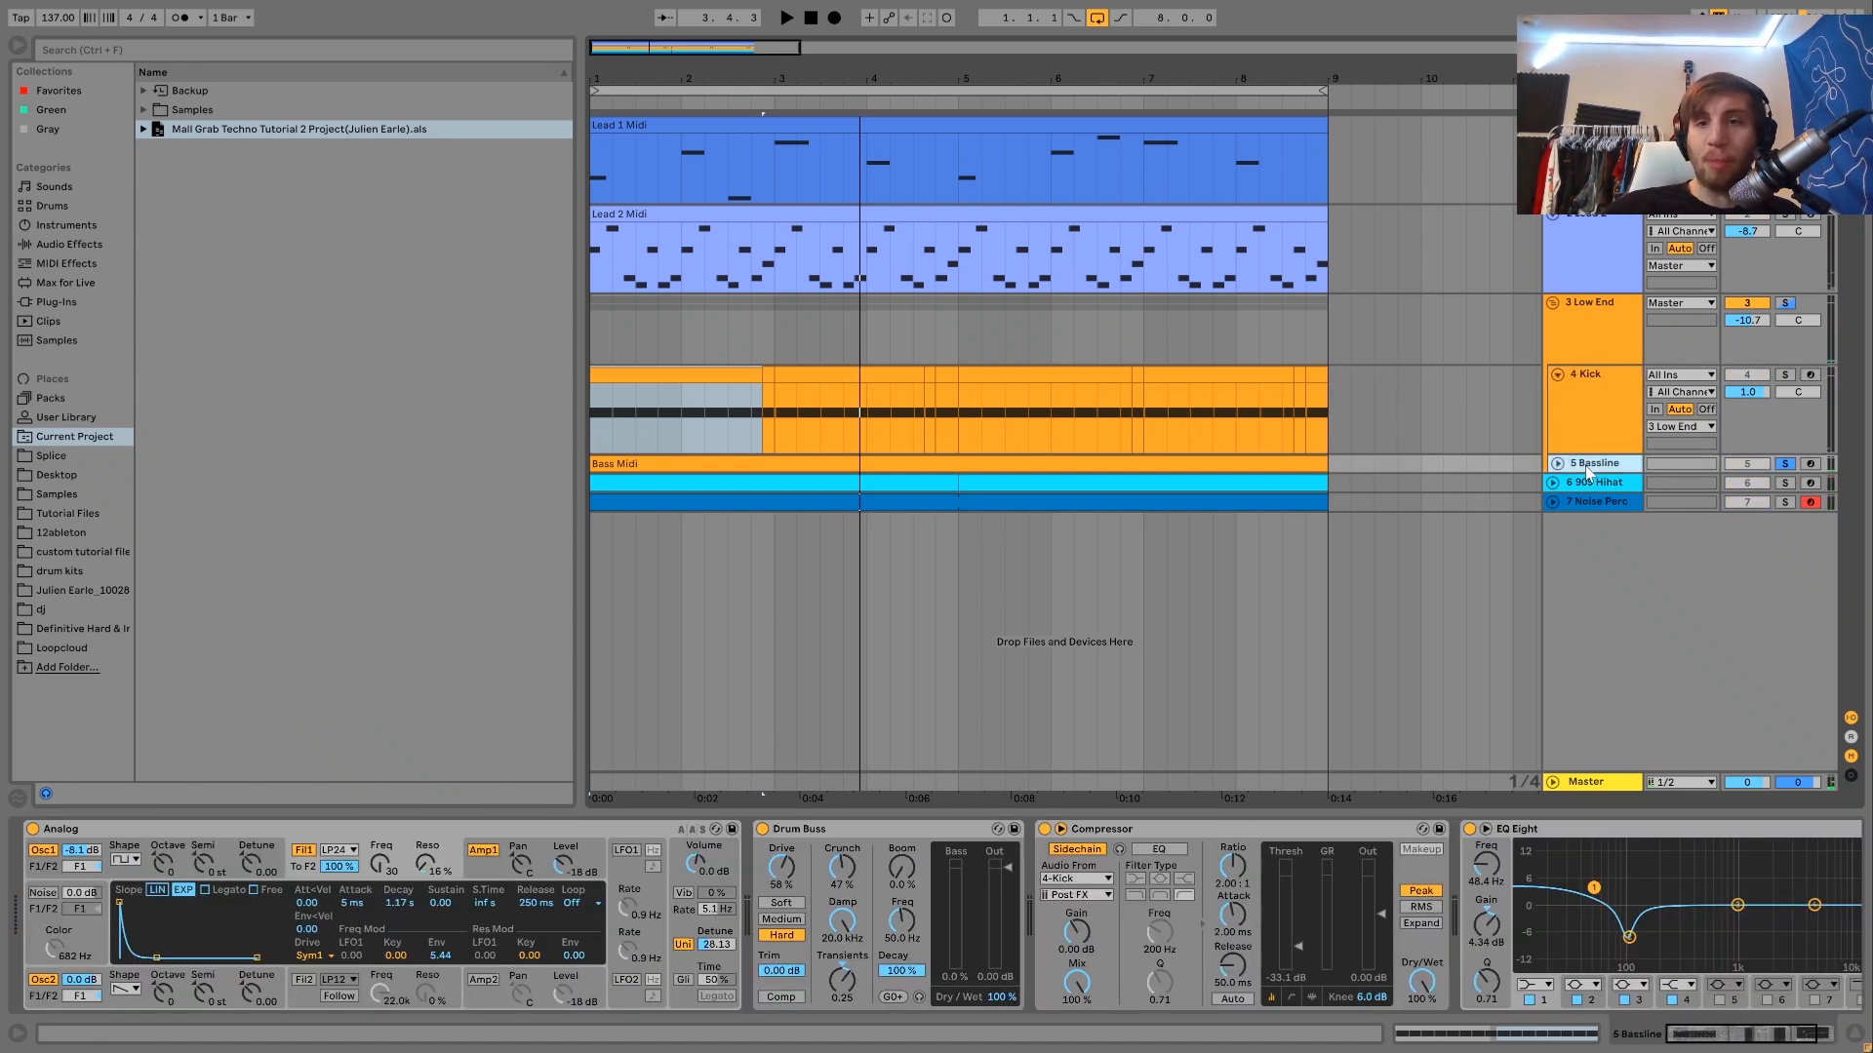
pyautogui.click(1557, 464)
pyautogui.click(1141, 465)
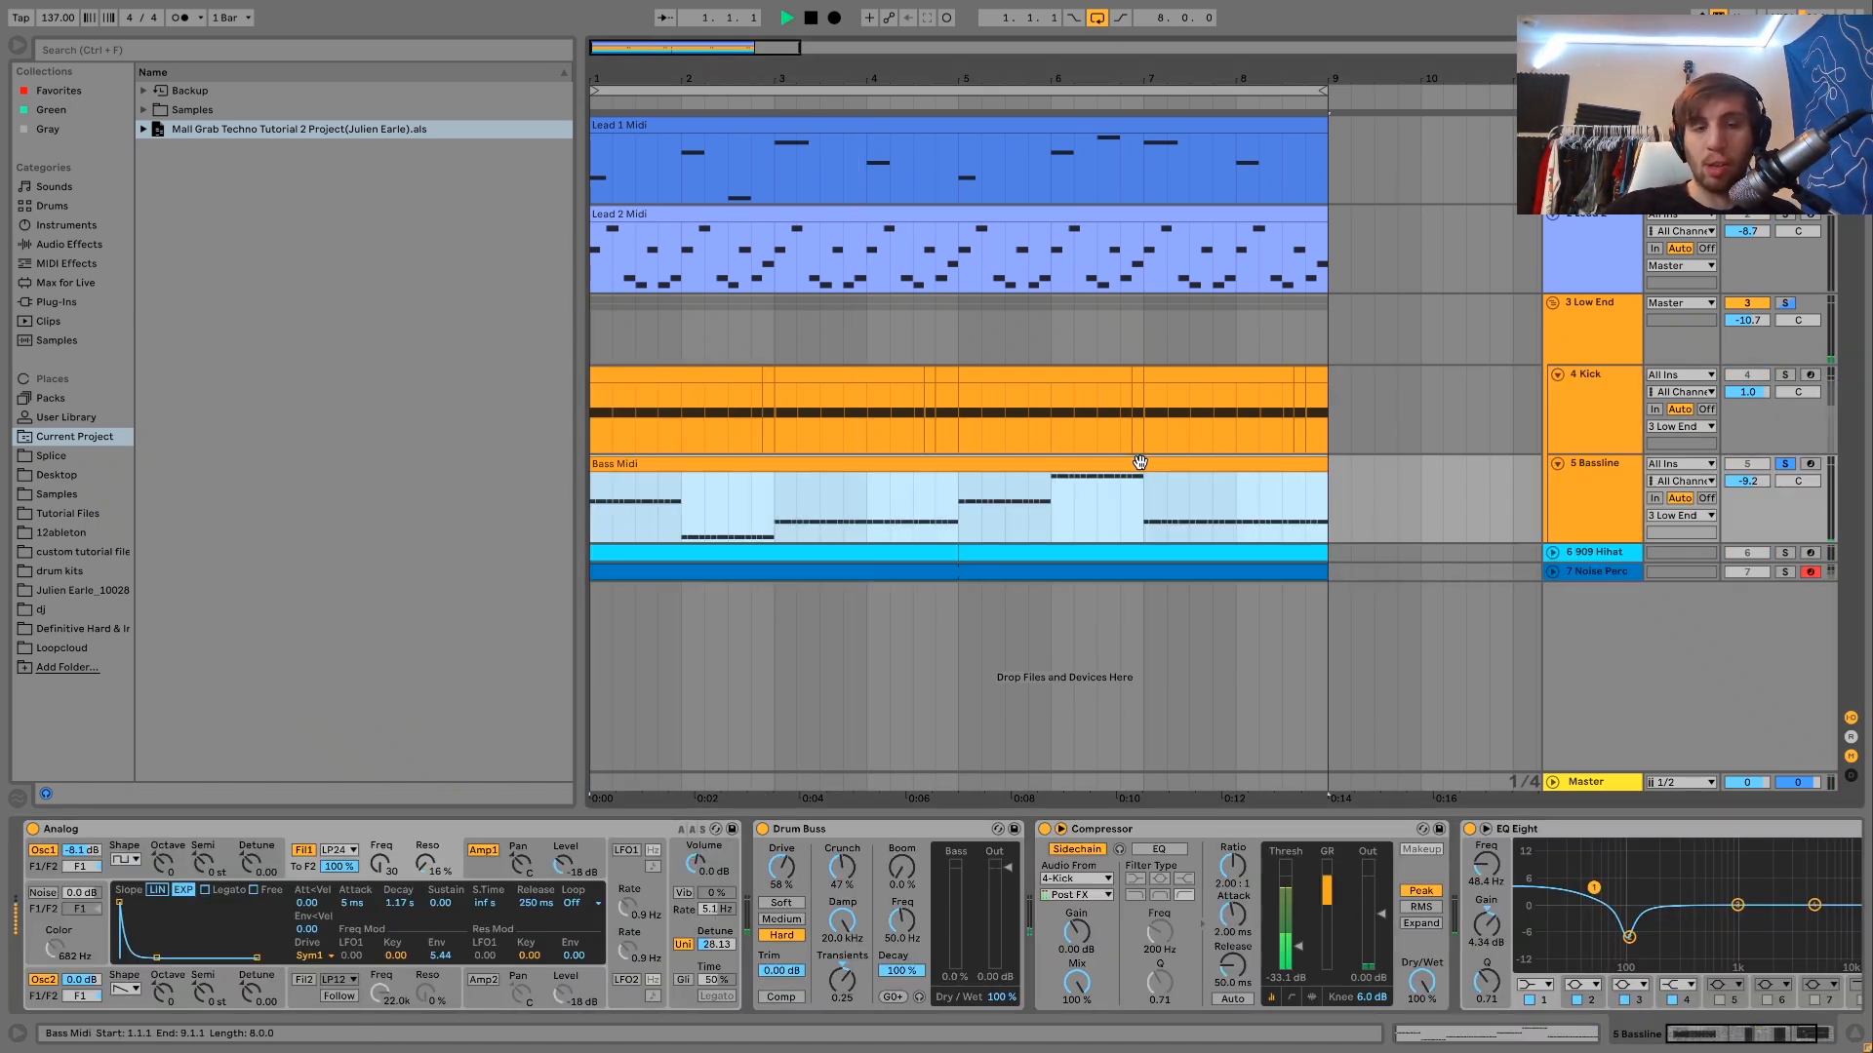
pyautogui.press('space')
pyautogui.doubleClick(1137, 462)
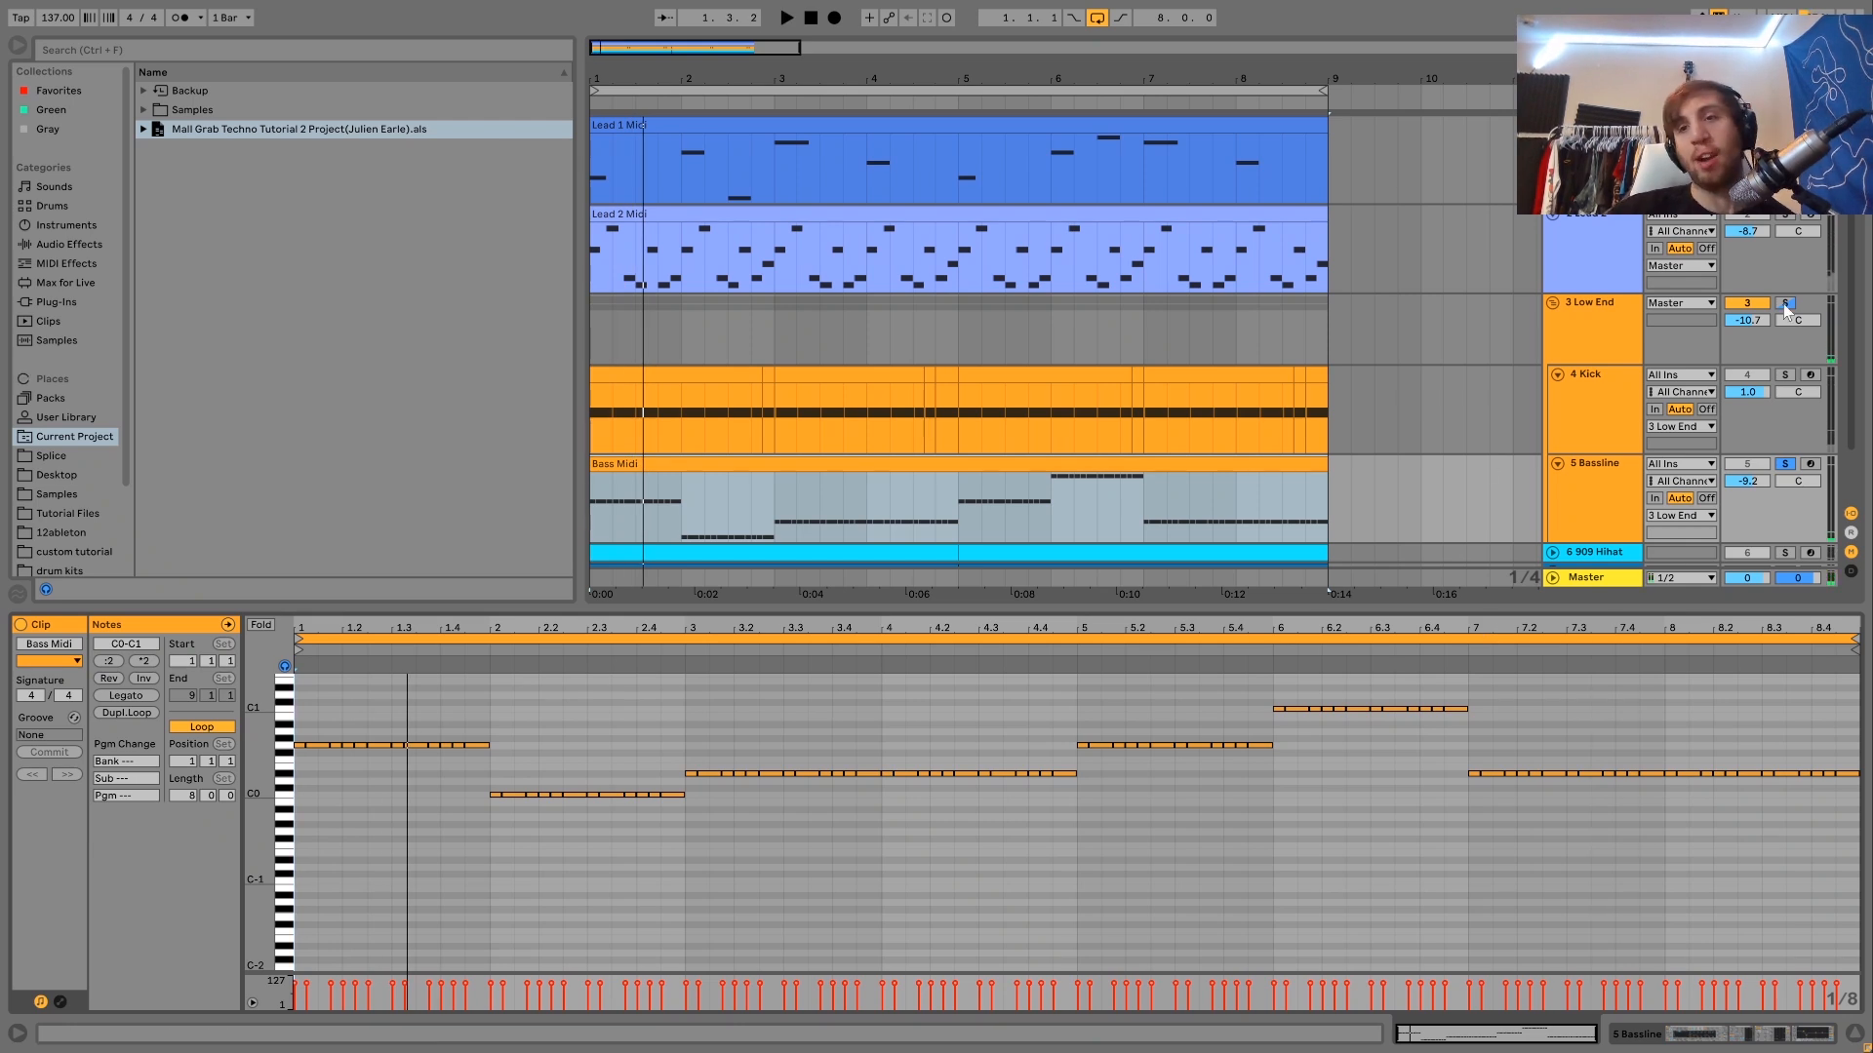
# - Play the bassline together with the kick by soloing the Low End group, and solo the Bassline track again
pyautogui.click(1785, 303)
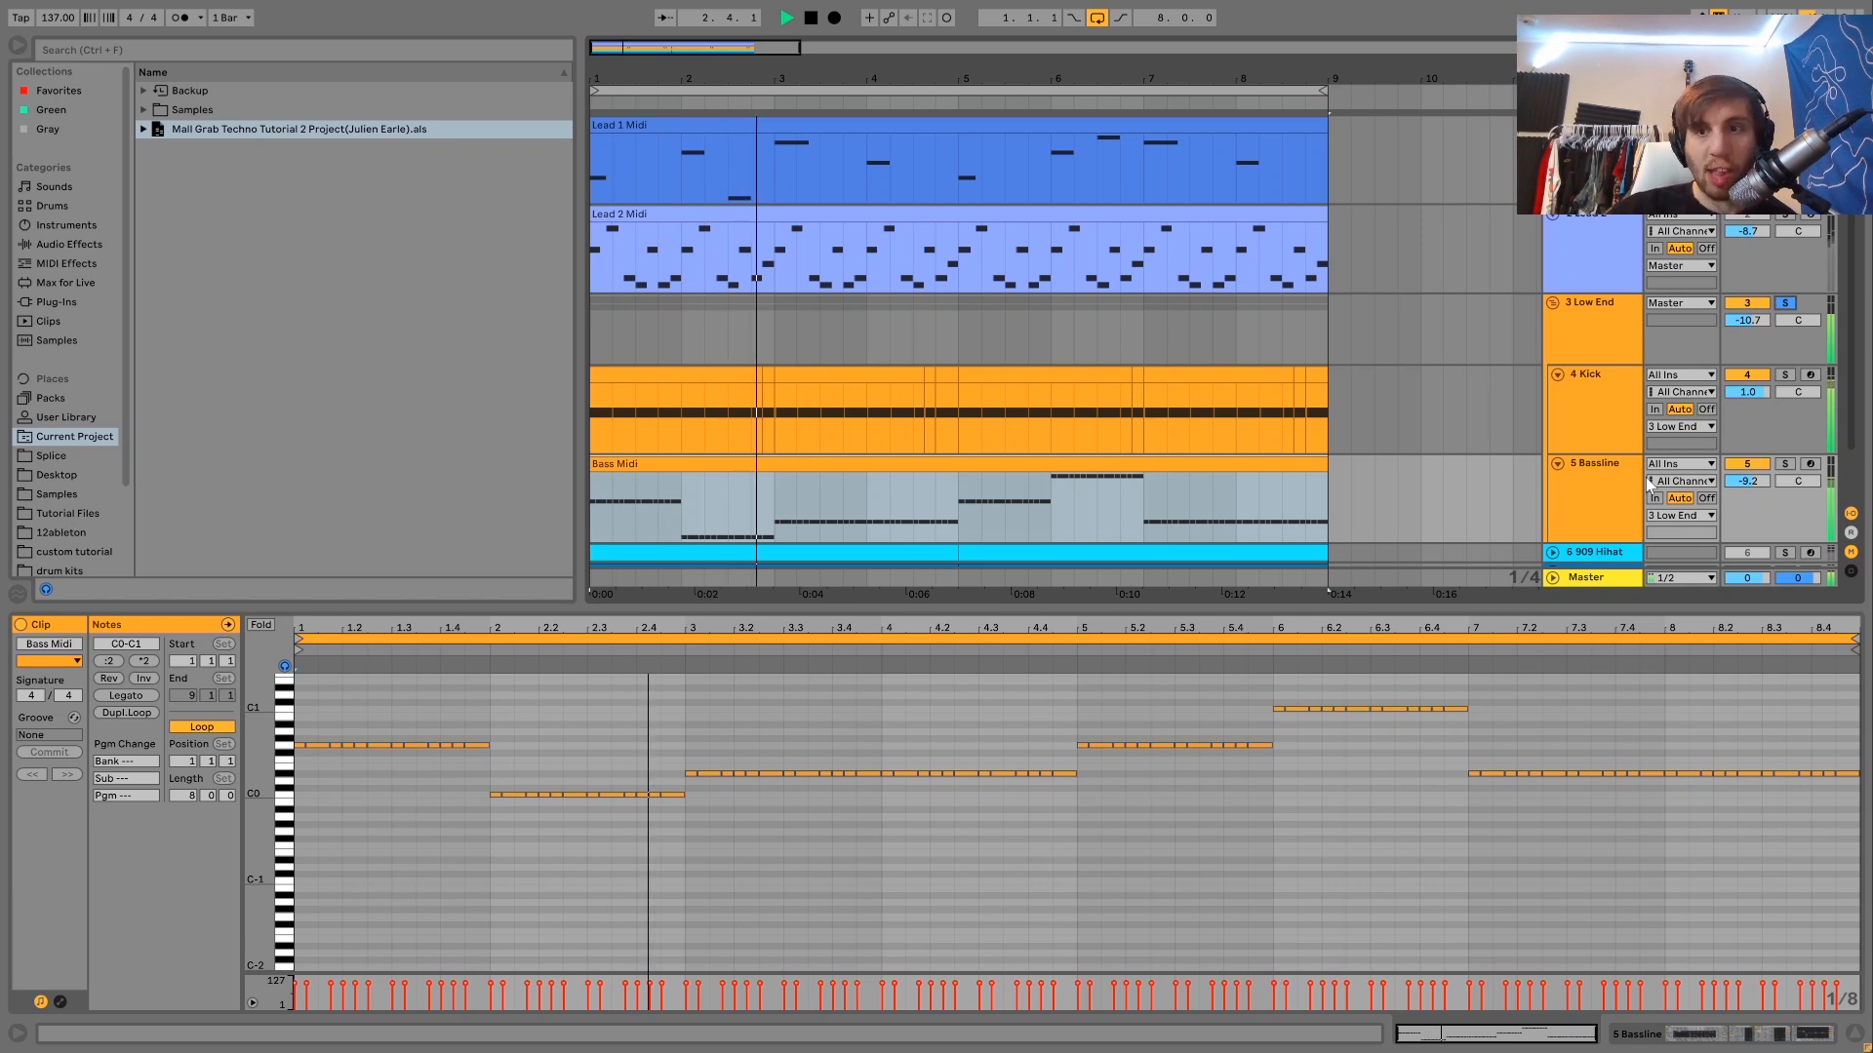
pyautogui.click(1783, 464)
pyautogui.click(1589, 501)
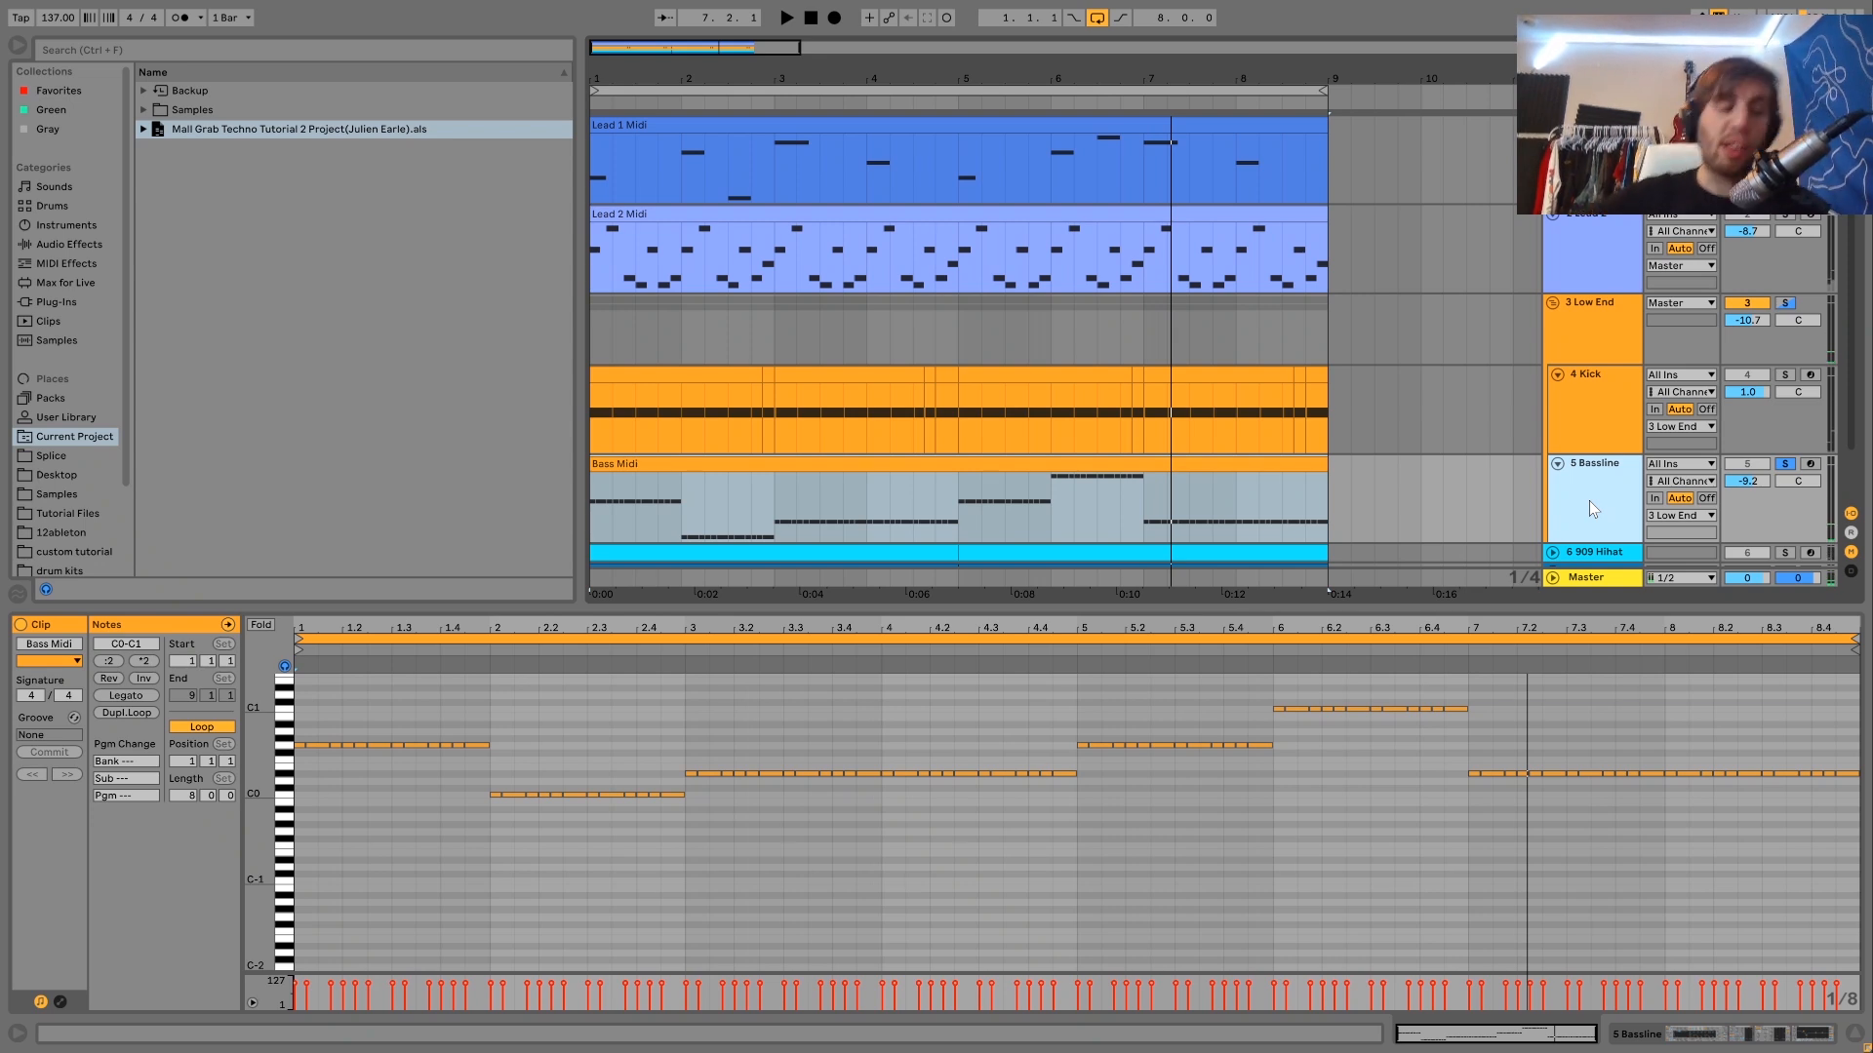
# - Fold the Bass Midi note view to its used pitches, audition the G0, C0 and D#0 rows, and unfold it
pyautogui.click(260, 625)
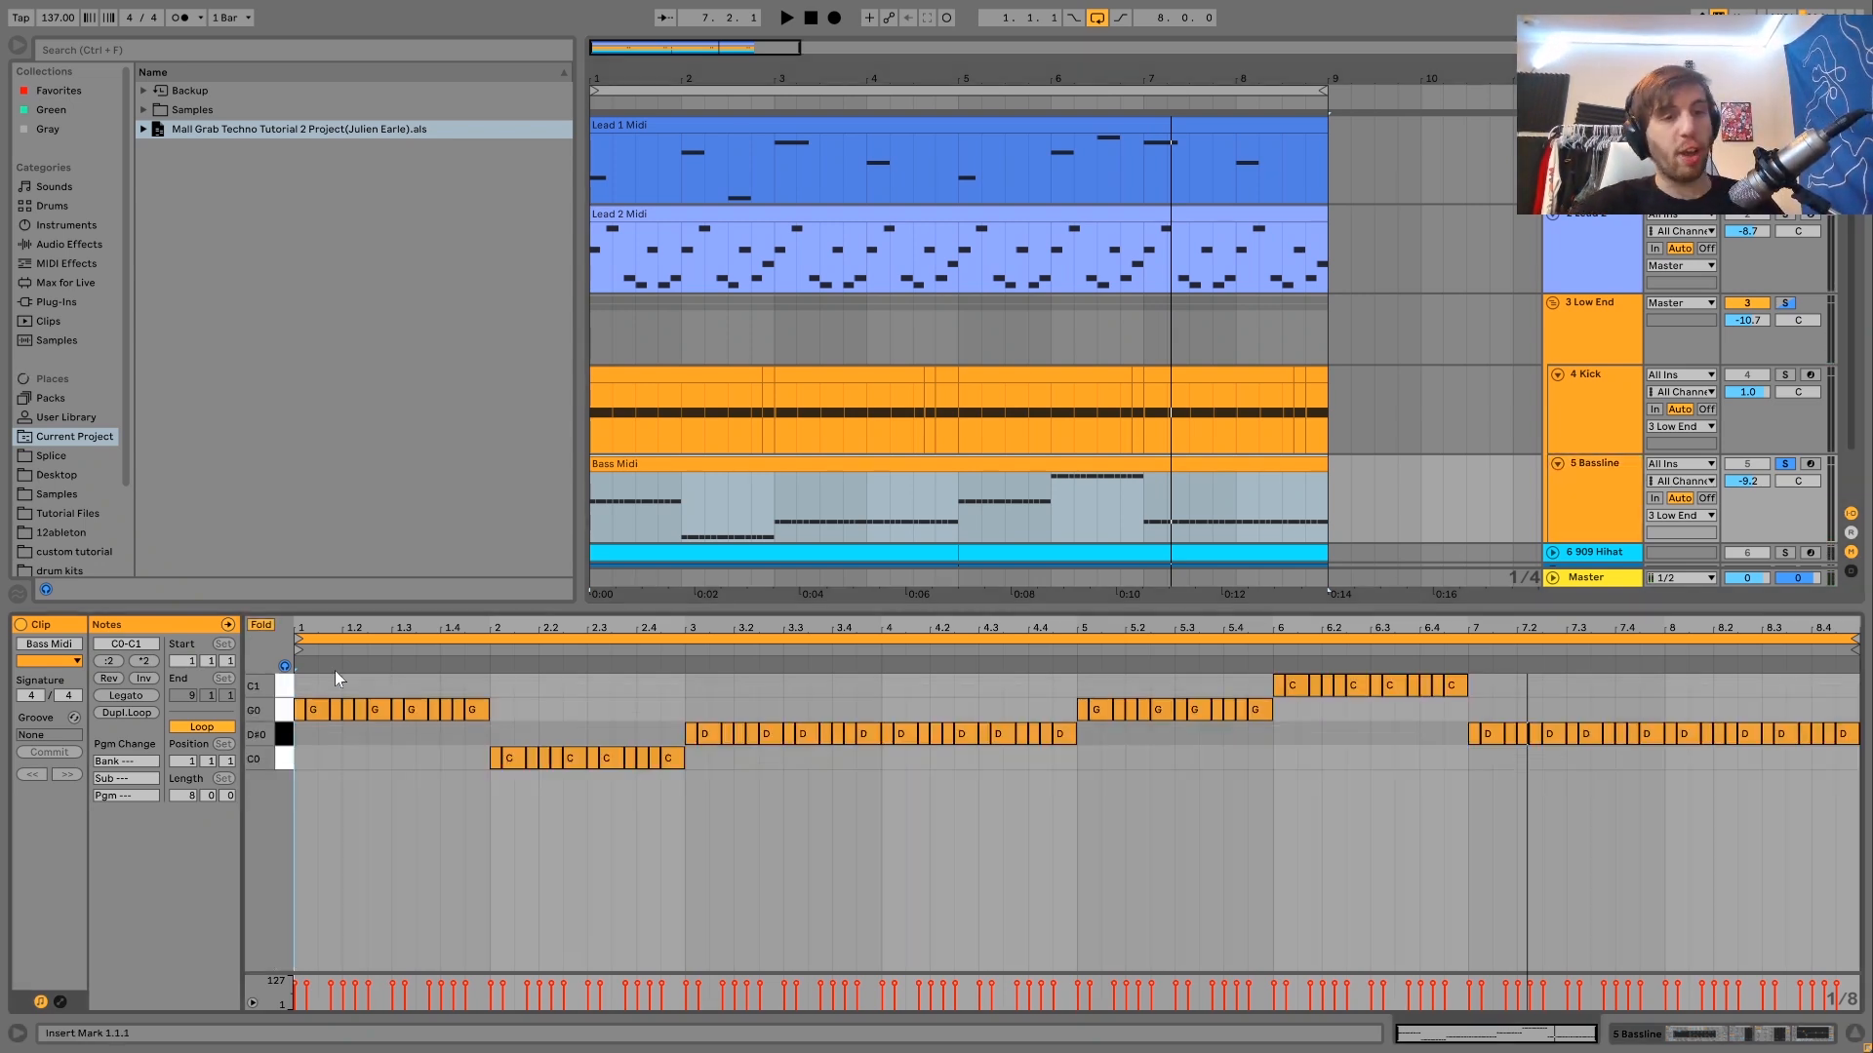
pyautogui.click(286, 717)
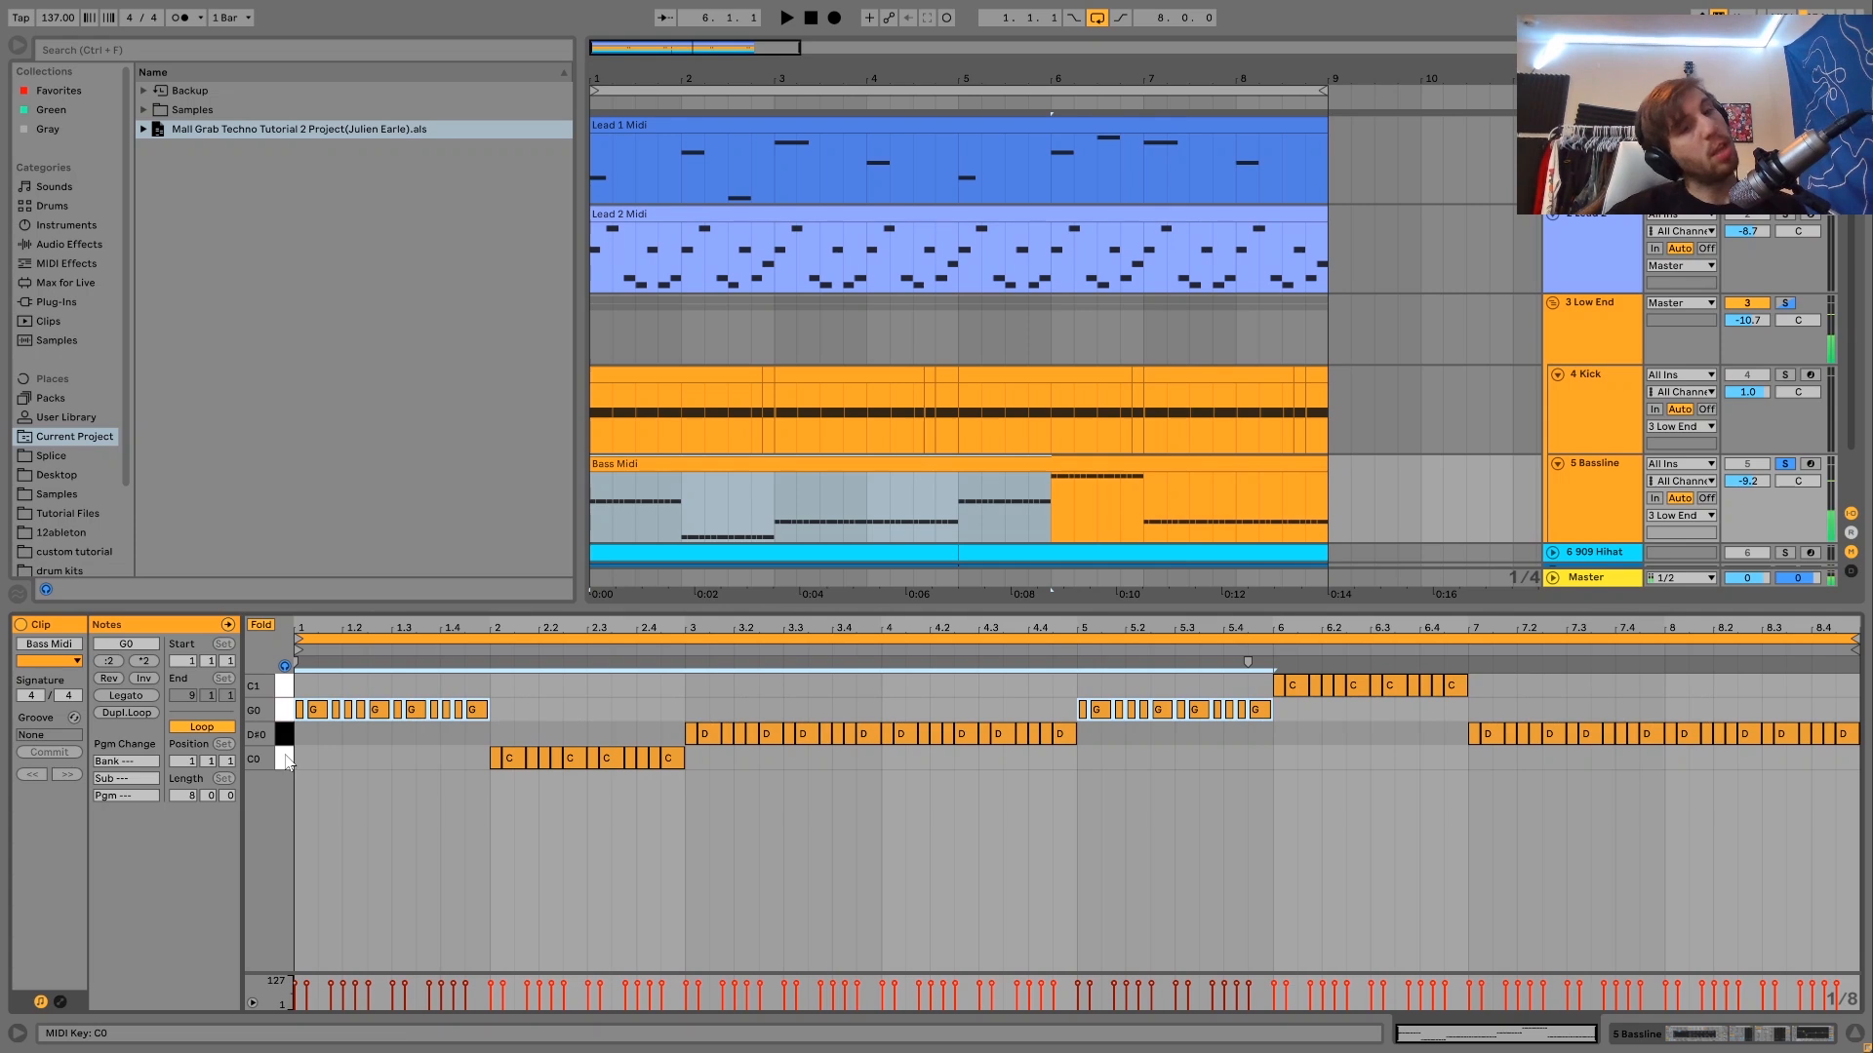
pyautogui.click(286, 759)
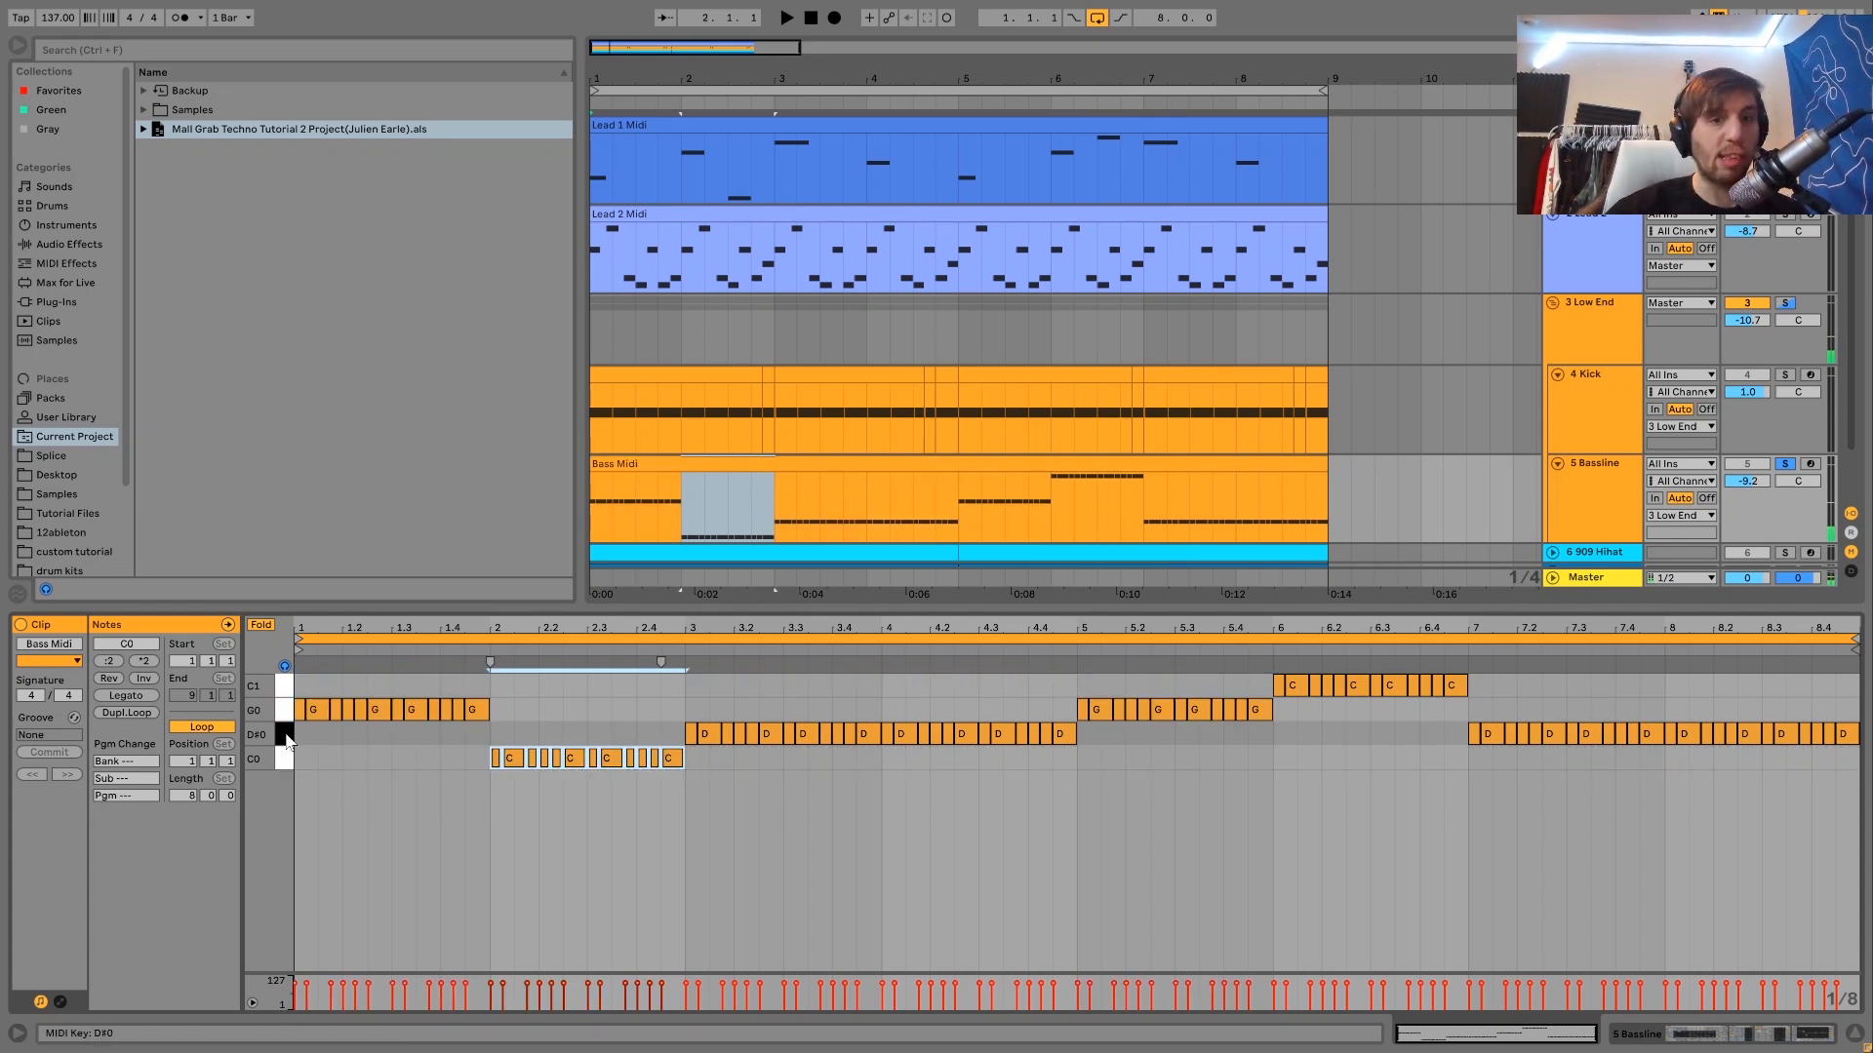
pyautogui.click(286, 736)
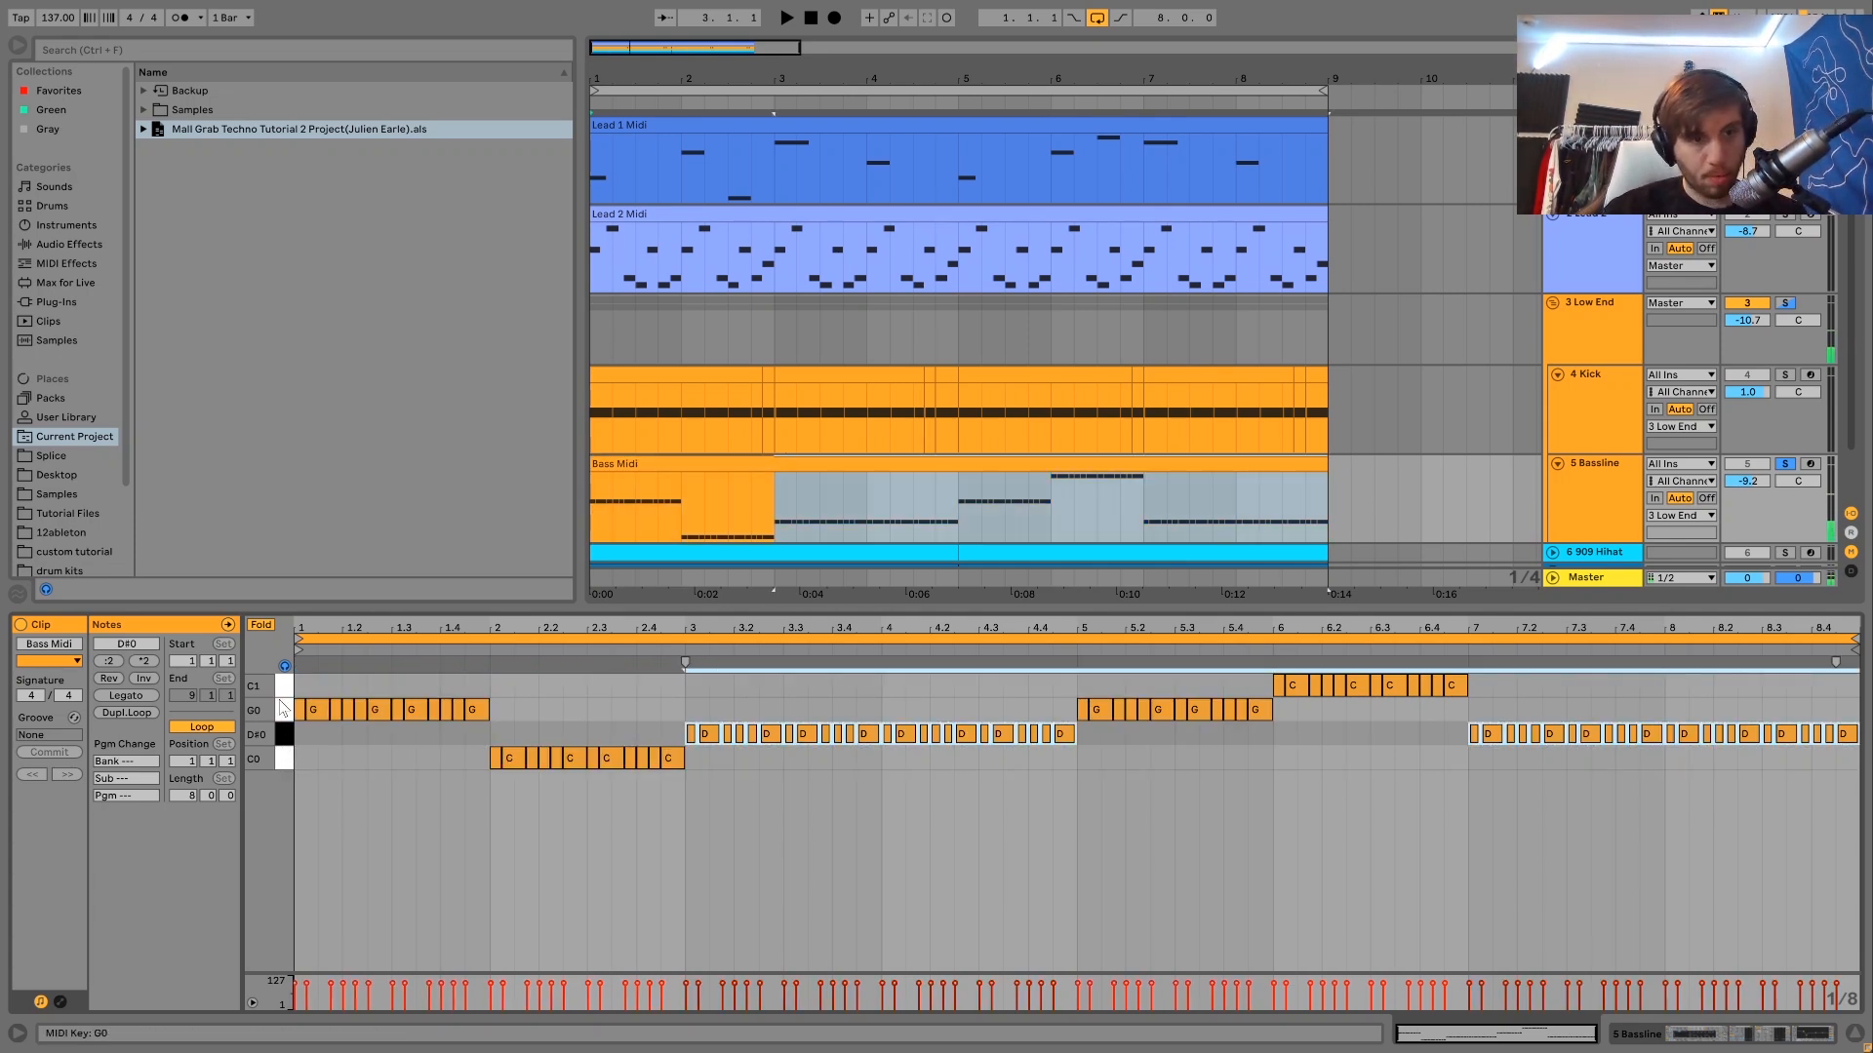
pyautogui.click(259, 632)
# - Play the opening of the bassline and examine its D#0, G0 and C1 note sections
pyautogui.press('space')
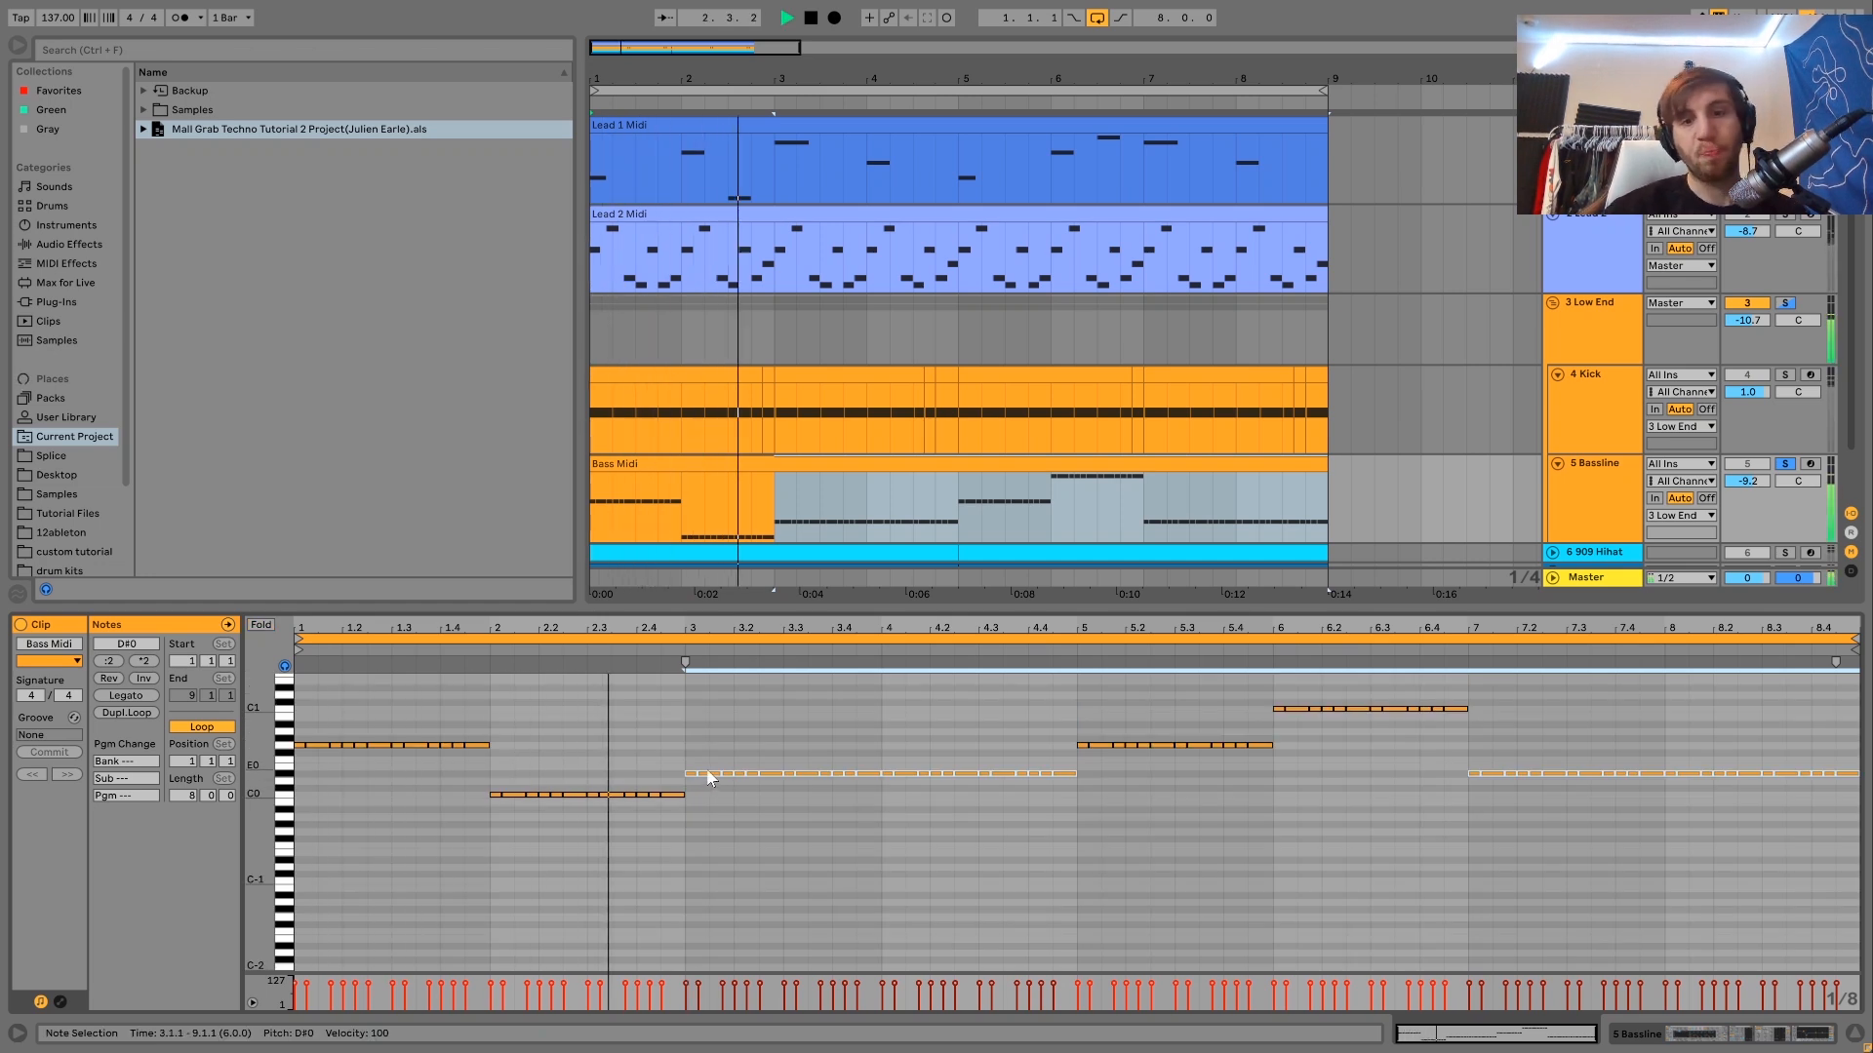
pyautogui.press('space')
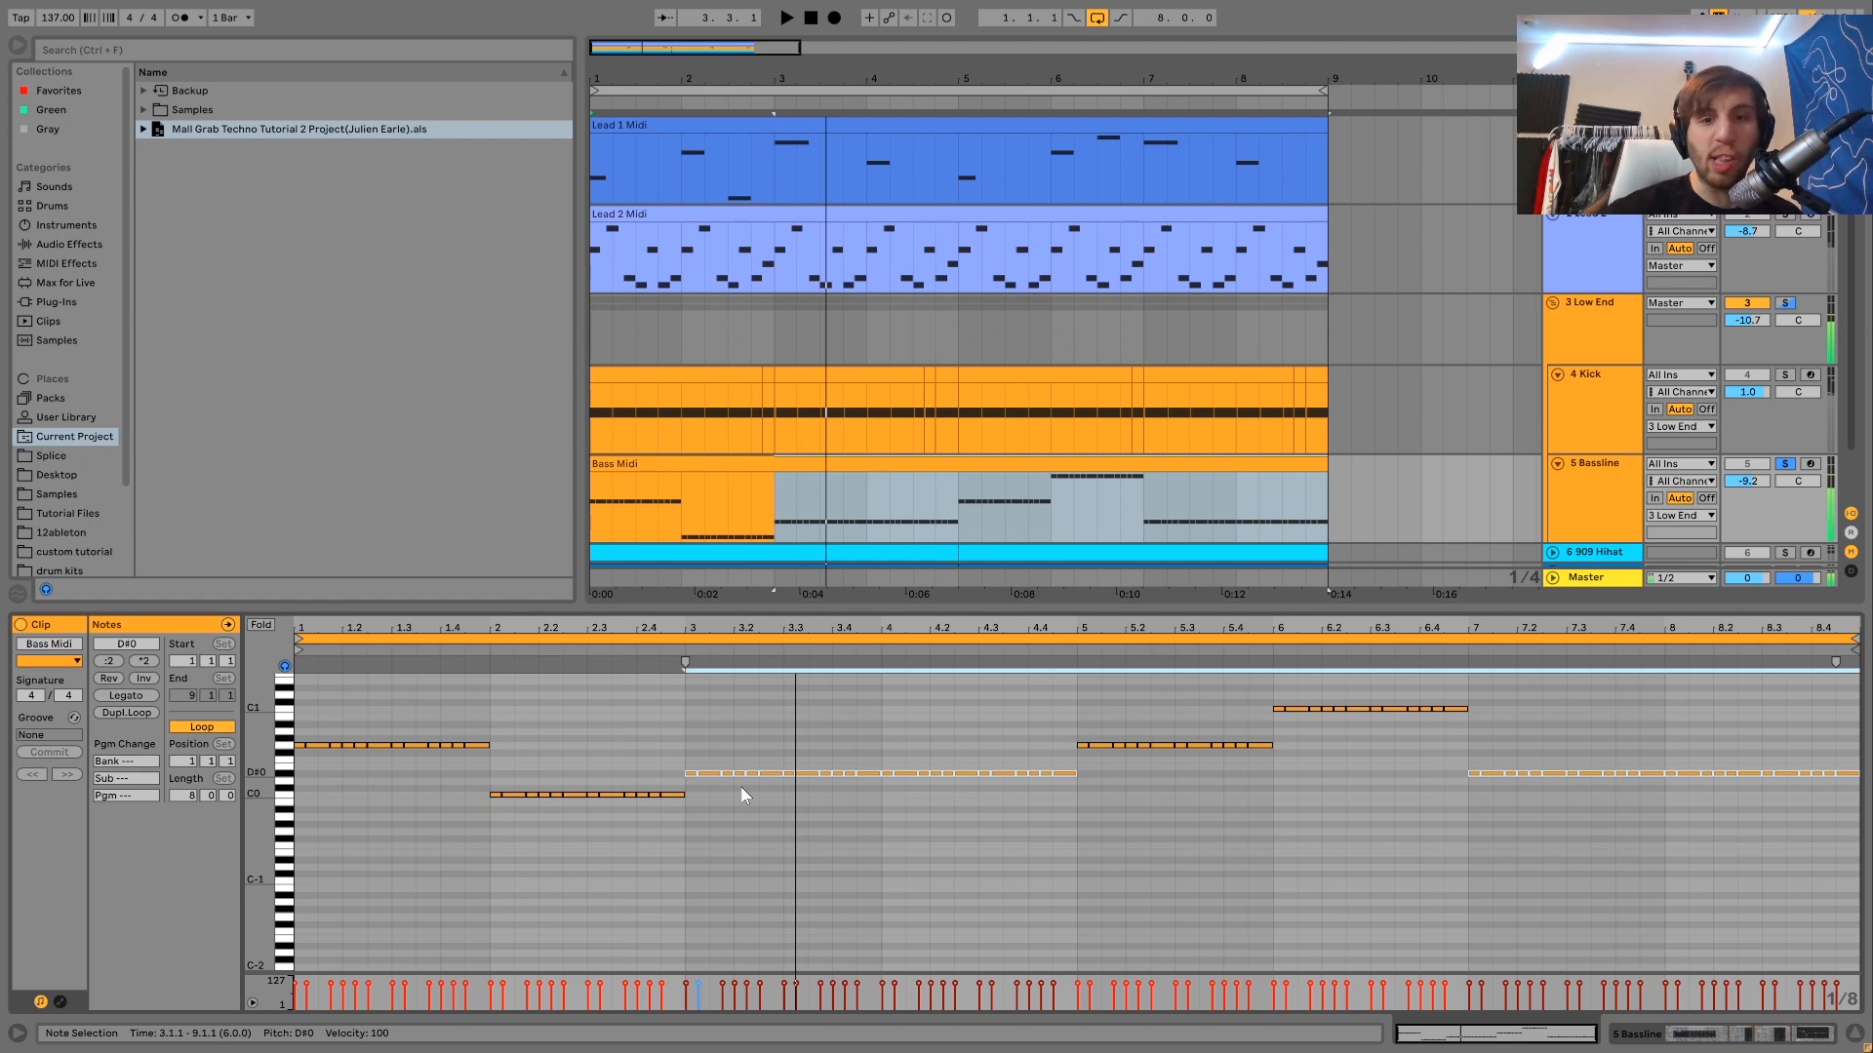
pyautogui.click(931, 786)
pyautogui.click(1100, 745)
pyautogui.moveTo(1350, 757); pyautogui.dragTo(1331, 695)
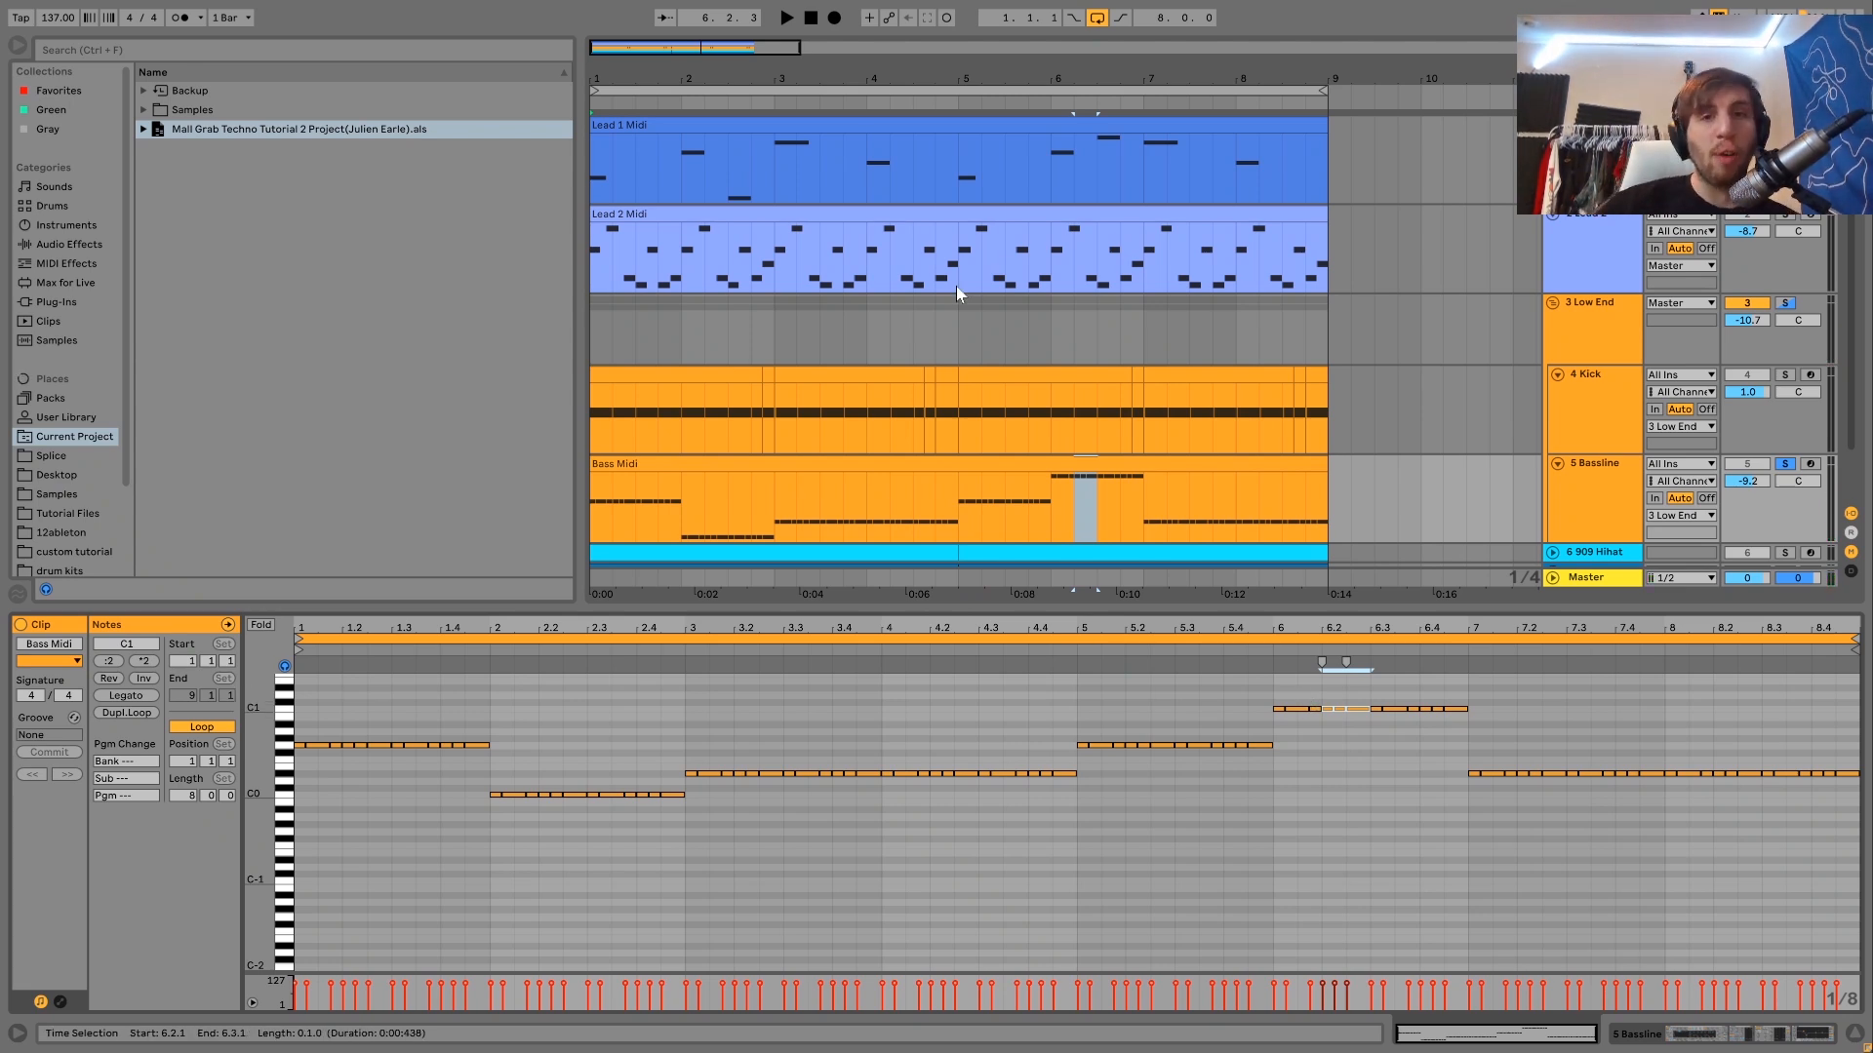
# - Compare Lead 1's D#4 note at 6.3 with the Bass Midi notes around bar 2 and the C1 notes in bar 6
pyautogui.click(1114, 151)
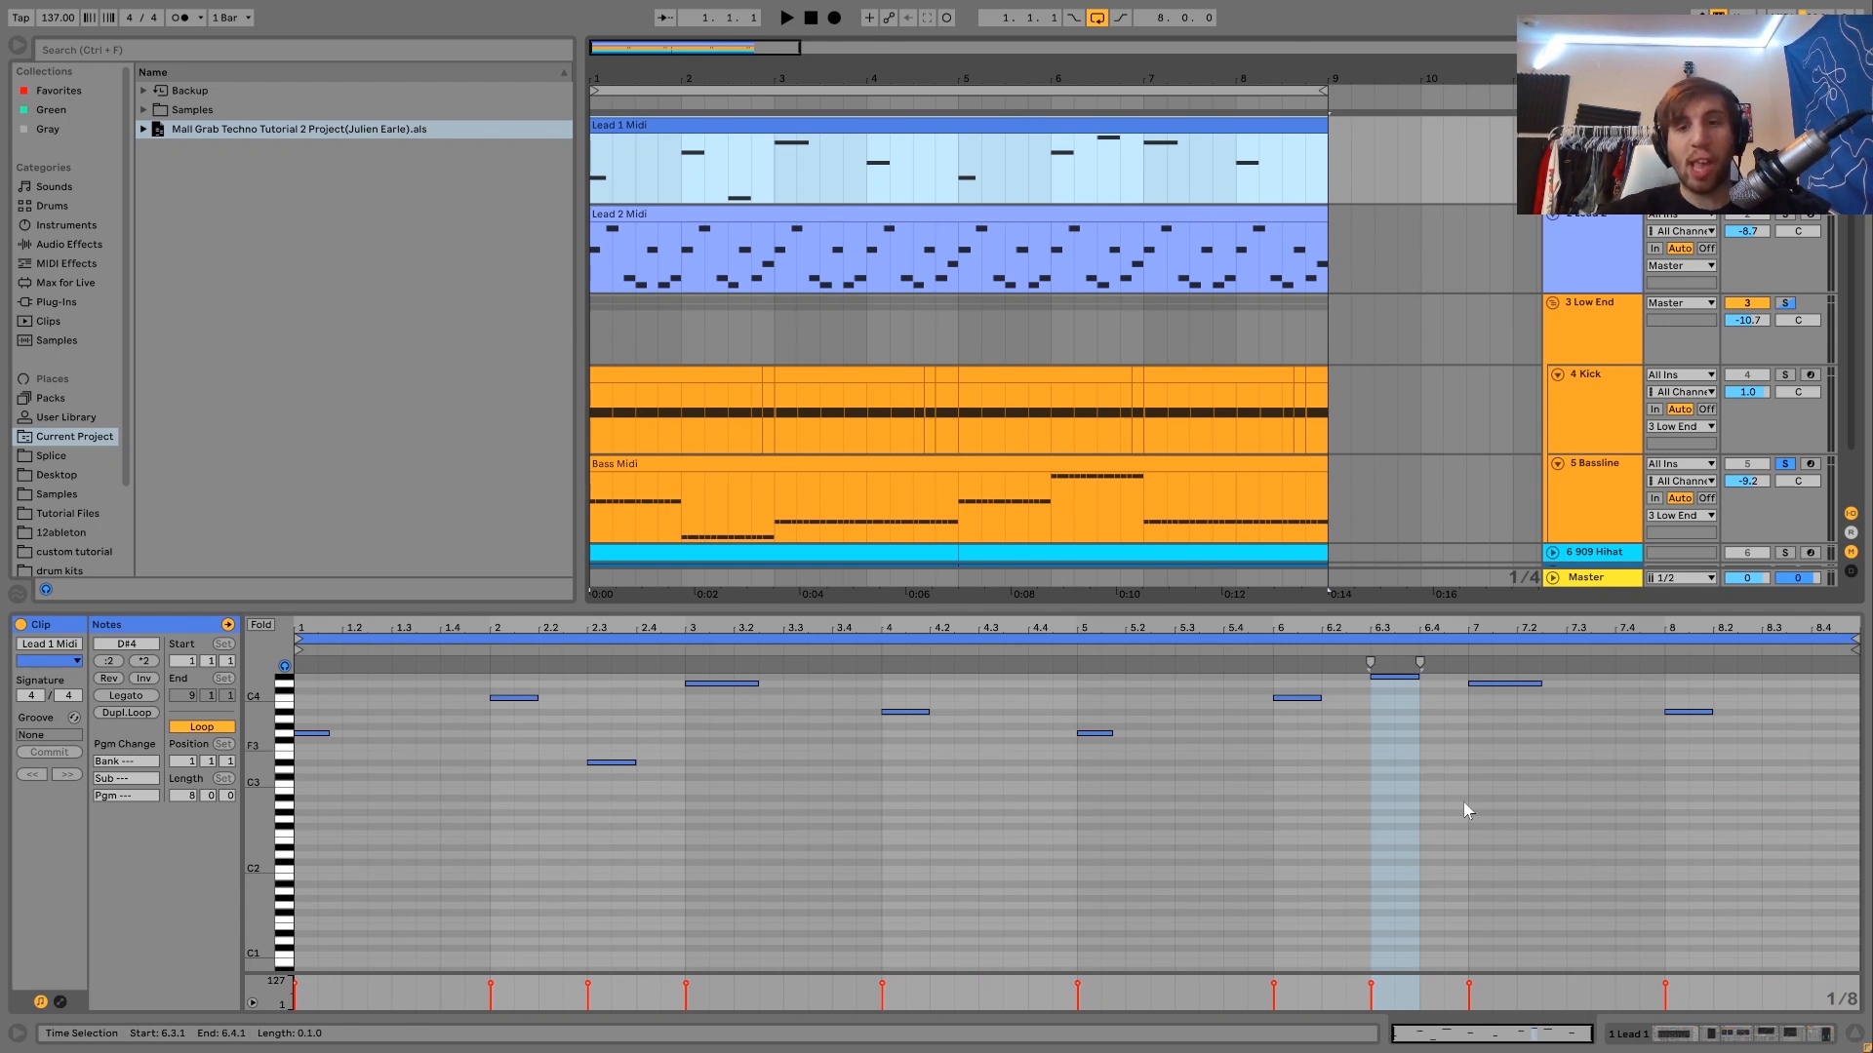
pyautogui.click(1395, 676)
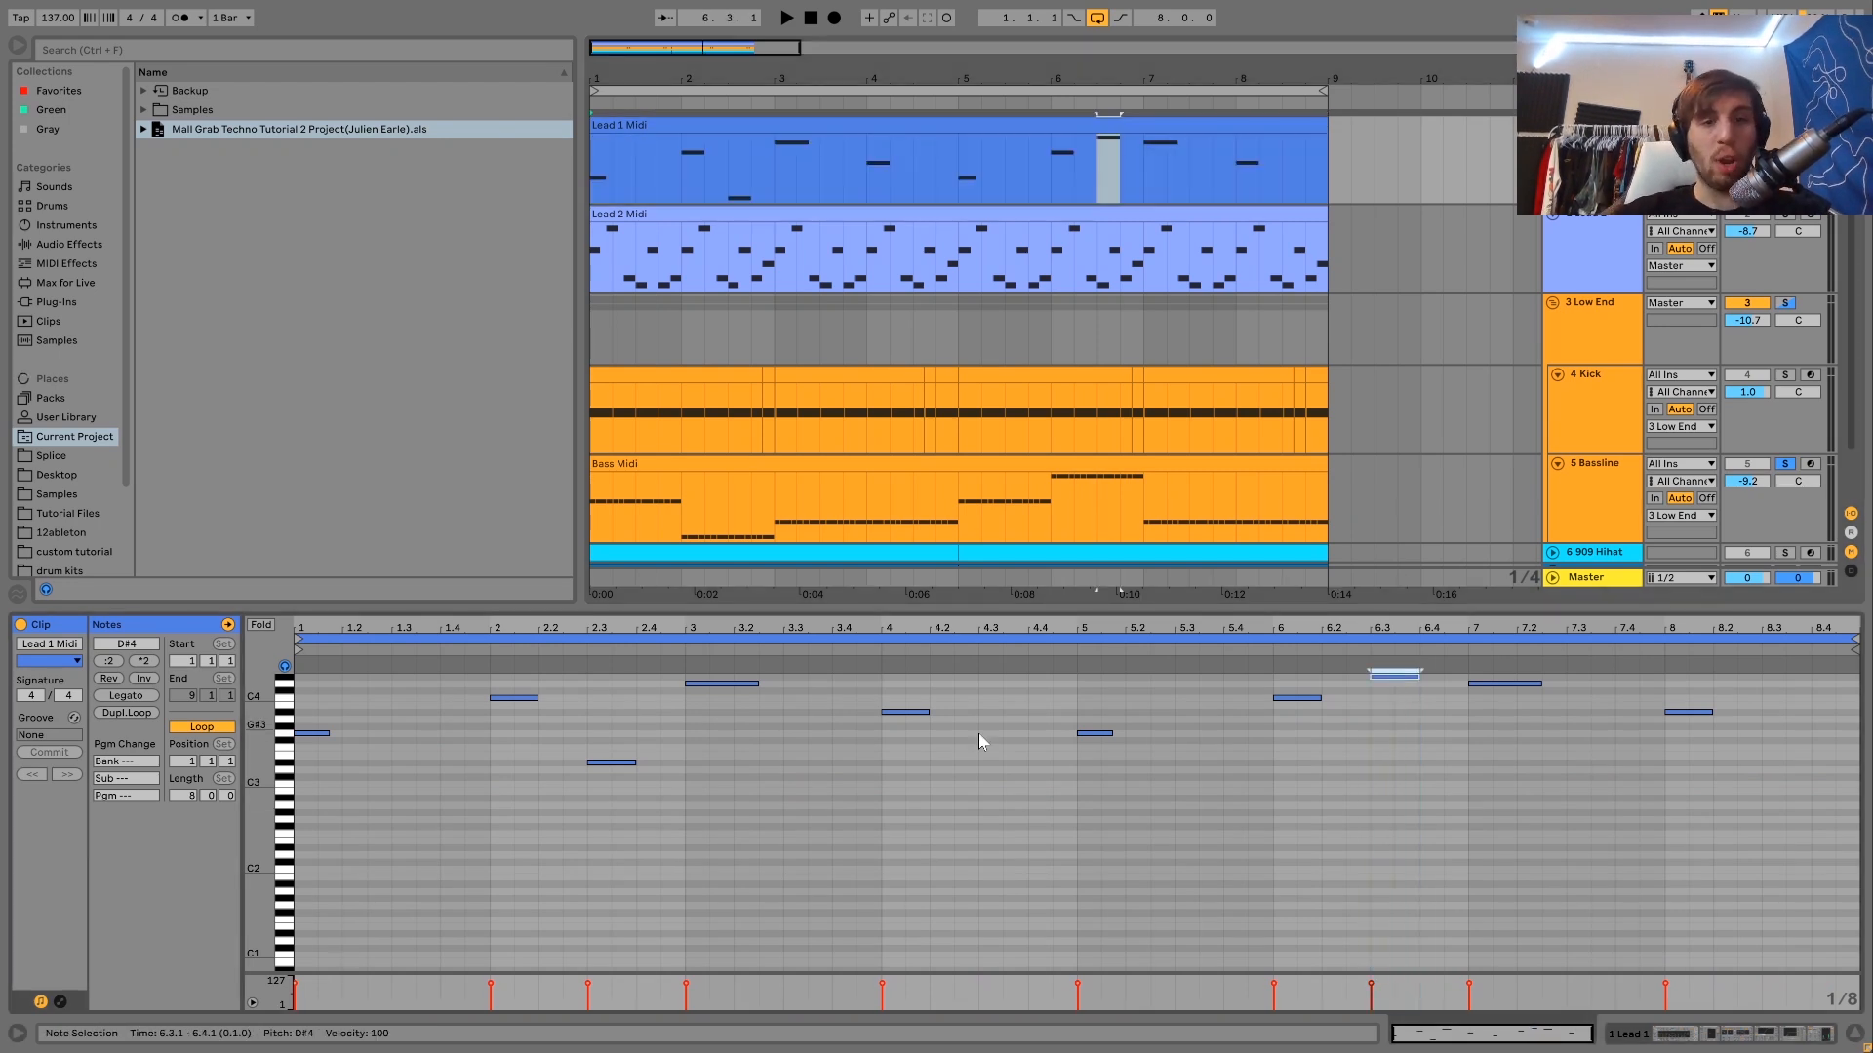
pyautogui.click(908, 464)
pyautogui.moveTo(598, 816); pyautogui.dragTo(464, 739)
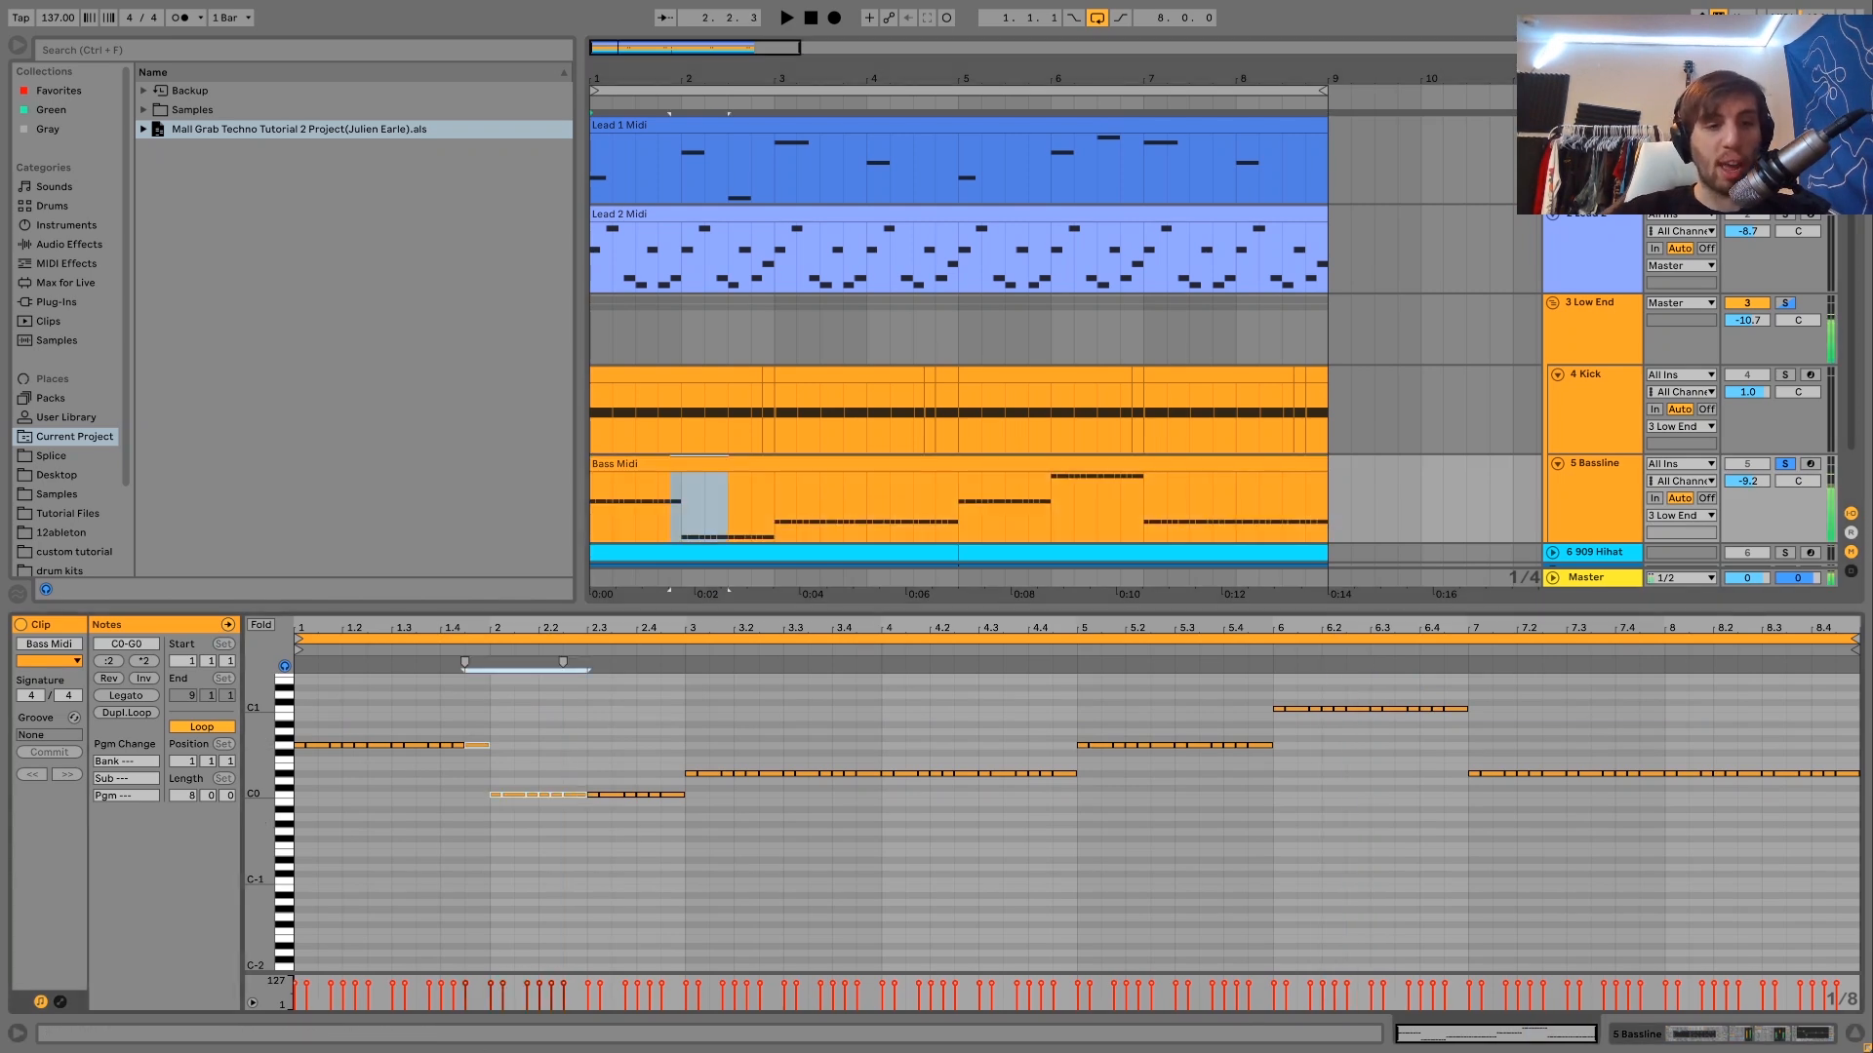
pyautogui.moveTo(1418, 810); pyautogui.dragTo(1351, 698)
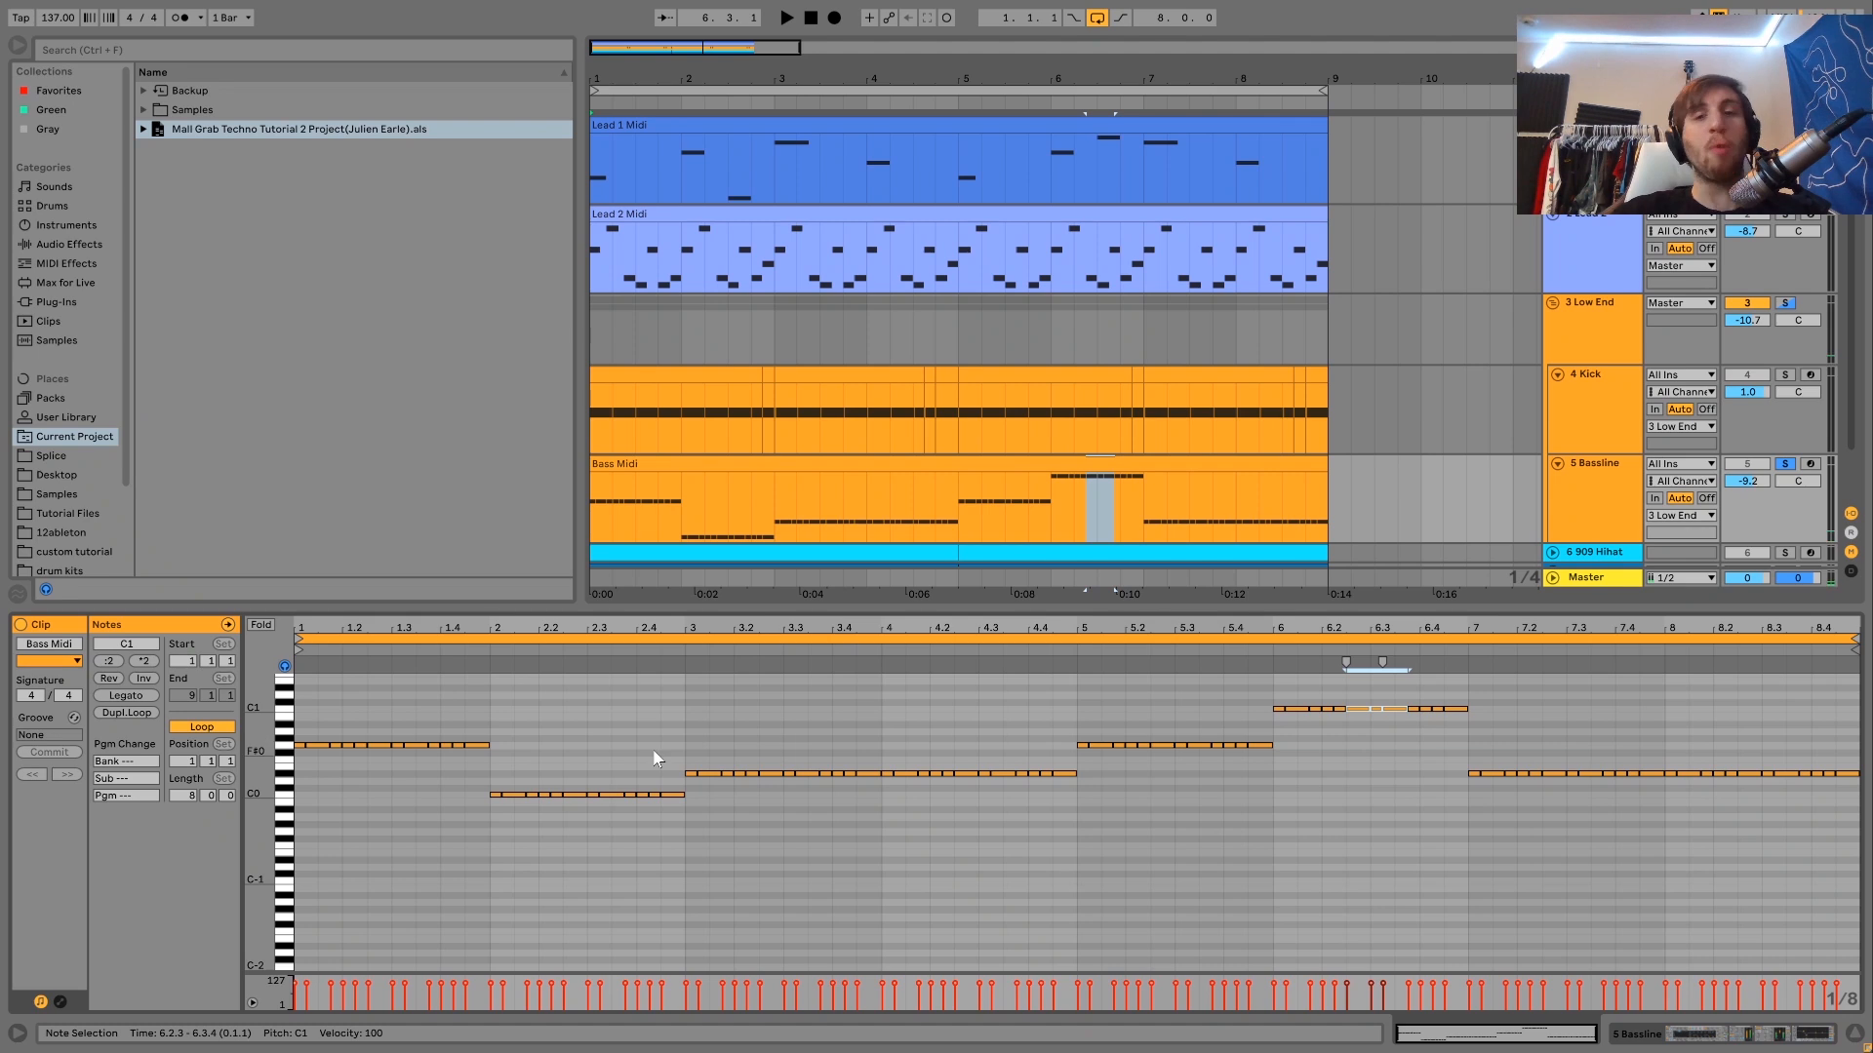
# - Play the soloed bassline and display its device chain with Analog, Drum Buss, Compressor and EQ Eight
pyautogui.press('space')
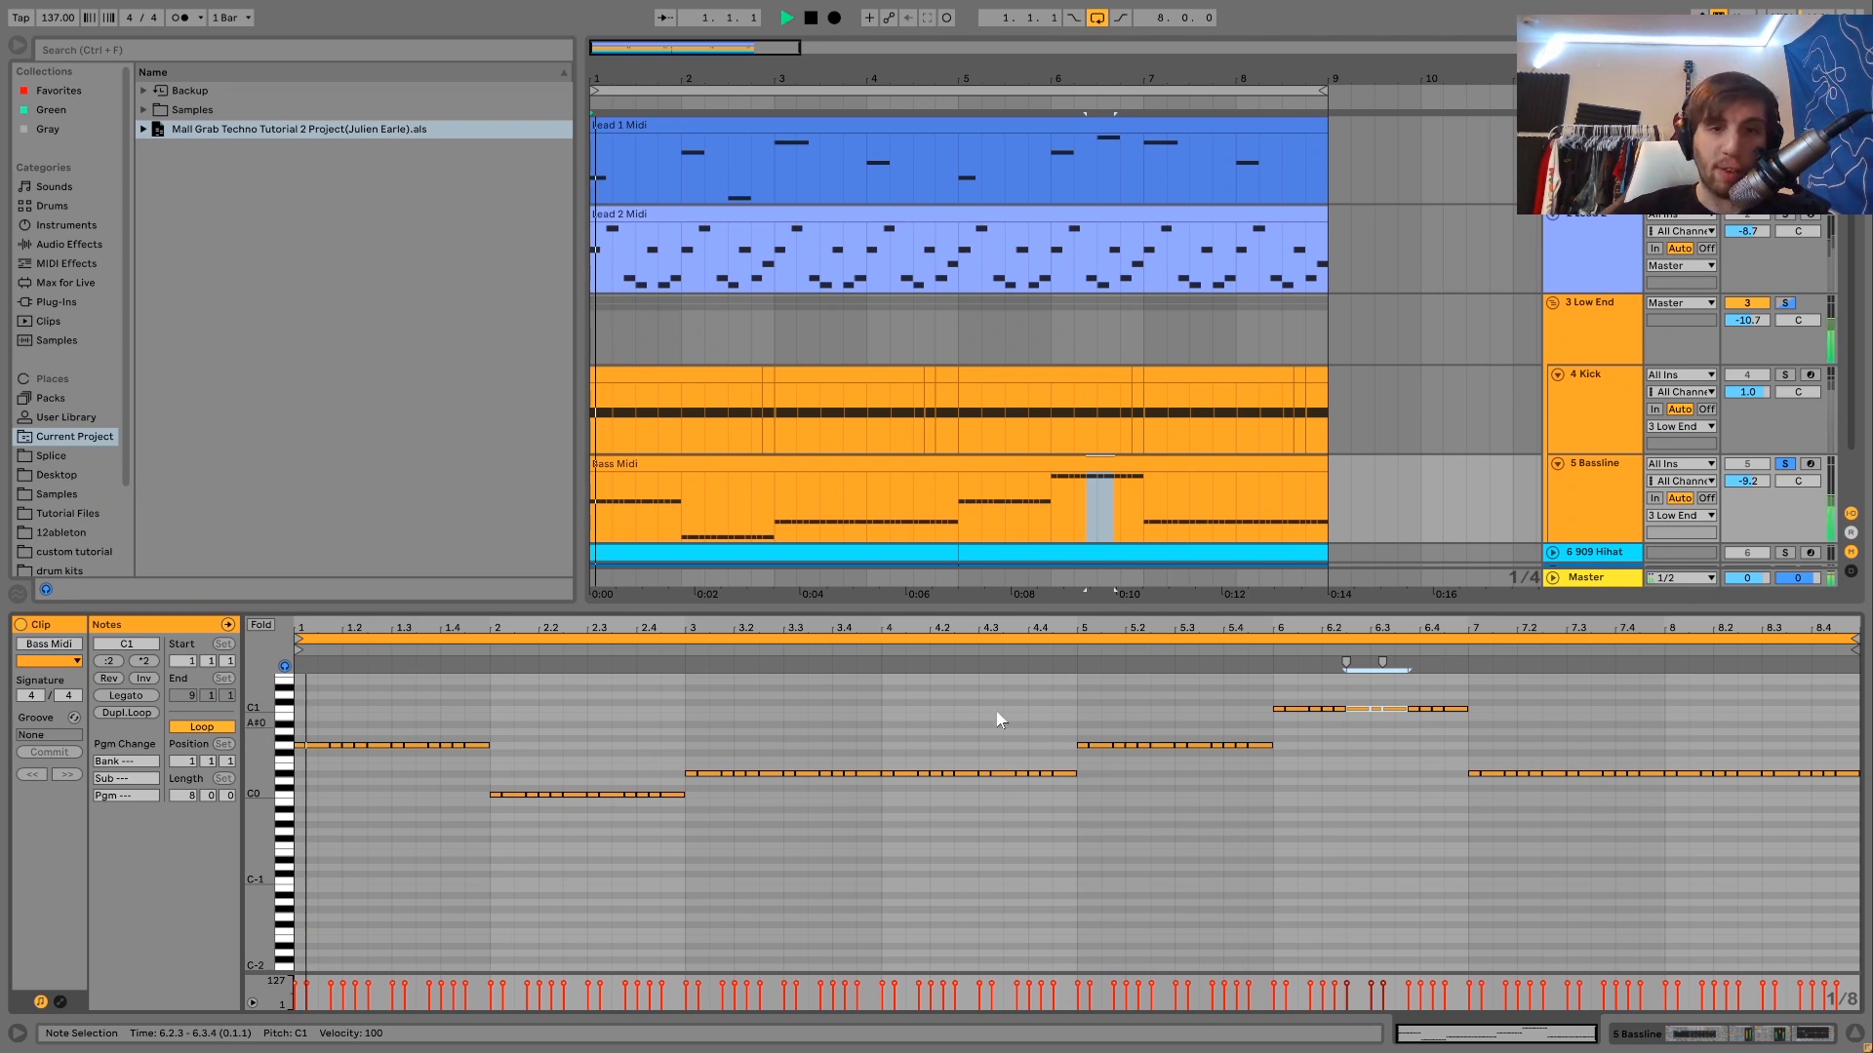
pyautogui.click(1629, 466)
pyautogui.click(1785, 464)
pyautogui.press('space')
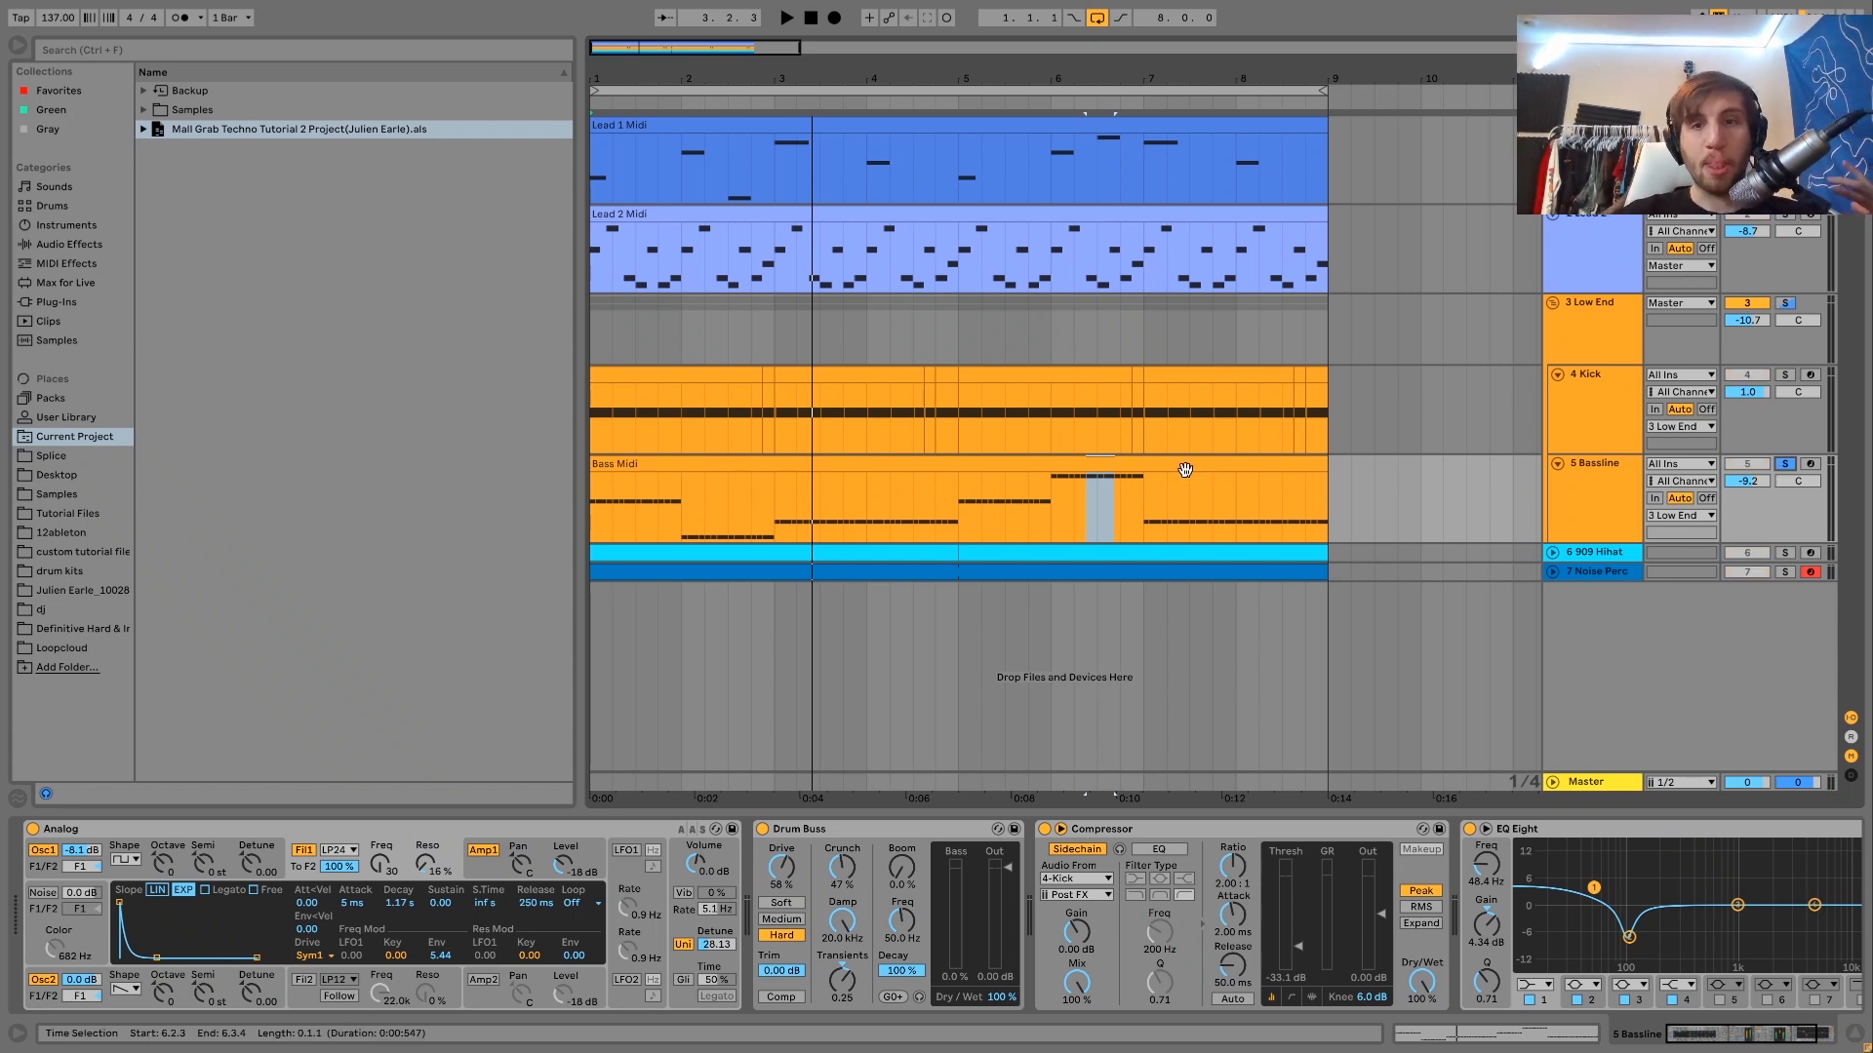
# - Examine the Osc1 and Osc2 settings in the bassline's Analog and start playing the soloed bassline
pyautogui.click(1168, 459)
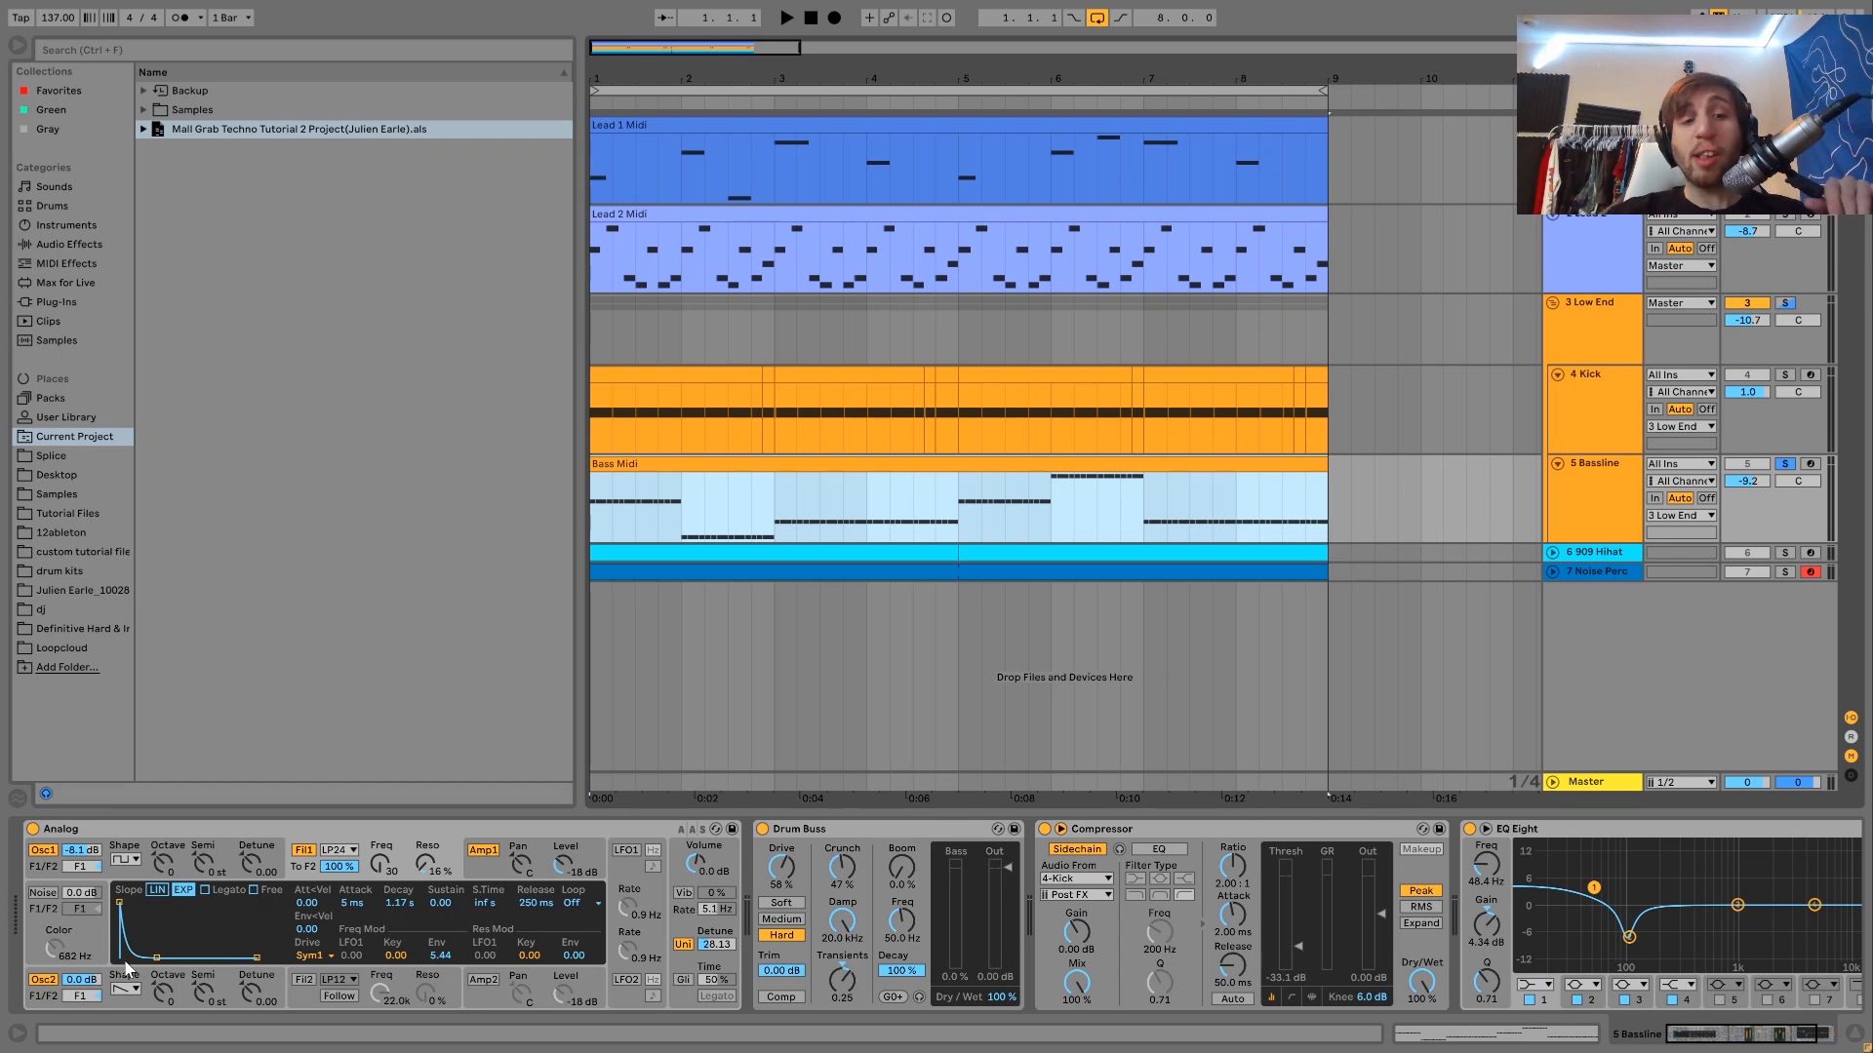
pyautogui.click(144, 873)
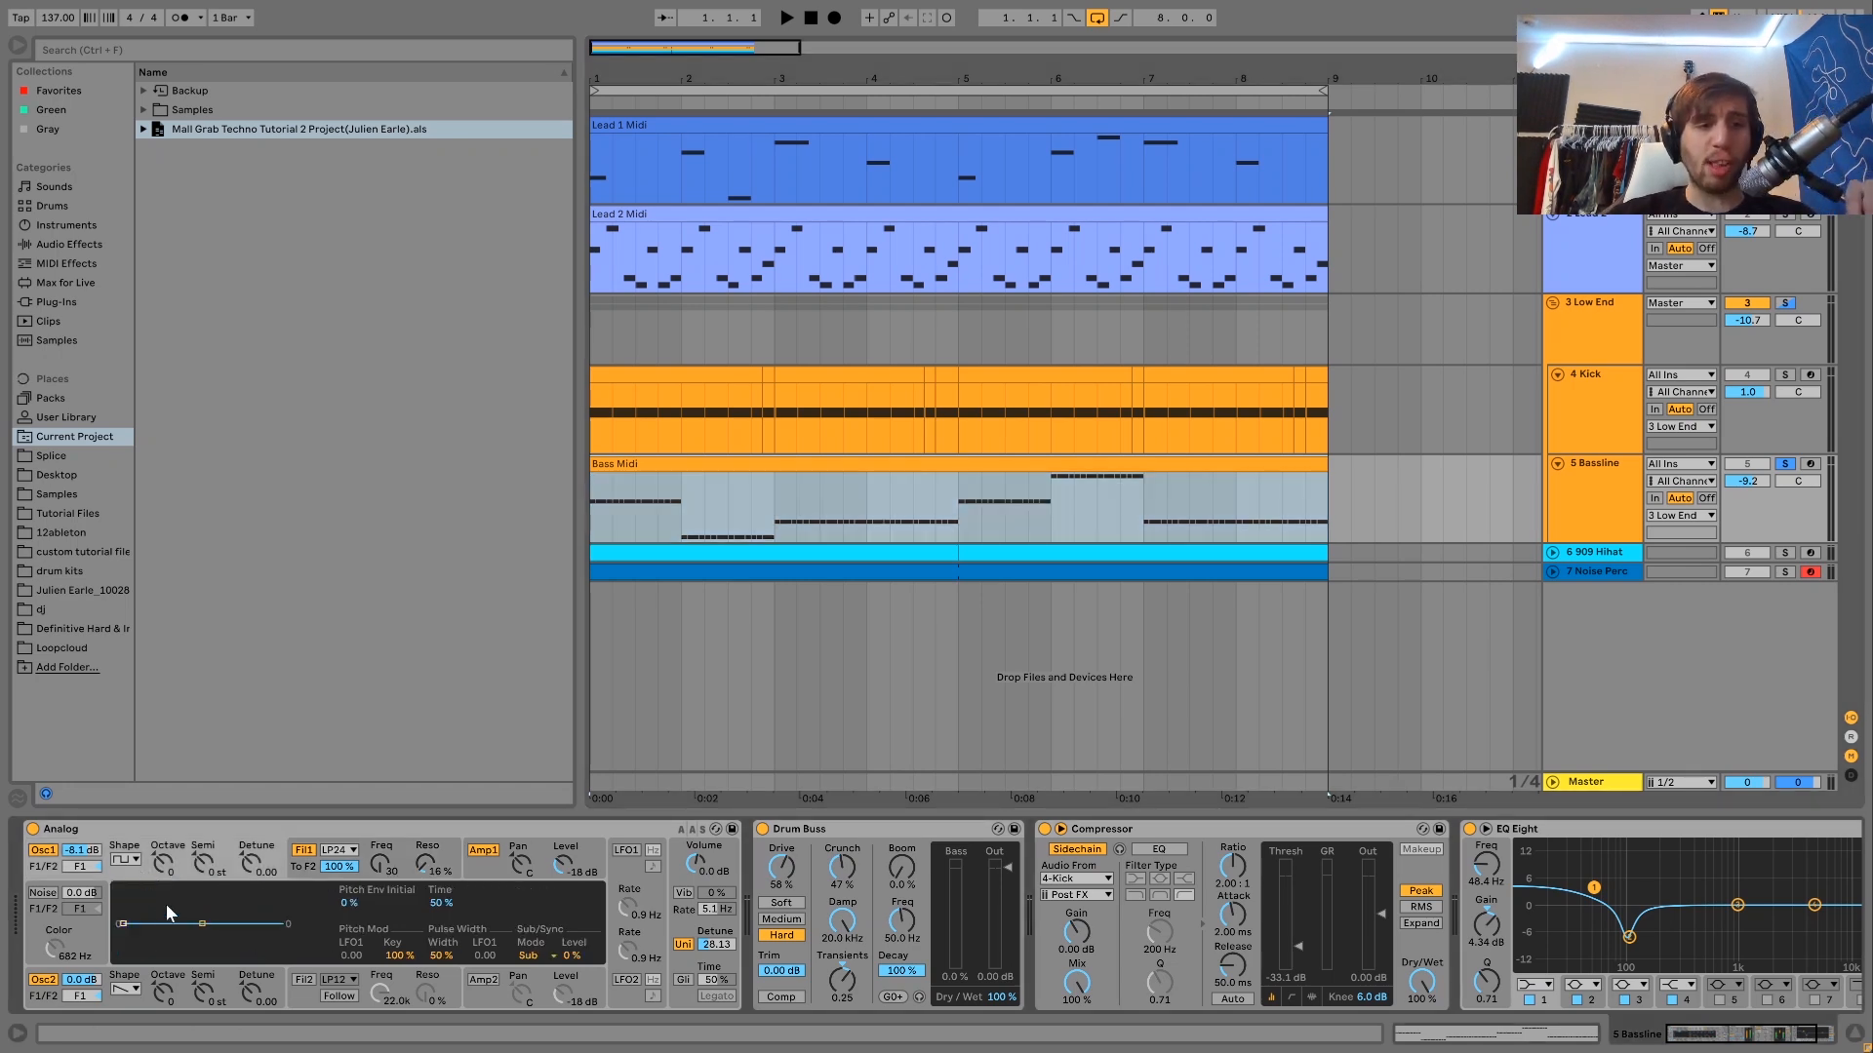
pyautogui.click(138, 984)
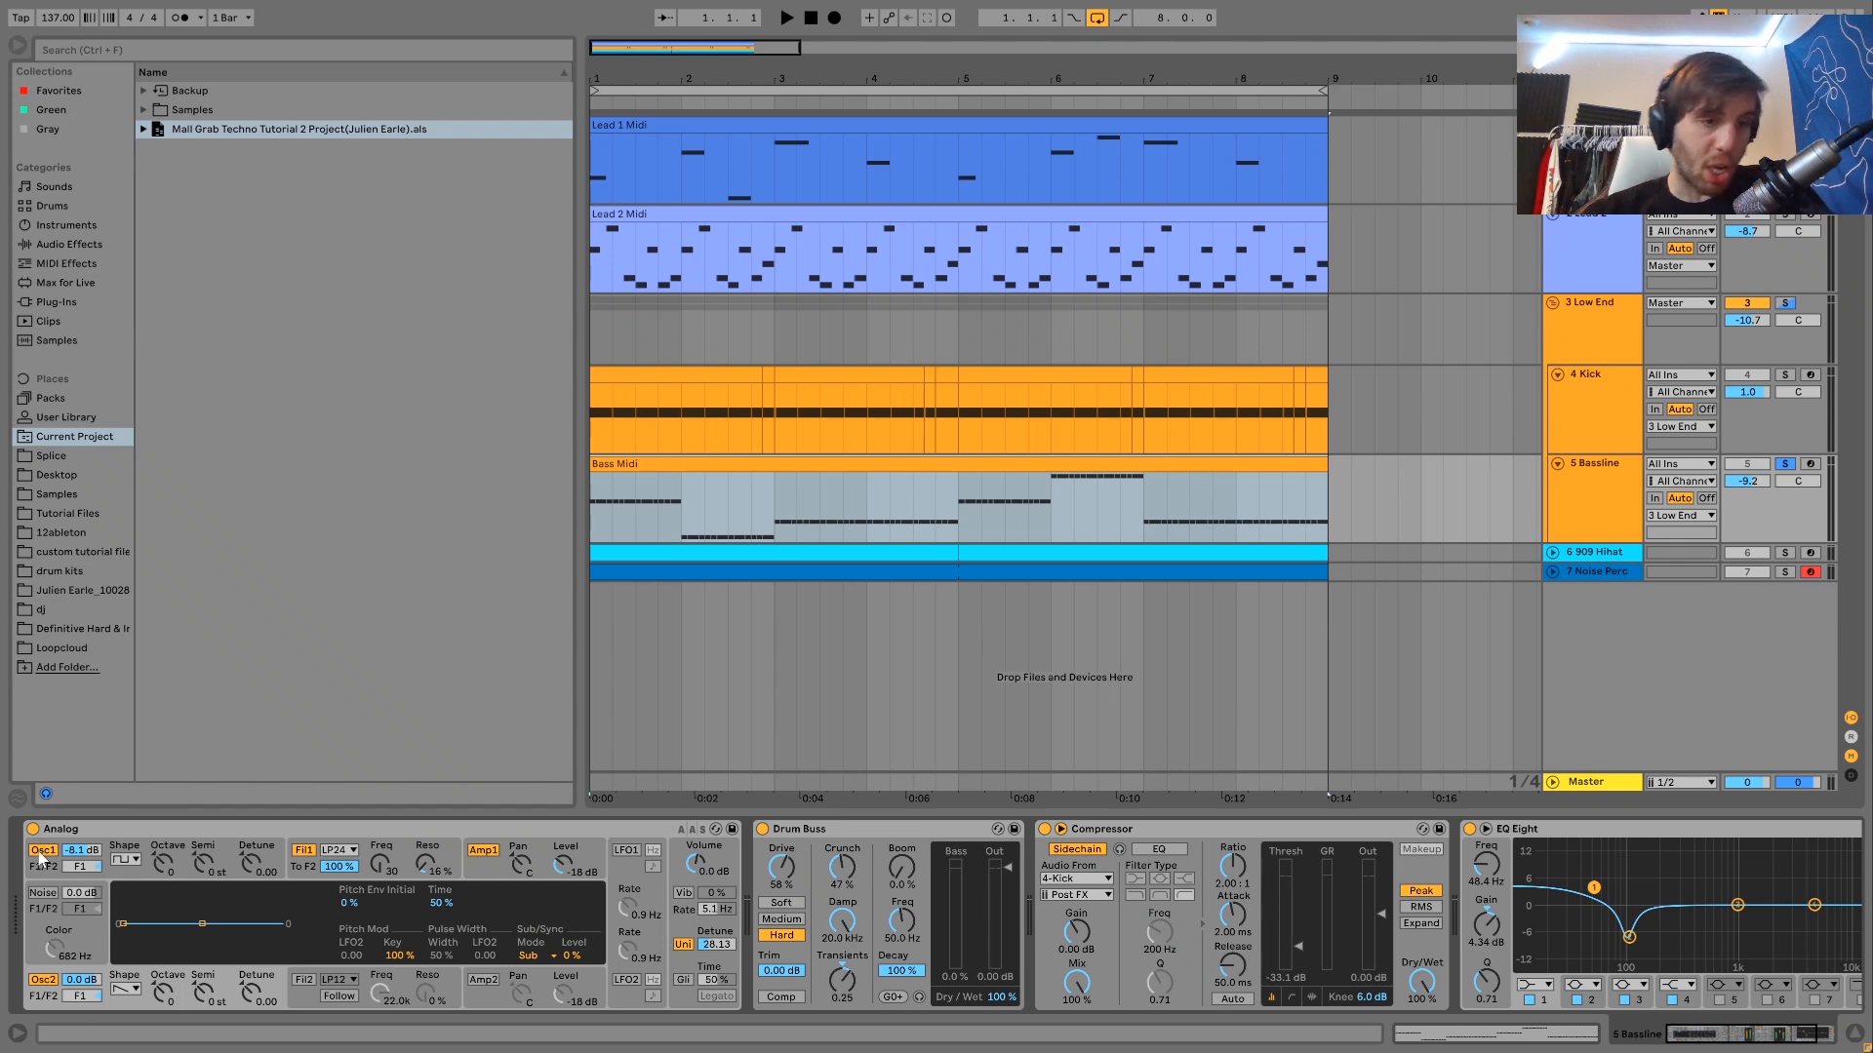
pyautogui.click(37, 852)
pyautogui.press('space')
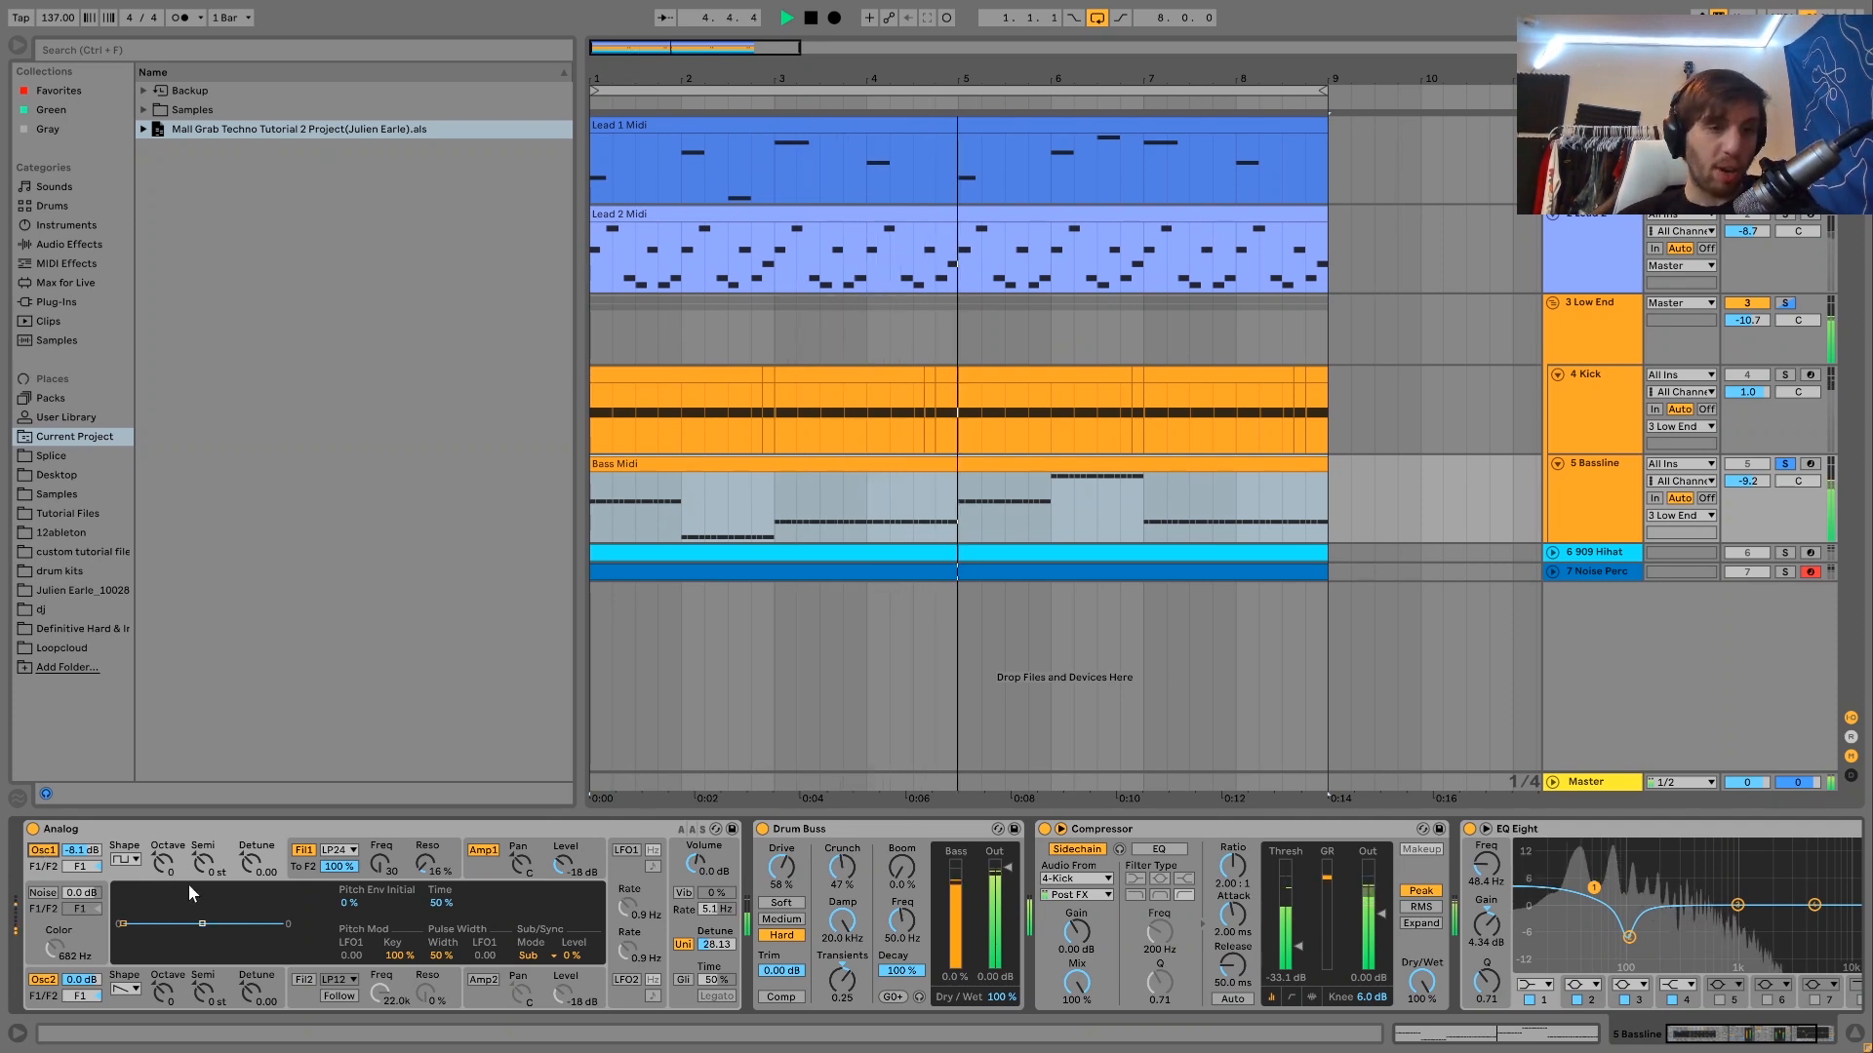
# - Examine Analog's first filter envelope, first amp envelope and unison settings while auditioning the bassline
pyautogui.click(305, 871)
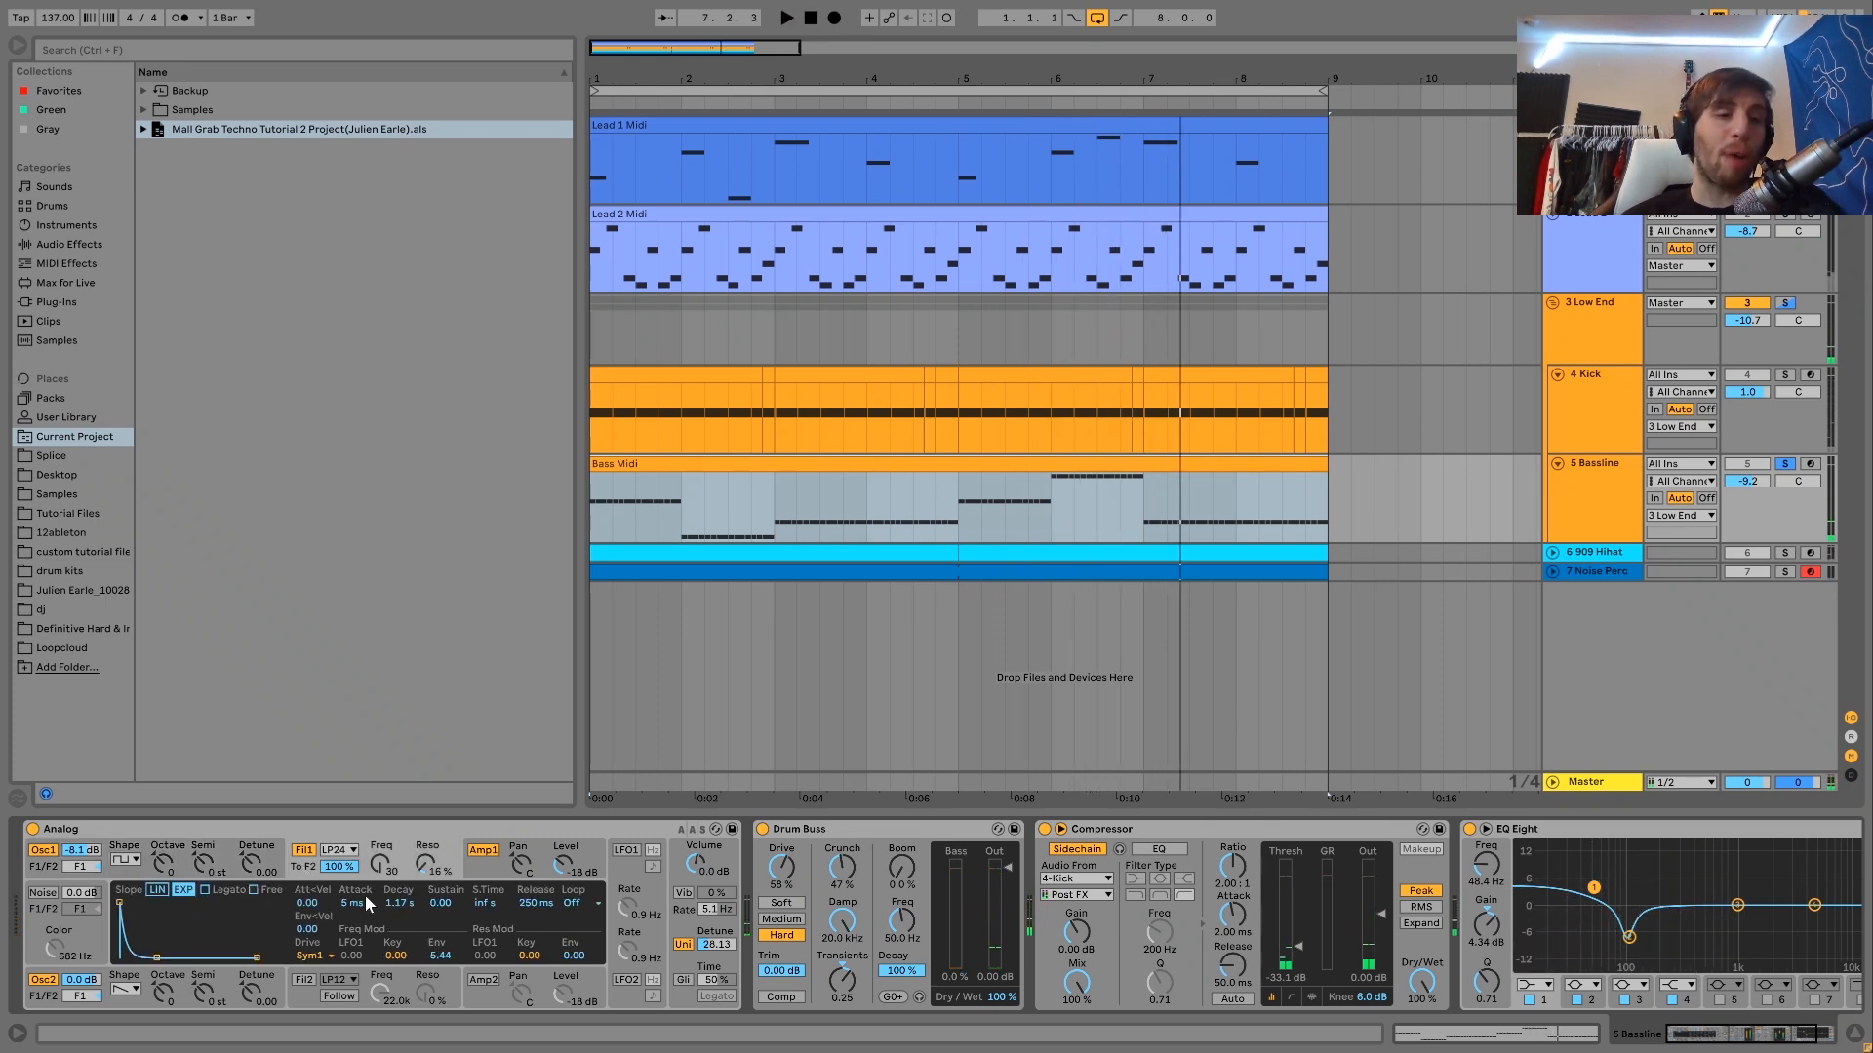
pyautogui.press('space')
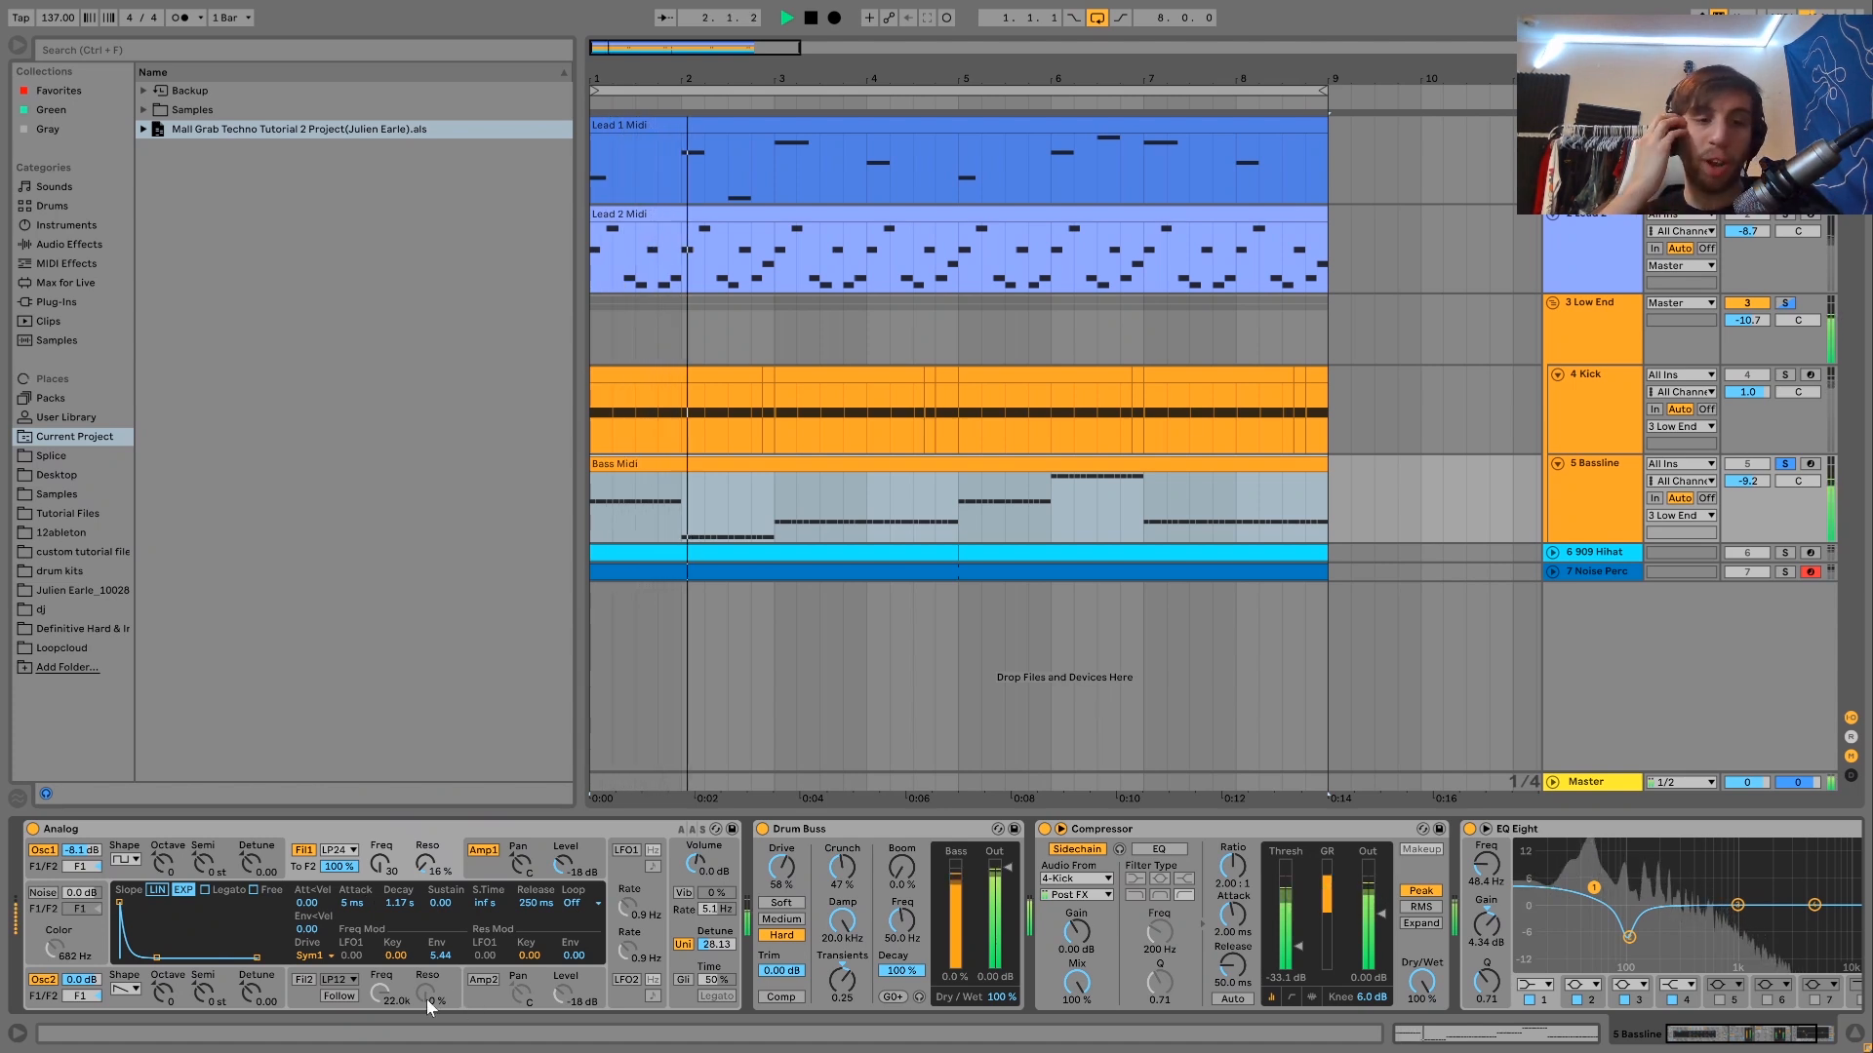
pyautogui.click(479, 878)
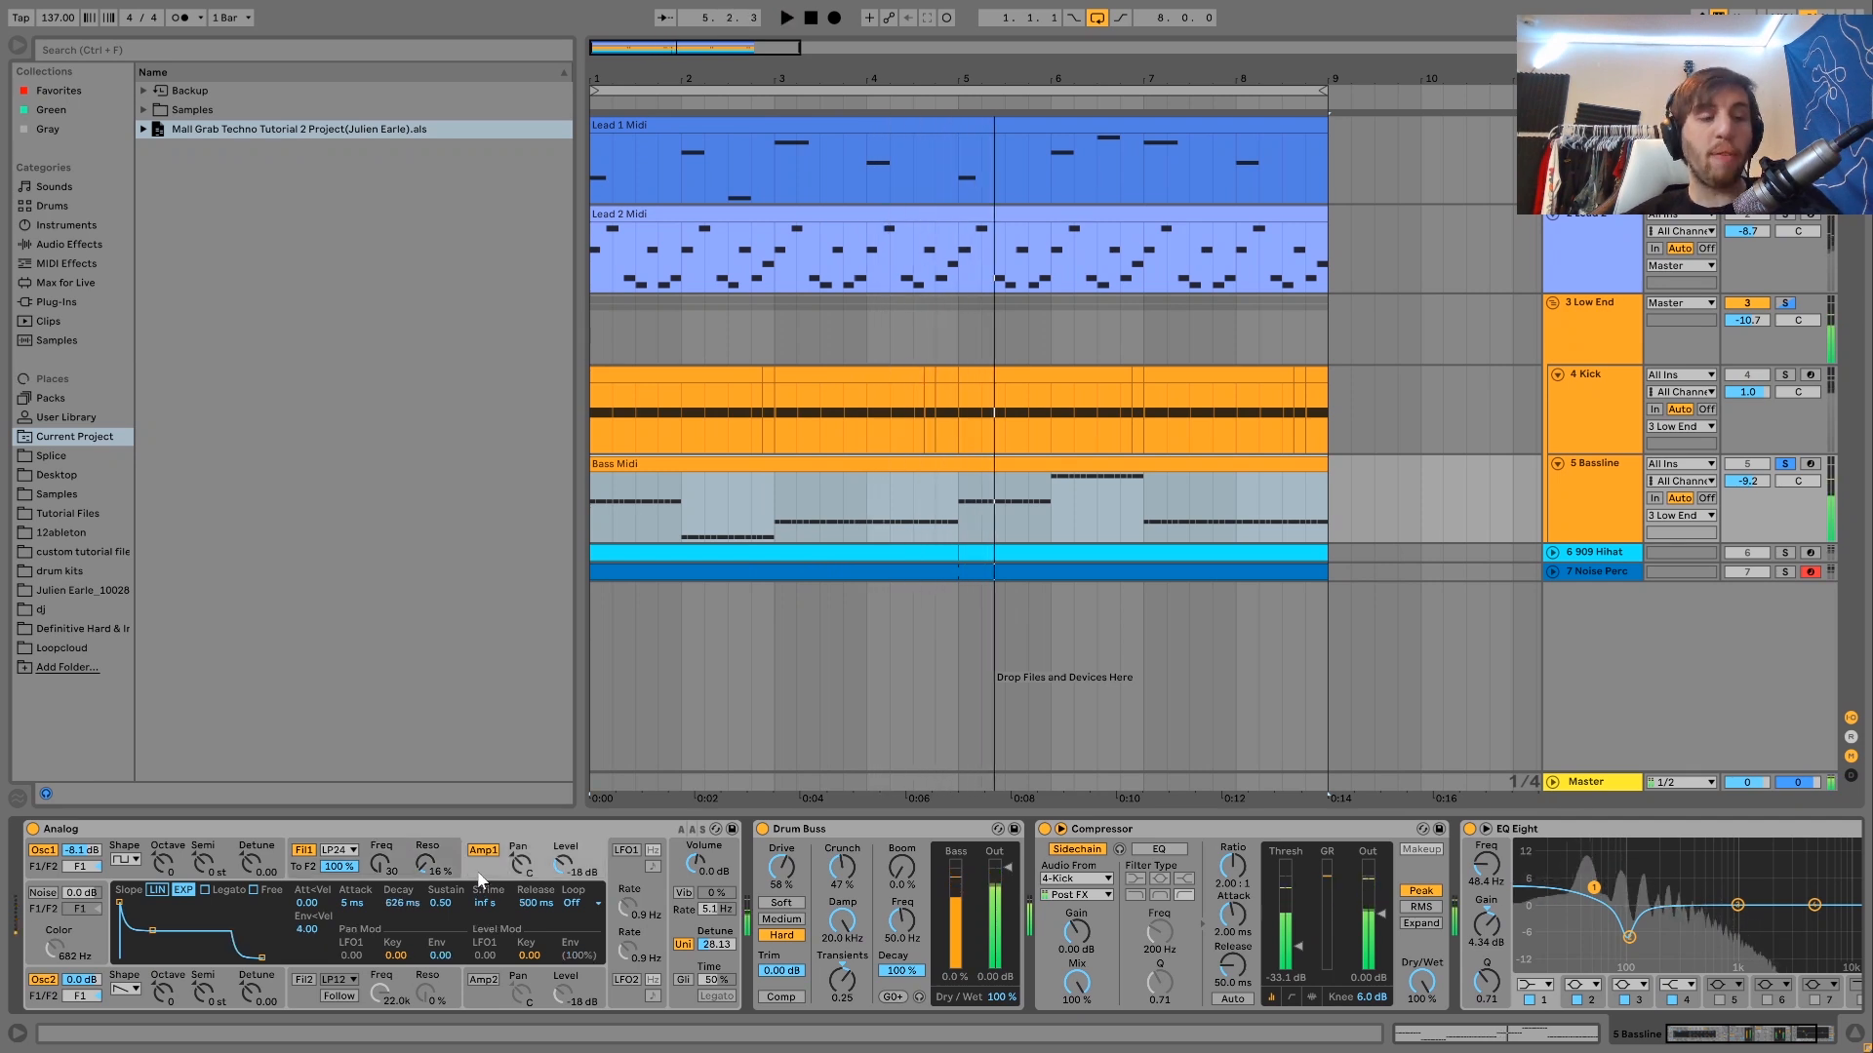
pyautogui.click(682, 944)
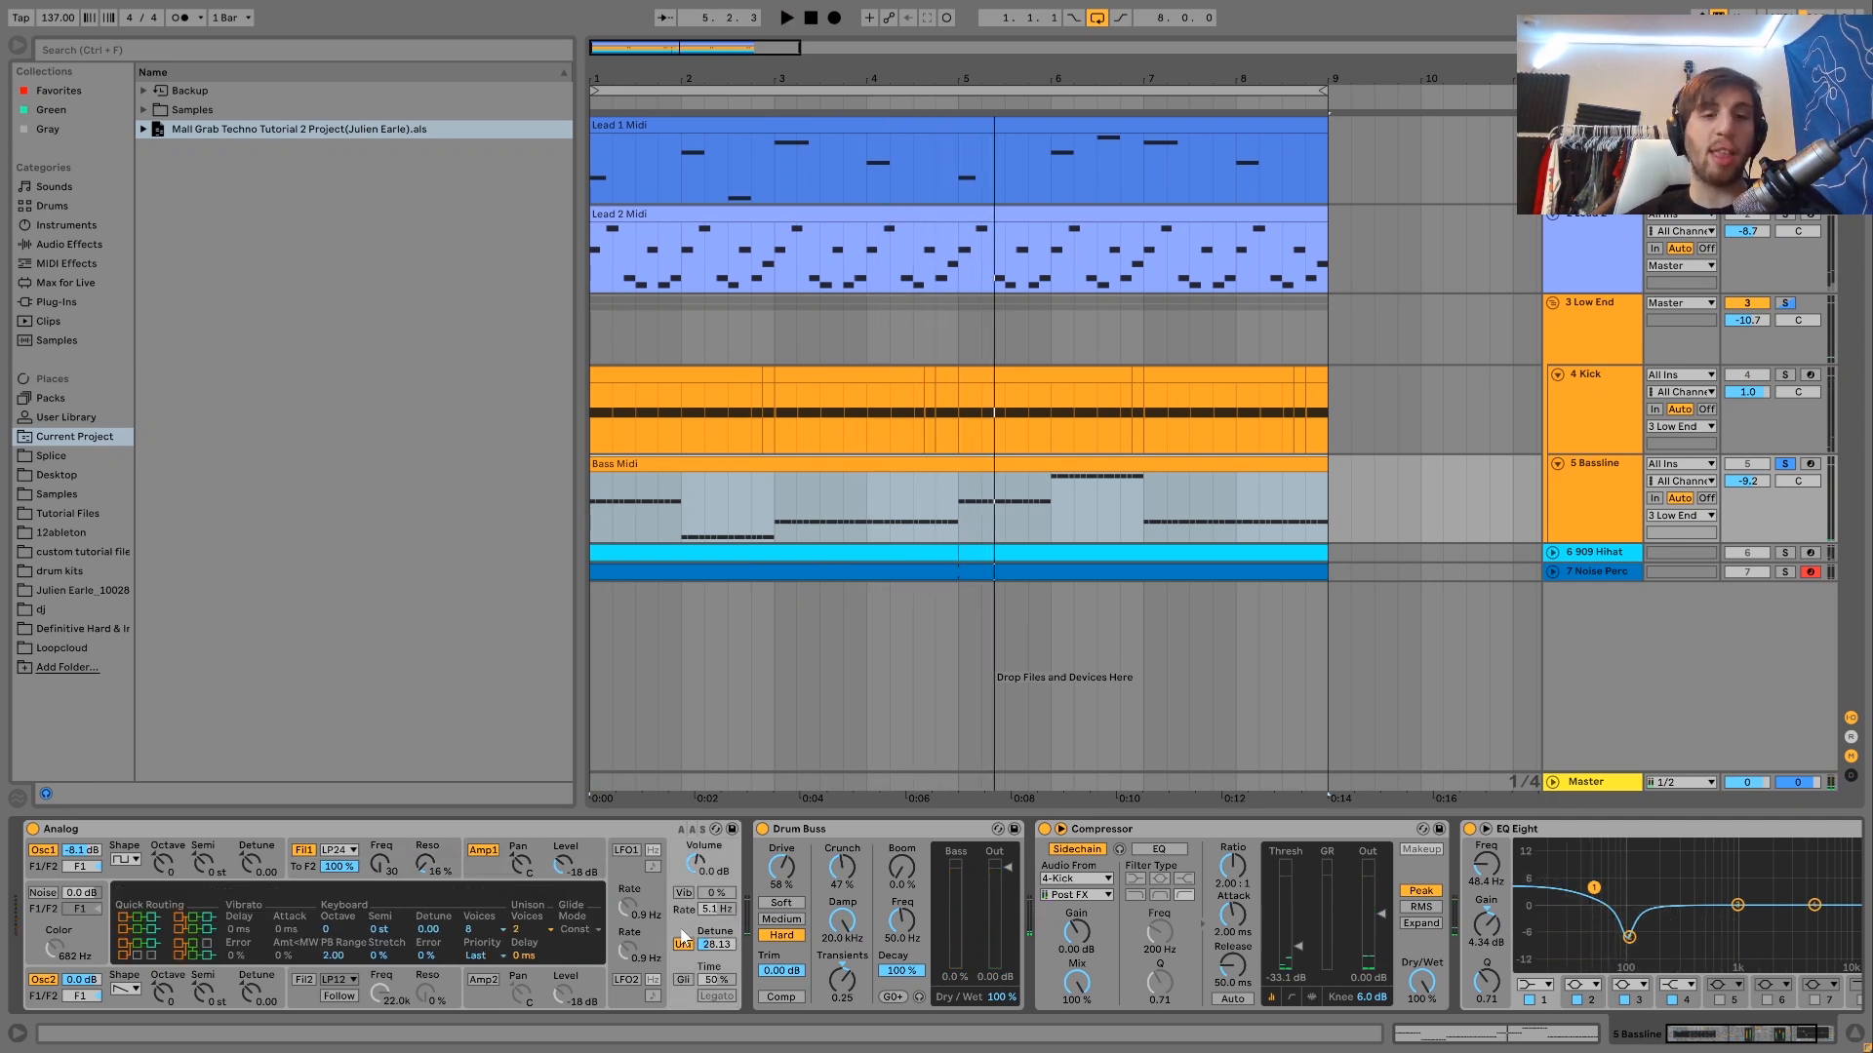
pyautogui.press('space')
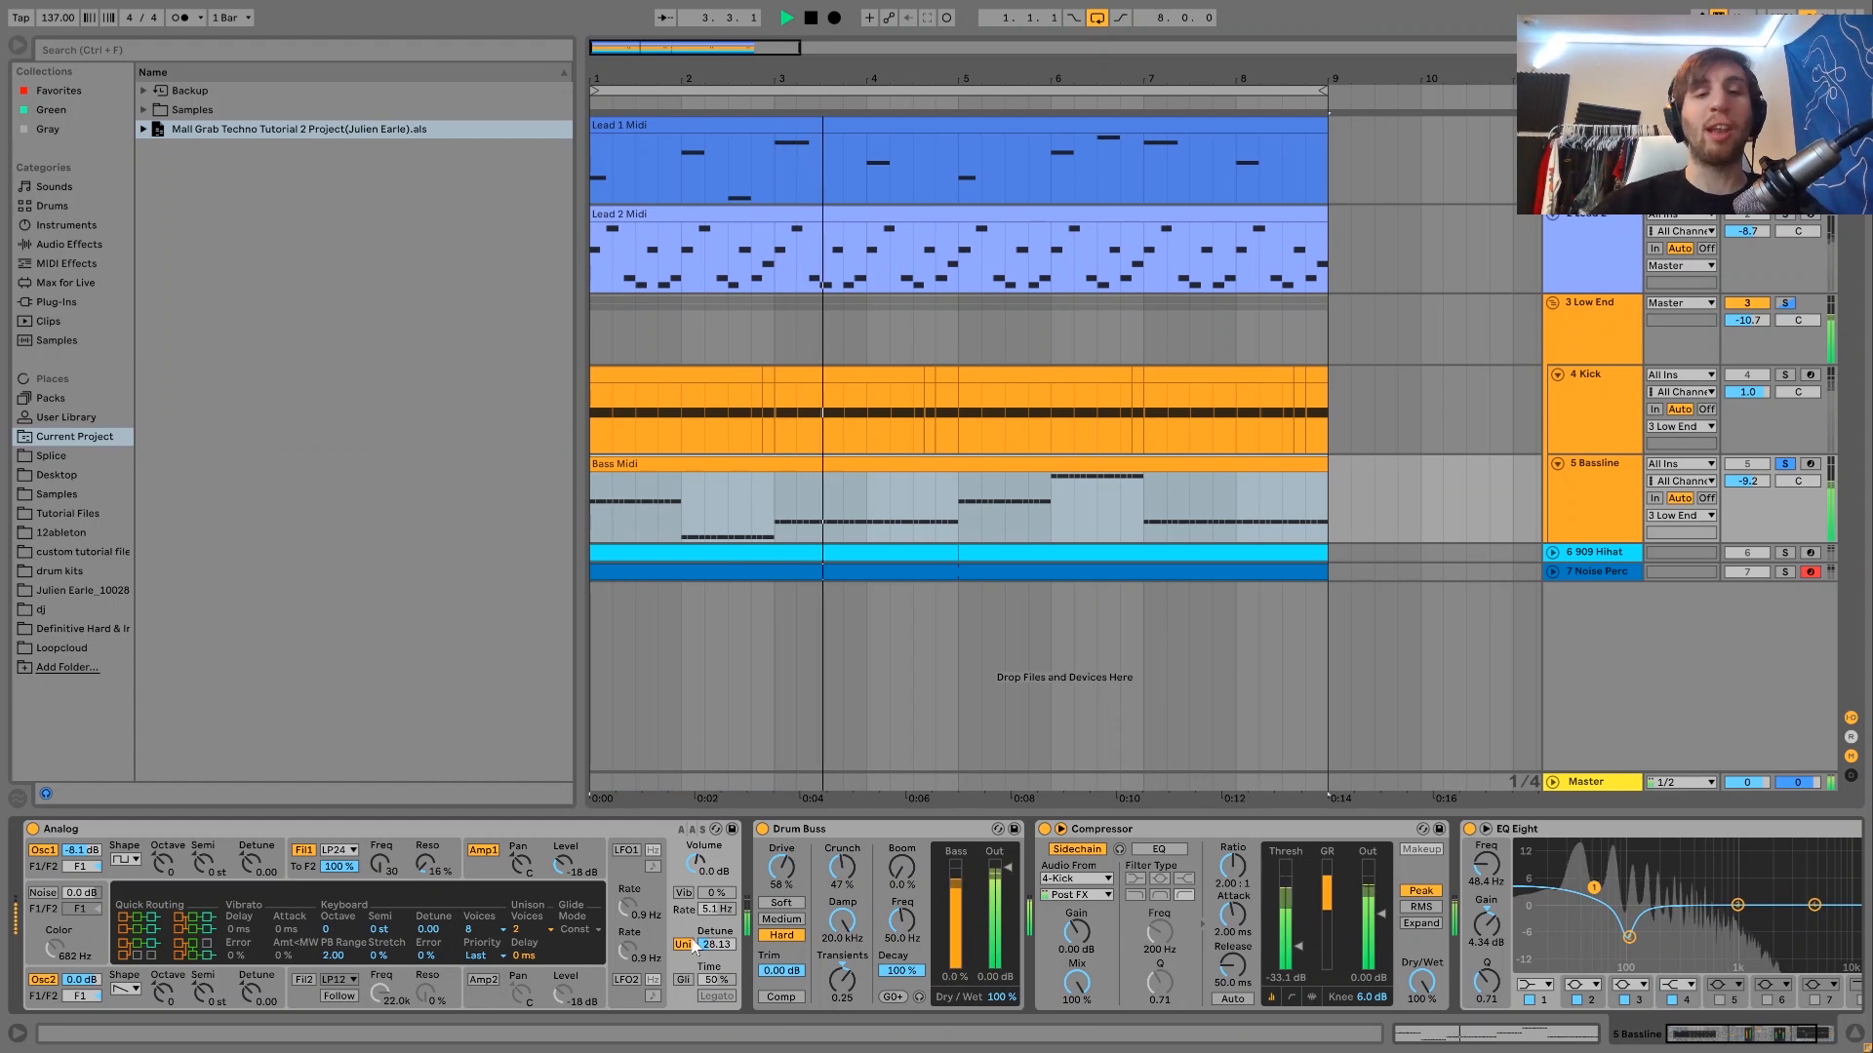
# - Compare the bassline's sound with its Drum Buss bypassed and switched back on
pyautogui.hscroll(2, 702, 932)
pyautogui.hscroll(2, 704, 932)
pyautogui.press('space')
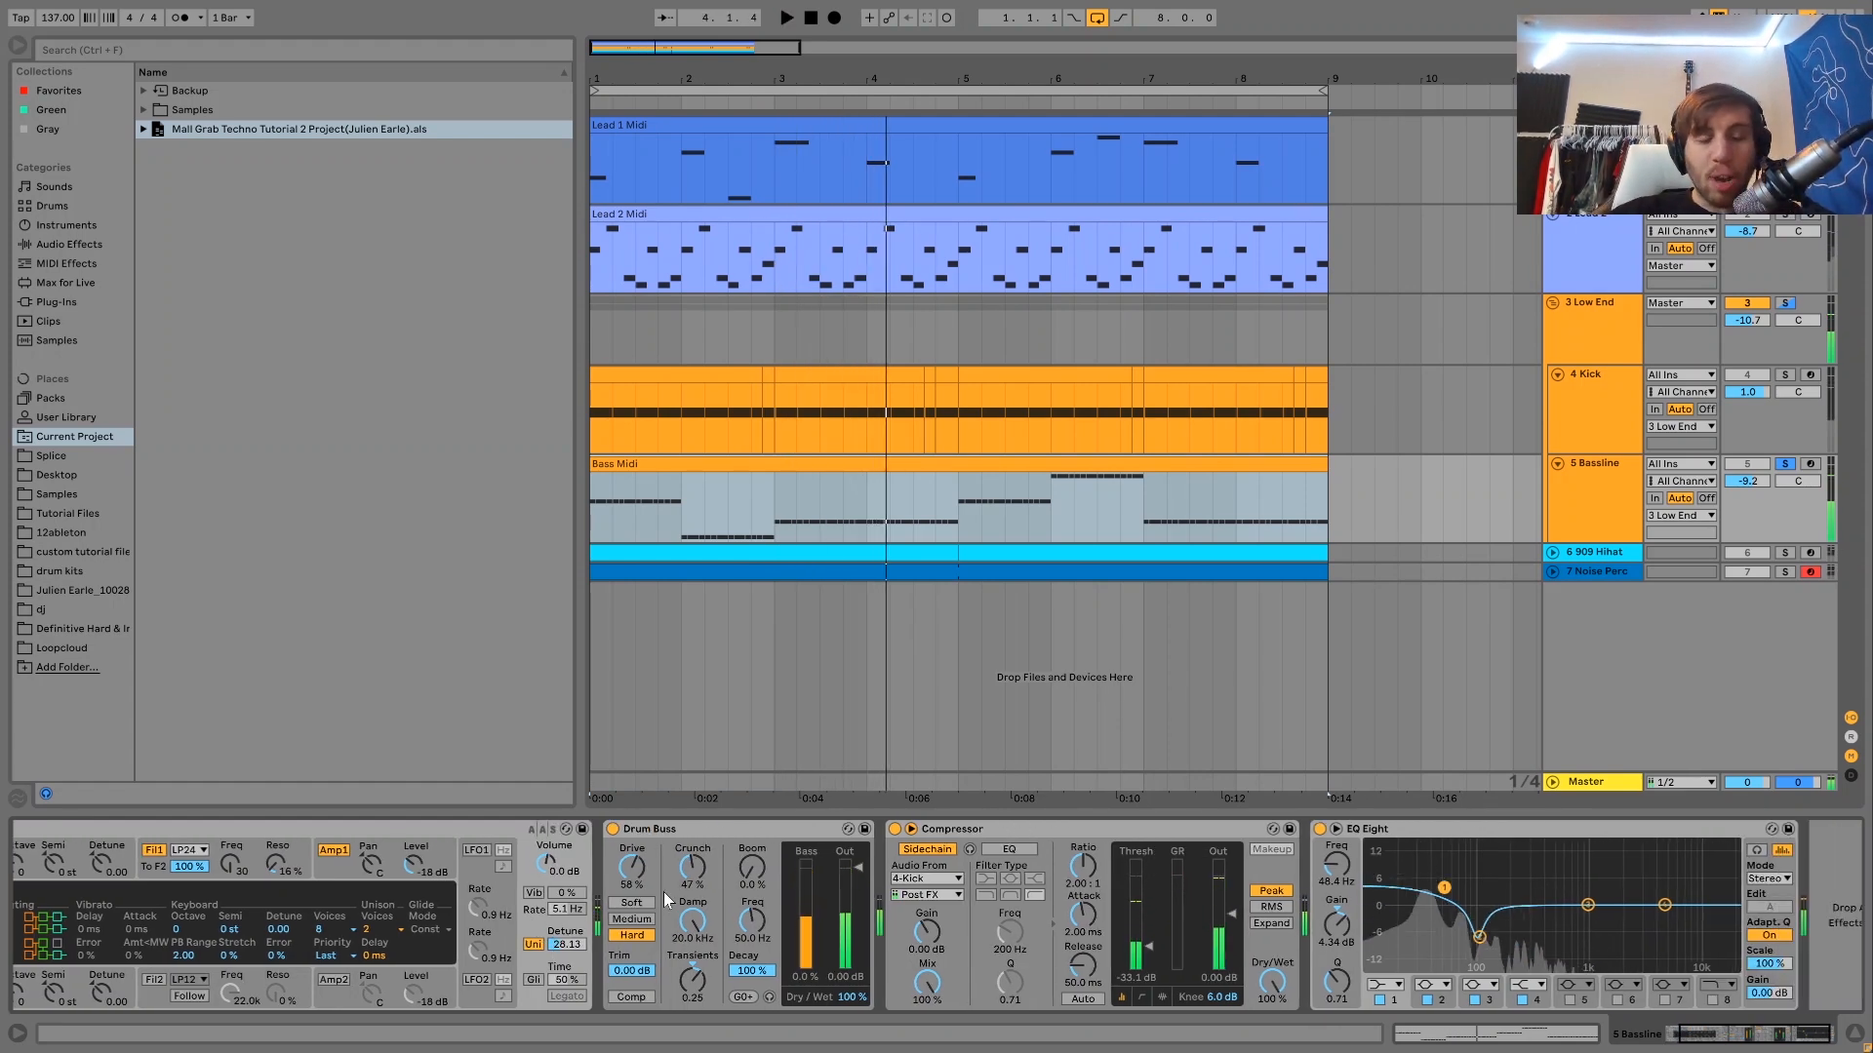
pyautogui.click(613, 829)
pyautogui.press('space')
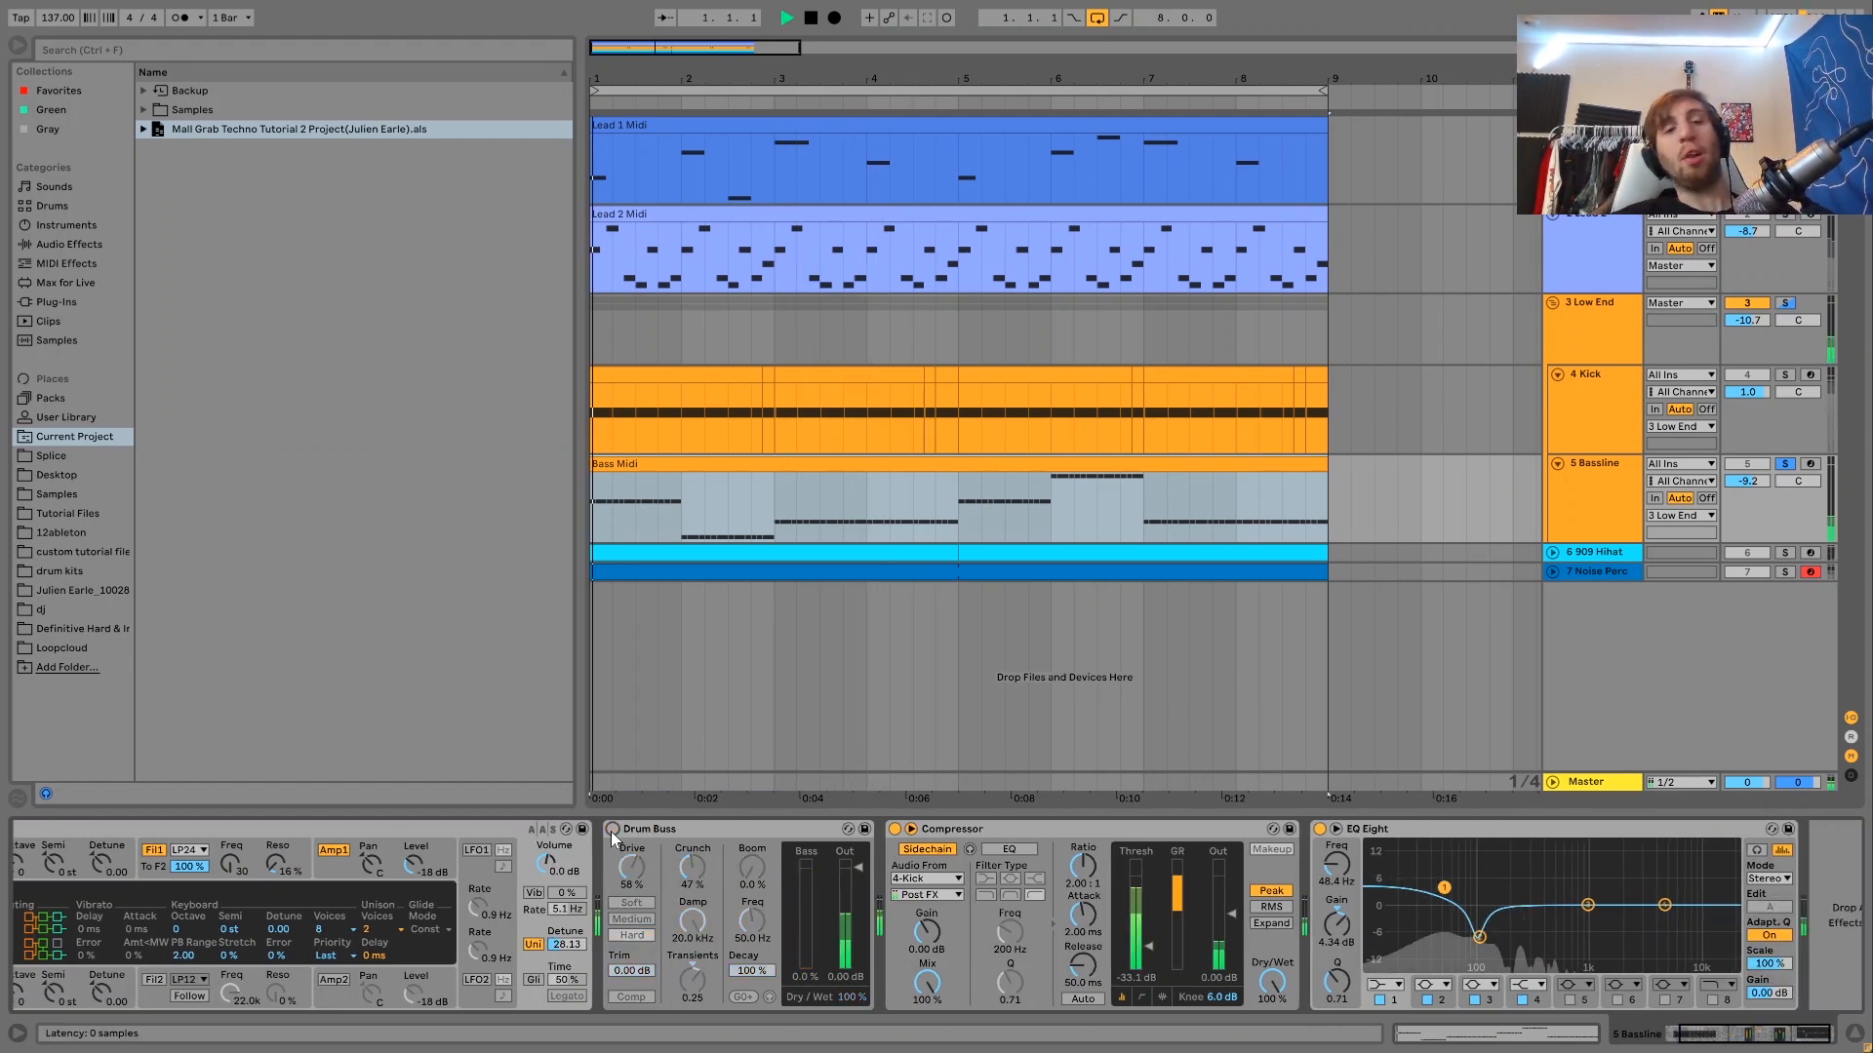
pyautogui.click(612, 829)
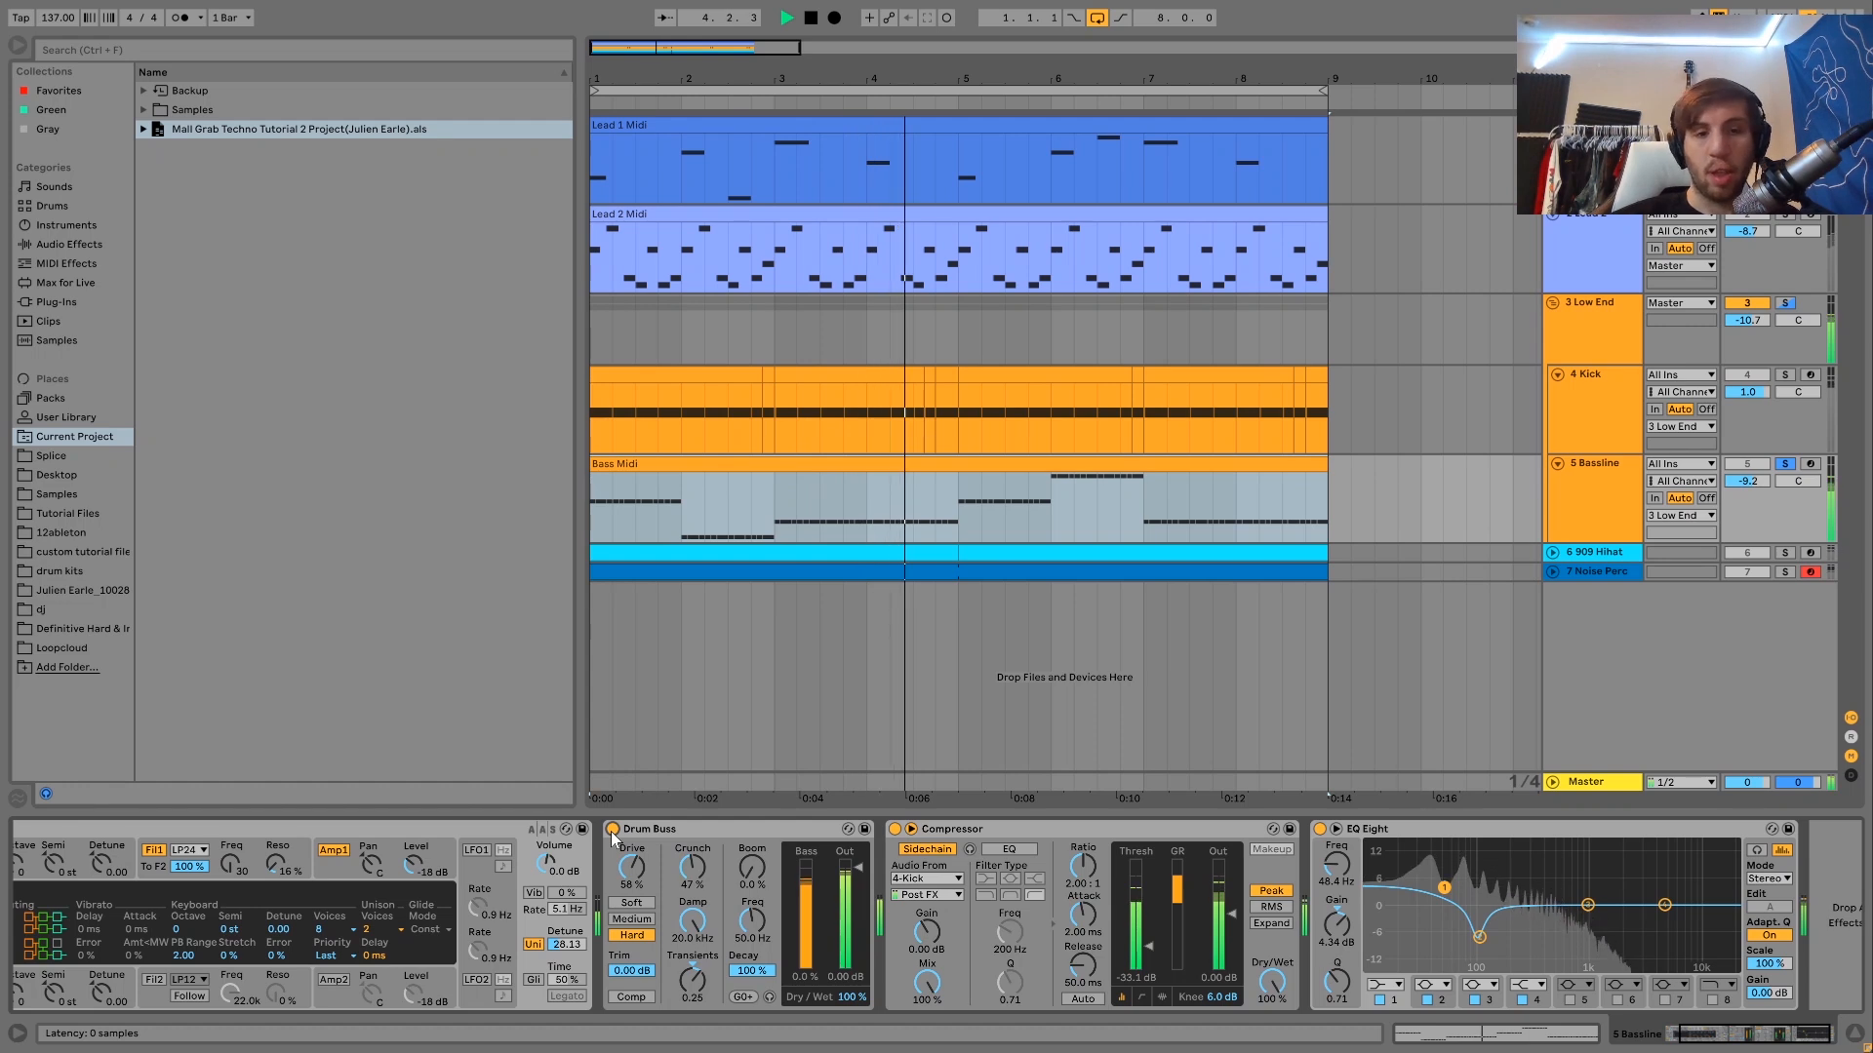
pyautogui.hscroll(1, 611, 831)
pyautogui.click(611, 831)
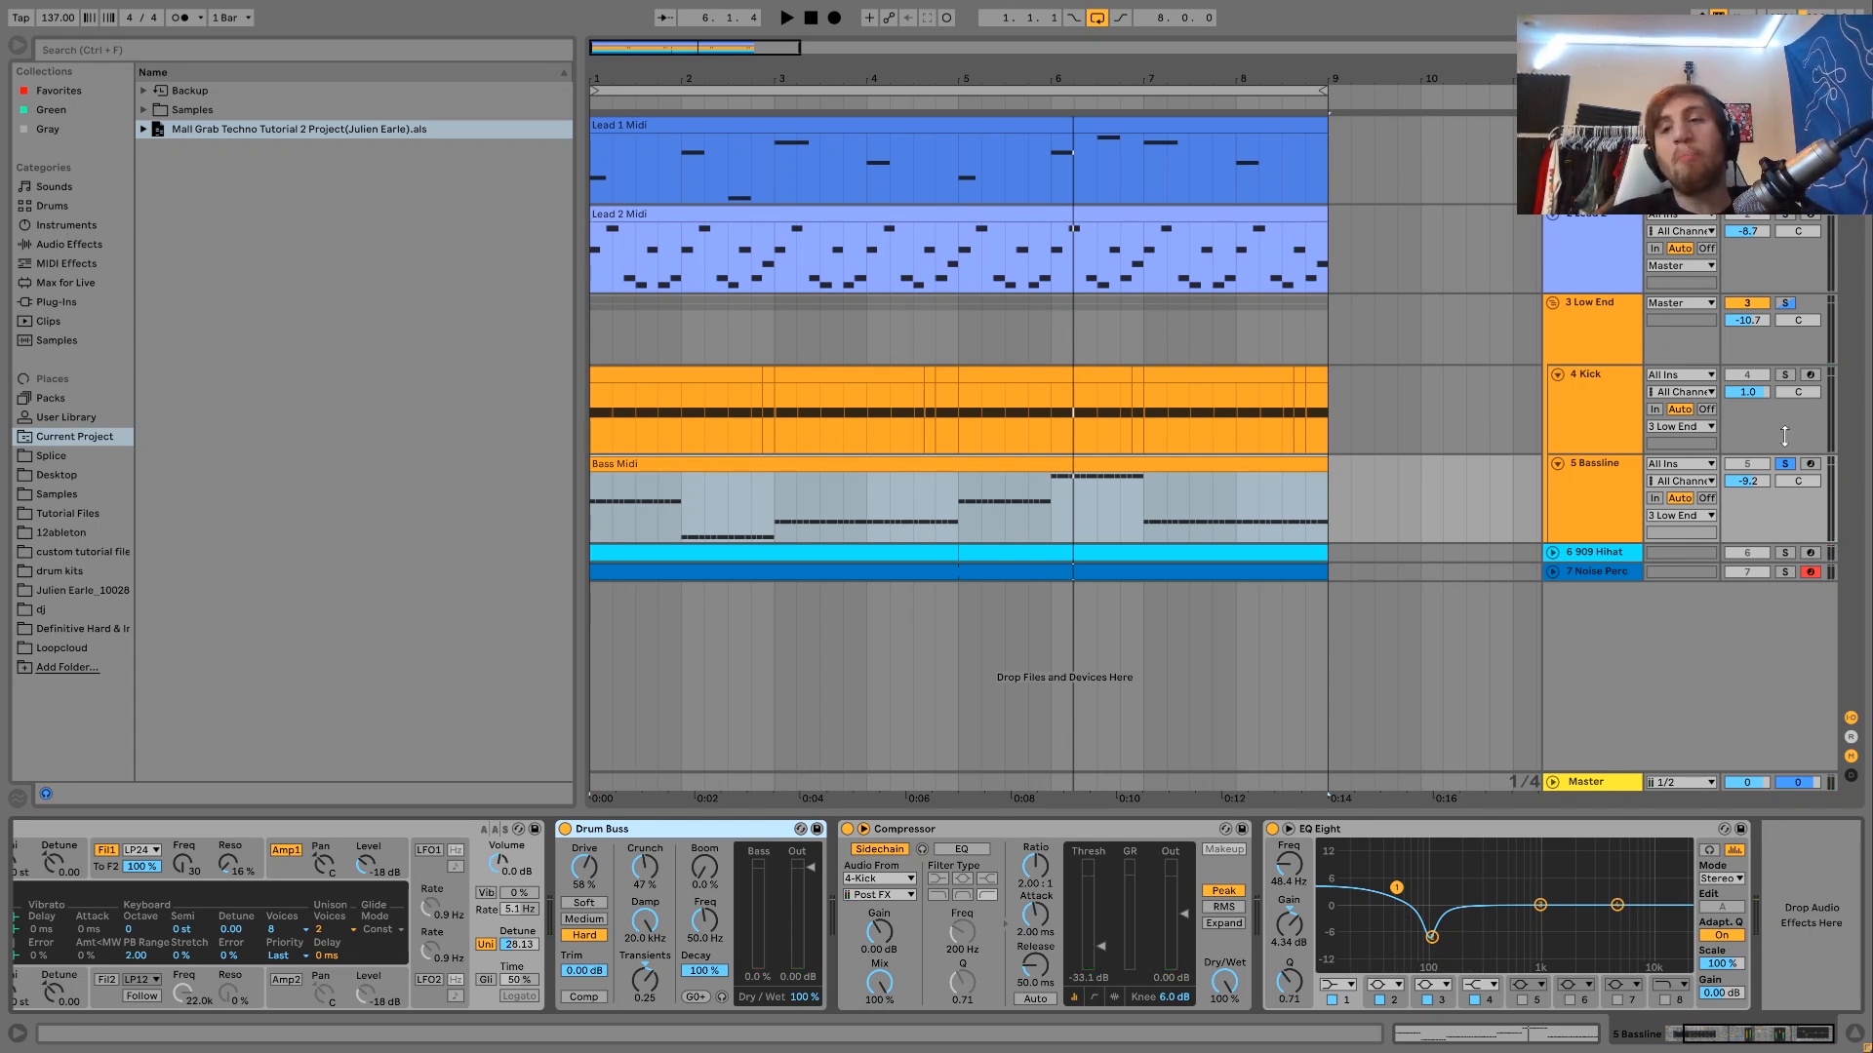
# - Play the bassline together with the soloed kick, then on its own, while watching the bassline's Compressor and EQ Eight
pyautogui.click(1785, 376)
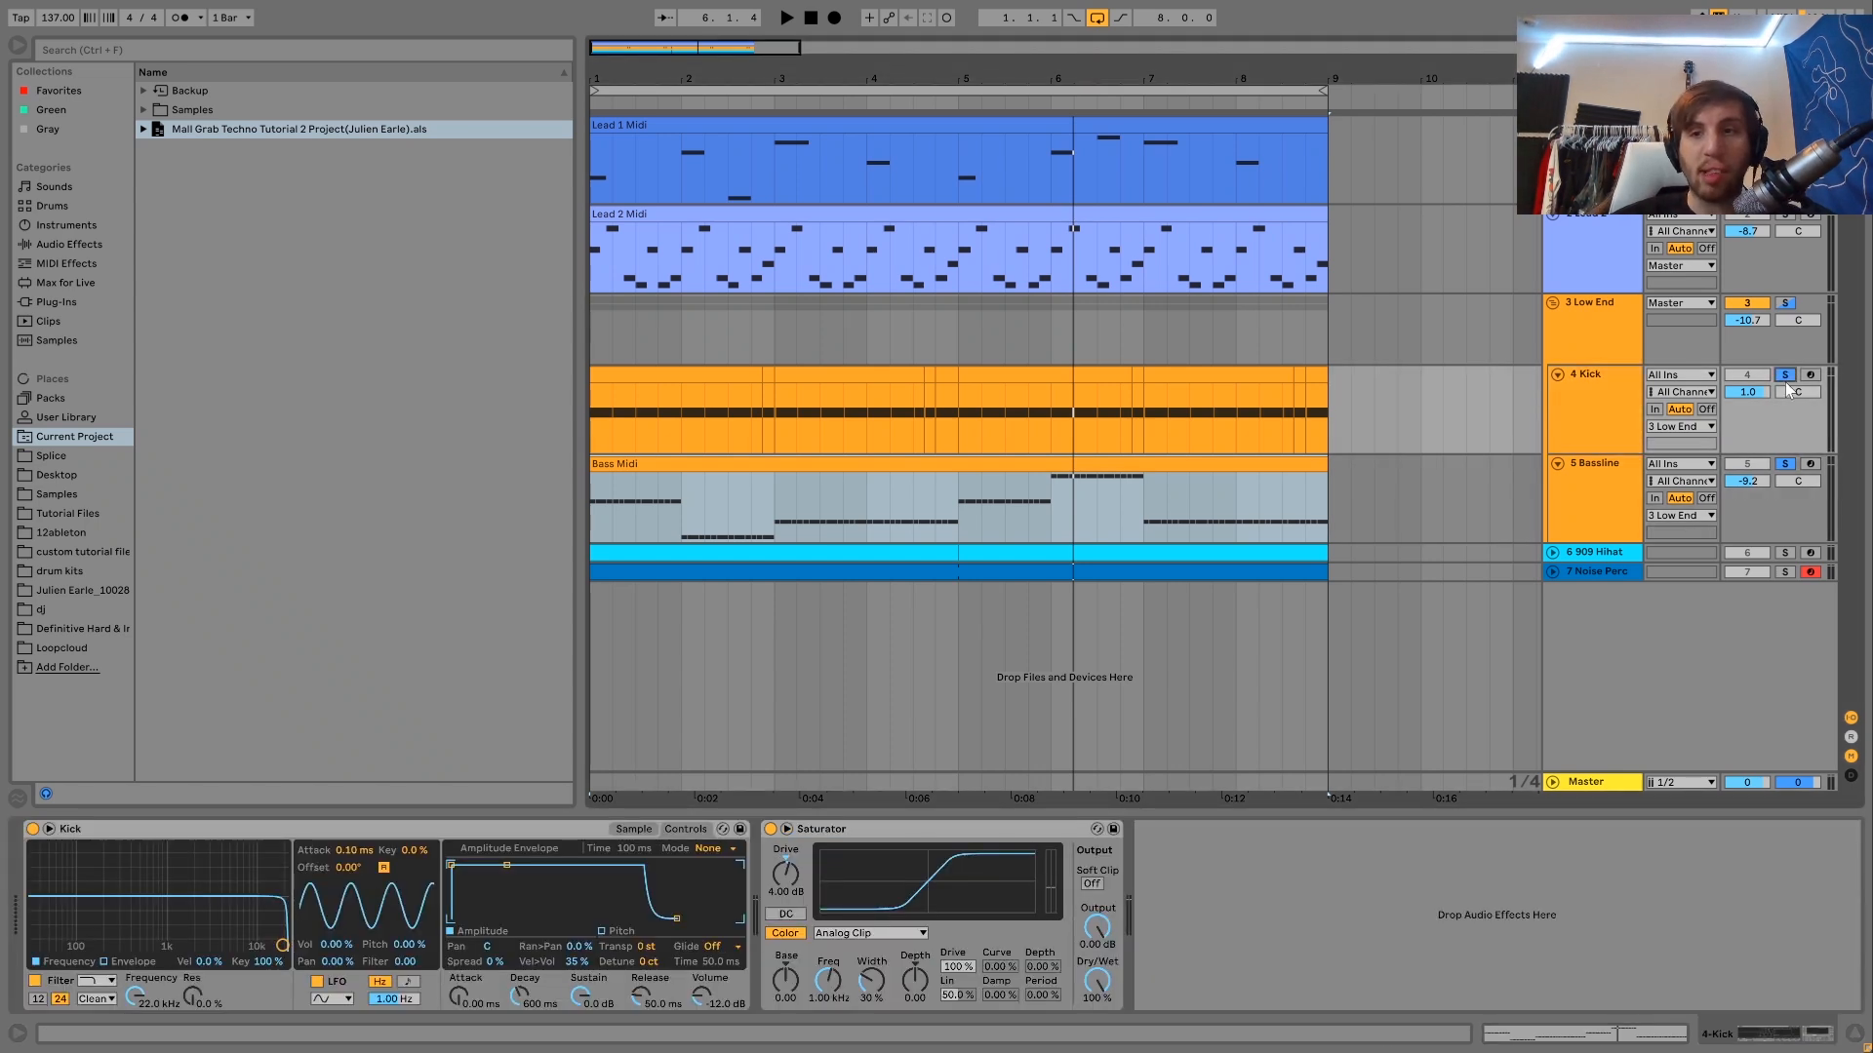
pyautogui.click(1611, 511)
pyautogui.press('space')
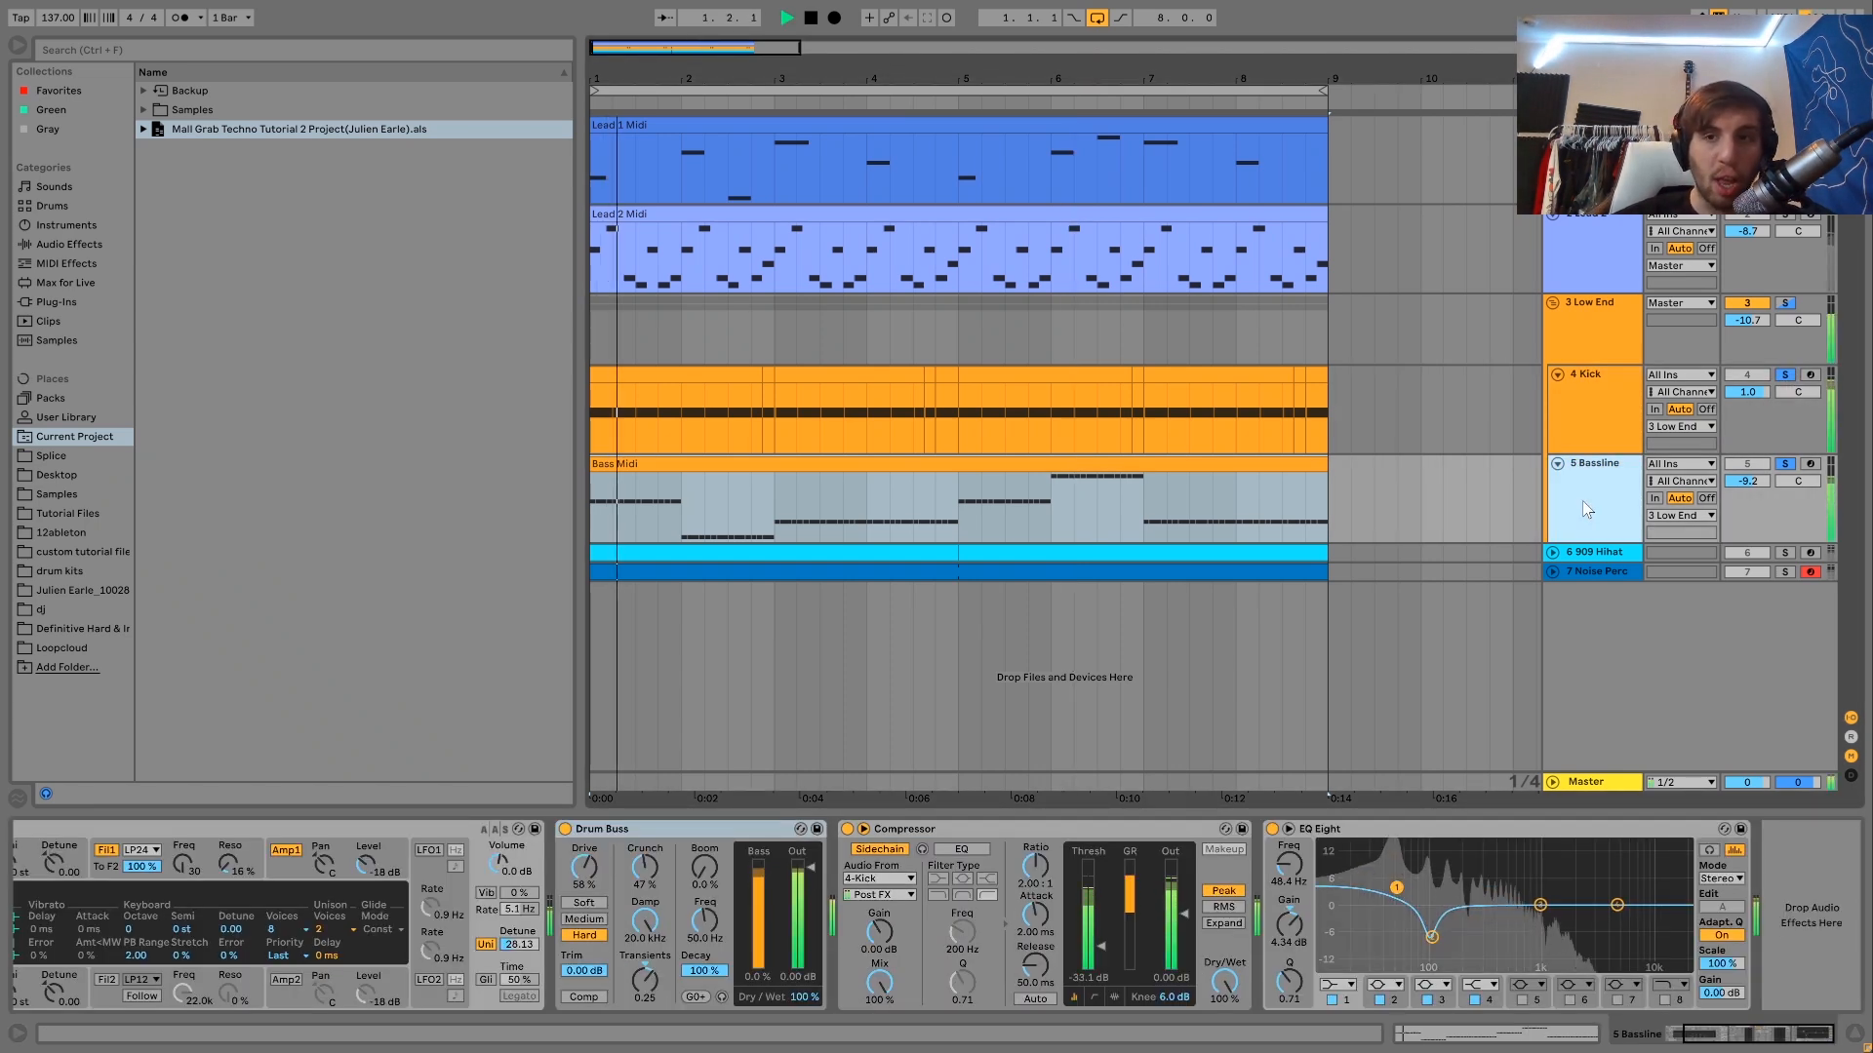
pyautogui.click(1786, 376)
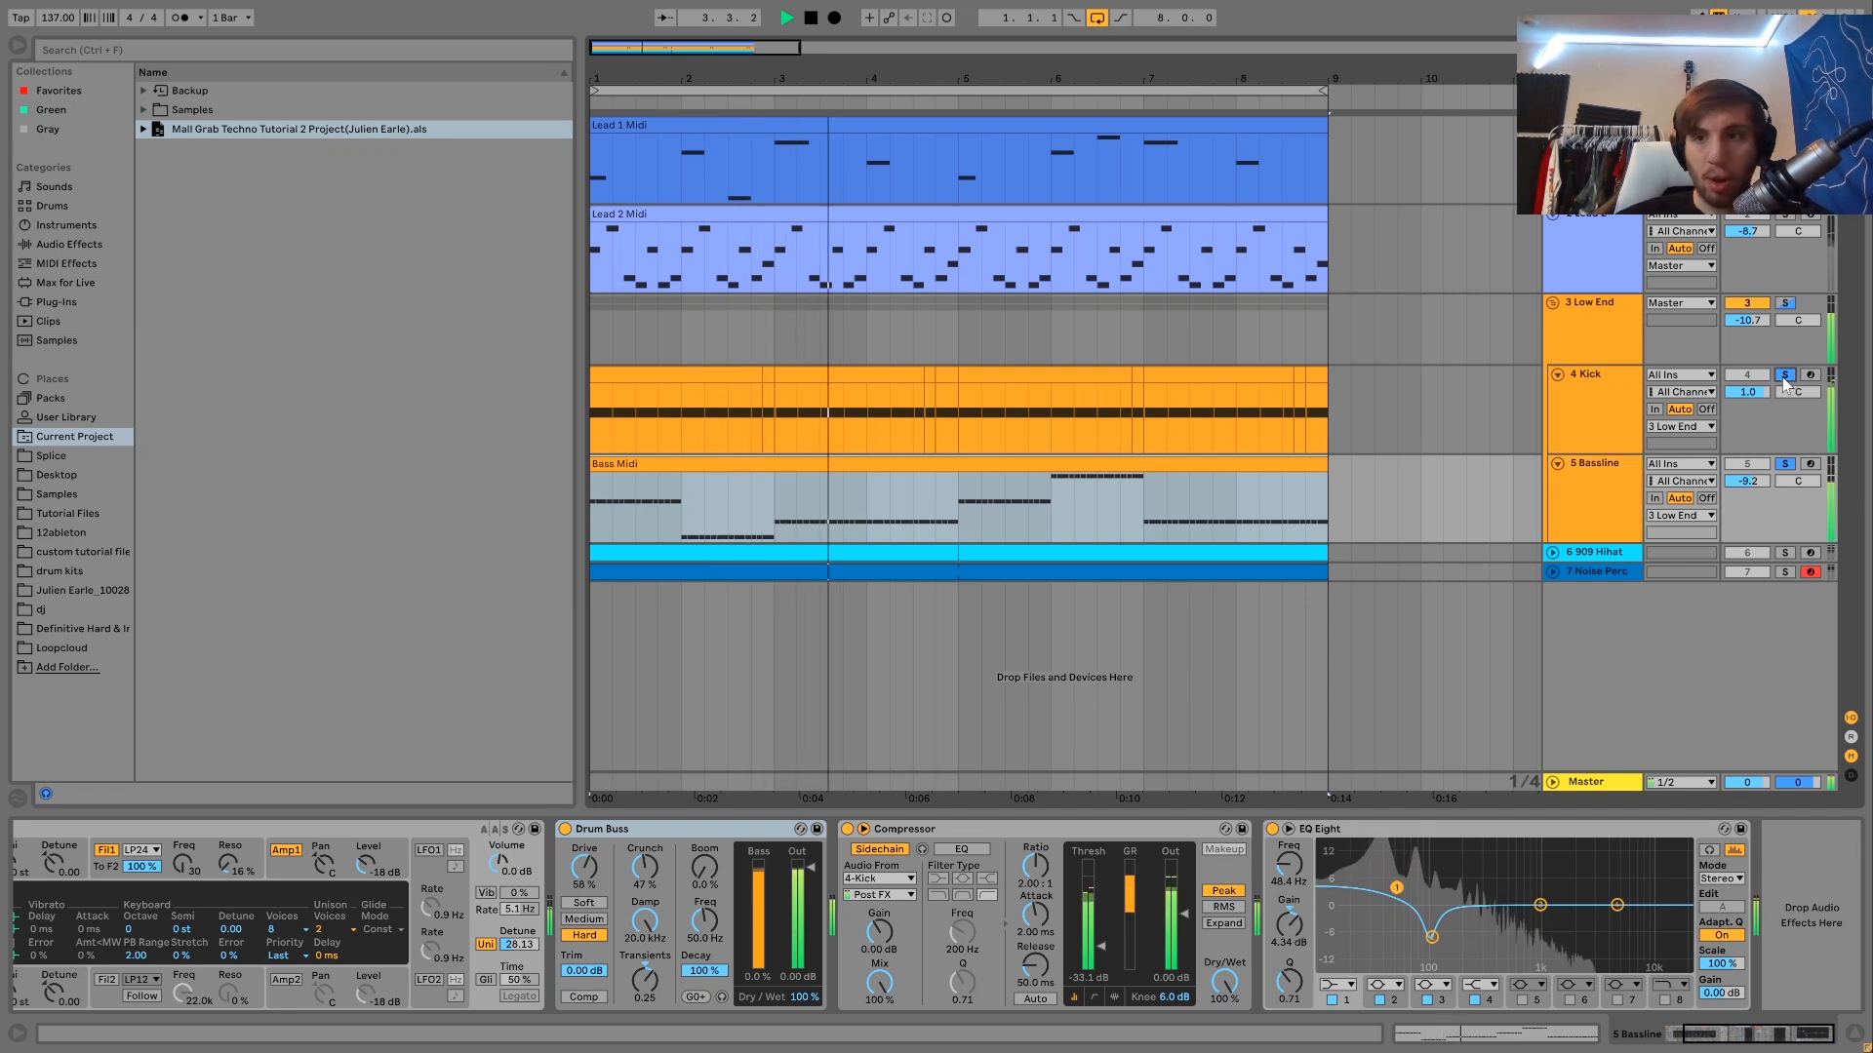
pyautogui.click(1585, 476)
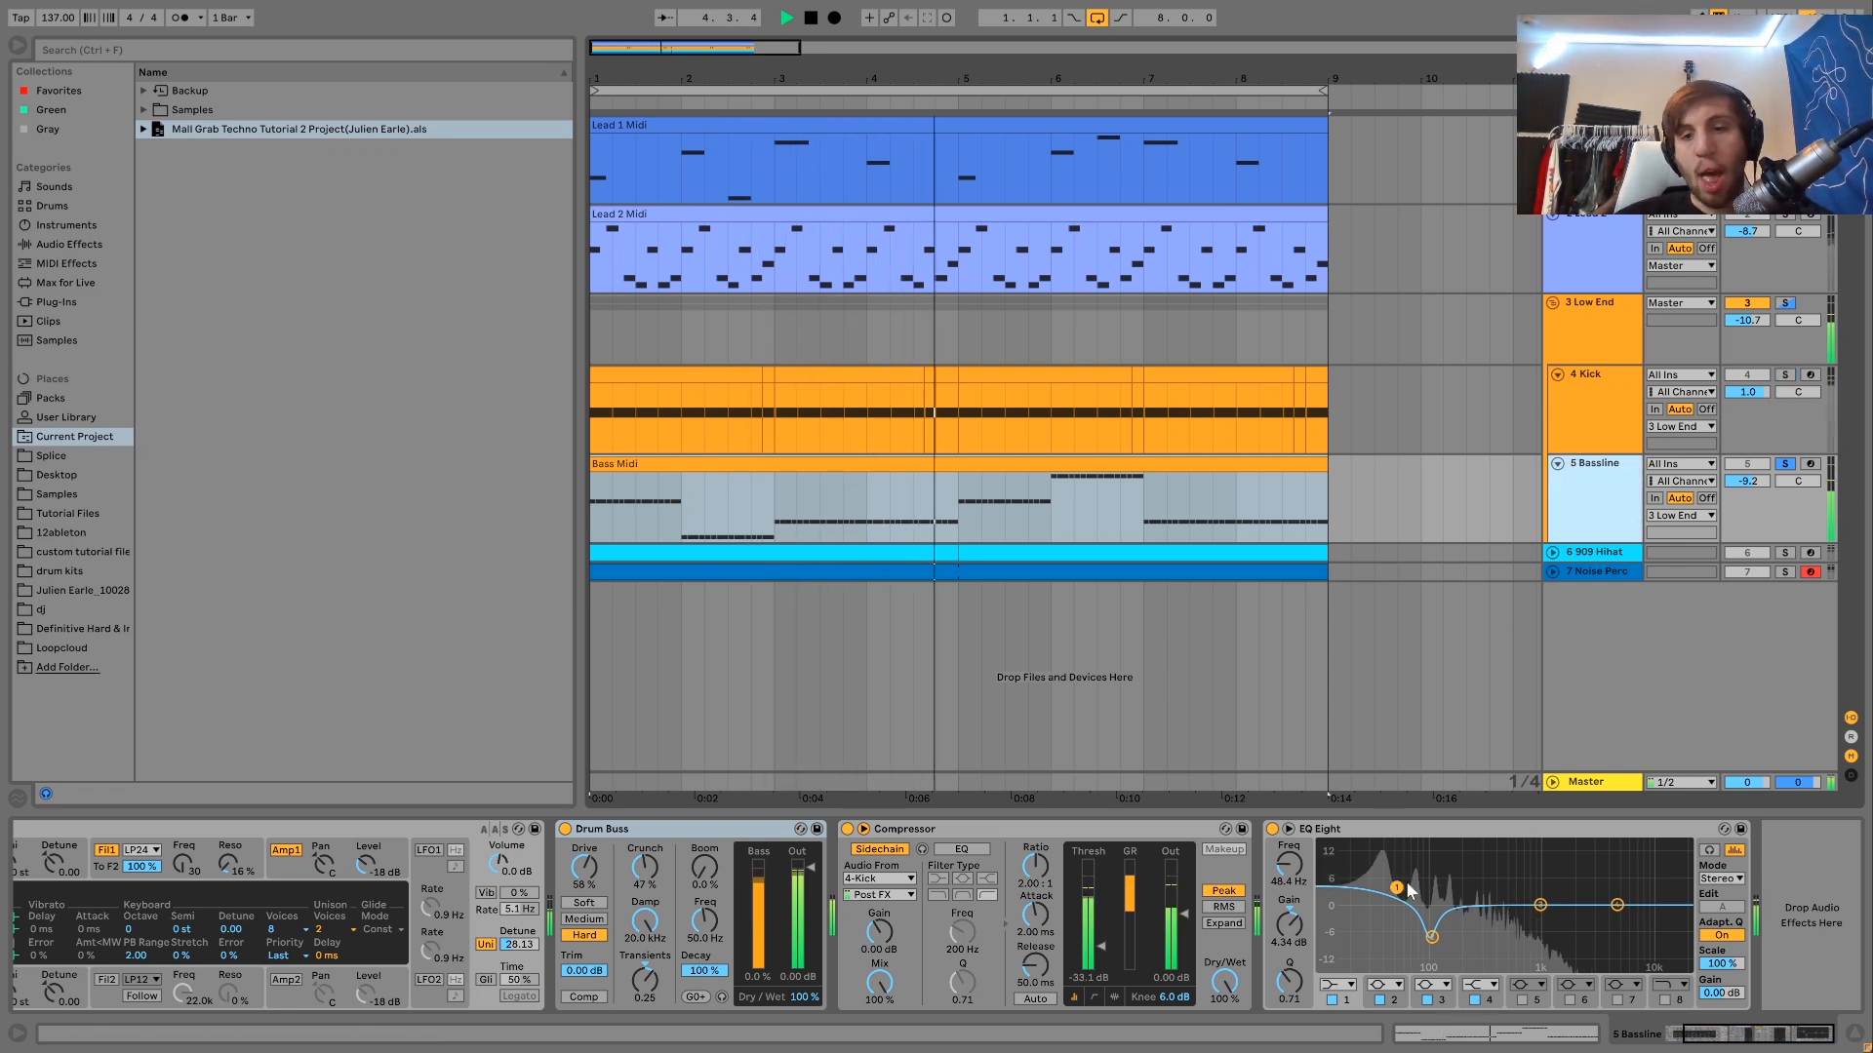
pyautogui.press('space')
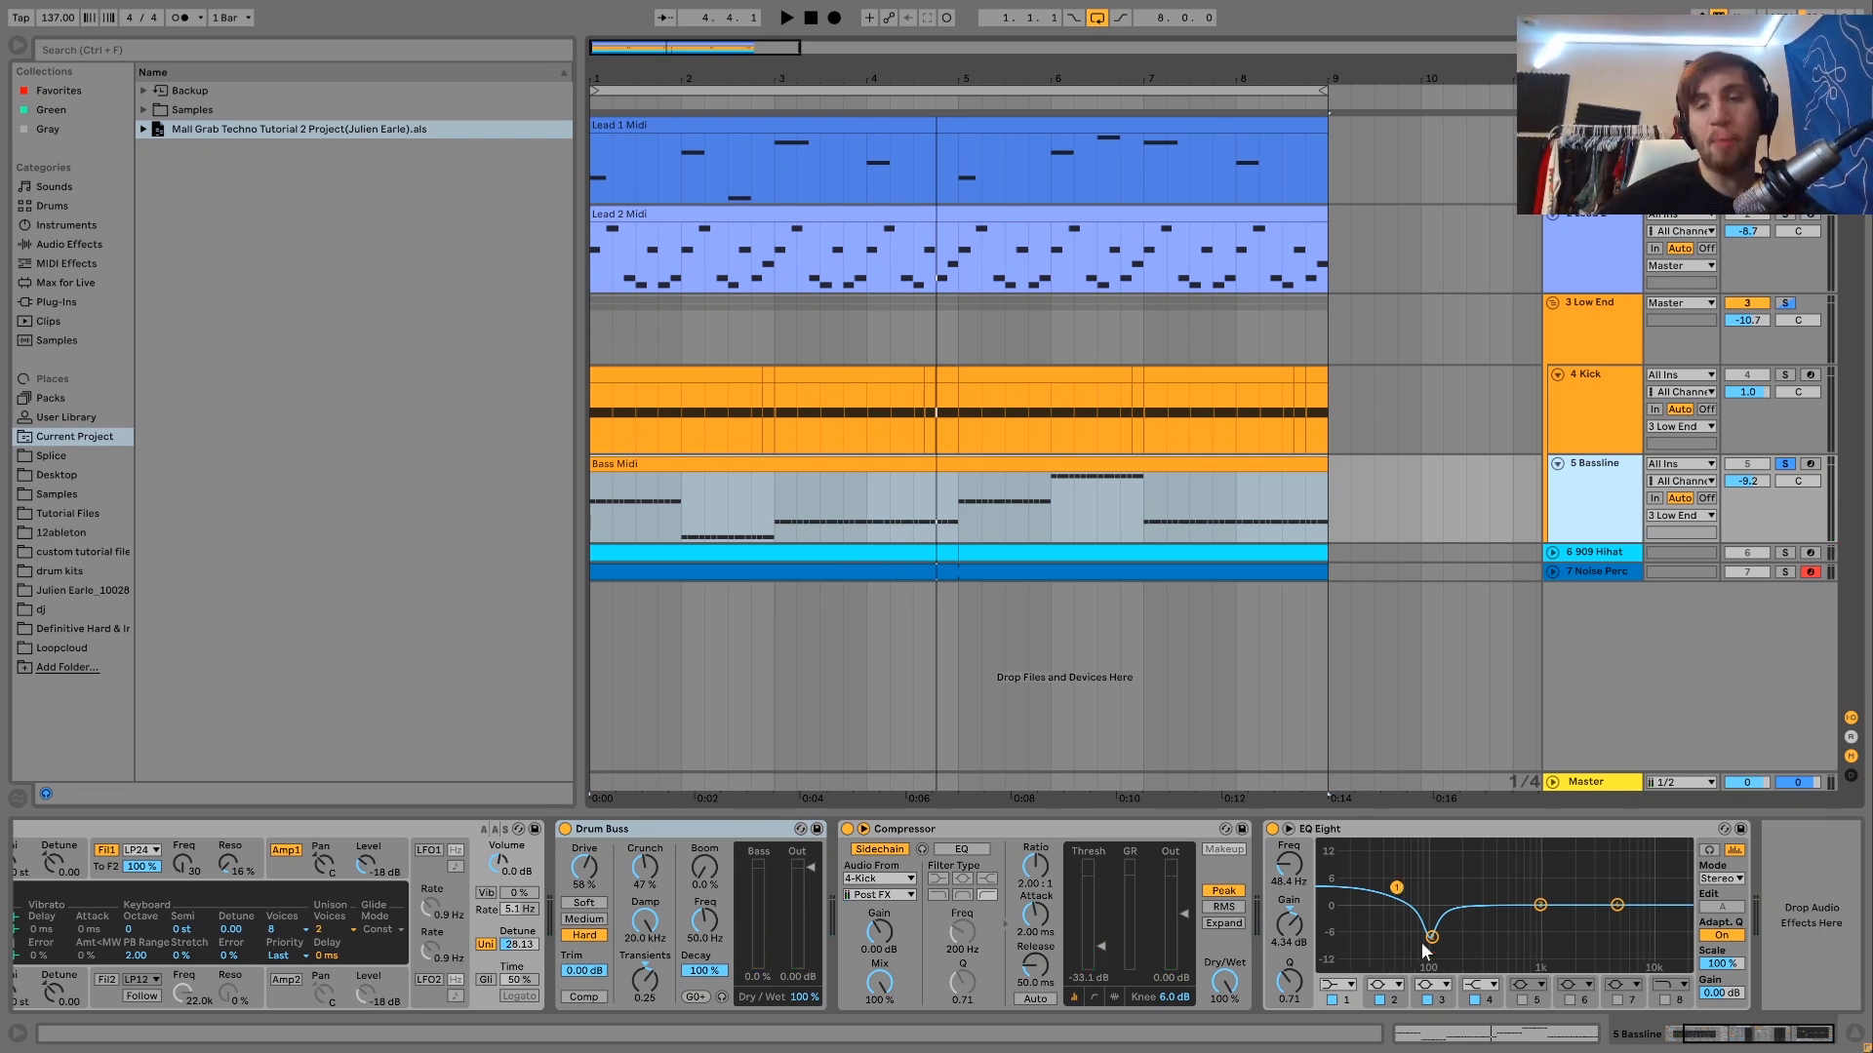
# - Solo the Low End group and compare its playback with the group's Drum Buss bypassed and switched back on
pyautogui.click(1613, 328)
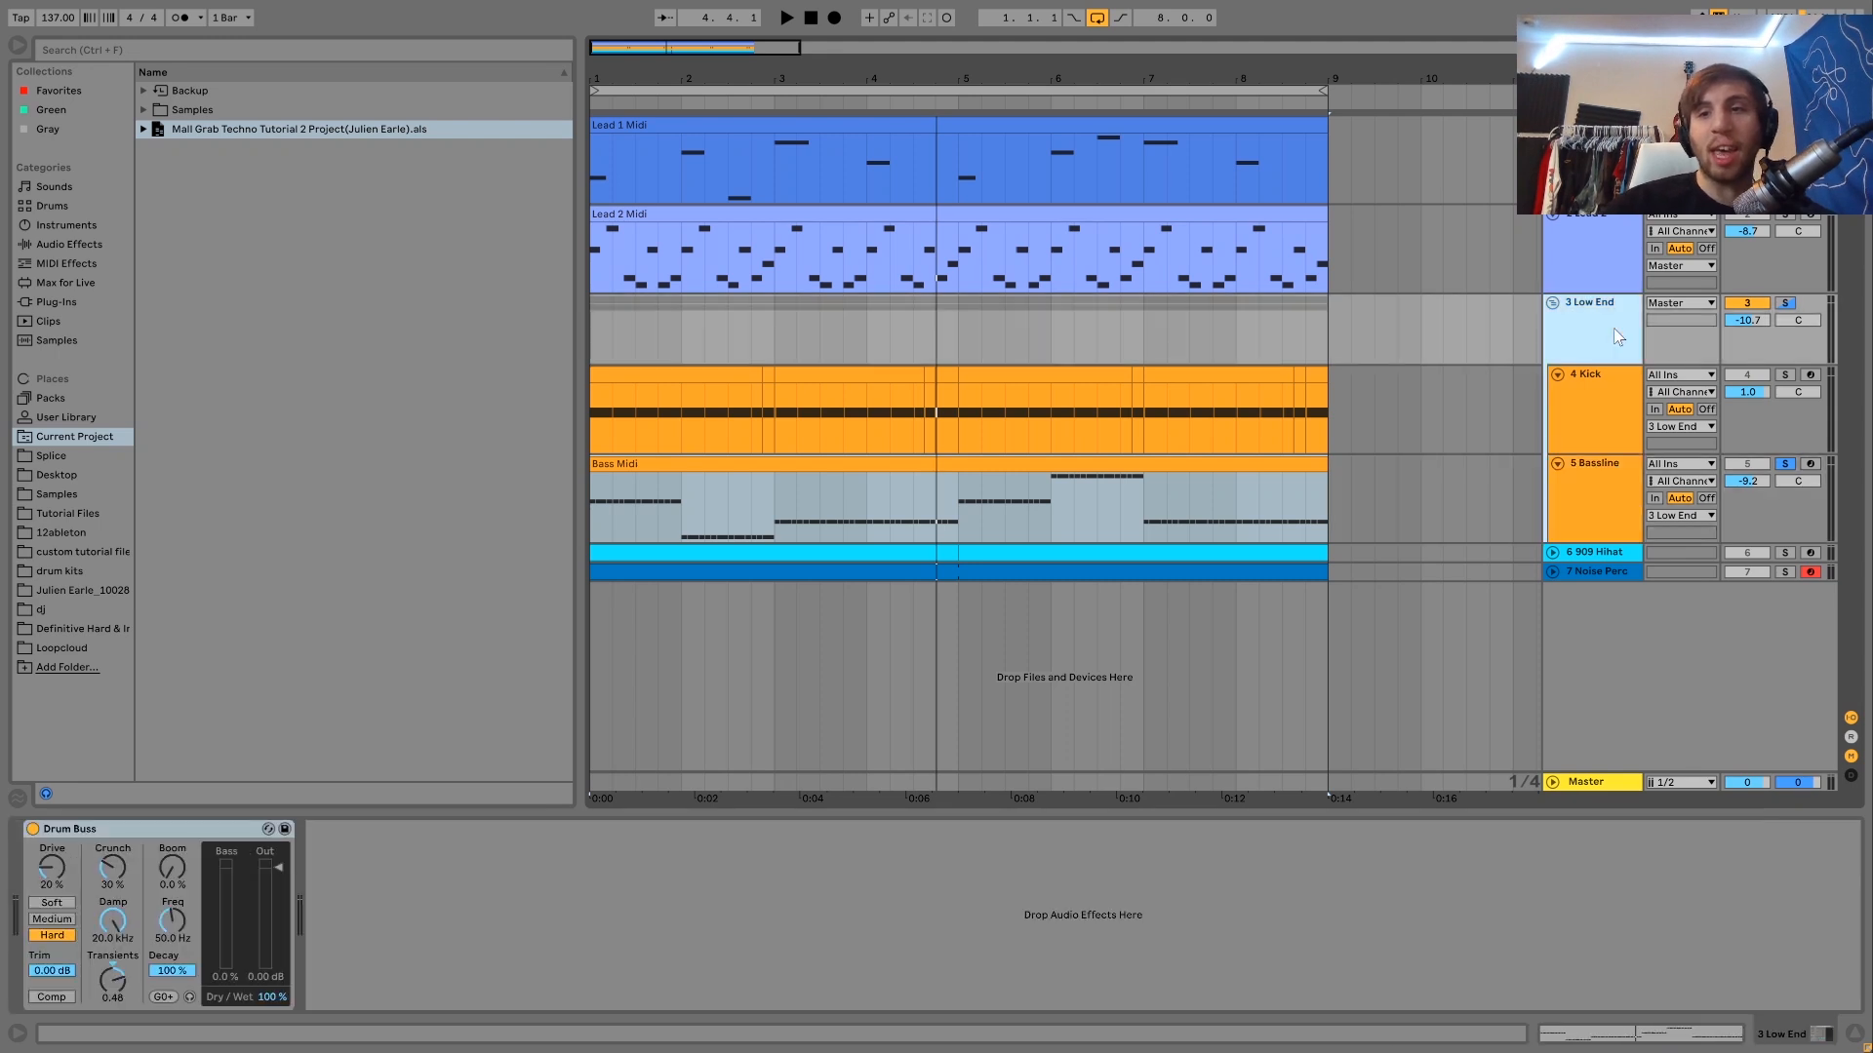
pyautogui.click(1785, 303)
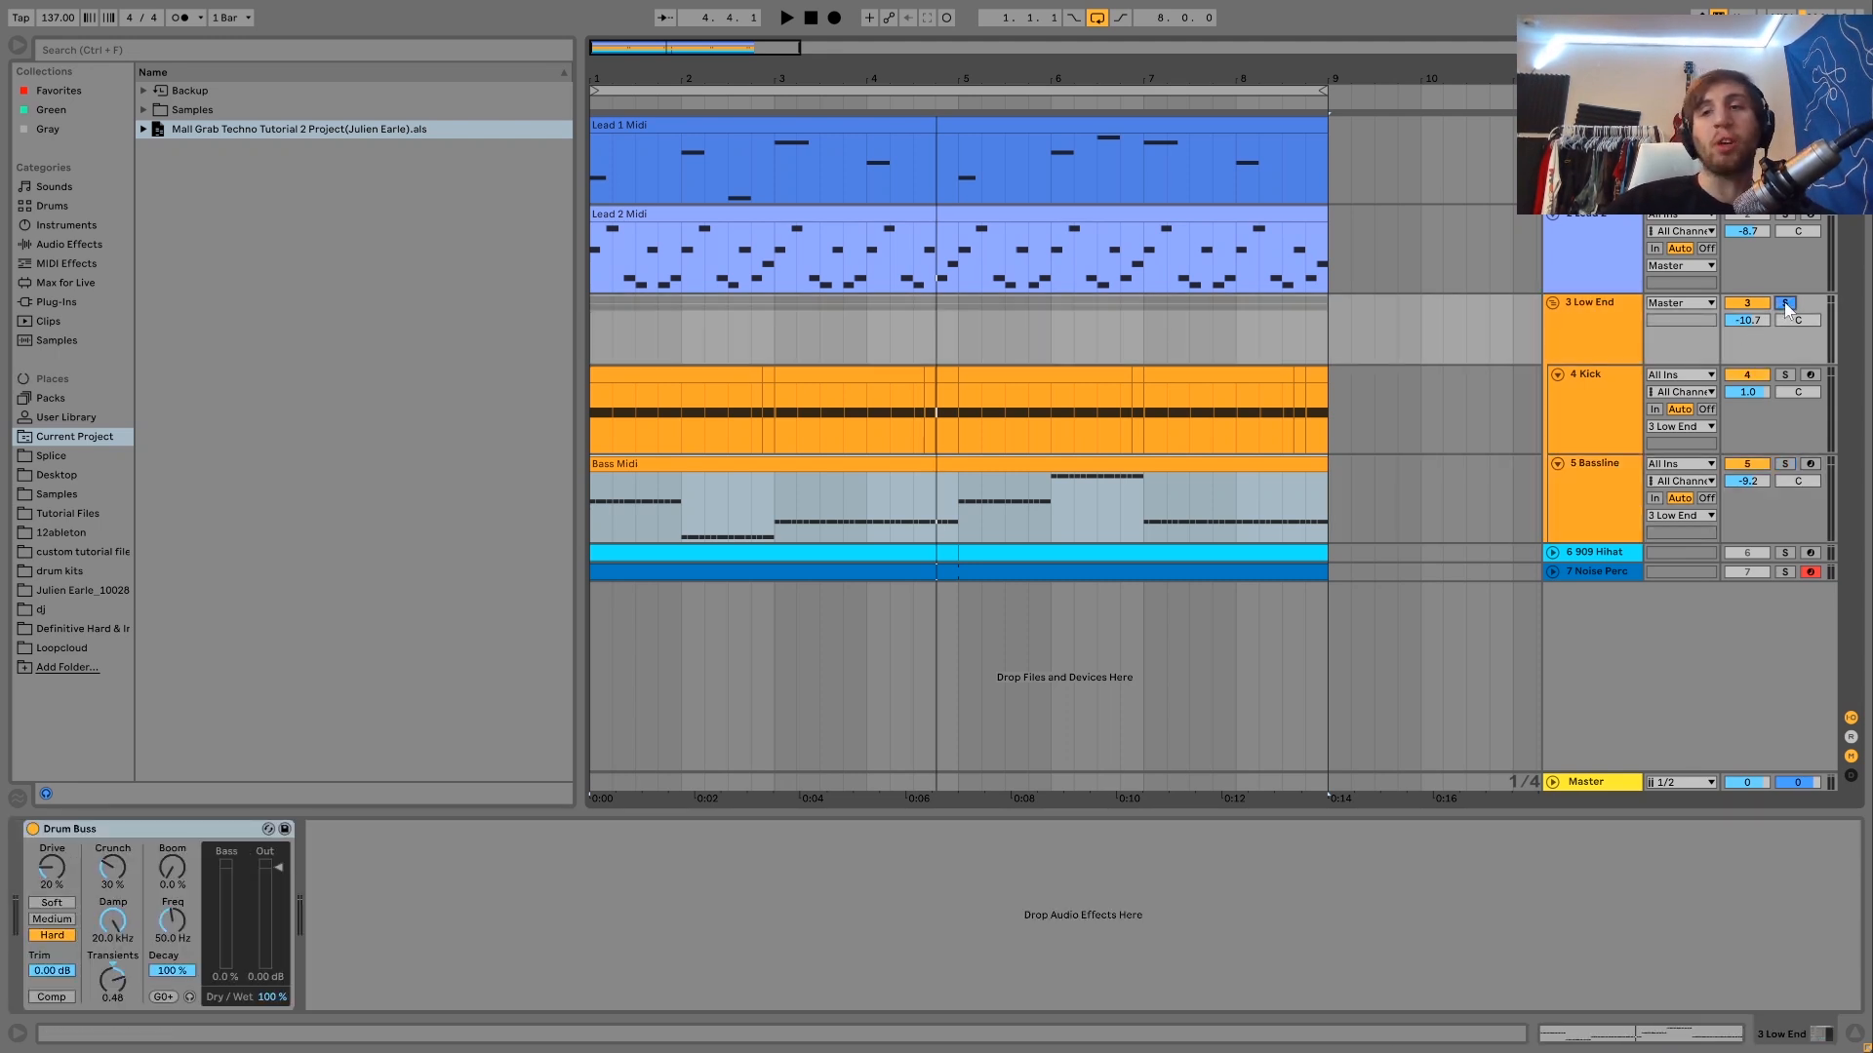
pyautogui.click(32, 829)
pyautogui.press('space')
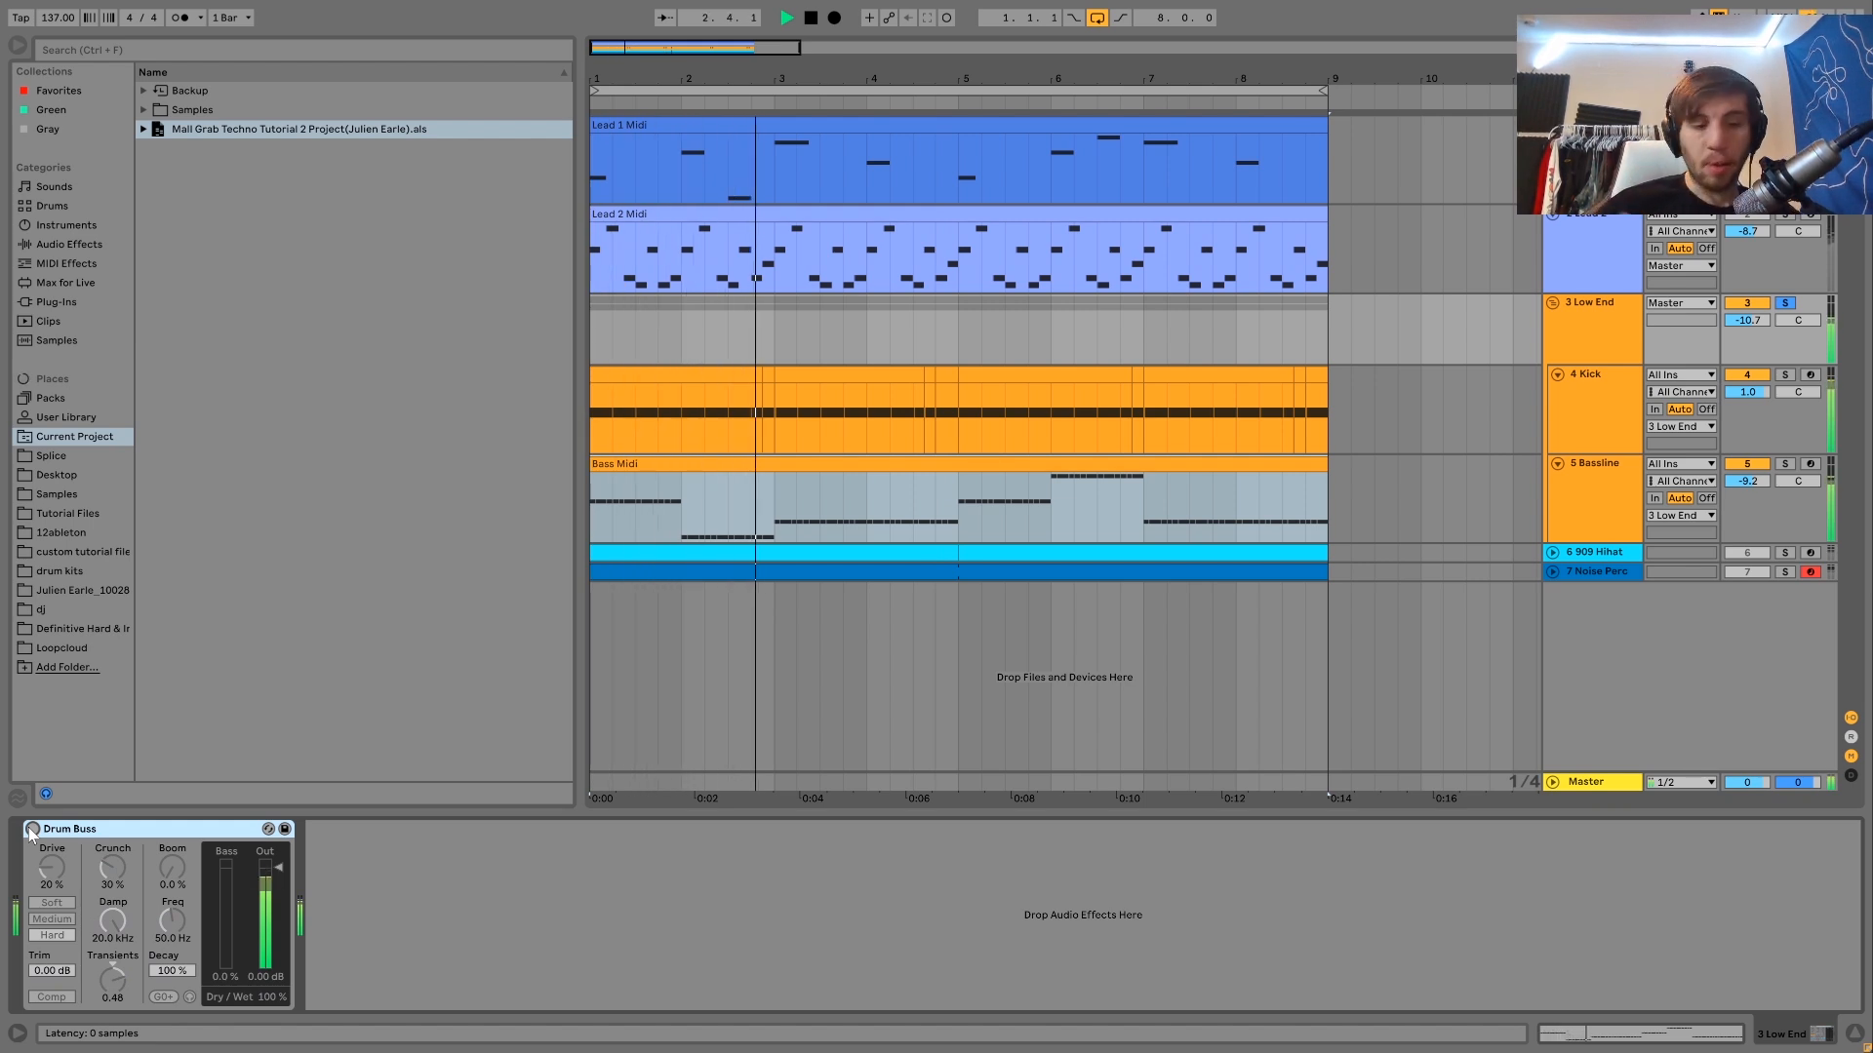
pyautogui.click(33, 829)
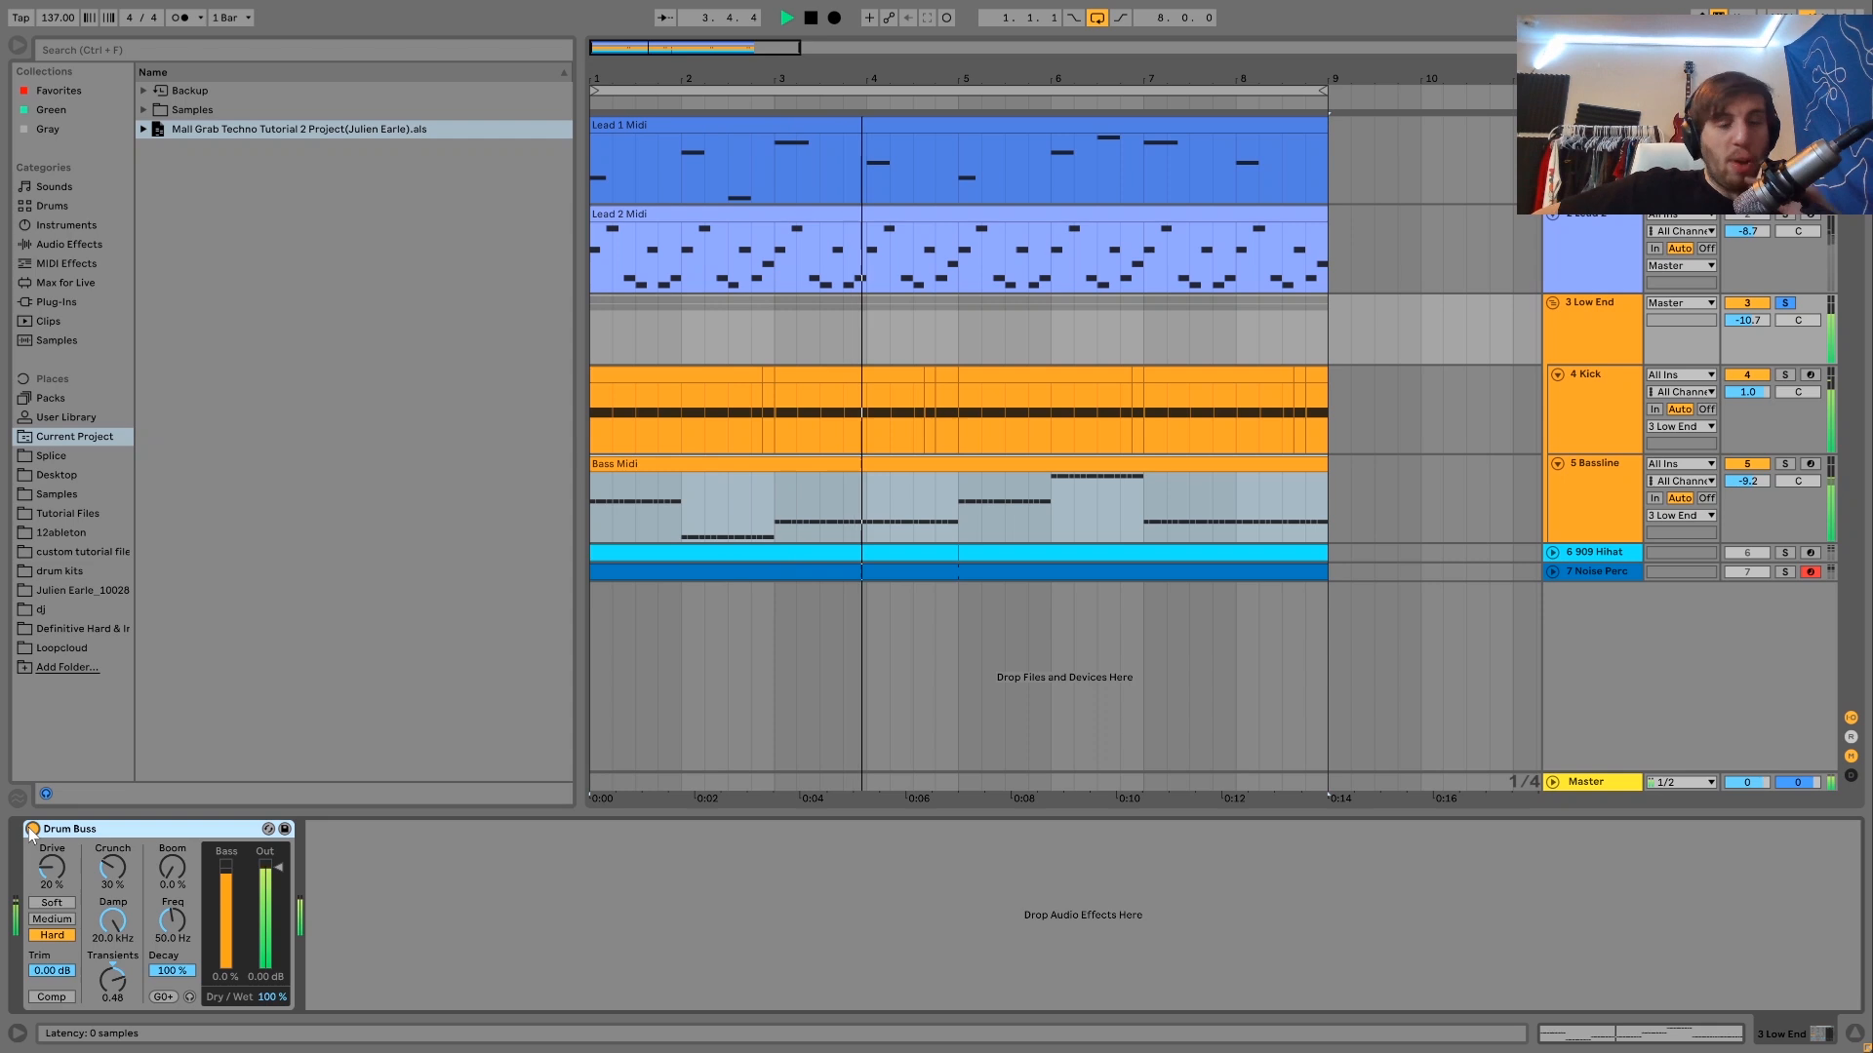
pyautogui.click(33, 829)
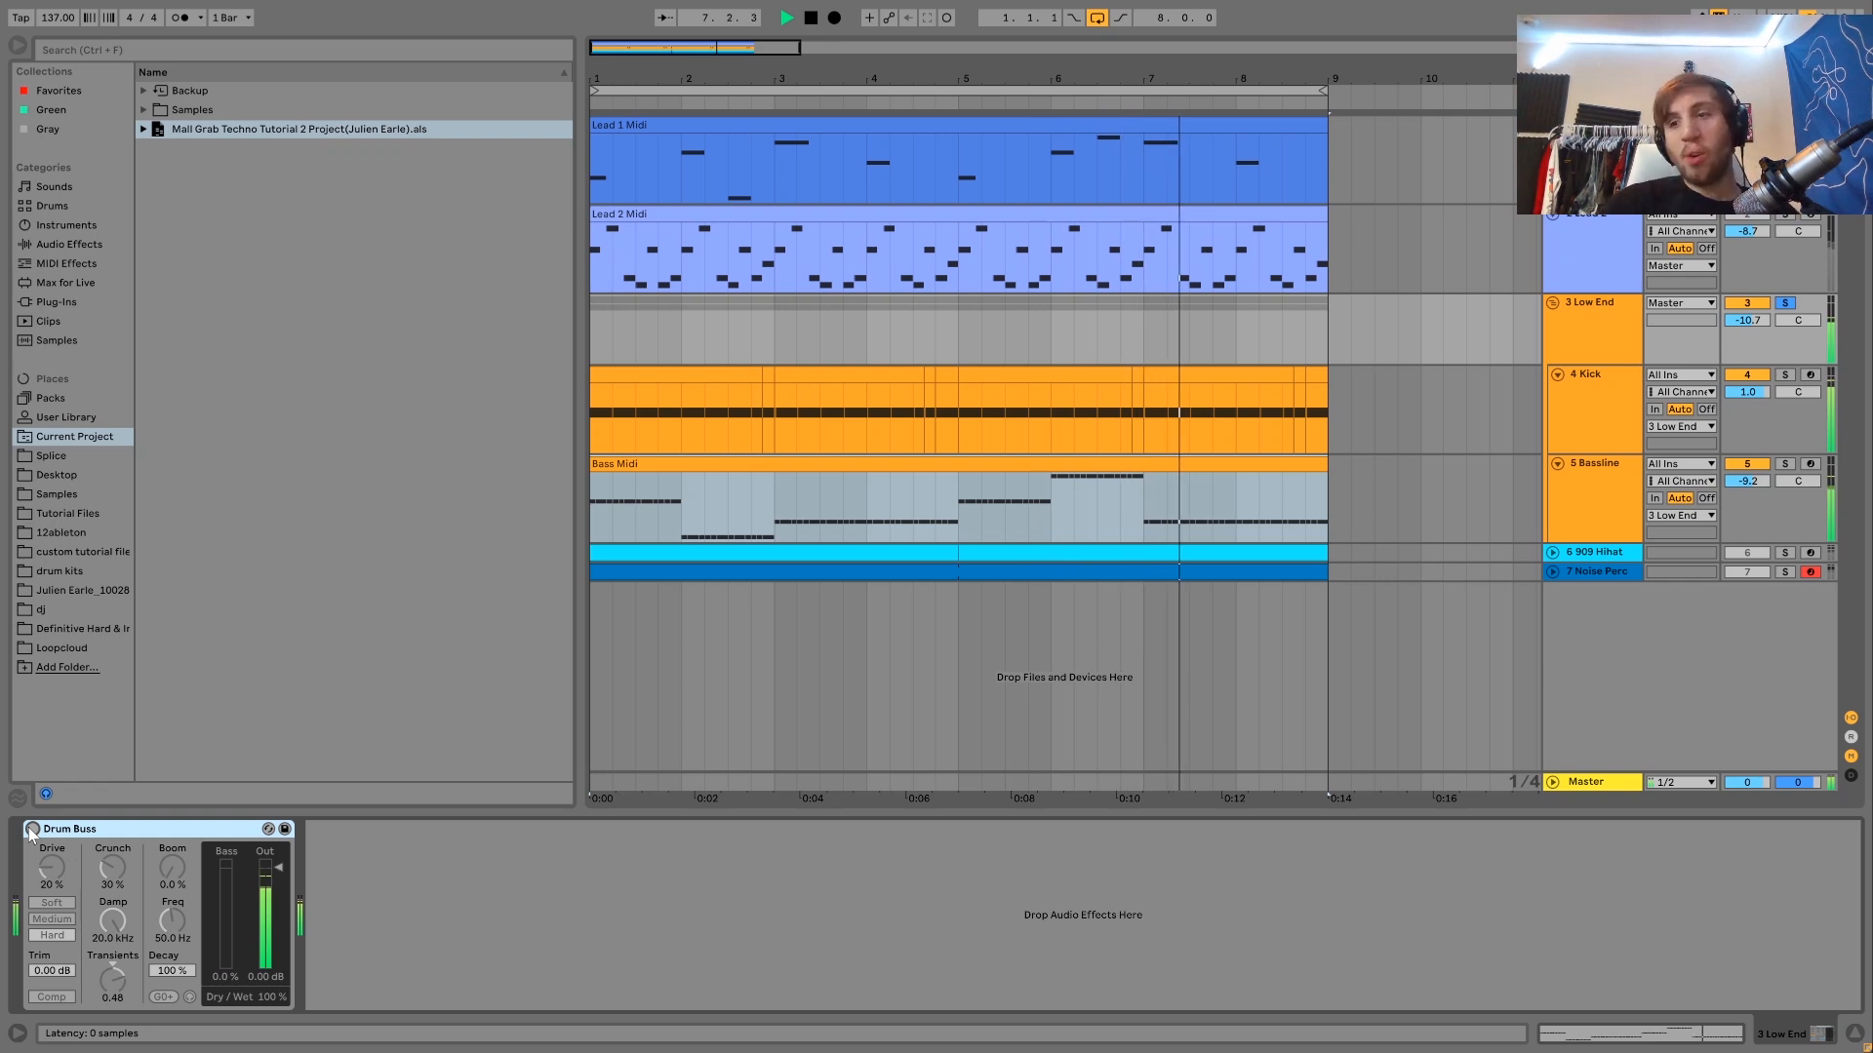
pyautogui.click(32, 829)
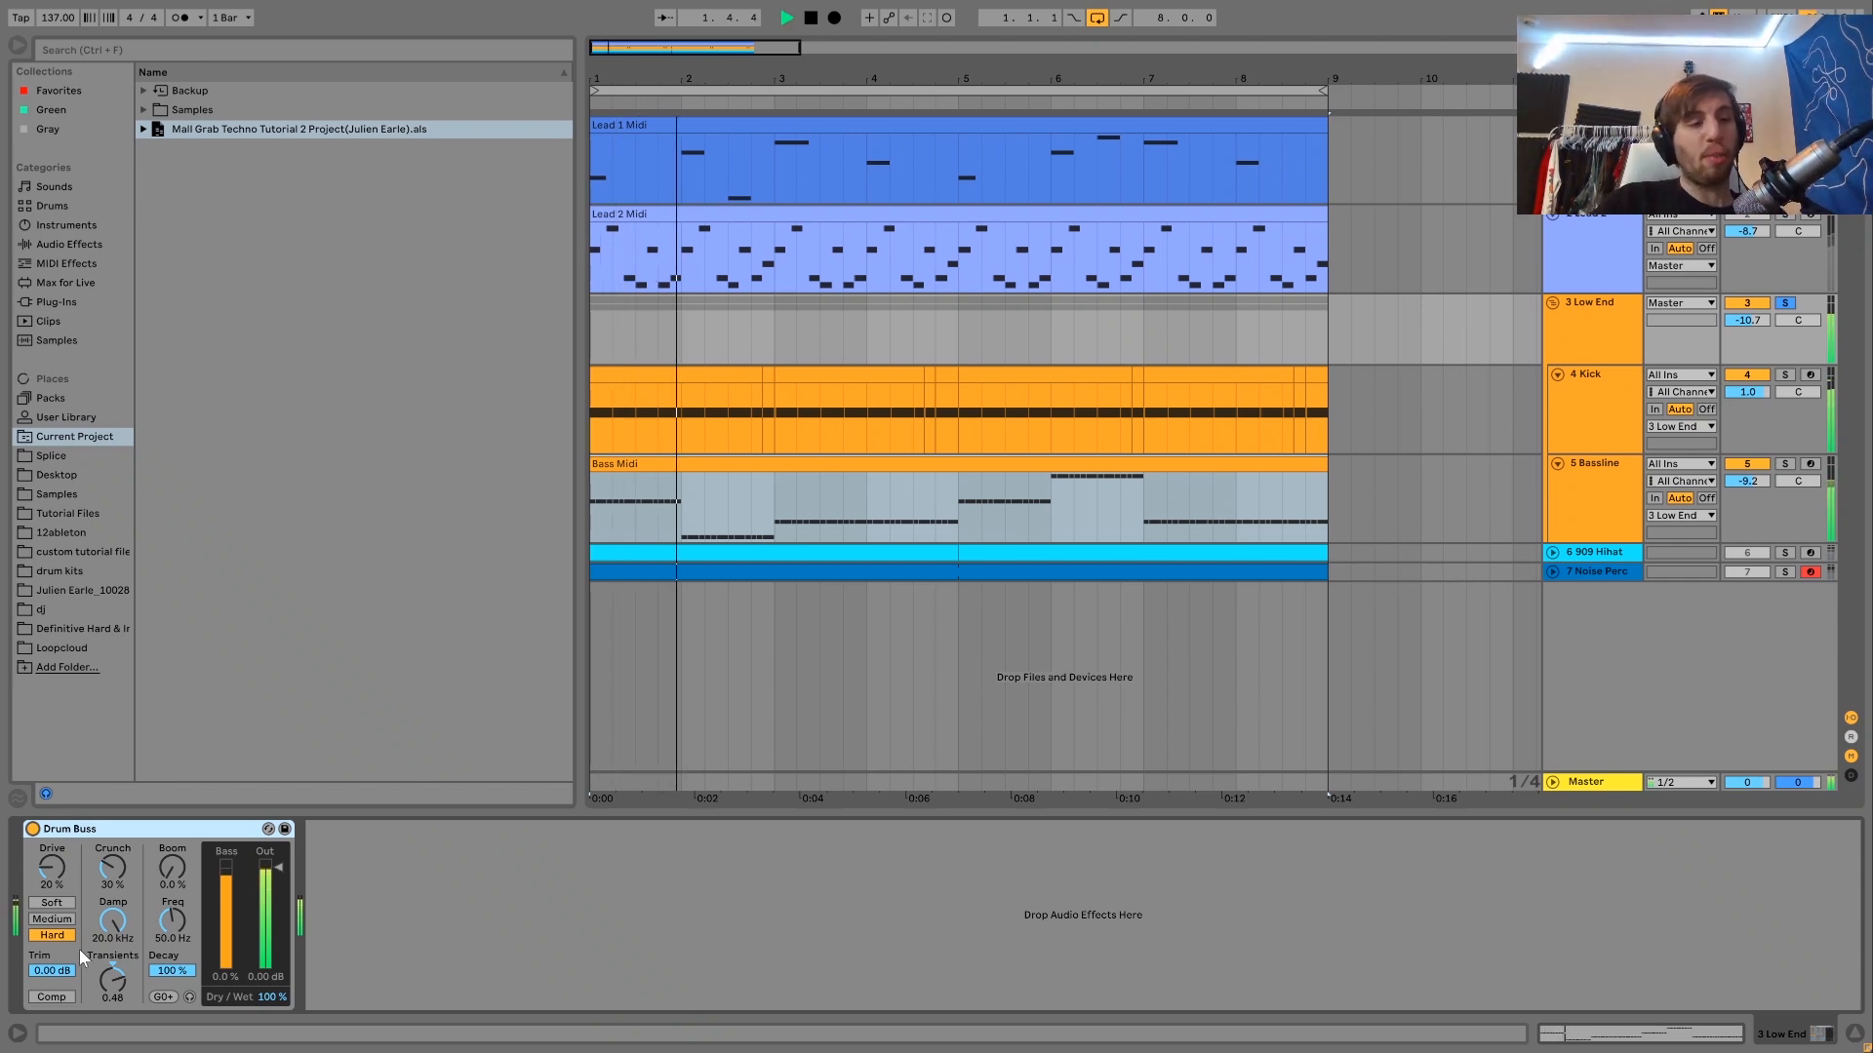
pyautogui.press('space')
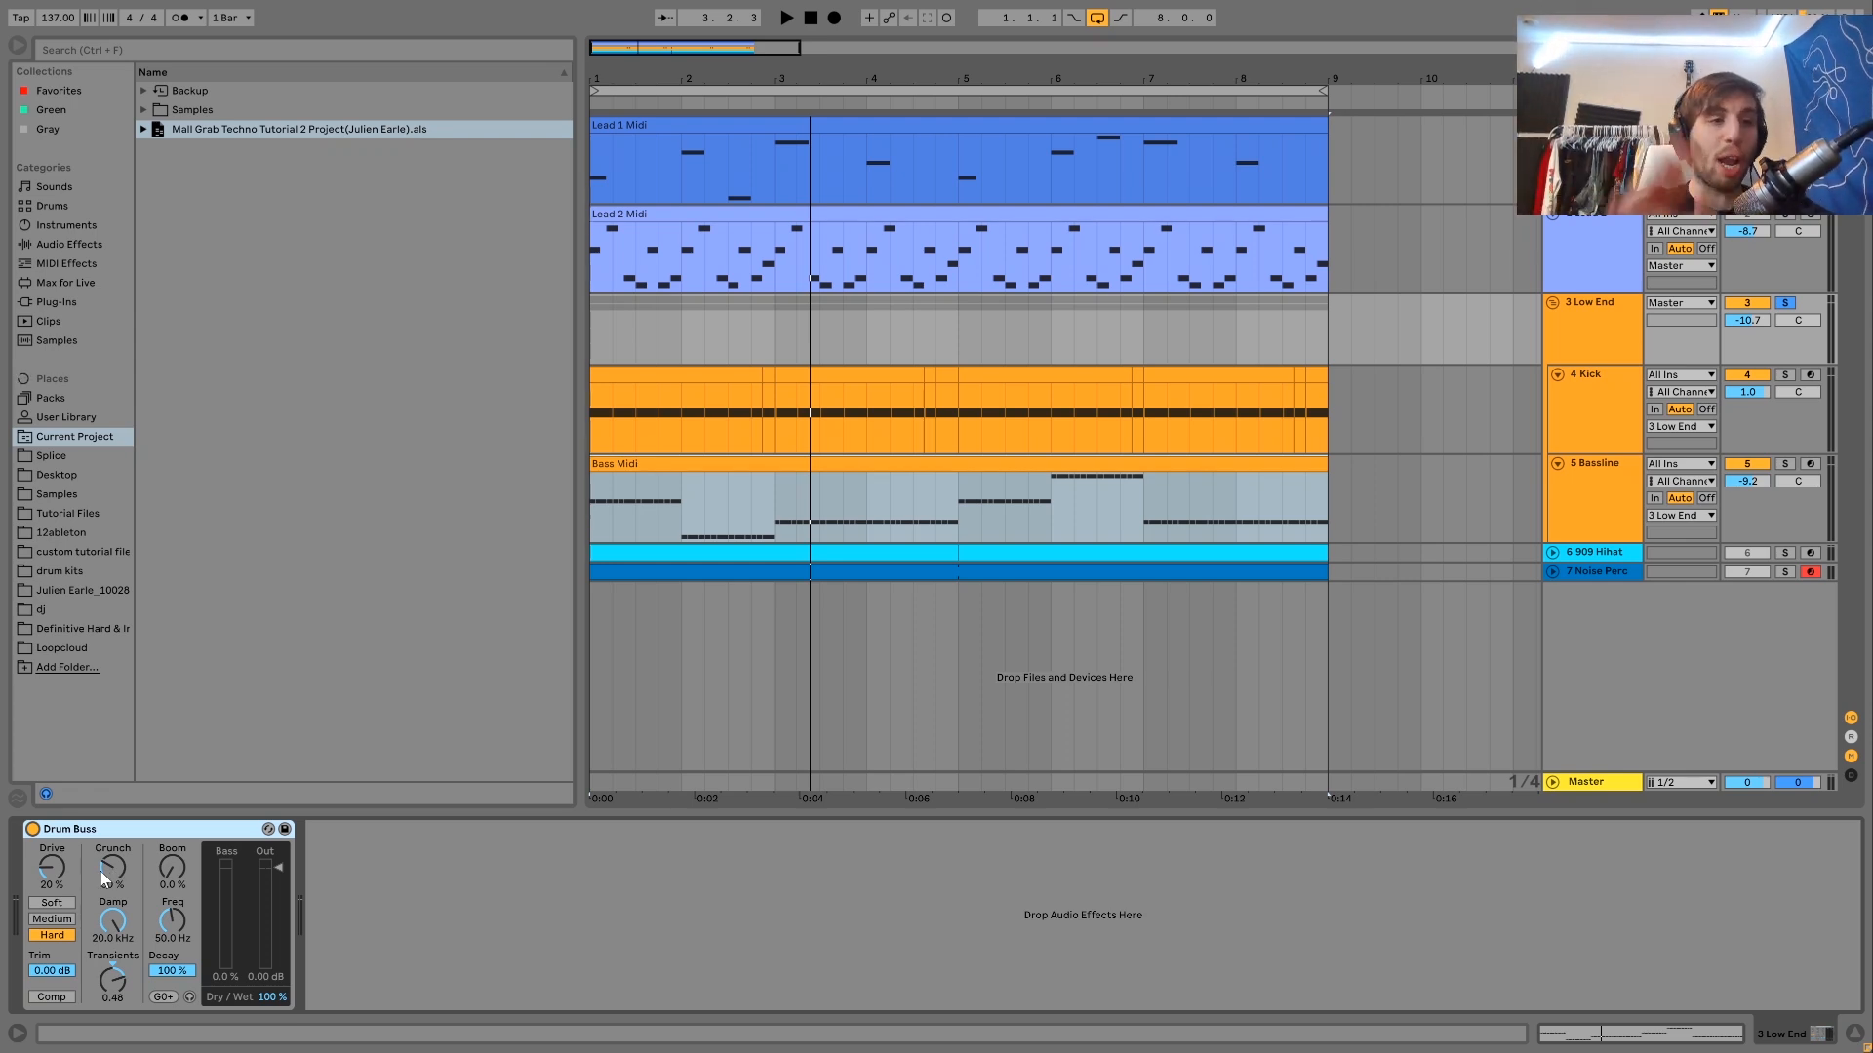
# - Replay the Low End group, toggling its solo off and on again to compare it with the other tracks
pyautogui.press('space')
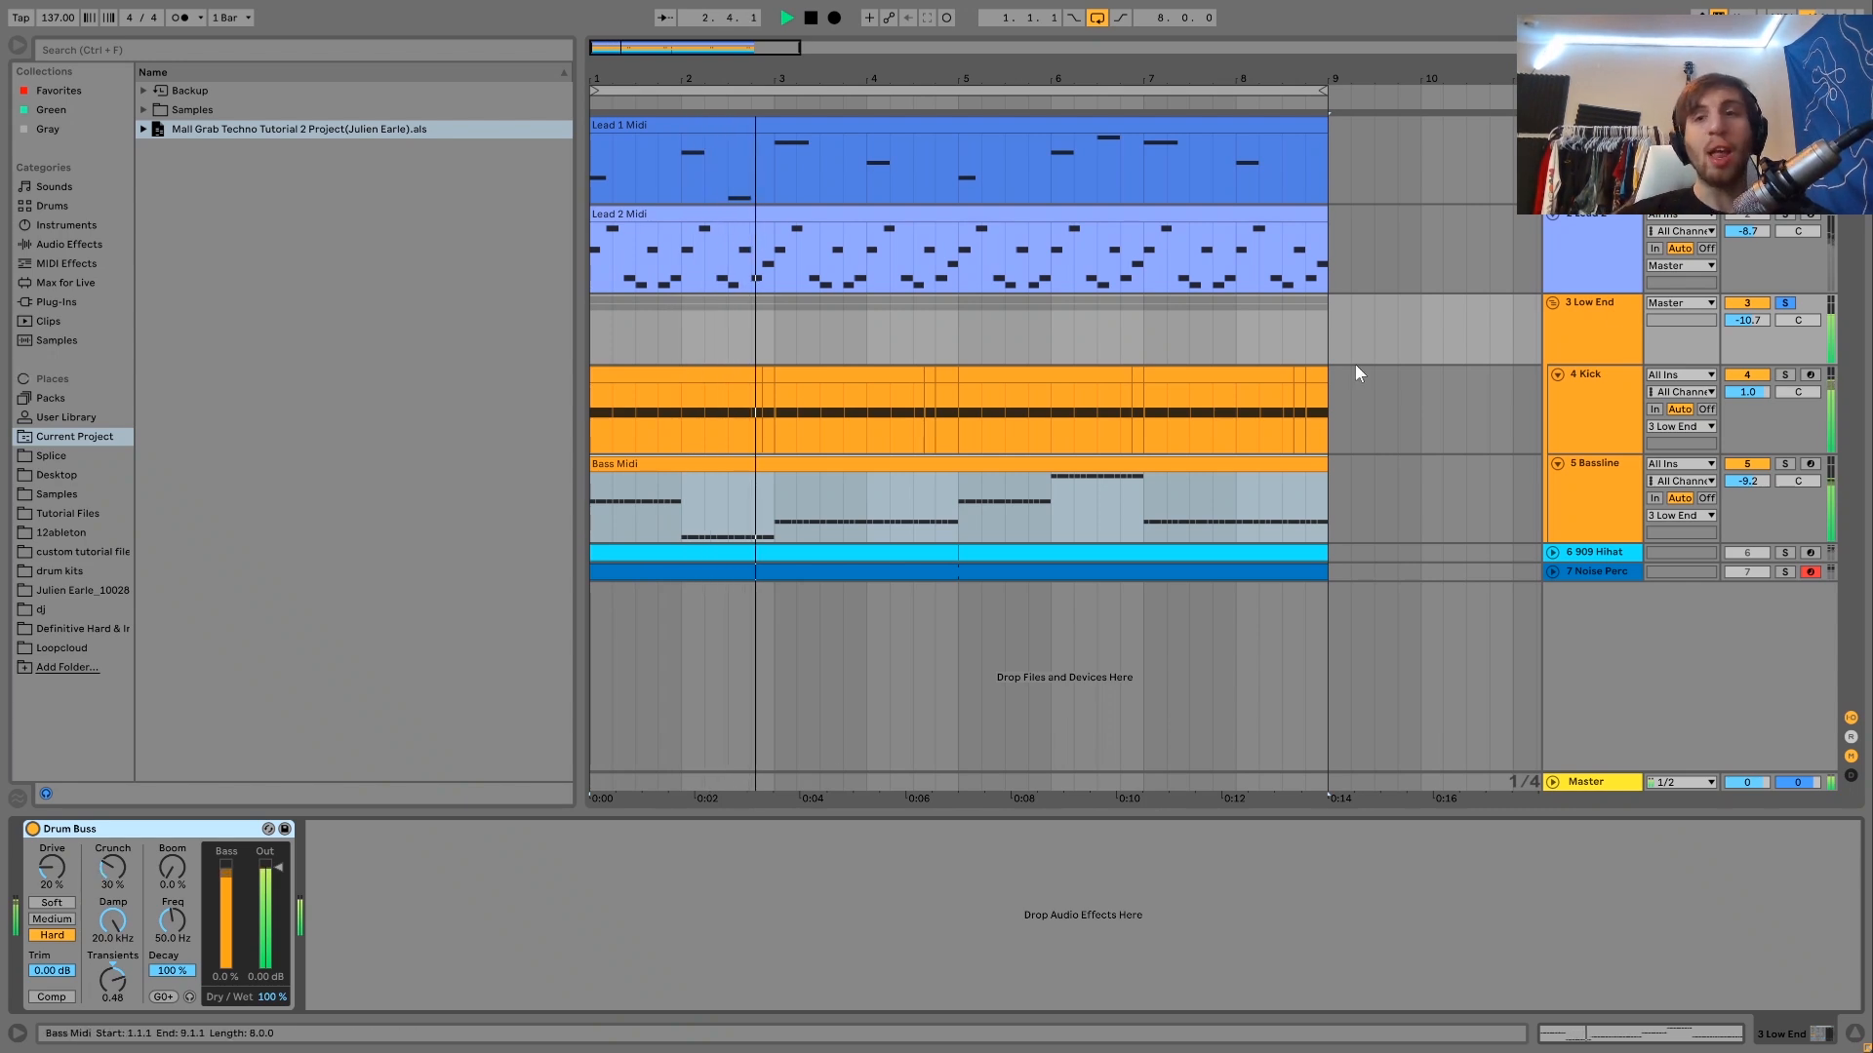
pyautogui.click(1783, 302)
pyautogui.click(1783, 303)
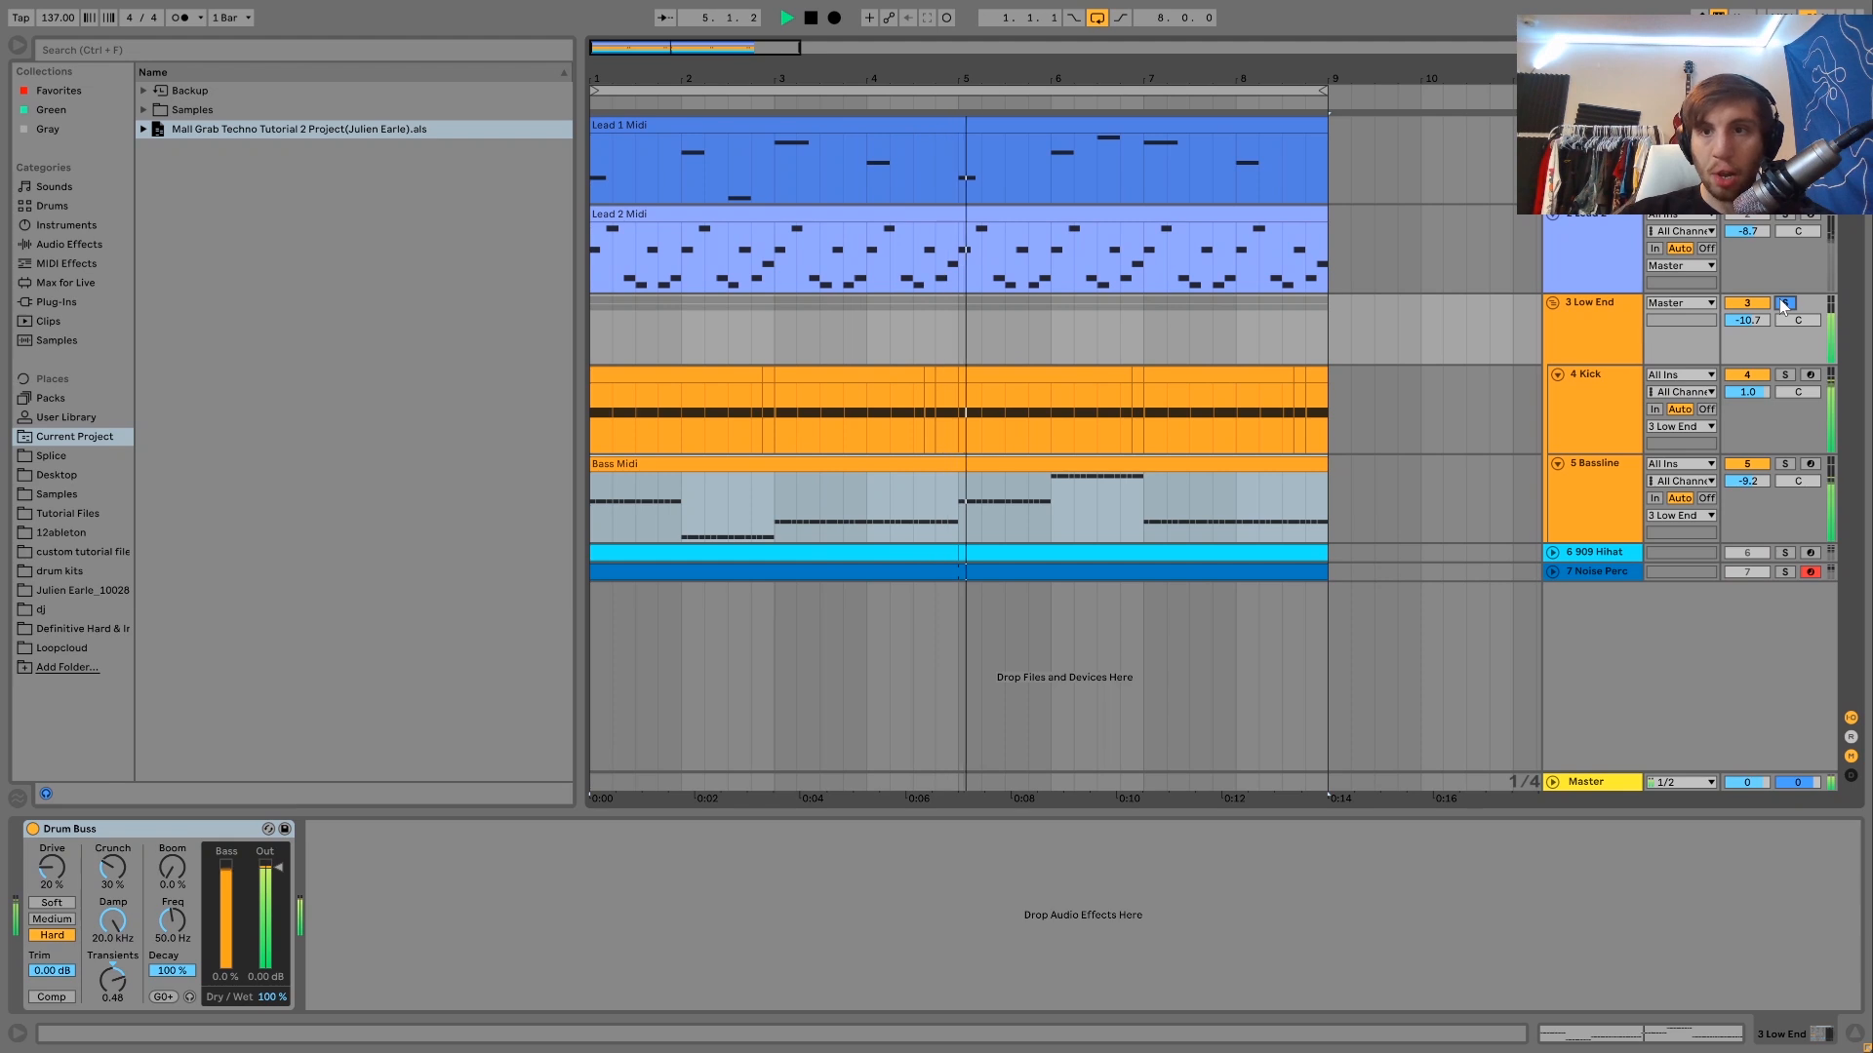
pyautogui.press('space')
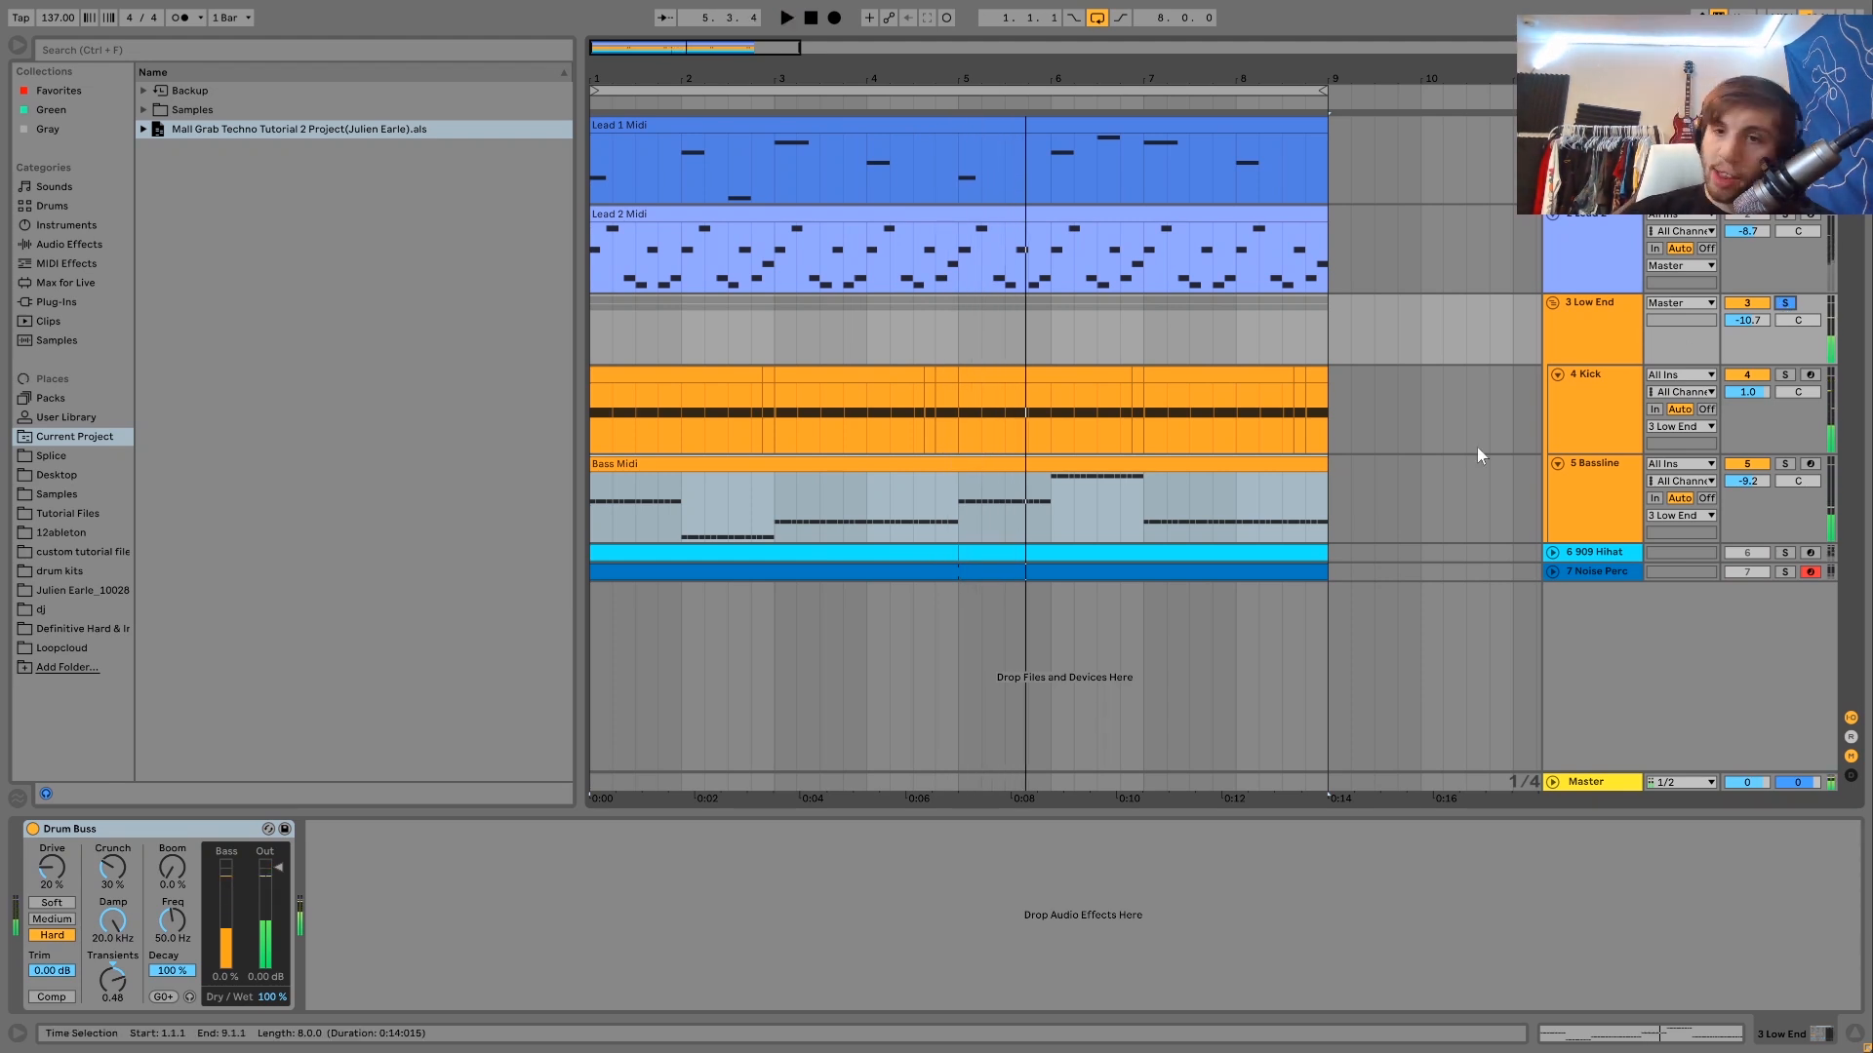
# - Unfold the 909 Hihat track, solo it and play its pattern
pyautogui.click(1596, 552)
pyautogui.click(1553, 552)
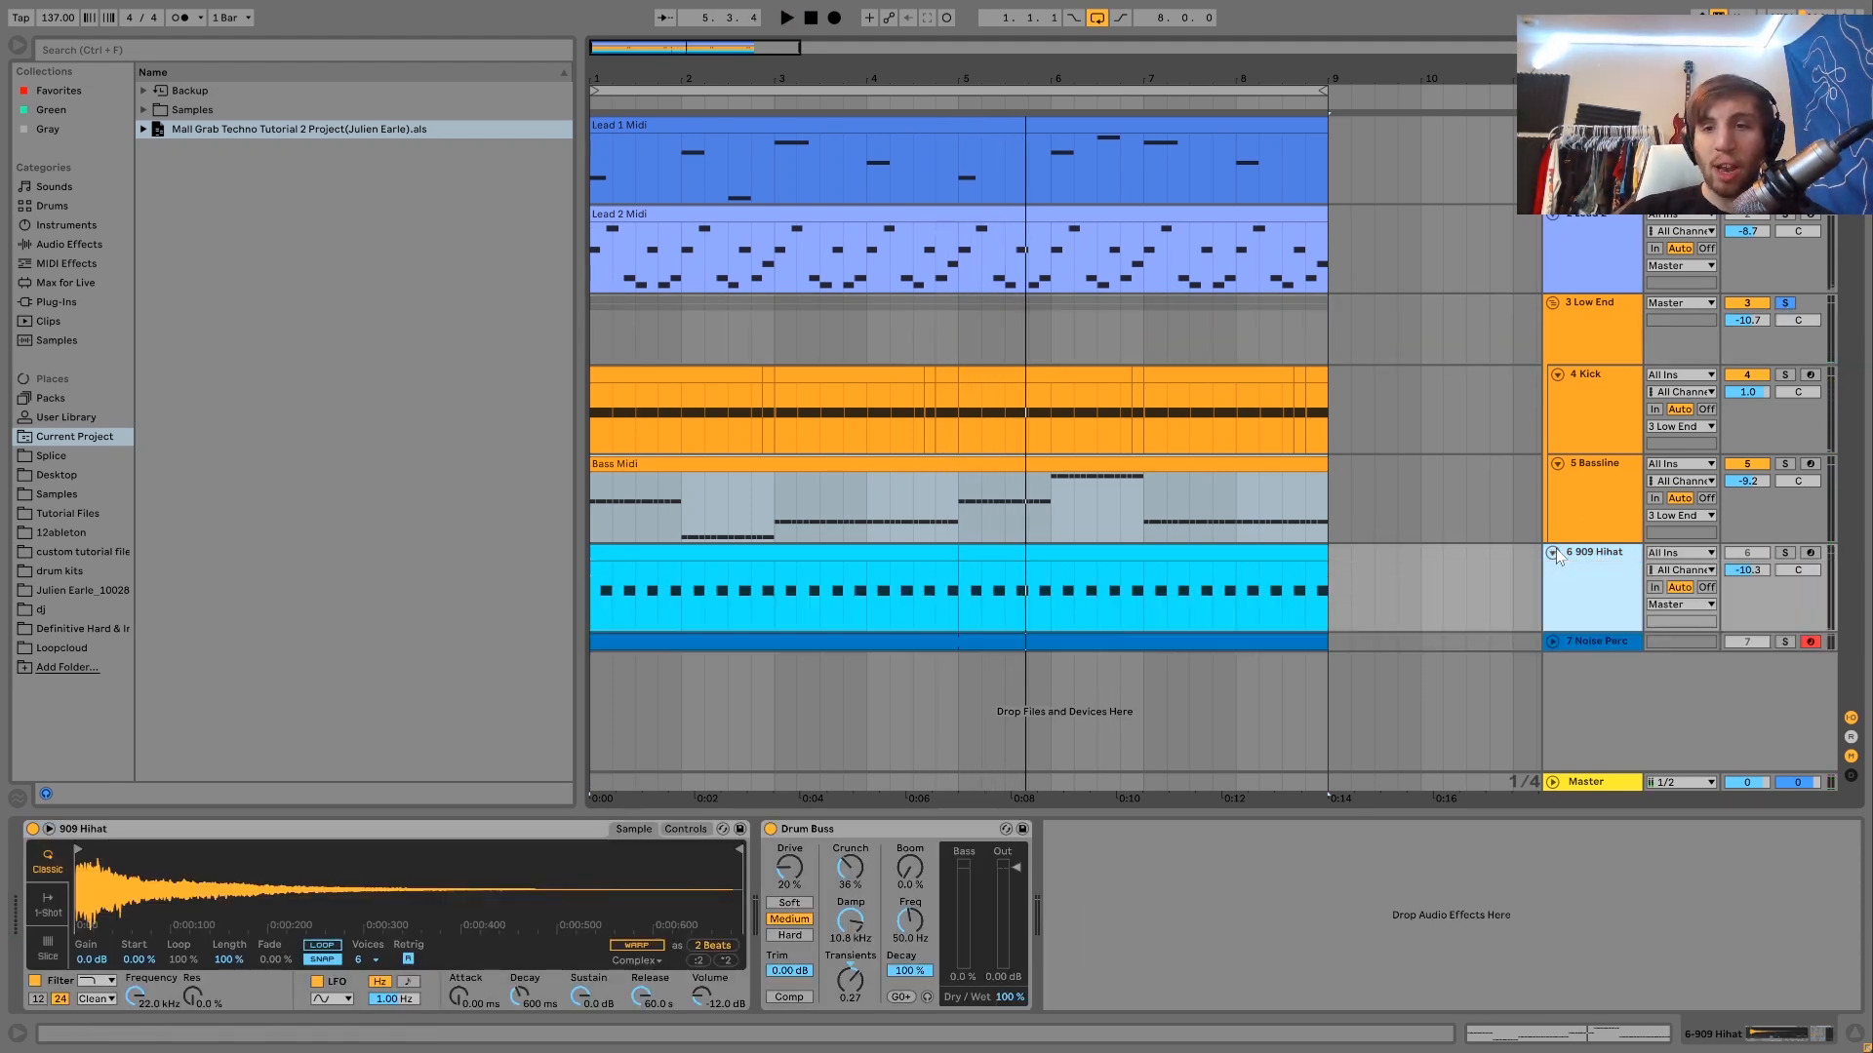
pyautogui.click(1784, 553)
pyautogui.press('space')
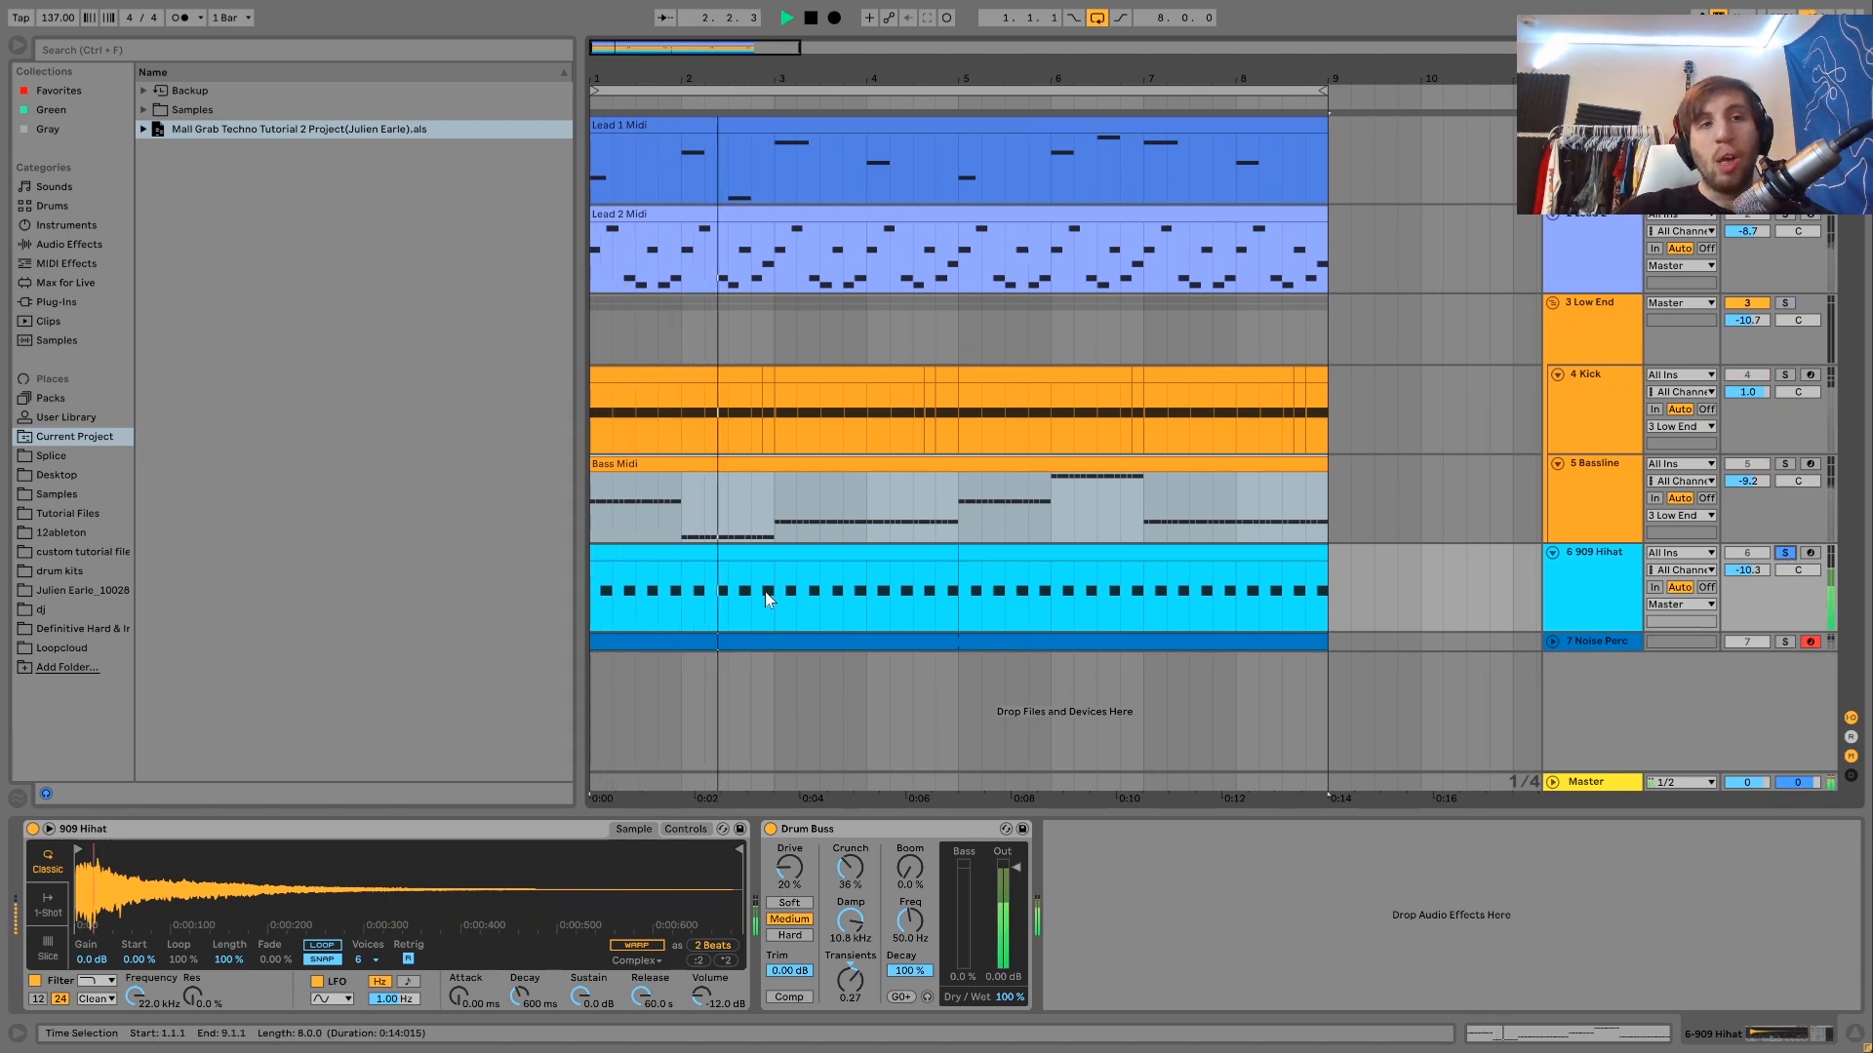
pyautogui.press('space')
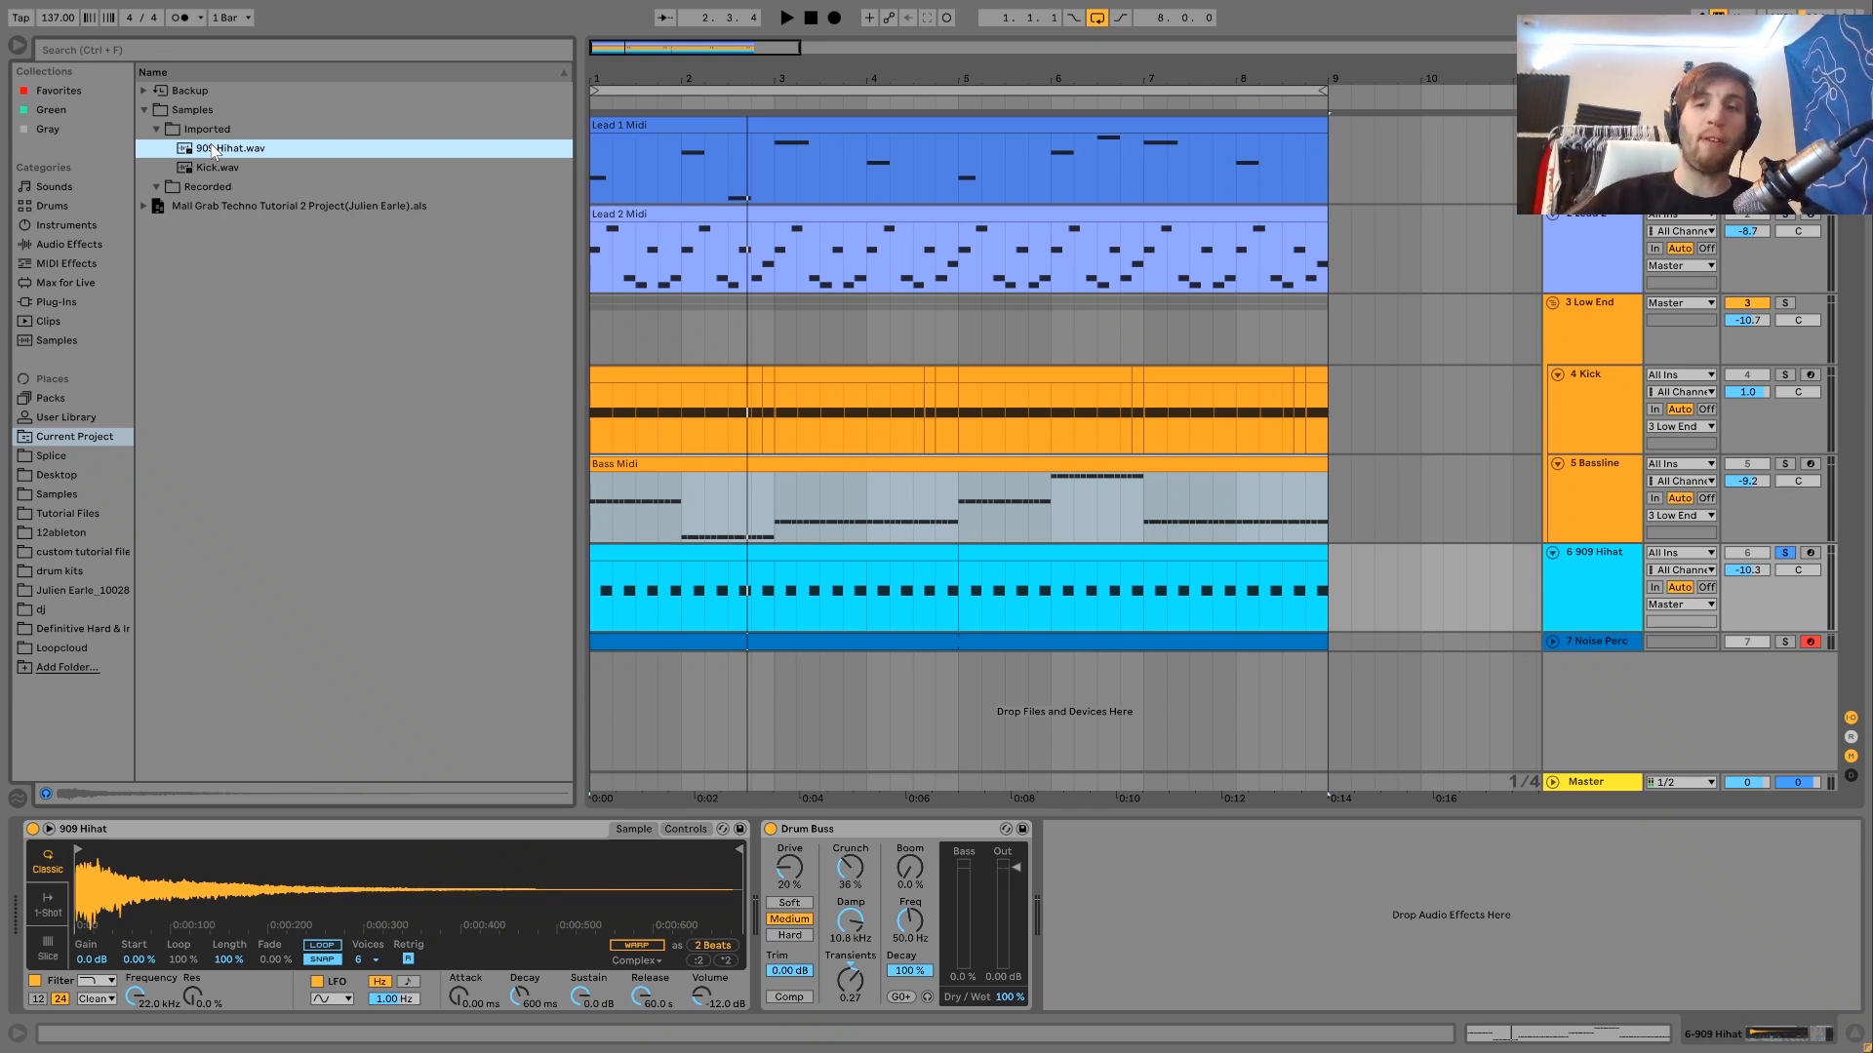
# - Replay the soloed hi-hat, open the notes of its first clip and select the G#2 row
pyautogui.press('space')
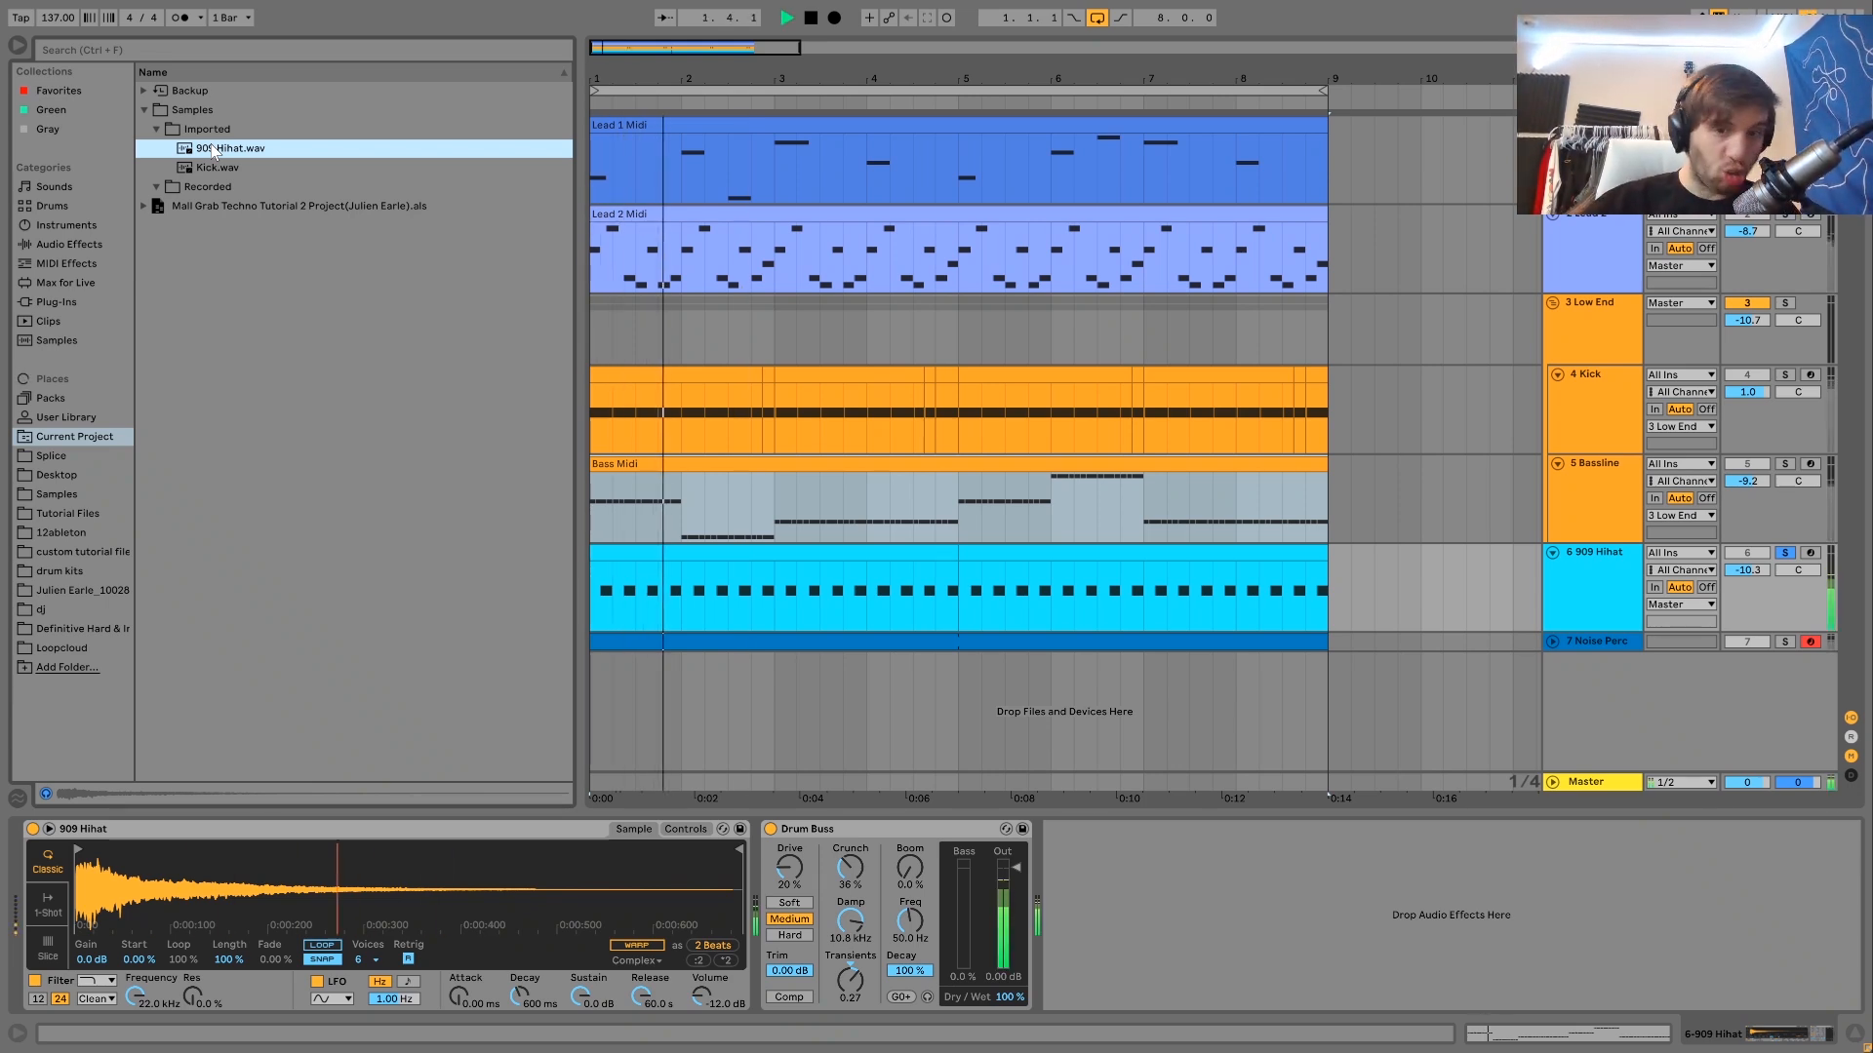
pyautogui.press('space')
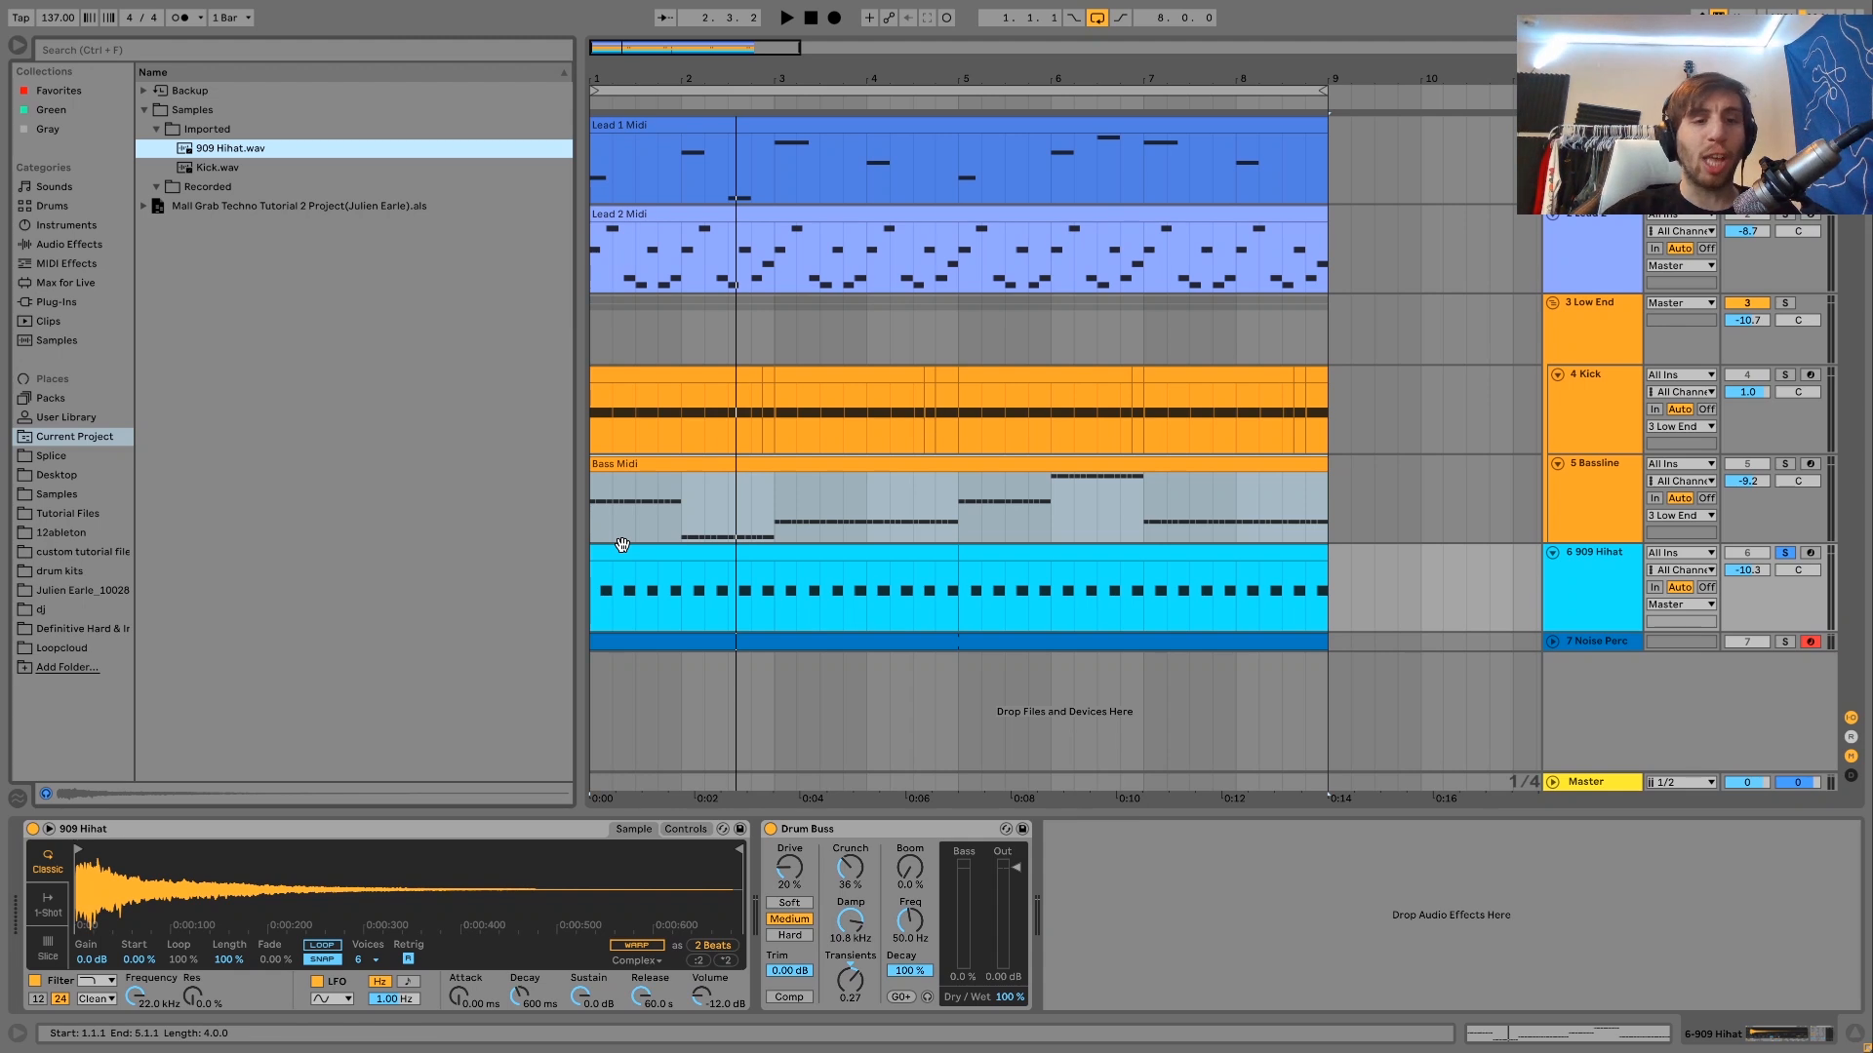
pyautogui.doubleClick(623, 544)
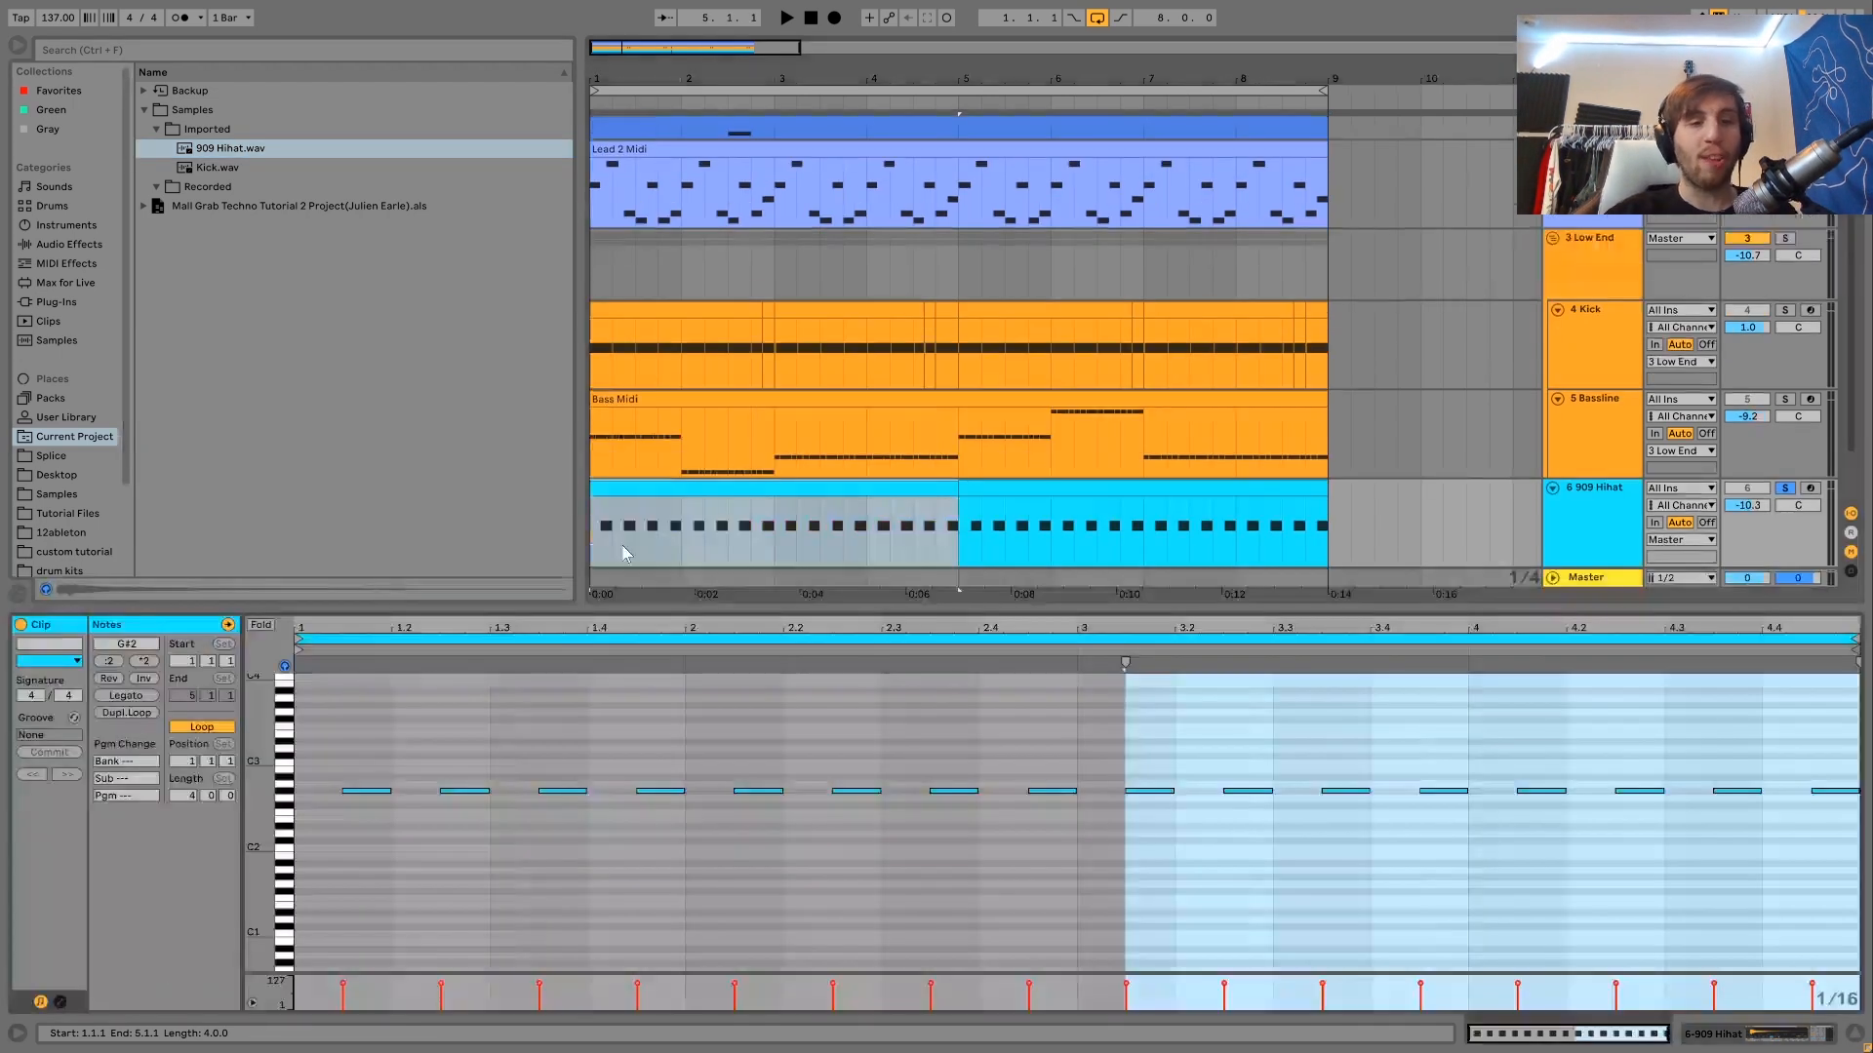
pyautogui.click(289, 798)
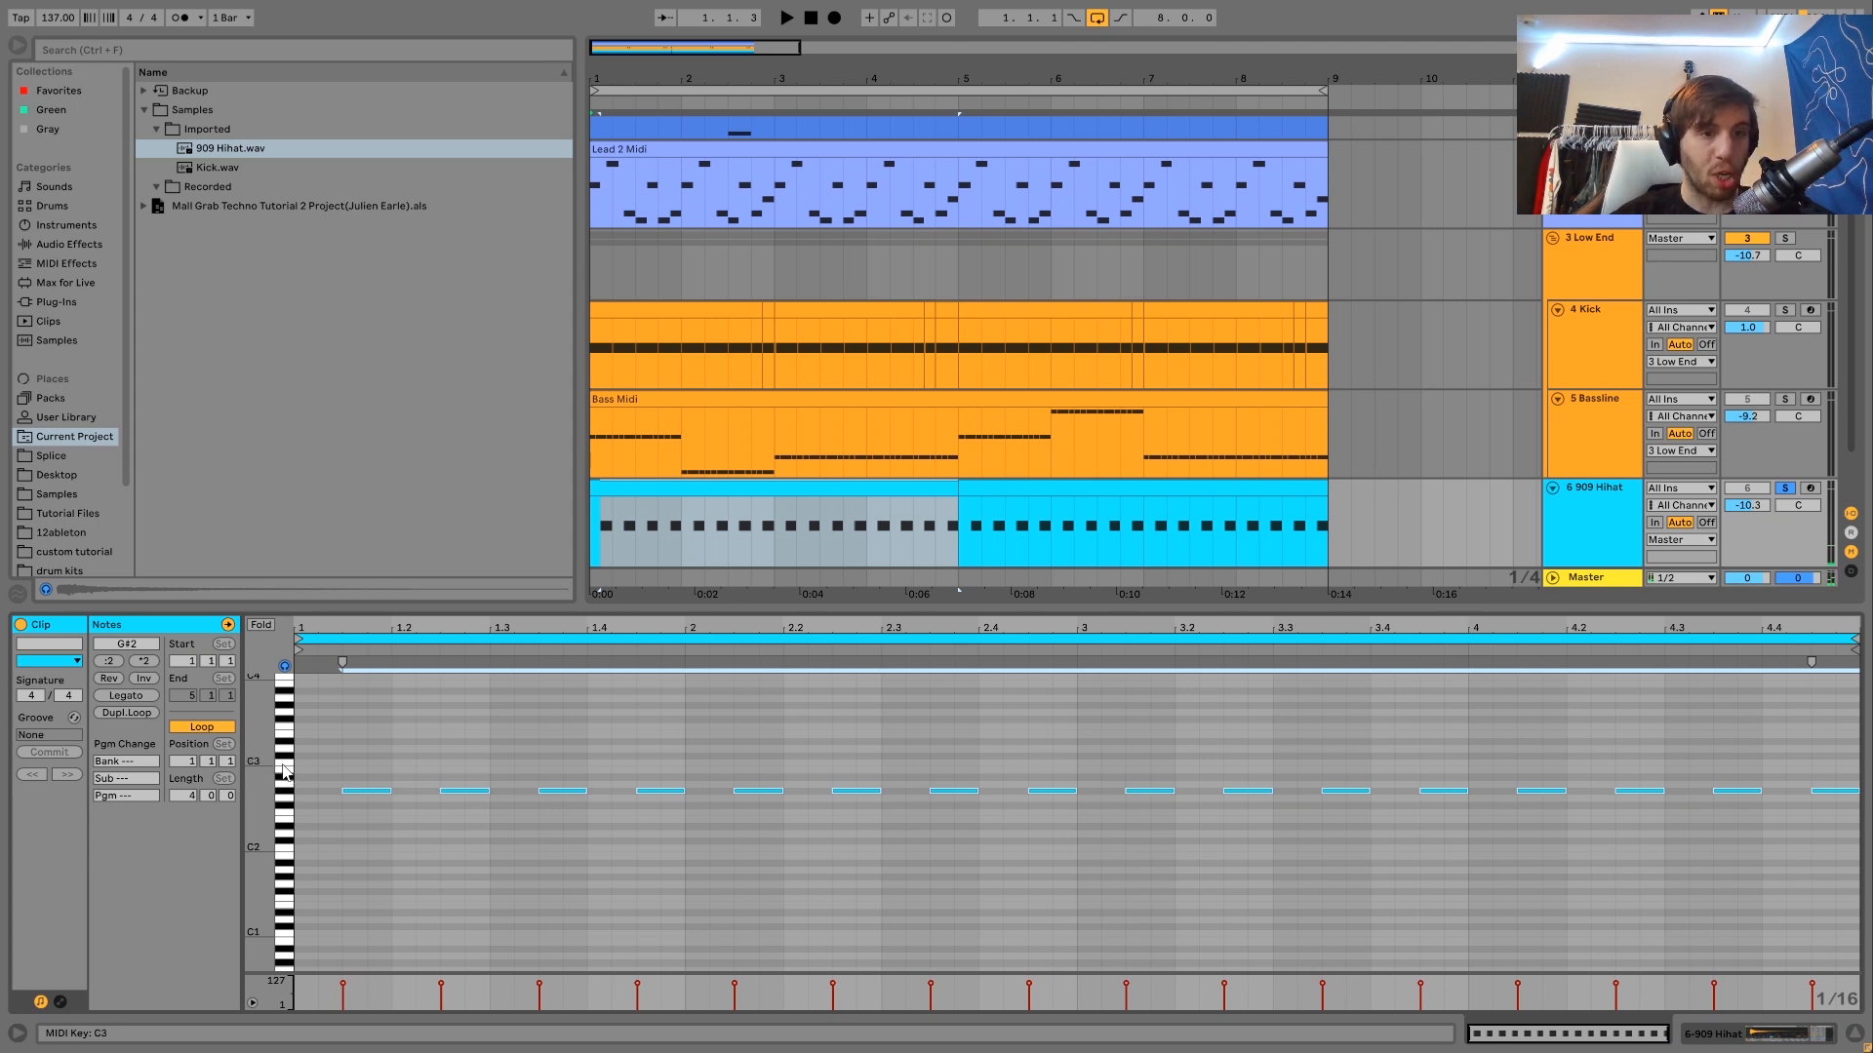
# - Examine the C3 and G#2 rows of the hi-hat clip and display the 909 Hihat track's devices
pyautogui.click(286, 771)
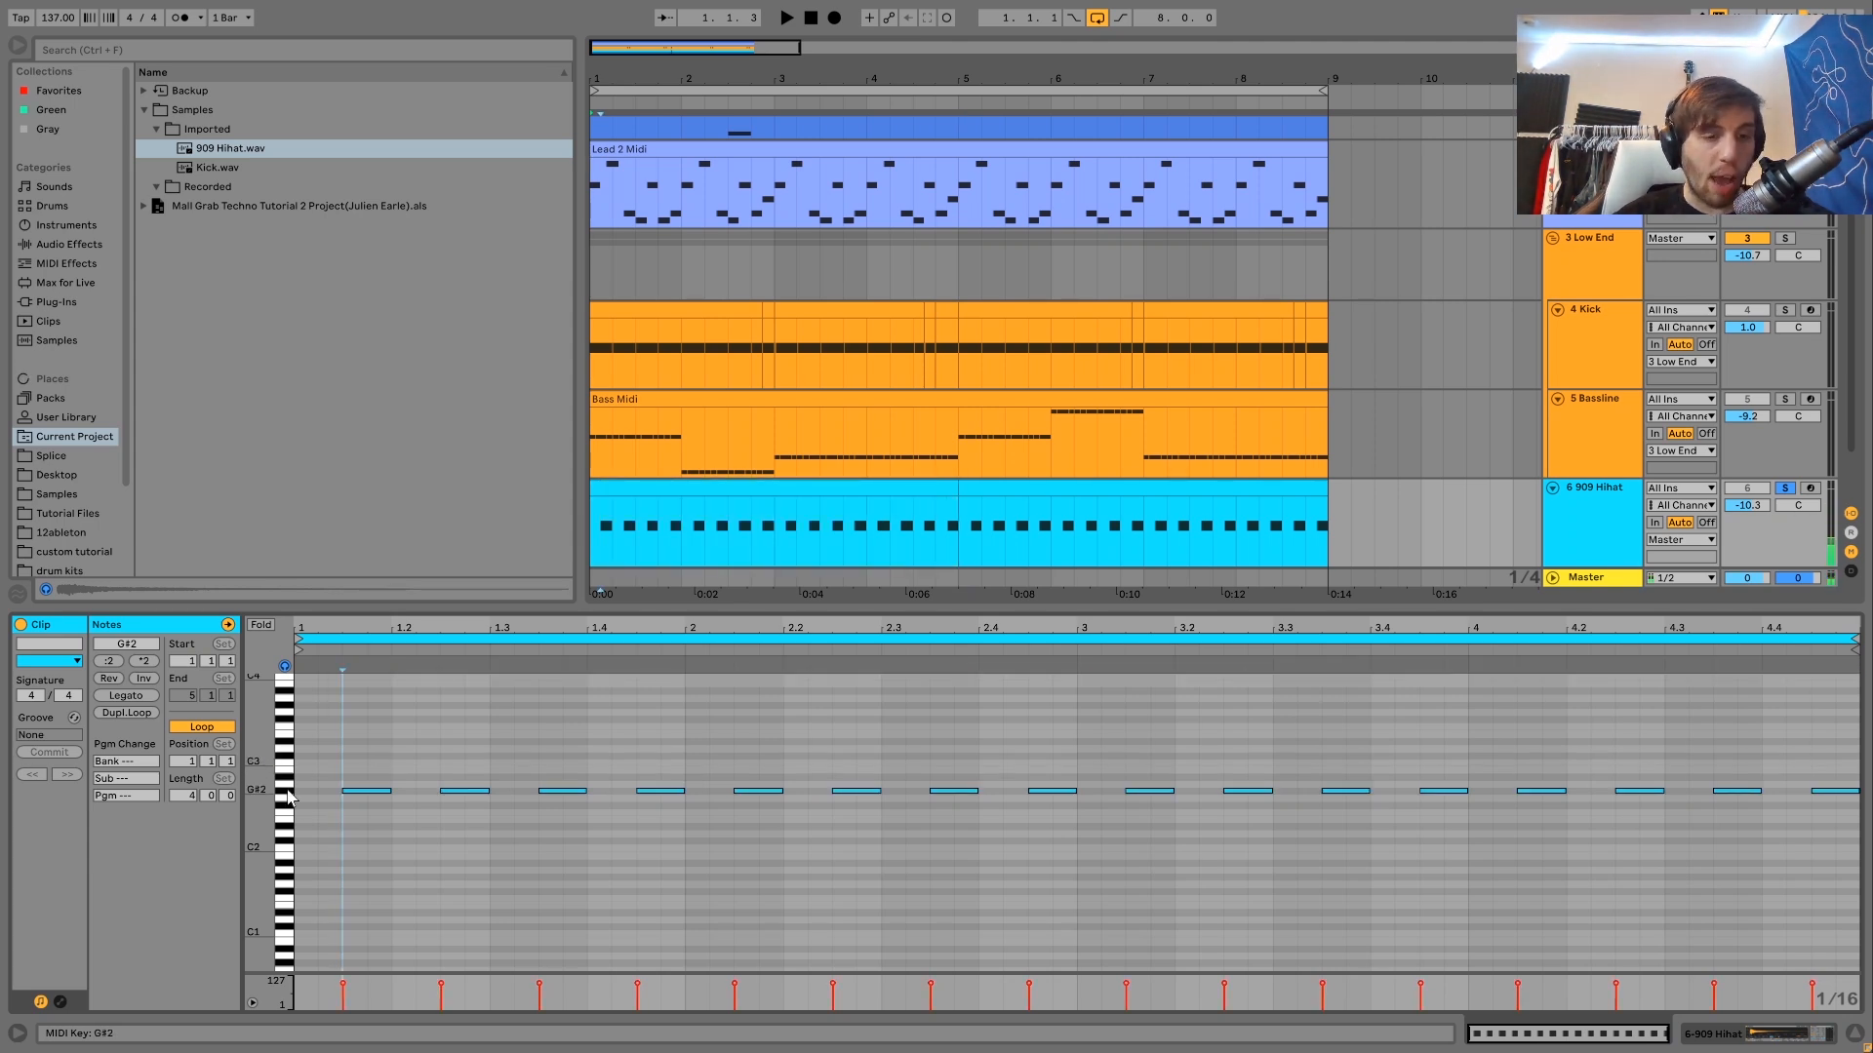
pyautogui.click(289, 798)
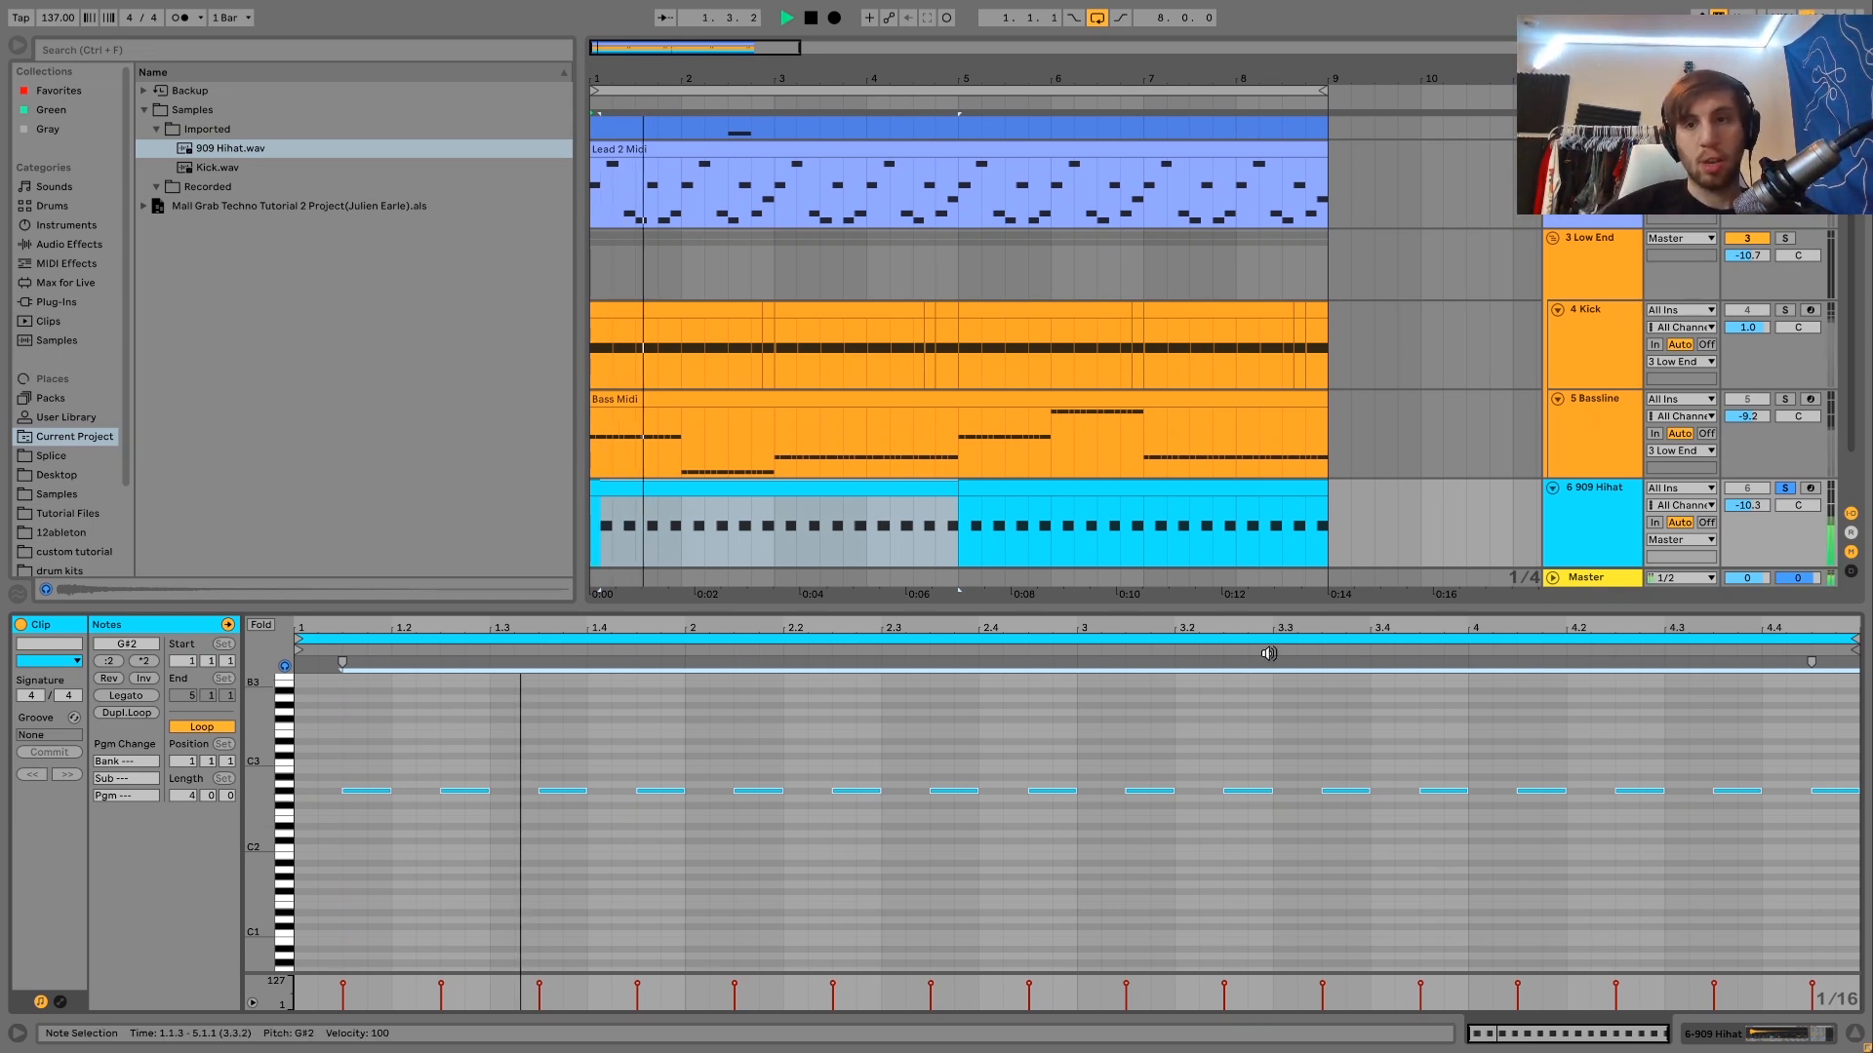
pyautogui.click(1603, 532)
pyautogui.doubleClick(1603, 533)
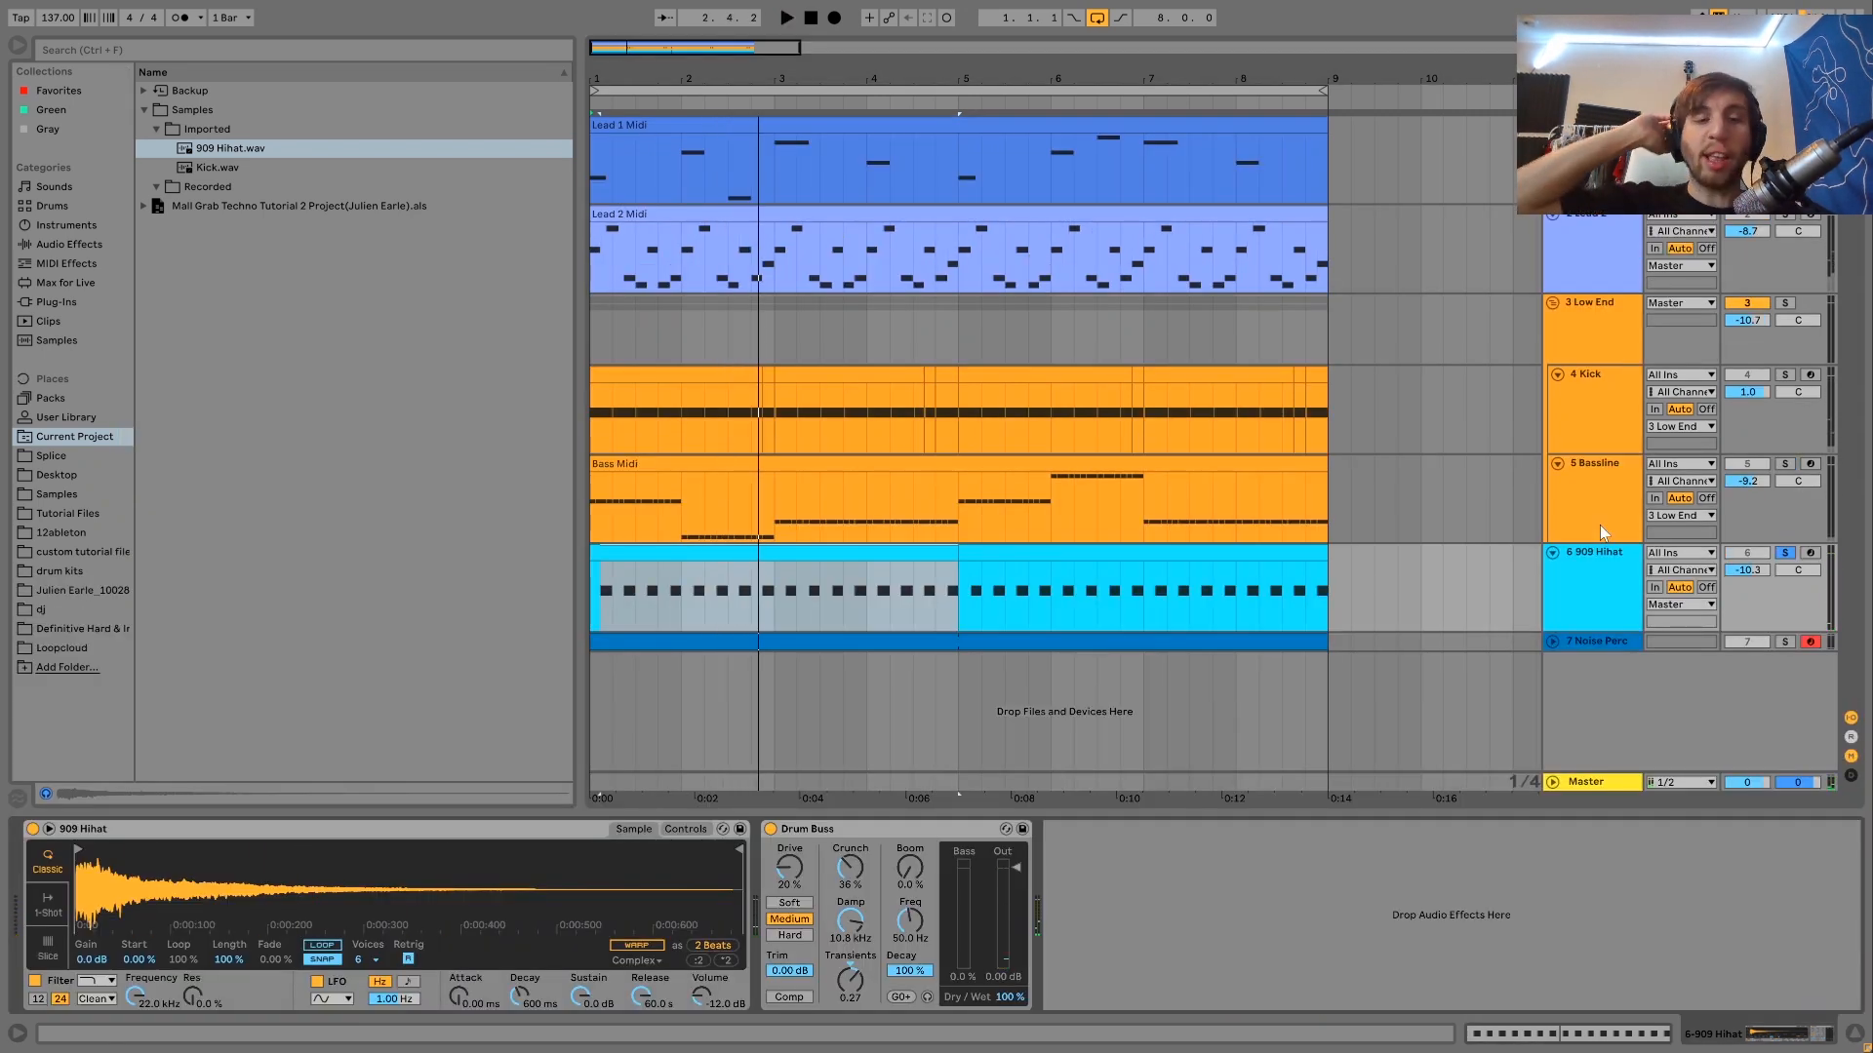
# - Play the soloed hi-hat with its Drum Buss bypassed and switched back on to compare the sound
pyautogui.click(770, 831)
pyautogui.press('space')
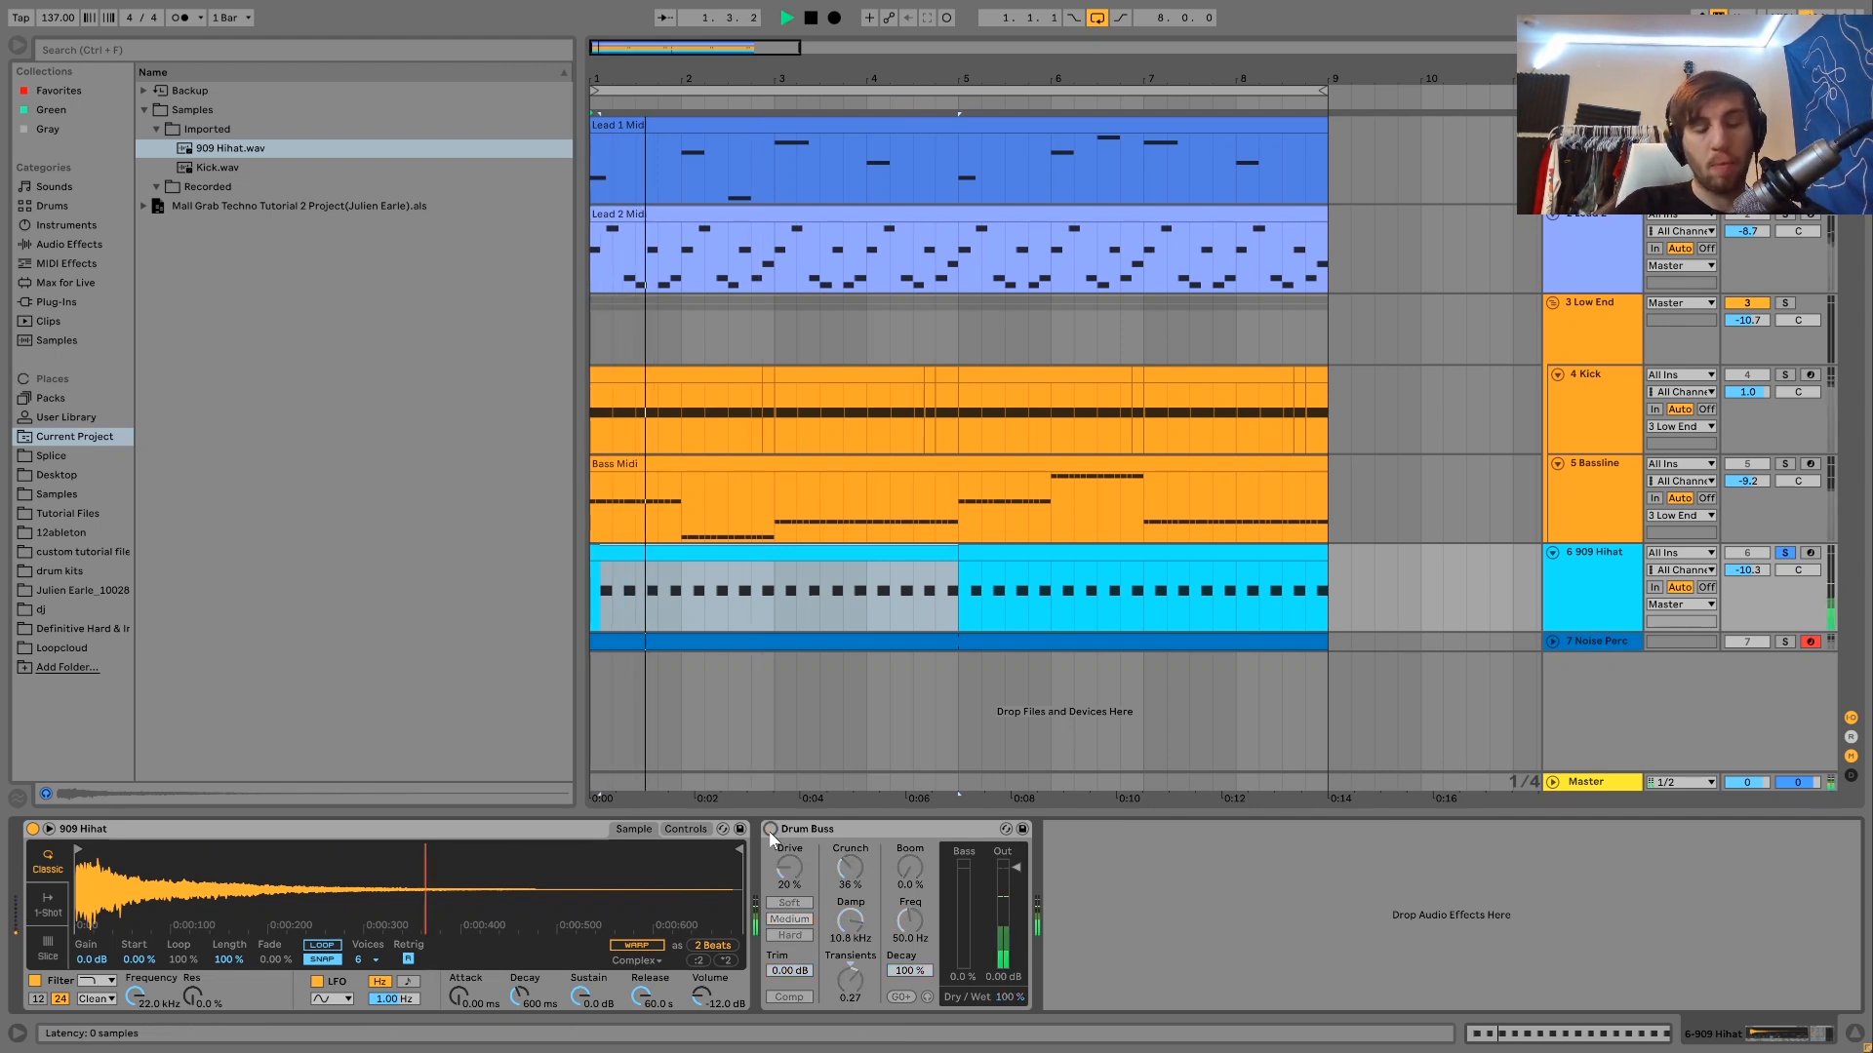
pyautogui.click(770, 829)
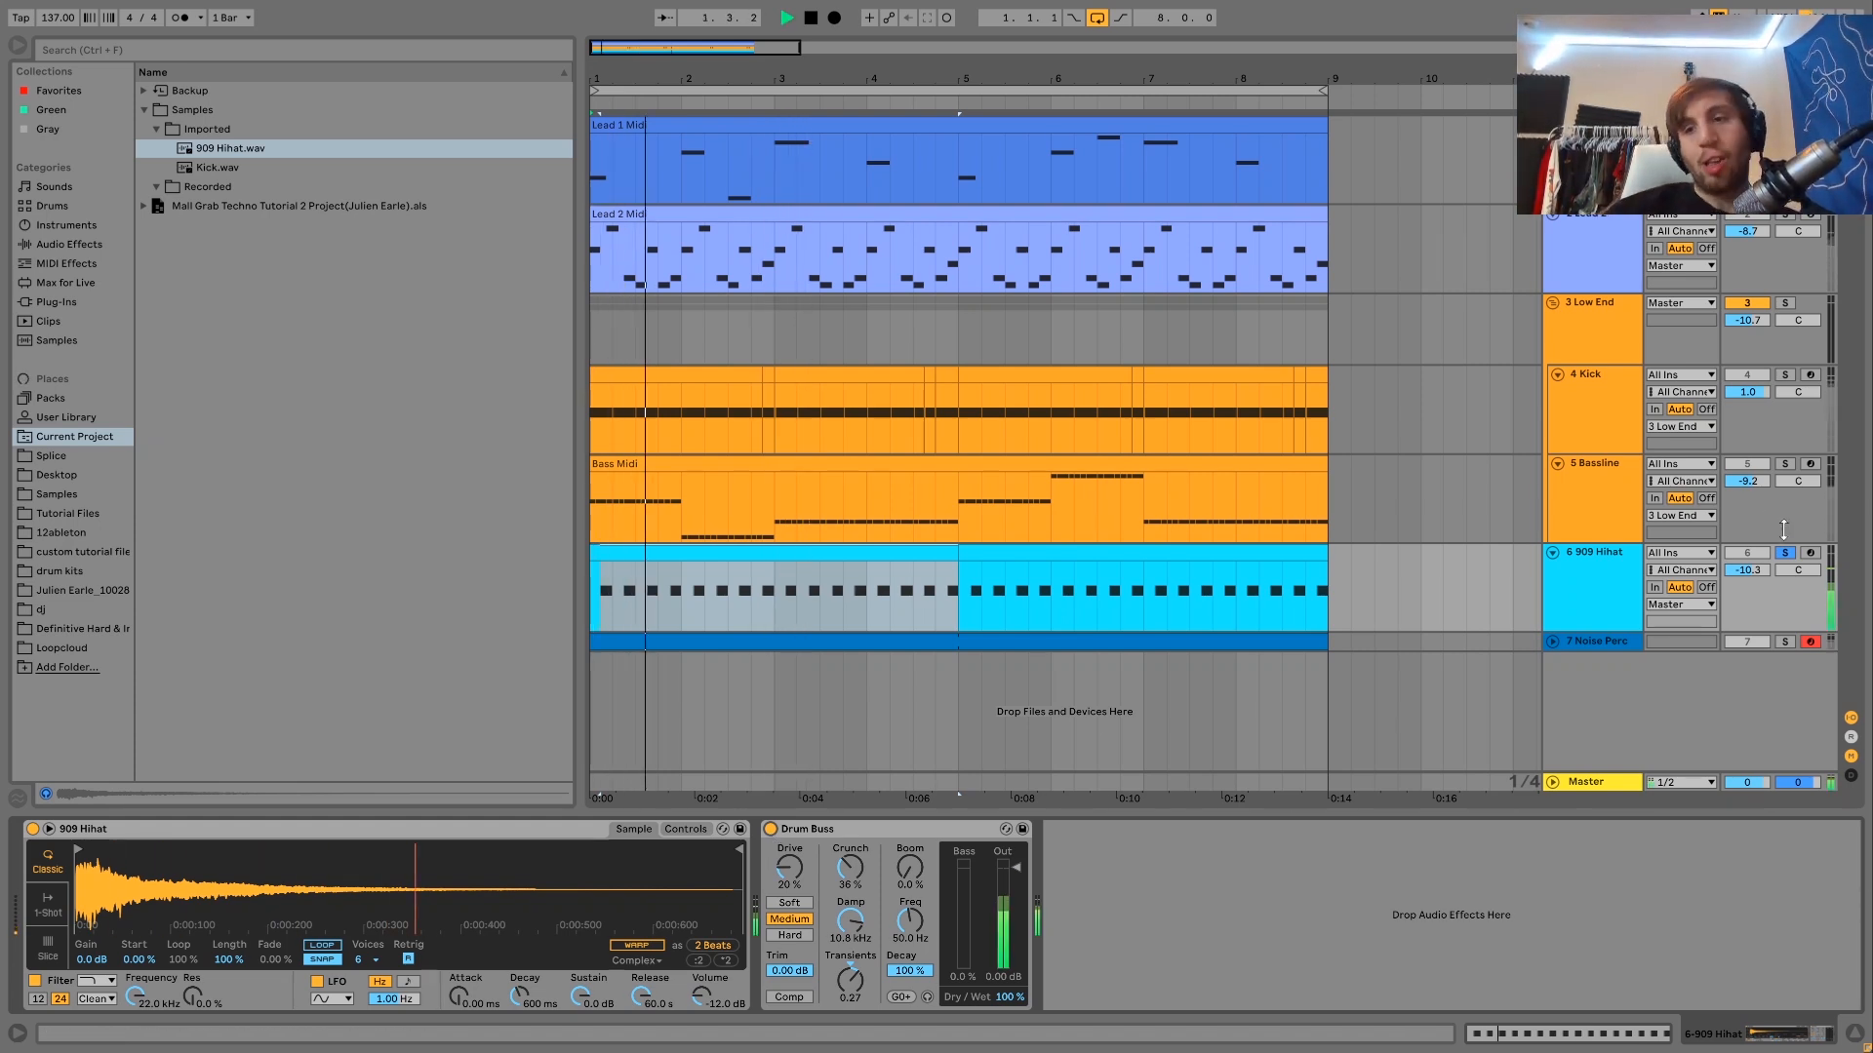
# - Toggle the 909 Hihat's solo off and on to compare it with the full mix
pyautogui.click(1785, 553)
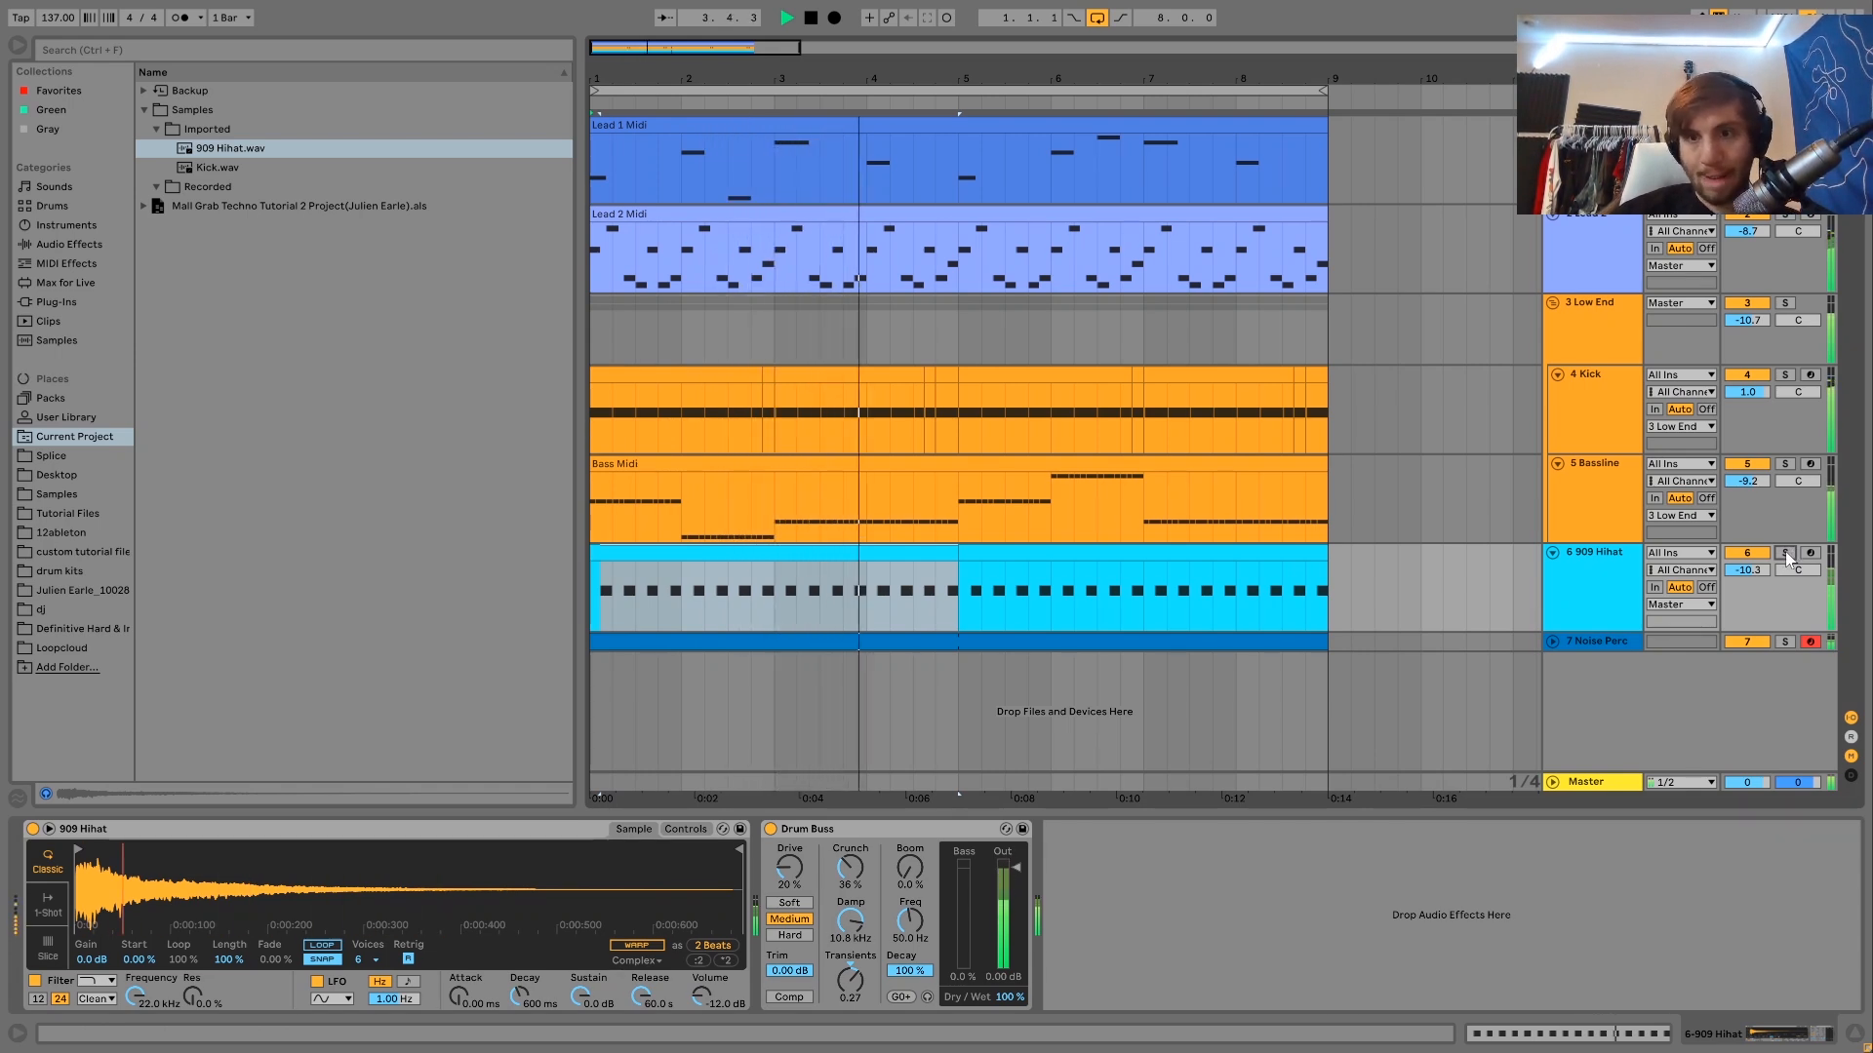
pyautogui.click(1785, 553)
pyautogui.click(1596, 598)
pyautogui.press('space')
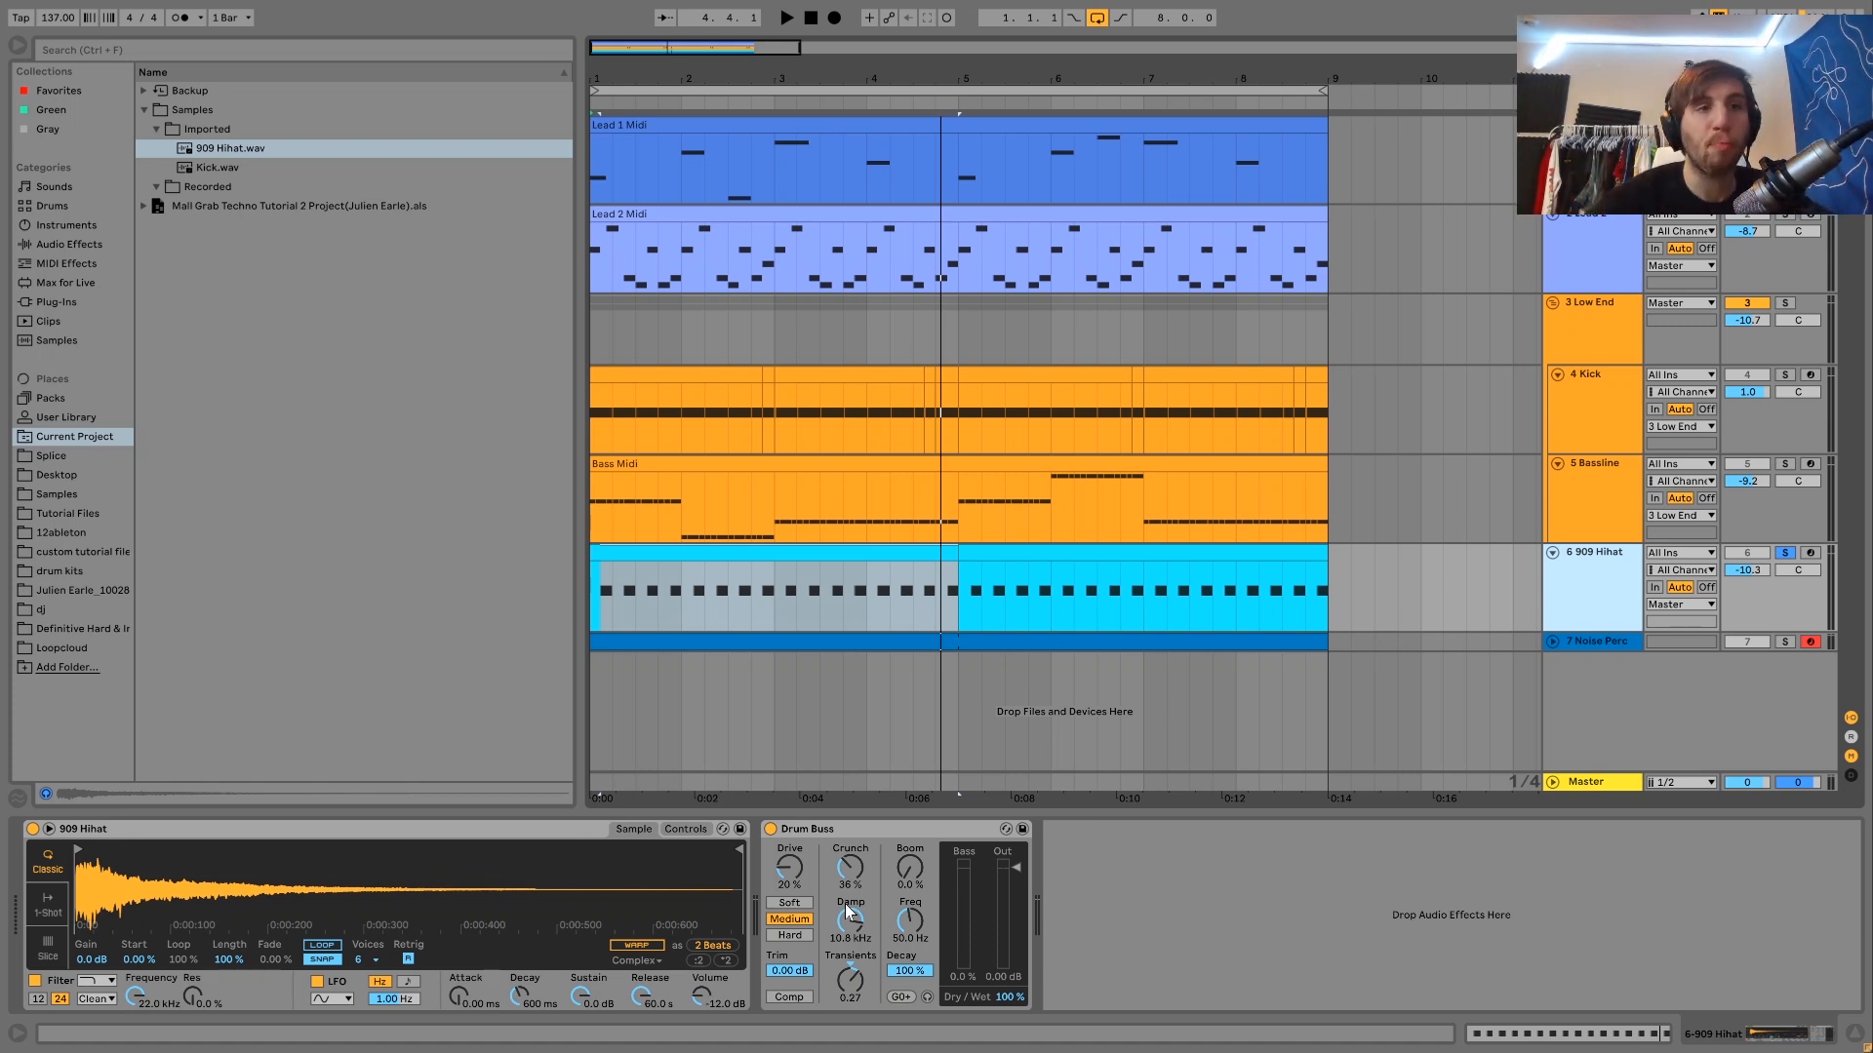
# - Select 909 Hihat.wav among the project's imported samples and replay the soloed hi-hat pattern
pyautogui.click(200, 151)
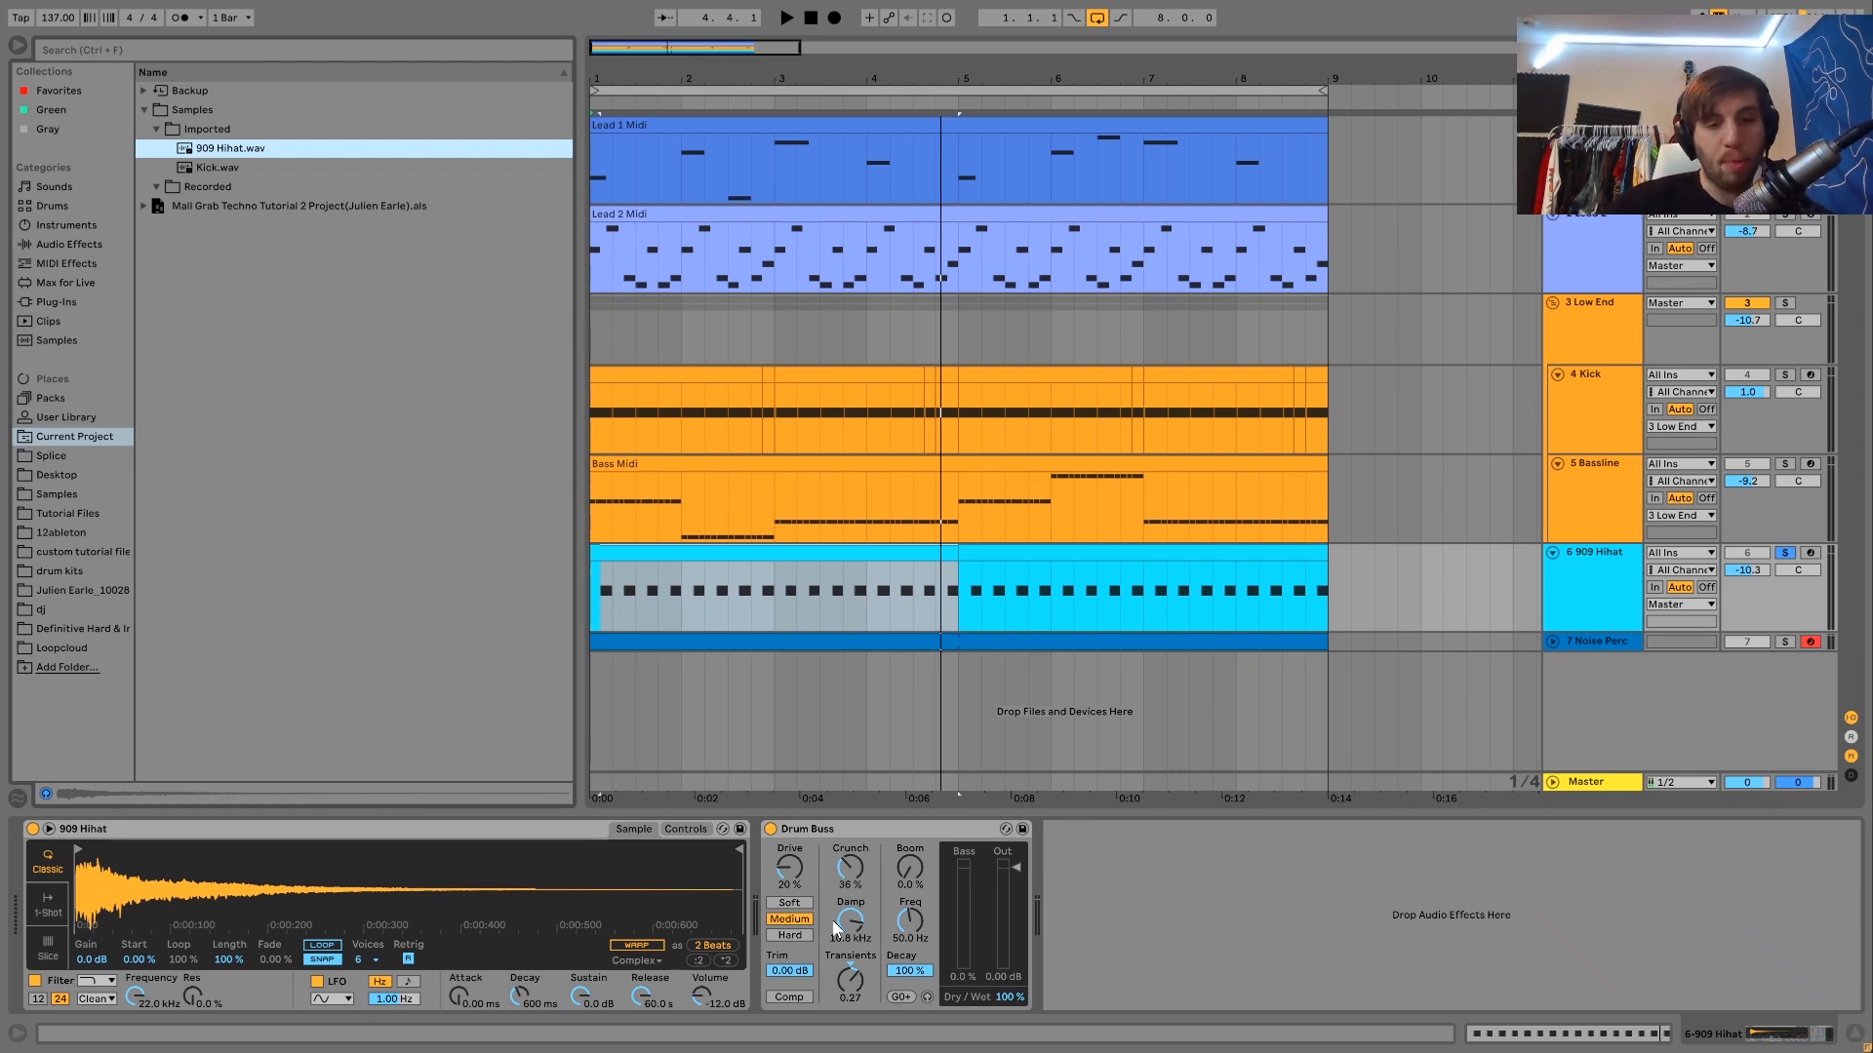
pyautogui.press('space')
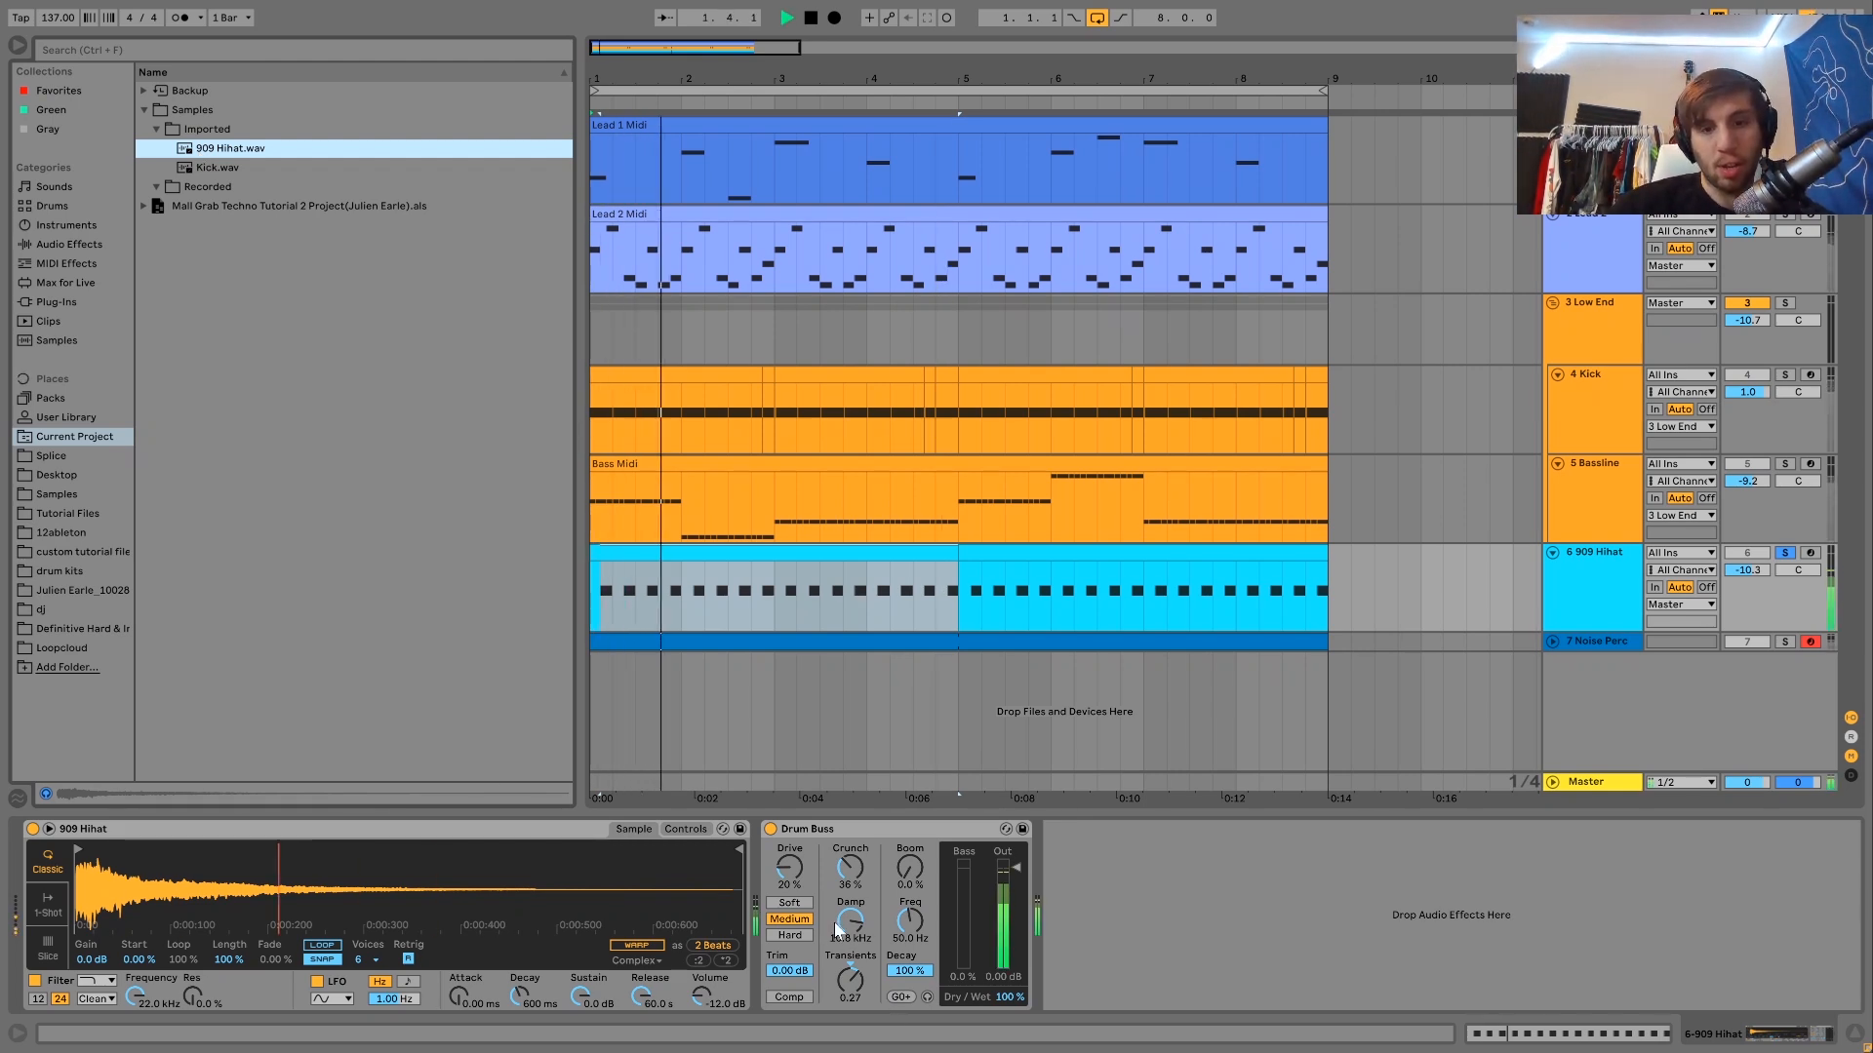
pyautogui.press('space')
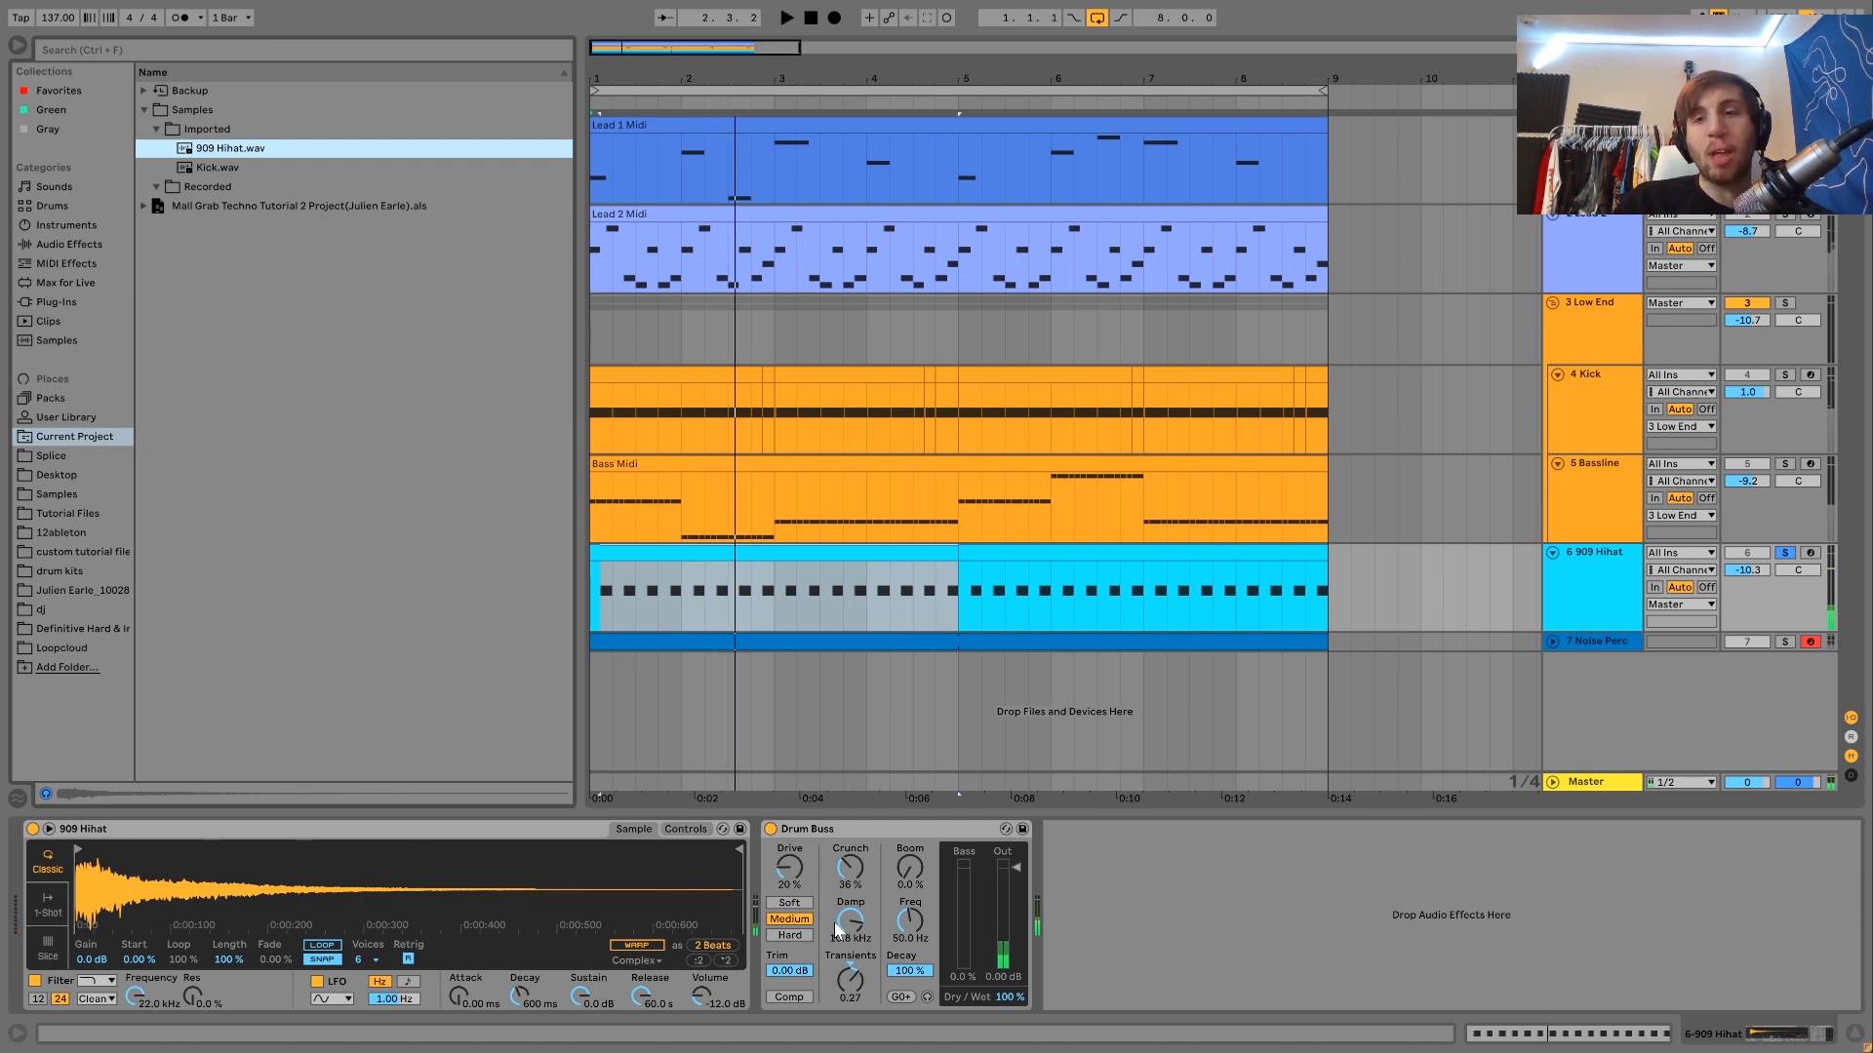
pyautogui.press('space')
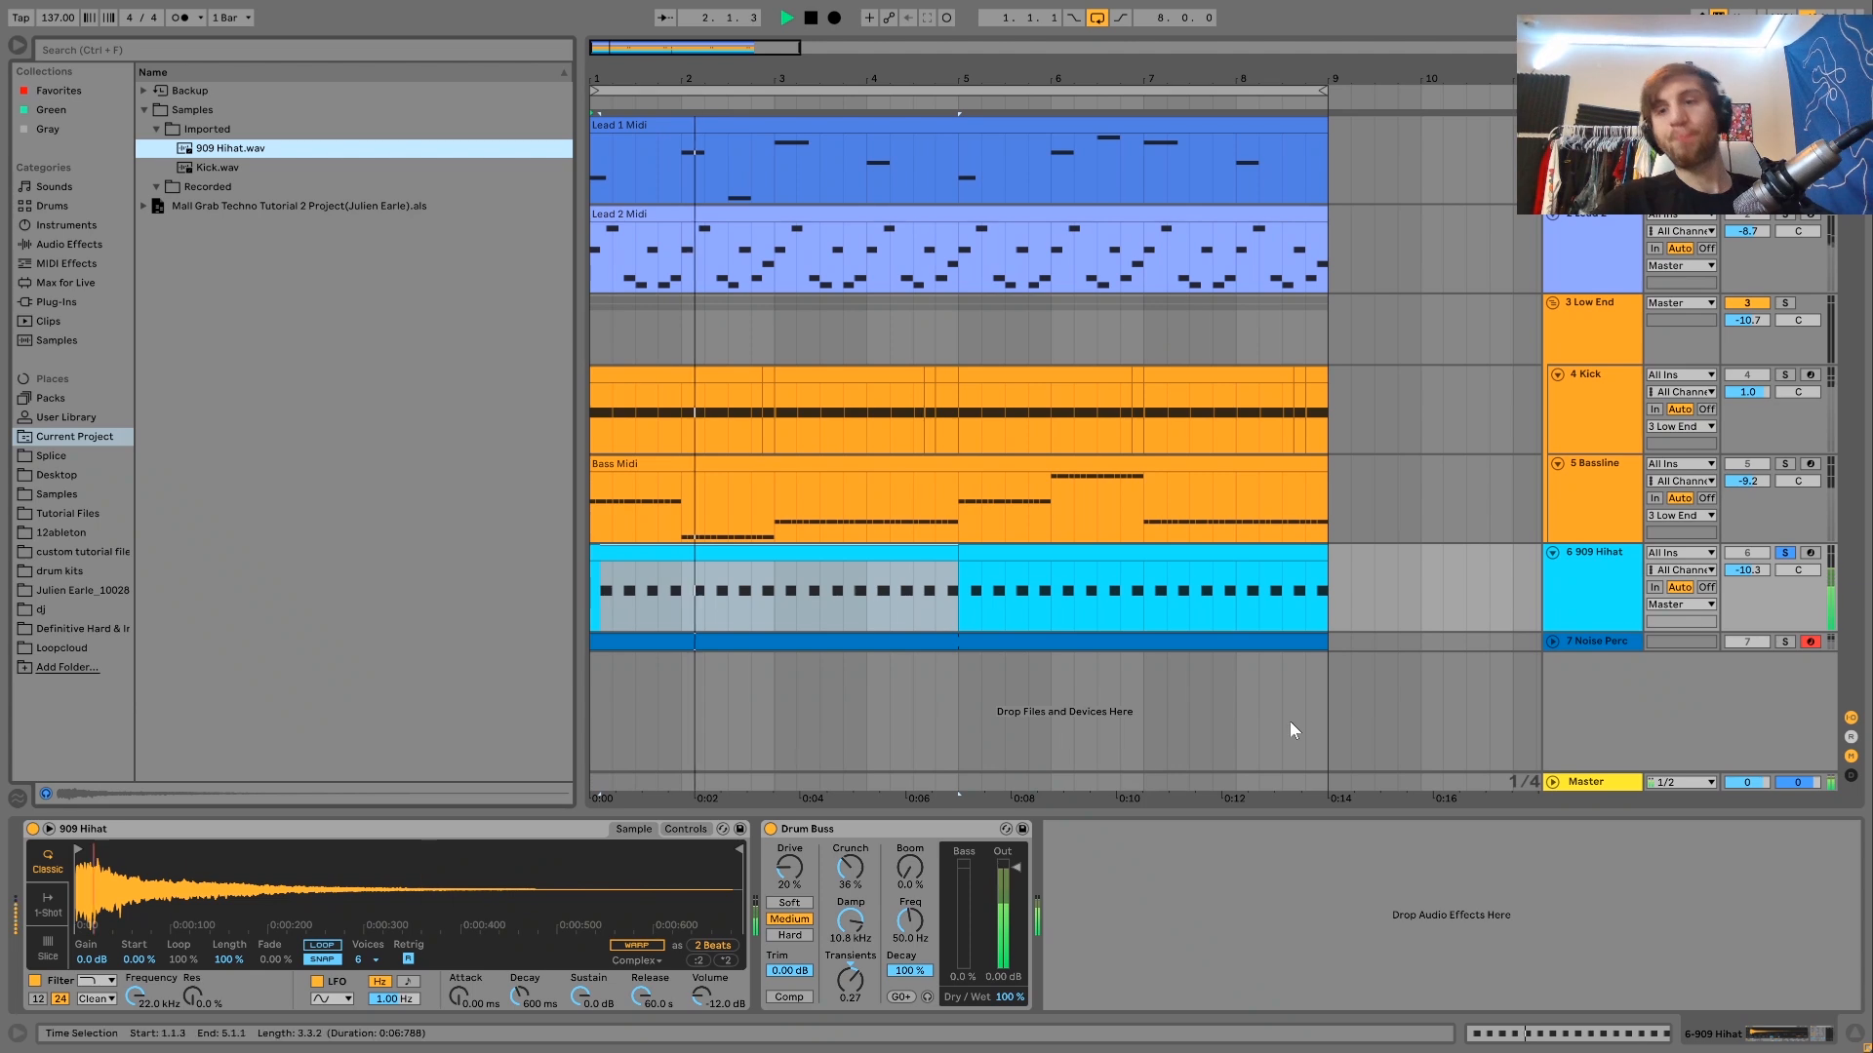
# - Solo and unfold the Noise Perc track and delete its Echo effect while checking the playback
pyautogui.click(1786, 642)
pyautogui.press('space')
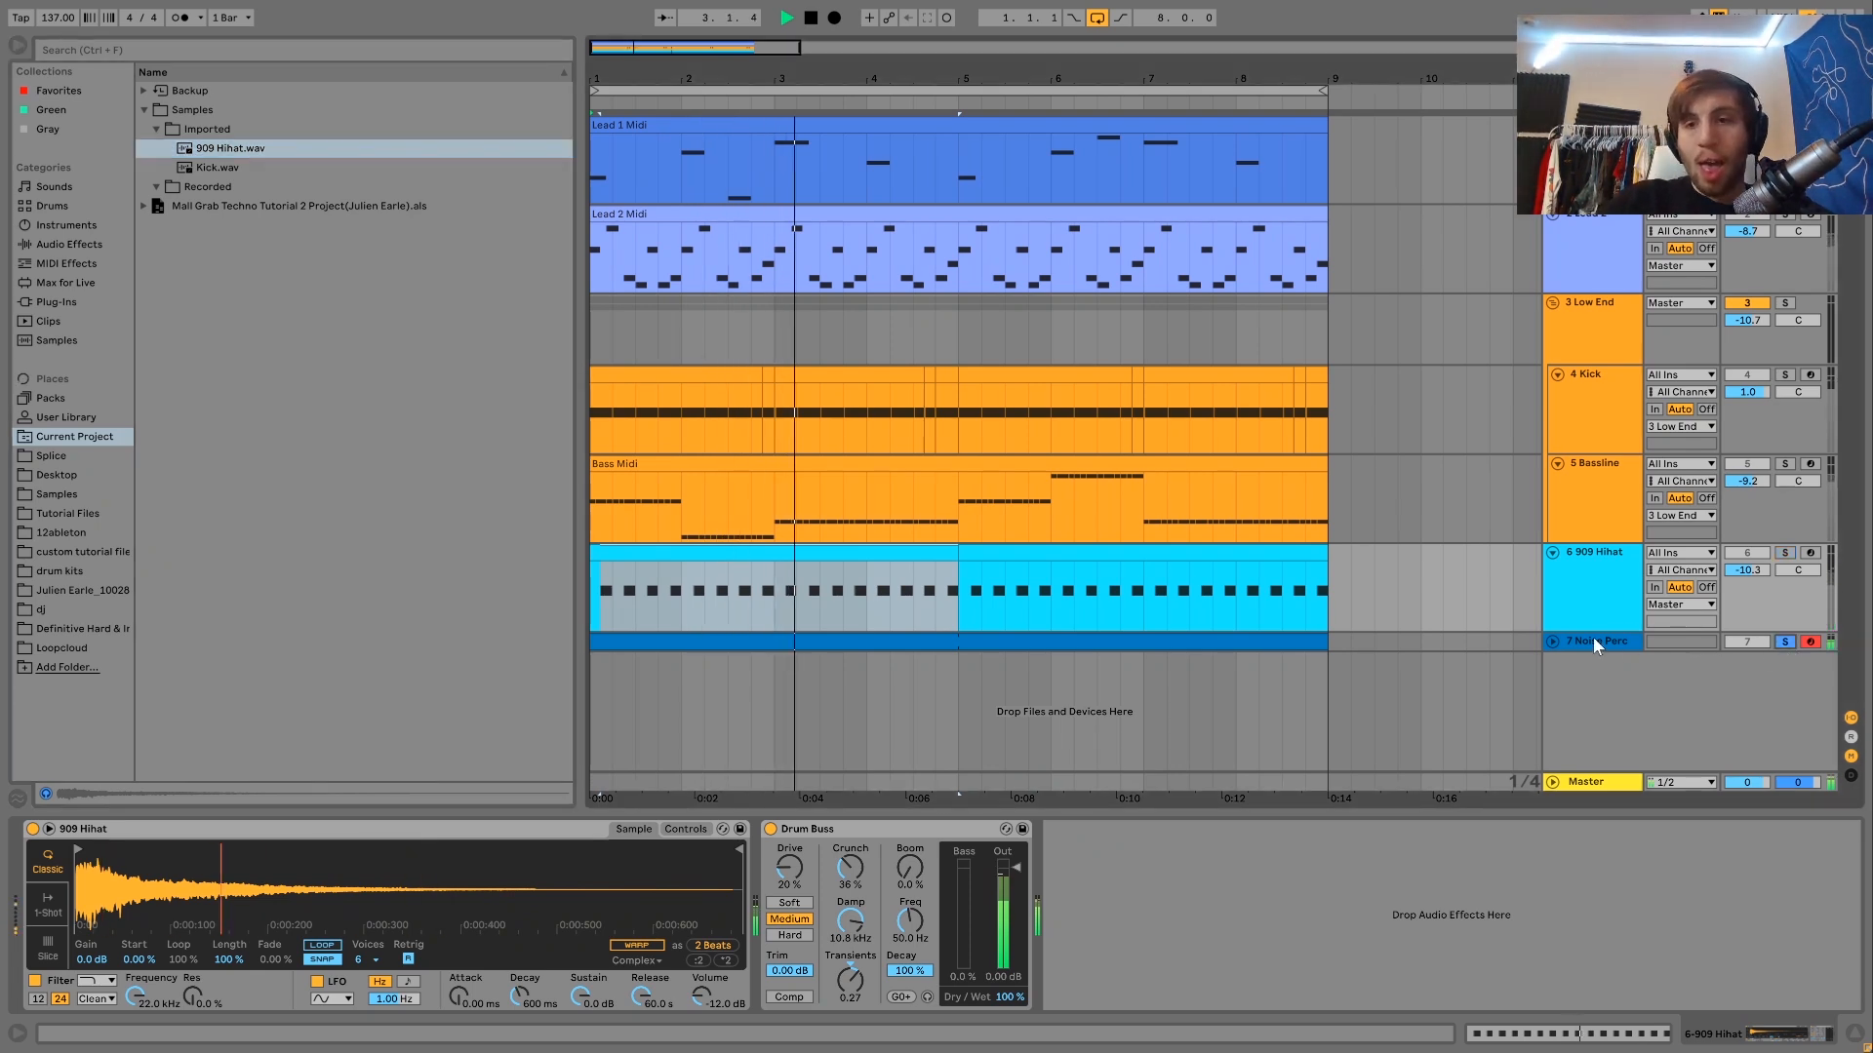
pyautogui.click(1594, 641)
pyautogui.click(1138, 828)
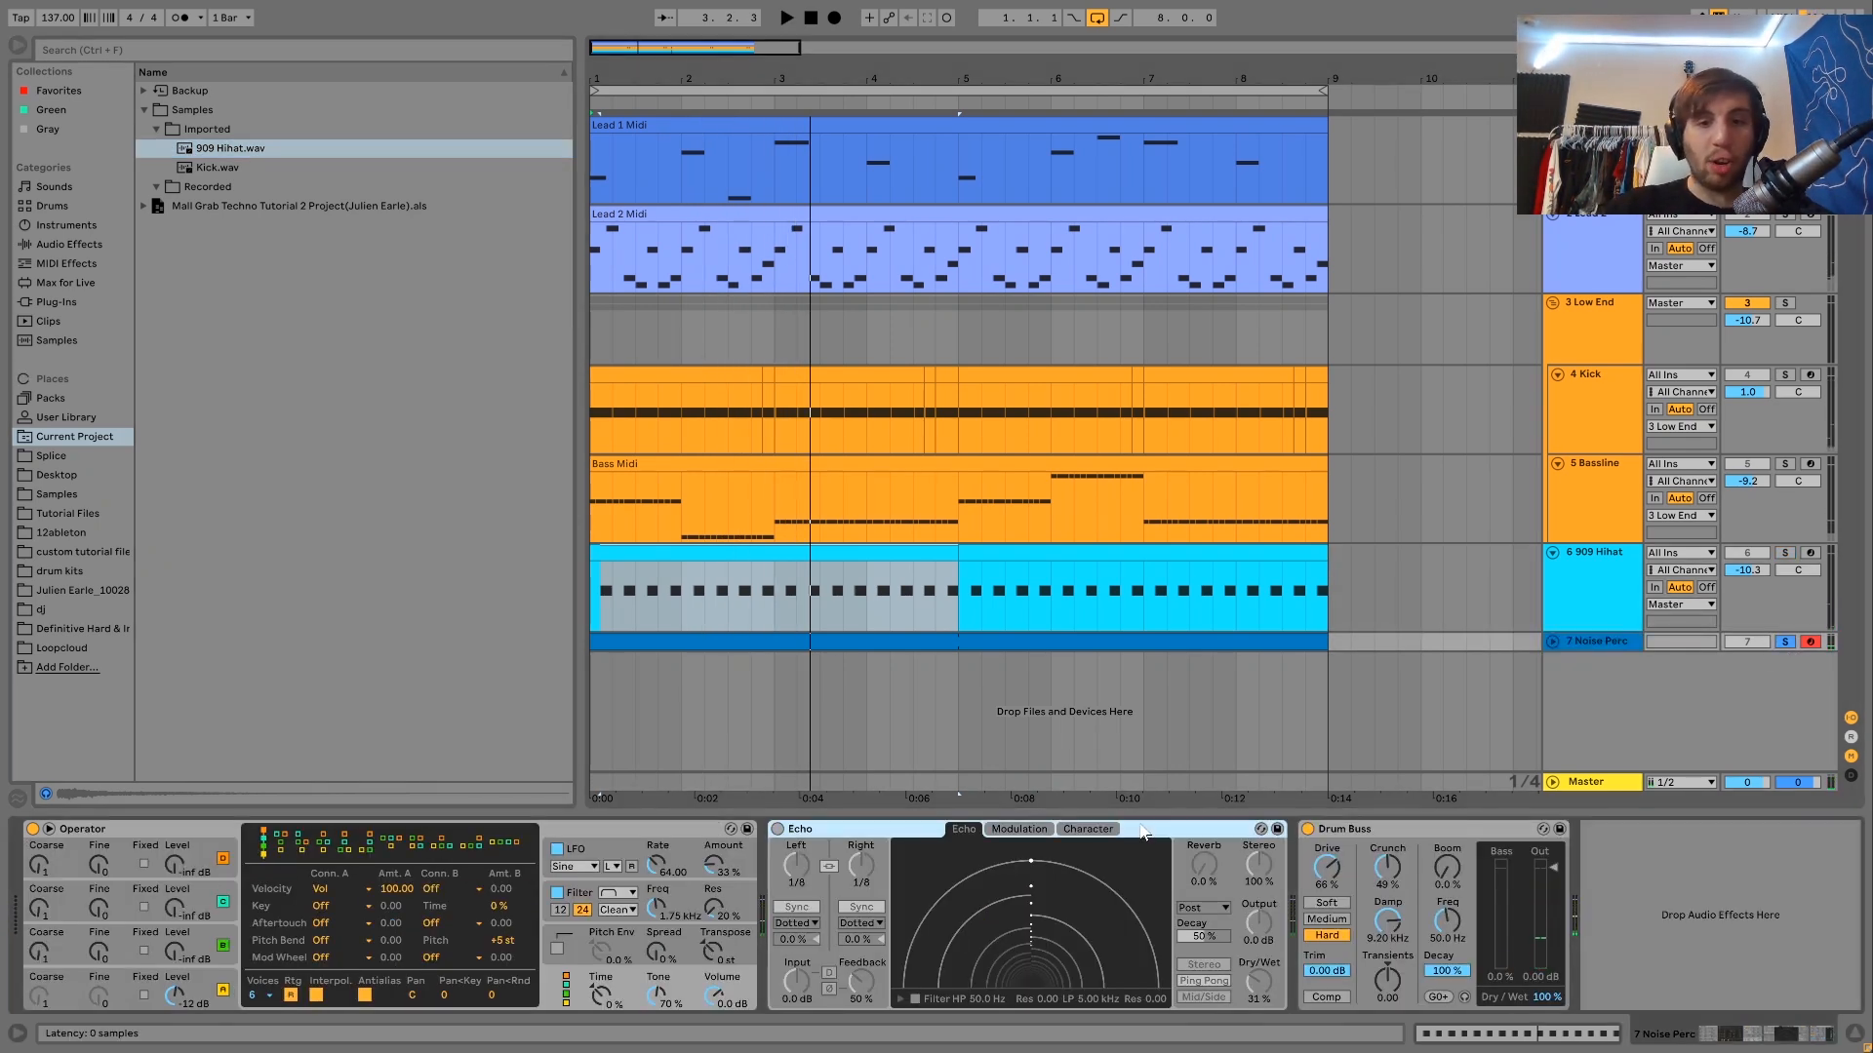
pyautogui.press('Delete')
pyautogui.press('space')
pyautogui.click(1551, 641)
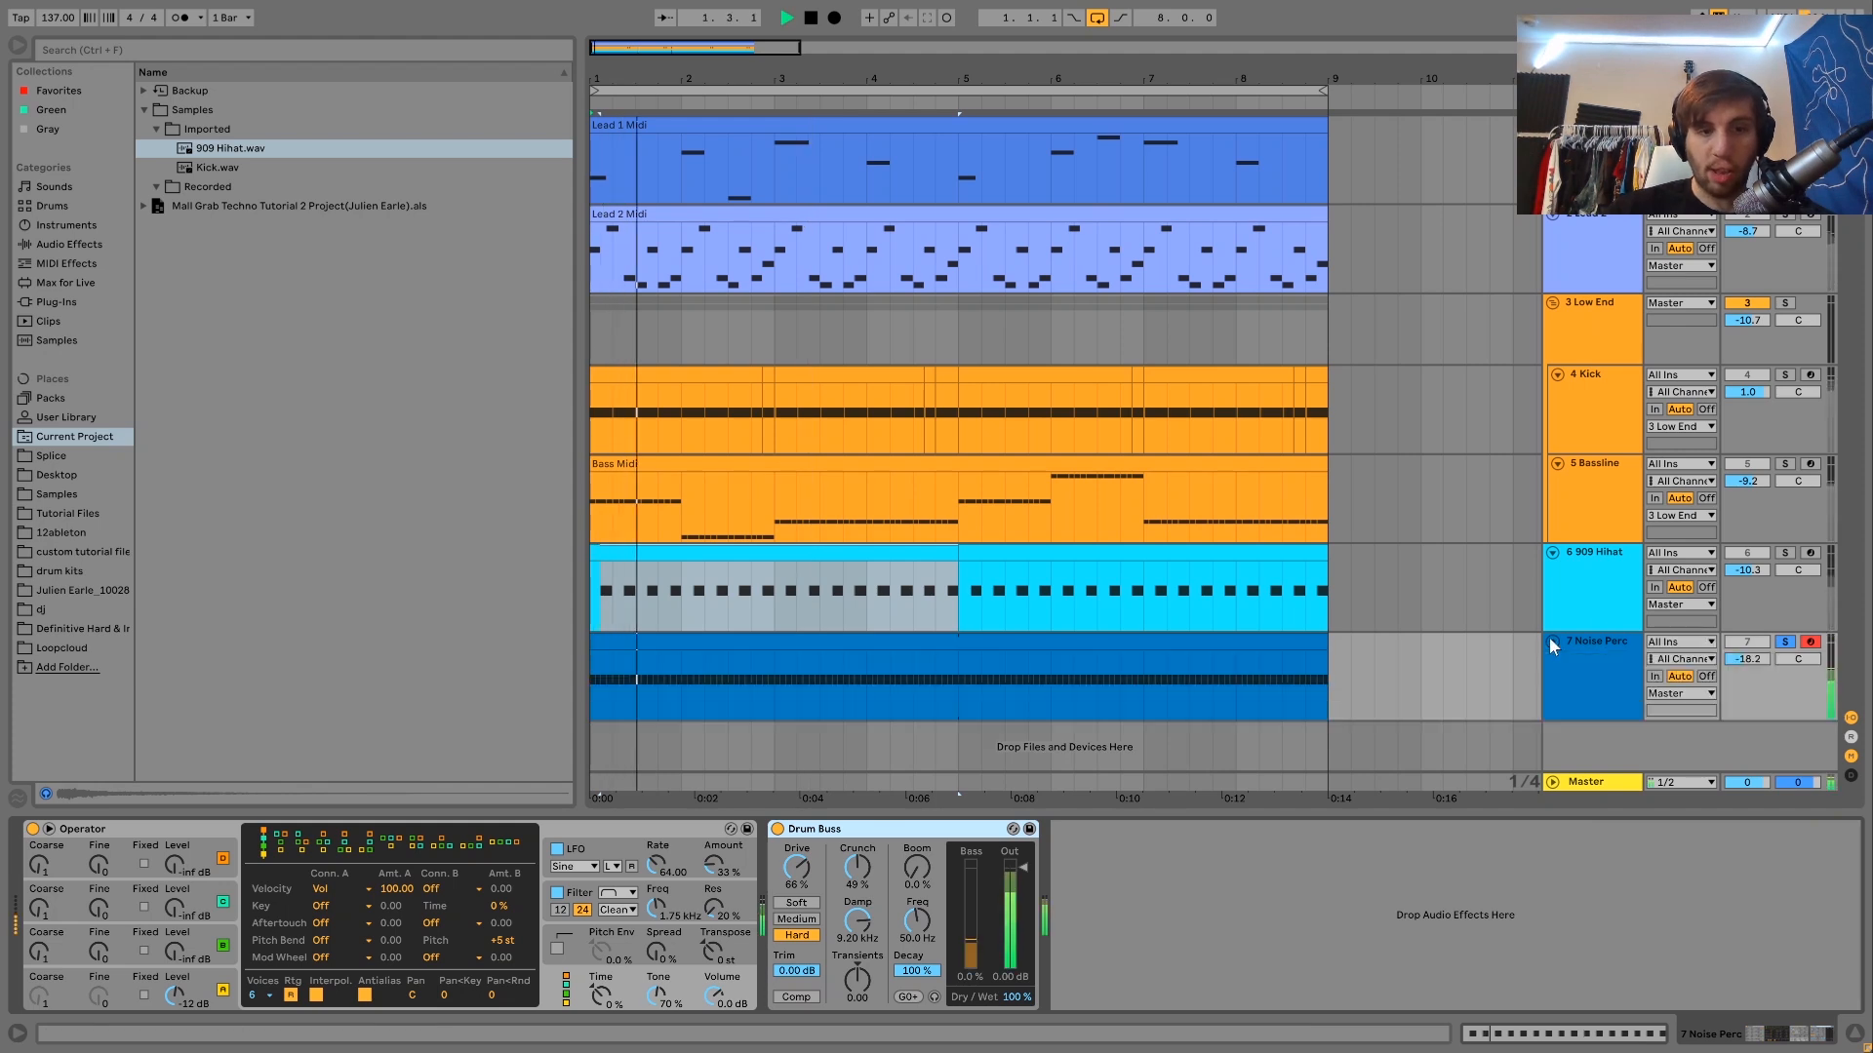
# - Open the Noise Perc clip to examine its notes and velocities during playback, and return to the track's devices
pyautogui.doubleClick(875, 643)
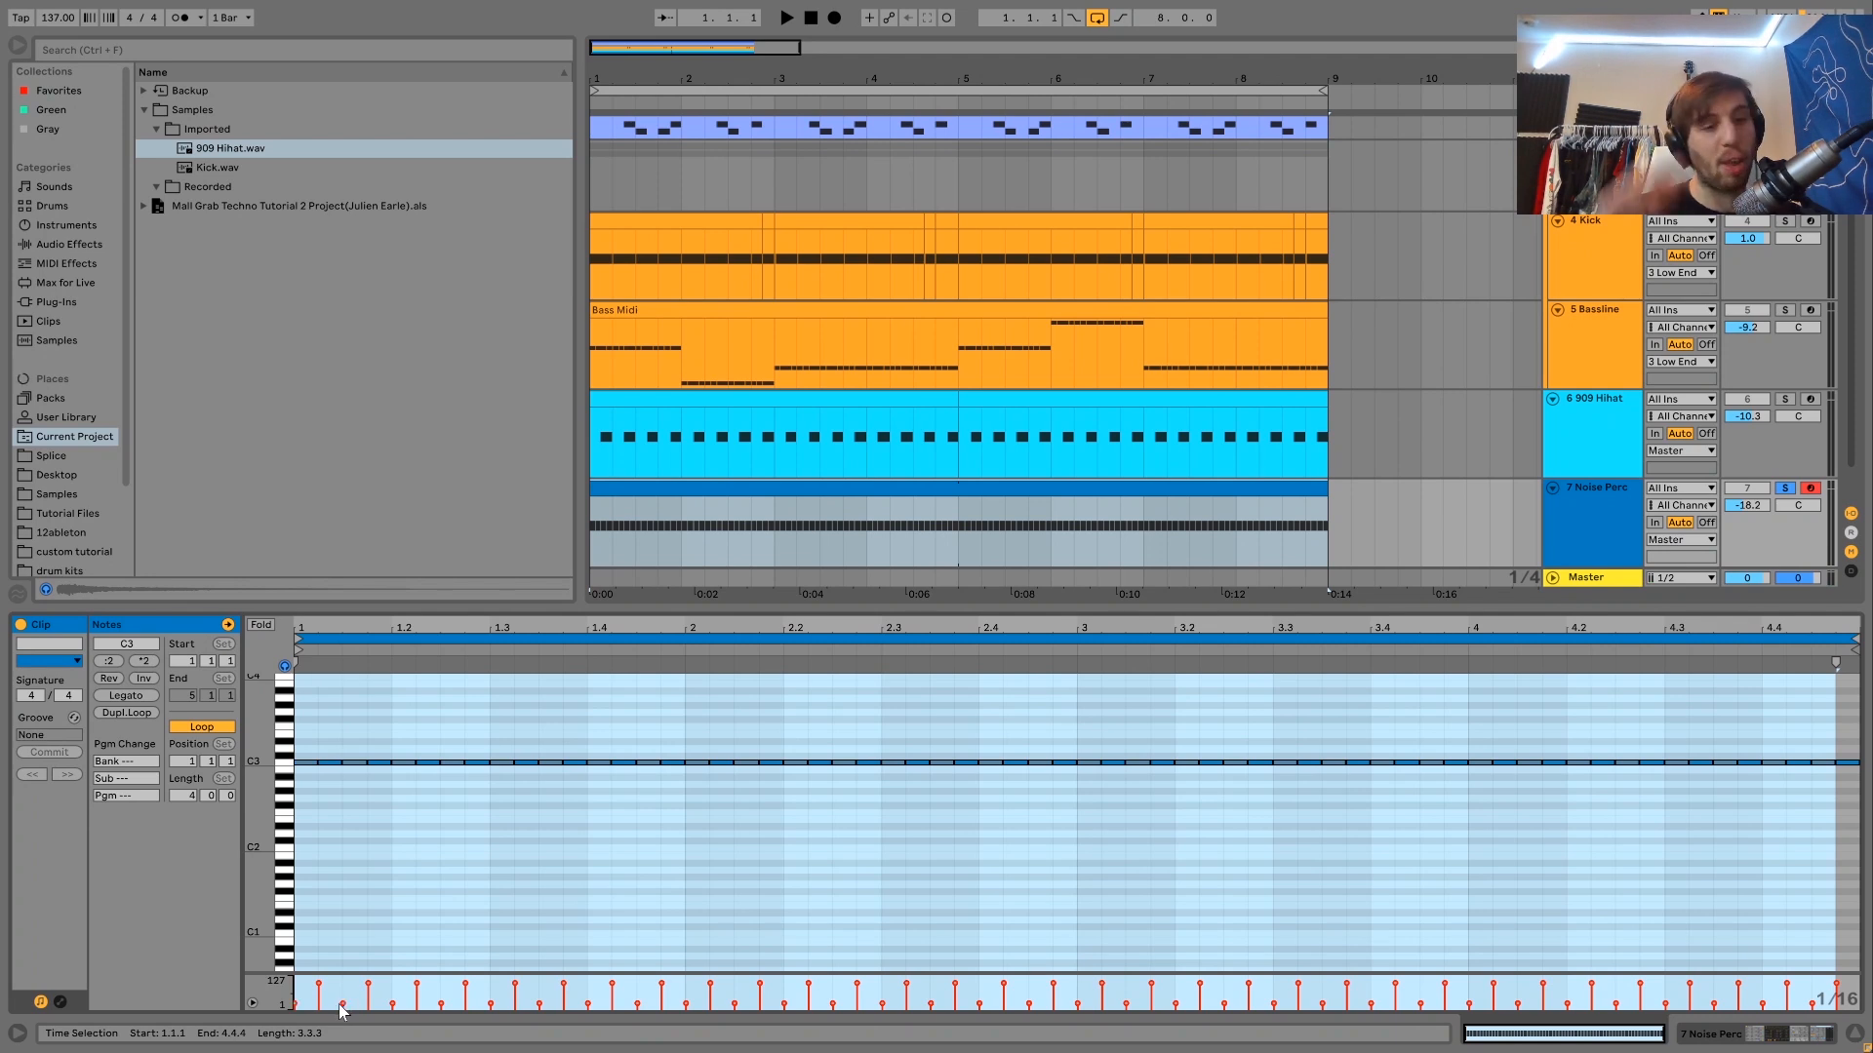
pyautogui.press('space')
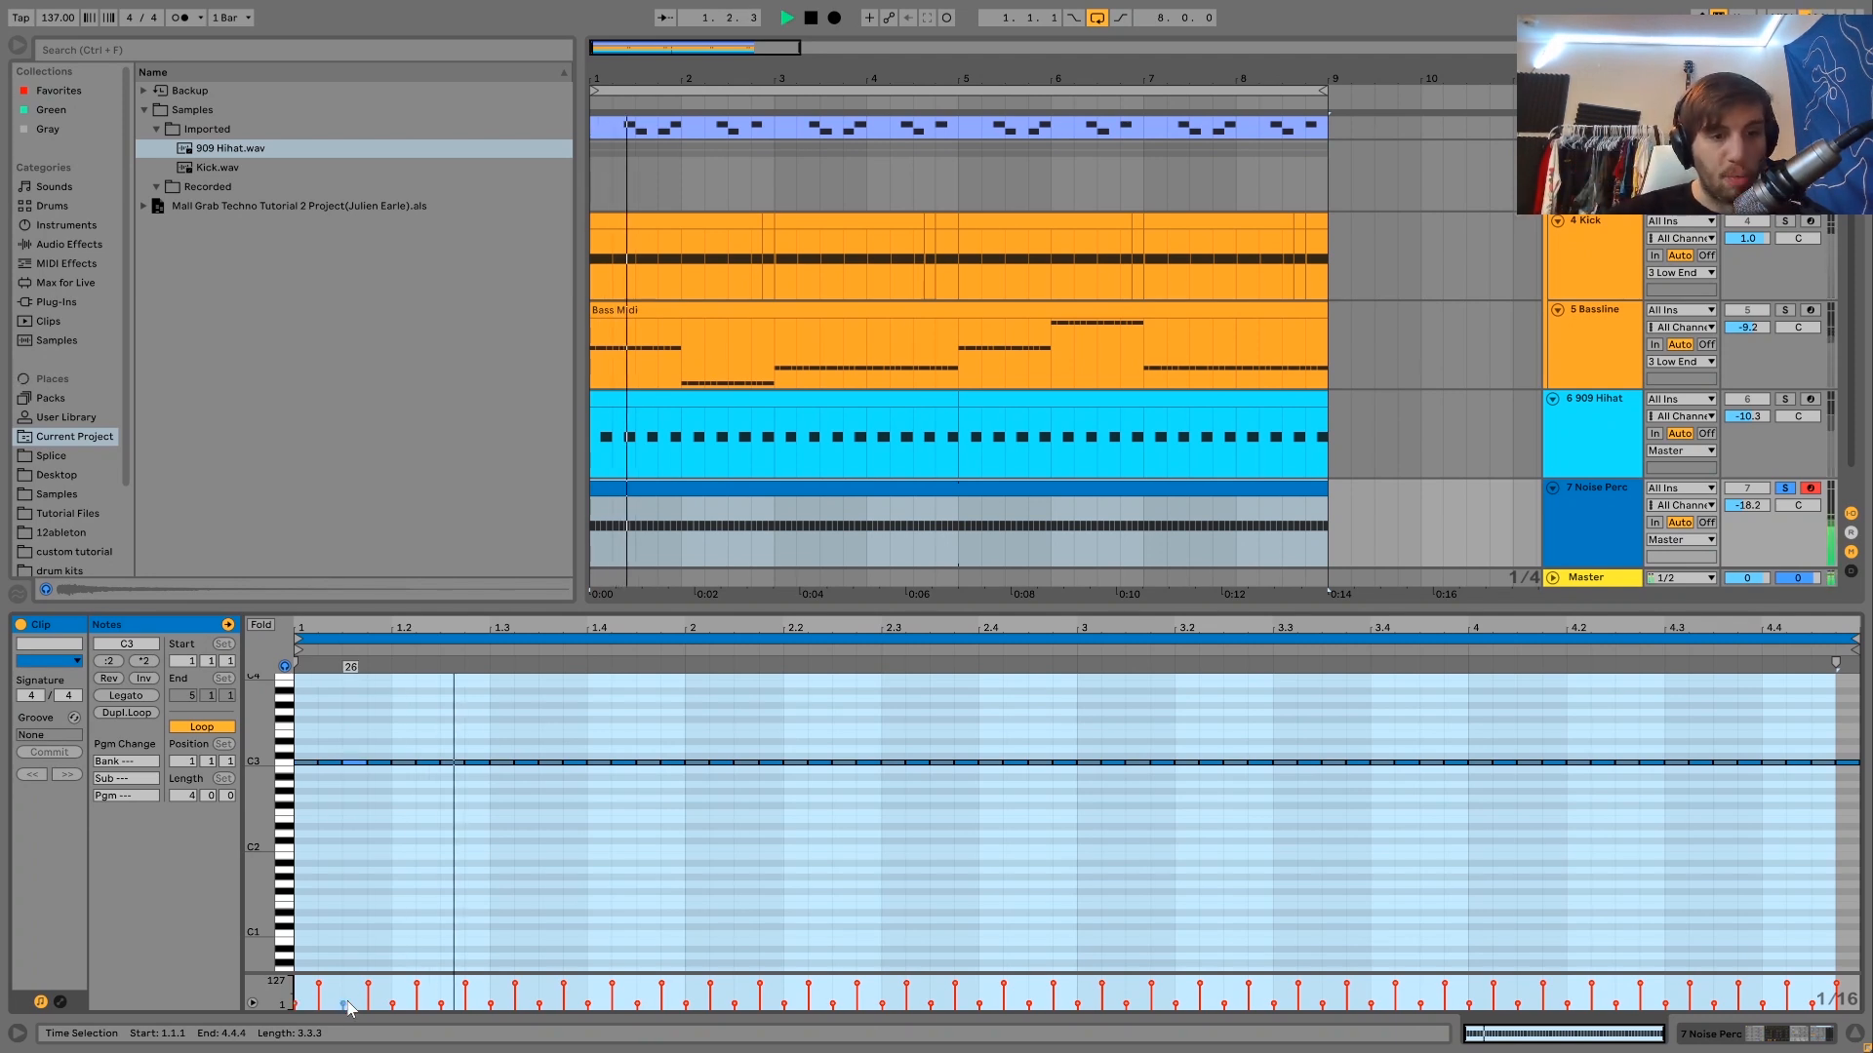
pyautogui.click(1703, 1040)
pyautogui.press('space')
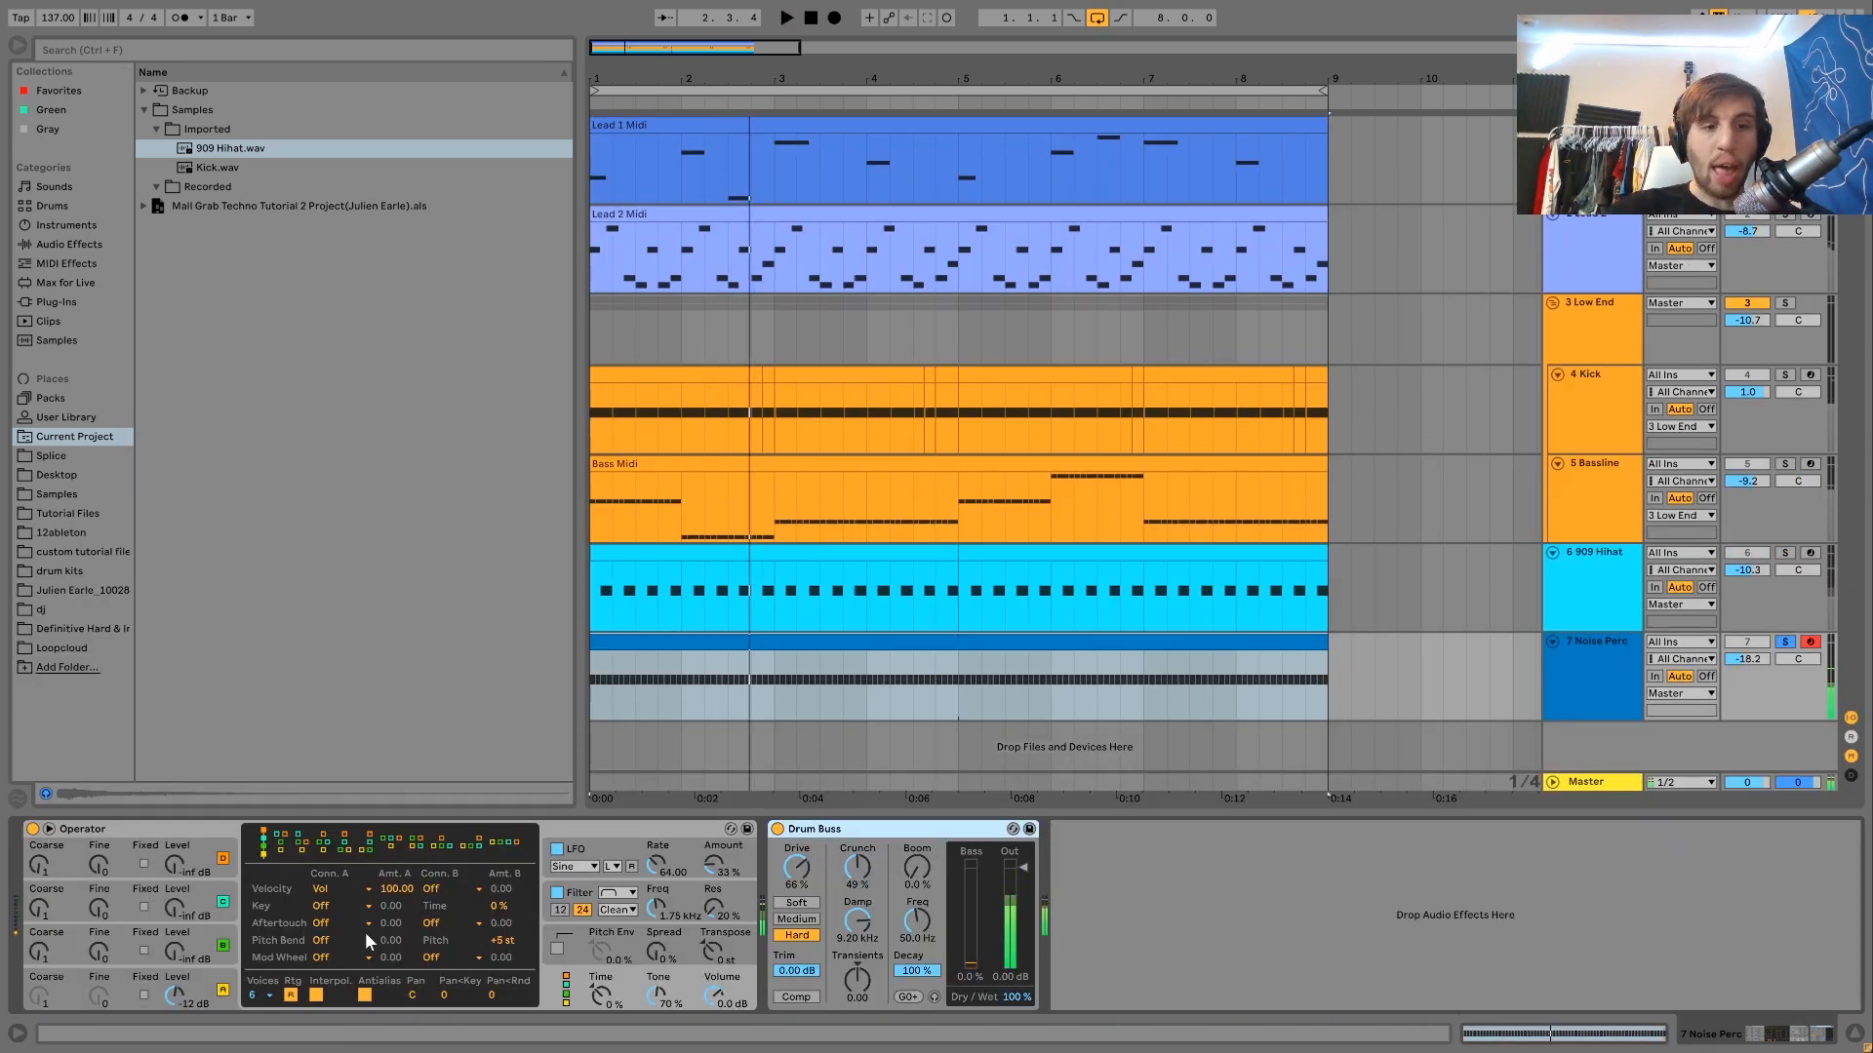
# - Examine Operator's Velocity to Vol modulation and replay Noise Perc, toggling its solo off and on
pyautogui.click(336, 889)
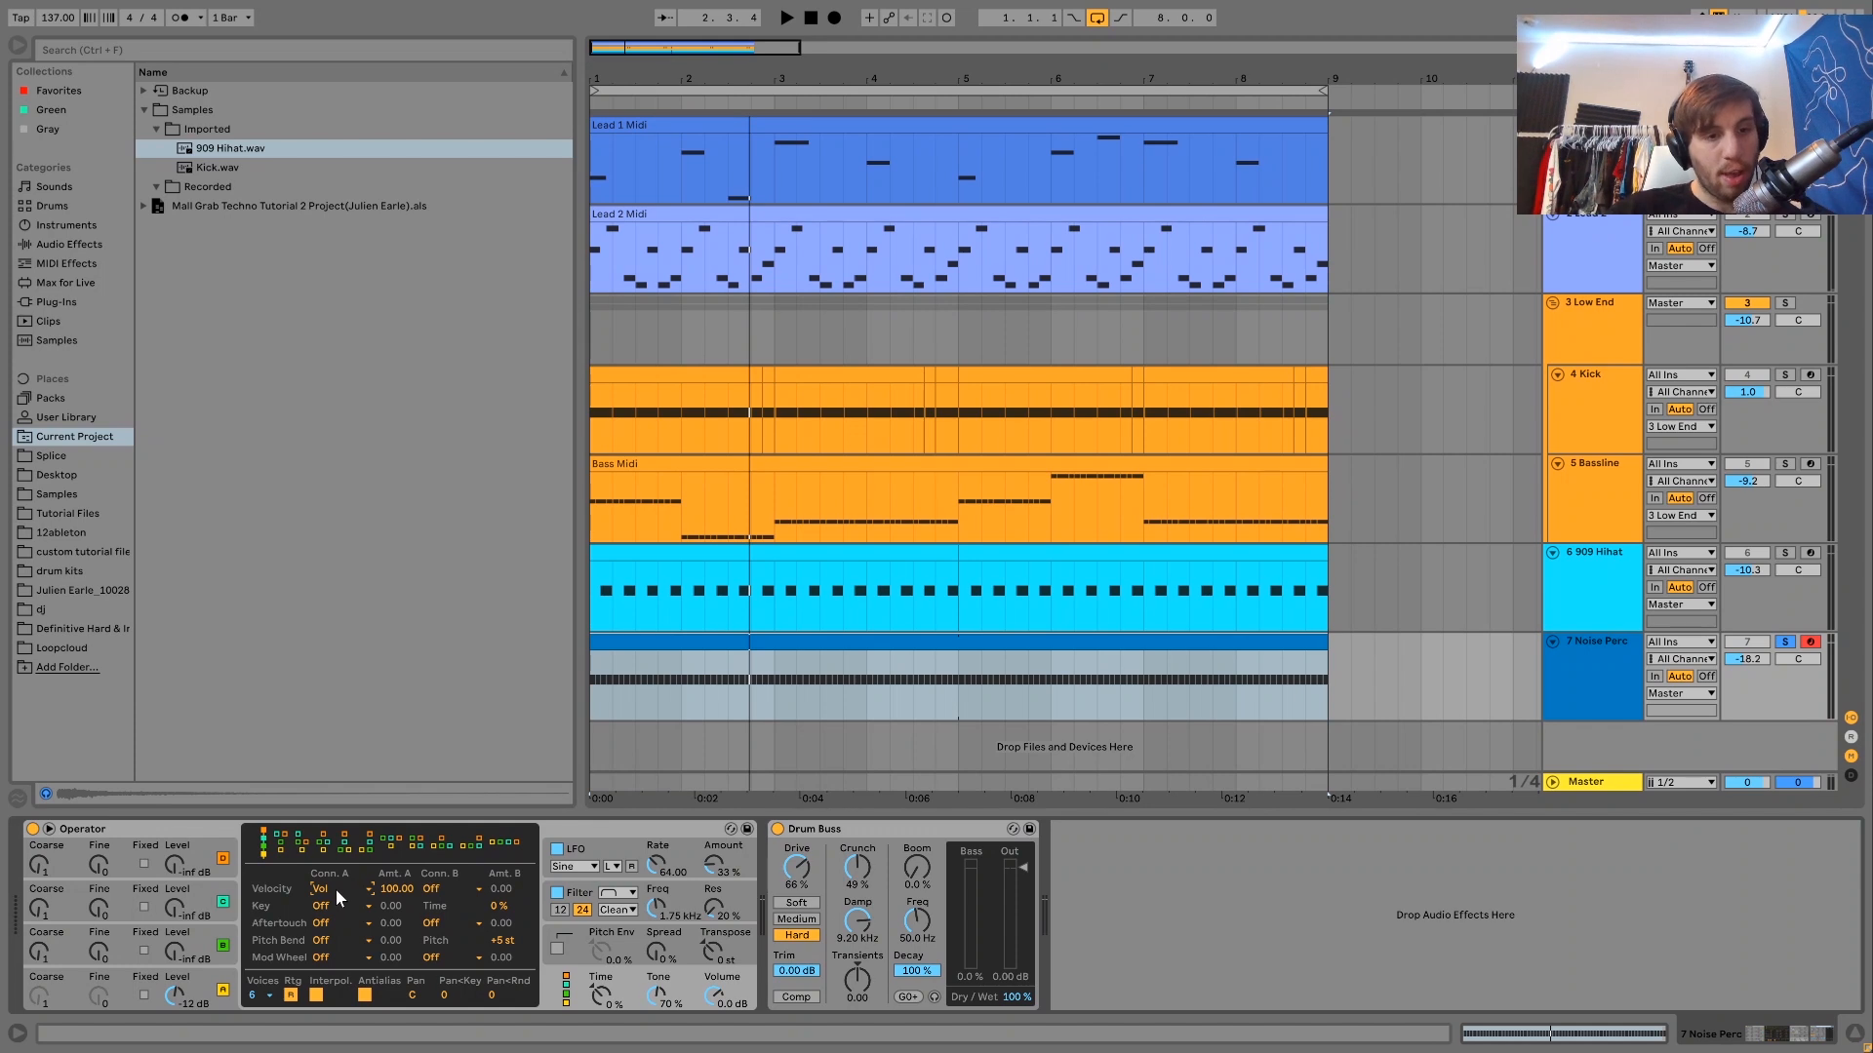
pyautogui.press('space')
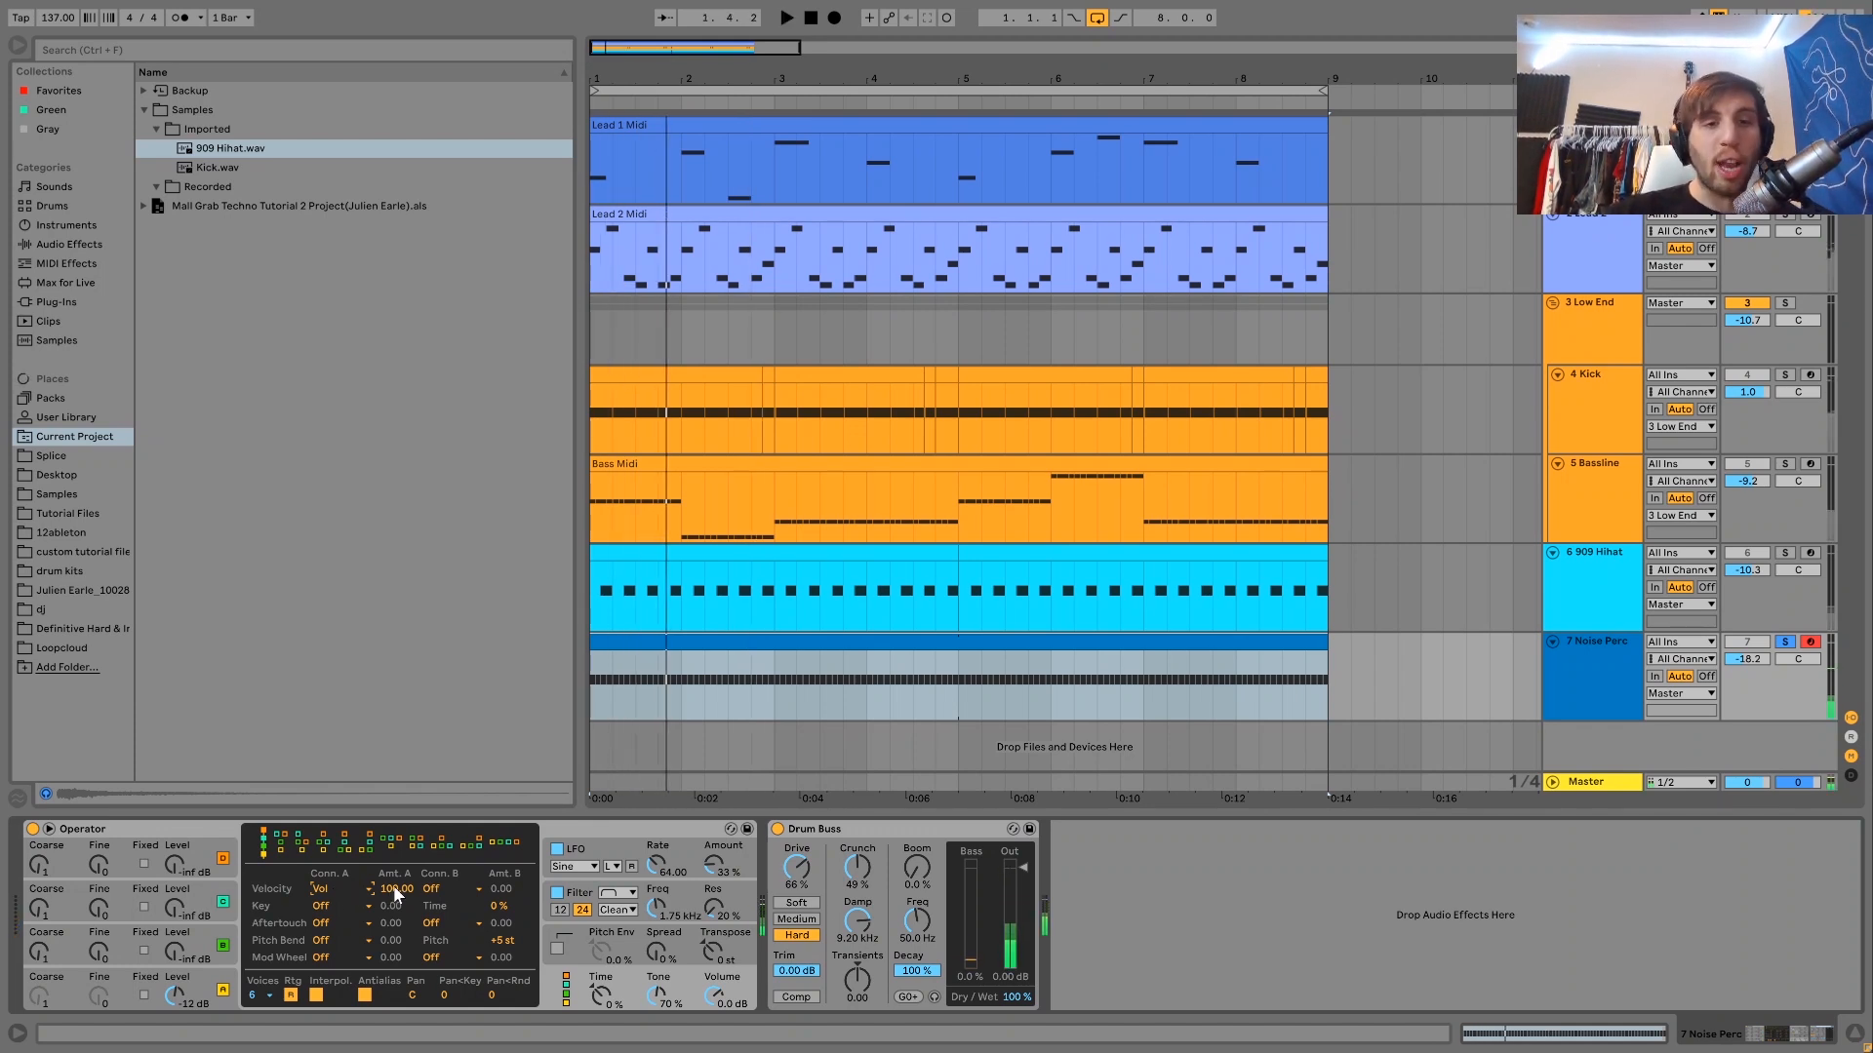
pyautogui.click(1786, 648)
pyautogui.press('space')
pyautogui.click(1787, 647)
pyautogui.press('space')
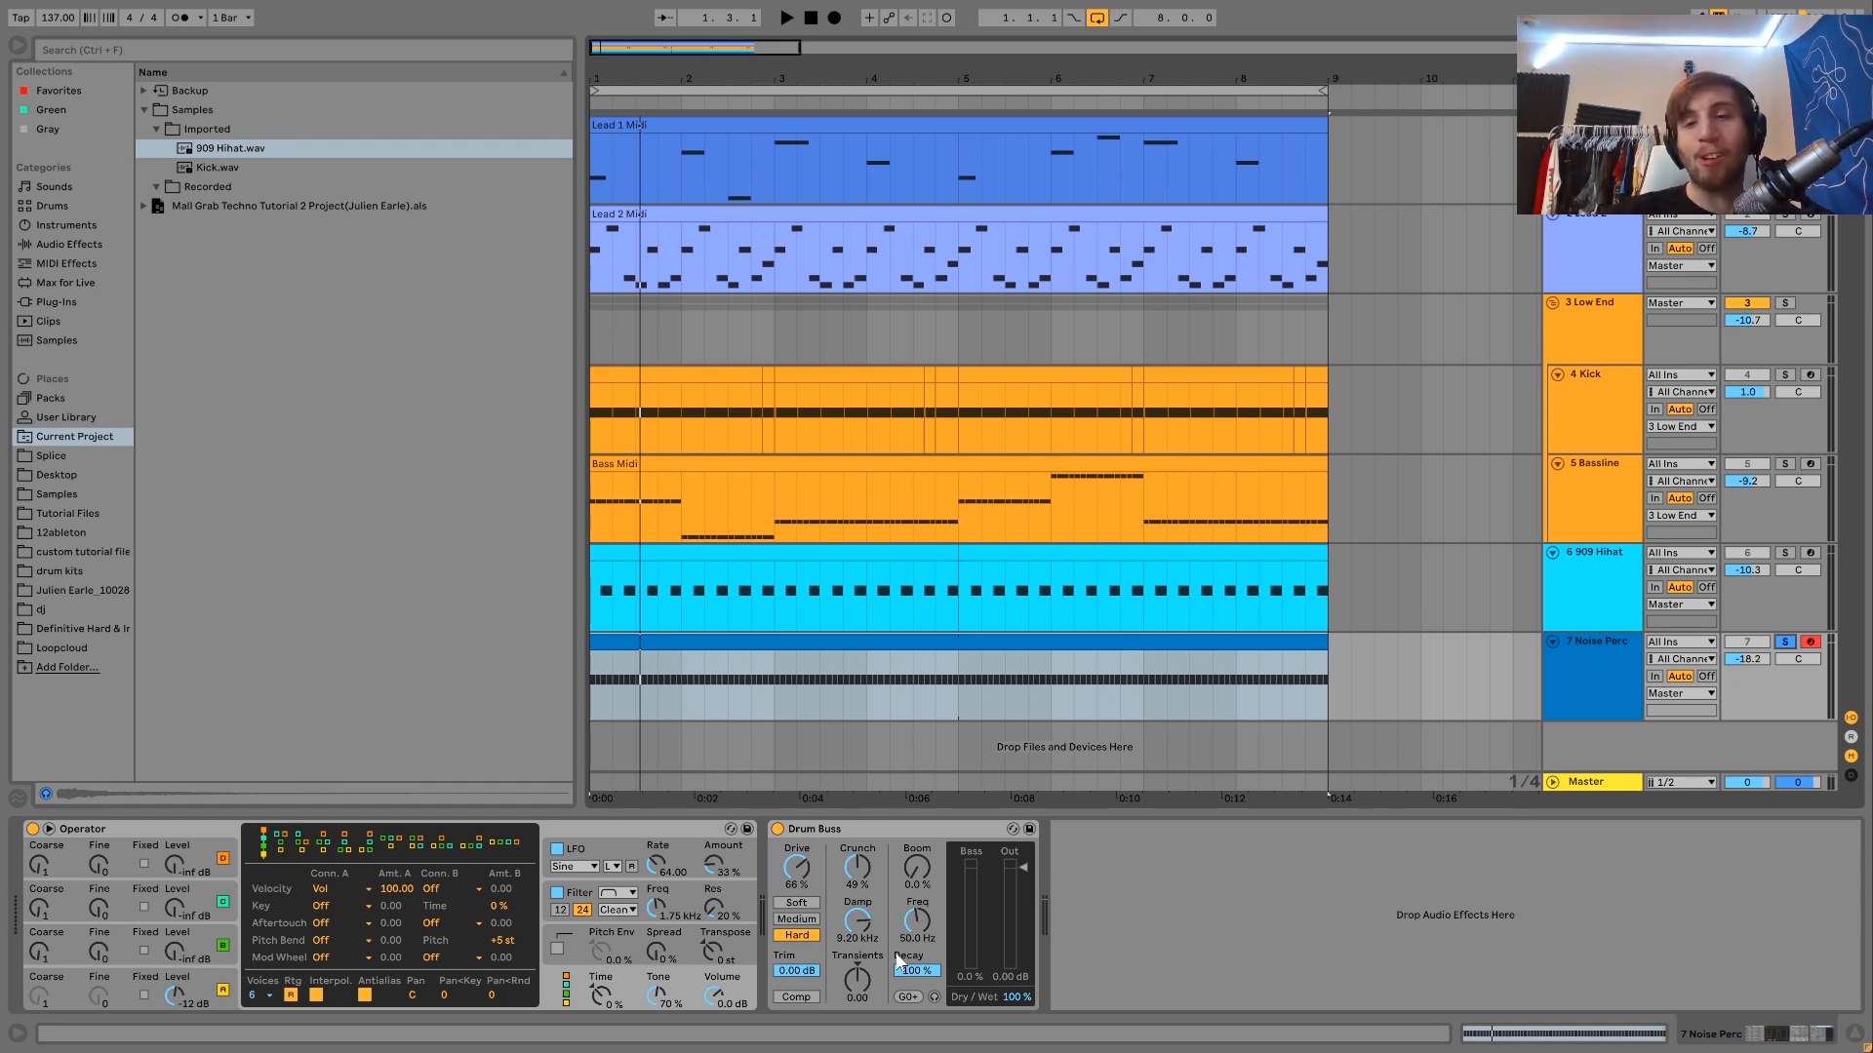
# - Inspect the envelope of Operator's noise oscillator and play Noise Perc with the Operator filter bypassed and switched back on
pyautogui.click(222, 988)
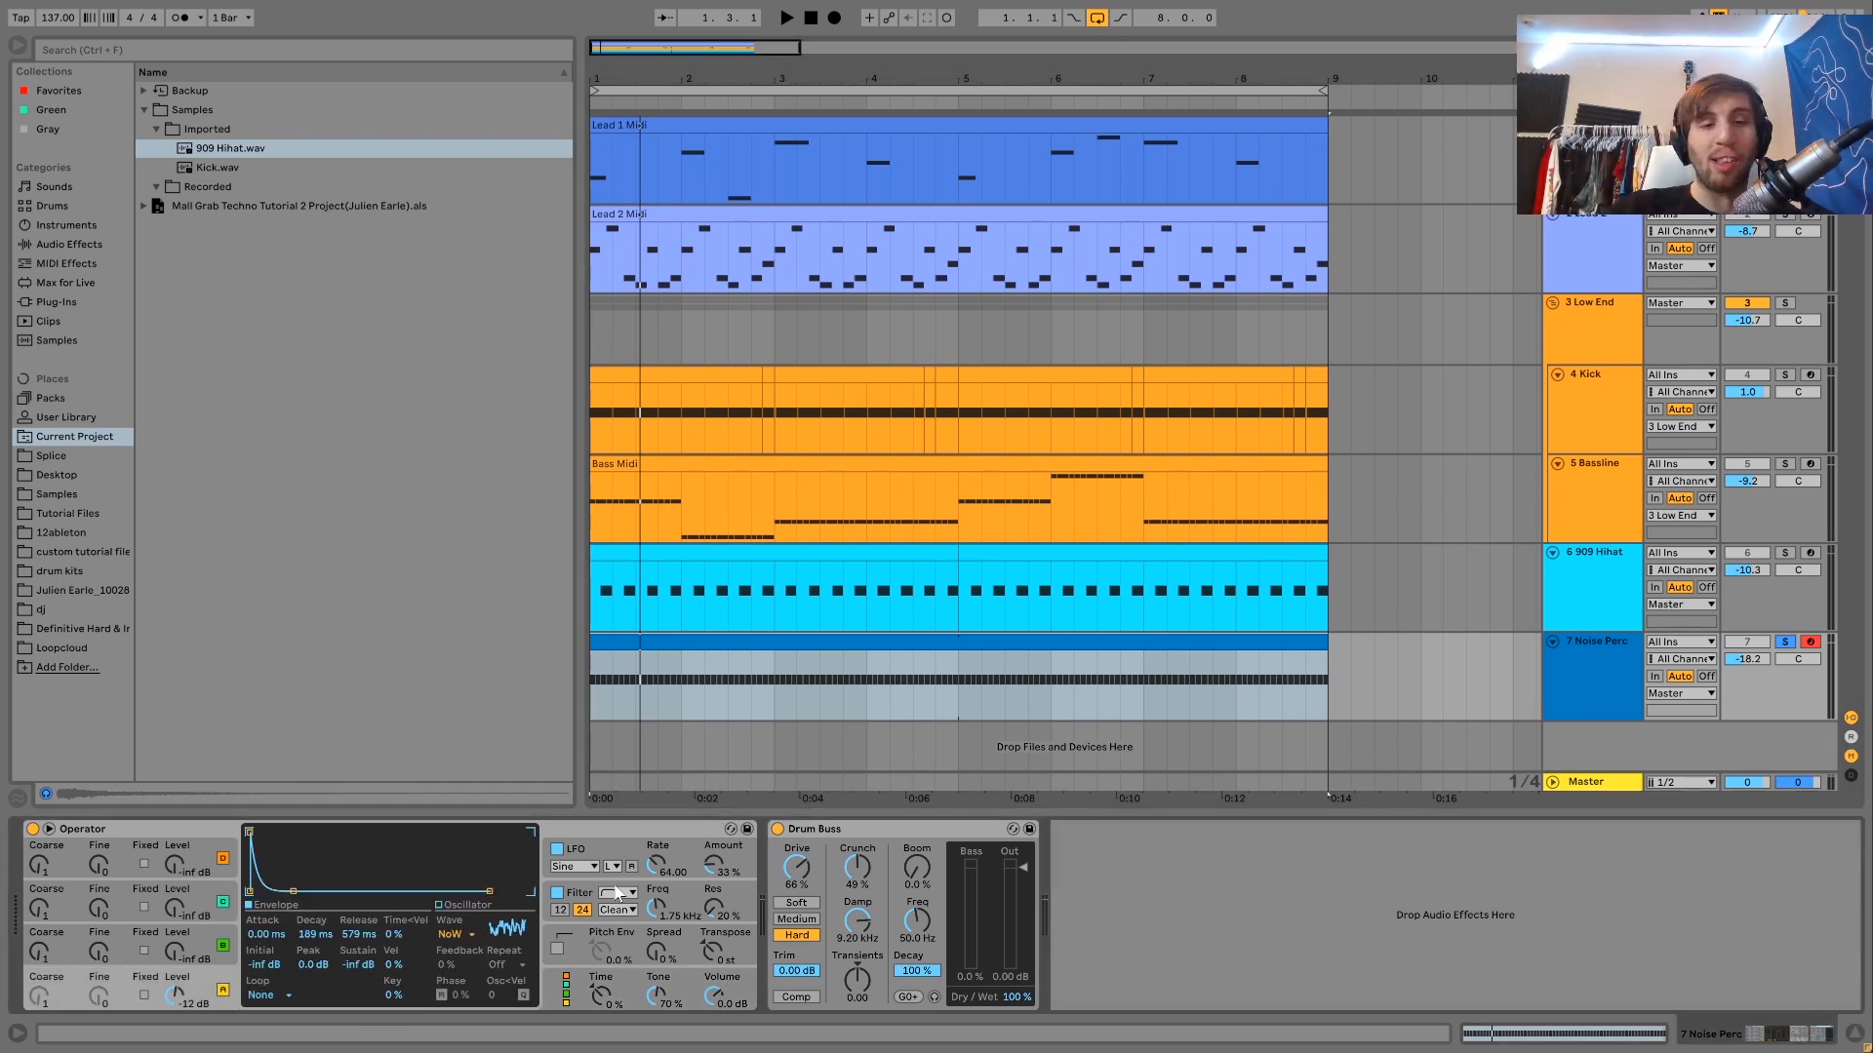
pyautogui.click(557, 892)
pyautogui.press('space')
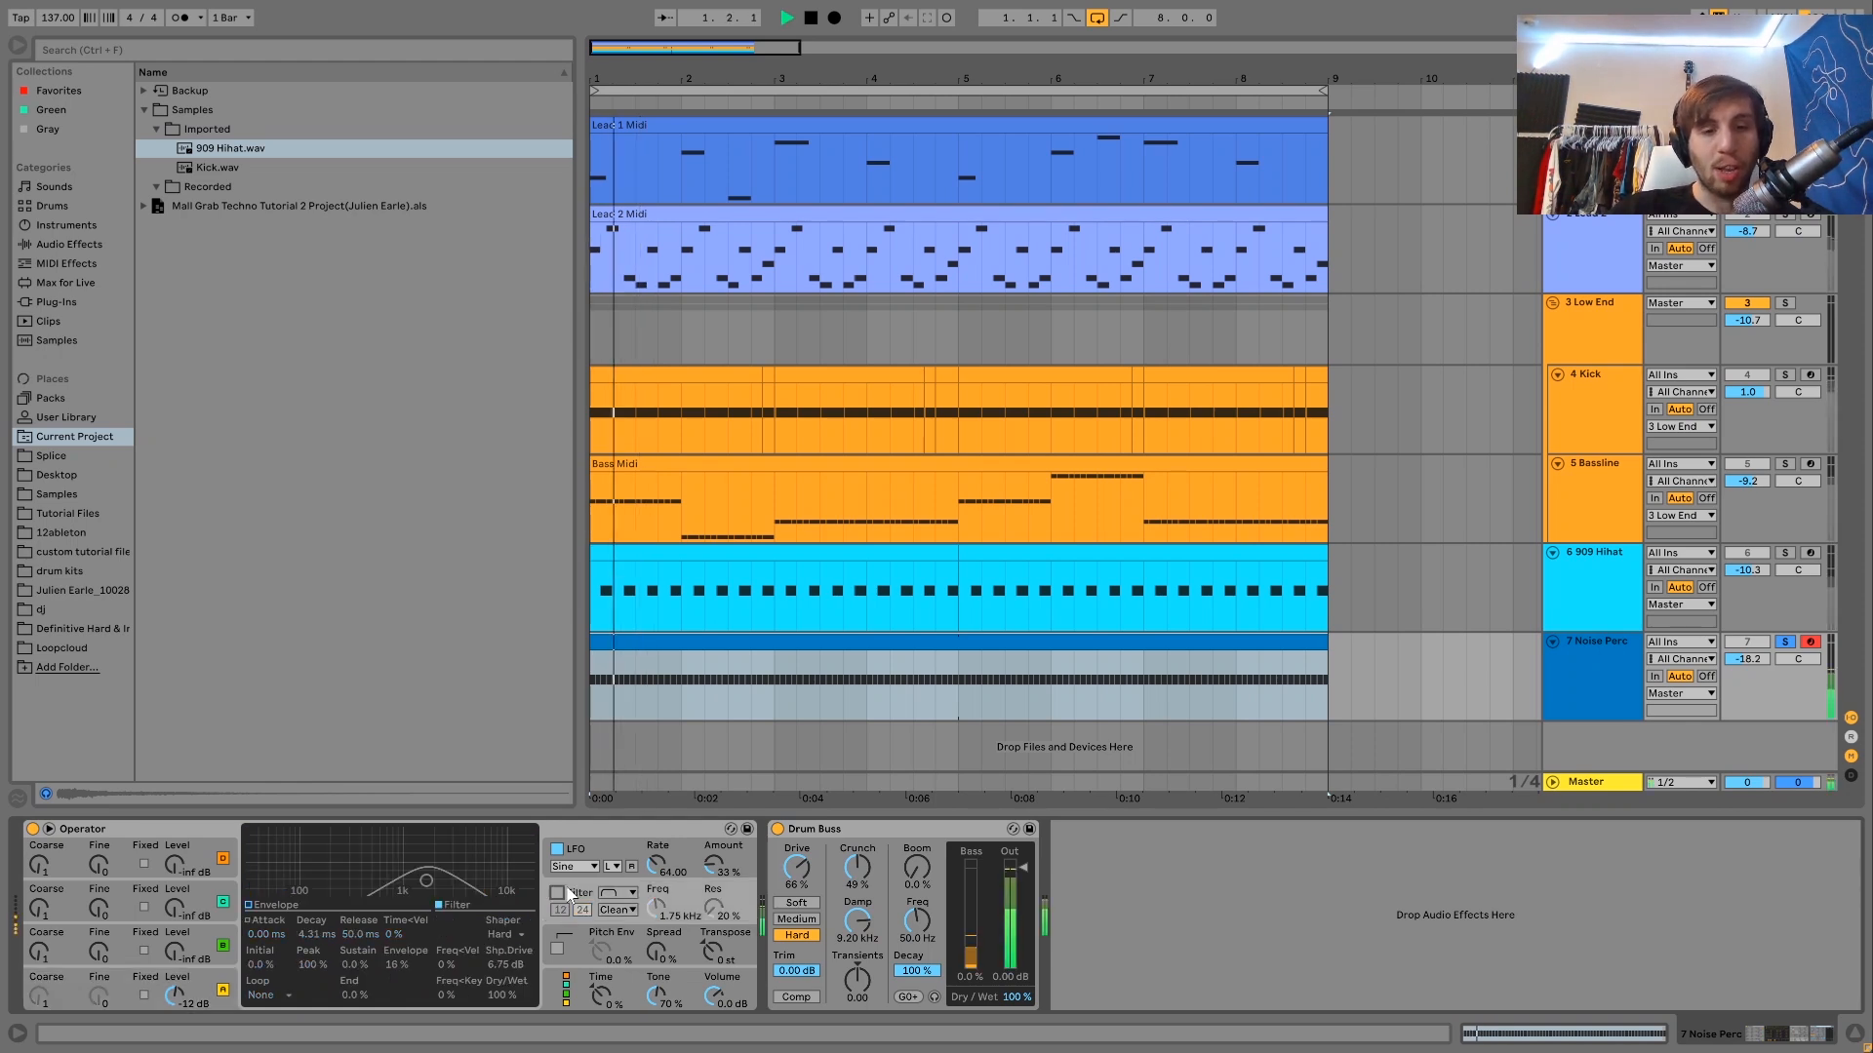
pyautogui.click(172, 989)
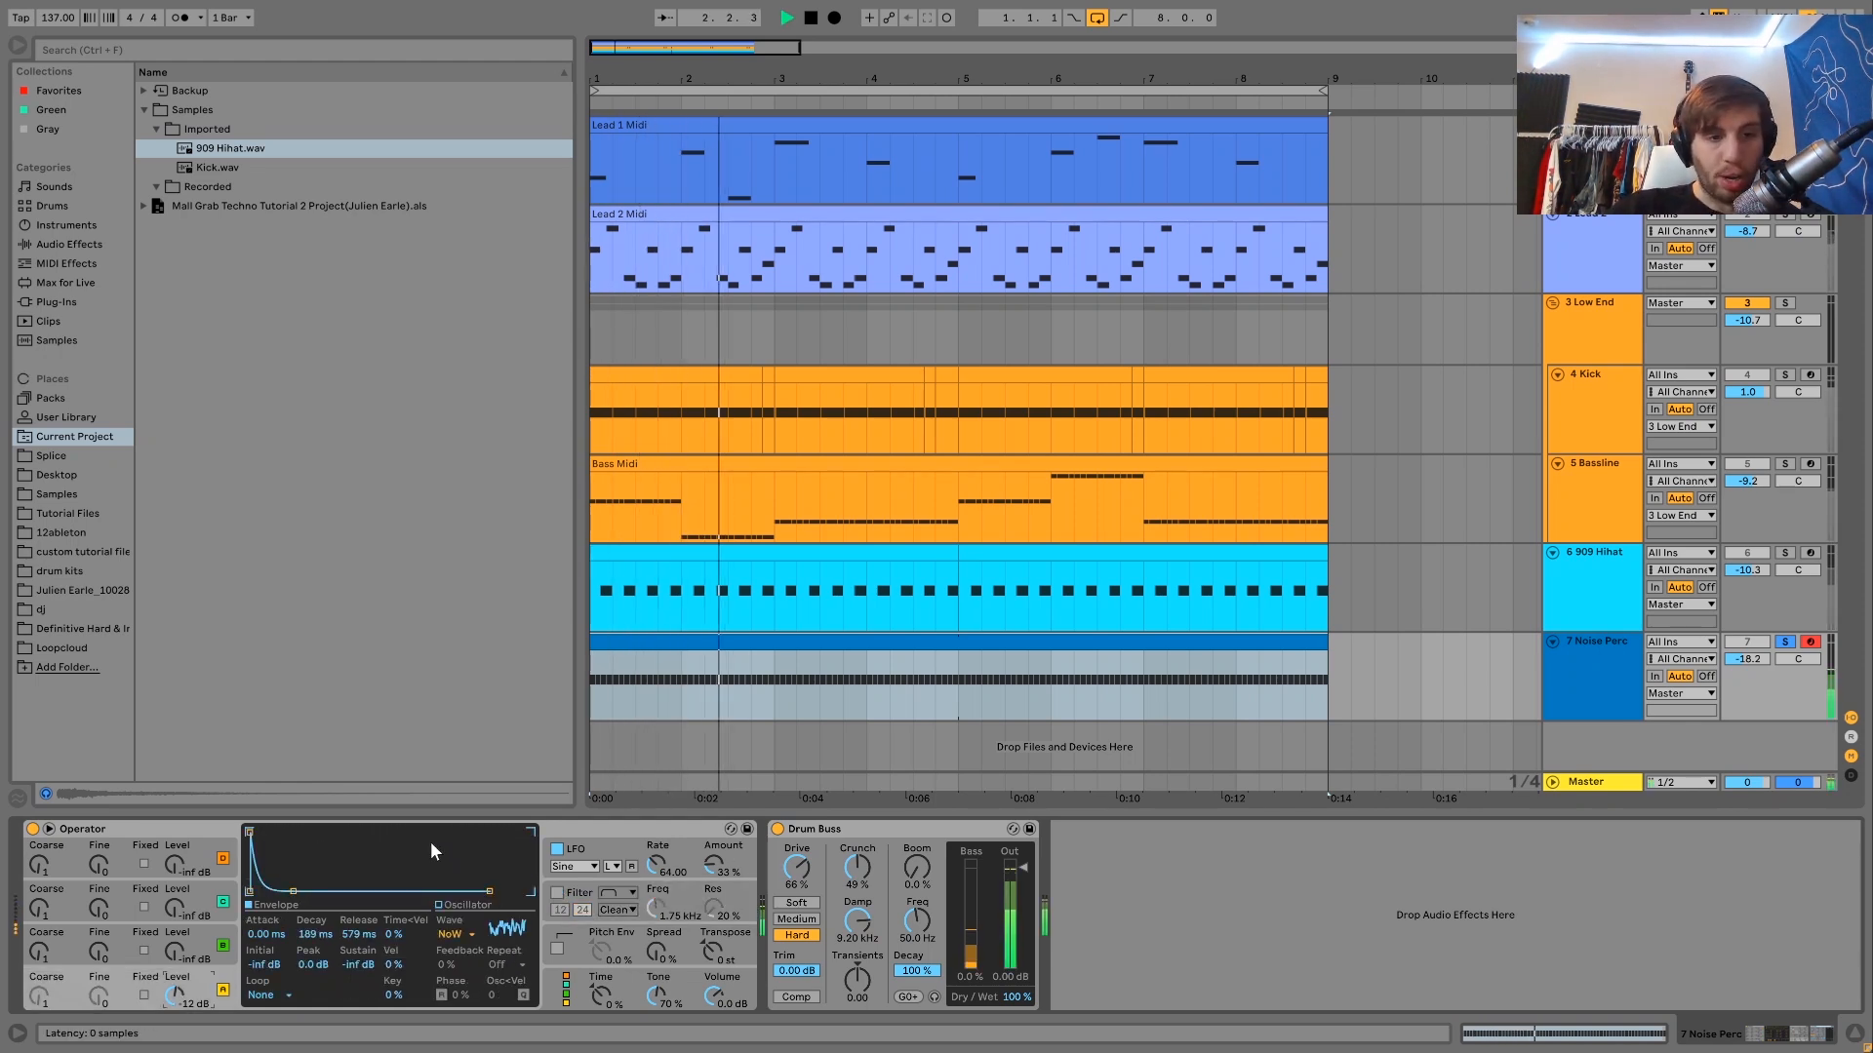
pyautogui.click(557, 893)
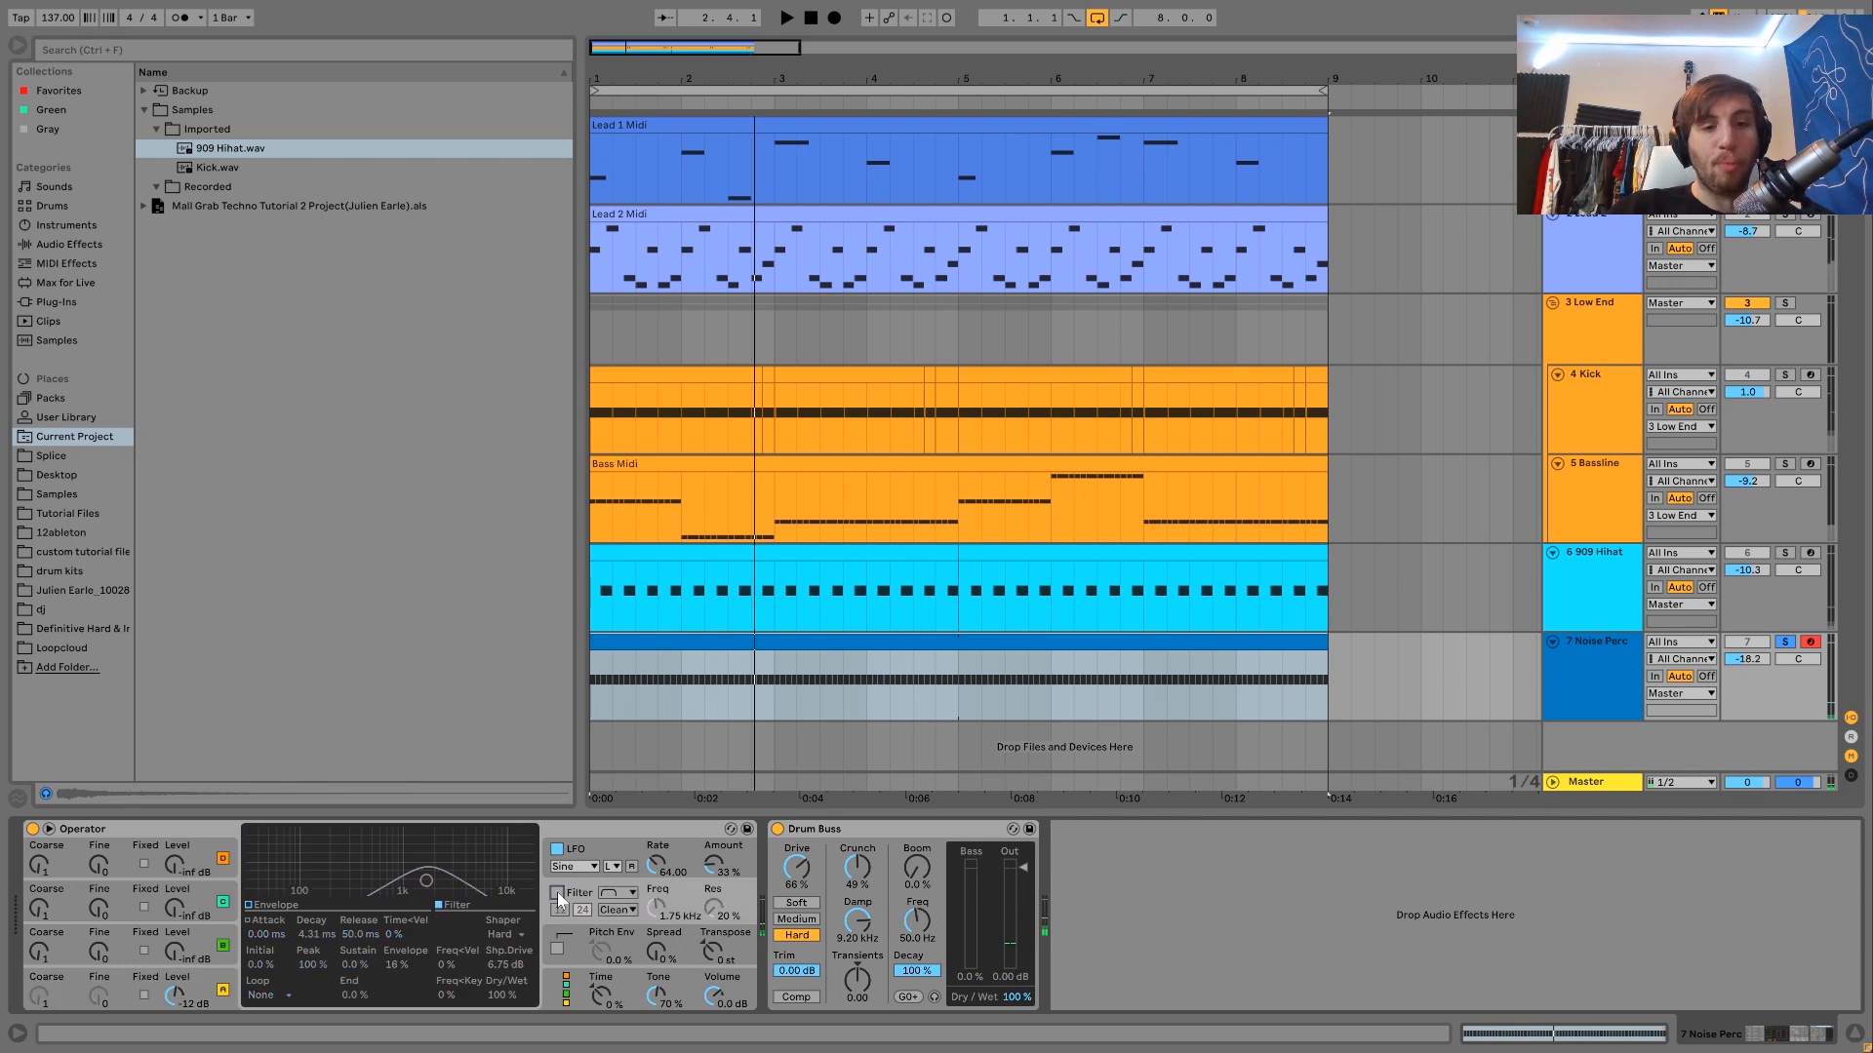
pyautogui.press('space')
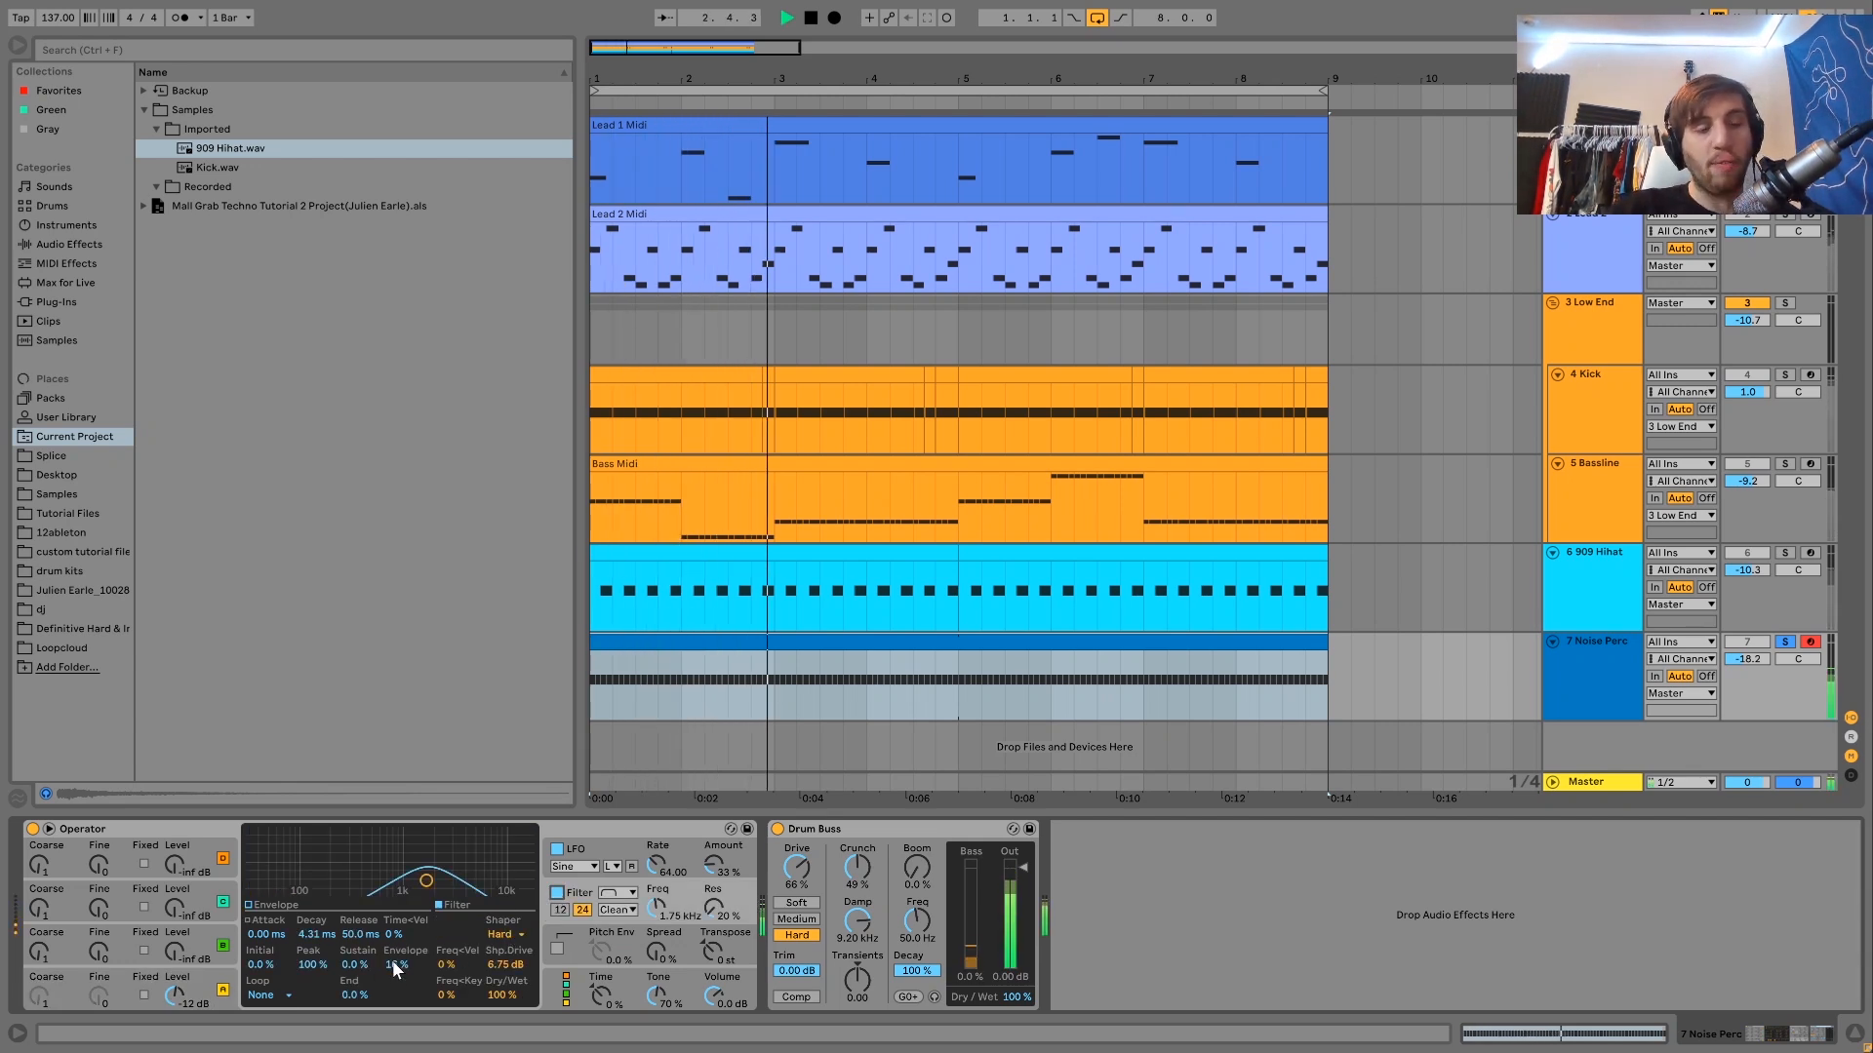
# - Display Operator's filter envelope and its LFO settings while replaying Noise Perc
pyautogui.click(273, 907)
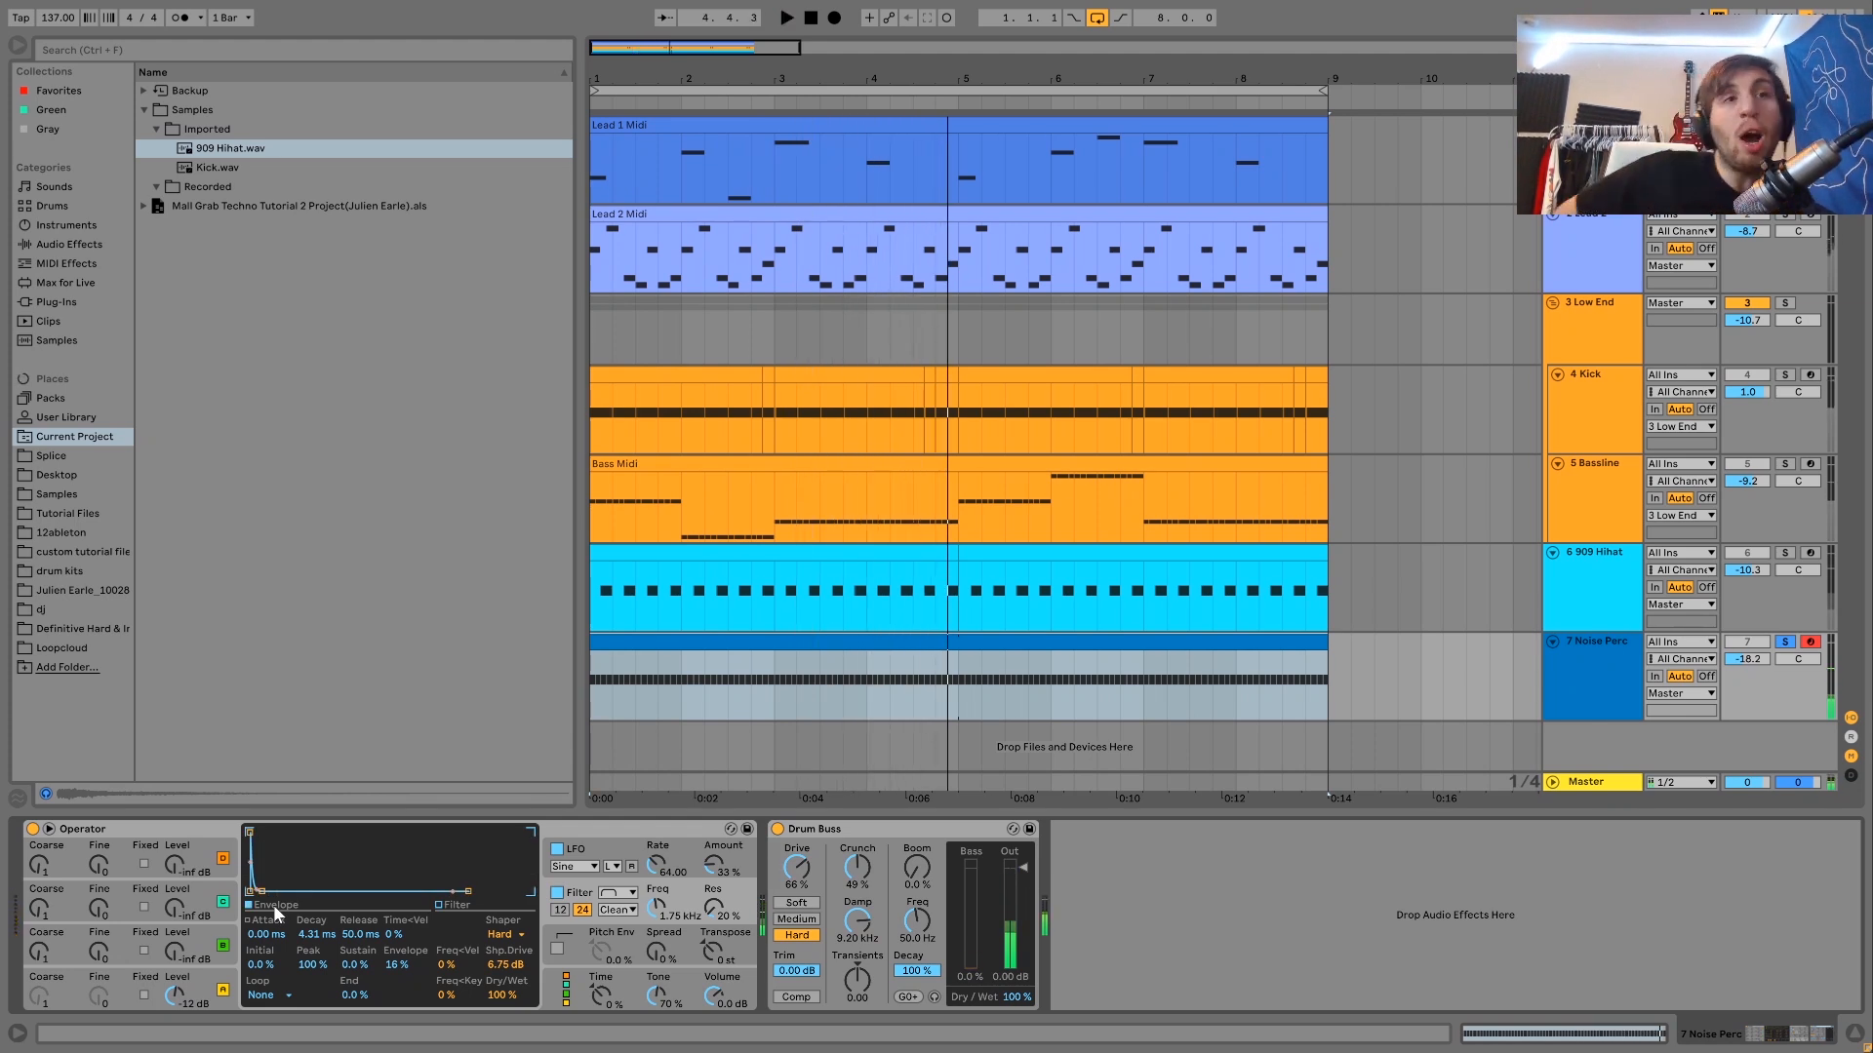
pyautogui.press('space')
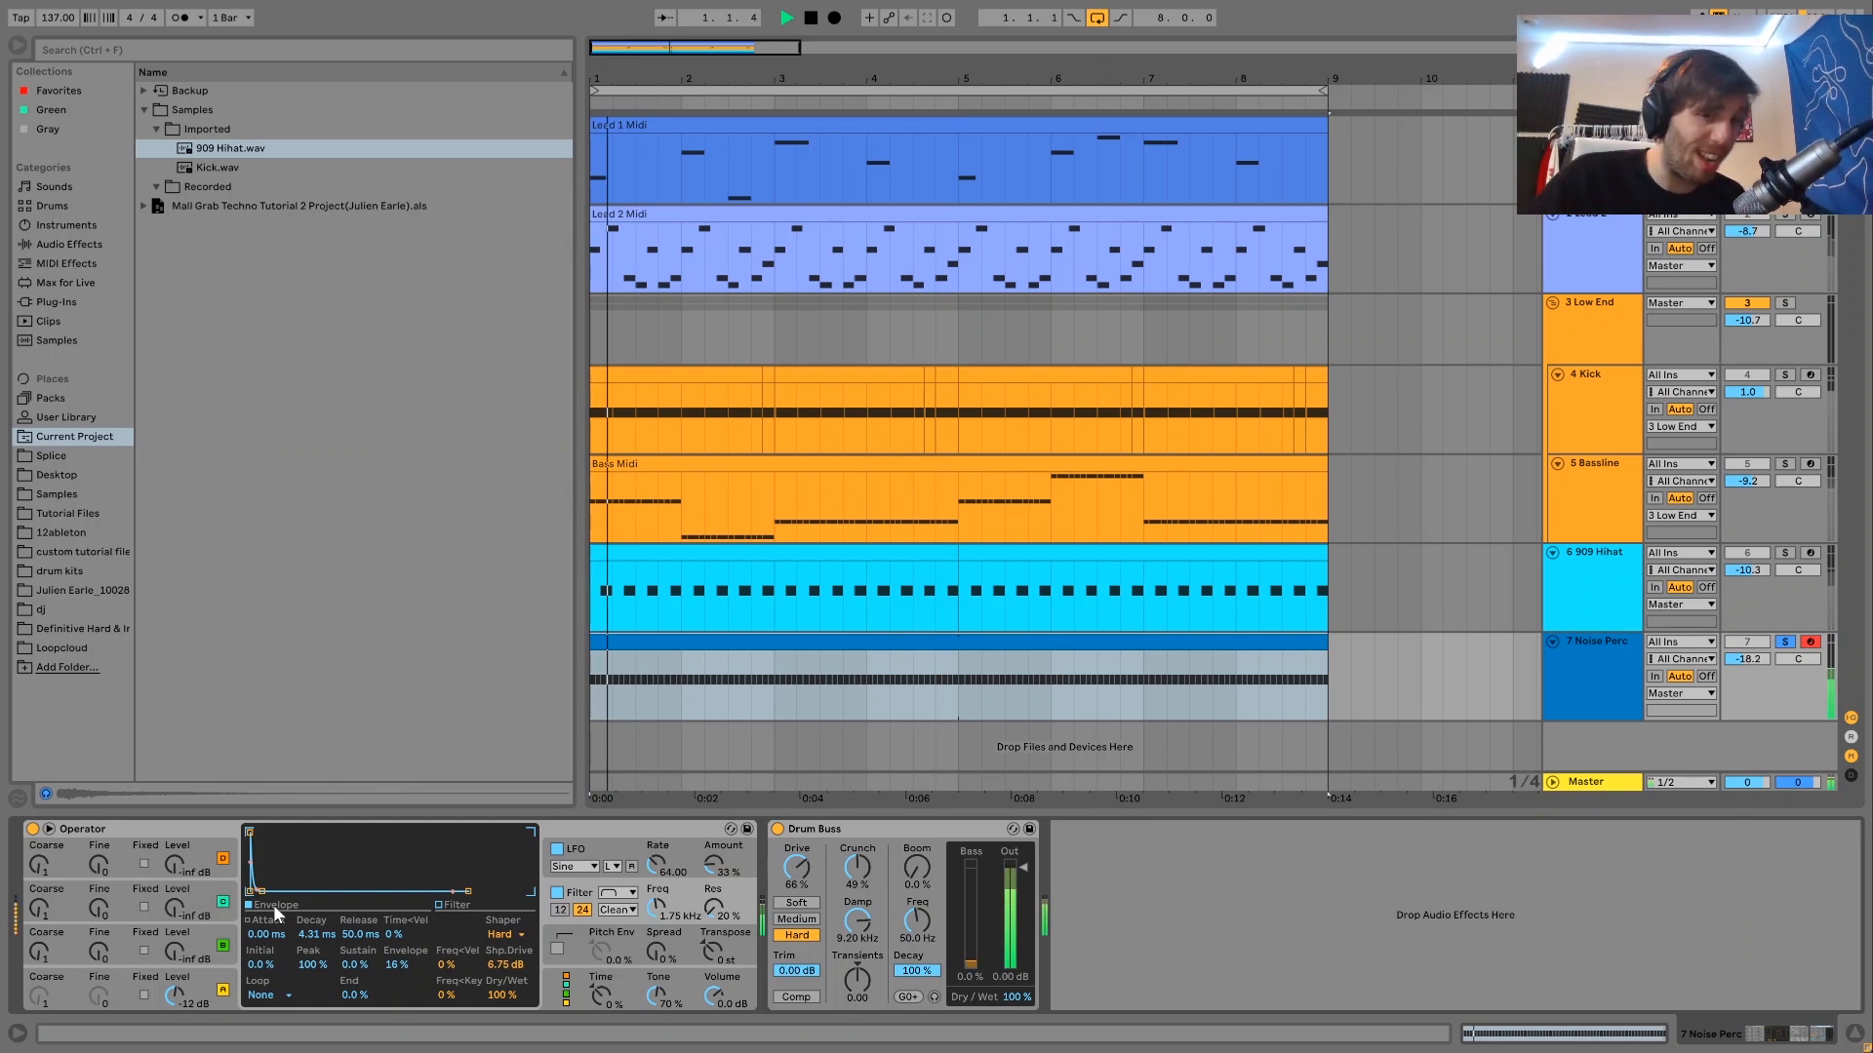
pyautogui.click(577, 851)
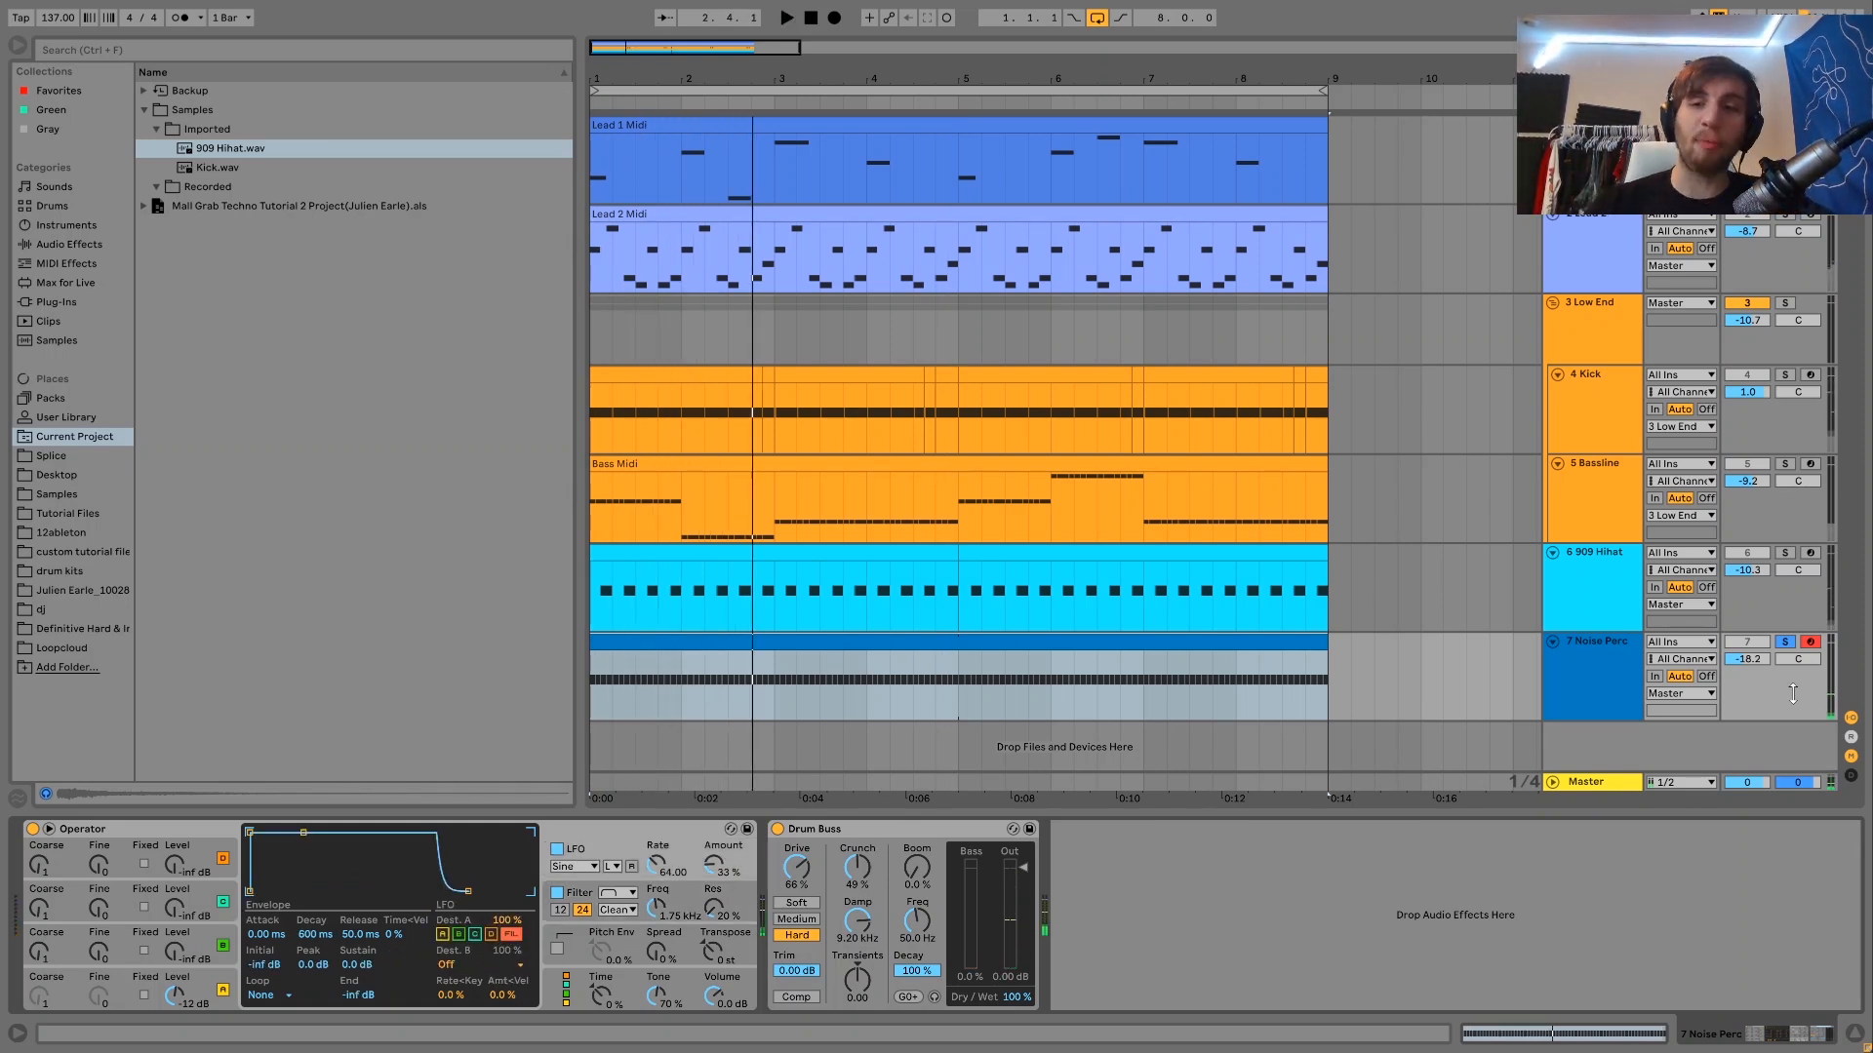
# - Toggle Noise Perc's solo off and on during playback to compare the part alone with the full mix
pyautogui.click(1785, 641)
pyautogui.press('space')
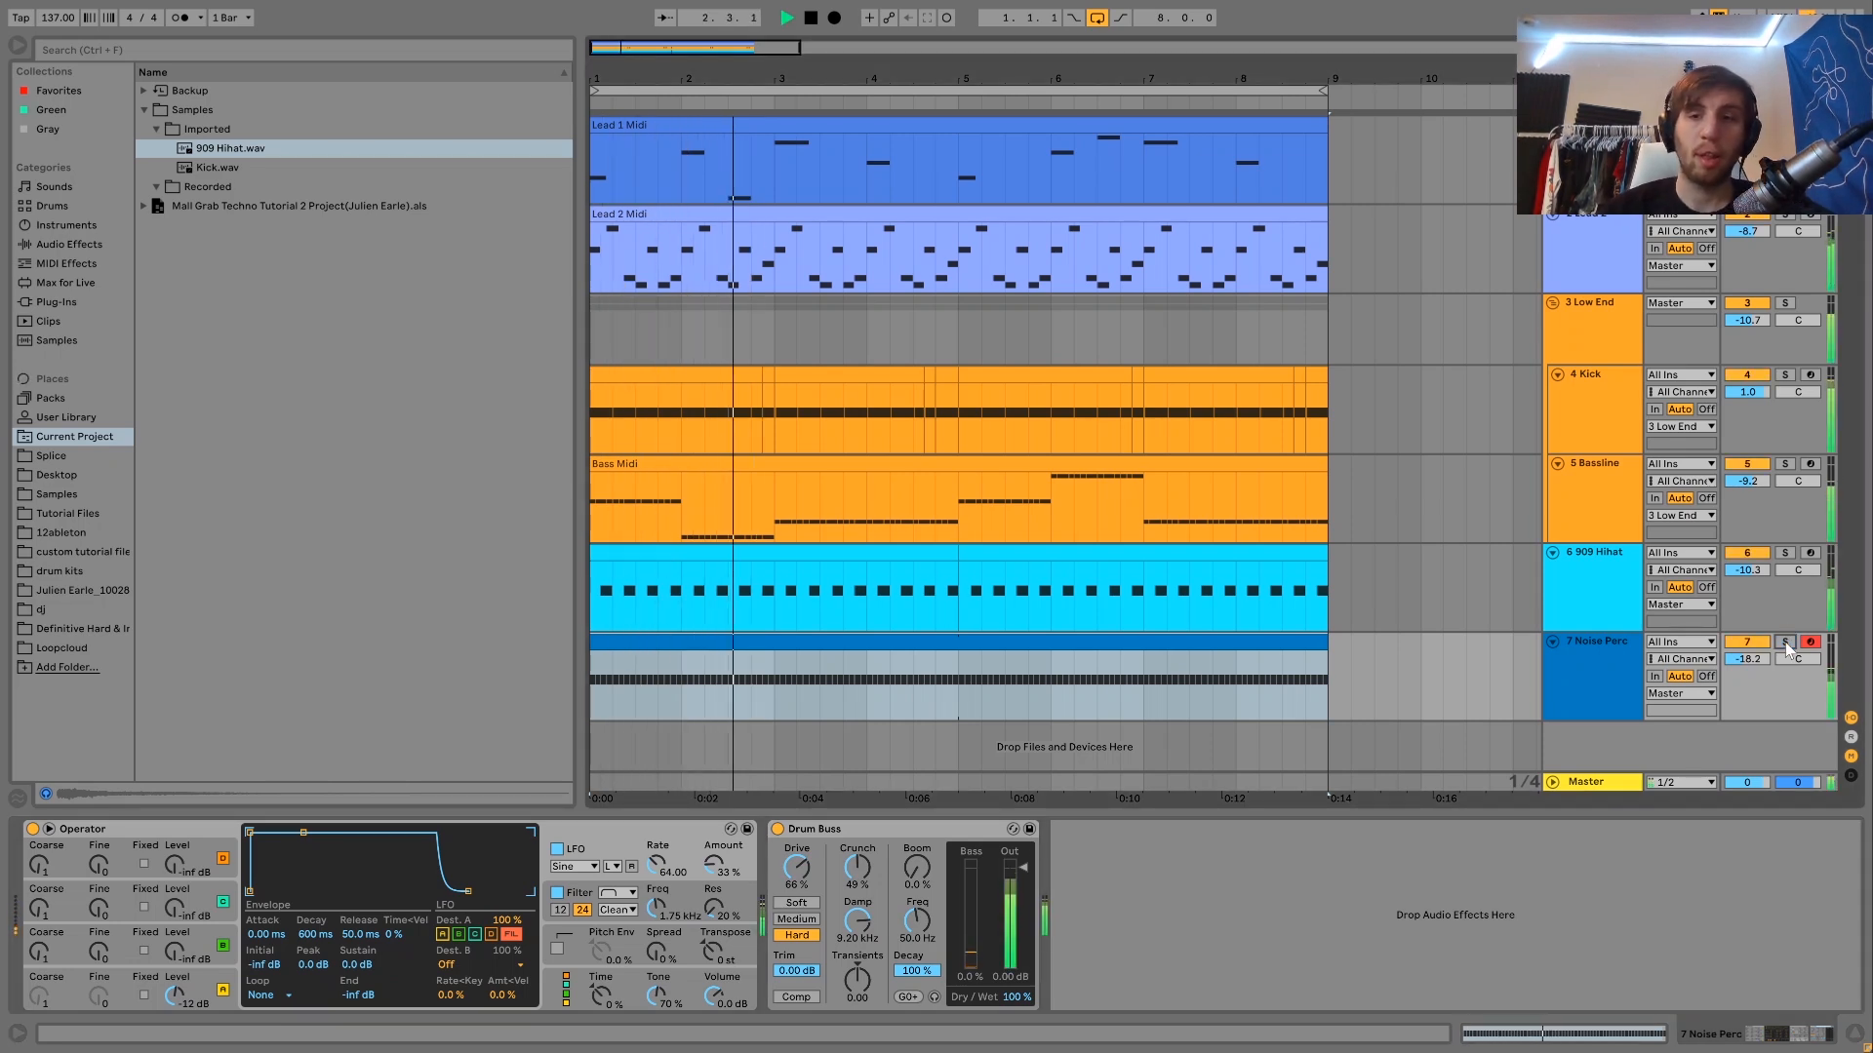
pyautogui.click(1785, 641)
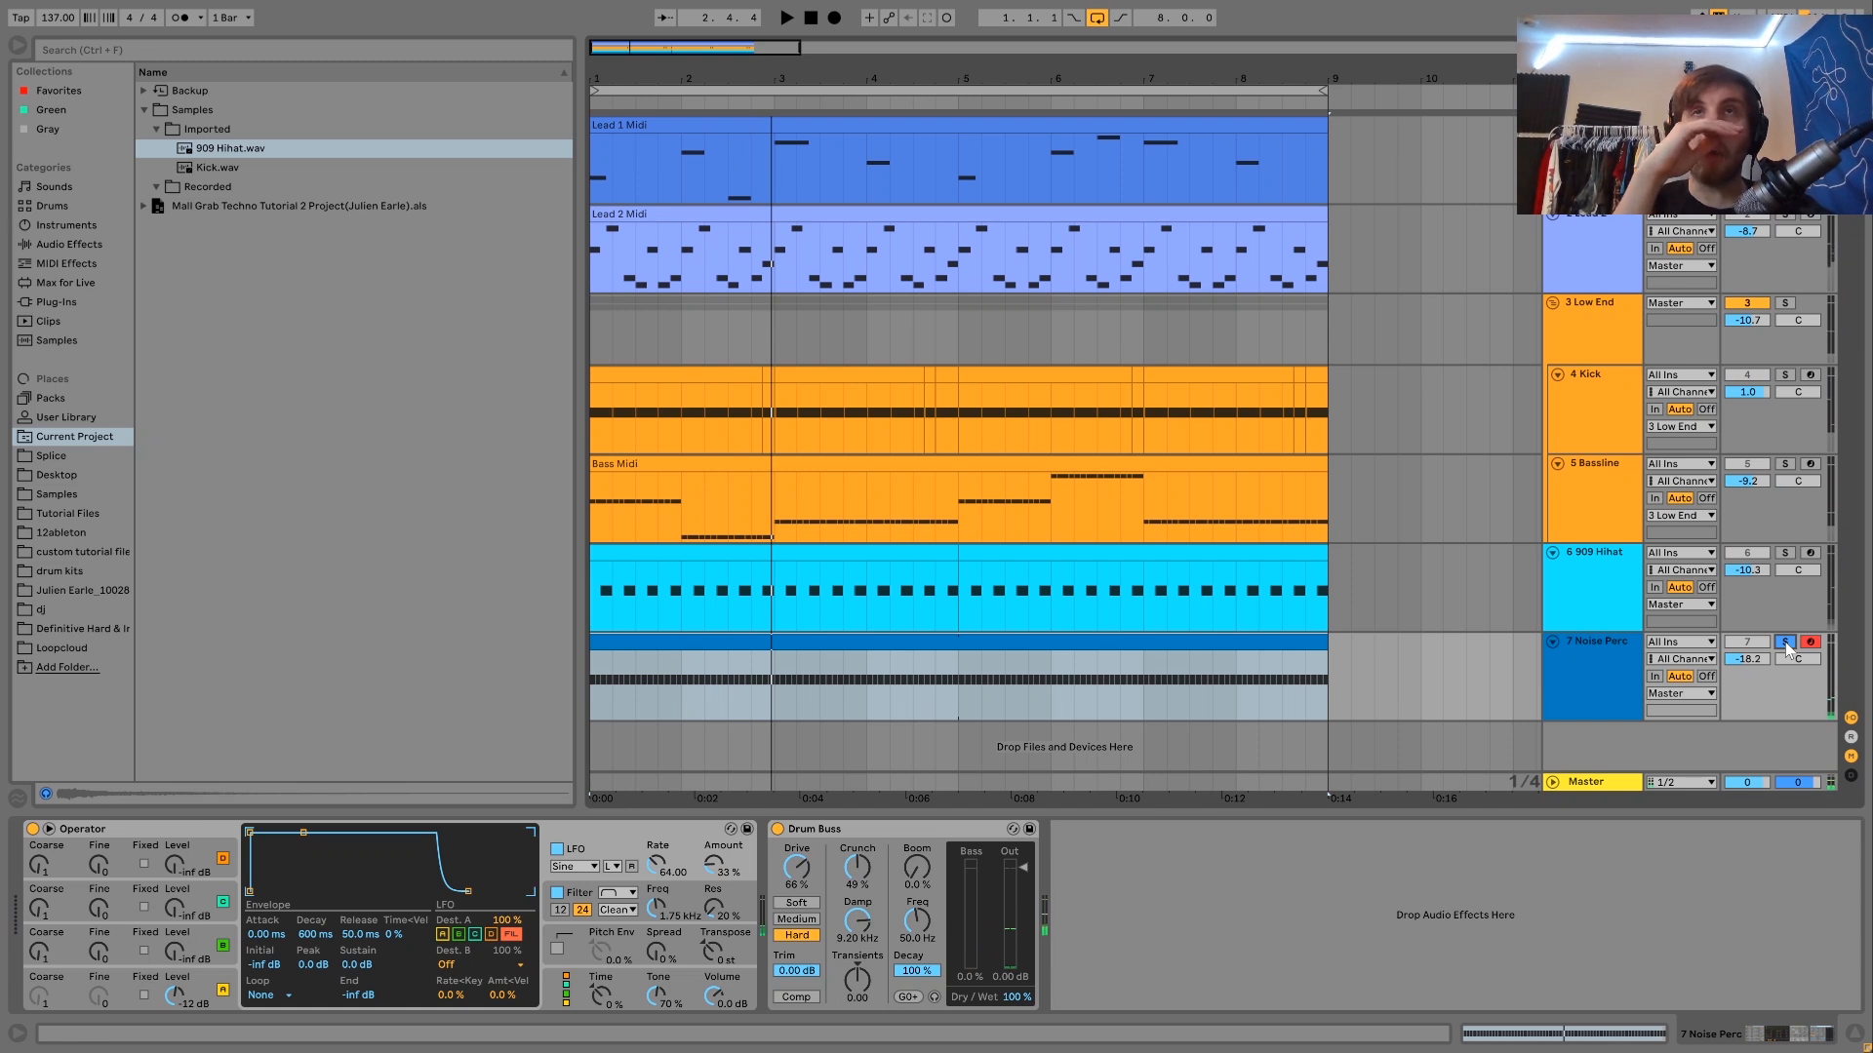
pyautogui.press('space')
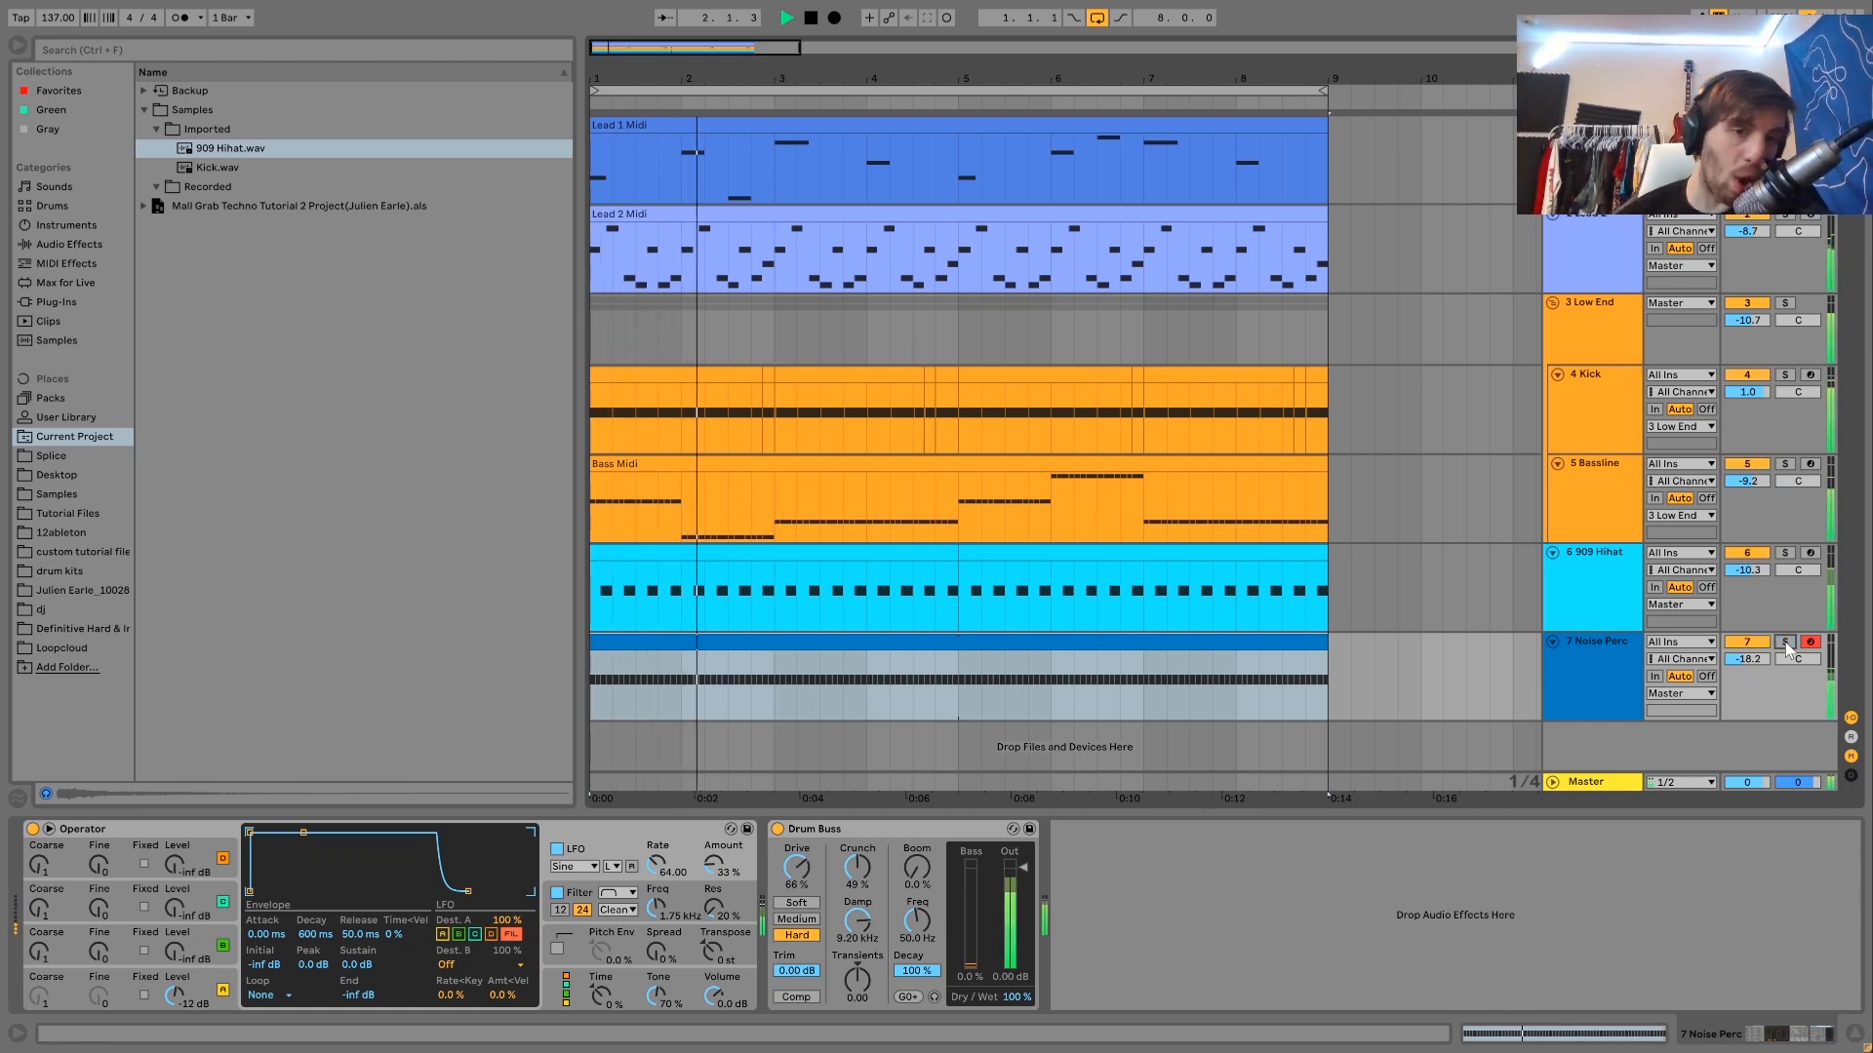
pyautogui.click(1785, 643)
pyautogui.press('space')
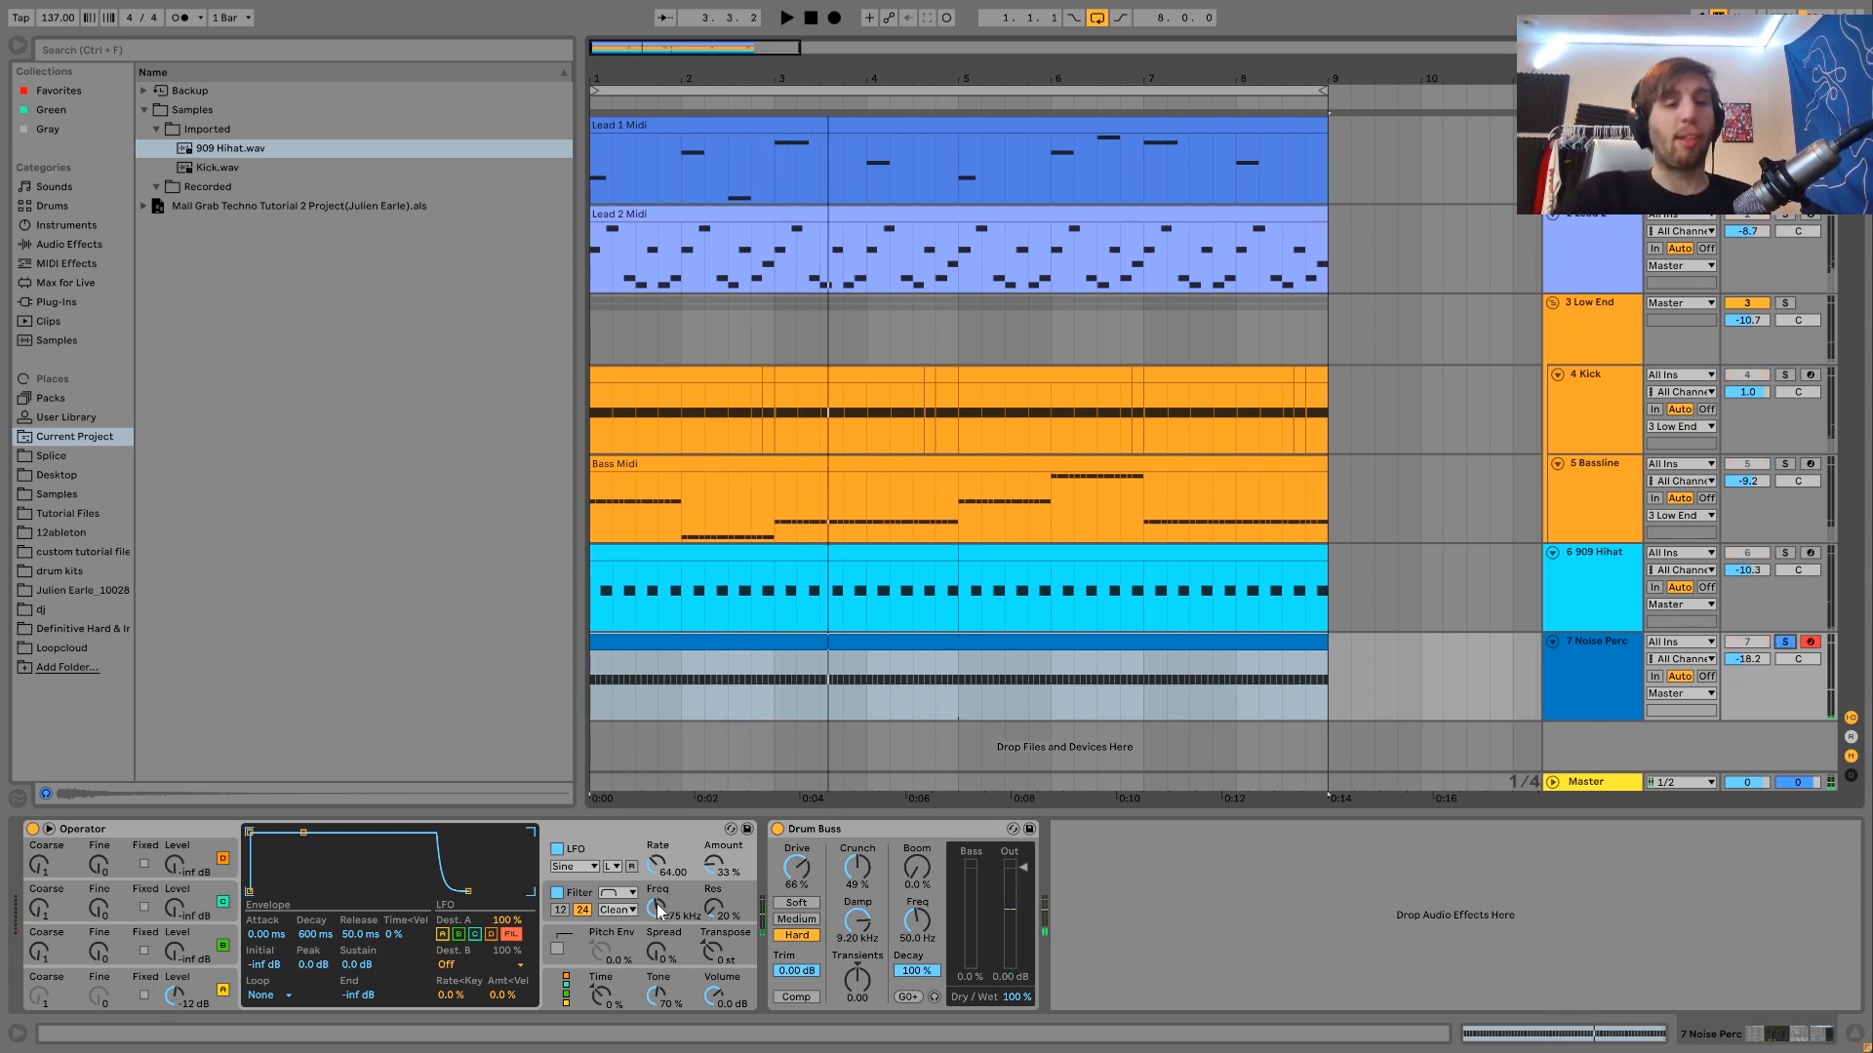
# - Examine Operator's filter and LFO settings while repeatedly starting and stopping the soloed Noise Perc
pyautogui.click(588, 905)
pyautogui.click(585, 849)
pyautogui.press('space')
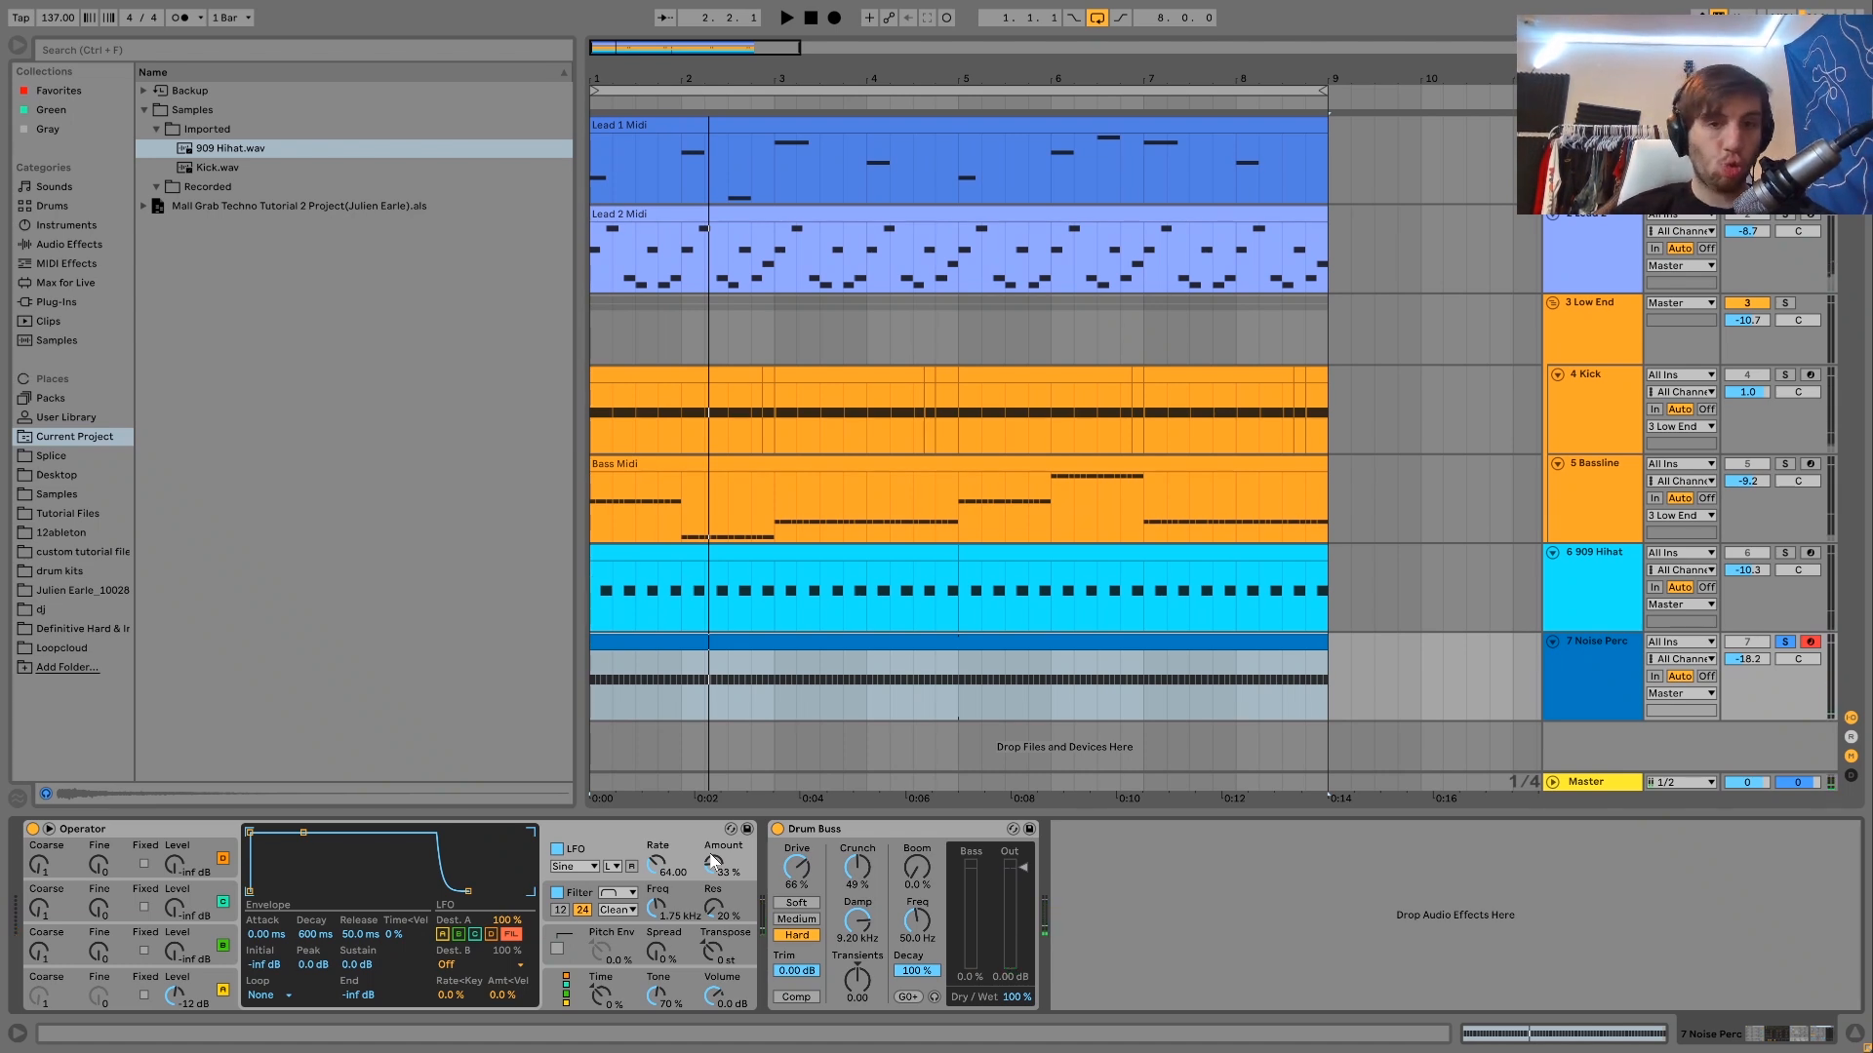
pyautogui.press('space')
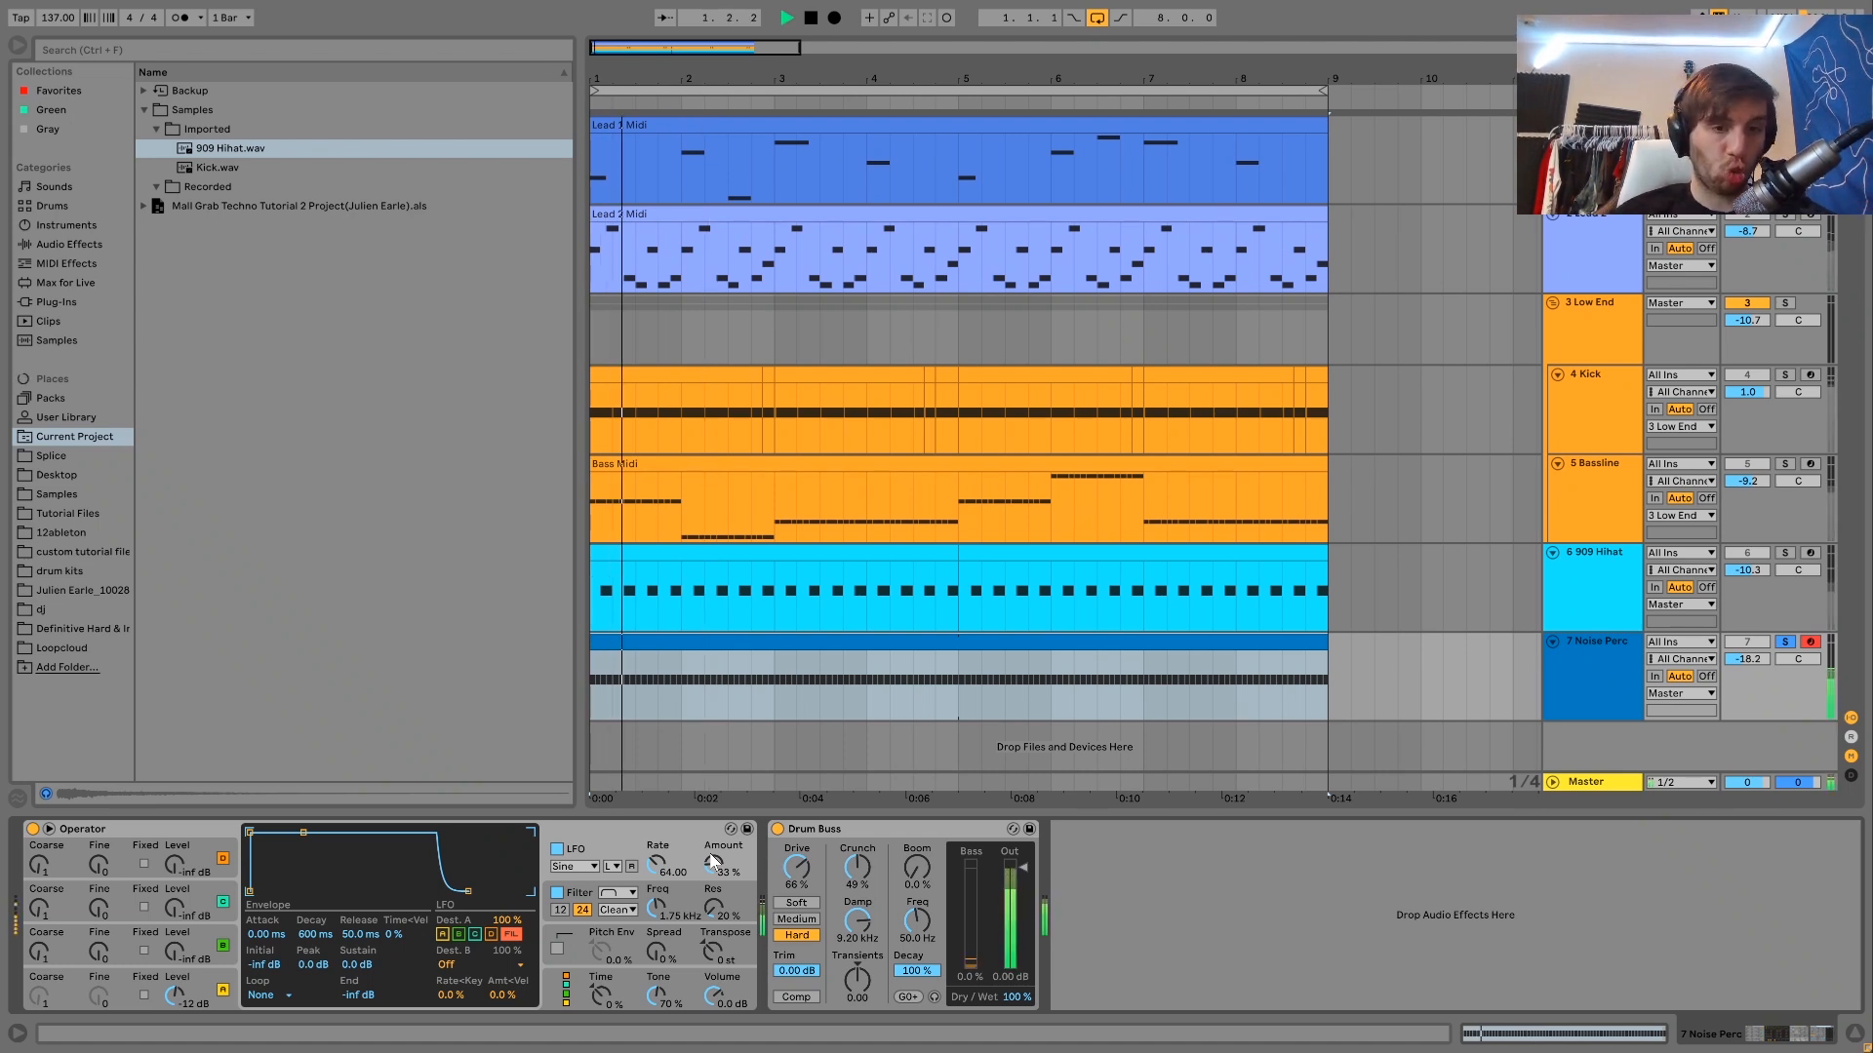
pyautogui.press('space')
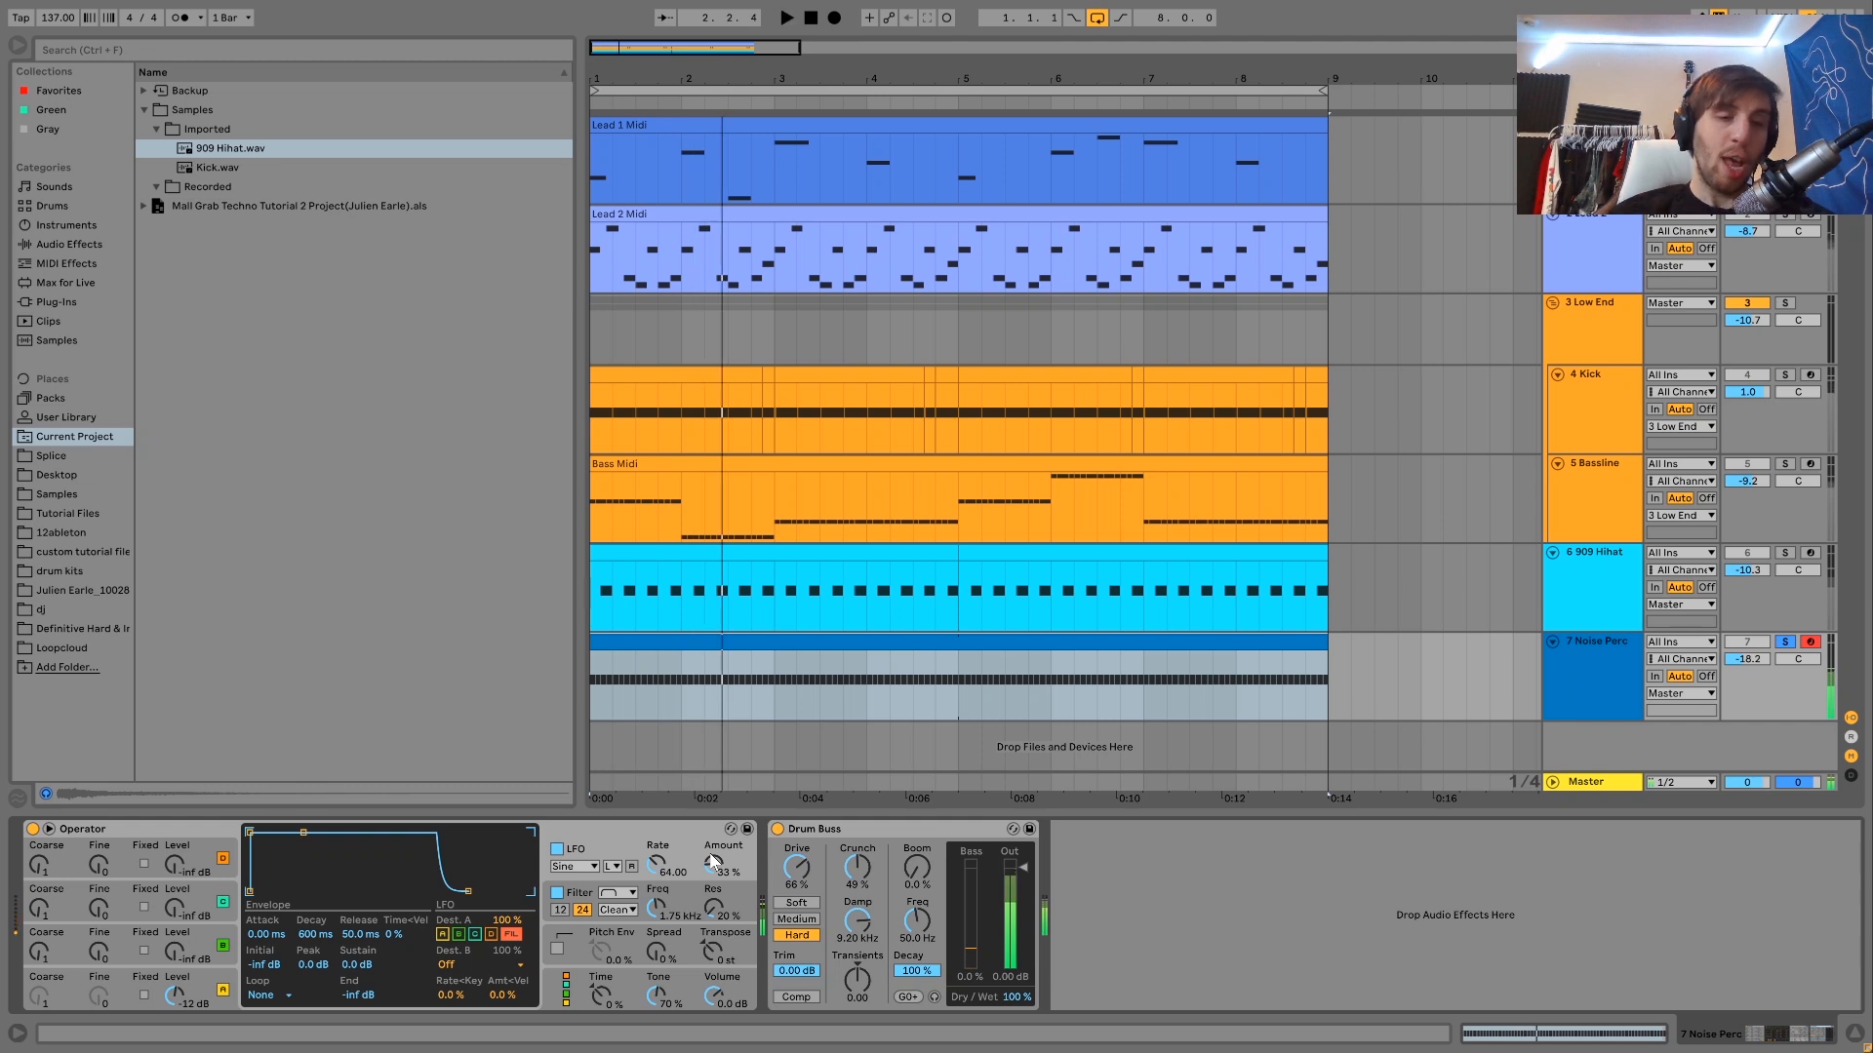
pyautogui.press('space')
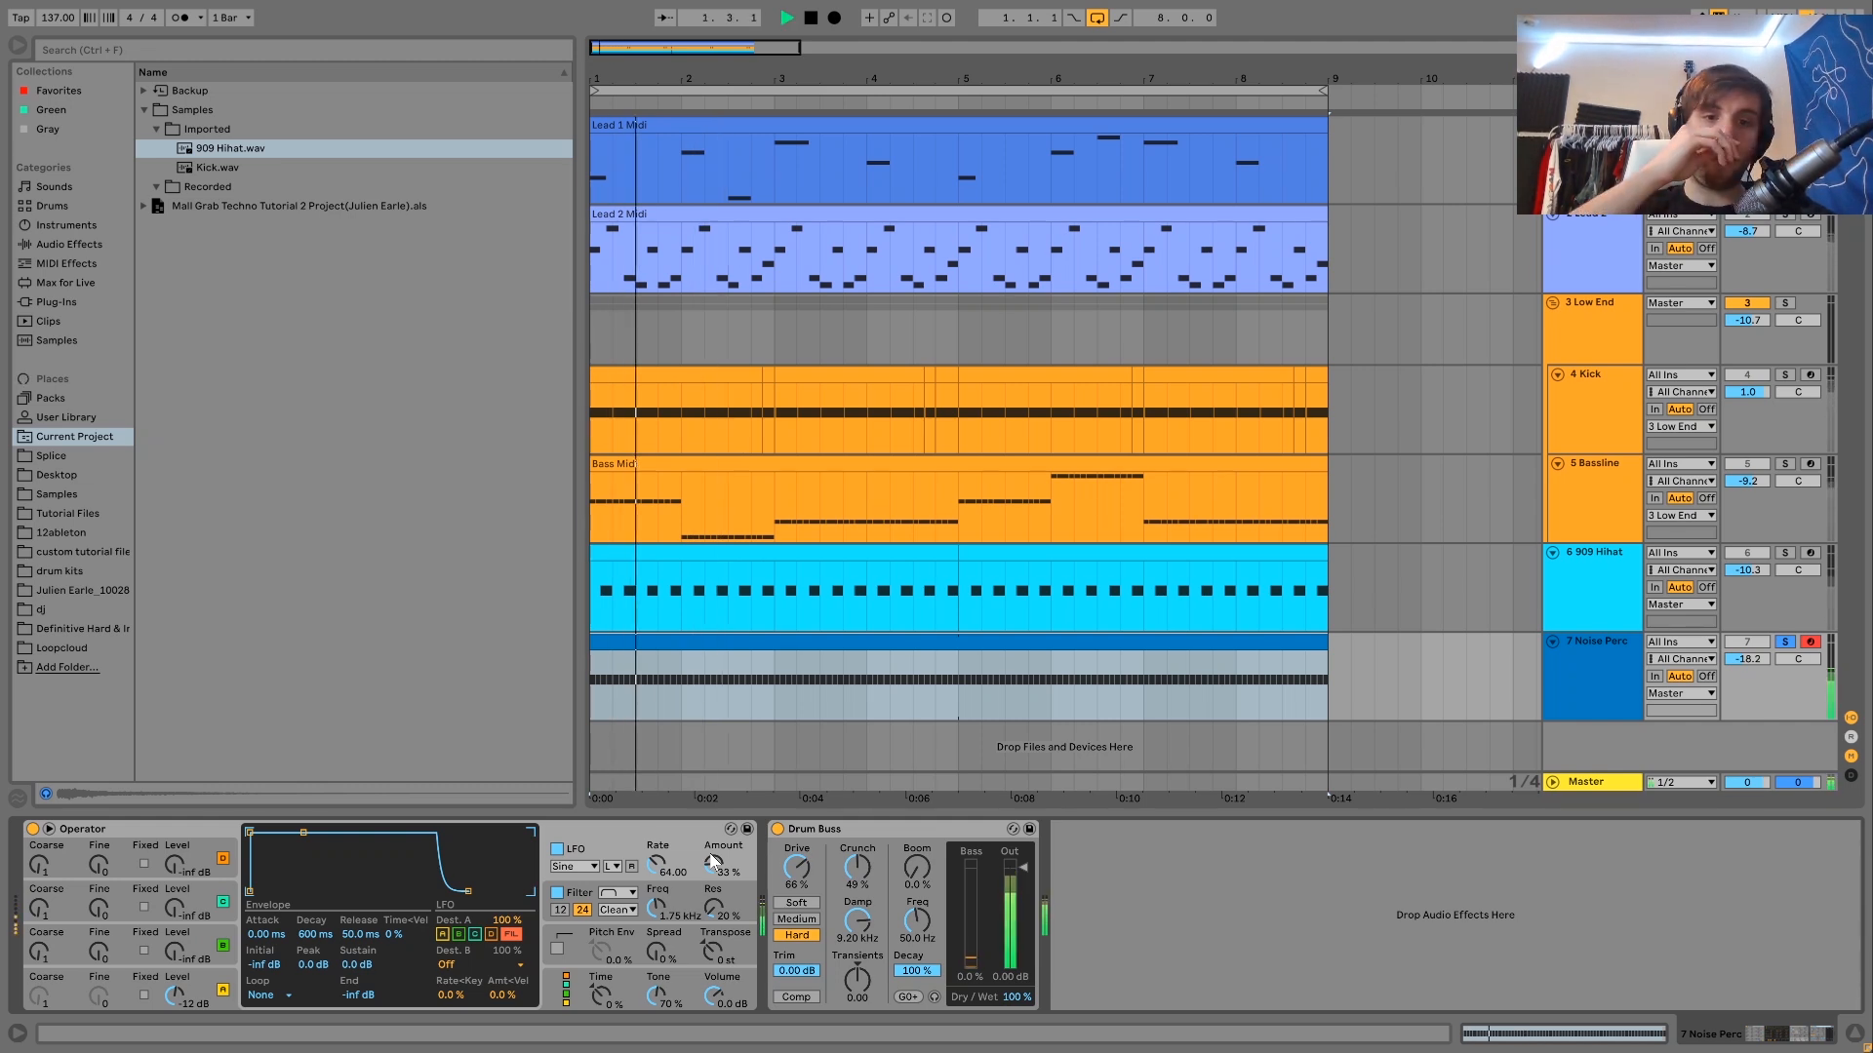
pyautogui.press('space')
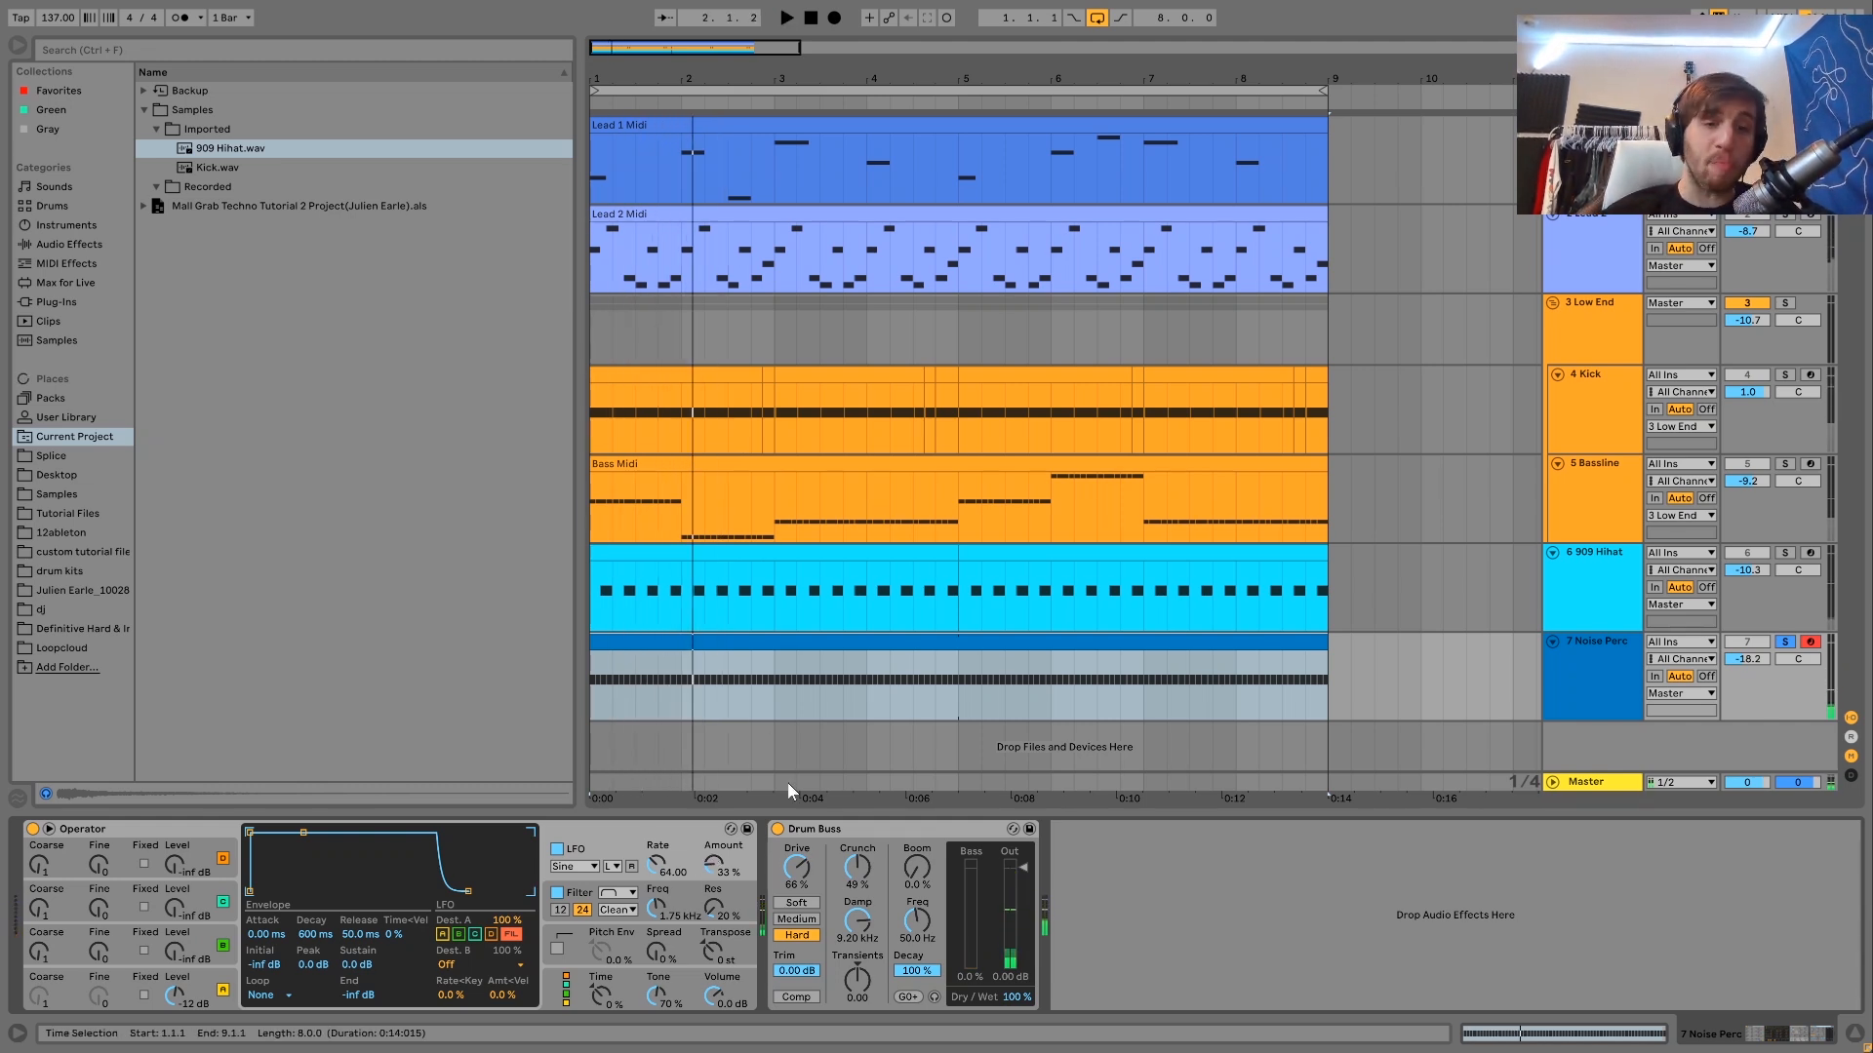
# - Play Noise Perc with its Drum Buss bypassed and switched back on to compare the sound
pyautogui.press('space')
pyautogui.click(777, 829)
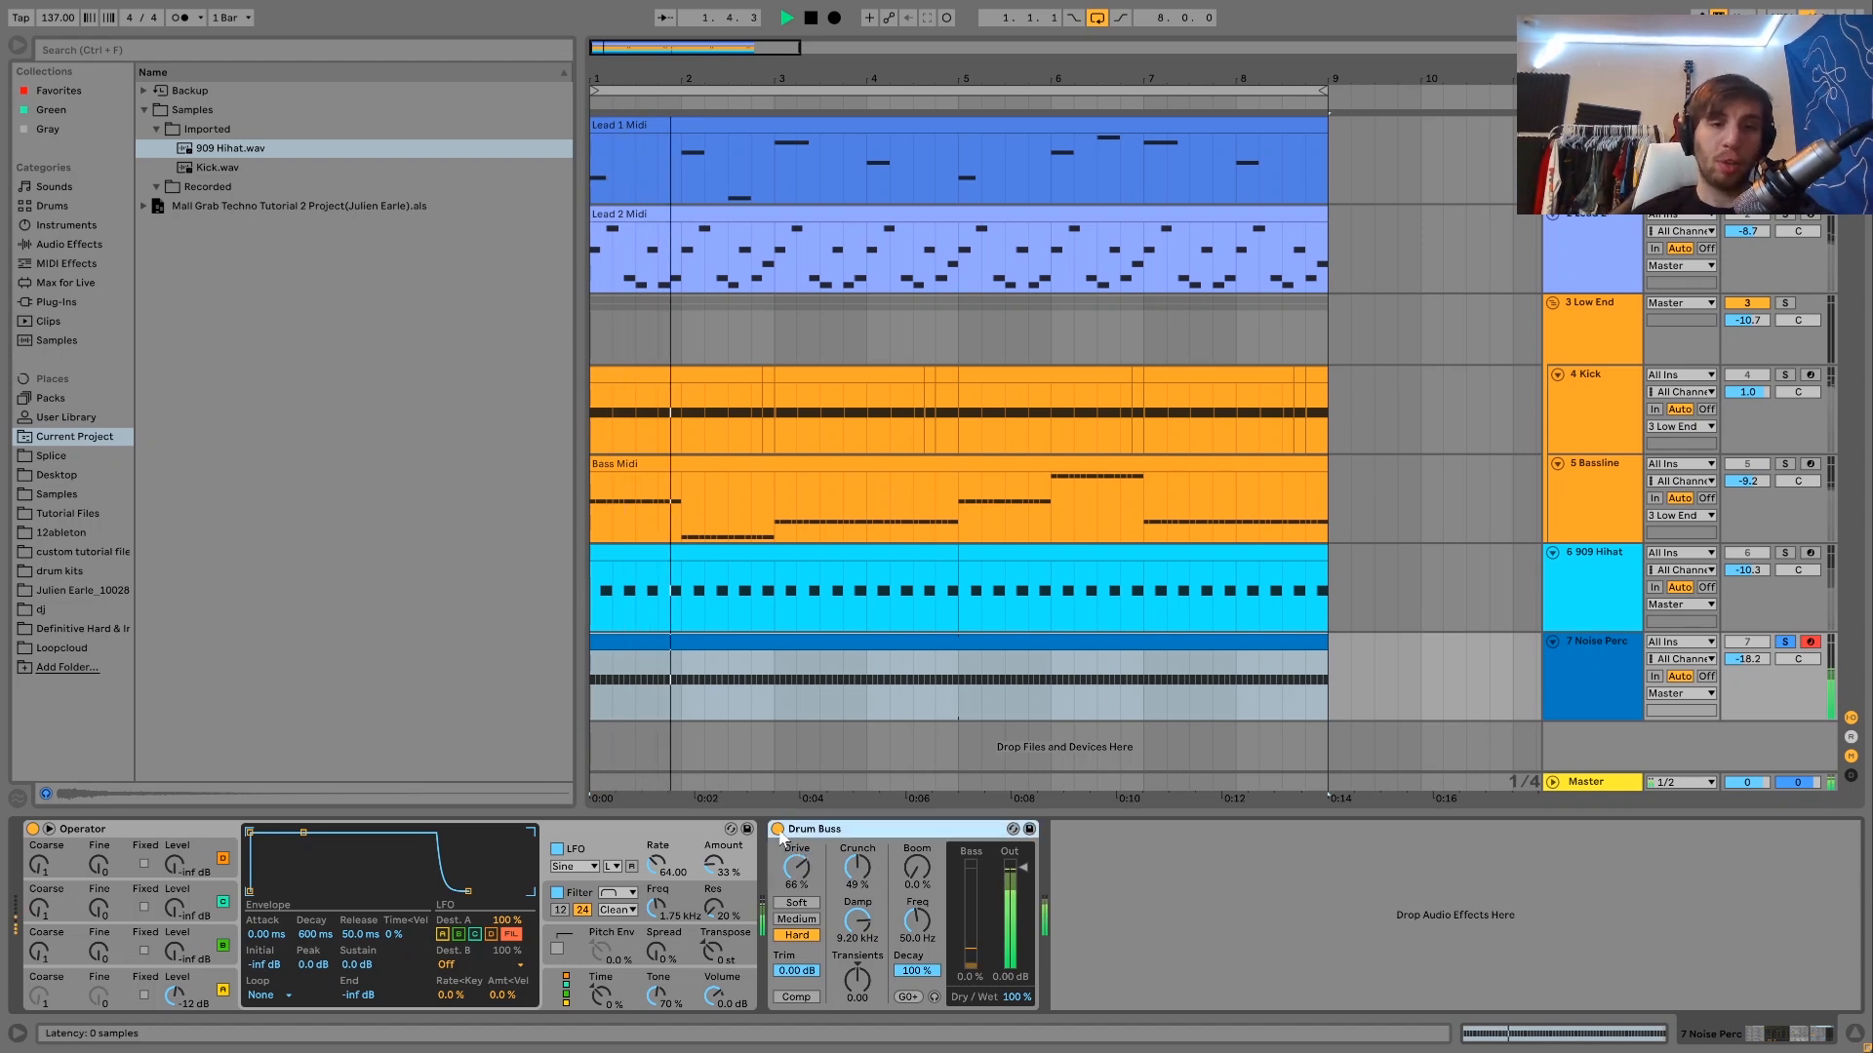
pyautogui.click(777, 829)
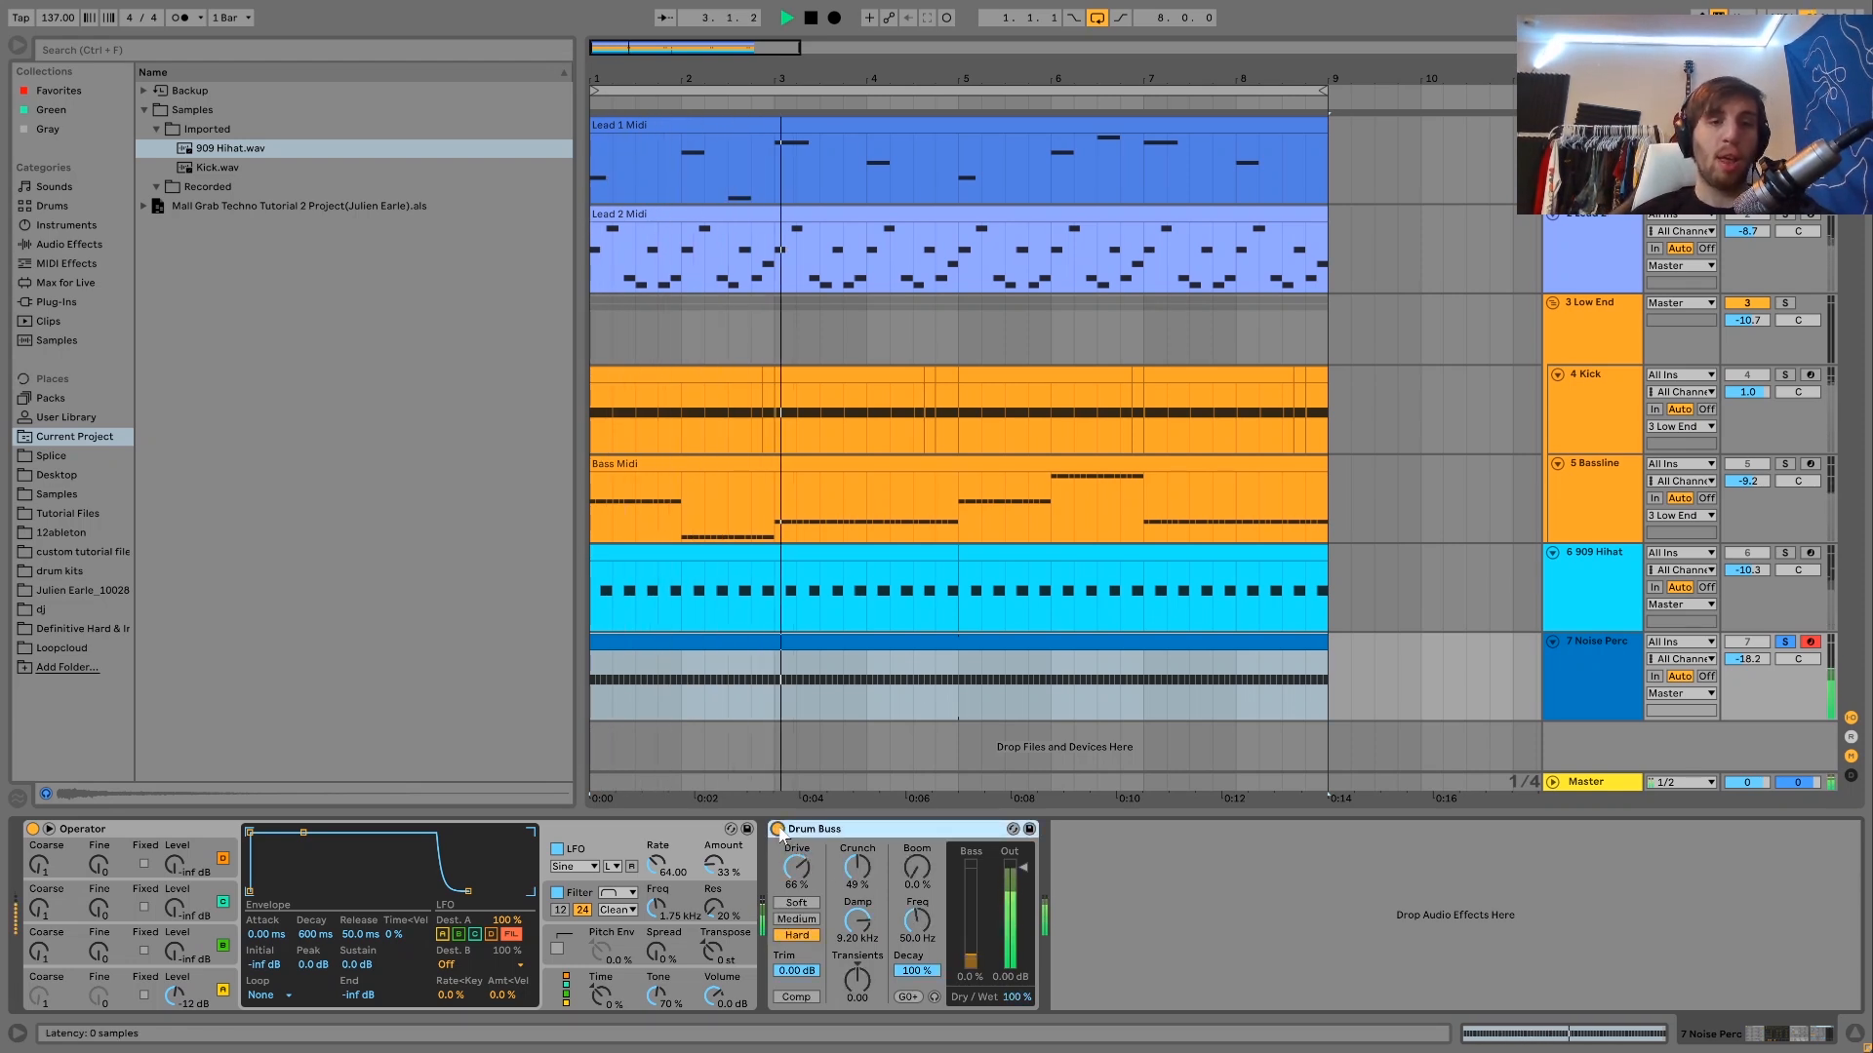
# - Unsolo the Noise Perc track and play it together with the whole mix
pyautogui.click(1785, 642)
pyautogui.press('space')
pyautogui.press('space')
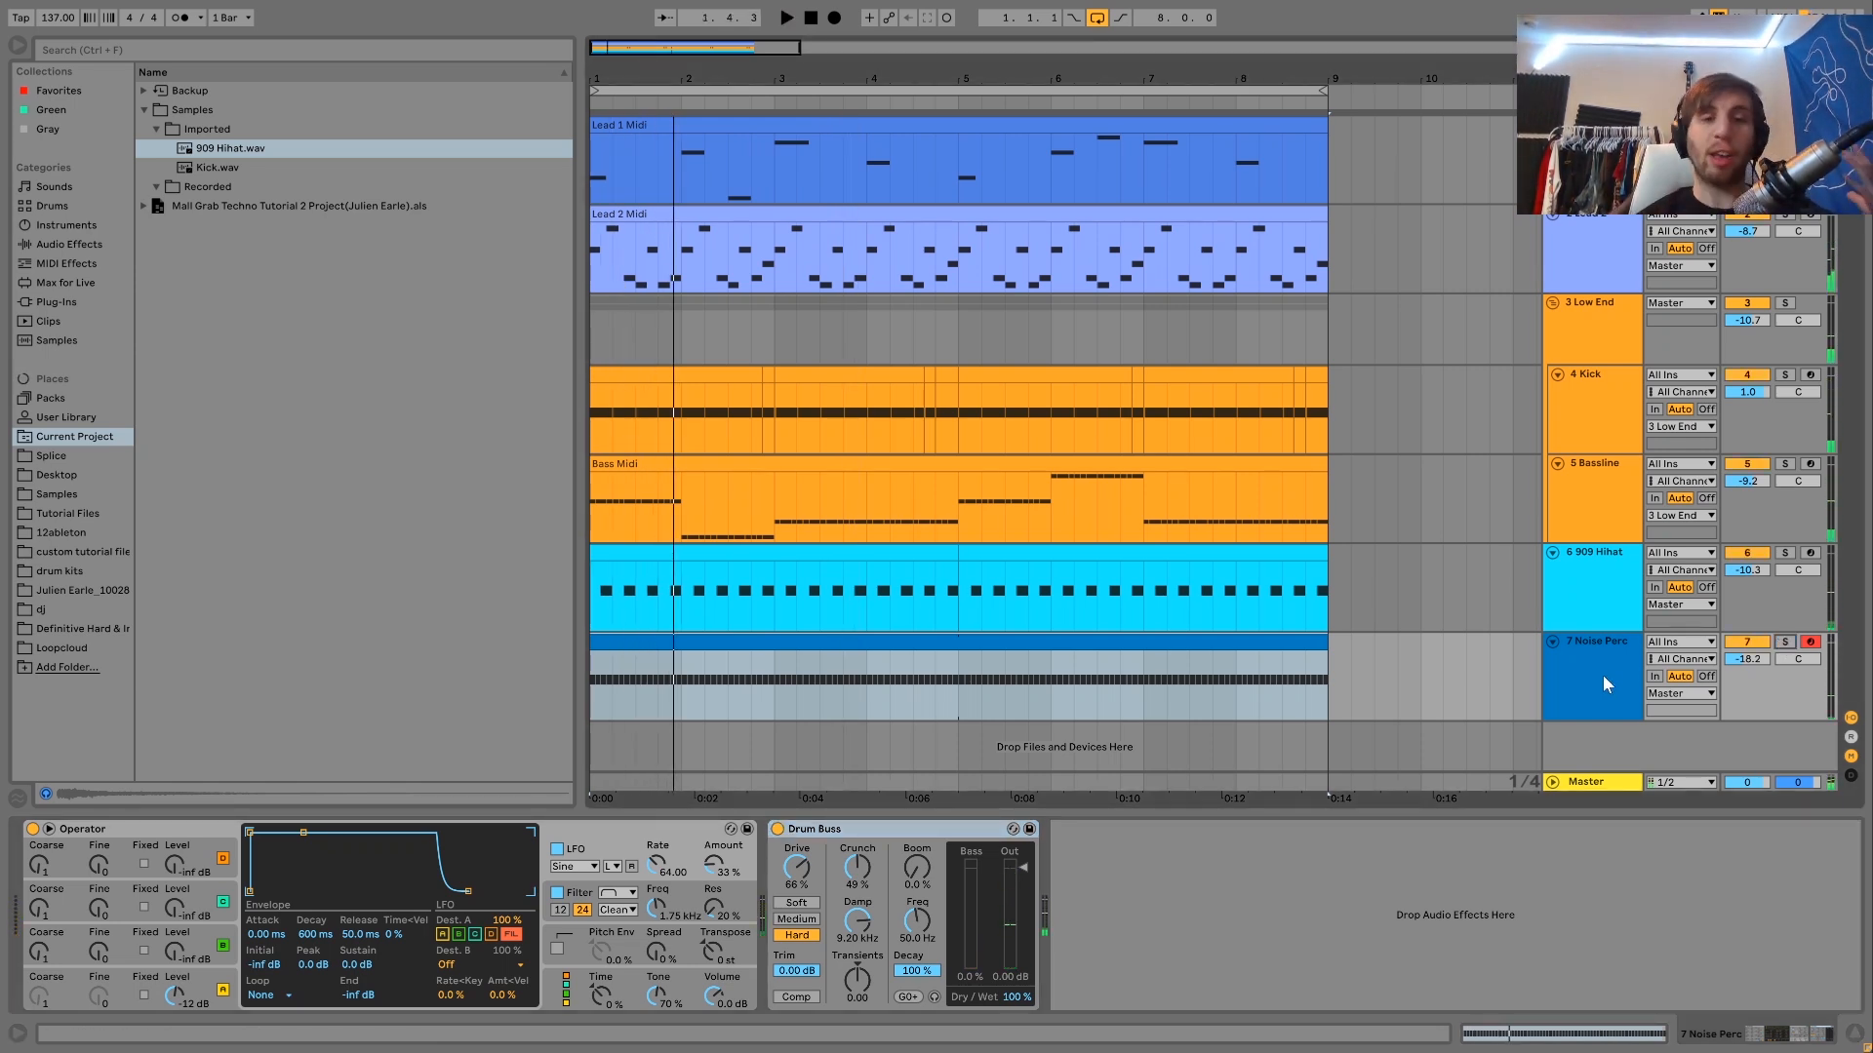